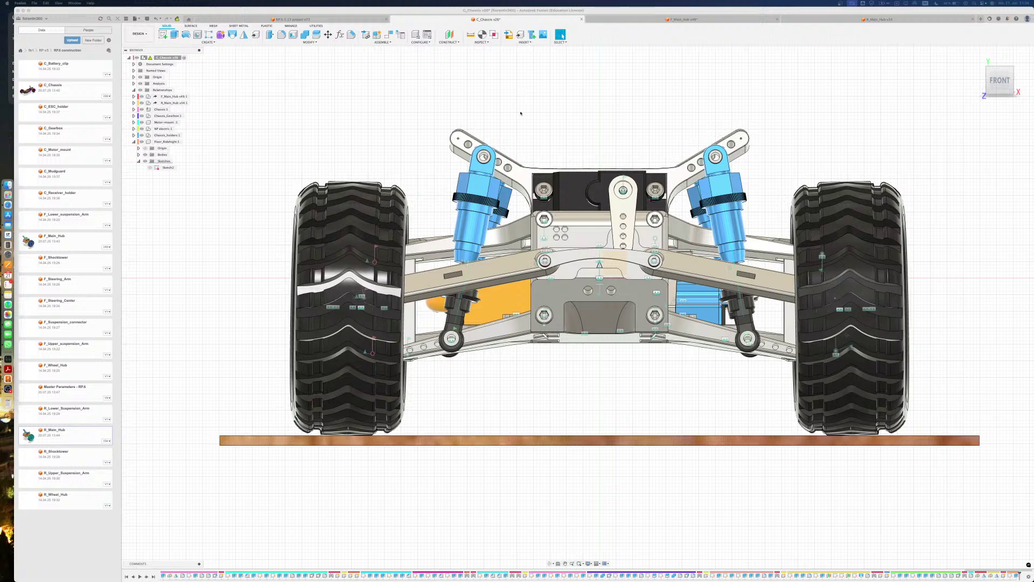
# Open the KPI and Caster visualisation design from the folder above RP.6 construction
pyautogui.moveTo(535, 166); pyautogui.dragTo(438, 141, button='middle')
pyautogui.keyDown('shift'); pyautogui.moveTo(491, 185); pyautogui.dragTo(425, 256, button='middle'); pyautogui.keyUp('shift')
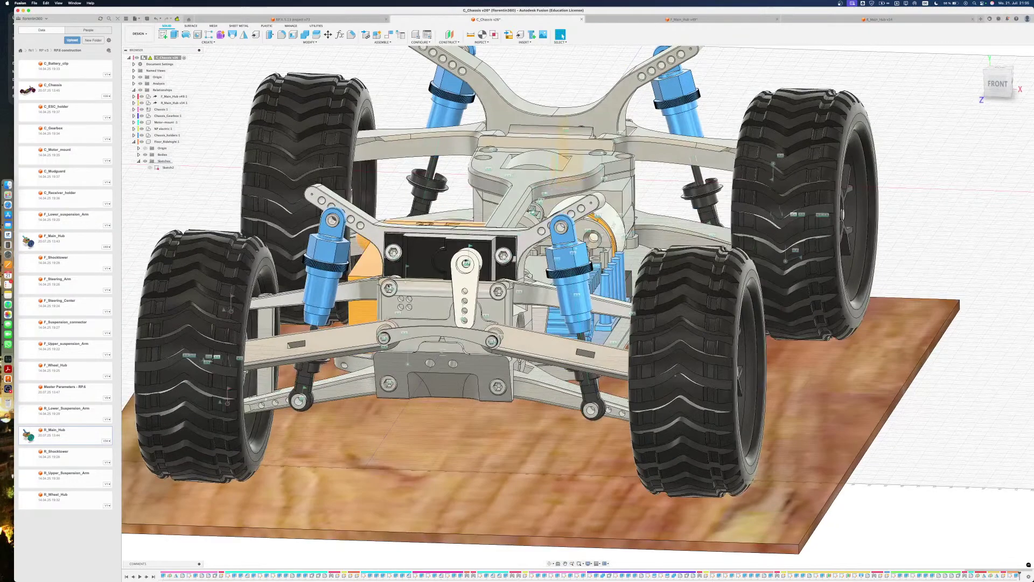
pyautogui.keyDown('shift'); pyautogui.moveTo(353, 261); pyautogui.dragTo(333, 284, button='middle'); pyautogui.keyUp('shift')
pyautogui.scroll(-3, 333, 284)
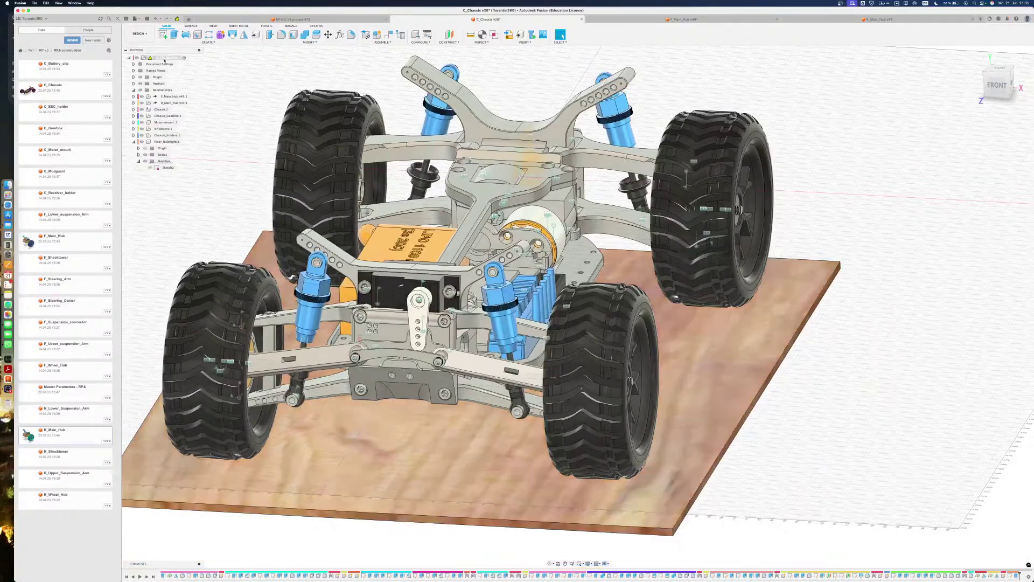
pyautogui.click(40, 50)
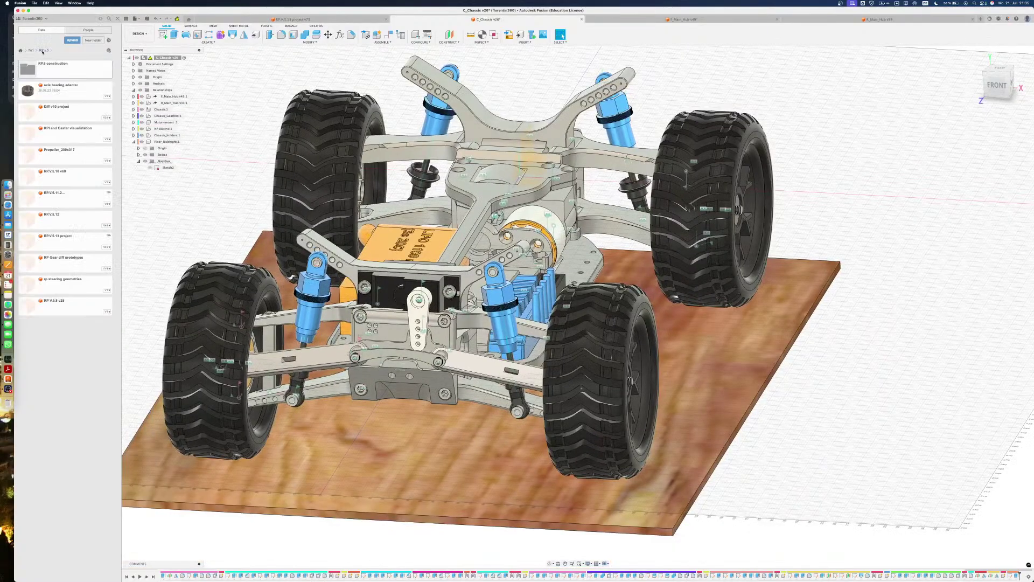
pyautogui.doubleClick(64, 132)
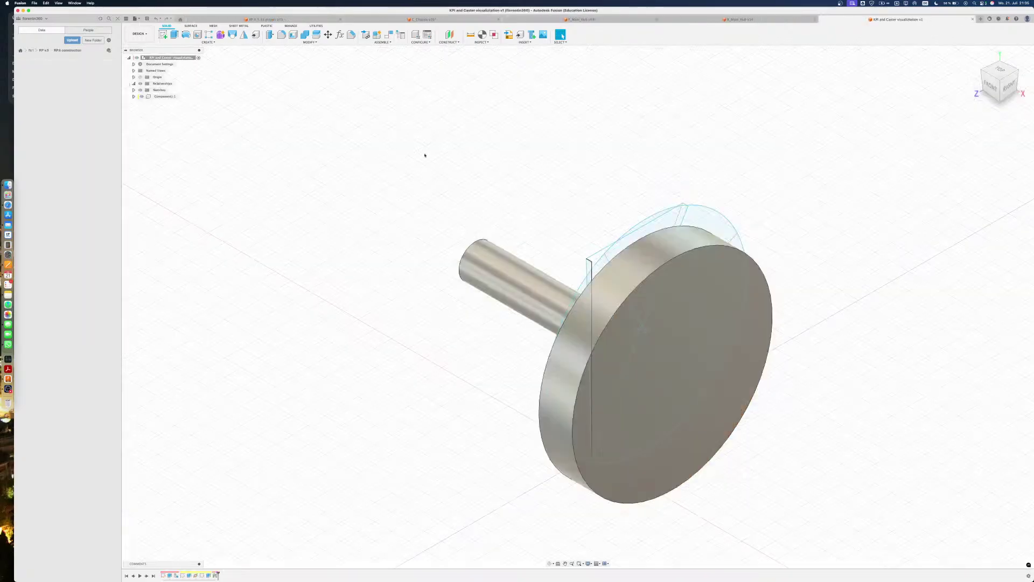
# Examine the wheel, its axle and the steering-axis sketch in the front view
pyautogui.keyDown('shift'); pyautogui.moveTo(317, 164); pyautogui.dragTo(655, 153, button='middle'); pyautogui.keyUp('shift')
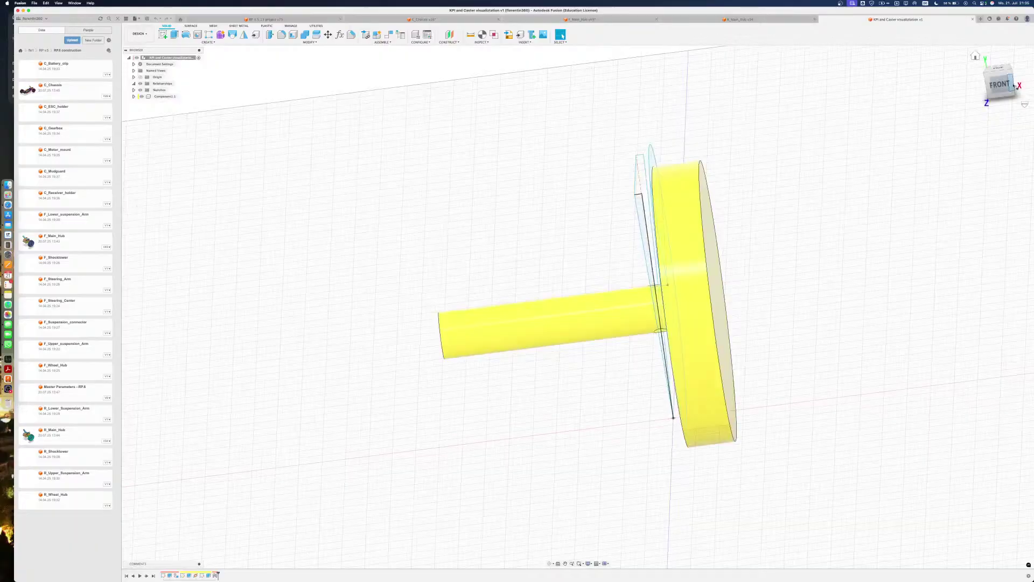
pyautogui.click(999, 83)
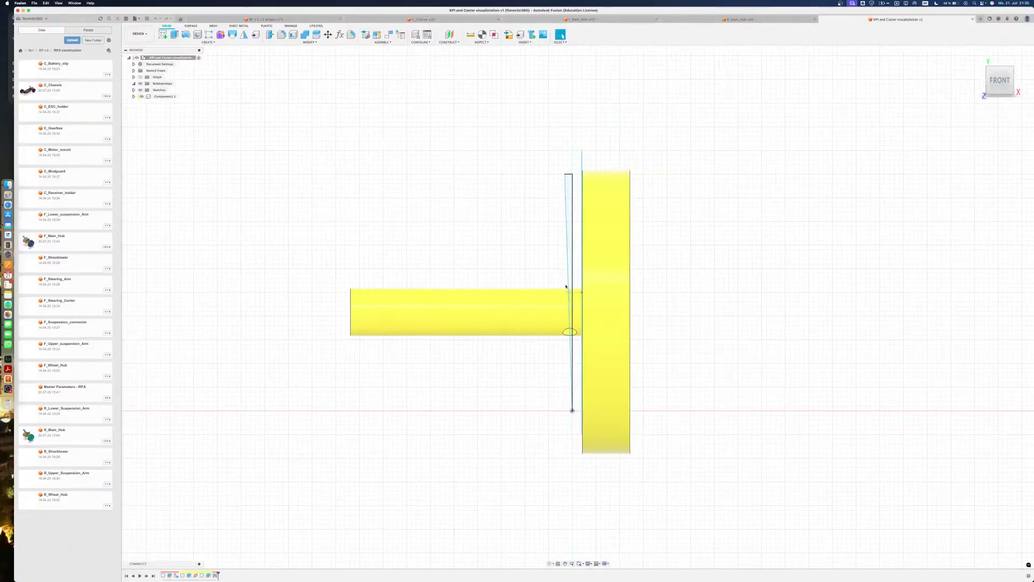
pyautogui.click(586, 332)
pyautogui.click(565, 308)
pyautogui.keyDown('shift'); pyautogui.moveTo(415, 316); pyautogui.dragTo(369, 319, button='middle'); pyautogui.keyUp('shift')
pyautogui.click(344, 355)
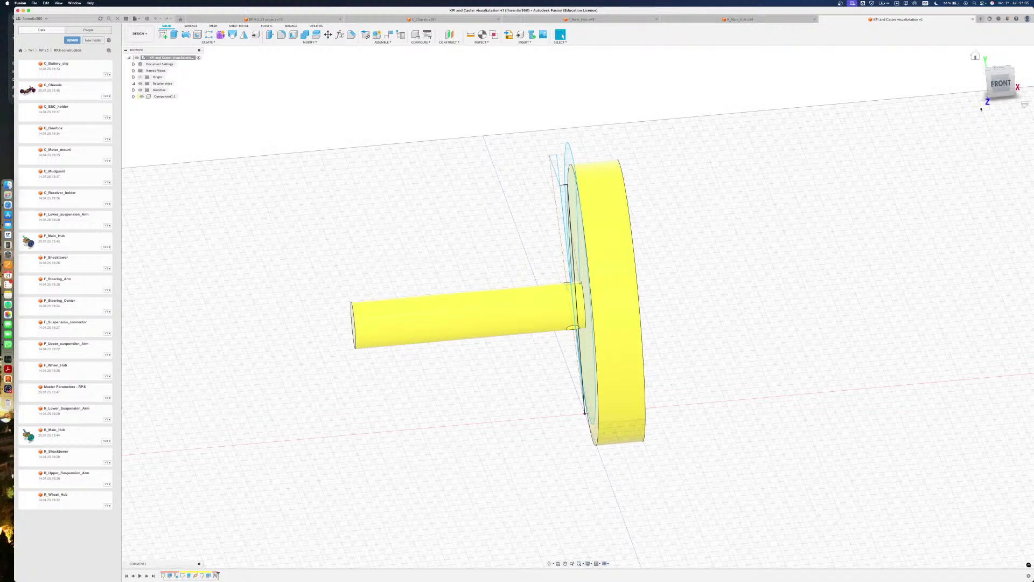
pyautogui.click(1000, 84)
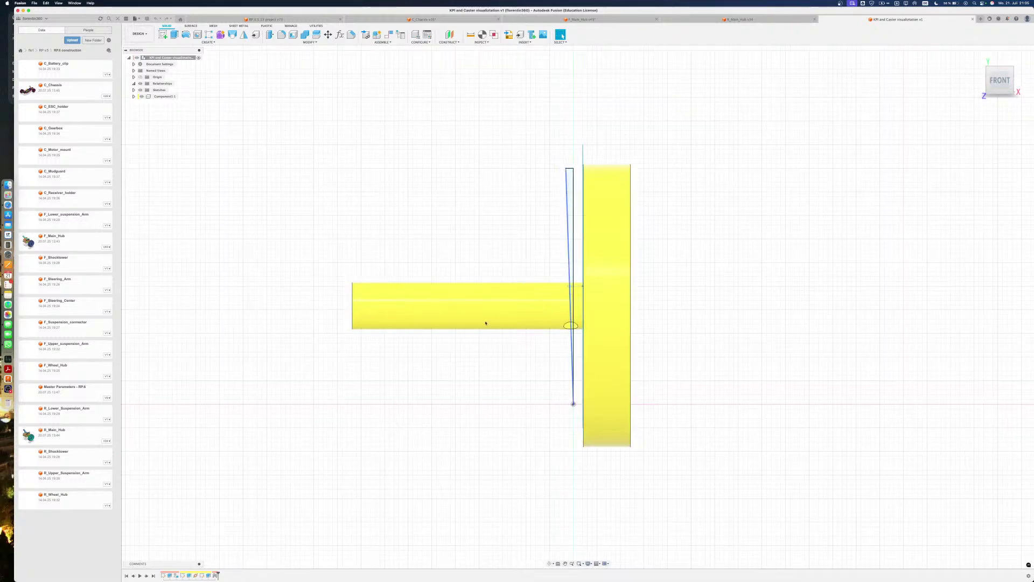
# Open the wheel's revolute joint for editing, preview its motion limits and inspect the wheel's rotation from the left view
pyautogui.doubleClick(220, 575)
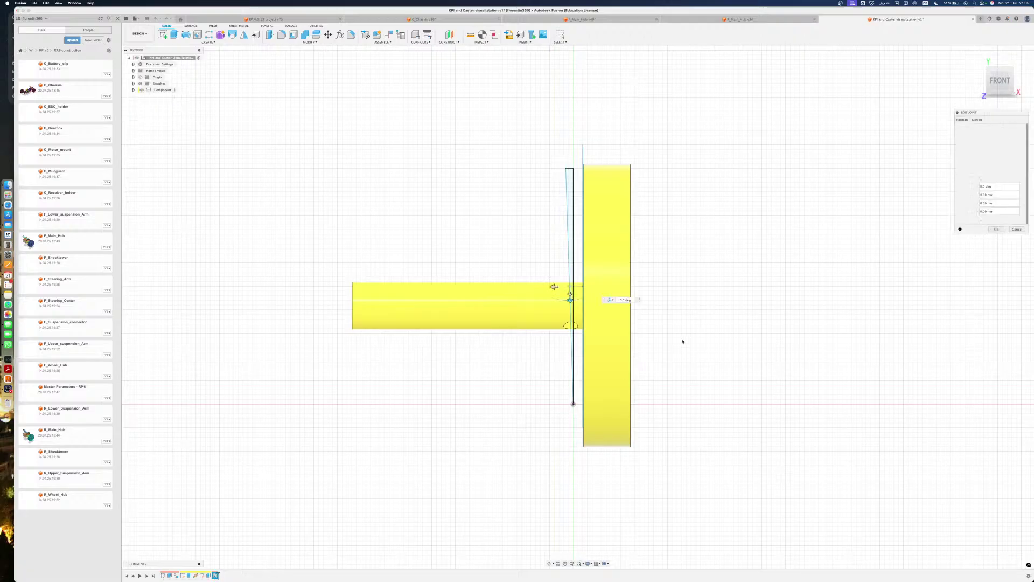
pyautogui.click(984, 119)
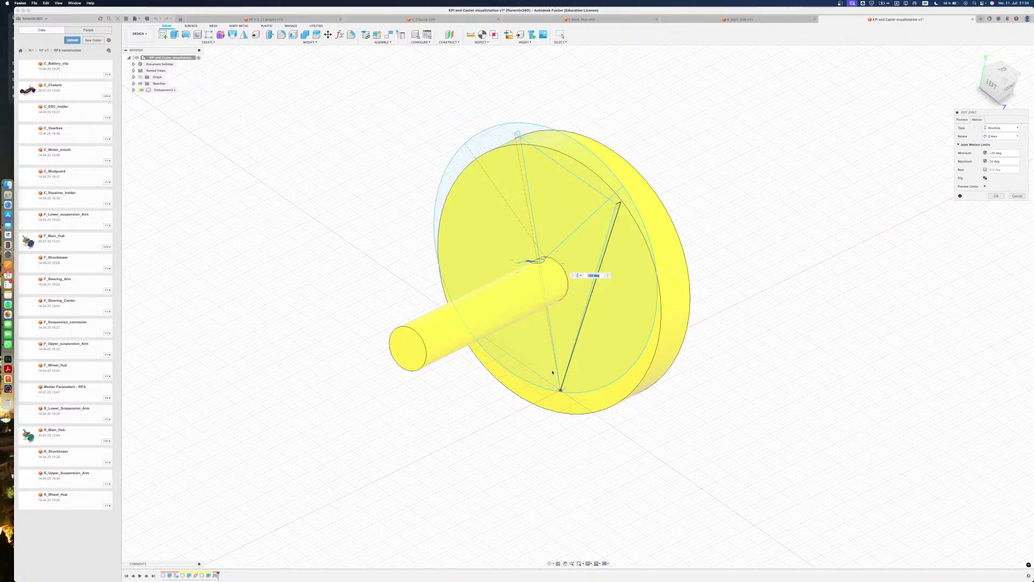
pyautogui.click(984, 186)
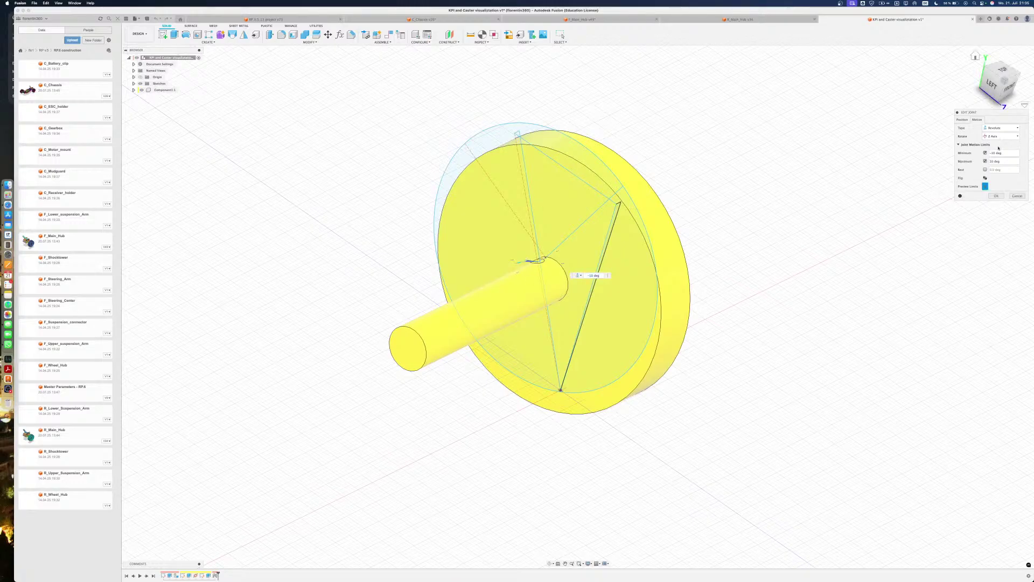
pyautogui.keyDown('shift'); pyautogui.moveTo(596, 262); pyautogui.dragTo(635, 256, button='middle'); pyautogui.keyUp('shift')
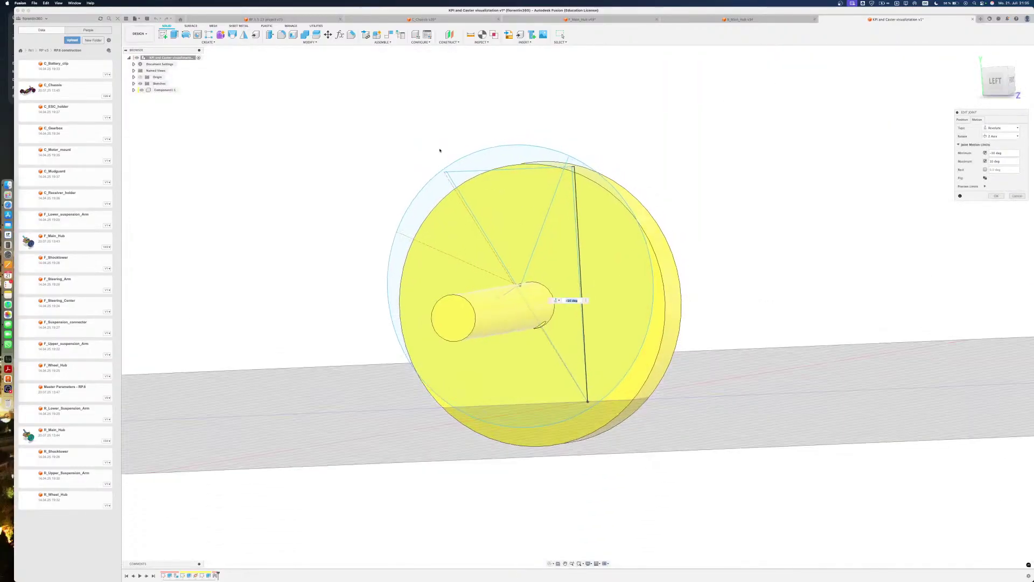
pyautogui.keyDown('shift'); pyautogui.moveTo(483, 266); pyautogui.dragTo(491, 267, button='middle'); pyautogui.keyUp('shift')
pyautogui.click(996, 82)
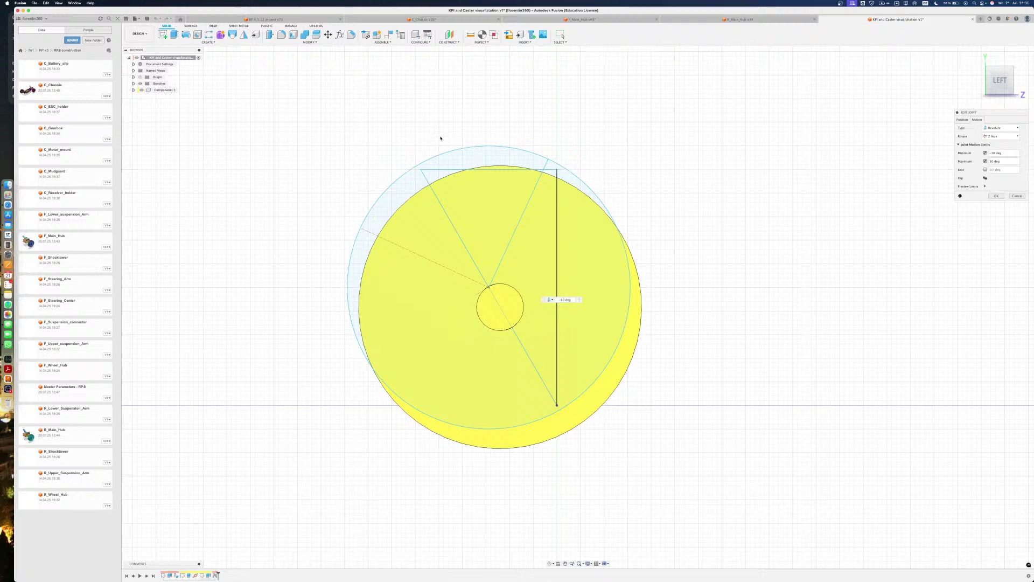
# Preview the wheel joint's motion limits in the front view and close the joint without changes
pyautogui.keyDown('shift'); pyautogui.moveTo(430, 210); pyautogui.dragTo(769, 168, button='middle'); pyautogui.keyUp('shift')
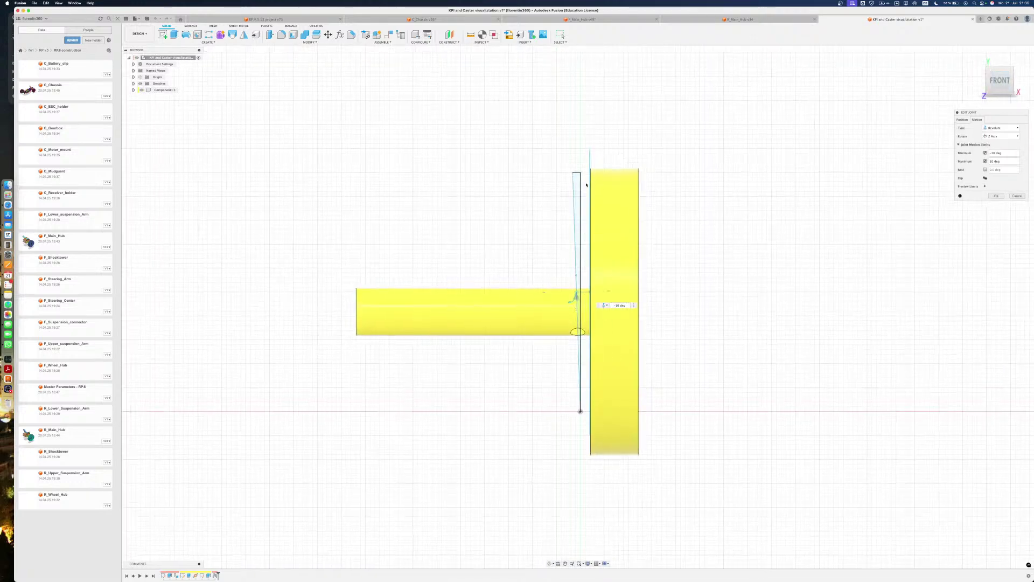
pyautogui.scroll(5, 588, 184)
pyautogui.scroll(-3, 566, 315)
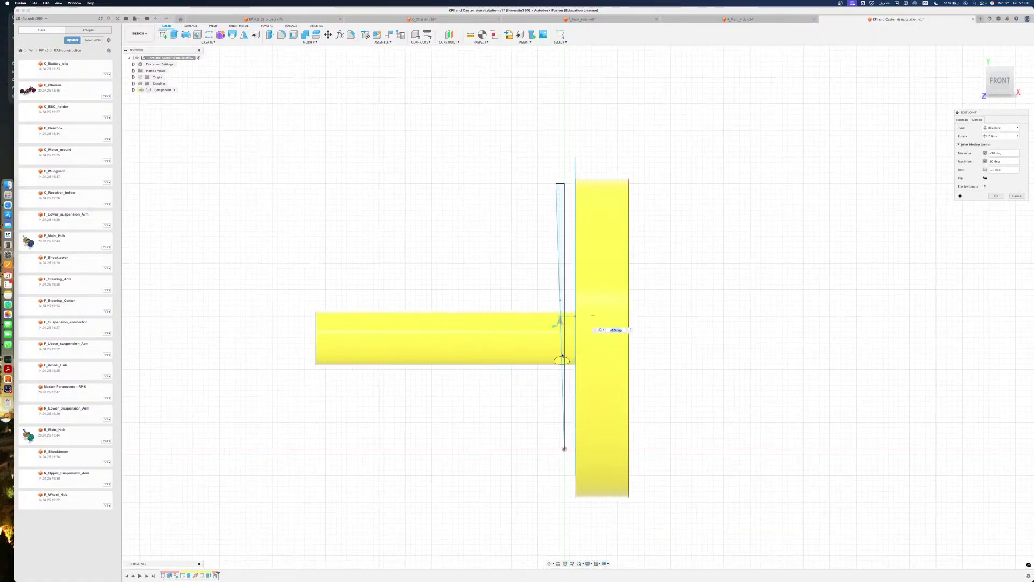
pyautogui.scroll(-1, 570, 439)
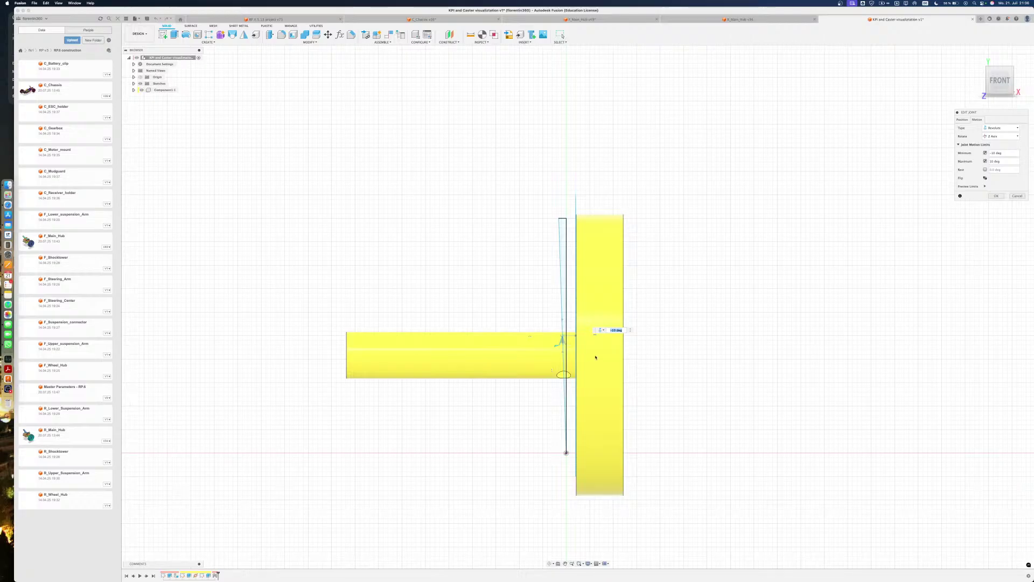
pyautogui.keyDown('shift'); pyautogui.moveTo(595, 356); pyautogui.dragTo(530, 379, button='middle'); pyautogui.keyUp('shift')
pyautogui.click(985, 186)
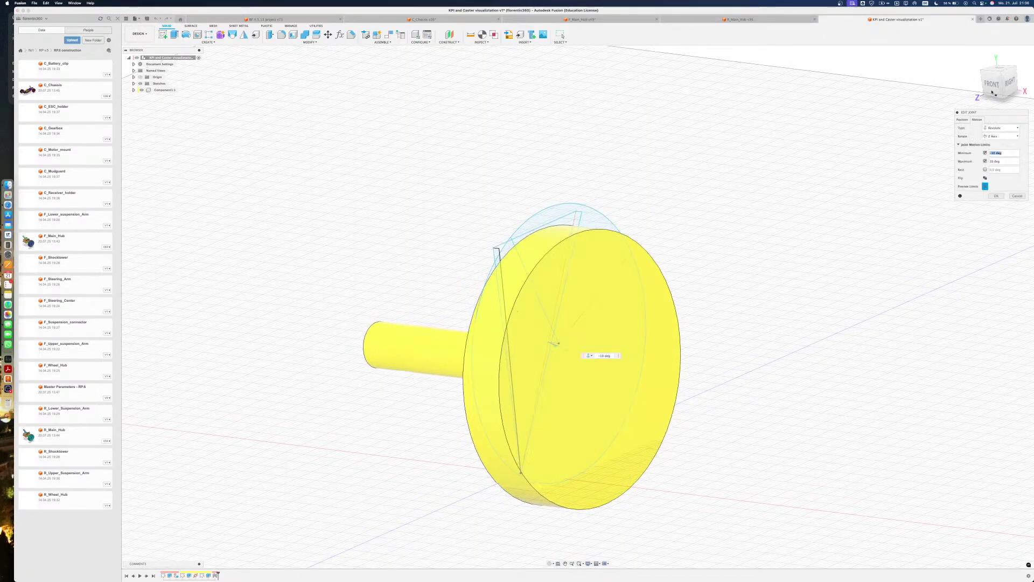
pyautogui.click(992, 84)
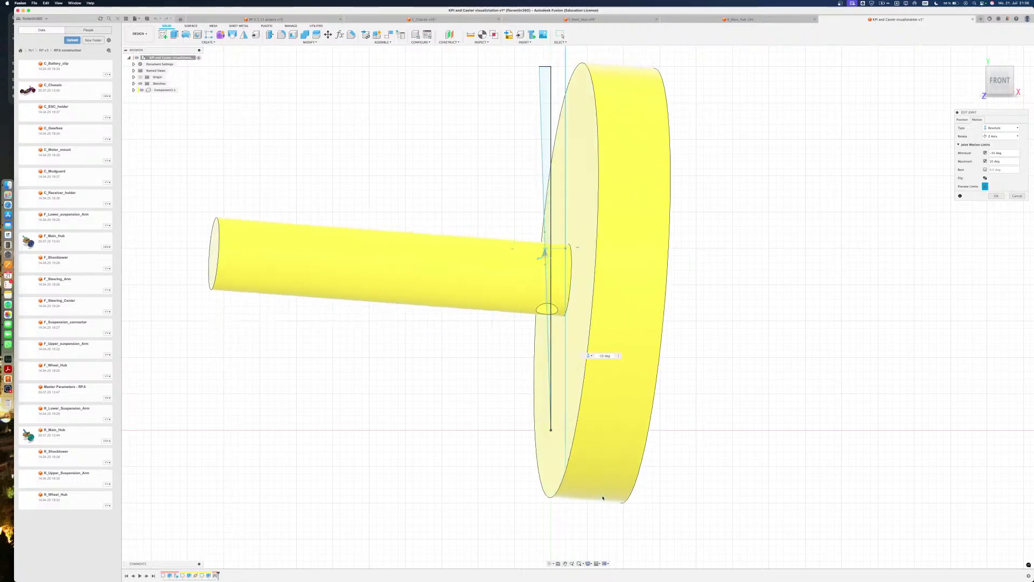
pyautogui.click(1016, 196)
# Open the first sketch, which holds the narrow steering-axis triangle, for editing
pyautogui.scroll(-4, 380, 327)
pyautogui.keyDown('shift'); pyautogui.moveTo(385, 328); pyautogui.dragTo(377, 346, button='middle'); pyautogui.keyUp('shift')
pyautogui.click(473, 184)
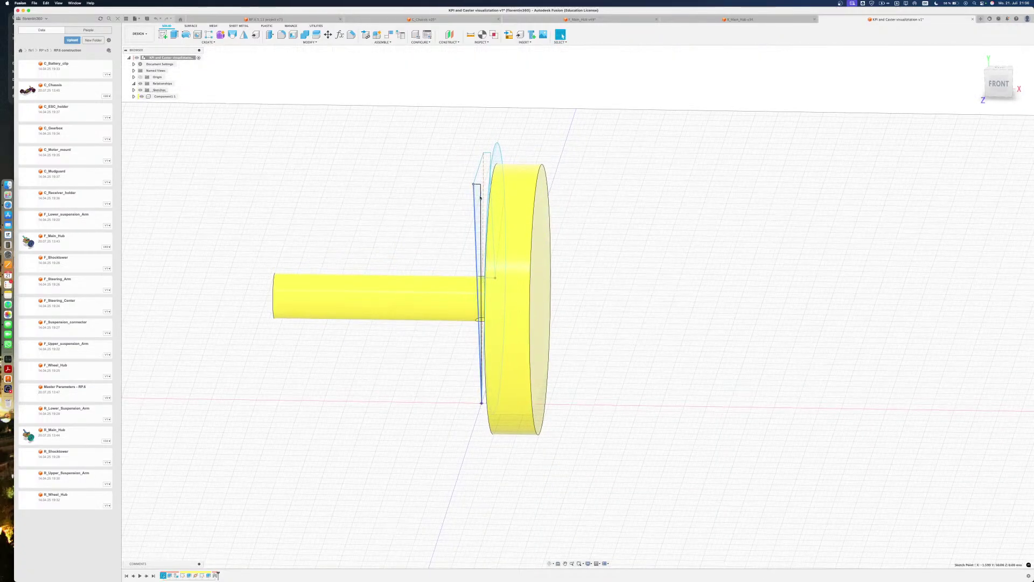
pyautogui.click(478, 168)
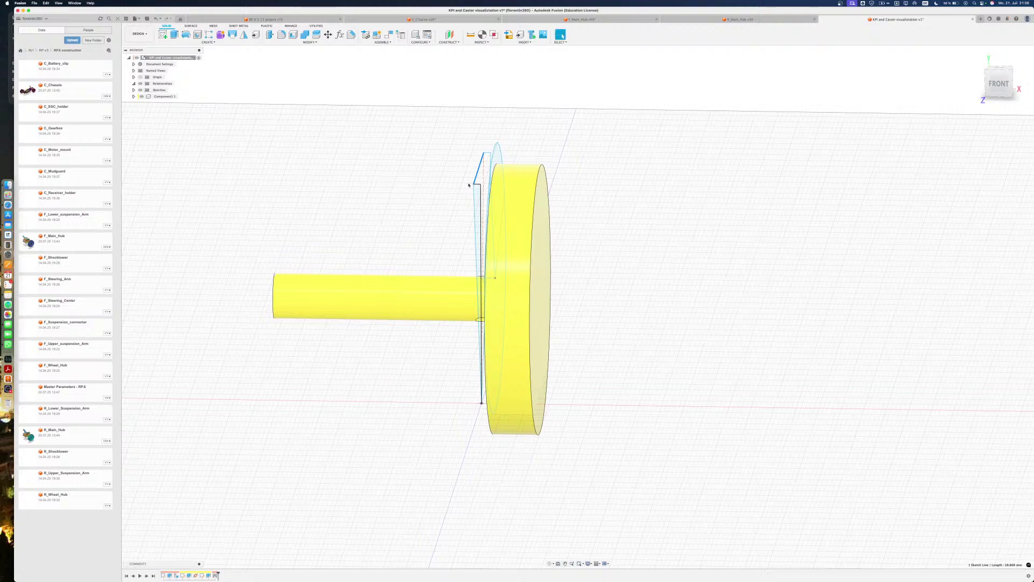
pyautogui.click(396, 184)
pyautogui.doubleClick(163, 575)
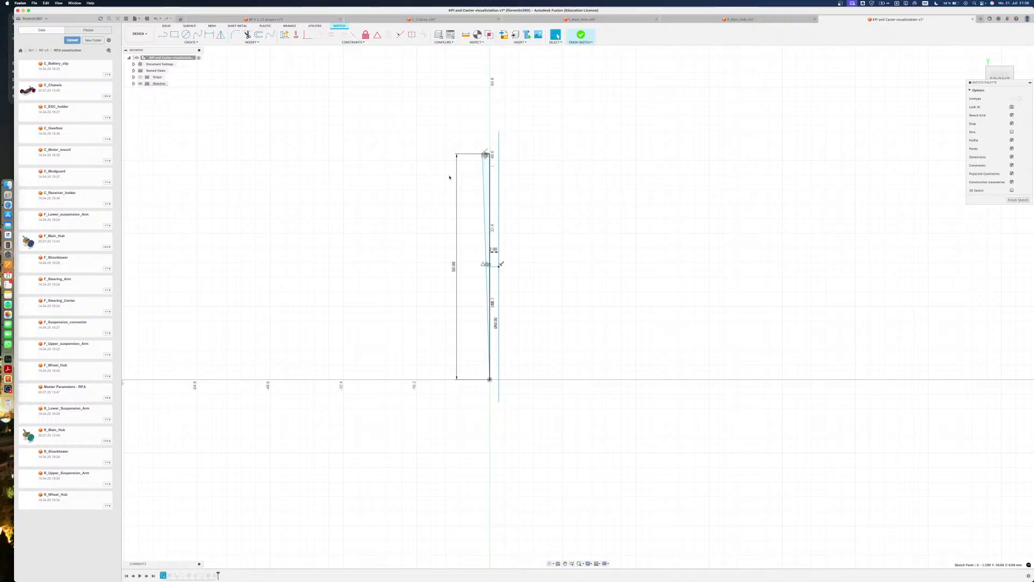
pyautogui.keyDown('shift'); pyautogui.moveTo(478, 145); pyautogui.dragTo(456, 208, button='middle'); pyautogui.keyUp('shift')
# Dimension the short horizontal line at the upper end of the steering-axis triangle
pyautogui.click(430, 240)
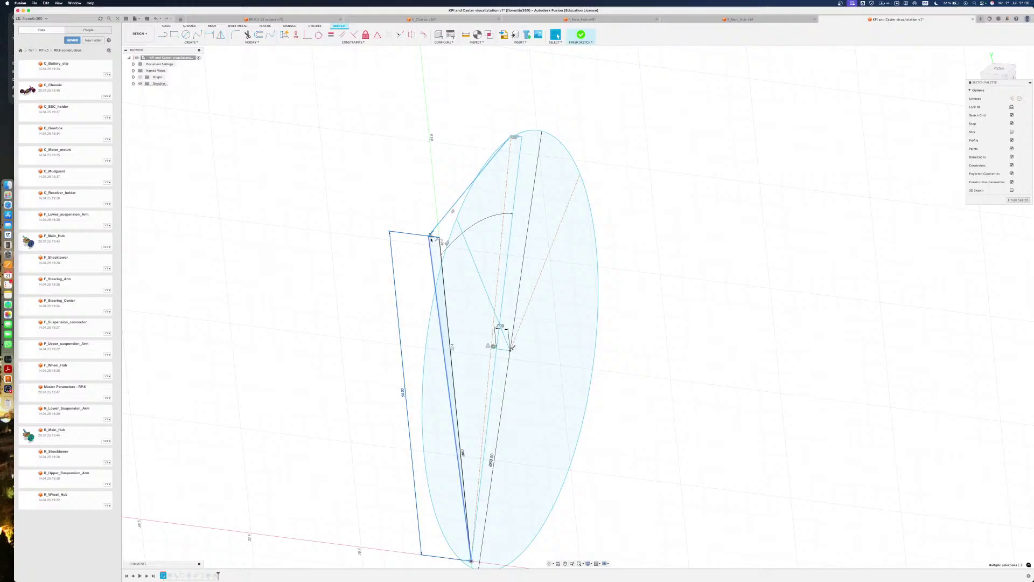
pyautogui.click(437, 237)
pyautogui.press('d')
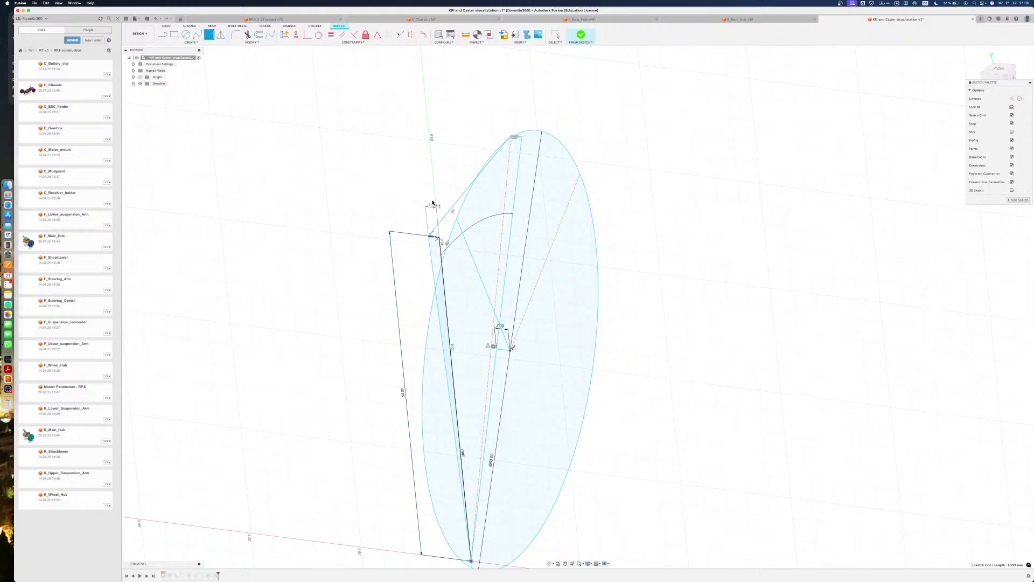
pyautogui.click(431, 192)
pyautogui.press('Return')
# Set the length of the steering-axis triangle's upper line to 20 mm and finish the sketch
pyautogui.doubleClick(431, 192)
pyautogui.write('2.9')
pyautogui.press('Return')
pyautogui.doubleClick(432, 192)
pyautogui.write('1')
pyautogui.press('Return')
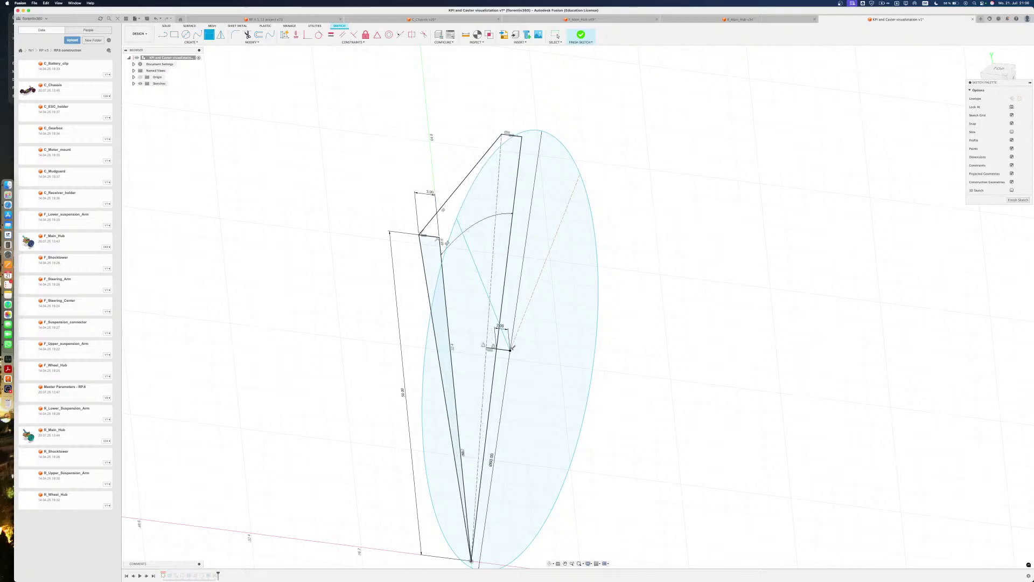
pyautogui.write('20')
pyautogui.press('Return')
pyautogui.press('Escape')
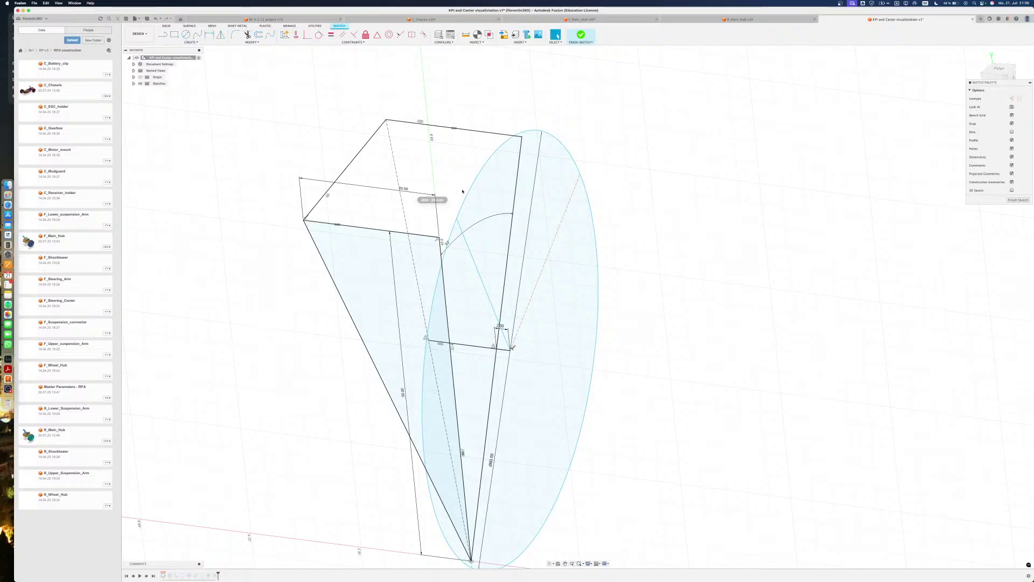
pyautogui.click(585, 34)
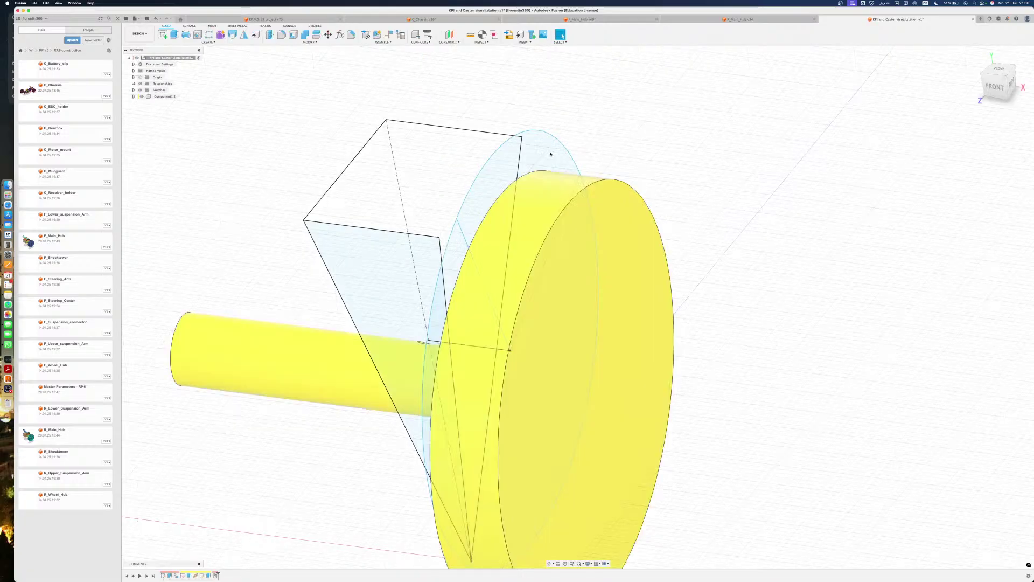
# Preview the wheel joint's motion limits with the tilted steering axis in the front view, leaving the joint unchanged
pyautogui.scroll(-4, 555, 157)
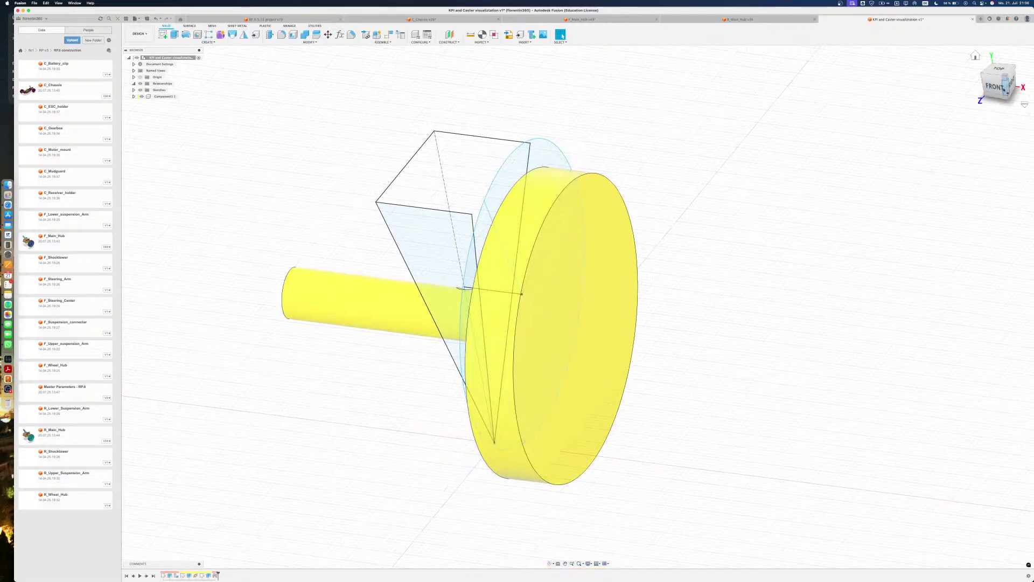
pyautogui.click(991, 85)
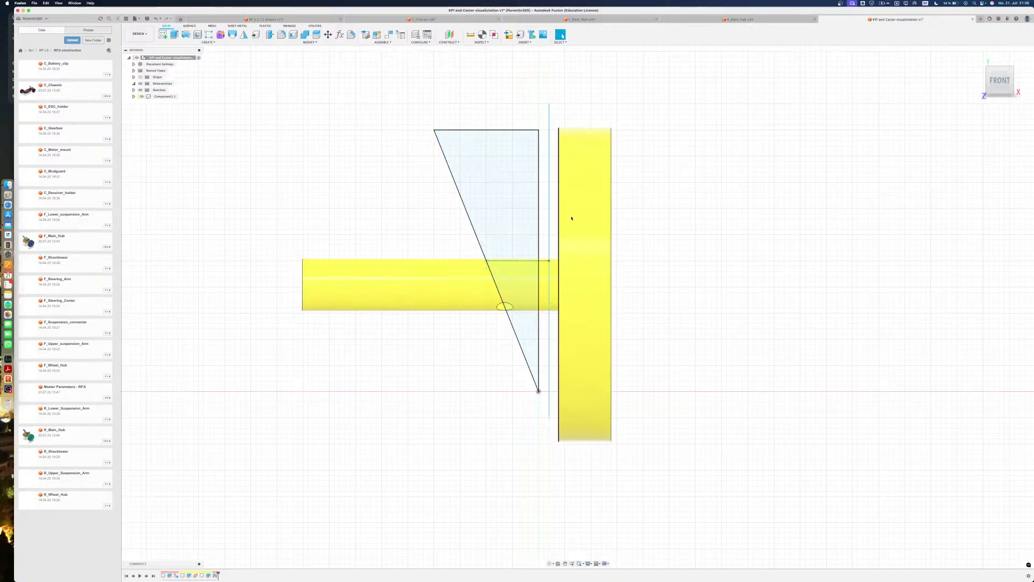
pyautogui.doubleClick(215, 575)
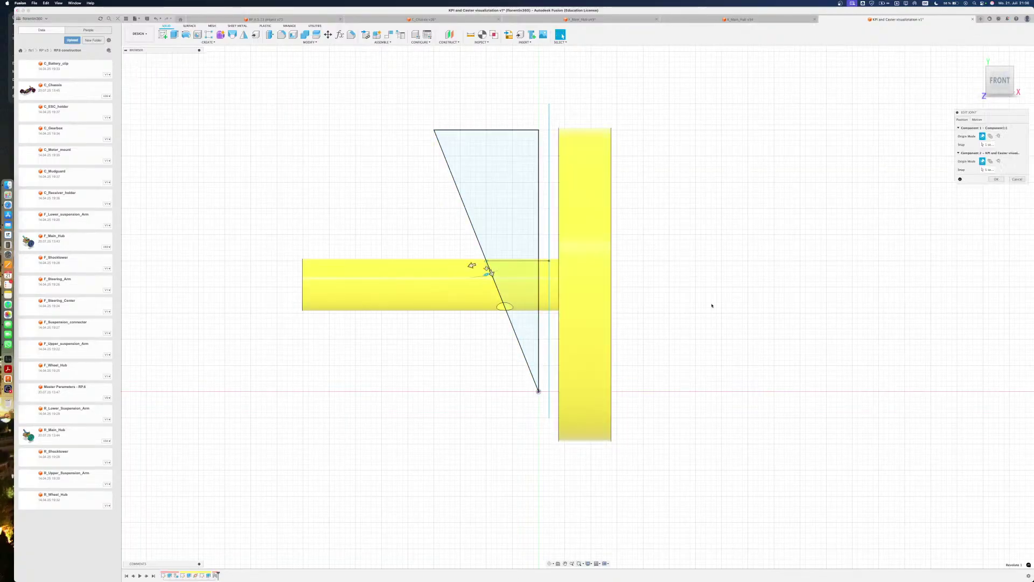
pyautogui.click(982, 121)
pyautogui.click(985, 186)
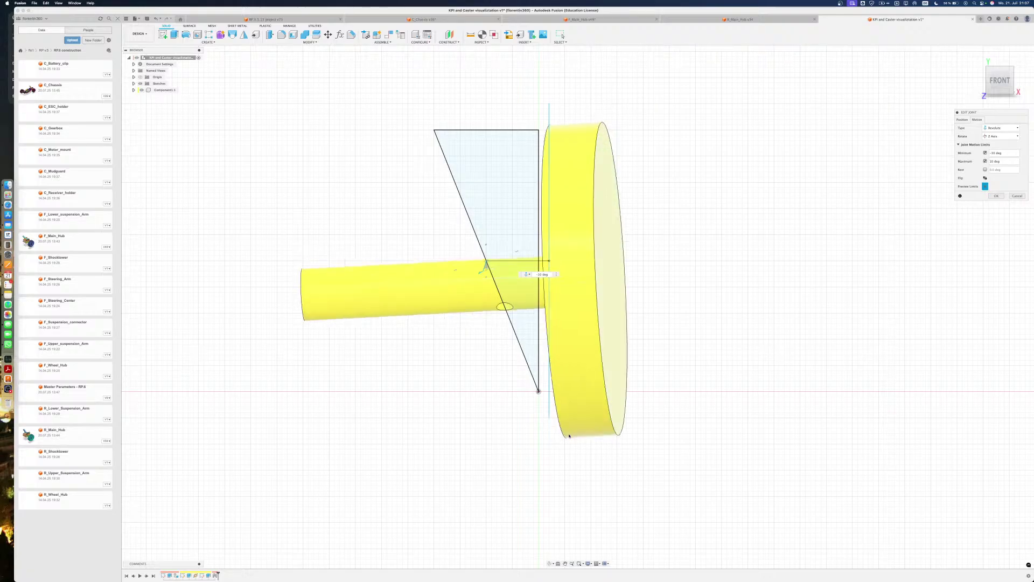
pyautogui.click(1016, 195)
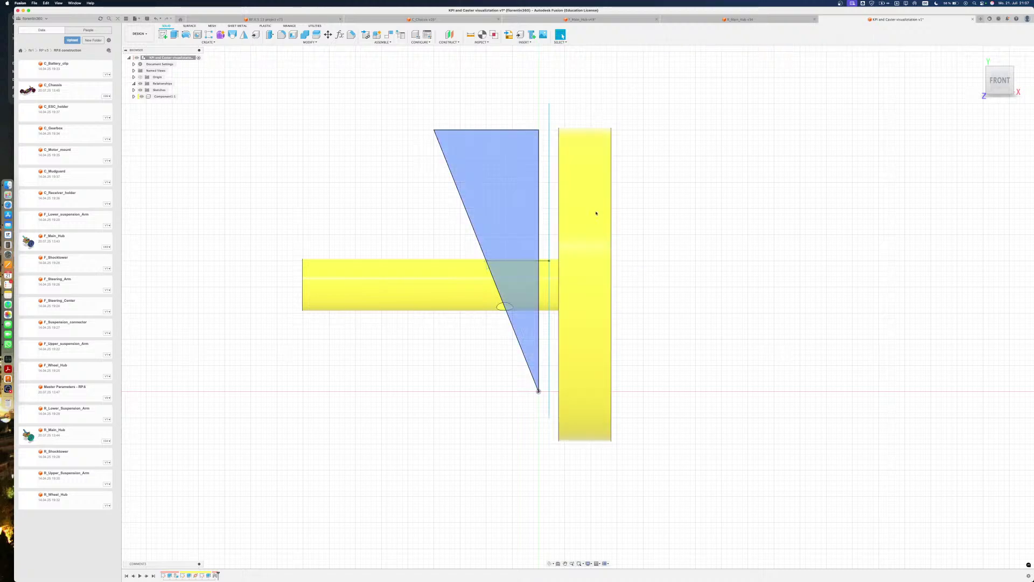
# Measure the angle between the vertical and the inclined line of the steering-axis triangle
pyautogui.moveTo(565, 221)
pyautogui.keyDown('shift'); pyautogui.mouseDown(button='middle')
pyautogui.moveTo(582, 227)
pyautogui.moveTo(528, 274)
pyautogui.mouseUp(button='middle'); pyautogui.keyUp('shift')
pyautogui.click(505, 149)
pyautogui.keyDown('shift'); pyautogui.moveTo(532, 174); pyautogui.dragTo(536, 142, button='middle'); pyautogui.keyUp('shift')
pyautogui.click(535, 147)
pyautogui.keyDown('shift'); pyautogui.moveTo(541, 288); pyautogui.dragTo(527, 302, button='middle'); pyautogui.keyUp('shift')
pyautogui.click(527, 302)
pyautogui.keyDown('shift'); pyautogui.click(562, 297); pyautogui.keyUp('shift')
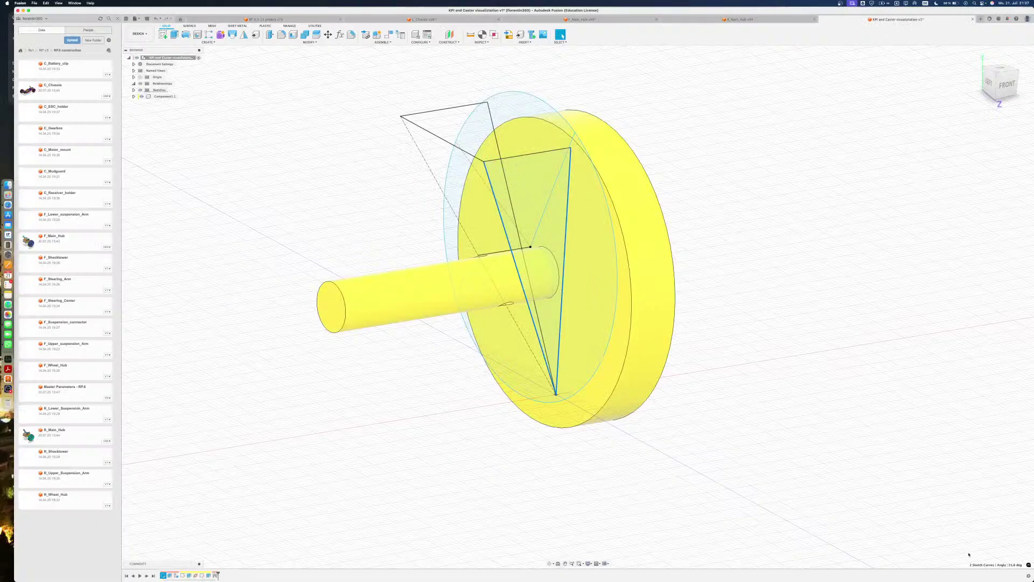
pyautogui.click(886, 469)
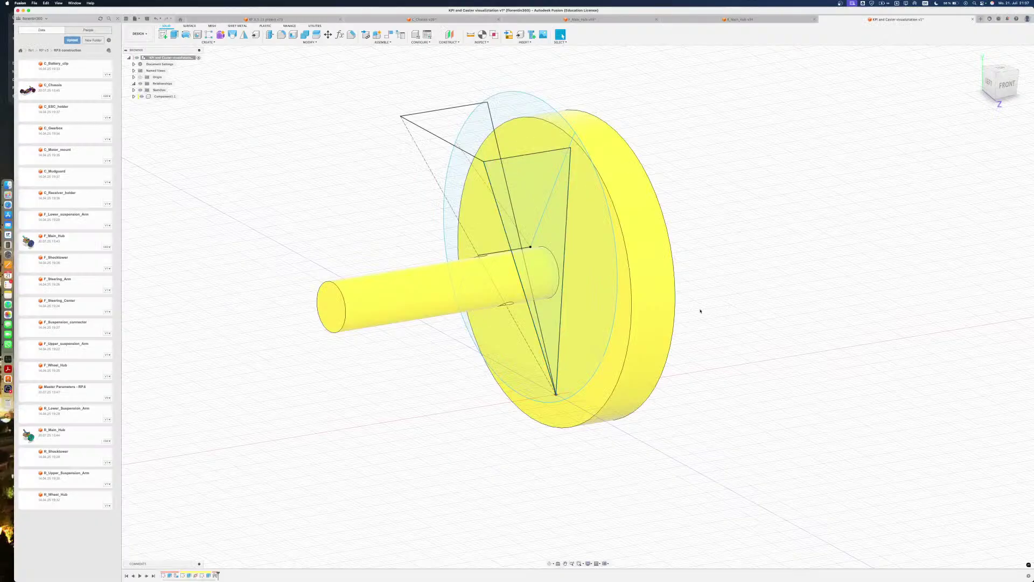
# Return to the C_Chassis design and turn off the component colour display
pyautogui.click(425, 20)
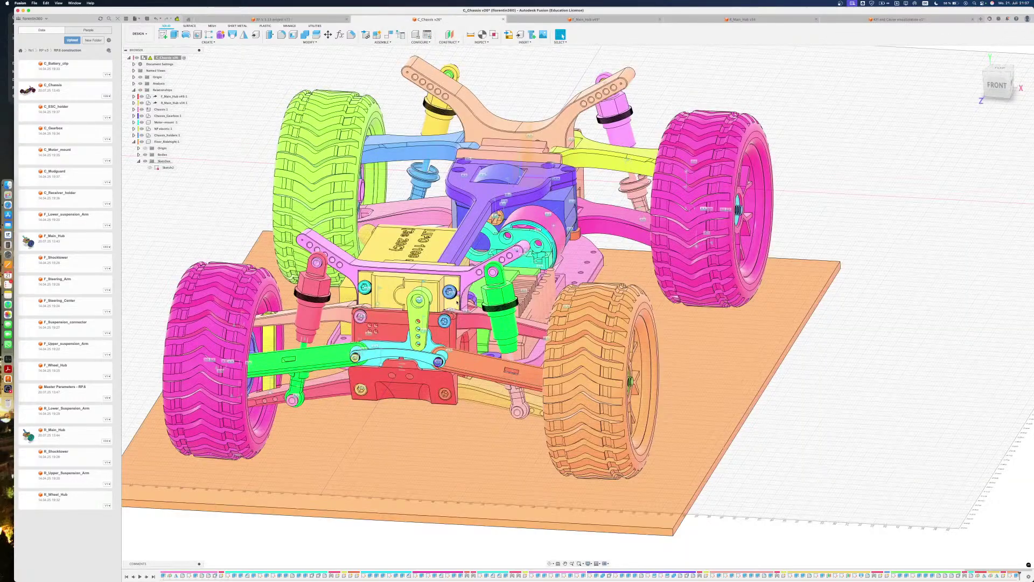
pyautogui.keyDown('shift'); pyautogui.moveTo(457, 302); pyautogui.dragTo(596, 255, button='middle'); pyautogui.keyUp('shift')
pyautogui.hotkey('shift', 'n')
pyautogui.scroll(-4, 594, 273)
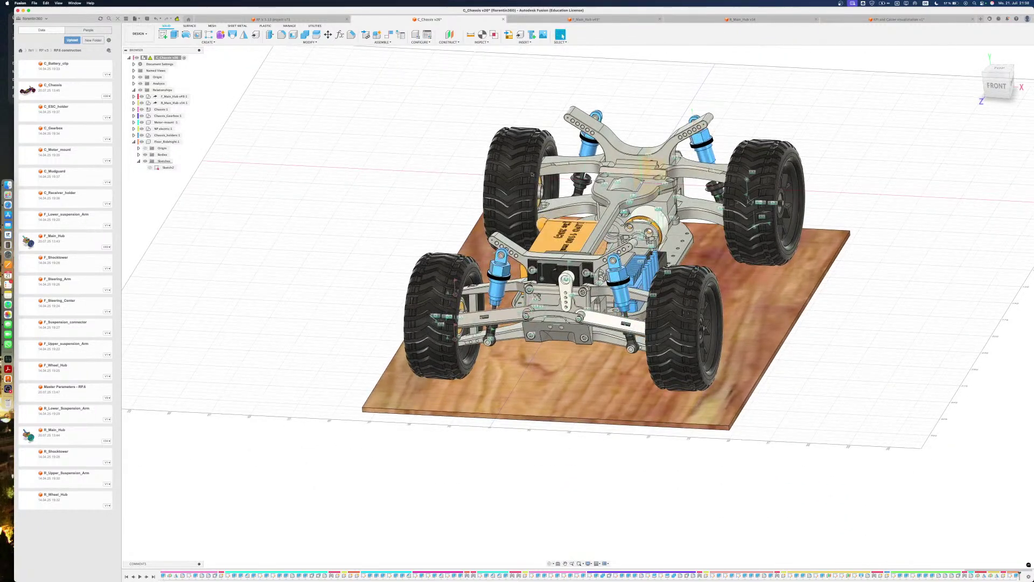
# Activate the front suspension geometry component in the F_Main_Hub design and roll the timeline back to its start
pyautogui.click(585, 19)
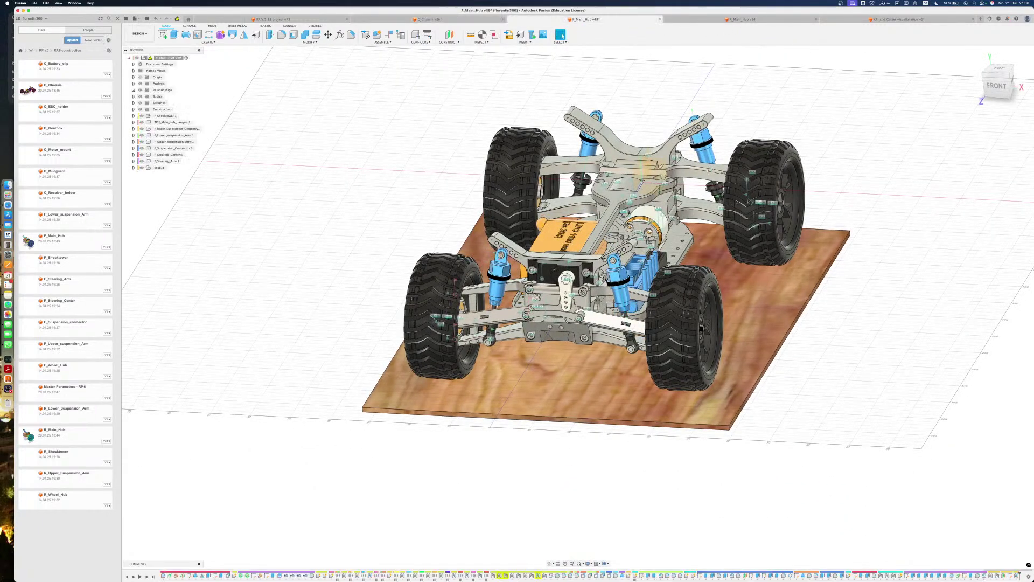
pyautogui.keyDown('shift'); pyautogui.moveTo(578, 298); pyautogui.dragTo(532, 362, button='middle'); pyautogui.keyUp('shift')
pyautogui.scroll(-4, 532, 362)
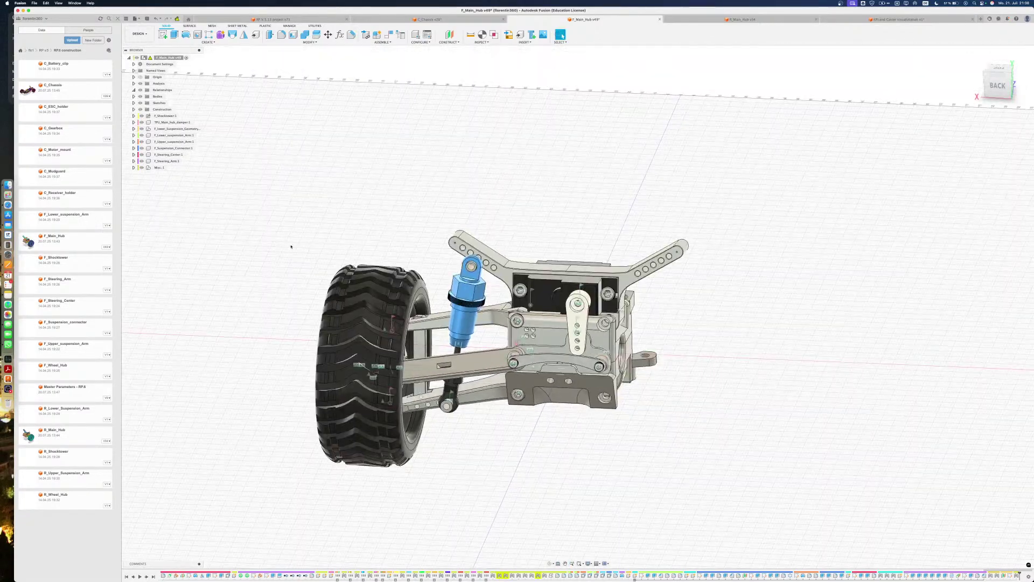
pyautogui.doubleClick(174, 129)
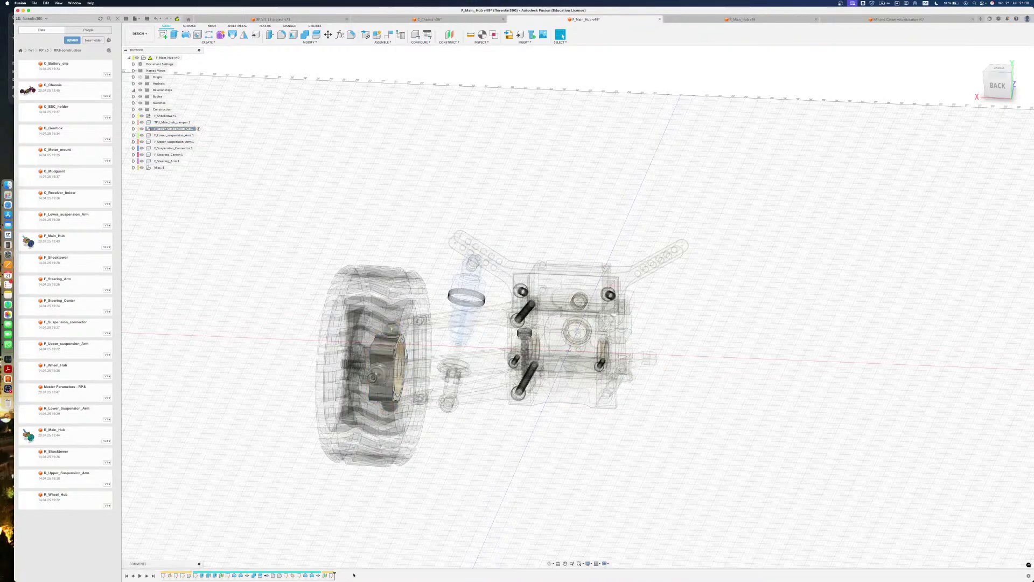
pyautogui.moveTo(334, 574); pyautogui.dragTo(166, 575)
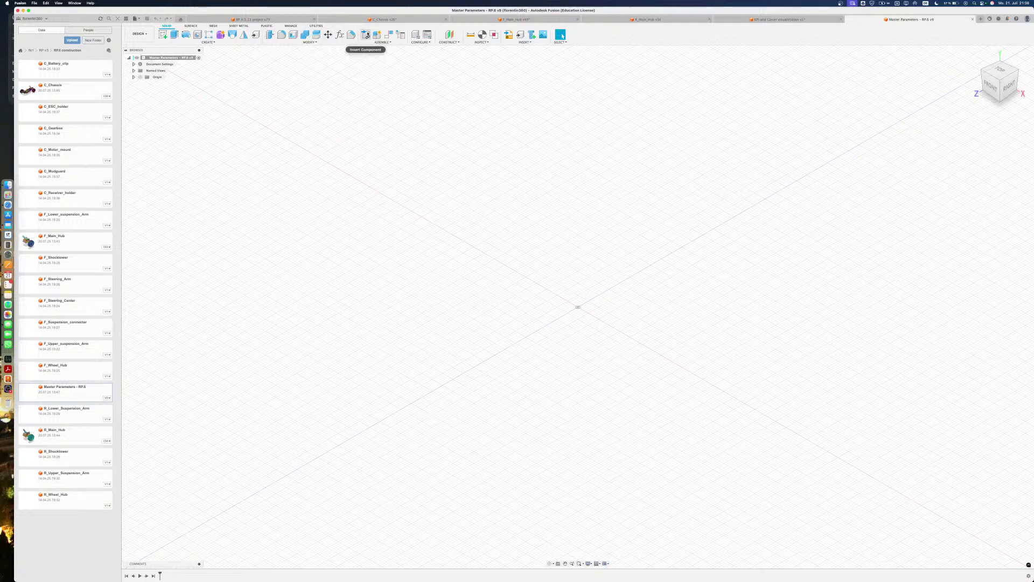
# Set the KPI_Front user parameter to 5 deg in the Master Parameters design
pyautogui.click(340, 34)
pyautogui.moveTo(363, 338); pyautogui.dragTo(364, 370)
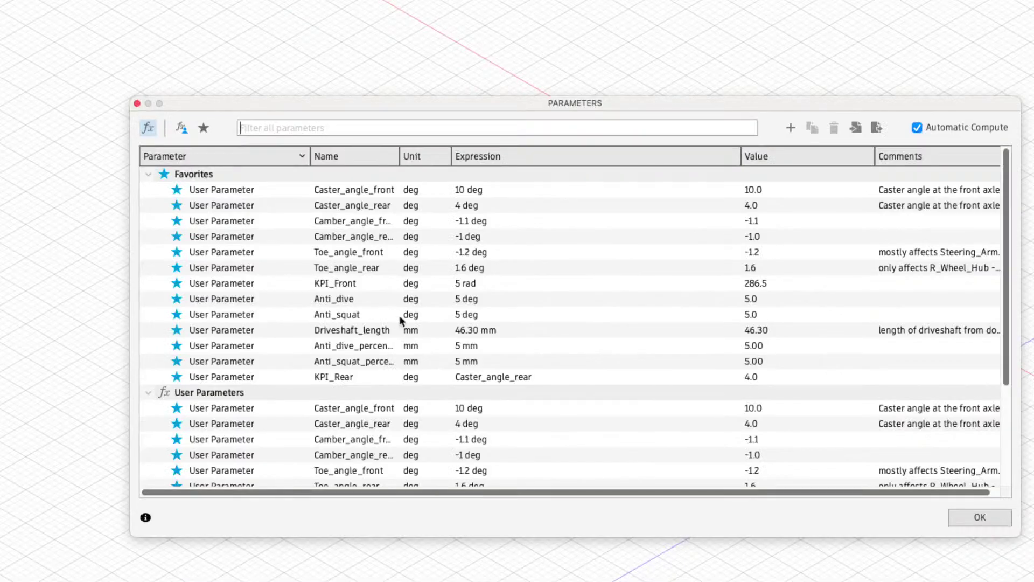
pyautogui.doubleClick(327, 285)
pyautogui.click(377, 284)
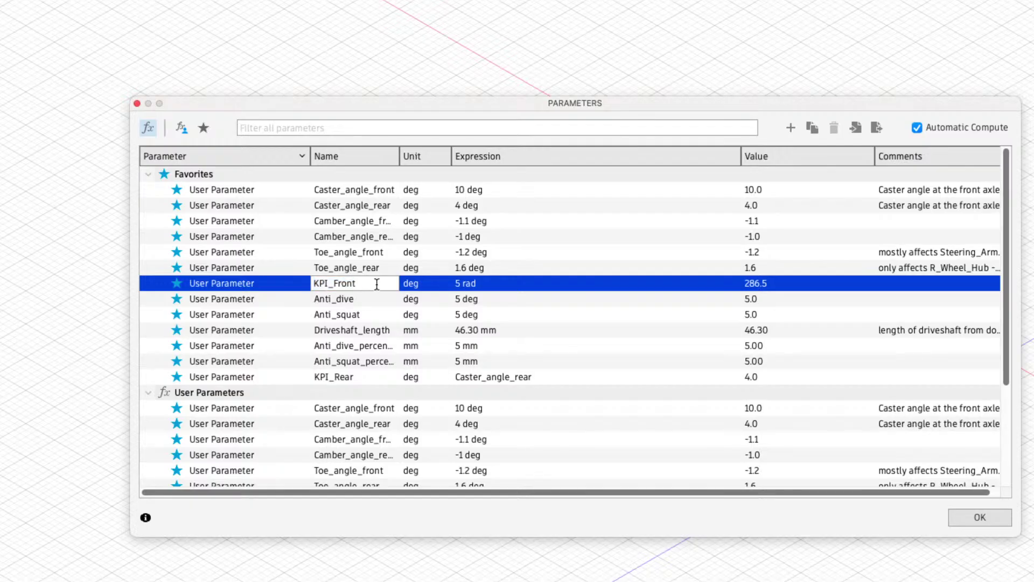
pyautogui.click(496, 284)
pyautogui.click(506, 280)
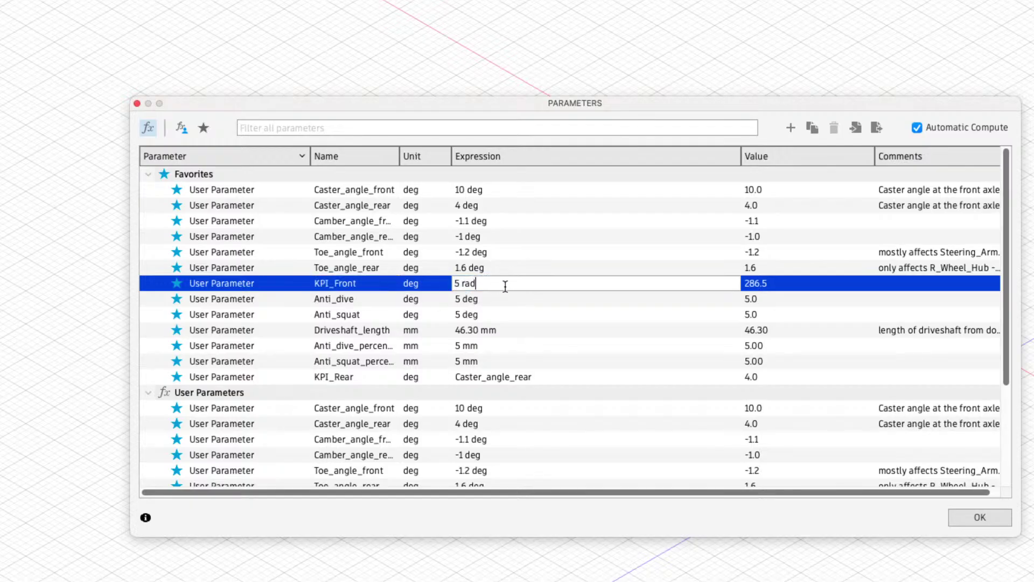
pyautogui.rightClick(479, 284)
pyautogui.click(508, 399)
pyautogui.click(486, 282)
pyautogui.press('BackSpace')
pyautogui.press('BackSpace')
pyautogui.press('BackSpace')
pyautogui.press('BackSpace')
pyautogui.click(496, 305)
pyautogui.click(499, 327)
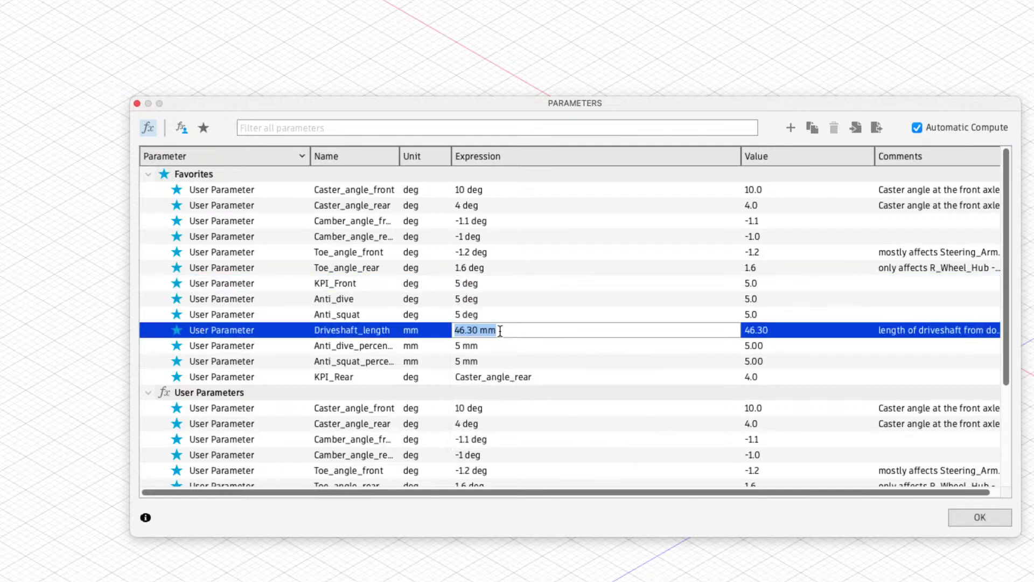
# Check the expressions of the KPI_Front, Anti_dive, Anti_squat and Driveshaft_length parameters and review the full user parameter list
pyautogui.click(473, 281)
pyautogui.rightClick(471, 279)
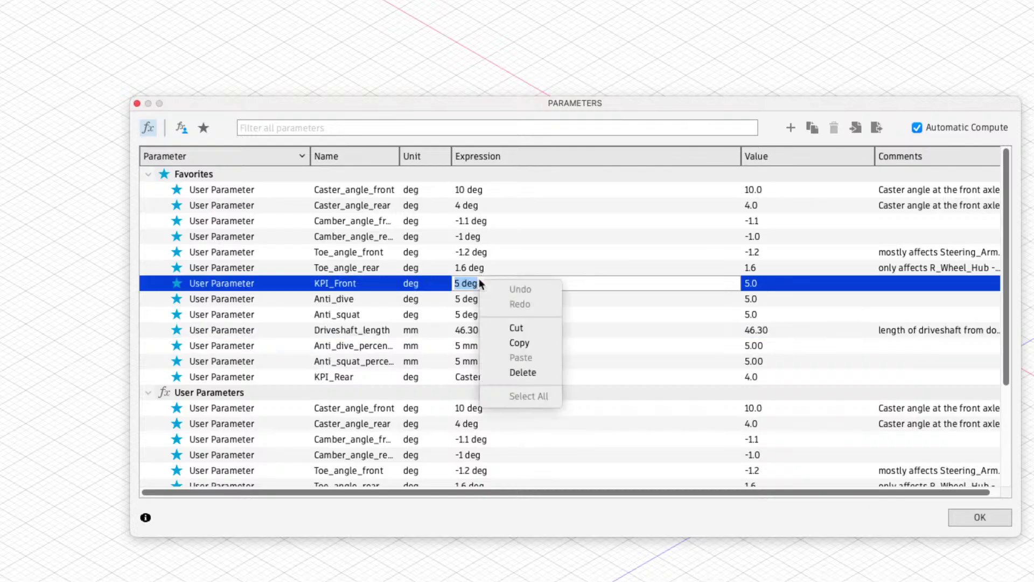
pyautogui.press('Escape')
pyautogui.click(508, 299)
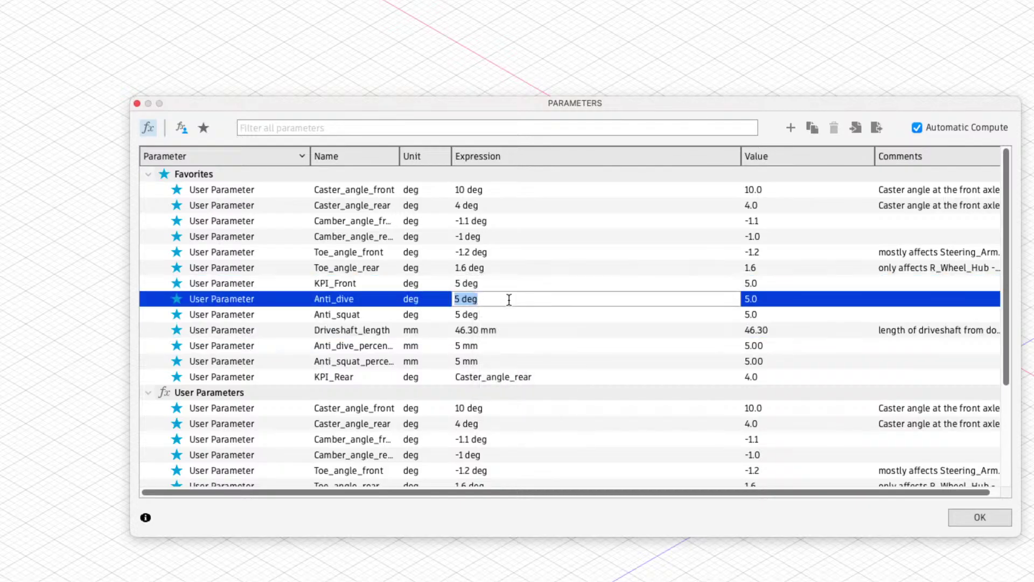
pyautogui.click(498, 309)
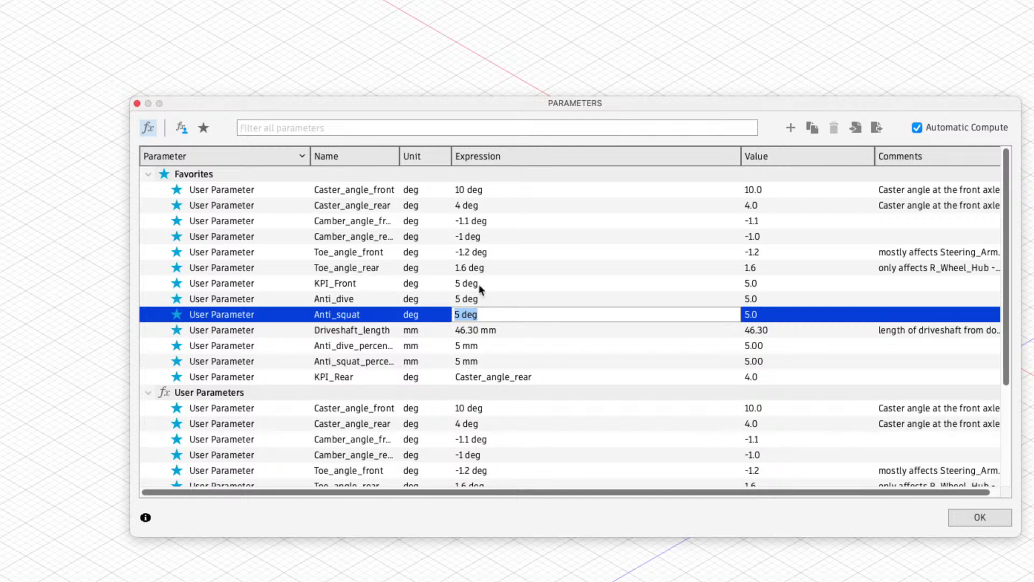
pyautogui.scroll(-5, 483, 302)
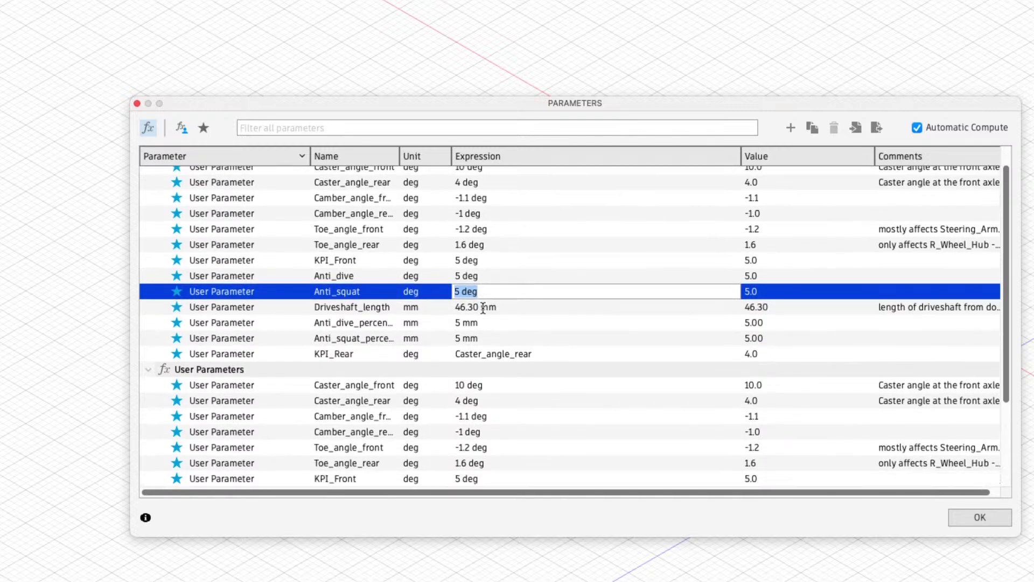
pyautogui.scroll(-2, 483, 308)
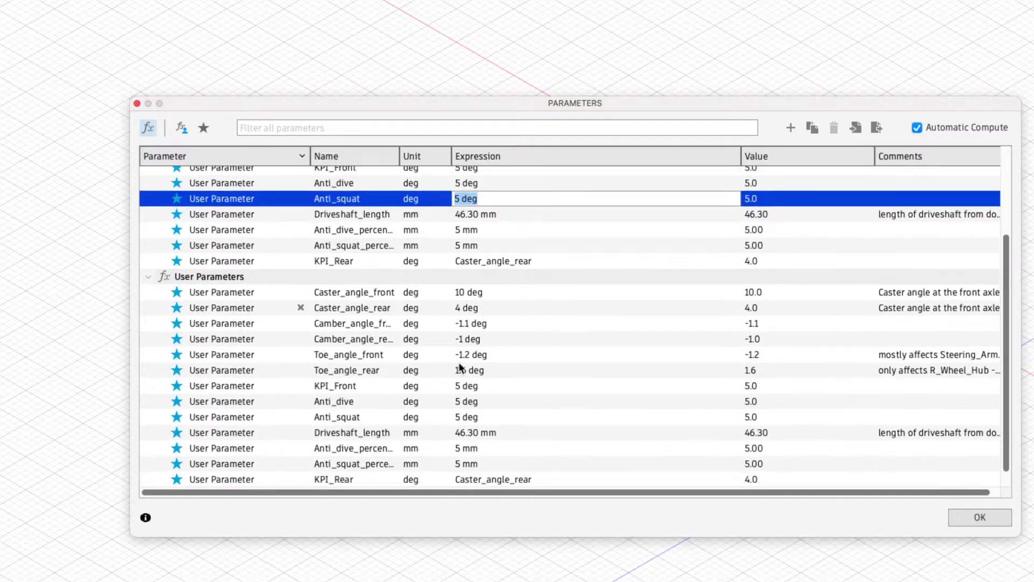
pyautogui.scroll(7, 456, 376)
pyautogui.click(456, 331)
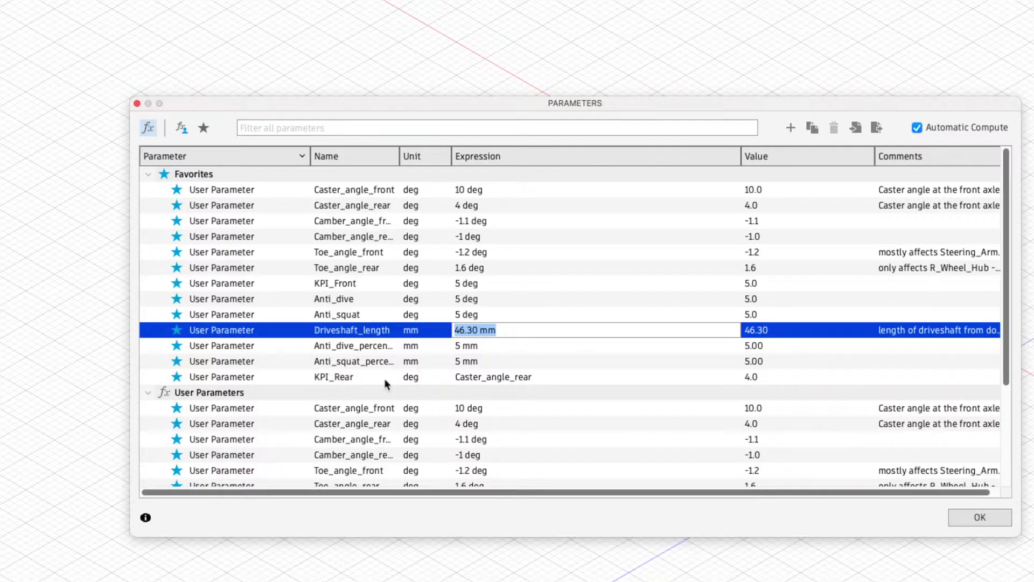
# Replace the KPI_Rear parameter's link to the rear caster angle with a fixed value of 2 deg
pyautogui.click(492, 379)
pyautogui.moveTo(561, 379); pyautogui.dragTo(452, 379)
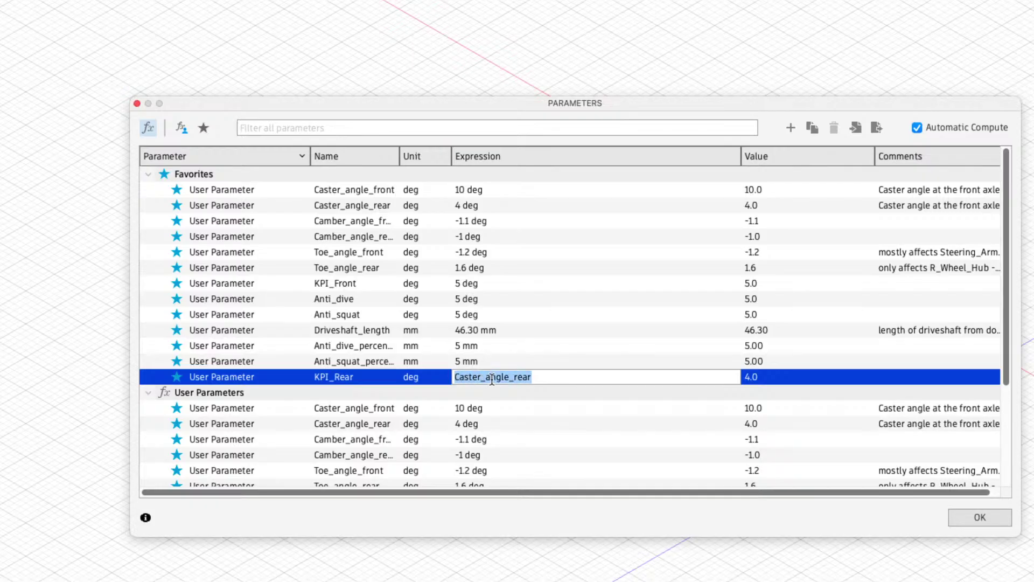
pyautogui.write('2')
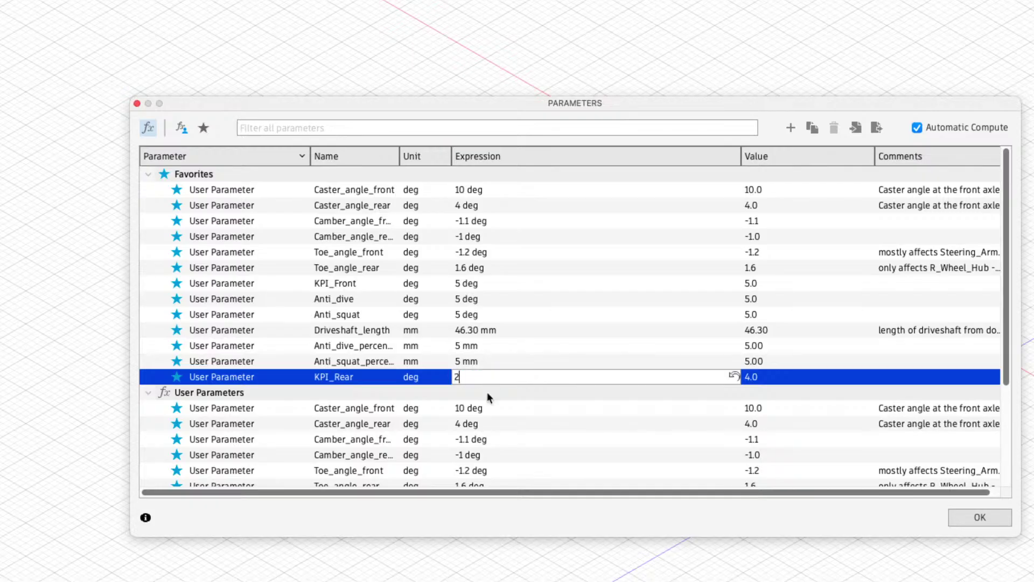
pyautogui.click(491, 392)
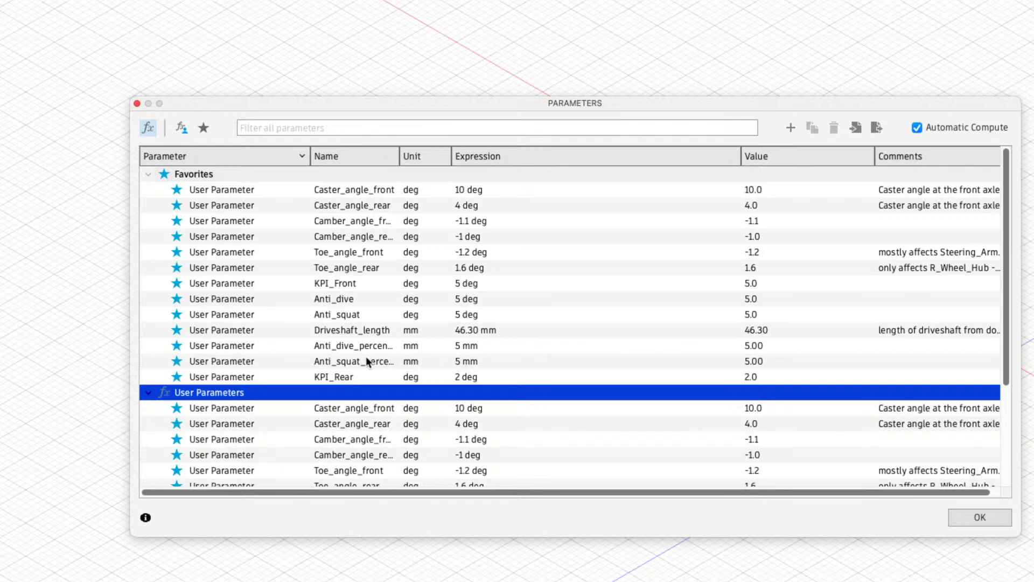
# Go through the driveshaft length, anti-squat, anti-dive, front KPI and rear toe parameters and their units
pyautogui.click(473, 331)
pyautogui.click(460, 361)
pyautogui.click(439, 347)
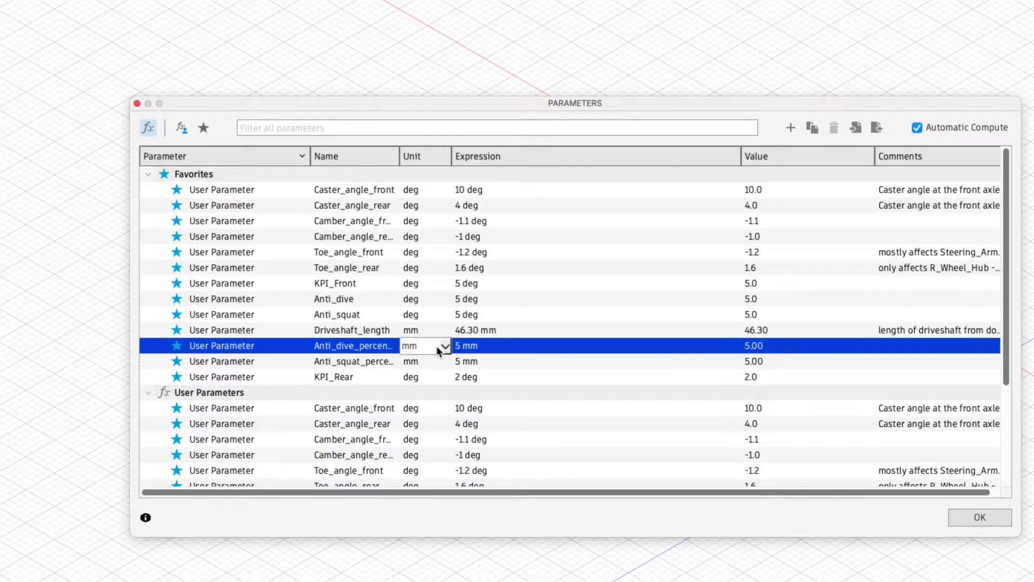
pyautogui.click(421, 330)
pyautogui.click(379, 316)
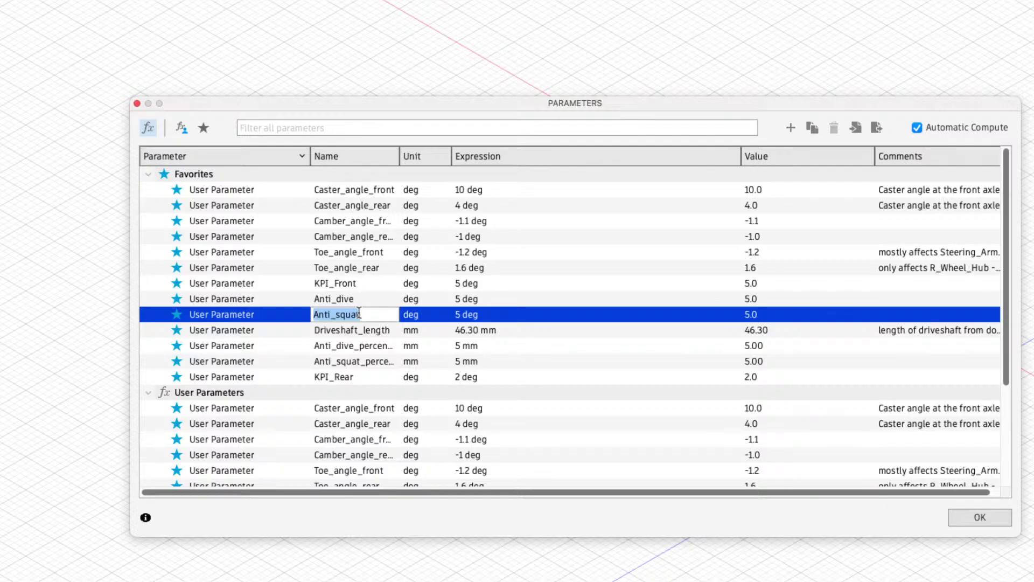
pyautogui.doubleClick(360, 305)
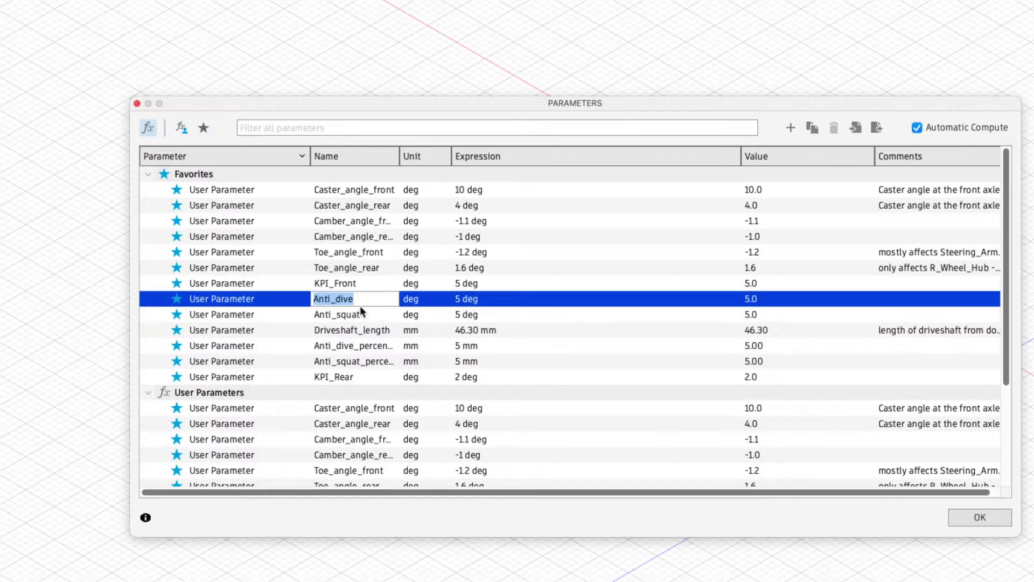
pyautogui.doubleClick(363, 283)
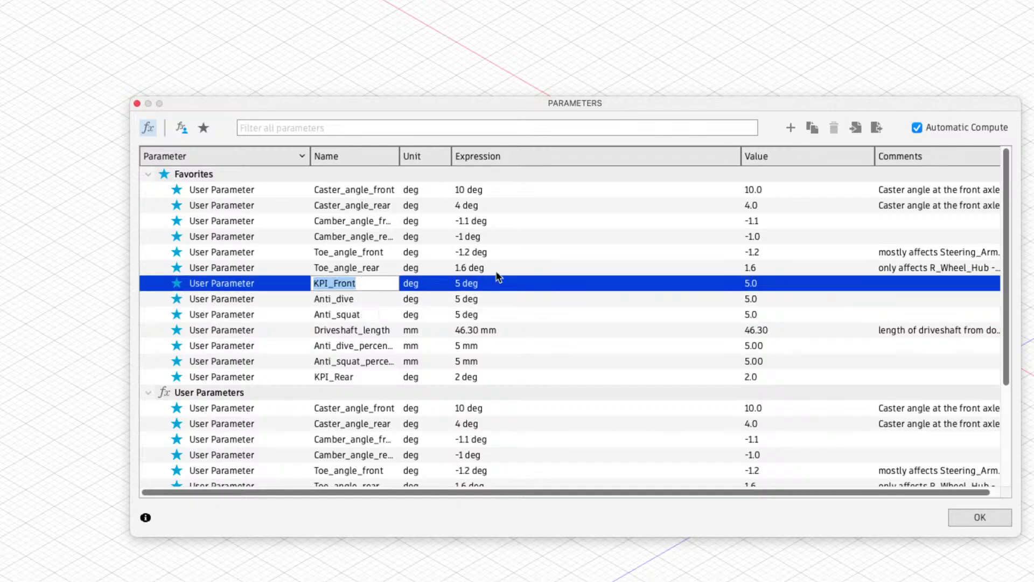
pyautogui.doubleClick(367, 267)
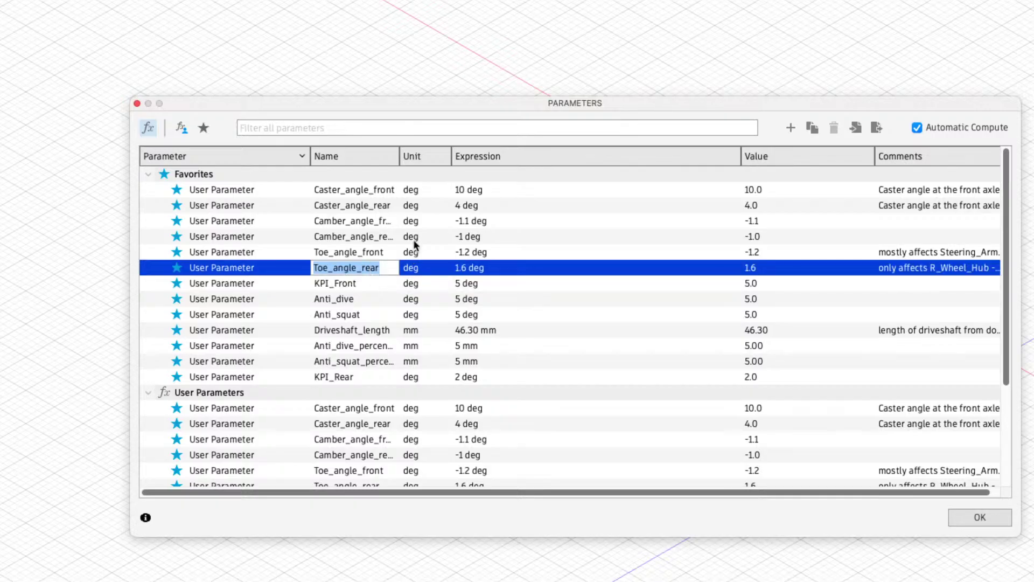
# Set the Toe_angle_front parameter to -1.5 deg
pyautogui.doubleClick(390, 251)
pyautogui.doubleClick(467, 251)
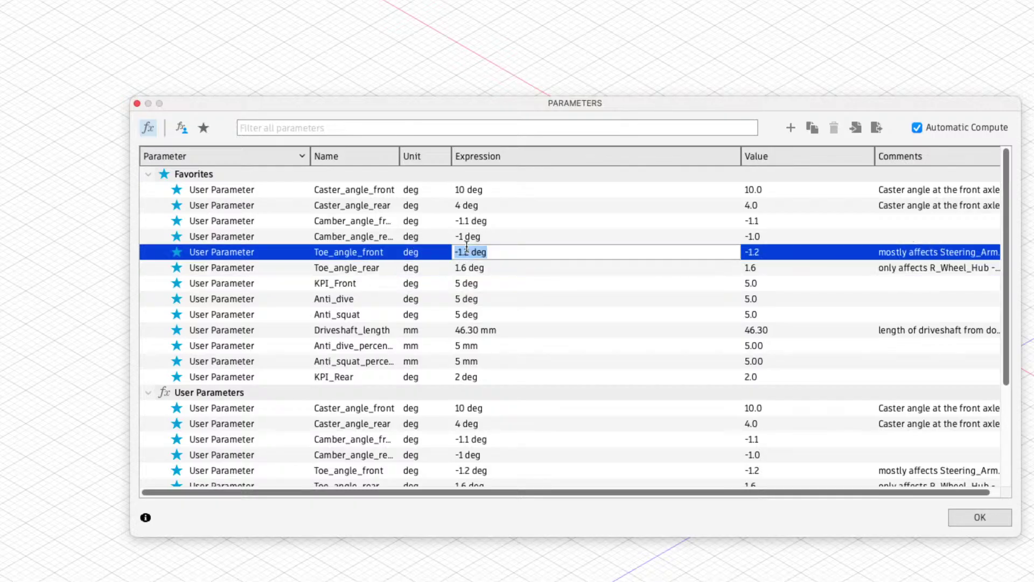
pyautogui.click(463, 252)
pyautogui.press('BackSpace')
pyautogui.write('5')
pyautogui.click(516, 263)
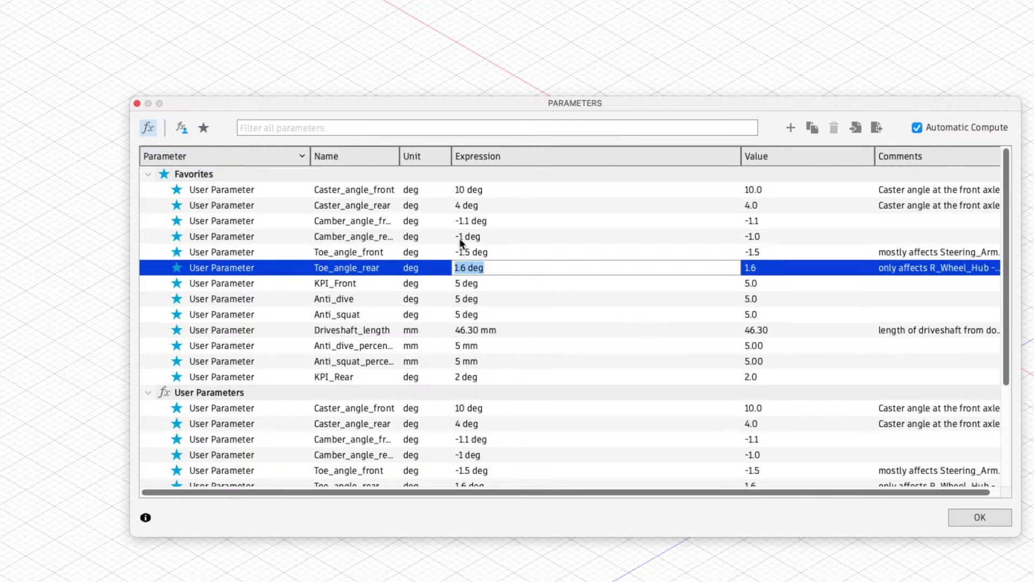
# Refine the Toe_angle_front parameter to -1.55 deg
pyautogui.click(475, 252)
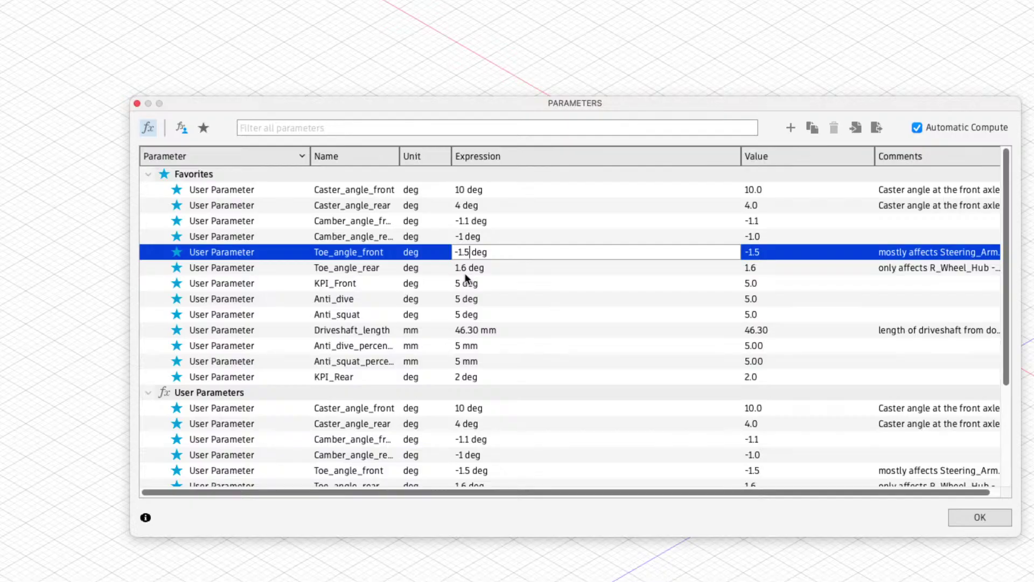
pyautogui.write('5')
pyautogui.click(539, 291)
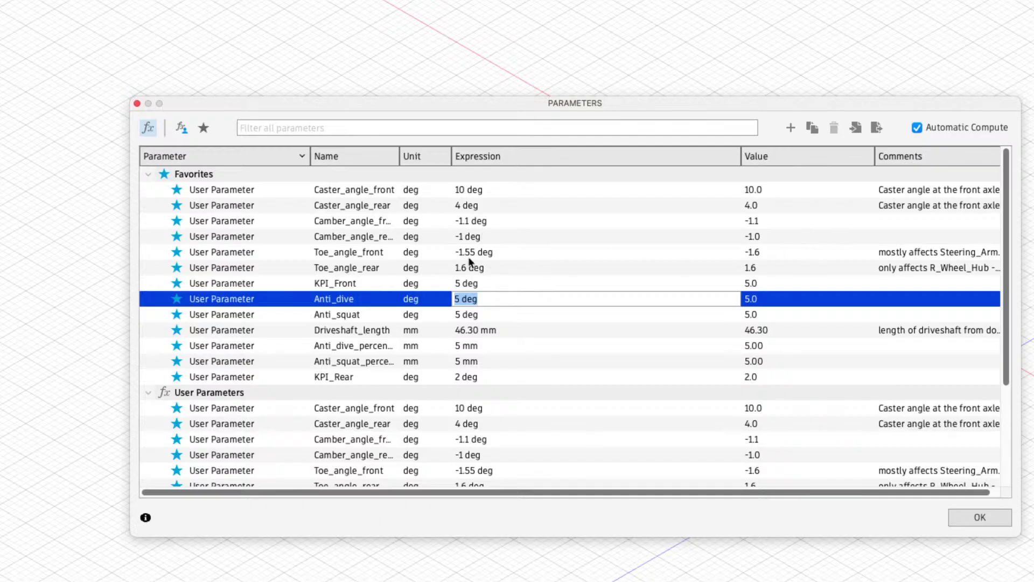
pyautogui.click(467, 253)
pyautogui.click(481, 272)
pyautogui.click(790, 253)
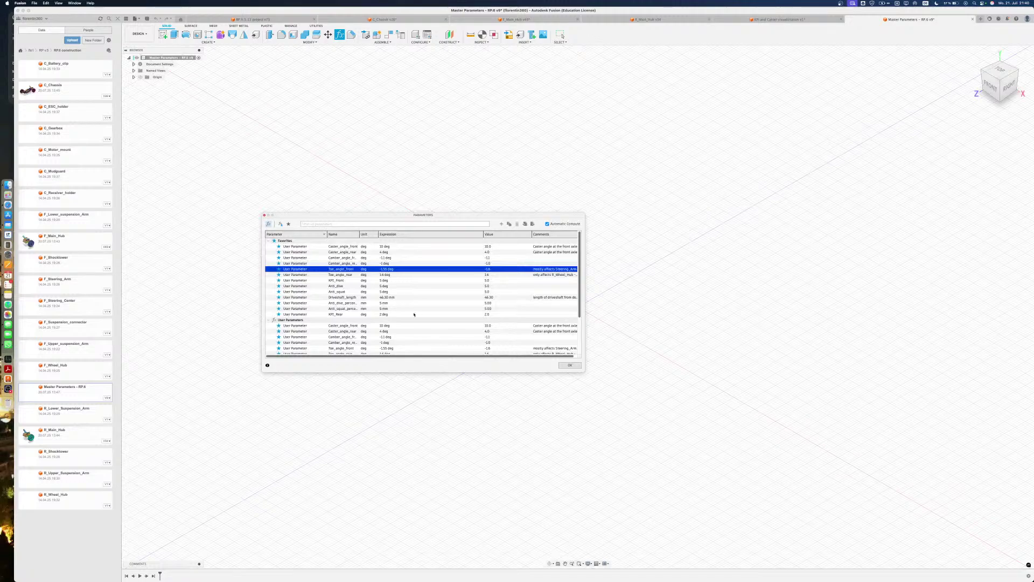
# Accept the parameter changes and save the Master Parameters design as a new version
pyautogui.click(570, 365)
pyautogui.click(147, 18)
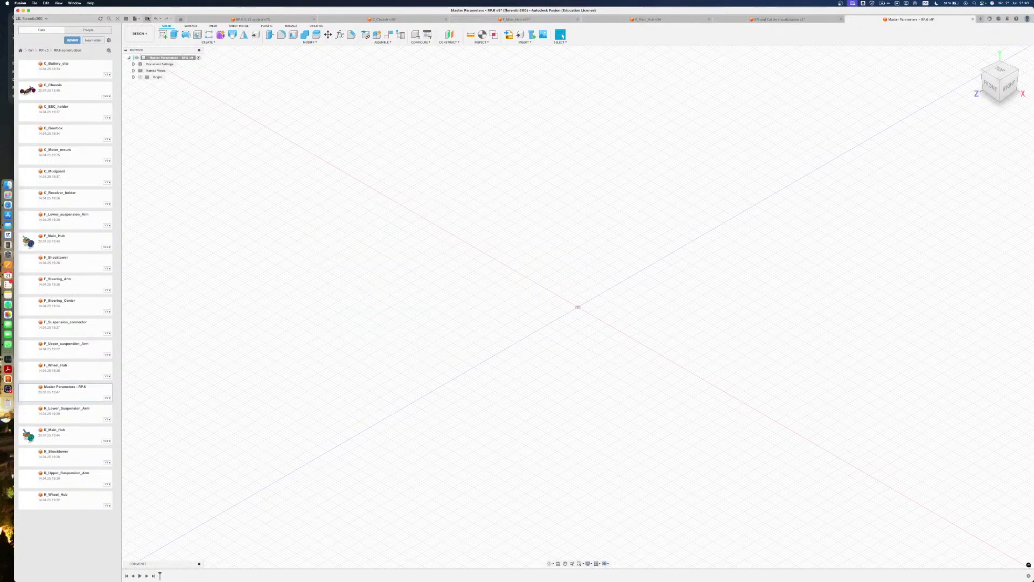
pyautogui.click(524, 307)
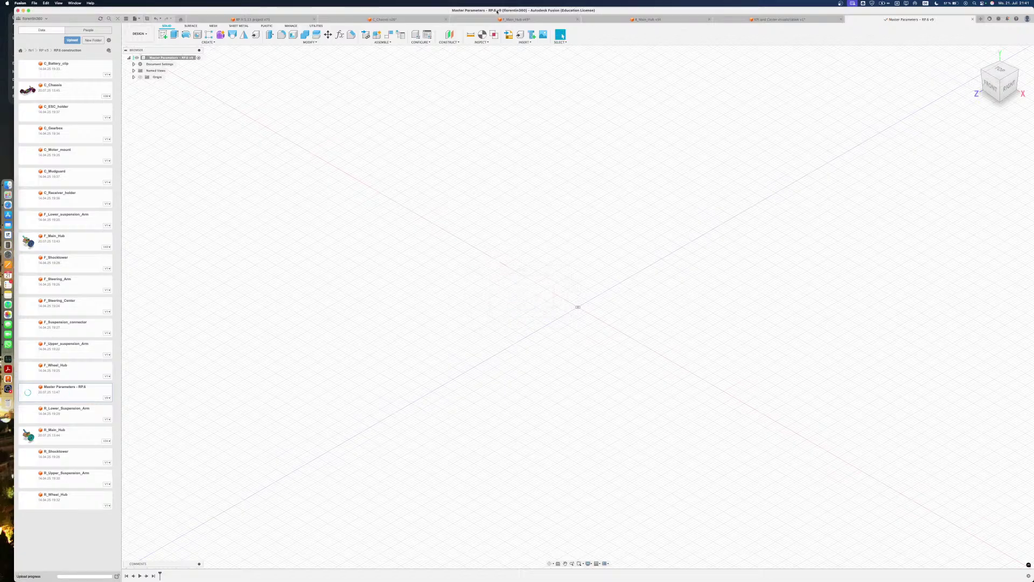
# Return to the F_Main_Hub design, reactivate its top-level component and roll the timeline forward to the end
pyautogui.click(516, 19)
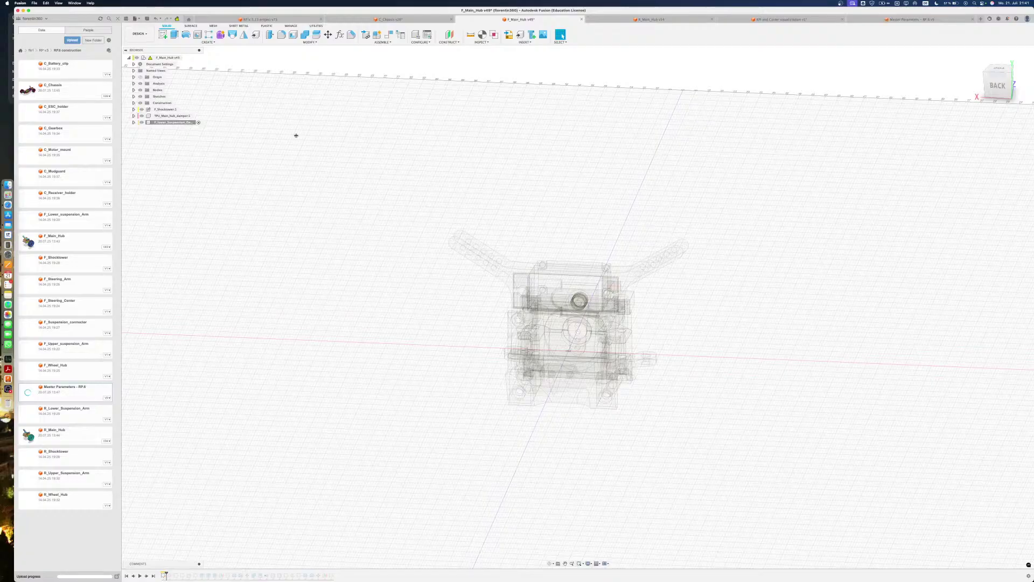
pyautogui.click(263, 361)
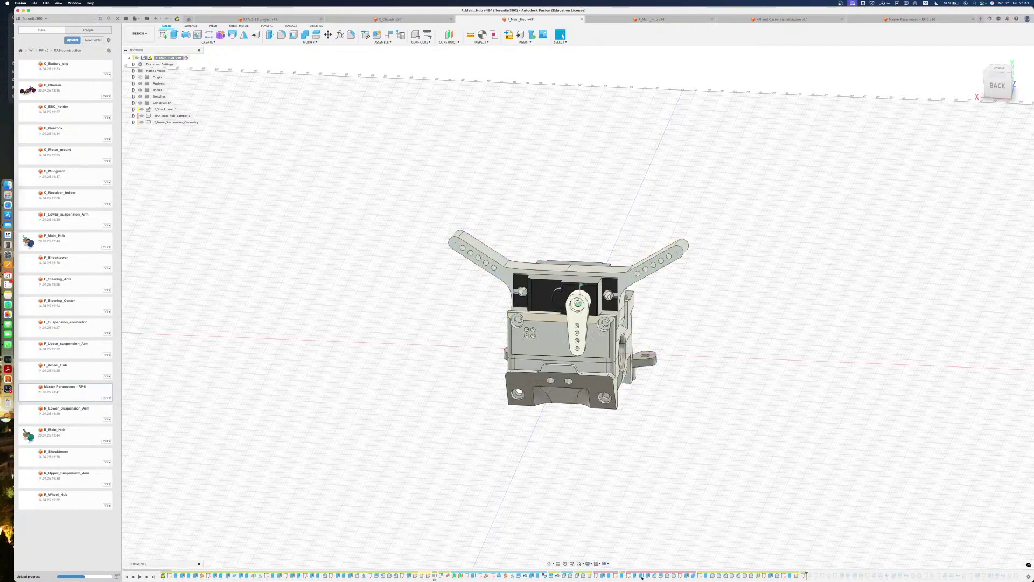
pyautogui.hscroll(5, 639, 575)
pyautogui.hscroll(20, 639, 575)
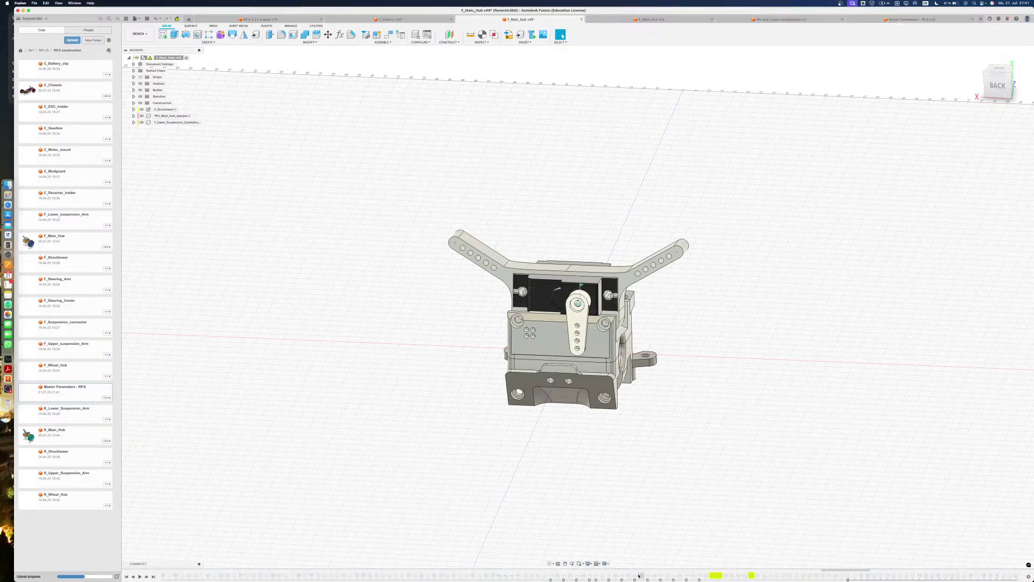
pyautogui.rightClick(1011, 575)
pyautogui.click(1011, 564)
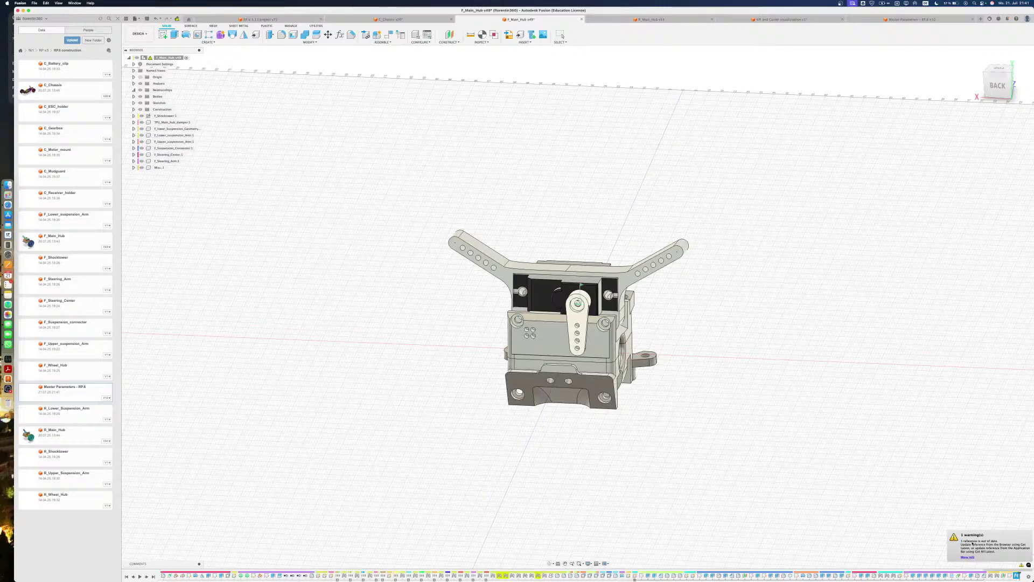
pyautogui.hscroll(-20, 796, 575)
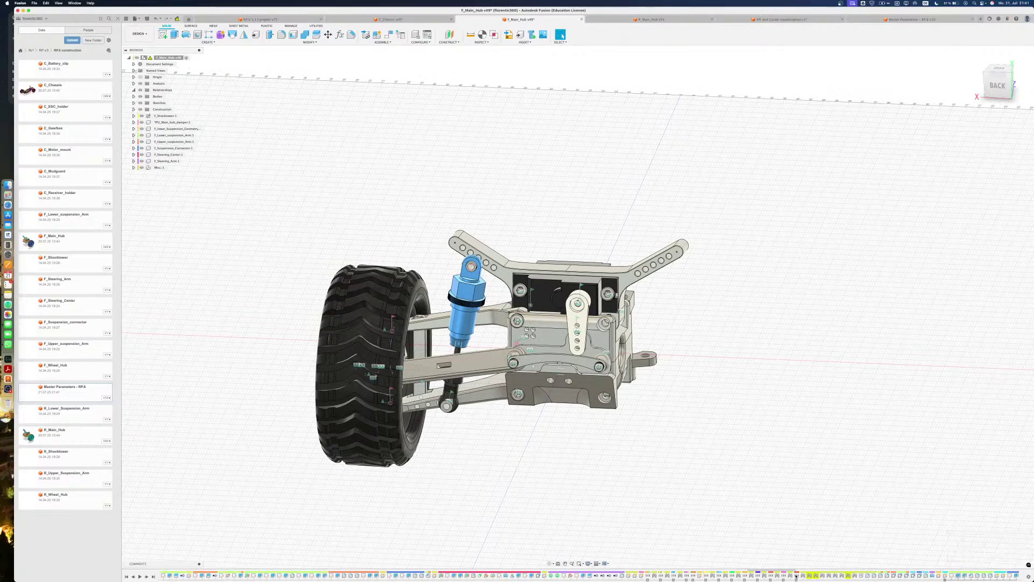
pyautogui.hscroll(20, 796, 575)
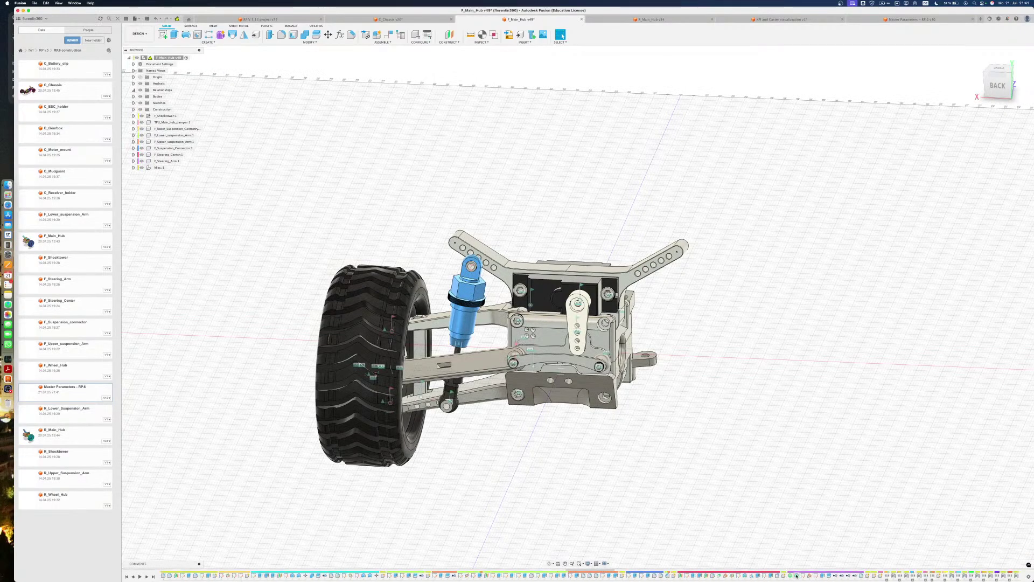
# Examine the updated front hub assembly from above and close up where the lower suspension arm meets the wheel hub
pyautogui.hscroll(-3, 794, 576)
pyautogui.click(558, 576)
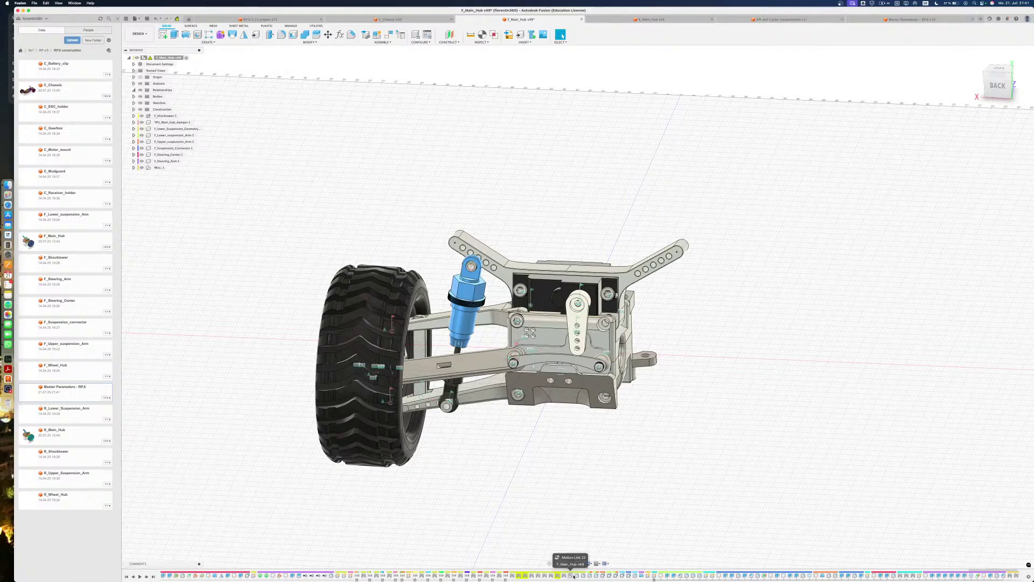
pyautogui.hscroll(-20, 573, 576)
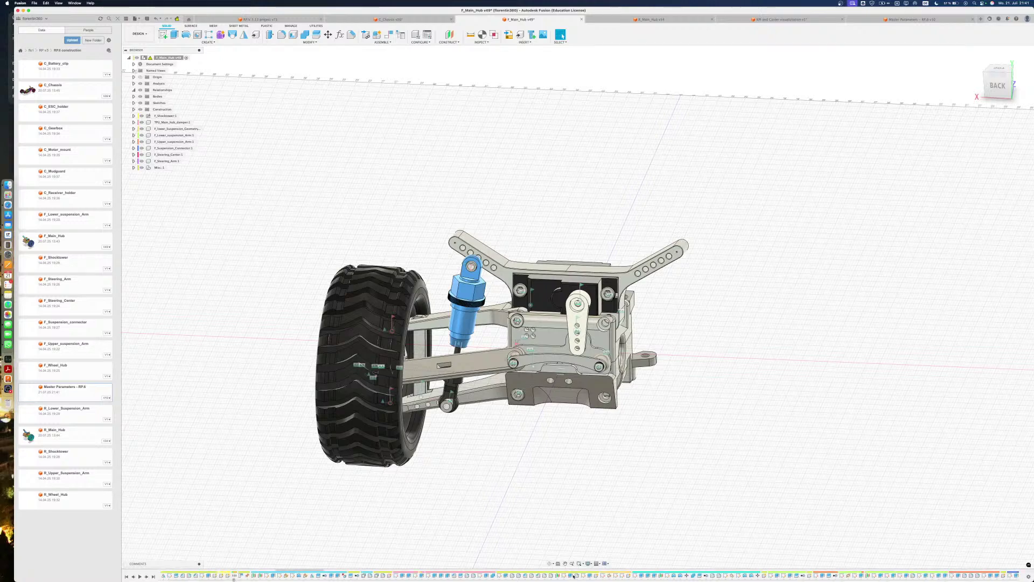
pyautogui.scroll(1, 344, 546)
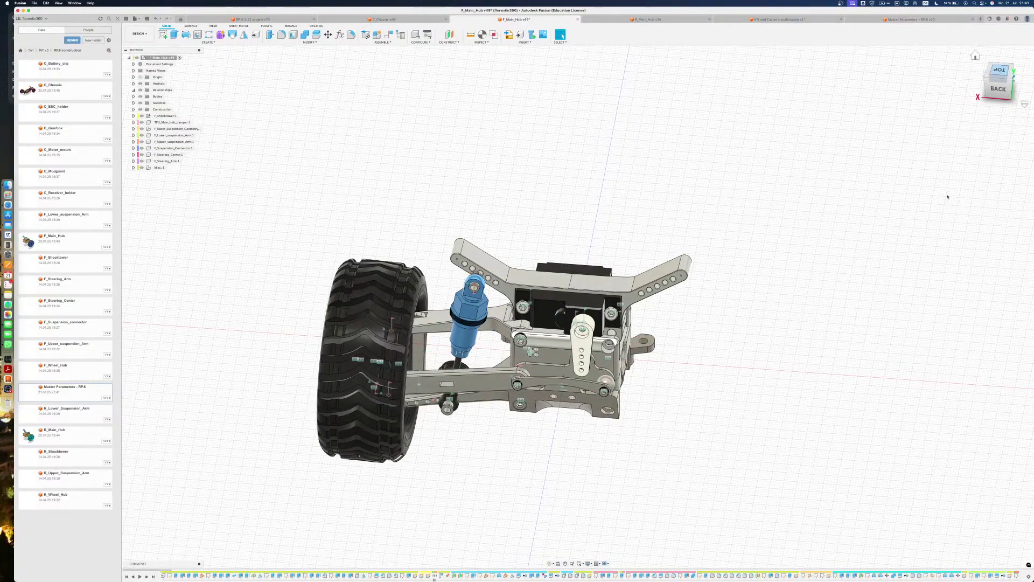
pyautogui.click(993, 94)
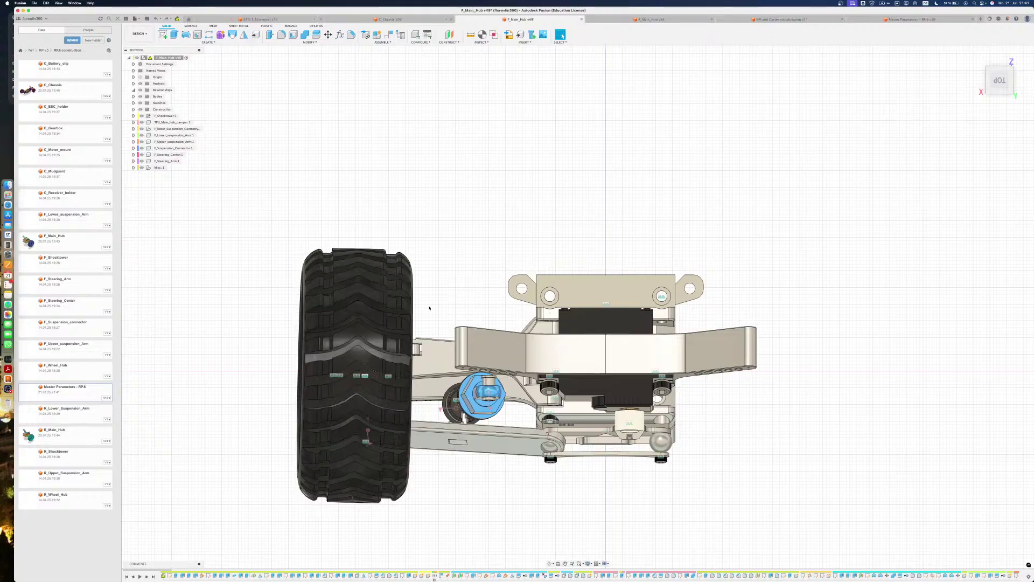
pyautogui.keyDown('shift'); pyautogui.moveTo(395, 421); pyautogui.dragTo(404, 367, button='middle'); pyautogui.keyUp('shift')
pyautogui.scroll(10, 431, 355)
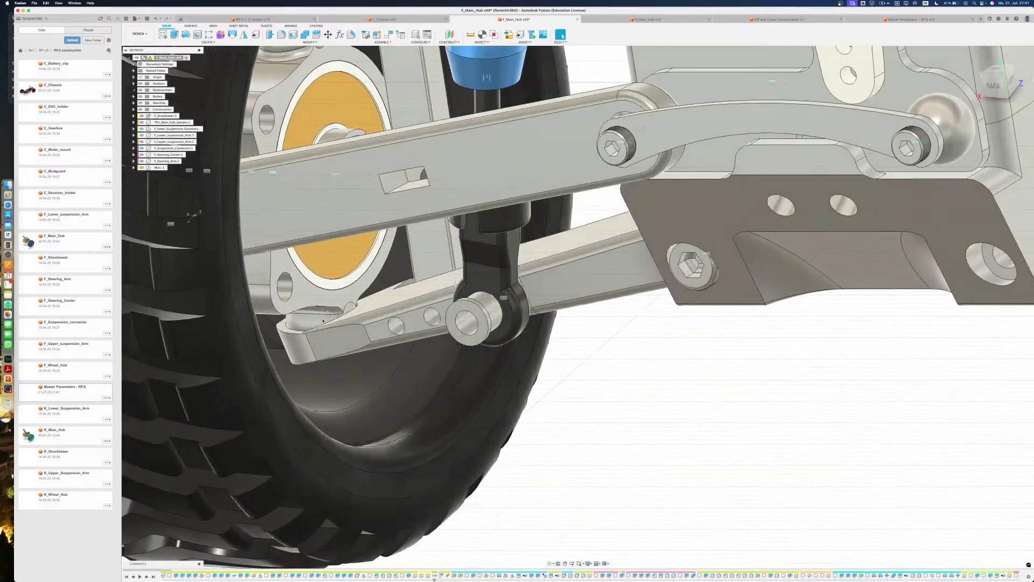
pyautogui.scroll(5, 324, 321)
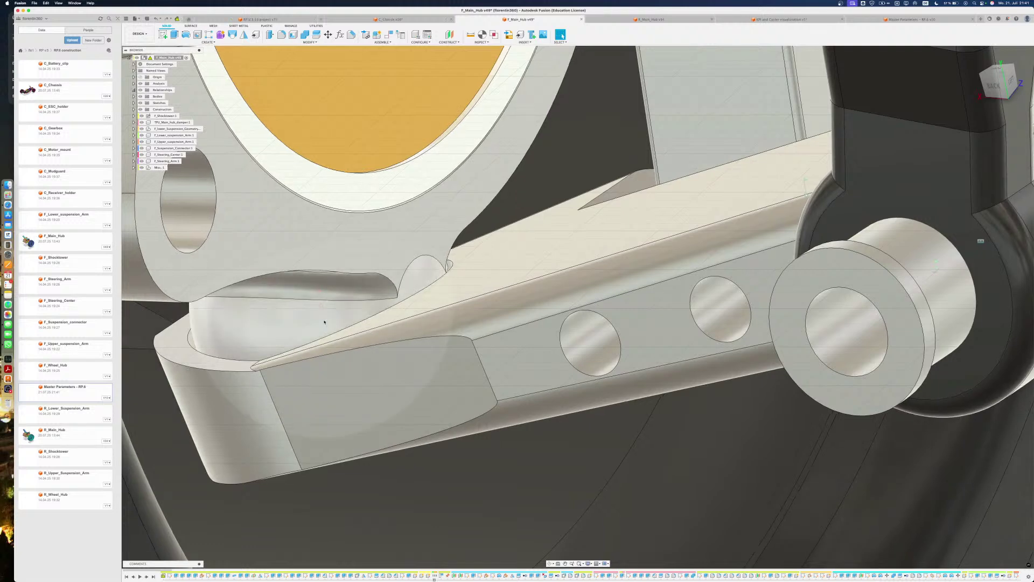
pyautogui.scroll(-3, 324, 322)
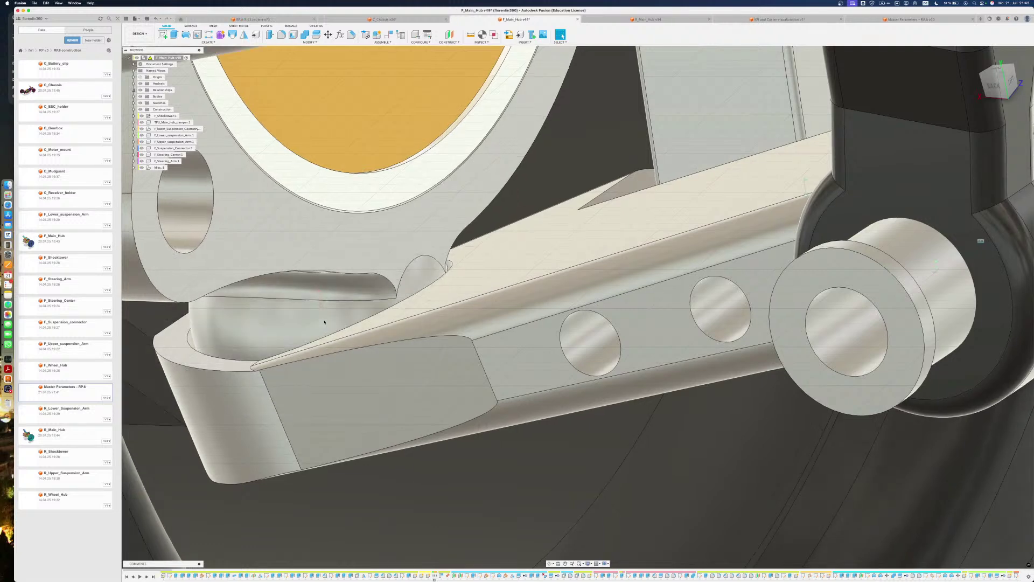
pyautogui.scroll(-3, 324, 322)
# Undo and redo the last update to compare the wheel and arm positions, and review the whole front assembly
pyautogui.press('super+z')
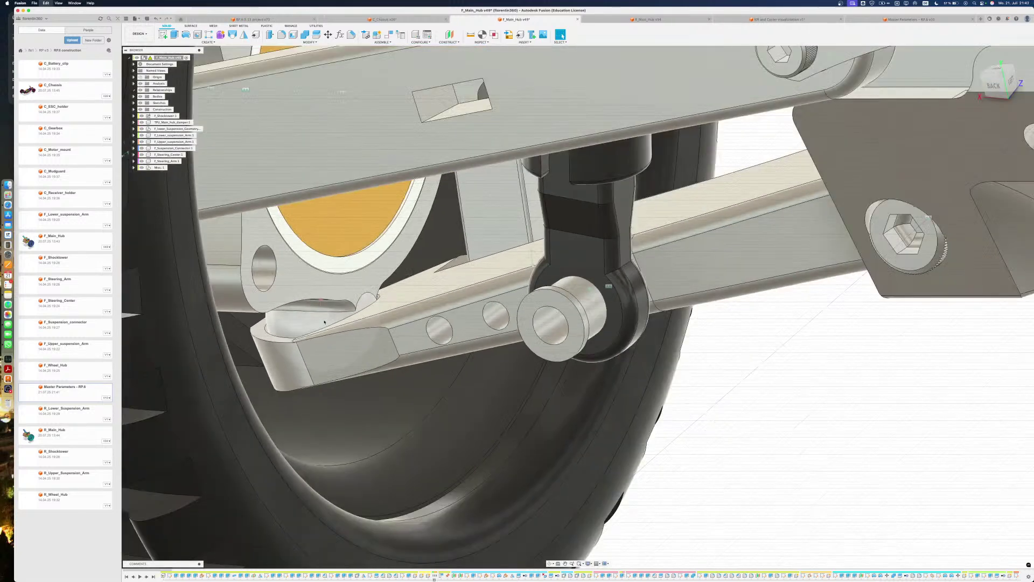
pyautogui.press('super+y')
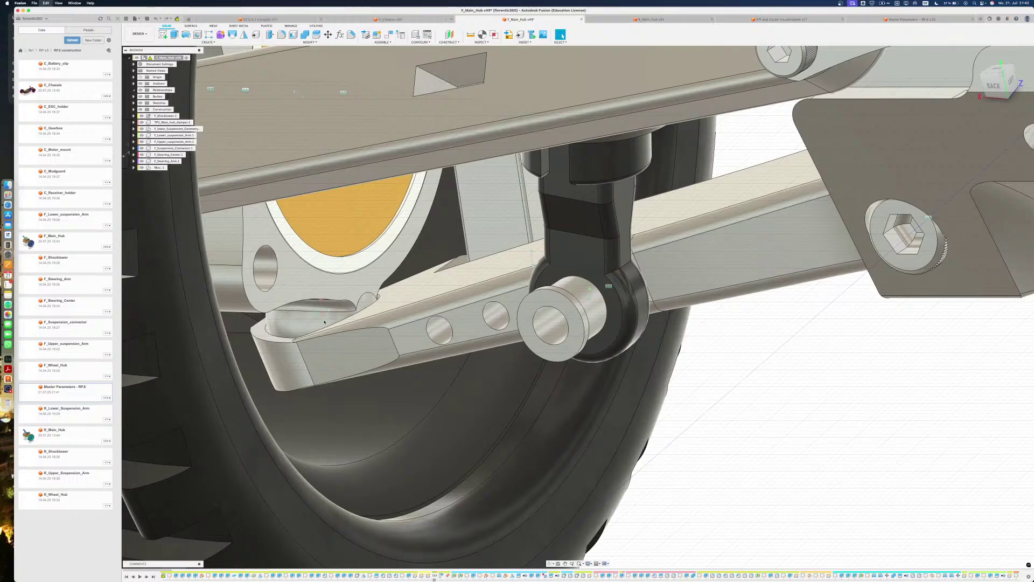
pyautogui.scroll(-4, 325, 321)
pyautogui.keyDown('shift'); pyautogui.moveTo(325, 321); pyautogui.dragTo(340, 325, button='middle'); pyautogui.keyUp('shift')
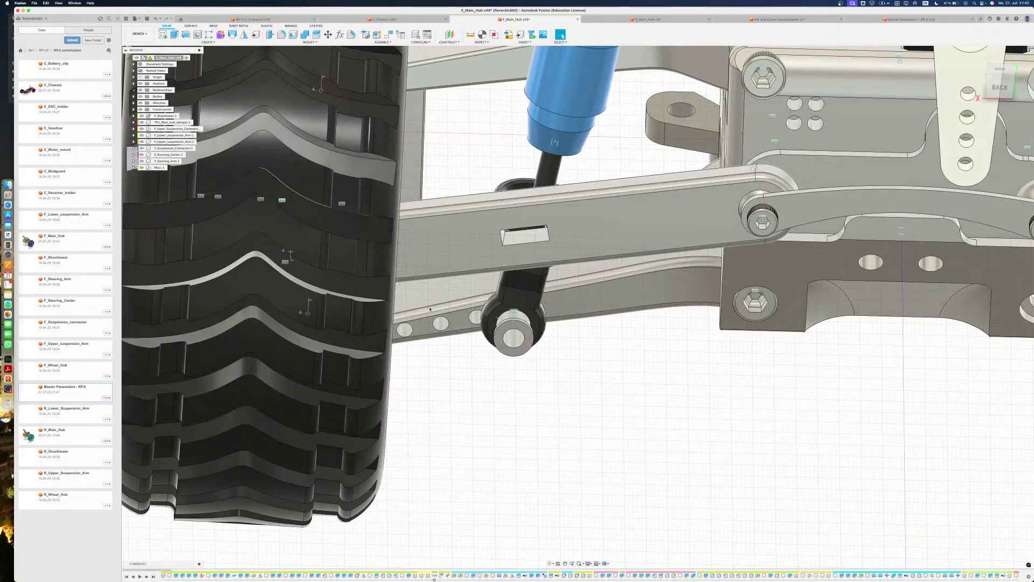
pyautogui.scroll(-5, 459, 276)
pyautogui.moveTo(476, 269); pyautogui.dragTo(557, 369)
pyautogui.click(489, 368)
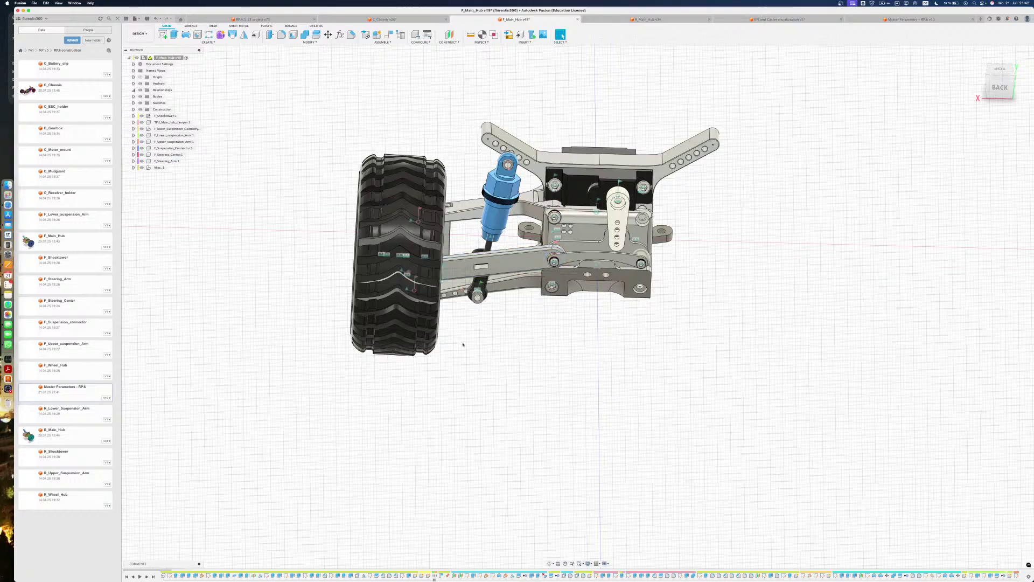
pyautogui.moveTo(459, 344); pyautogui.dragTo(460, 353, button='middle')
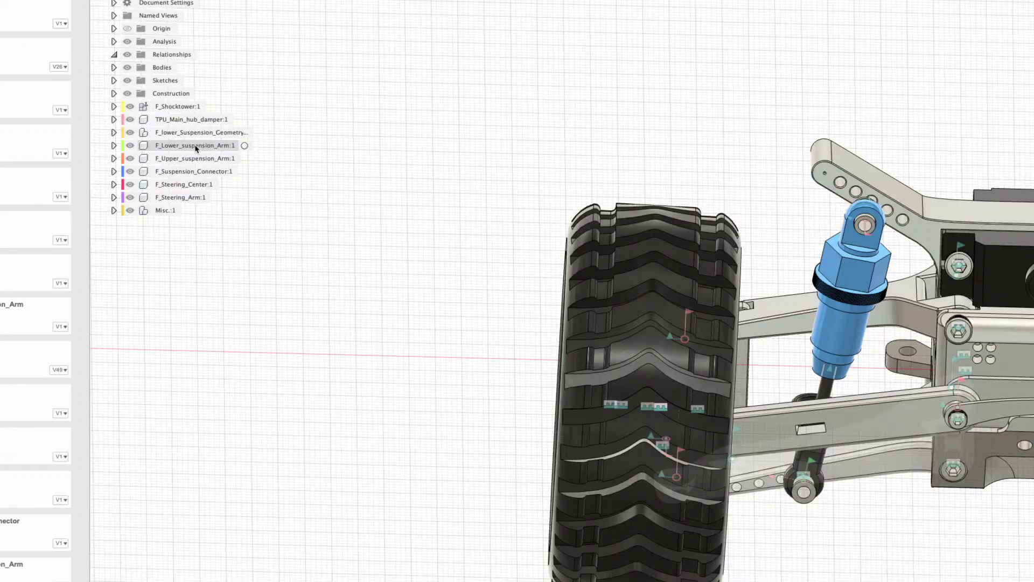
# Activate the F_lower_Suspension_Geometry component, roll its timeline back to the first features and examine the sketch "wheel position in 3d - ground clearance"
pyautogui.click(244, 133)
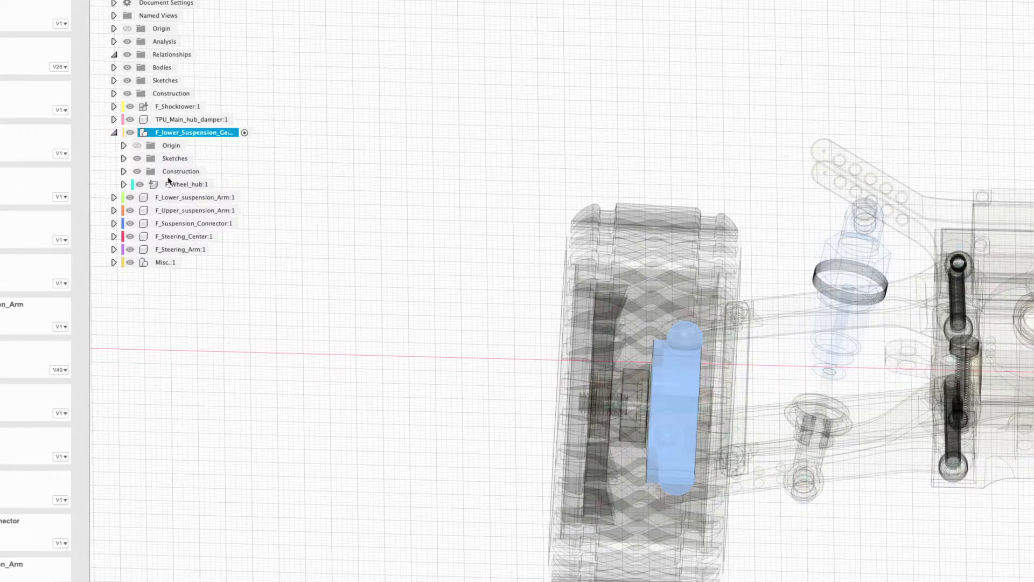
pyautogui.scroll(3, 272, 180)
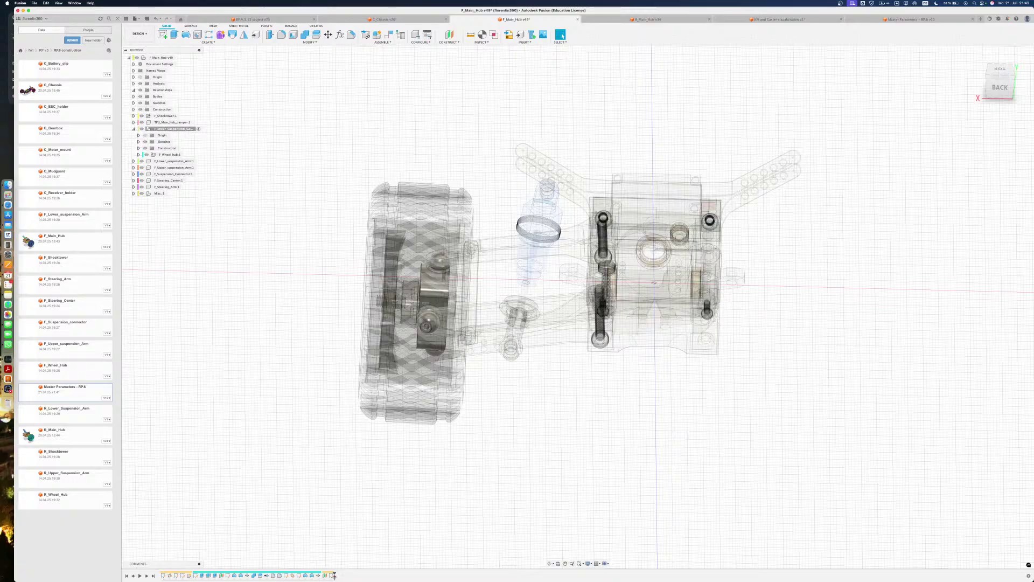
pyautogui.moveTo(334, 575); pyautogui.dragTo(168, 574)
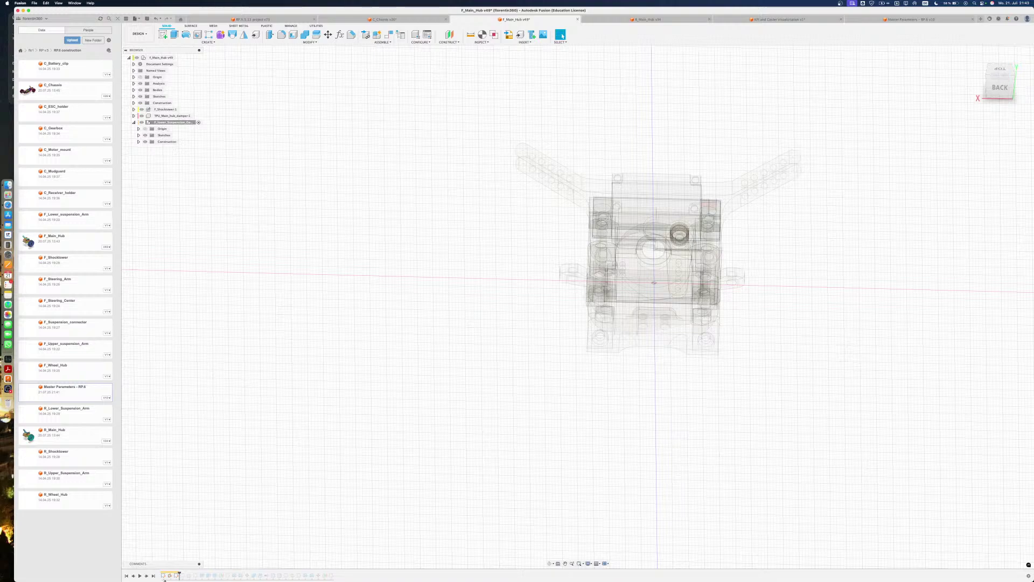
pyautogui.click(163, 575)
pyautogui.keyDown('shift'); pyautogui.moveTo(472, 270); pyautogui.dragTo(443, 329, button='middle'); pyautogui.keyUp('shift')
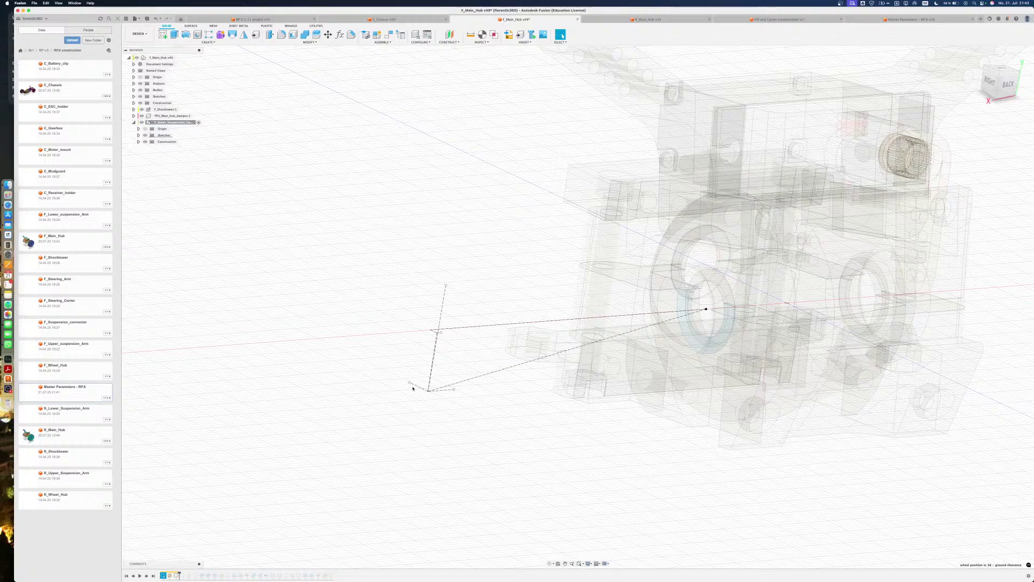
pyautogui.scroll(10, 437, 399)
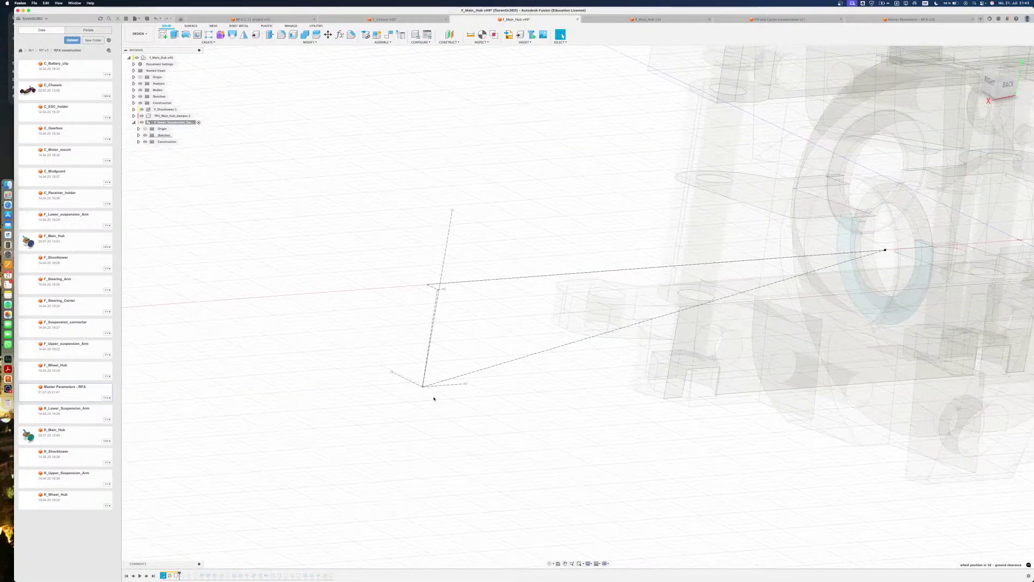
# Show the wheel position sketch and measure the angle between the two short lines at its lower corner
pyautogui.press('i')
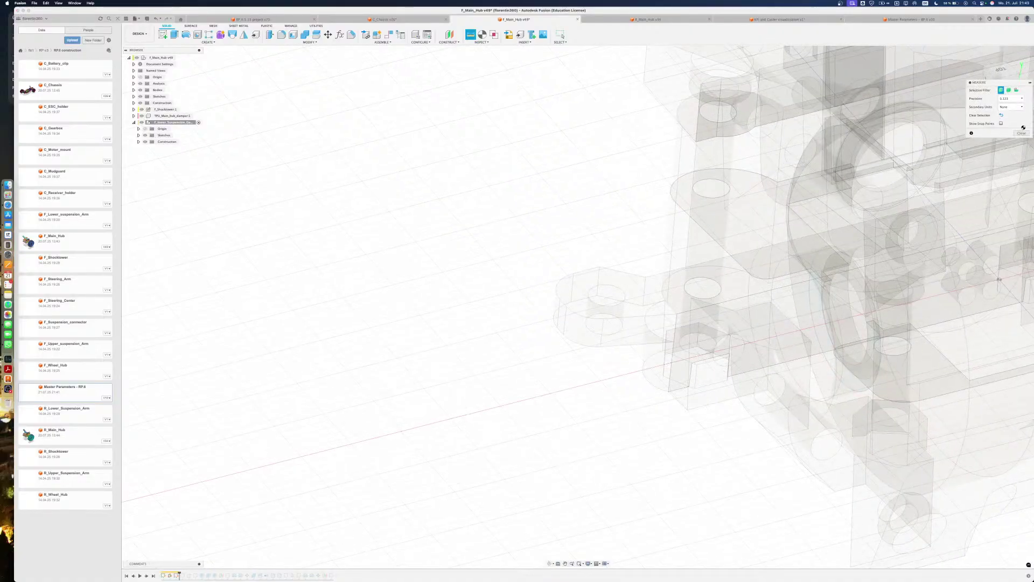
pyautogui.click(1021, 133)
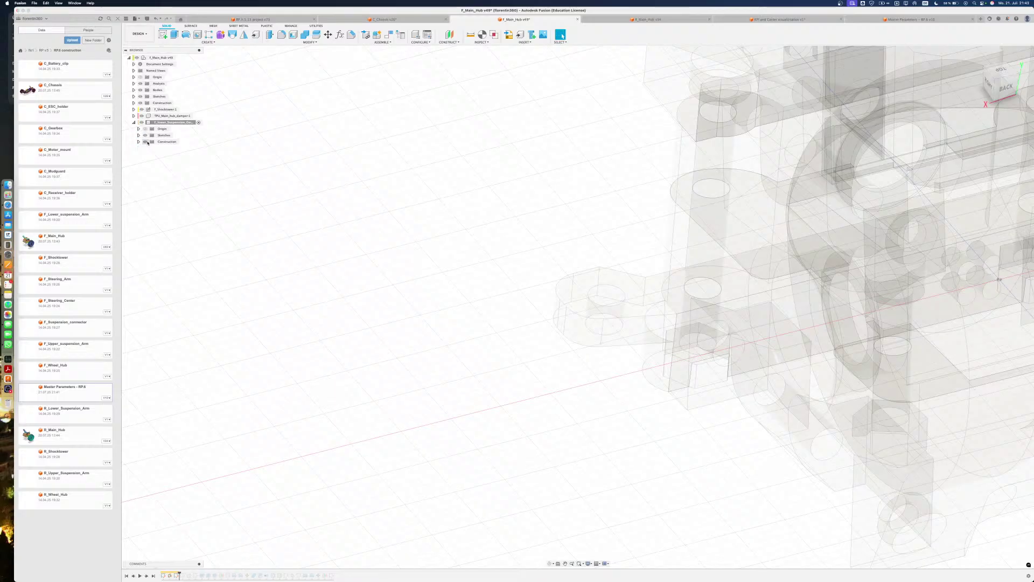
pyautogui.click(138, 135)
pyautogui.click(149, 142)
pyautogui.press('i')
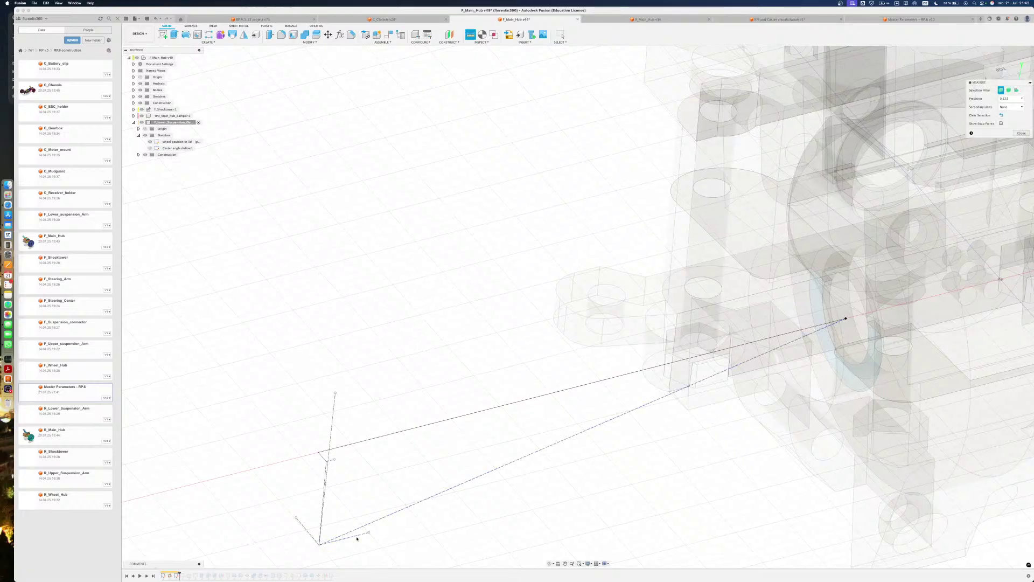
pyautogui.click(357, 537)
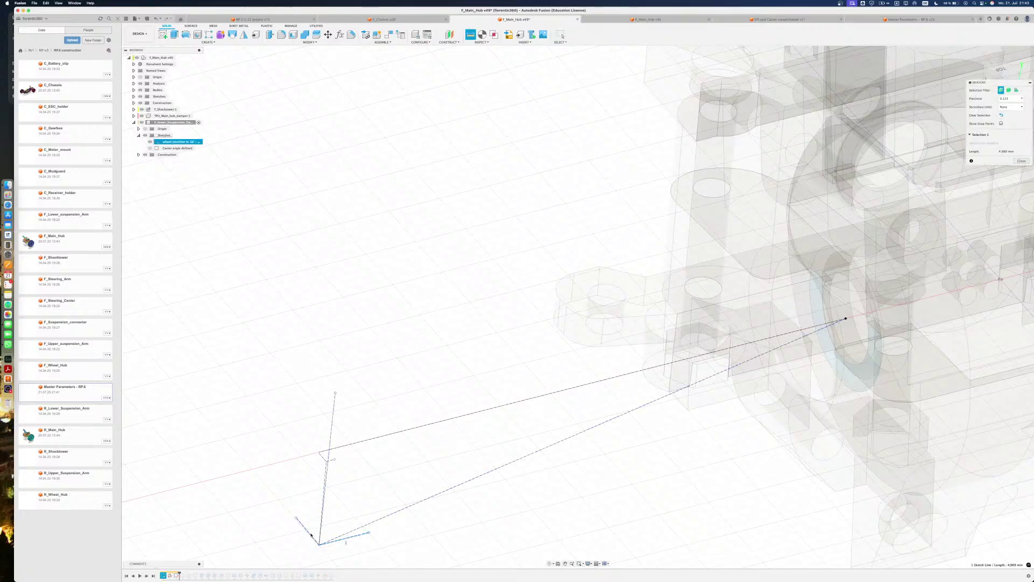
pyautogui.click(311, 535)
pyautogui.moveTo(316, 520); pyautogui.dragTo(327, 468, button='middle')
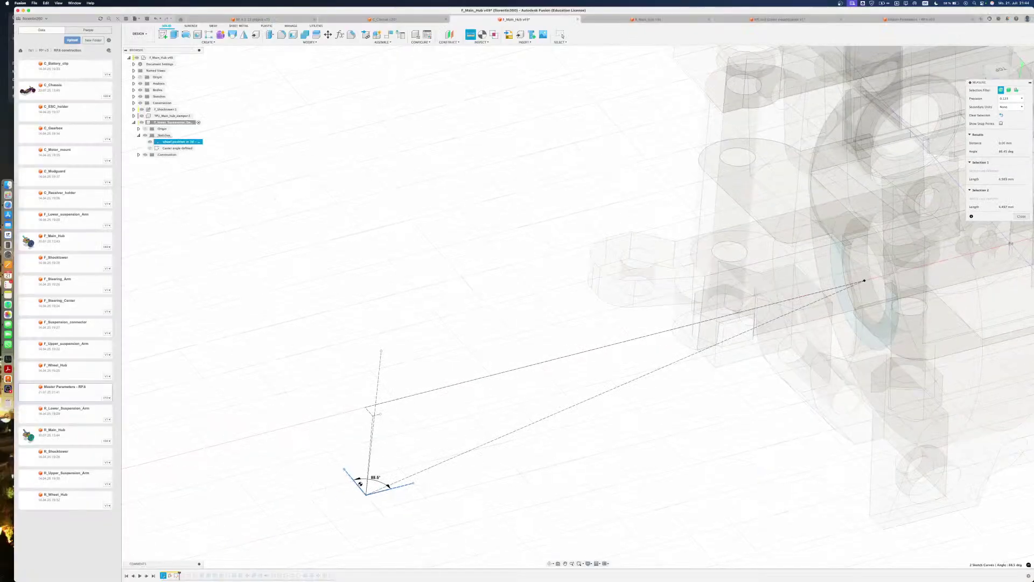
# Measure the angle between the short sideways line and the long upright line of the wheel position sketch
pyautogui.click(387, 493)
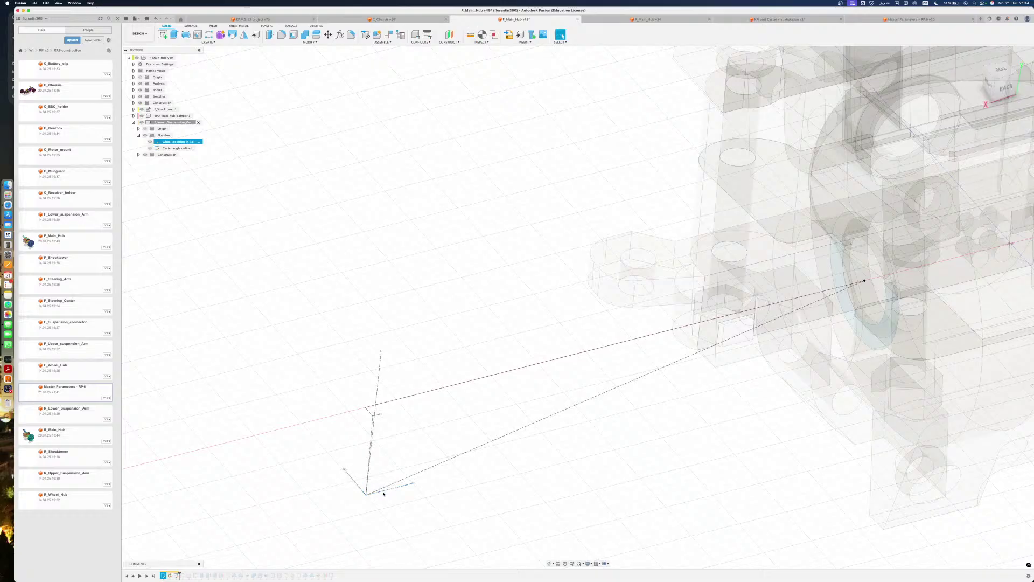
pyautogui.scroll(5, 384, 482)
pyautogui.keyDown('shift'); pyautogui.moveTo(384, 481); pyautogui.dragTo(404, 461, button='middle'); pyautogui.keyUp('shift')
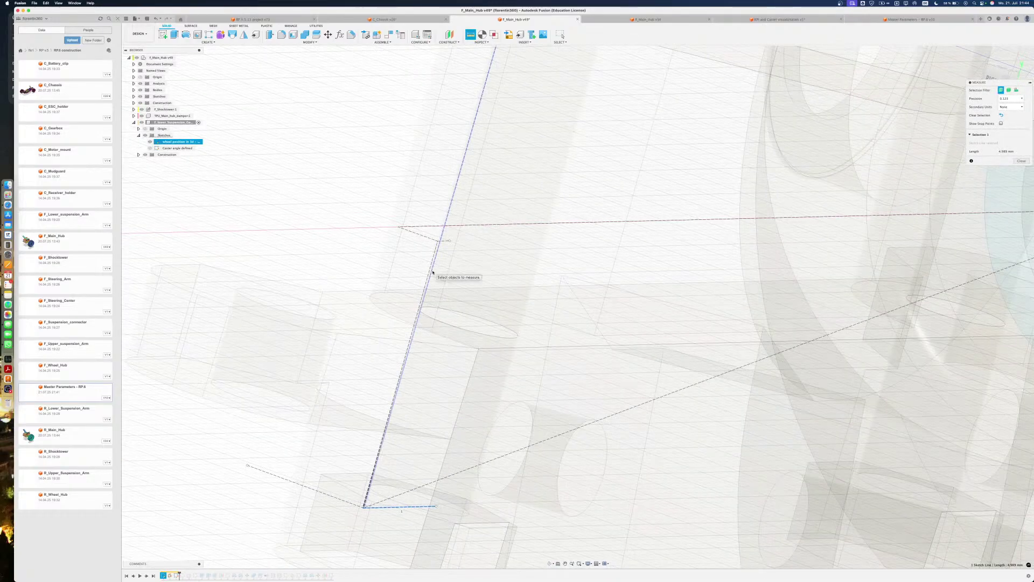
pyautogui.click(431, 276)
pyautogui.keyDown('shift'); pyautogui.moveTo(443, 316); pyautogui.dragTo(372, 429, button='middle'); pyautogui.keyUp('shift')
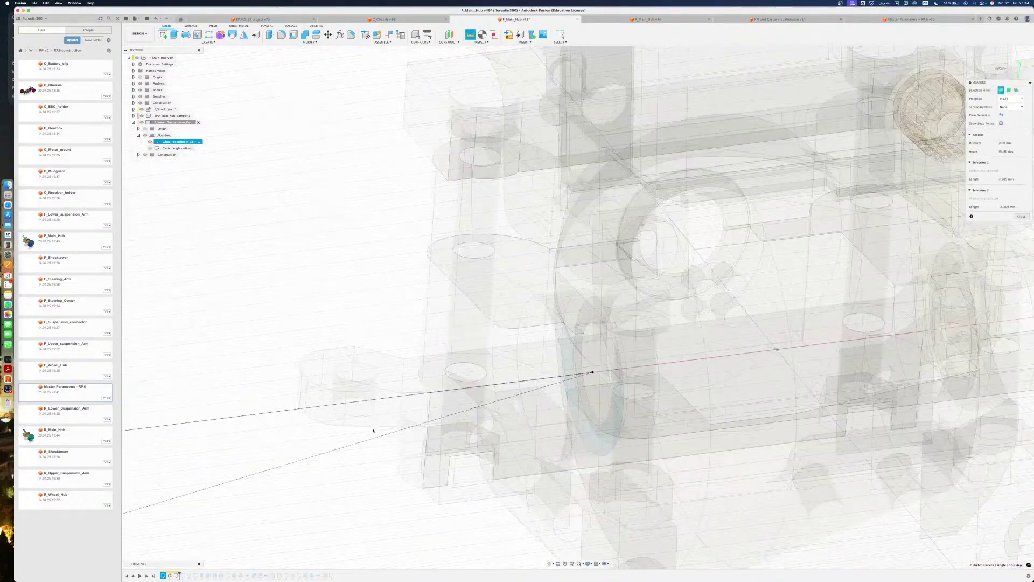
pyautogui.moveTo(219, 424); pyautogui.dragTo(514, 419, button='middle')
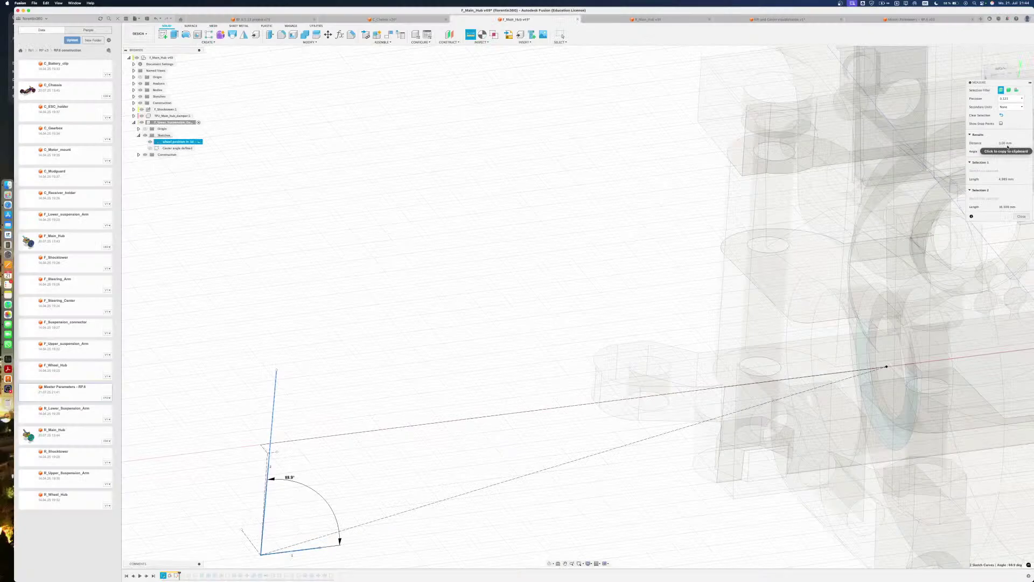
pyautogui.press('Escape')
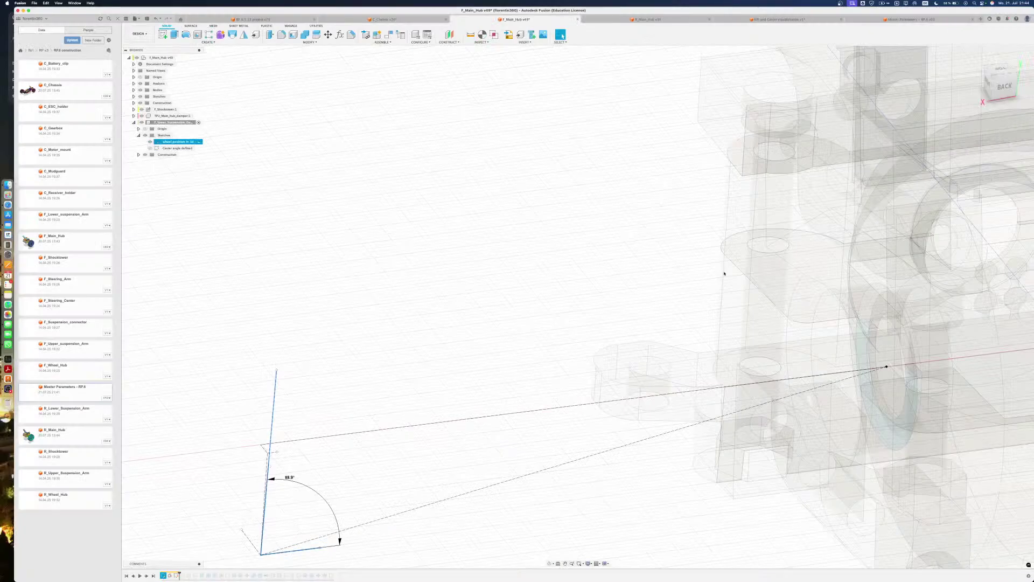
# Check the angle between the upright line and the other short line at the wheel position sketch's lower corner
pyautogui.moveTo(367, 517); pyautogui.dragTo(530, 367, button='middle')
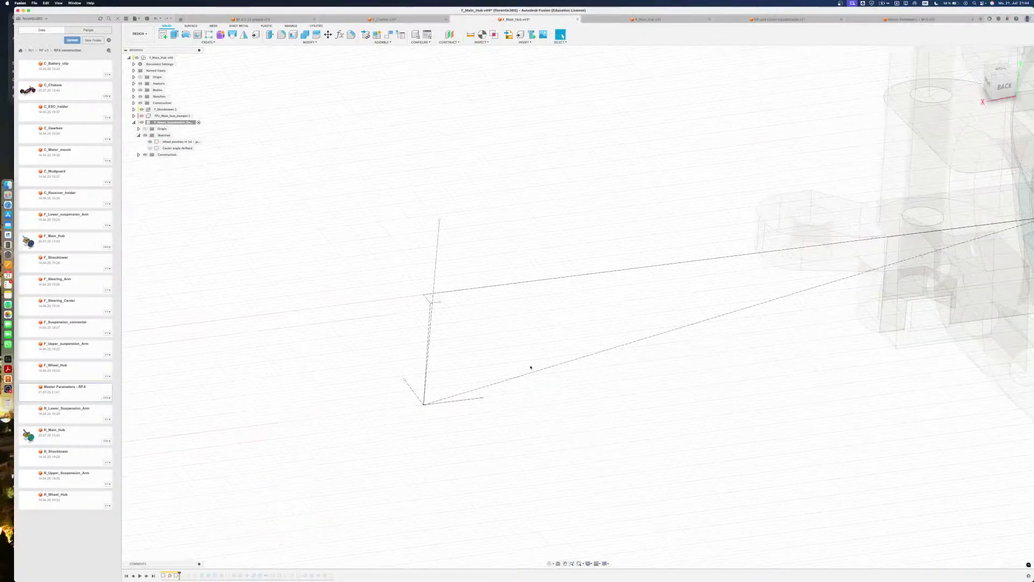
pyautogui.click(431, 339)
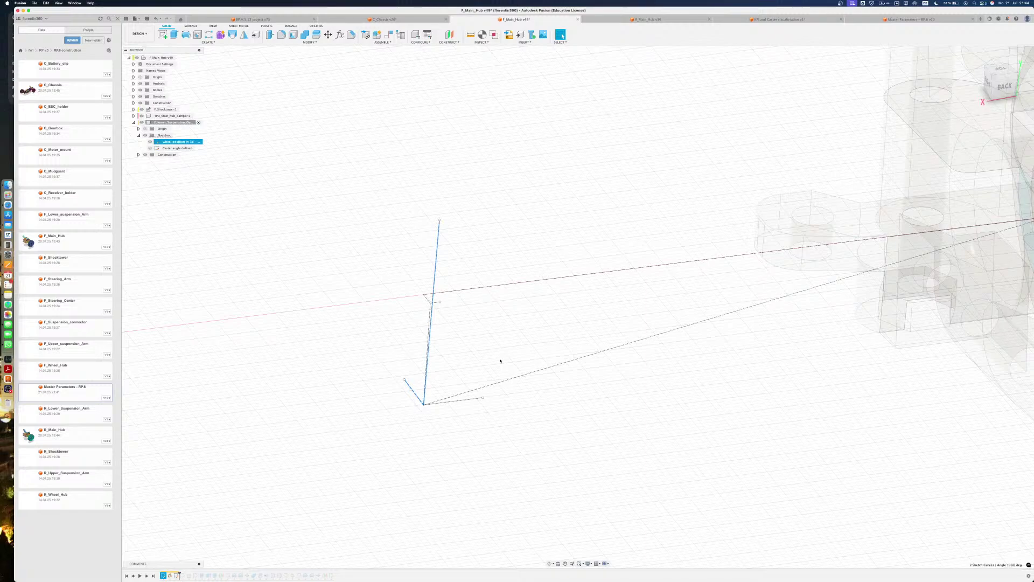
pyautogui.click(272, 477)
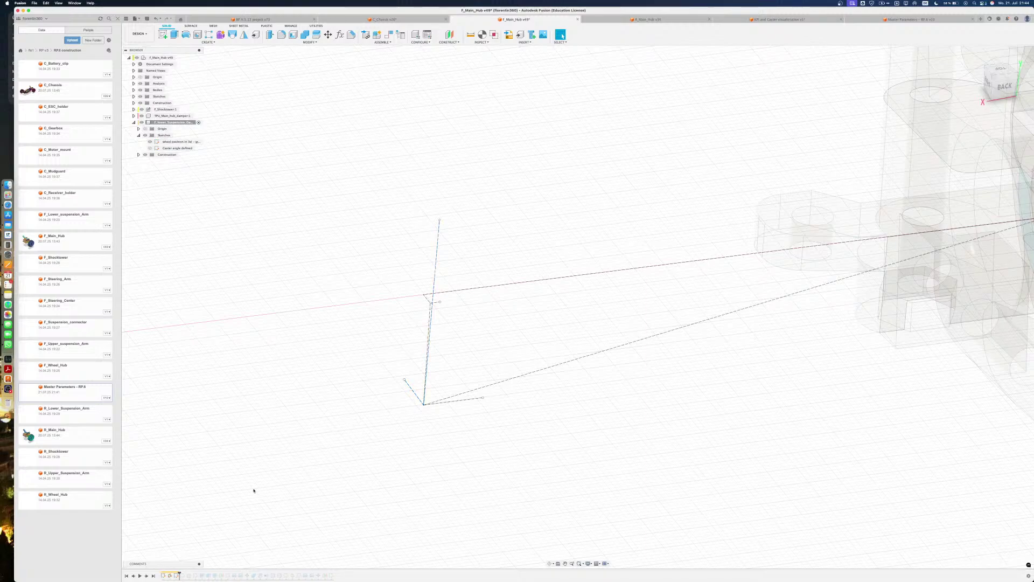
# Hide the wheel position sketch and display the "Caster angle defined" sketch to examine its tilted line before hiding it
pyautogui.click(177, 575)
pyautogui.click(150, 148)
pyautogui.click(150, 148)
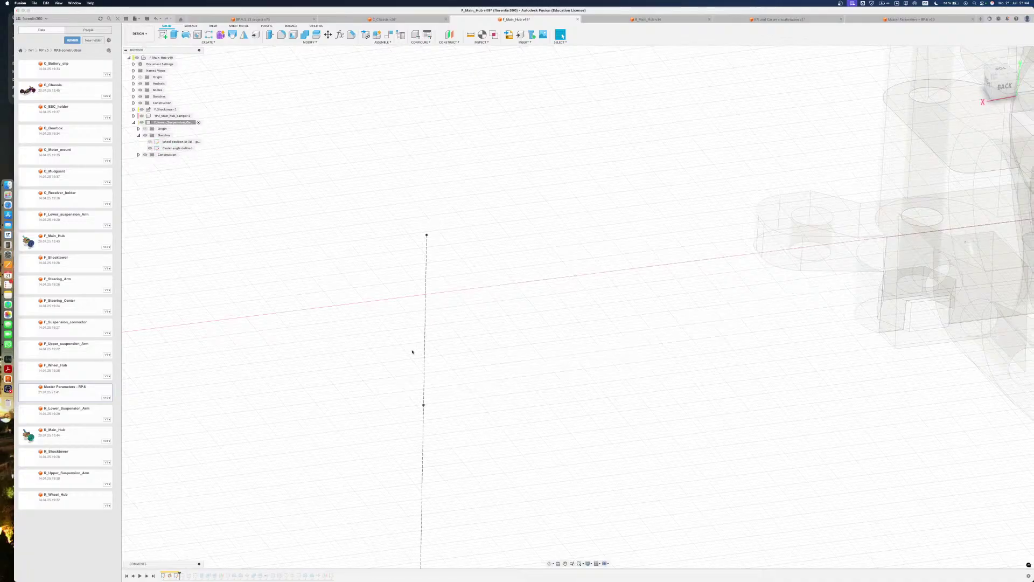
pyautogui.scroll(-5, 411, 350)
pyautogui.keyDown('shift'); pyautogui.moveTo(417, 374); pyautogui.dragTo(488, 392, button='middle'); pyautogui.keyUp('shift')
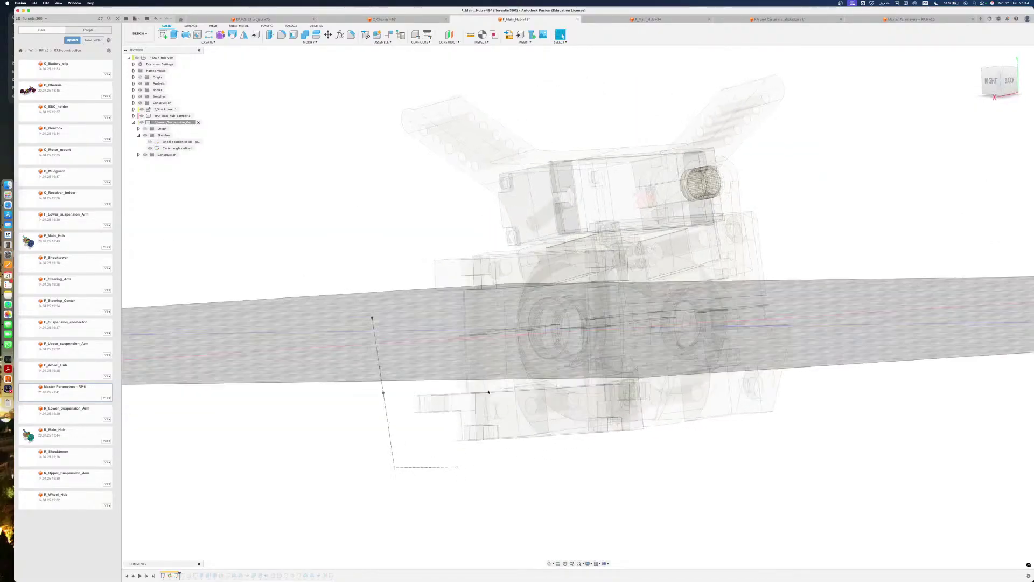
pyautogui.click(150, 148)
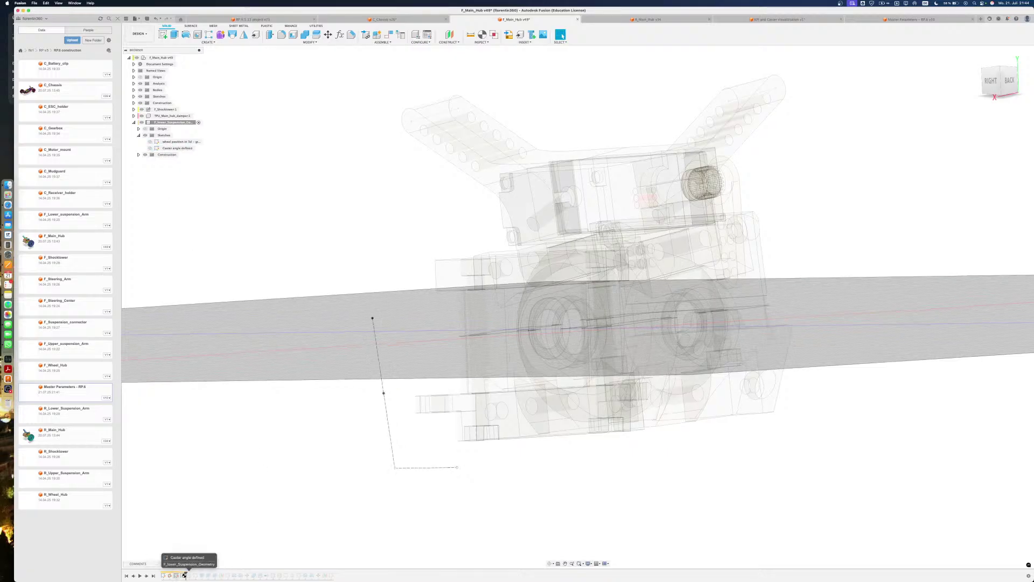
# Roll the timeline forward past the next sketch and examine "Arms angle + length + offset defined" from the back
pyautogui.moveTo(184, 575); pyautogui.dragTo(185, 575)
pyautogui.click(183, 575)
pyautogui.moveTo(262, 483)
pyautogui.keyDown('shift'); pyautogui.mouseDown(button='middle')
pyautogui.moveTo(240, 482)
pyautogui.moveTo(298, 463)
pyautogui.moveTo(347, 469)
pyautogui.mouseUp(button='middle'); pyautogui.keyUp('shift')
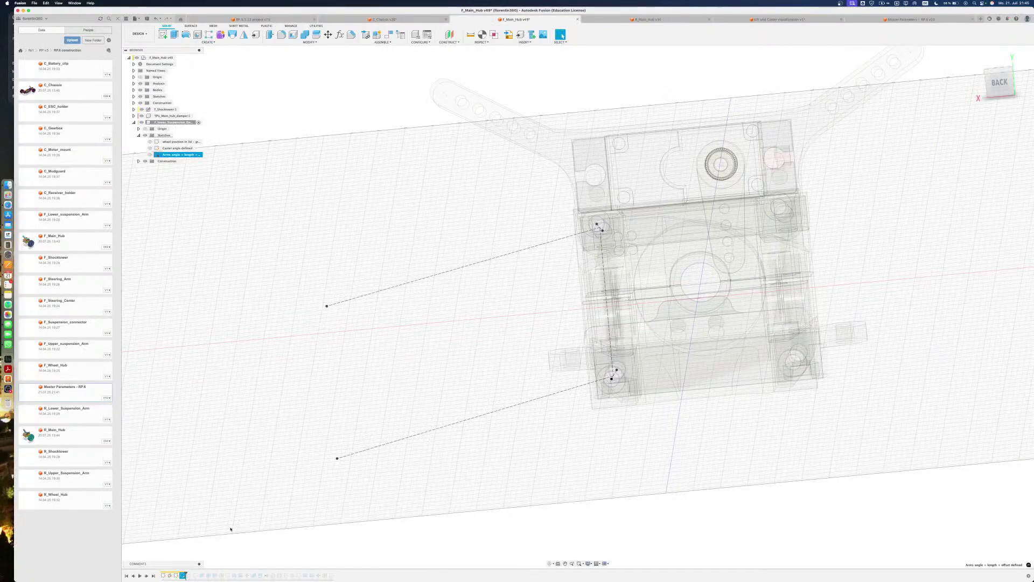
pyautogui.click(191, 553)
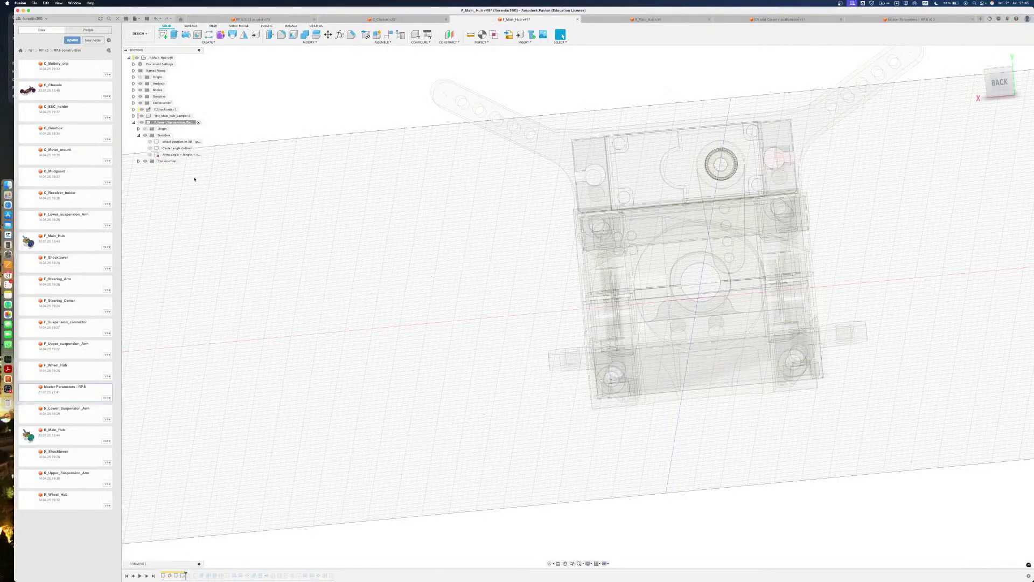
# Open the "Caster angle defined" sketch for editing and examine its tilted line, angle and length dimensions
pyautogui.click(181, 148)
pyautogui.rightClick(180, 148)
pyautogui.click(201, 173)
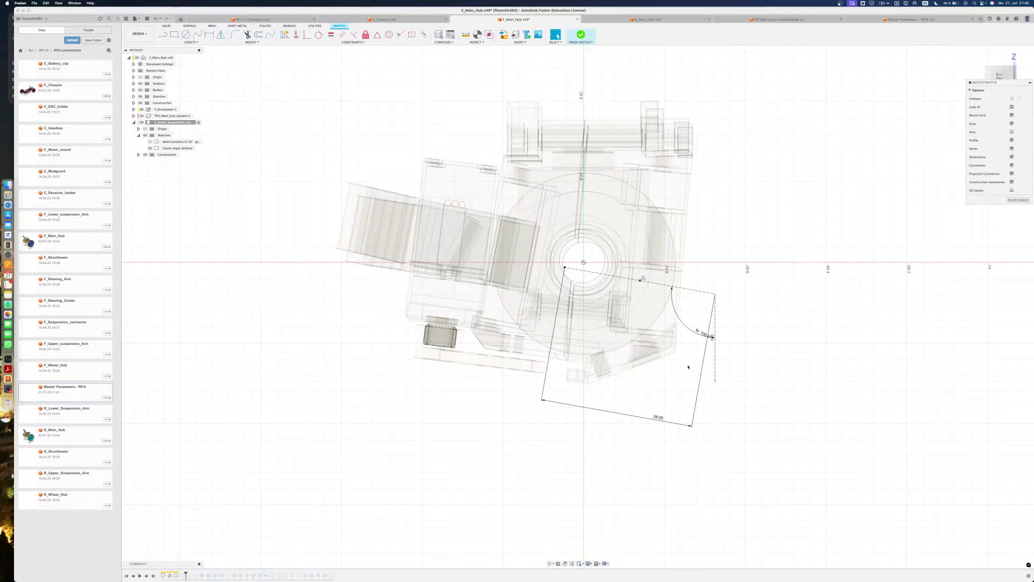
pyautogui.moveTo(665, 400)
pyautogui.mouseDown(button='middle')
pyautogui.moveTo(632, 409)
pyautogui.moveTo(639, 312)
pyautogui.moveTo(576, 243)
pyautogui.moveTo(599, 73)
pyautogui.moveTo(580, 243)
pyautogui.mouseUp(button='middle')
pyautogui.moveTo(531, 101); pyautogui.dragTo(529, 203, button='middle')
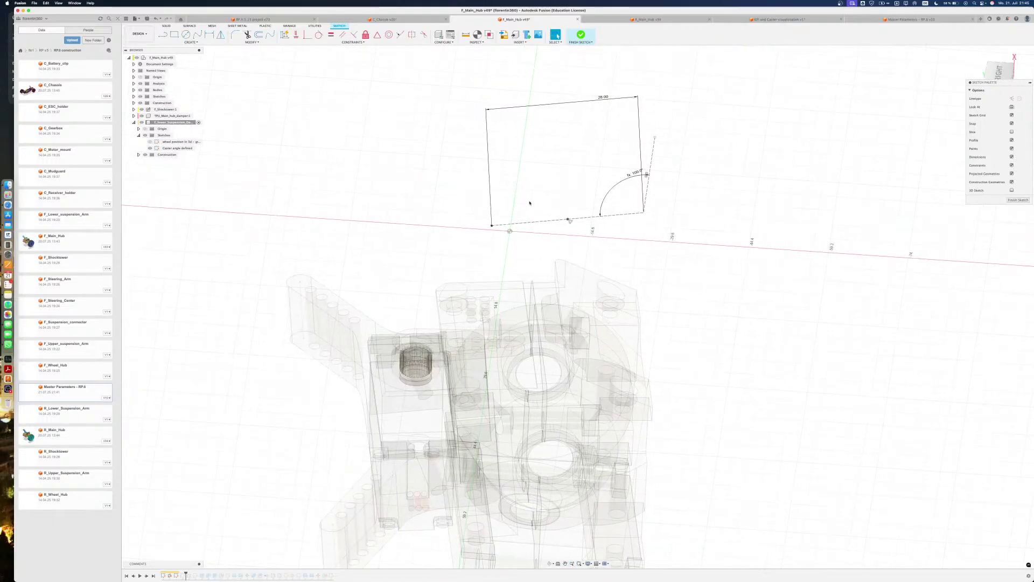
pyautogui.press('l')
pyautogui.scroll(2, 569, 220)
pyautogui.click(568, 220)
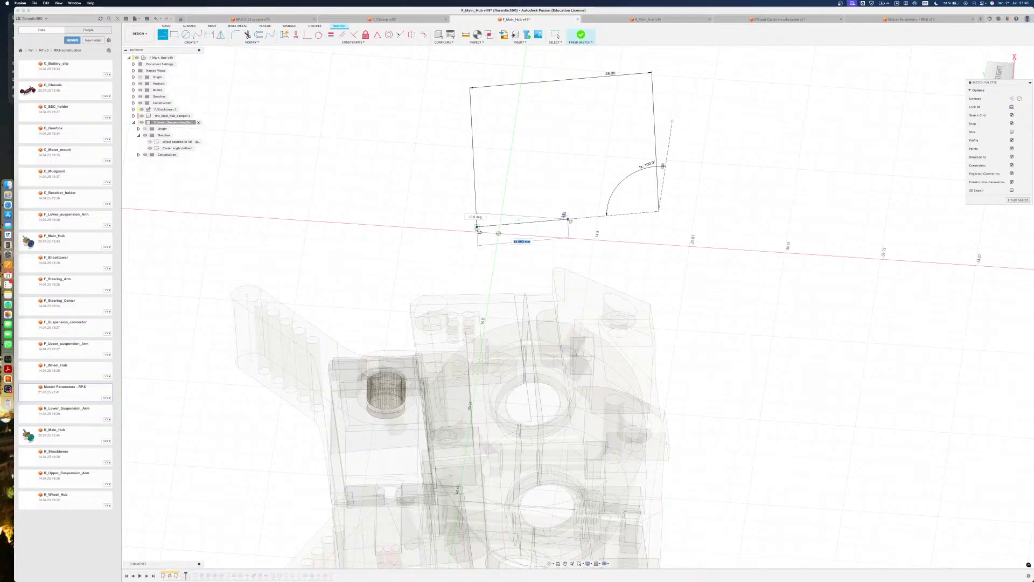
pyautogui.press('Escape')
pyautogui.moveTo(502, 220); pyautogui.dragTo(498, 262, button='right')
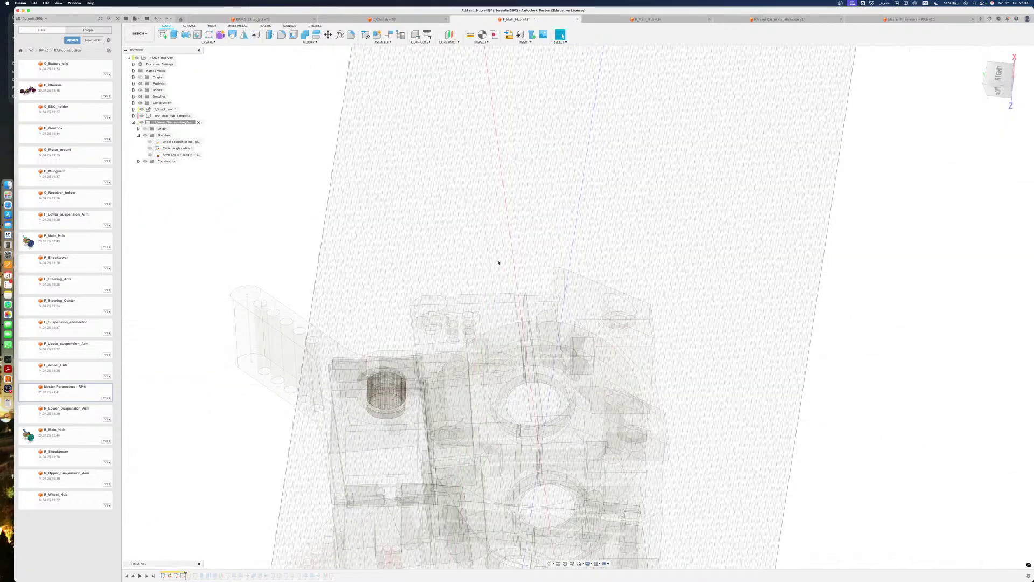
# Open the wheel position sketch from the timeline and examine where its lines lie relative to the hub
pyautogui.scroll(-4, 403, 375)
pyautogui.keyDown('shift'); pyautogui.moveTo(402, 375); pyautogui.dragTo(216, 553, button='middle'); pyautogui.keyUp('shift')
pyautogui.doubleClick(168, 576)
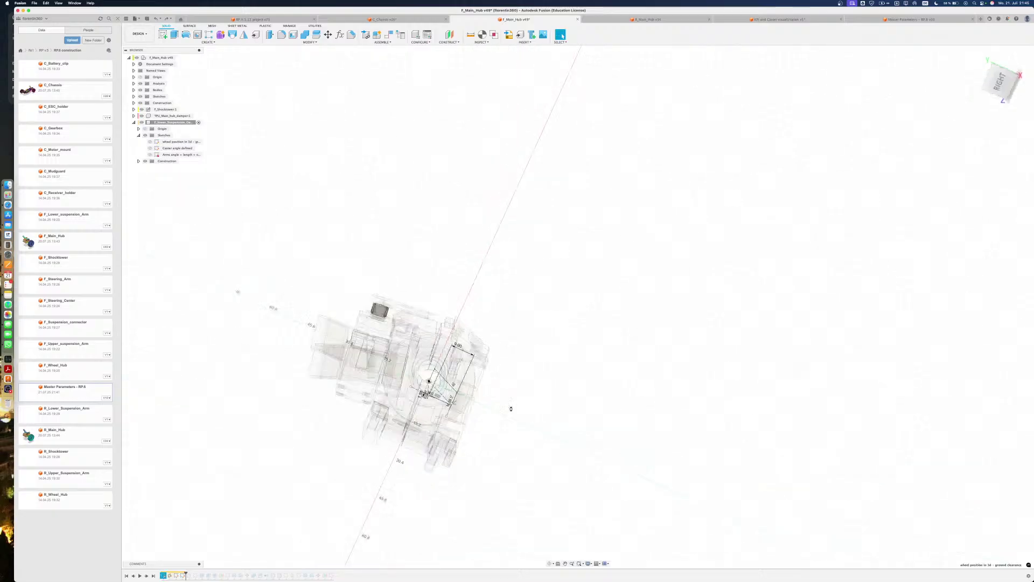
pyautogui.scroll(6, 449, 188)
pyautogui.keyDown('shift'); pyautogui.moveTo(480, 218); pyautogui.dragTo(483, 229, button='middle'); pyautogui.keyUp('shift')
pyautogui.press('Escape')
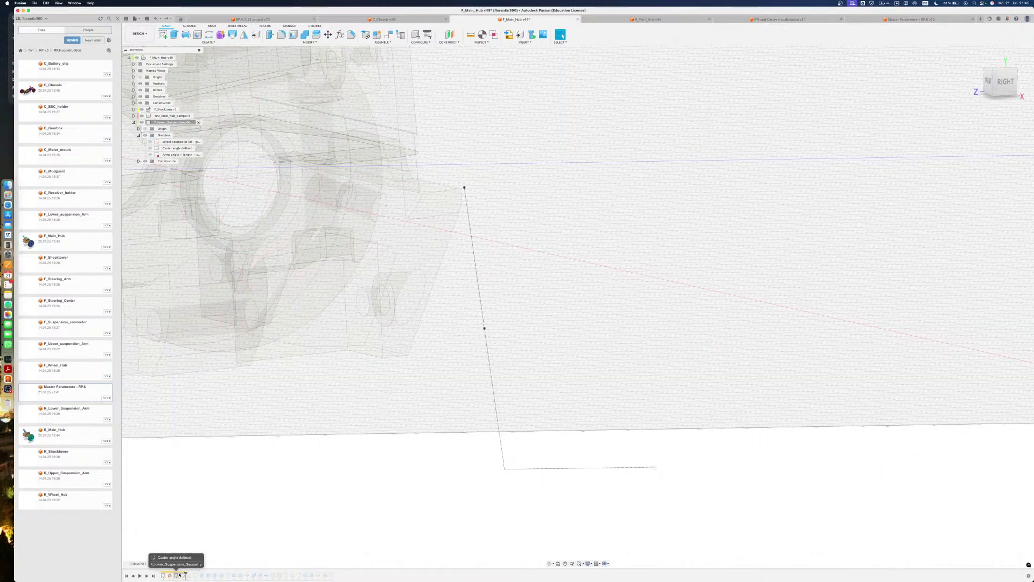
# Activate the top-level F_Main_Hub component and highlight its suspension geometry sketches in the timeline to view them against the solid model
pyautogui.click(179, 57)
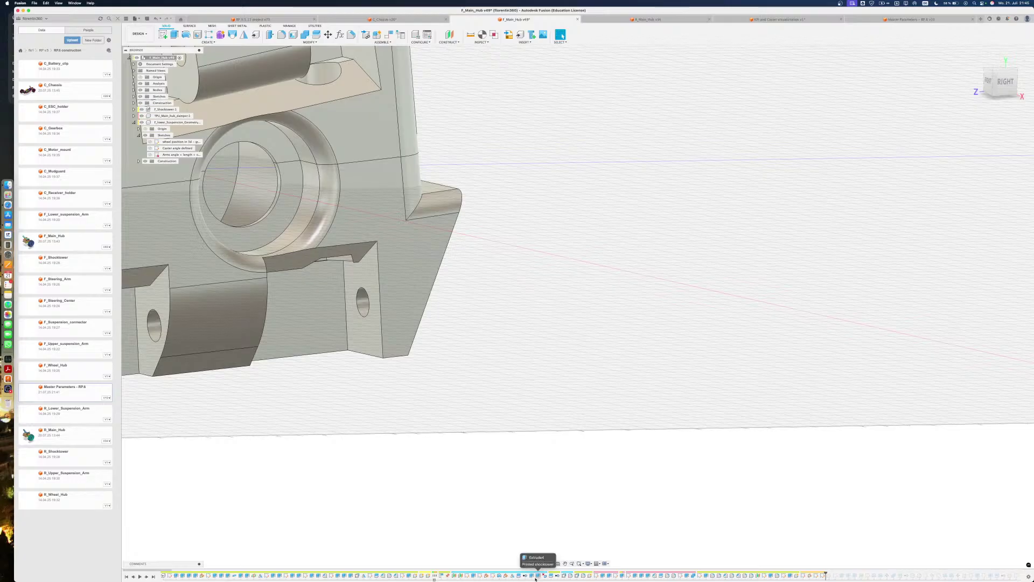
pyautogui.scroll(-8, 467, 494)
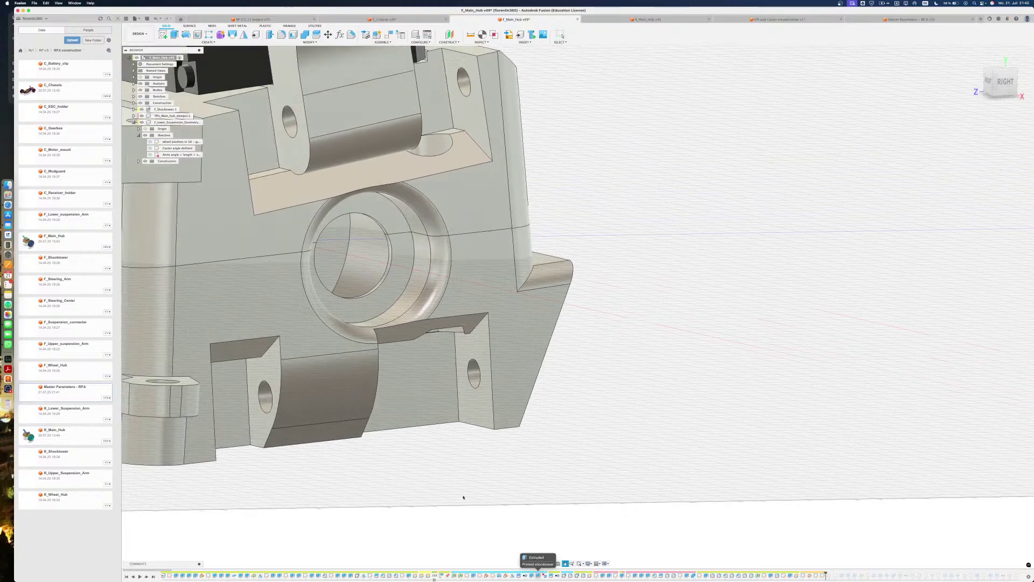
pyautogui.click(816, 574)
pyautogui.click(822, 575)
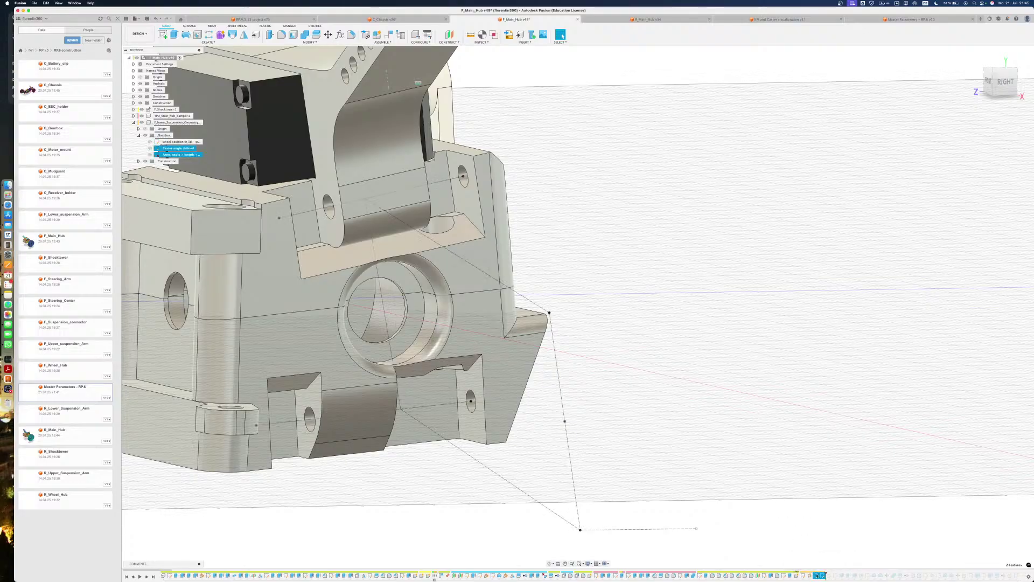
pyautogui.click(834, 470)
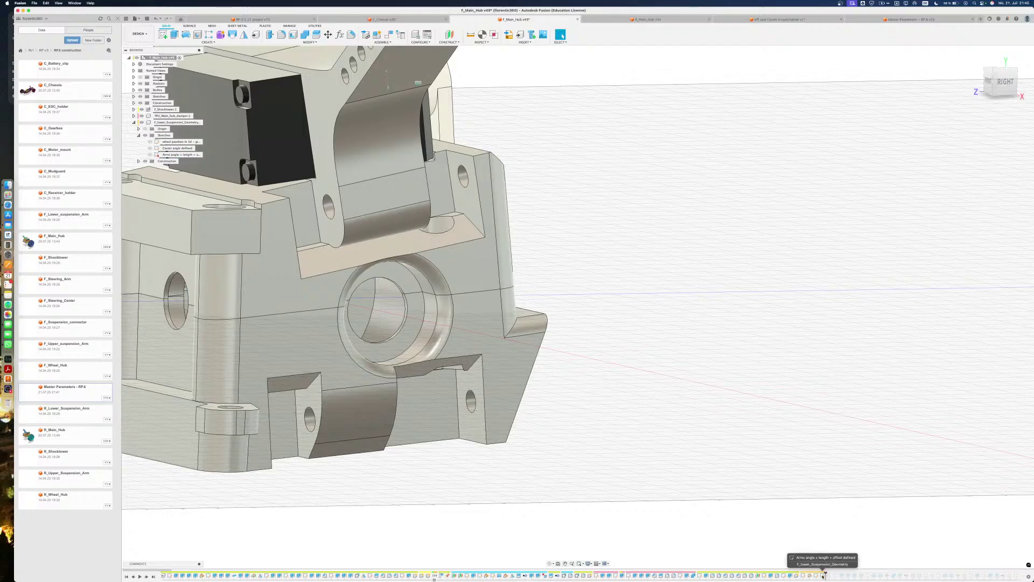
# Reopen the "Caster angle defined" sketch for editing and check the length dimension of its tilted construction line
pyautogui.click(816, 575)
pyautogui.click(816, 575)
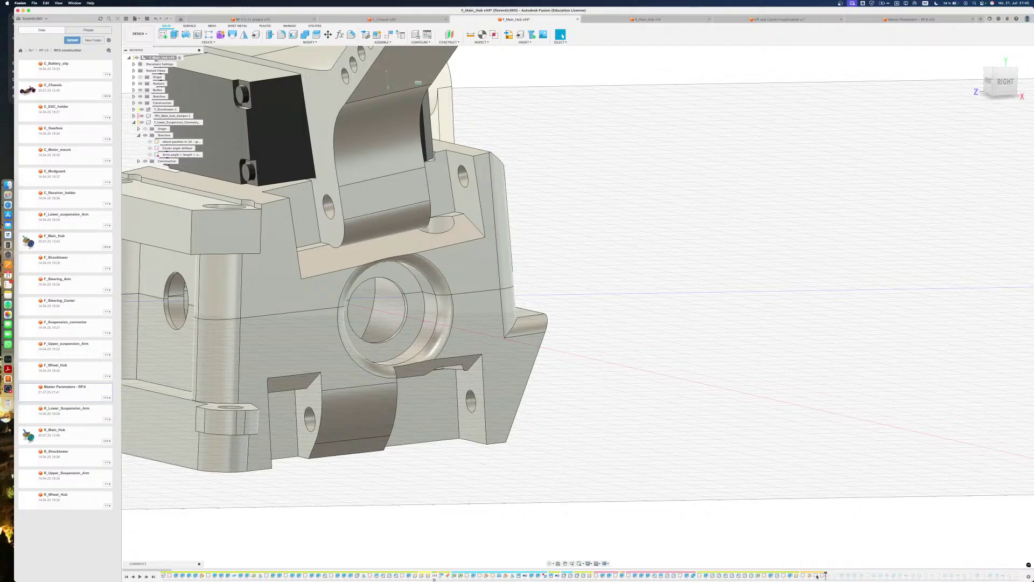
pyautogui.doubleClick(816, 575)
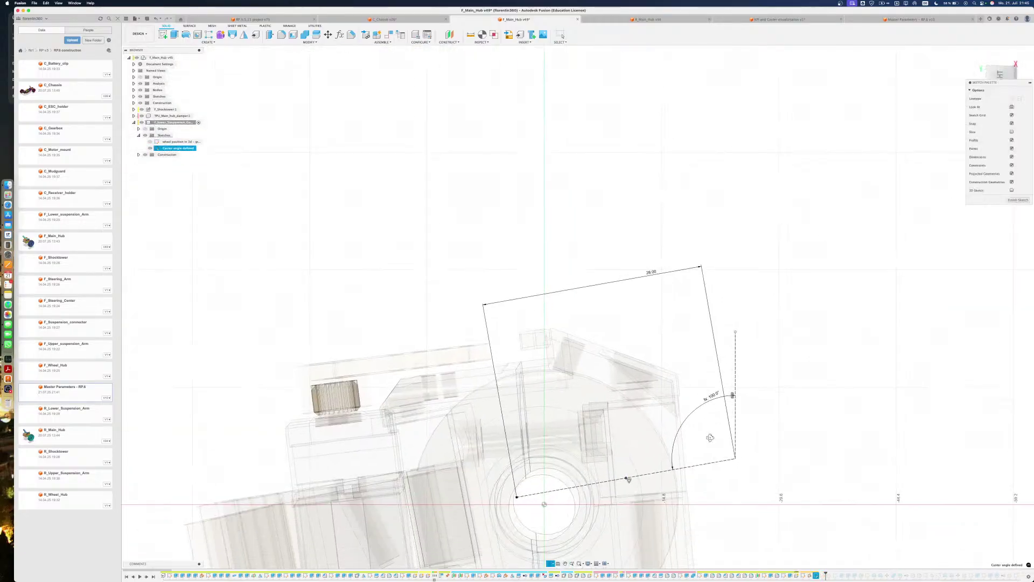
pyautogui.keyDown('shift'); pyautogui.moveTo(708, 431); pyautogui.dragTo(711, 441, button='middle'); pyautogui.keyUp('shift')
pyautogui.doubleClick(654, 283)
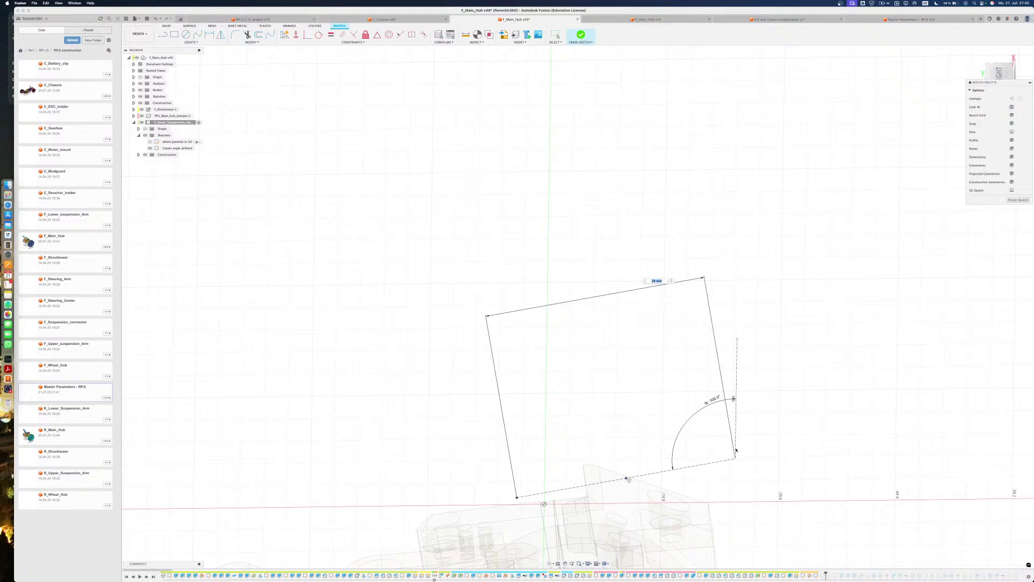
pyautogui.moveTo(736, 462); pyautogui.dragTo(734, 373, button='middle')
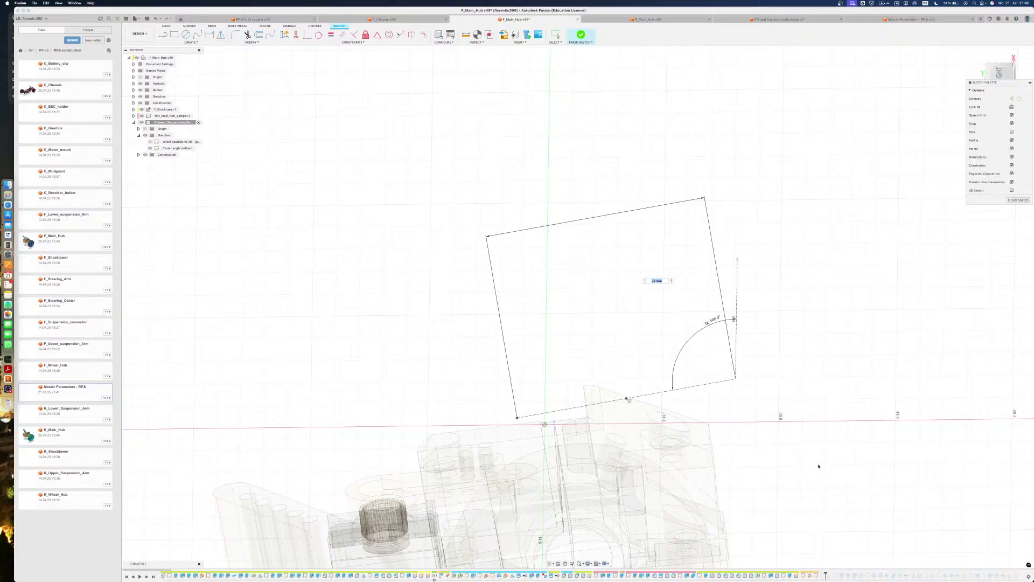
pyautogui.press('Return')
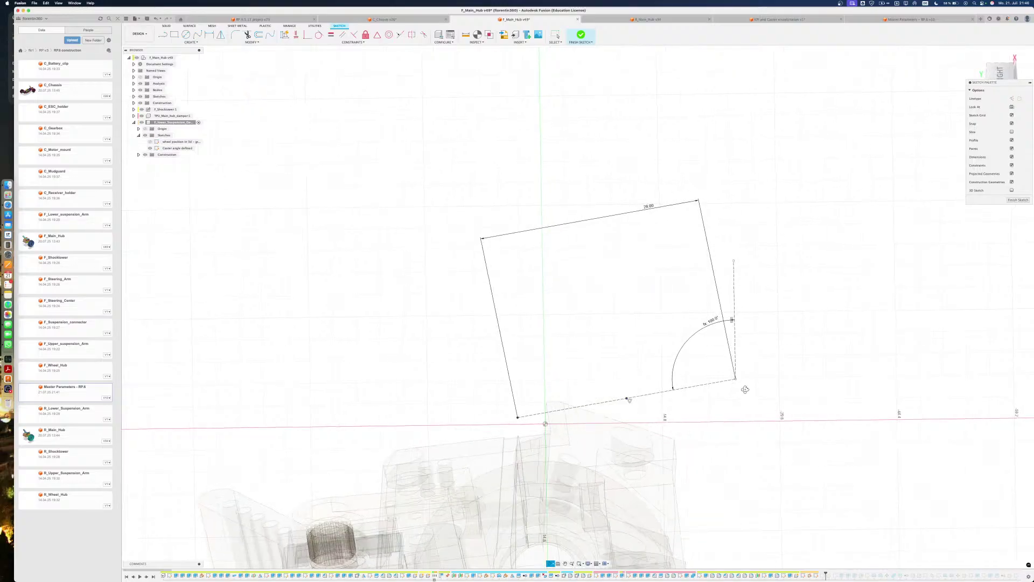
# Inspect the tilted line's length dimension from an oblique view and clear the selection
pyautogui.keyDown('shift'); pyautogui.moveTo(743, 388); pyautogui.dragTo(724, 386, button='middle'); pyautogui.keyUp('shift')
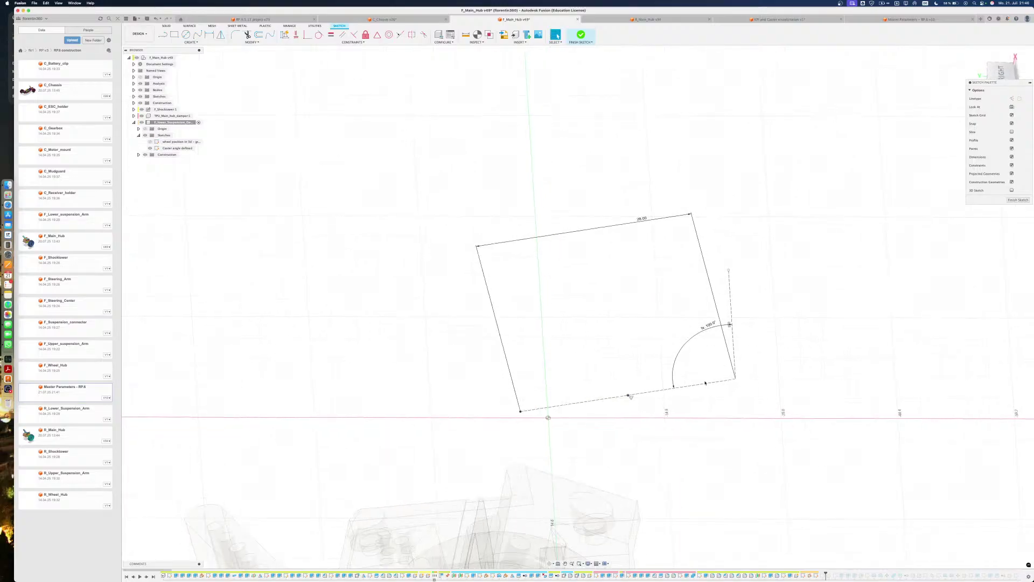
pyautogui.moveTo(614, 390)
pyautogui.keyDown('shift'); pyautogui.mouseDown(button='middle')
pyautogui.moveTo(625, 362)
pyautogui.moveTo(616, 396)
pyautogui.moveTo(586, 369)
pyautogui.moveTo(572, 408)
pyautogui.moveTo(603, 399)
pyautogui.moveTo(583, 408)
pyautogui.mouseUp(button='middle'); pyautogui.keyUp('shift')
pyautogui.doubleClick(728, 366)
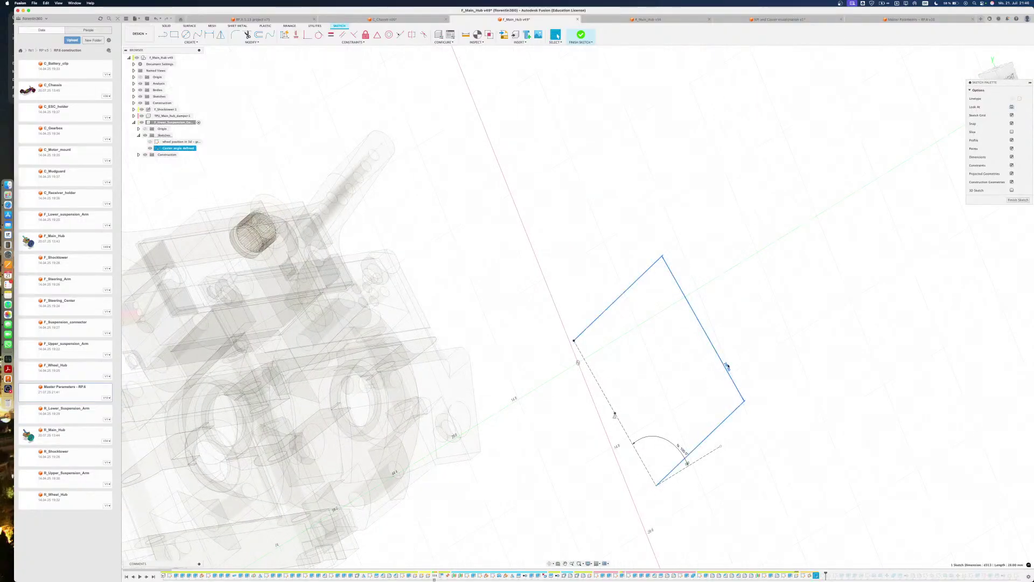
pyautogui.click(752, 322)
pyautogui.moveTo(622, 349)
pyautogui.keyDown('shift'); pyautogui.mouseDown(button='middle')
pyautogui.moveTo(644, 347)
pyautogui.moveTo(601, 423)
pyautogui.mouseUp(button='middle'); pyautogui.keyUp('shift')
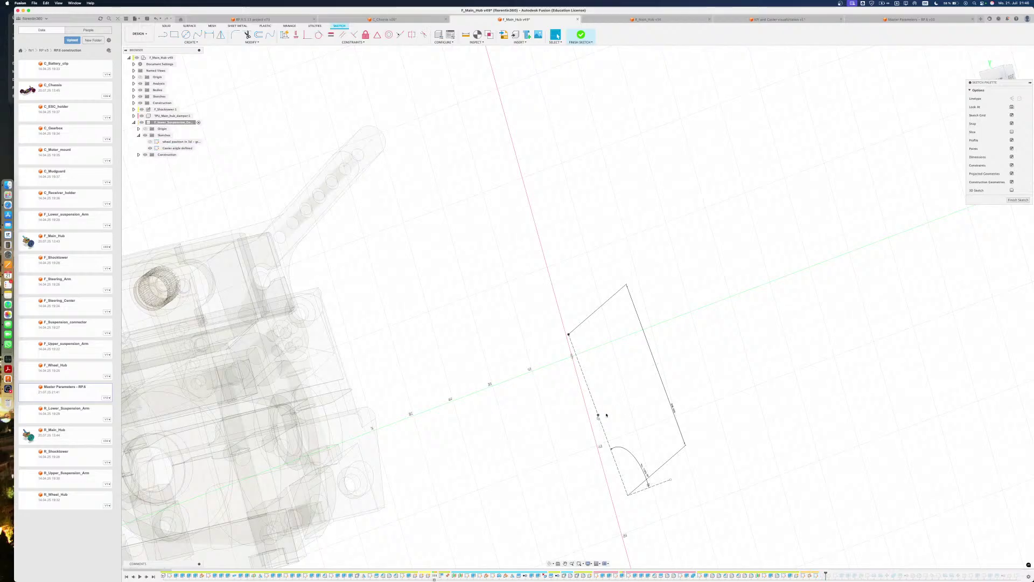
# Check the context options of the linked midpoint on the tilted line without applying any
pyautogui.rightClick(597, 415)
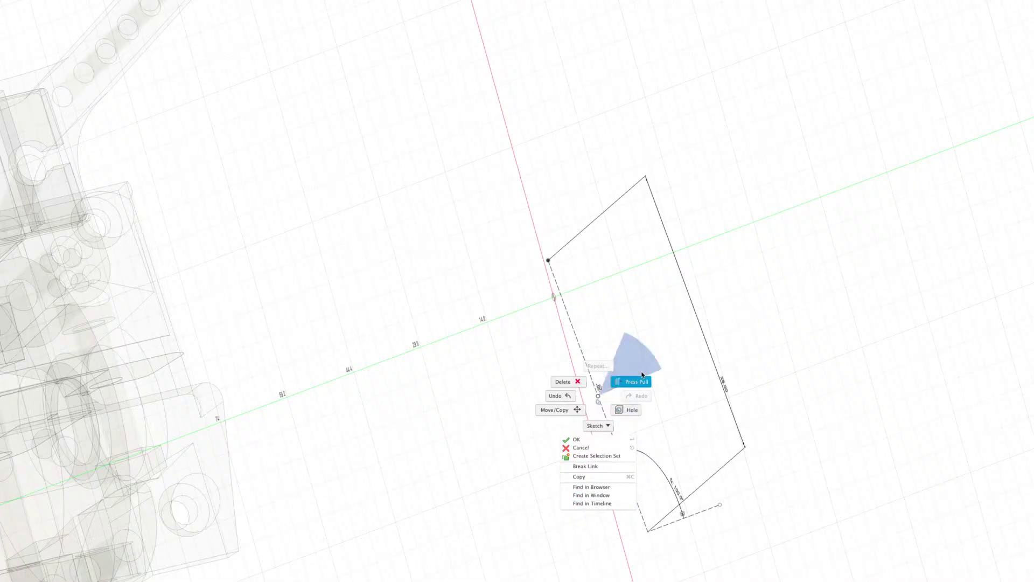
pyautogui.click(653, 334)
pyautogui.scroll(-8, 625, 377)
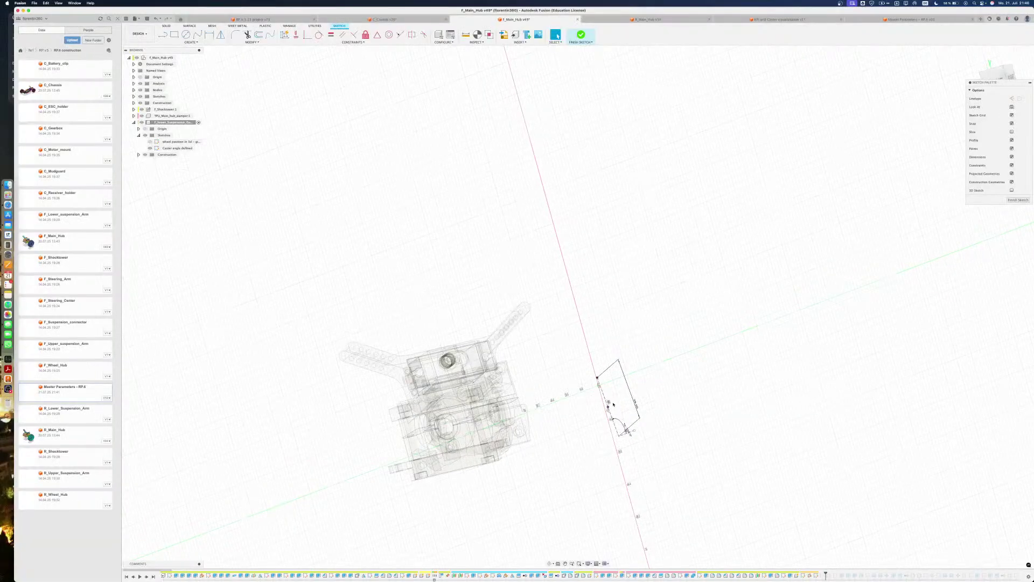
pyautogui.keyDown('shift'); pyautogui.moveTo(613, 404); pyautogui.dragTo(578, 415, button='middle'); pyautogui.keyUp('shift')
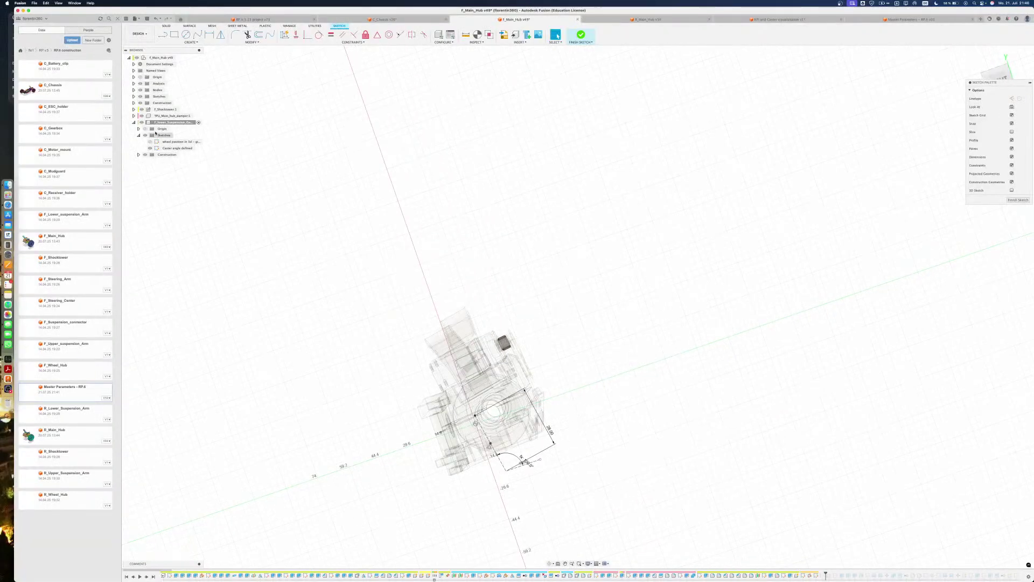
# Examine the linked midpoint and both ends of the tilted caster line up close
pyautogui.moveTo(480, 452)
pyautogui.keyDown('shift'); pyautogui.mouseDown(button='middle')
pyautogui.moveTo(707, 403)
pyautogui.moveTo(700, 416)
pyautogui.moveTo(687, 389)
pyautogui.mouseUp(button='middle'); pyautogui.keyUp('shift')
pyautogui.scroll(5, 705, 403)
pyautogui.scroll(5, 706, 403)
pyautogui.scroll(-5, 706, 404)
pyautogui.keyDown('shift'); pyautogui.moveTo(672, 391); pyautogui.dragTo(676, 367, button='middle'); pyautogui.keyUp('shift')
pyautogui.click(150, 141)
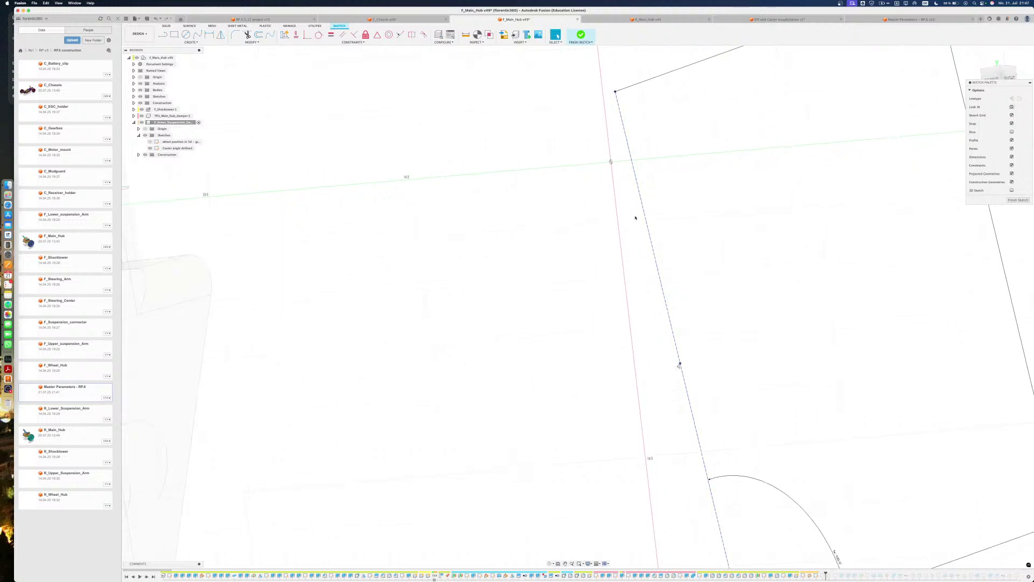
pyautogui.scroll(-3, 675, 342)
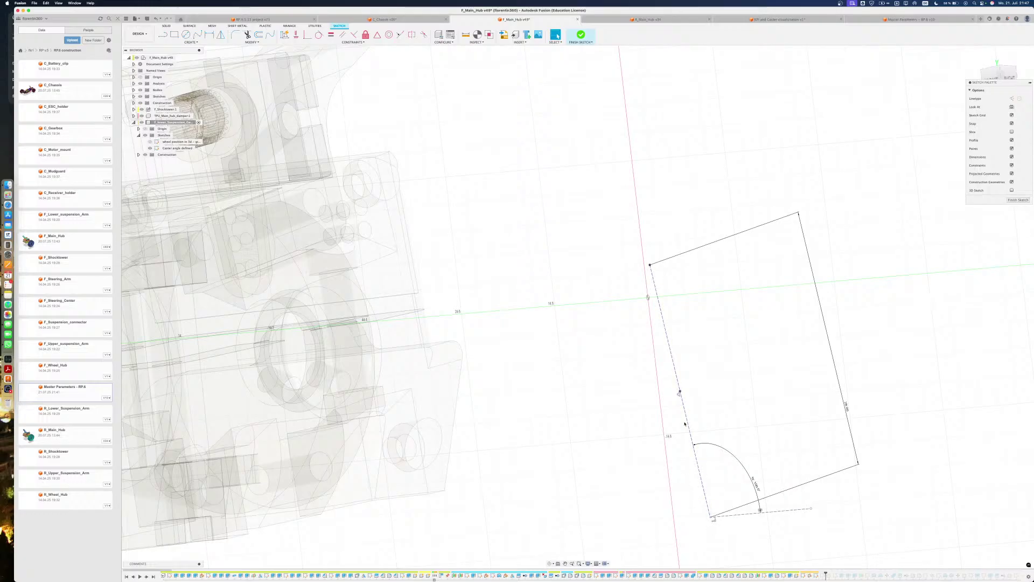
# Show and hide the wheel position sketch to compare it with the caster line's midpoint
pyautogui.click(152, 149)
pyautogui.click(151, 142)
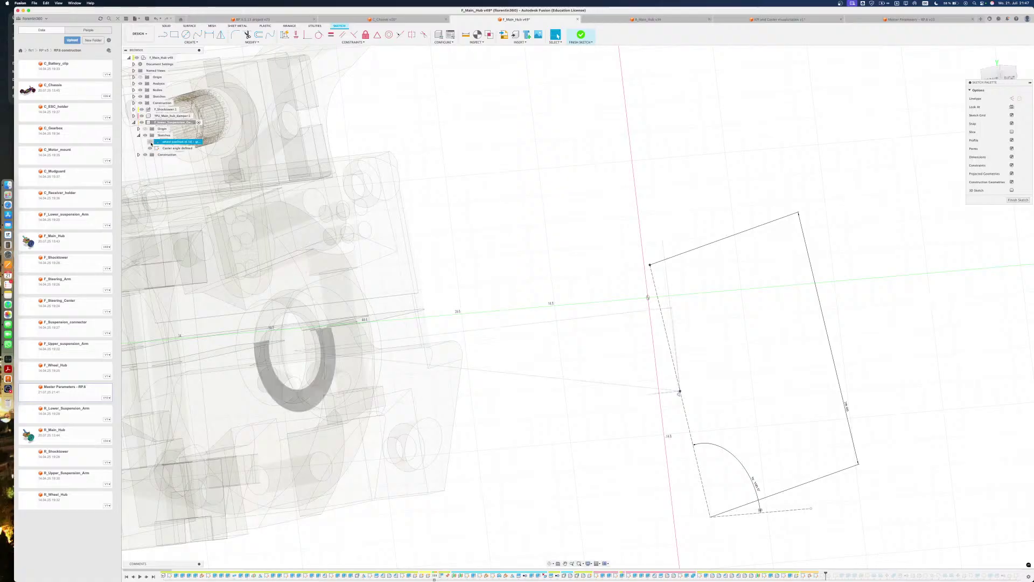
pyautogui.click(151, 143)
pyautogui.click(151, 143)
pyautogui.click(151, 143)
# Try a length of 40 mm for the tilted caster line, then undo the change
pyautogui.scroll(5, 654, 267)
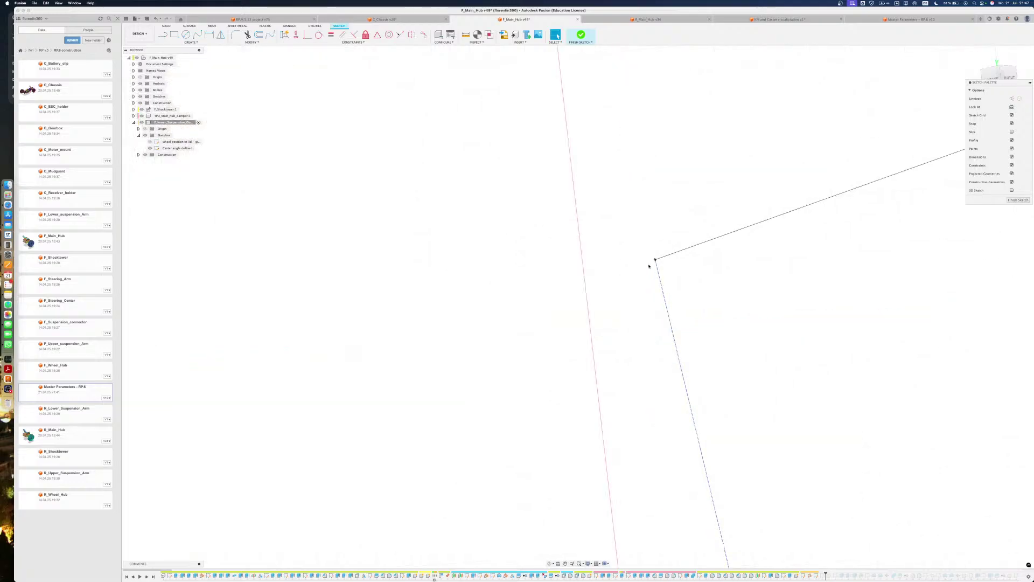
pyautogui.scroll(-6, 651, 267)
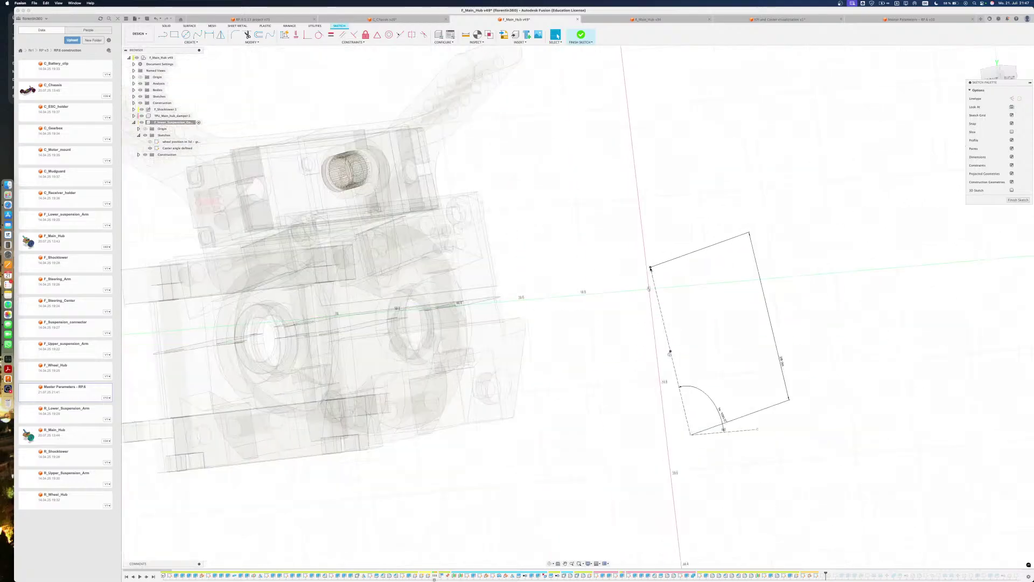
pyautogui.scroll(2, 651, 268)
pyautogui.doubleClick(811, 382)
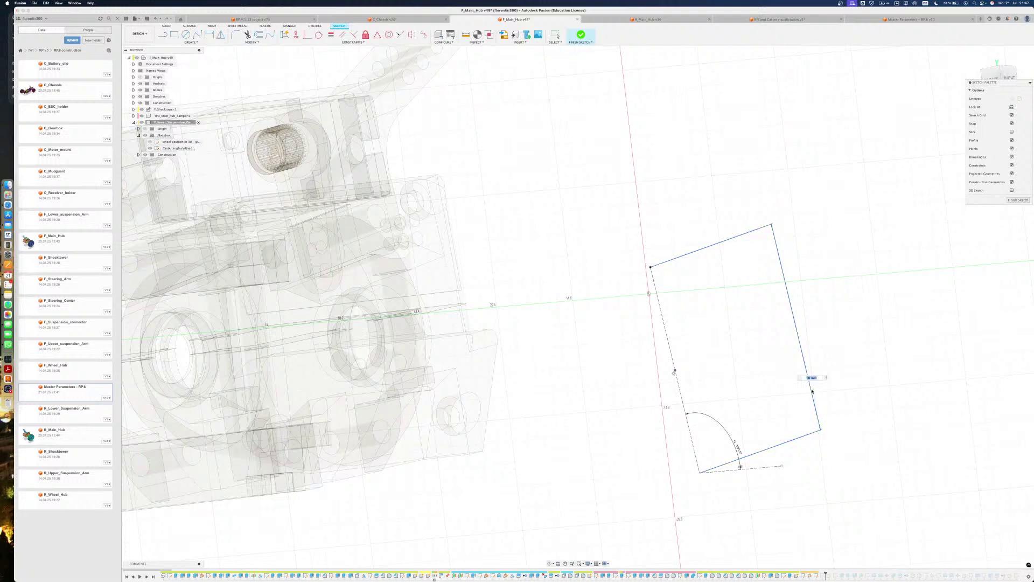
pyautogui.write('40')
pyautogui.press('Return')
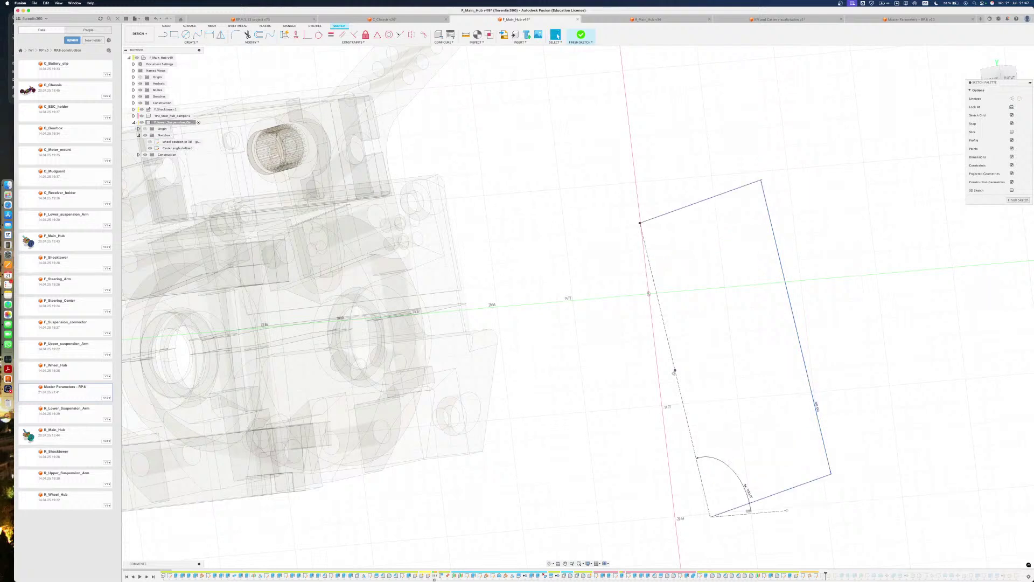
pyautogui.press('super+z')
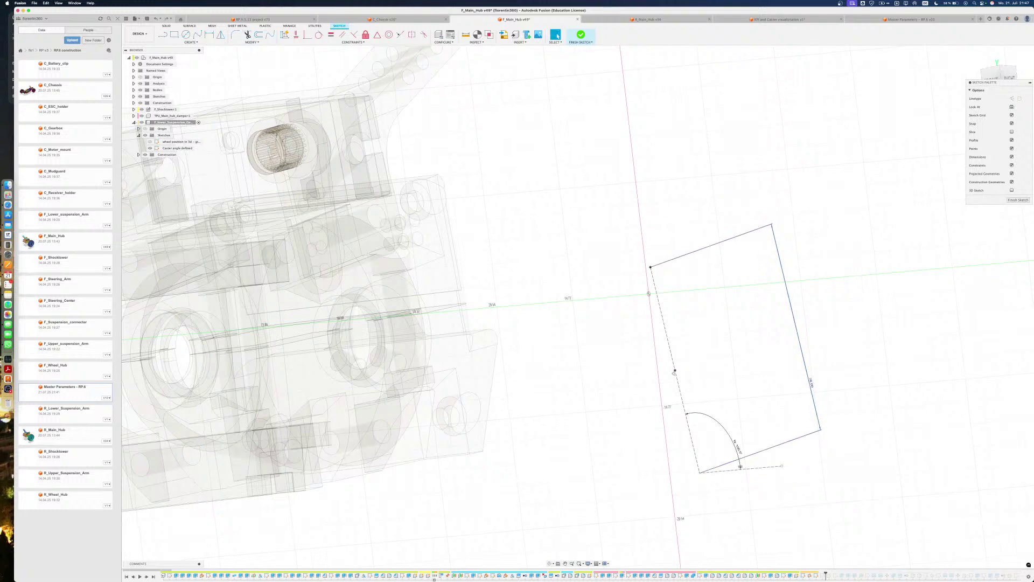
# Check the caster line's length dimension in the selection info, deselect it and examine the sketch's orientation
pyautogui.click(812, 387)
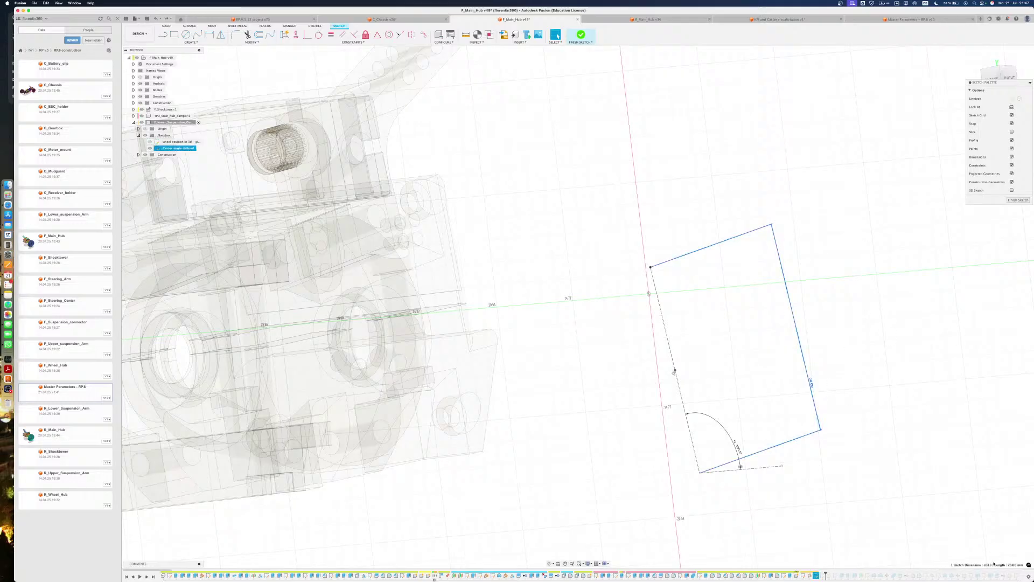
pyautogui.click(720, 398)
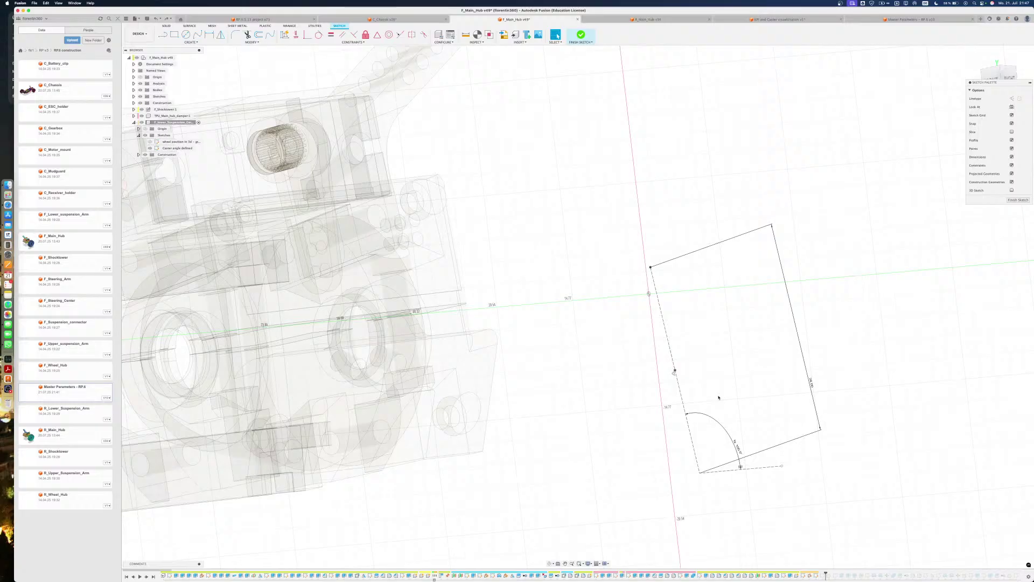
pyautogui.keyDown('shift'); pyautogui.moveTo(719, 398); pyautogui.dragTo(728, 396, button='middle'); pyautogui.keyUp('shift')
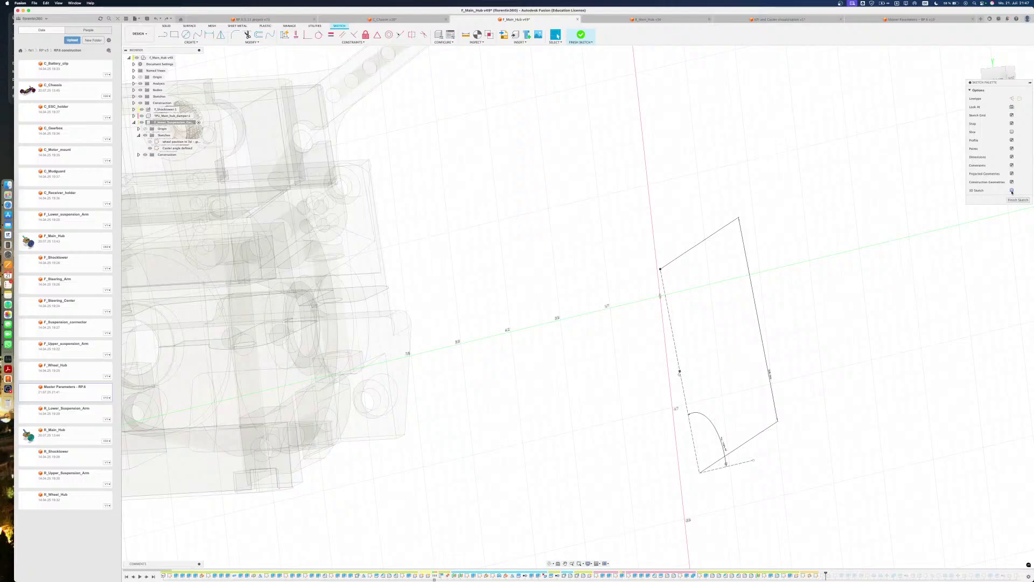
pyautogui.keyDown('shift'); pyautogui.moveTo(780, 293); pyautogui.dragTo(739, 301, button='middle'); pyautogui.keyUp('shift')
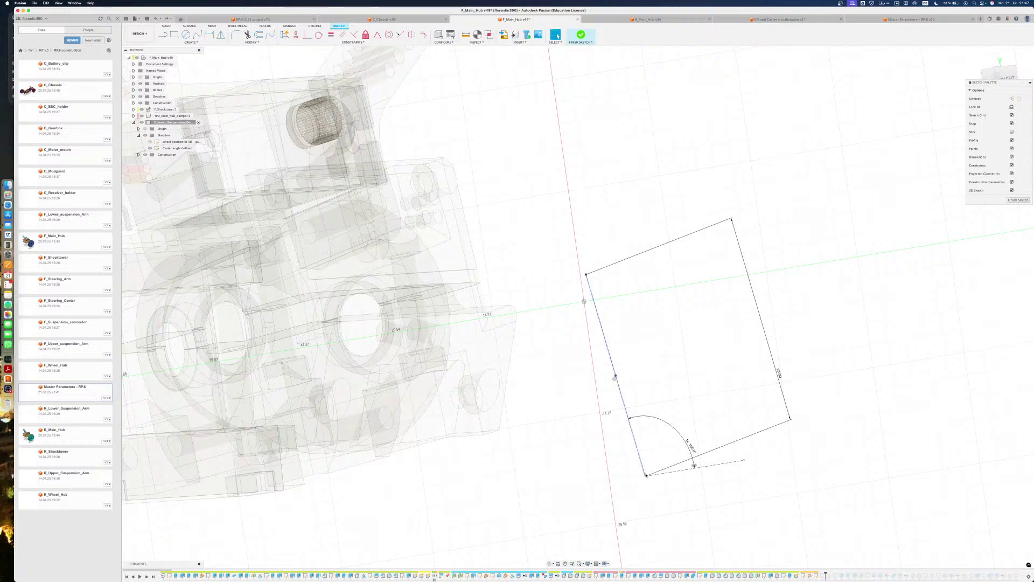
# Draw a construction line from the tilted caster line's lower end to a free point on the hub side of its upper end
pyautogui.press('l')
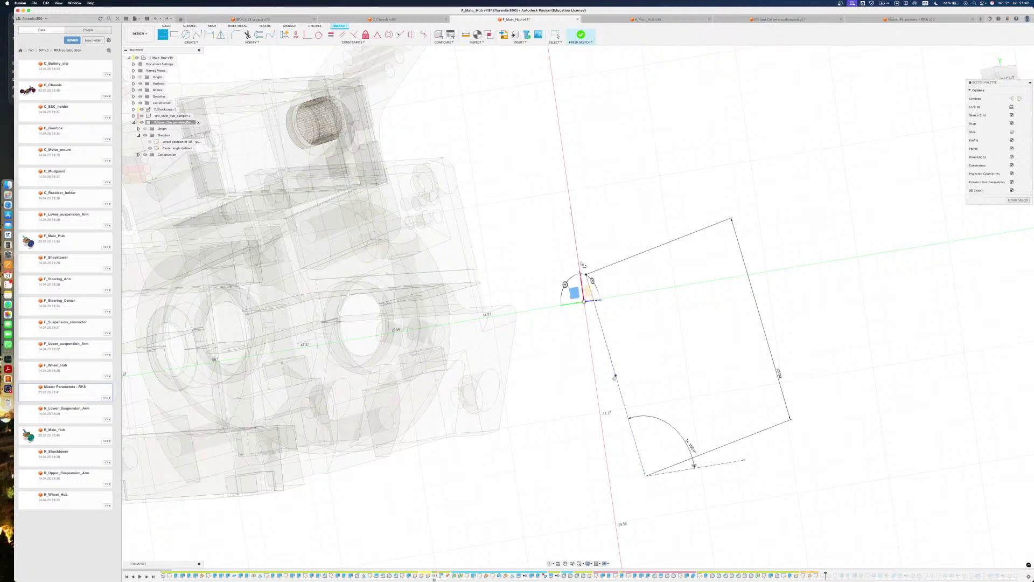
pyautogui.click(589, 297)
pyautogui.press('x')
pyautogui.click(646, 475)
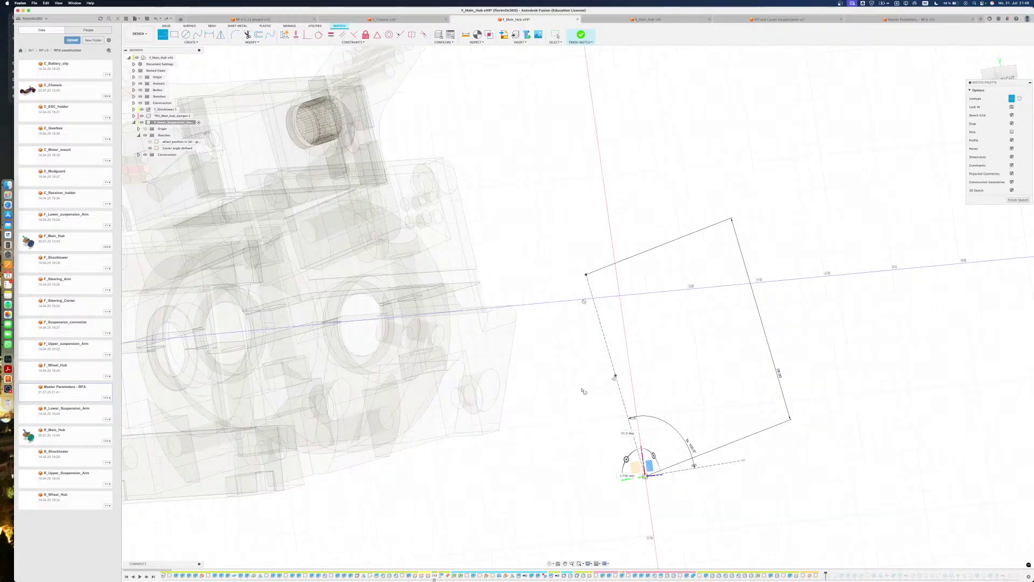
pyautogui.click(544, 289)
pyautogui.press('Escape')
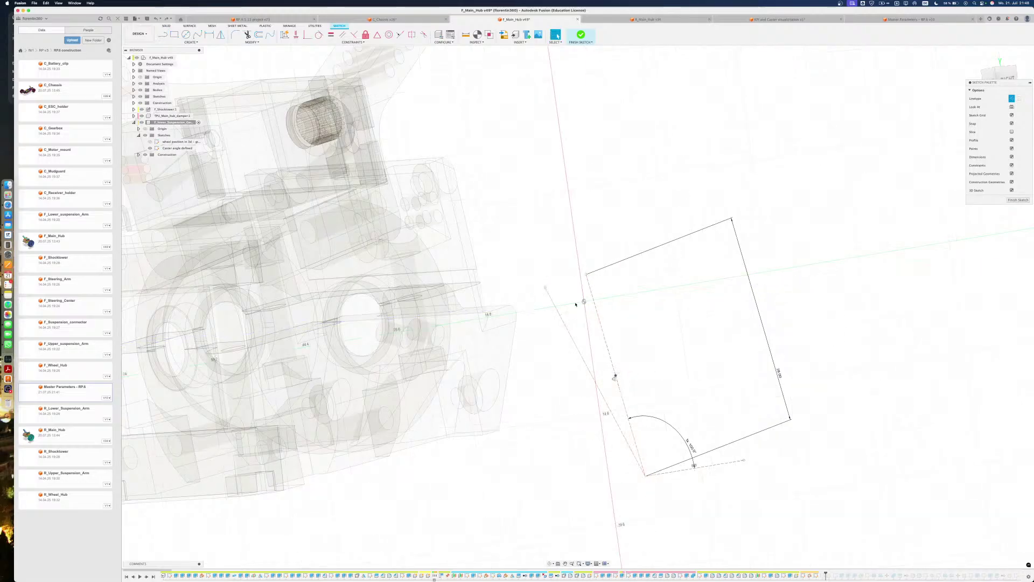
# Connect the free end of the new construction line to the caster line's upper end with another construction line, closing a triangle
pyautogui.scroll(1, 574, 301)
pyautogui.scroll(1, 574, 301)
pyautogui.keyDown('shift'); pyautogui.moveTo(574, 301); pyautogui.dragTo(573, 307, button='middle'); pyautogui.keyUp('shift')
pyautogui.press('l')
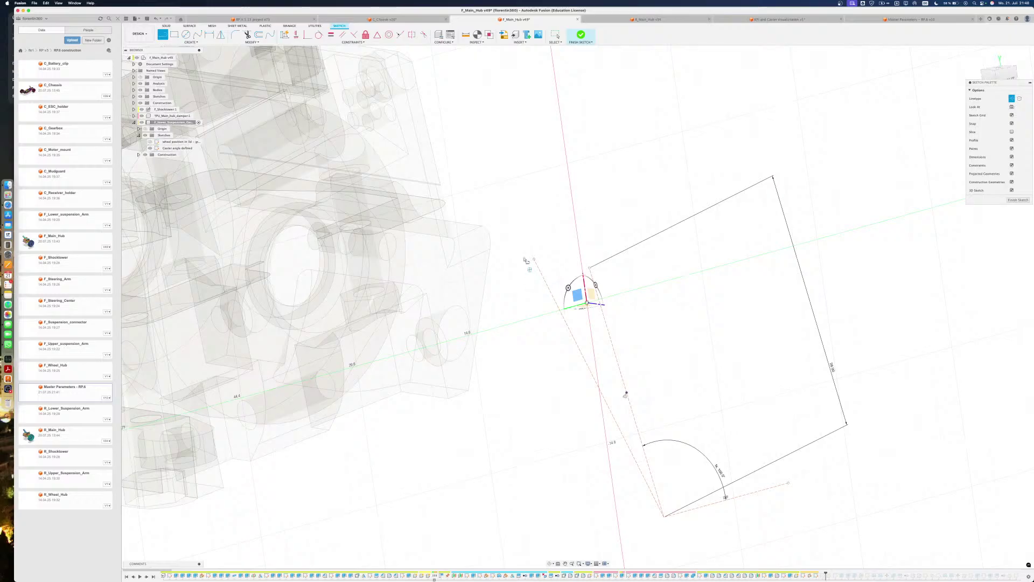
pyautogui.click(535, 260)
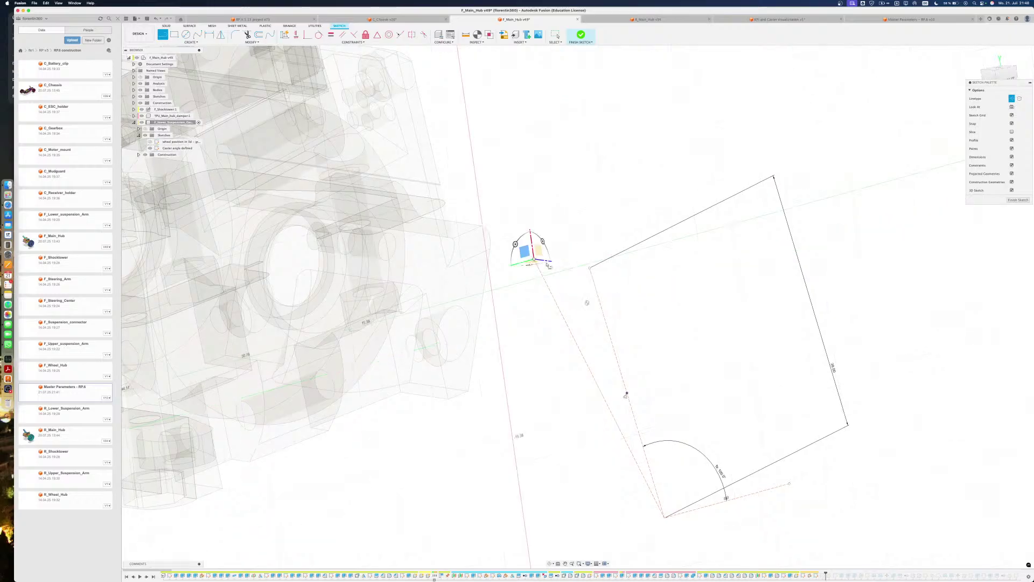
pyautogui.click(587, 268)
pyautogui.press('Escape')
# Make the short connecting line perpendicular to the caster line and finish the sketch
pyautogui.click(584, 267)
pyautogui.keyDown('shift'); pyautogui.click(638, 430); pyautogui.keyUp('shift')
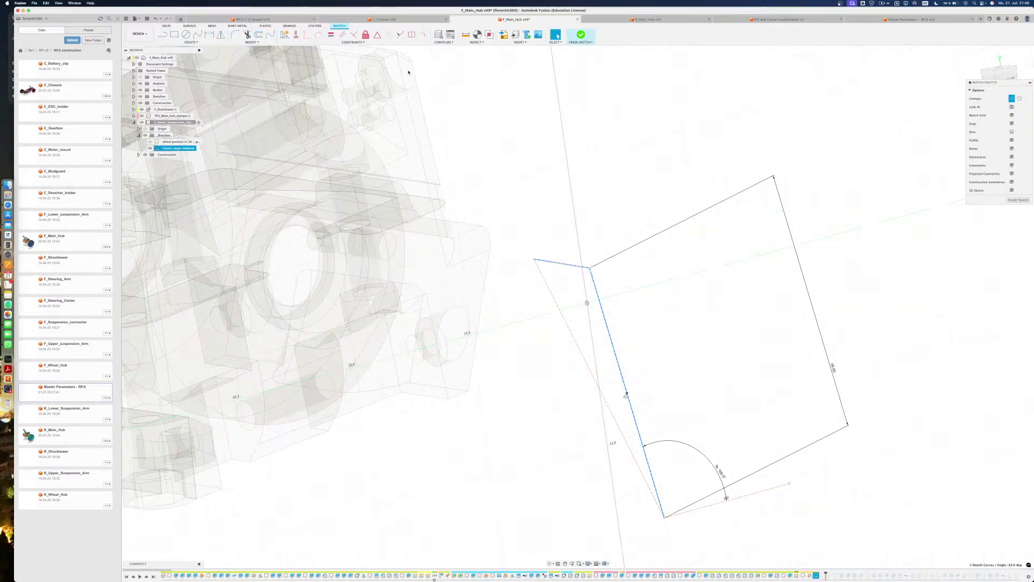
pyautogui.click(354, 35)
pyautogui.press('Escape')
pyautogui.moveTo(614, 285)
pyautogui.keyDown('shift'); pyautogui.mouseDown(button='middle')
pyautogui.moveTo(526, 263)
pyautogui.moveTo(474, 273)
pyautogui.mouseUp(button='middle'); pyautogui.keyUp('shift')
pyautogui.moveTo(668, 388); pyautogui.dragTo(611, 324, button='middle')
pyautogui.moveTo(538, 301)
pyautogui.keyDown('shift'); pyautogui.mouseDown(button='middle')
pyautogui.moveTo(691, 391)
pyautogui.moveTo(673, 295)
pyautogui.moveTo(660, 348)
pyautogui.moveTo(602, 310)
pyautogui.moveTo(673, 351)
pyautogui.moveTo(716, 399)
pyautogui.mouseUp(button='middle'); pyautogui.keyUp('shift')
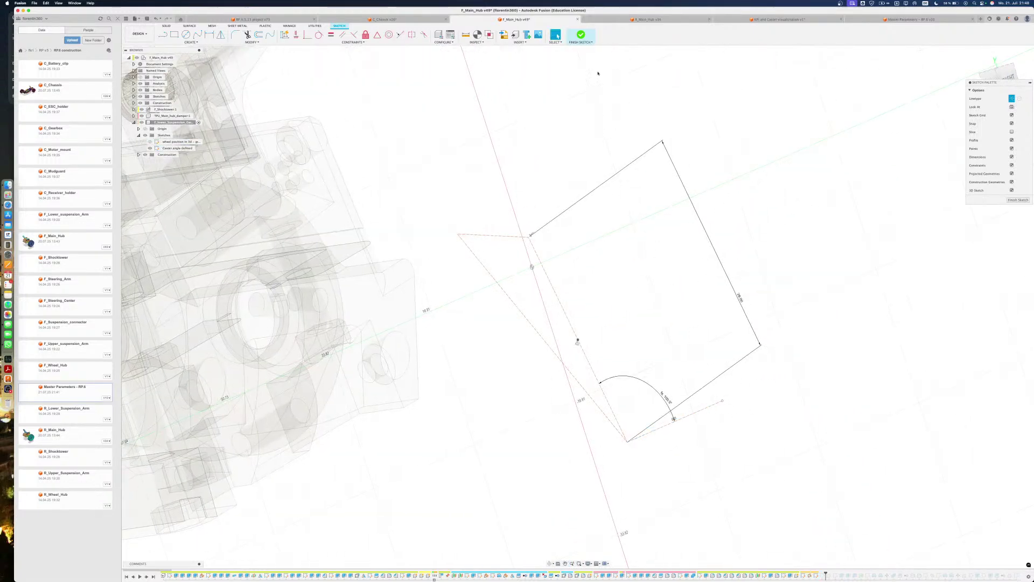
pyautogui.click(581, 35)
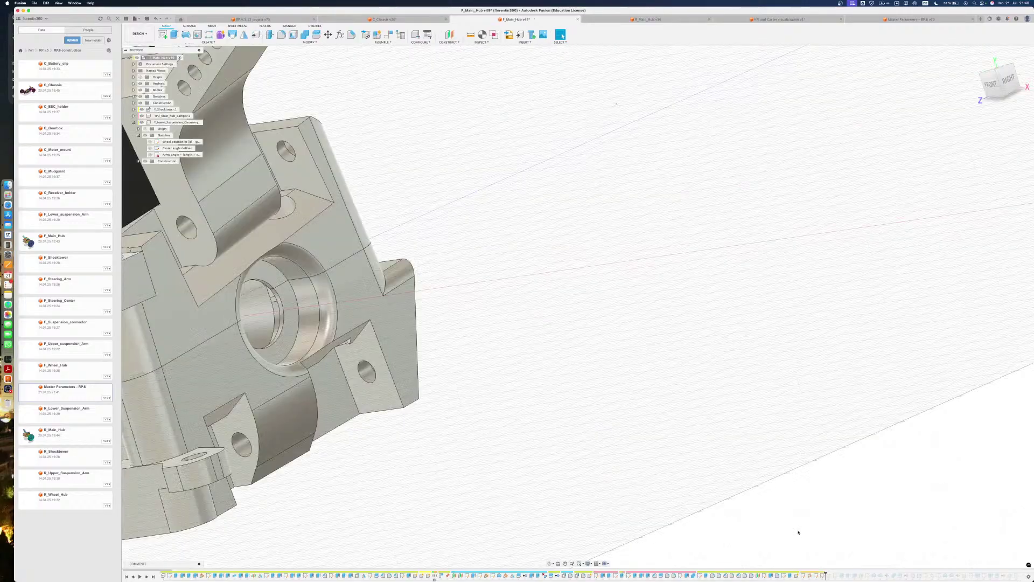
# Highlight the construction plane and the arms angle sketch together and compare their orientation from above
pyautogui.click(809, 575)
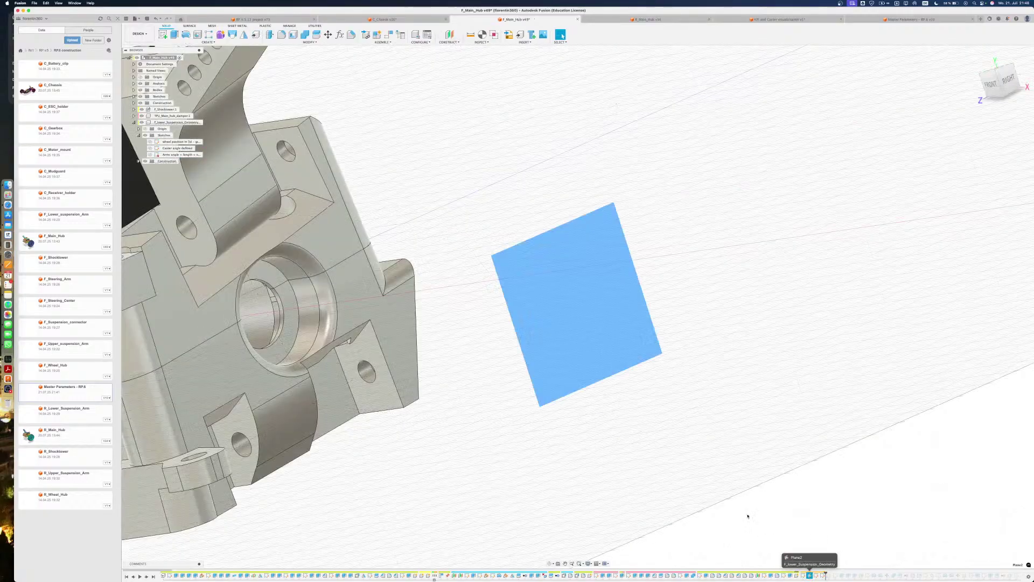
pyautogui.keyDown('shift'); pyautogui.click(822, 576); pyautogui.keyUp('shift')
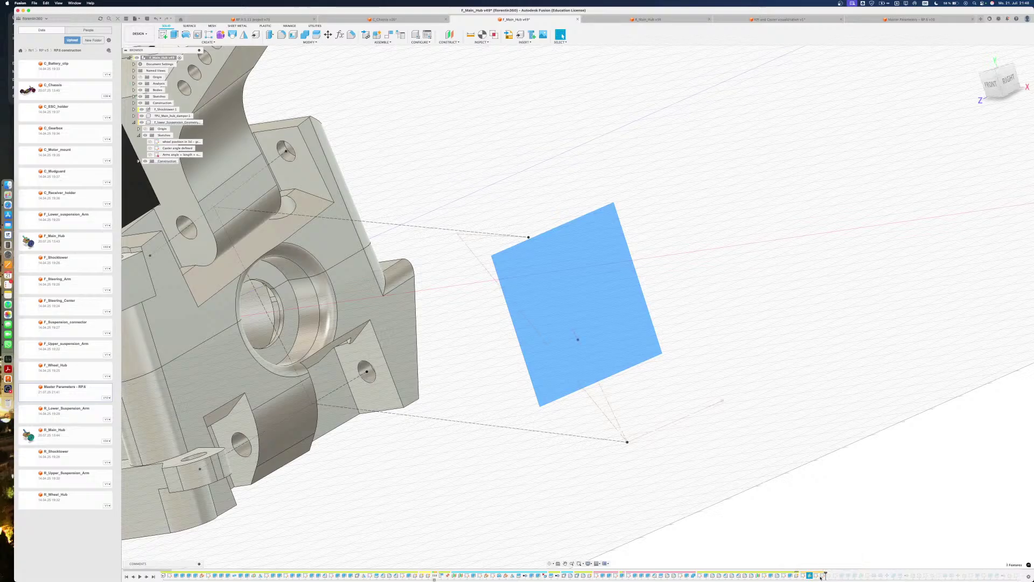
pyautogui.click(1002, 66)
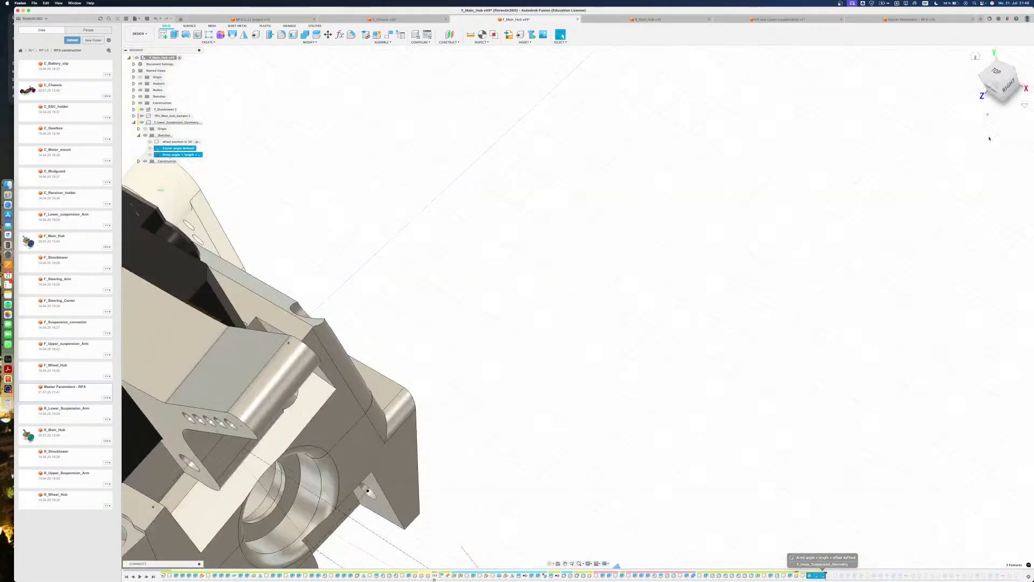
pyautogui.click(1002, 66)
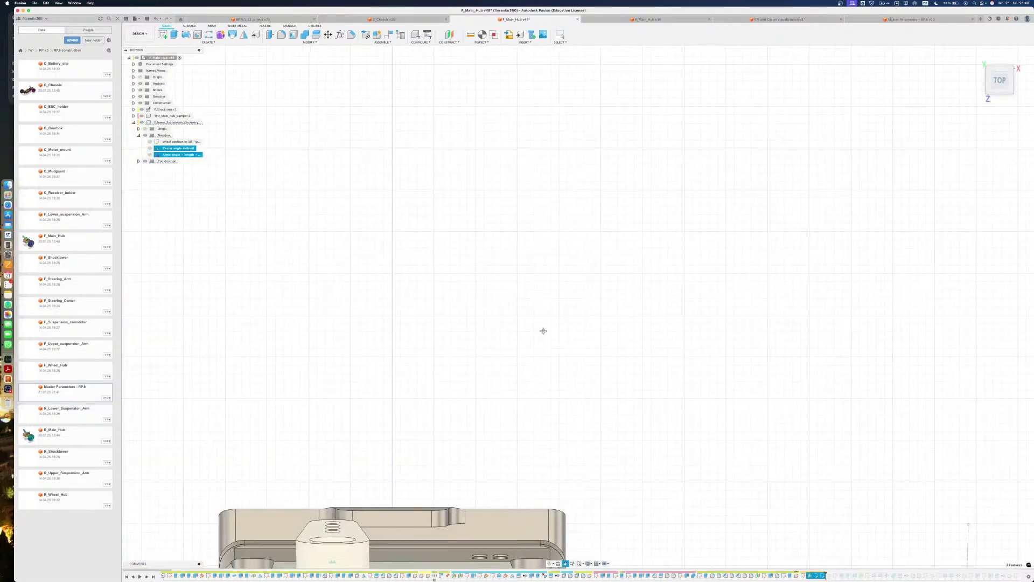
pyautogui.scroll(3, 732, 464)
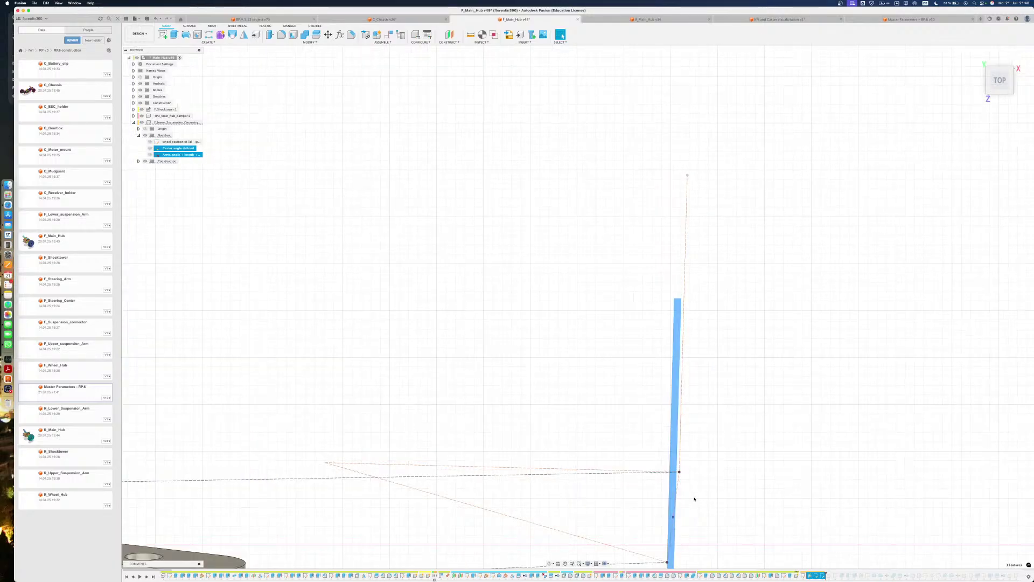
pyautogui.moveTo(692, 500)
pyautogui.keyDown('shift'); pyautogui.mouseDown(button='middle')
pyautogui.moveTo(610, 365)
pyautogui.moveTo(727, 504)
pyautogui.mouseUp(button='middle'); pyautogui.keyUp('shift')
pyautogui.click(727, 503)
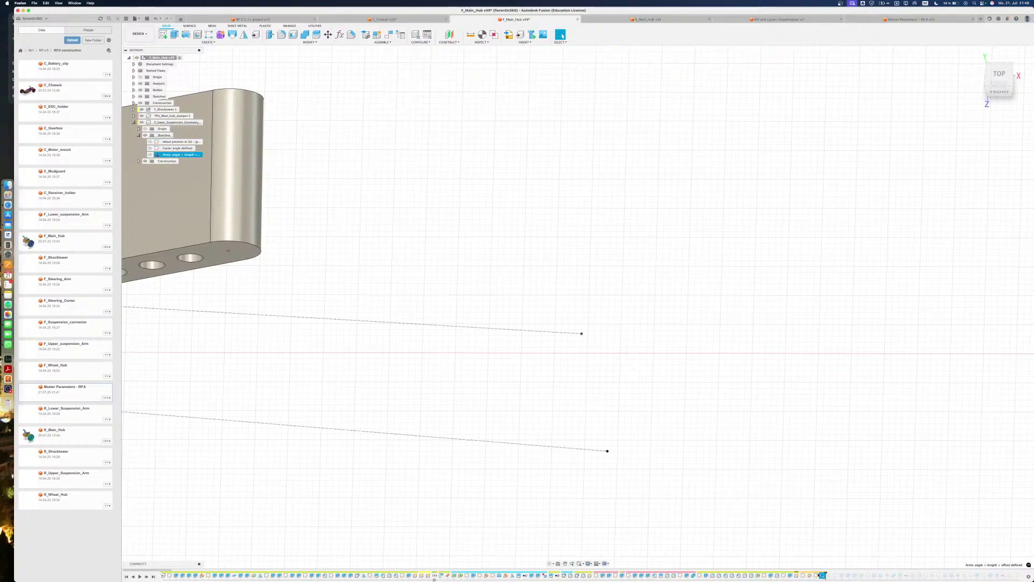
# Reopen the caster angle sketch and inspect the vertical constraint on its short reference line
pyautogui.doubleClick(816, 576)
pyautogui.keyDown('shift'); pyautogui.moveTo(786, 245); pyautogui.dragTo(803, 255, button='middle'); pyautogui.keyUp('shift')
pyautogui.click(817, 222)
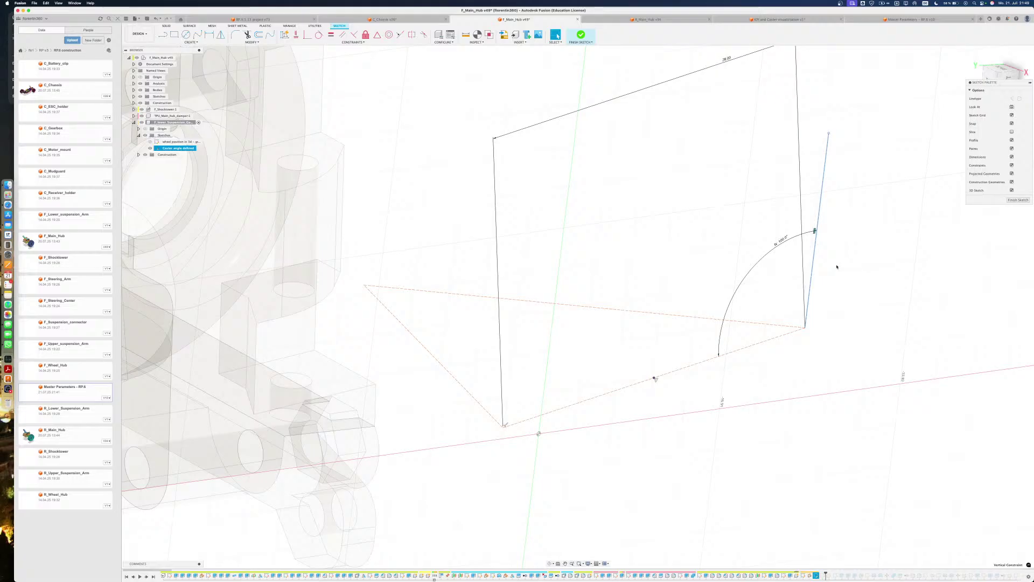
pyautogui.click(831, 255)
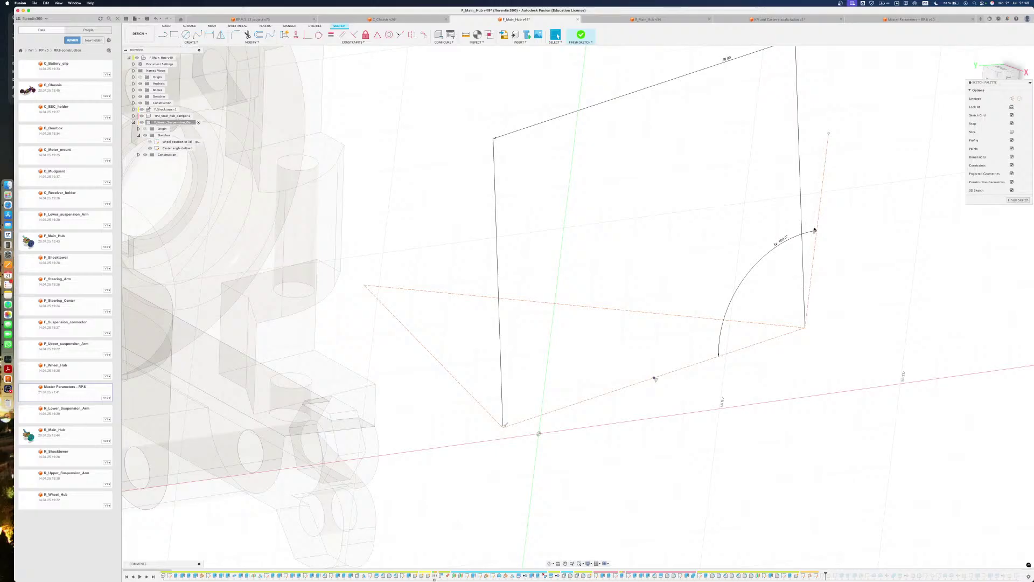
pyautogui.click(814, 232)
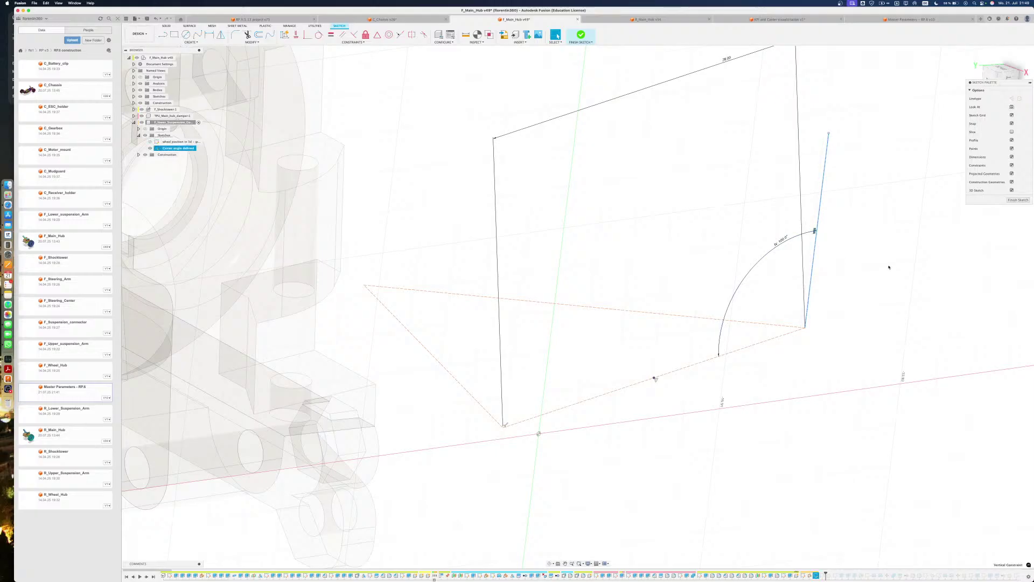
pyautogui.click(889, 267)
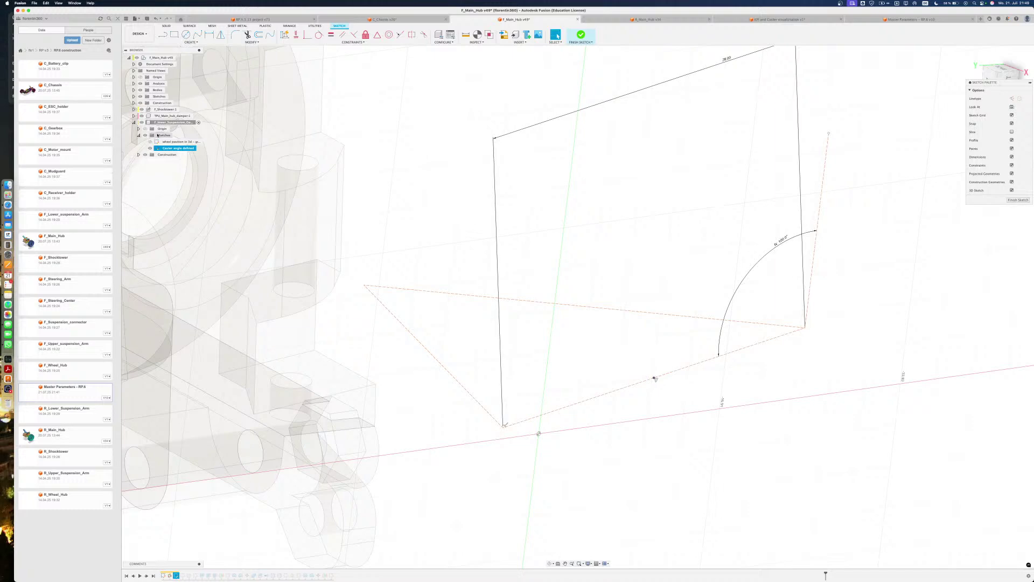
# Examine the caster sketch against the hub from the side, then finish the sketch
pyautogui.moveTo(334, 199)
pyautogui.keyDown('shift'); pyautogui.mouseDown(button='middle')
pyautogui.moveTo(612, 277)
pyautogui.moveTo(632, 261)
pyautogui.moveTo(688, 313)
pyautogui.moveTo(663, 330)
pyautogui.moveTo(634, 323)
pyautogui.moveTo(637, 315)
pyautogui.mouseUp(button='middle'); pyautogui.keyUp('shift')
pyautogui.click(676, 343)
pyautogui.press('Escape')
pyautogui.moveTo(804, 274); pyautogui.dragTo(707, 254, button='middle')
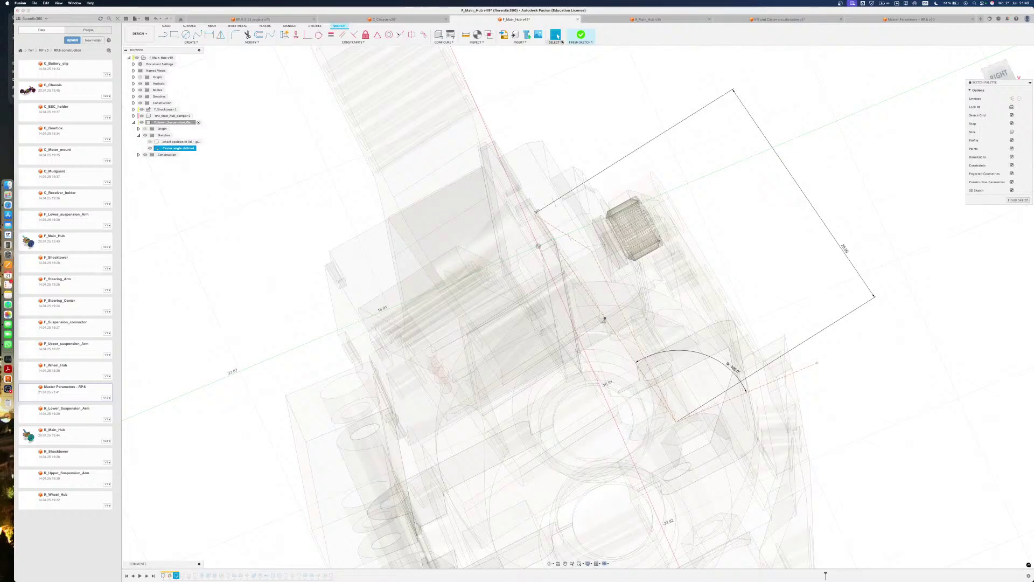
pyautogui.click(581, 35)
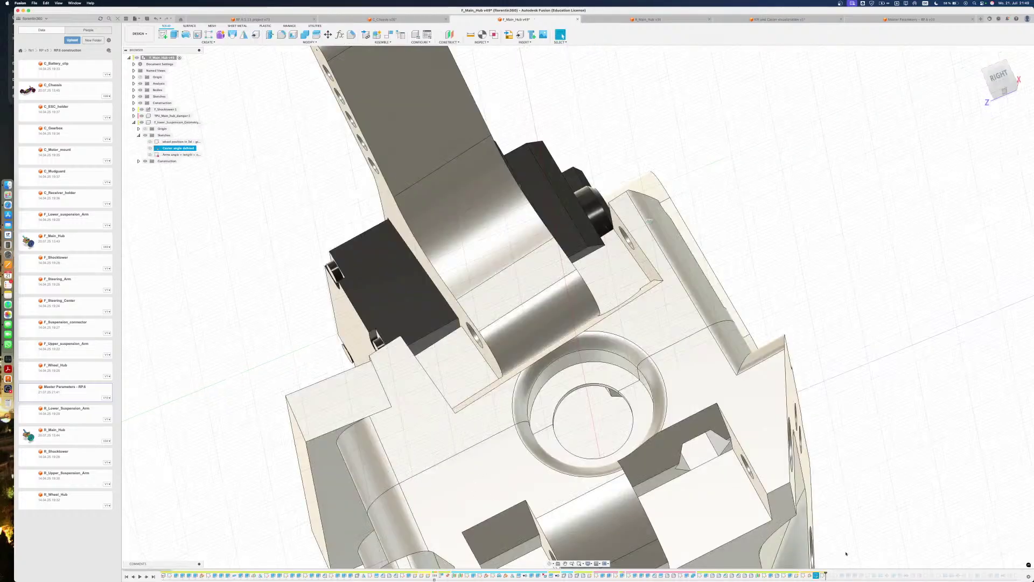
# Highlight the wheel position sketch alongside the caster sketch, then open the wheel position sketch for editing
pyautogui.keyDown('shift'); pyautogui.click(802, 576); pyautogui.keyUp('shift')
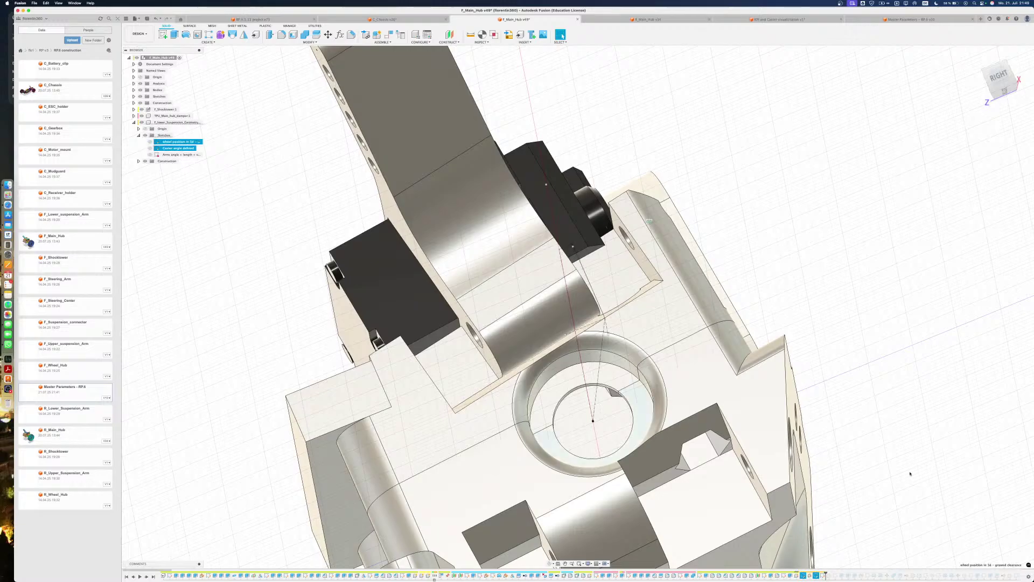
pyautogui.scroll(-10, 910, 474)
pyautogui.moveTo(900, 478)
pyautogui.mouseDown(button='middle')
pyautogui.moveTo(703, 416)
pyautogui.moveTo(730, 430)
pyautogui.mouseUp(button='middle')
pyautogui.scroll(3, 736, 434)
pyautogui.keyDown('super'); pyautogui.click(803, 575); pyautogui.keyUp('super')
pyautogui.doubleClick(807, 575)
pyautogui.scroll(5, 667, 488)
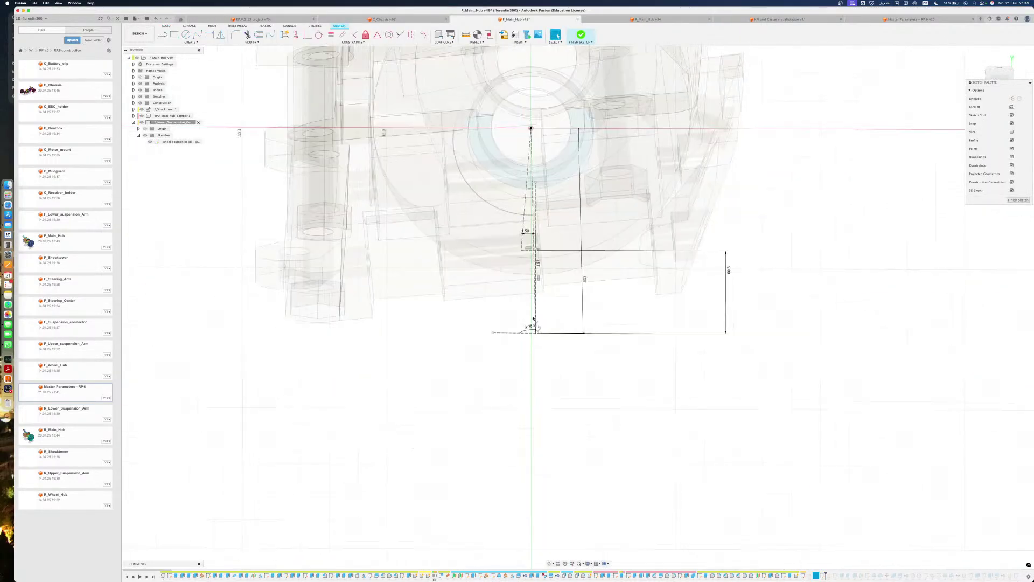
# Examine the short base construction line and its angle dimension at the lower end of the wheel position sketch from several directions
pyautogui.click(511, 335)
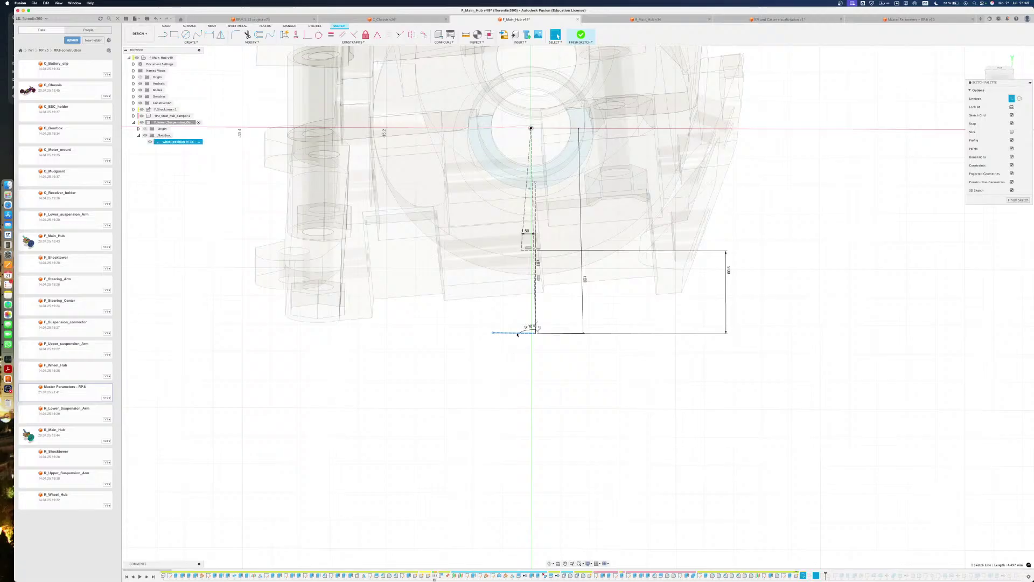
pyautogui.scroll(5, 517, 334)
pyautogui.keyDown('shift'); pyautogui.moveTo(516, 334); pyautogui.dragTo(507, 345, button='middle'); pyautogui.keyUp('shift')
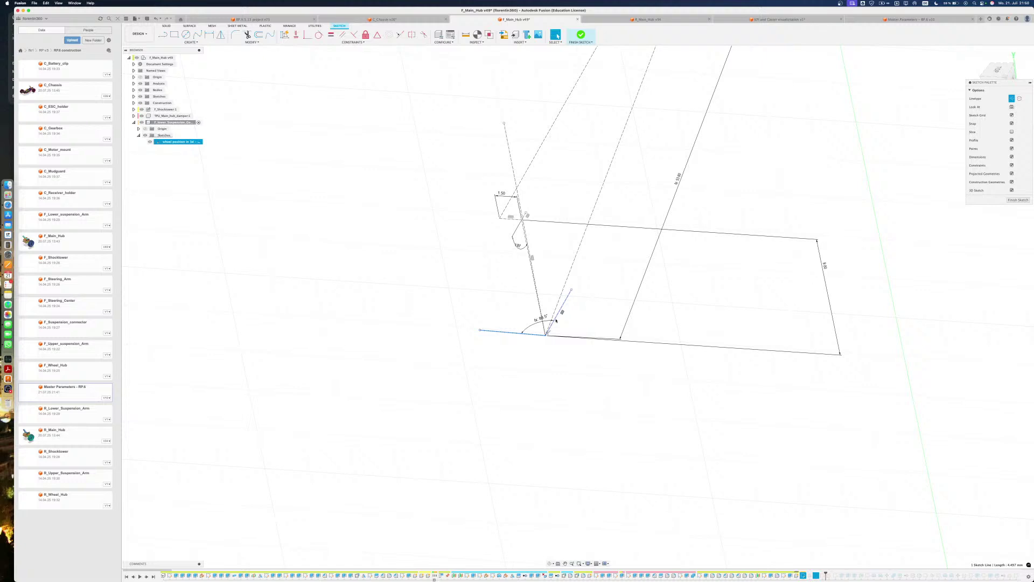
pyautogui.scroll(4, 558, 317)
pyautogui.moveTo(558, 318)
pyautogui.keyDown('shift'); pyautogui.mouseDown(button='middle')
pyautogui.moveTo(562, 307)
pyautogui.moveTo(529, 325)
pyautogui.moveTo(535, 319)
pyautogui.mouseUp(button='middle'); pyautogui.keyUp('shift')
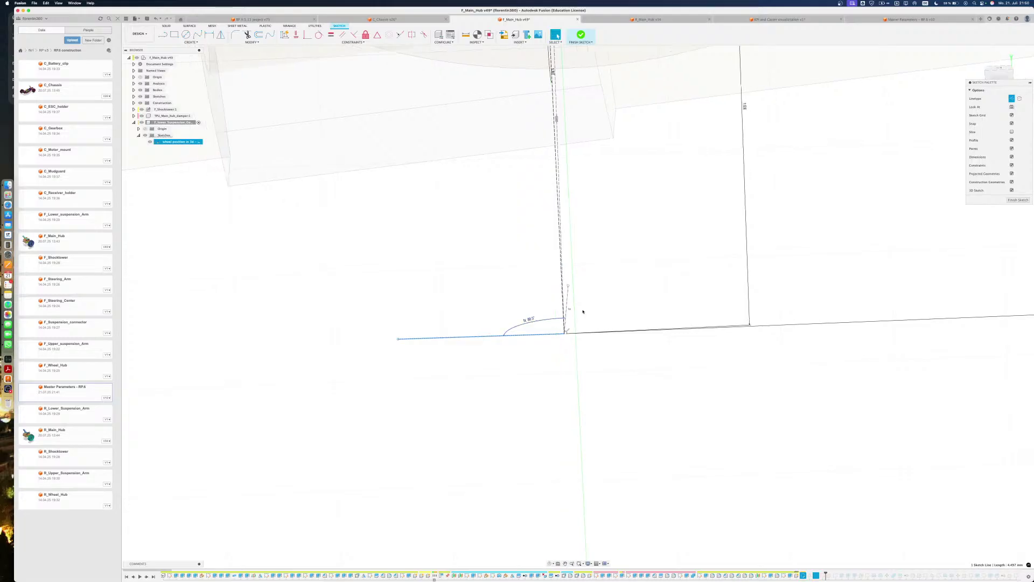
pyautogui.click(538, 358)
pyautogui.keyDown('shift'); pyautogui.moveTo(538, 357); pyautogui.dragTo(540, 363, button='middle'); pyautogui.keyUp('shift')
pyautogui.moveTo(518, 326)
pyautogui.keyDown('shift'); pyautogui.mouseDown(button='middle')
pyautogui.moveTo(530, 318)
pyautogui.moveTo(561, 332)
pyautogui.moveTo(554, 339)
pyautogui.moveTo(528, 299)
pyautogui.mouseUp(button='middle'); pyautogui.keyUp('shift')
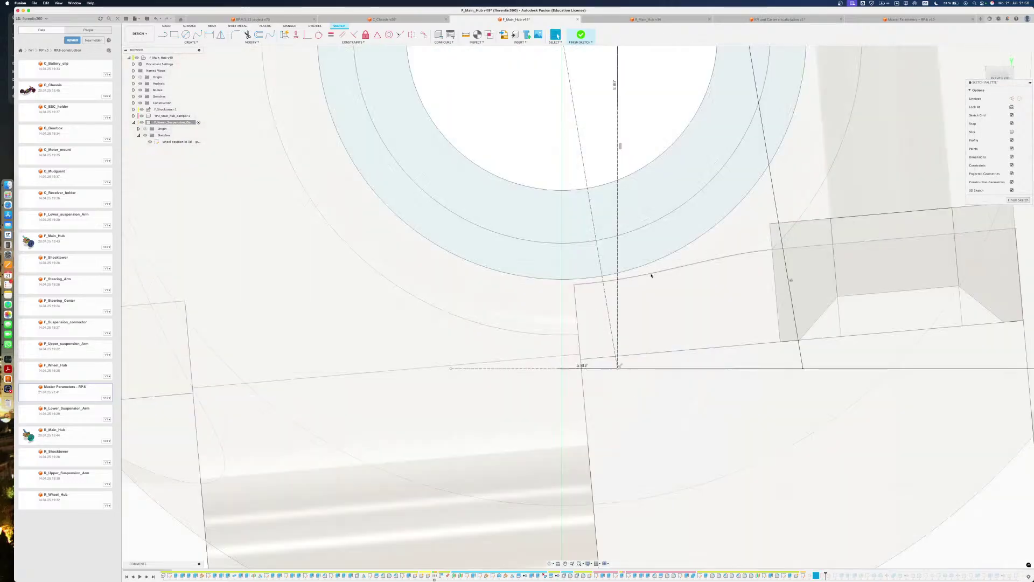
pyautogui.scroll(-5, 615, 305)
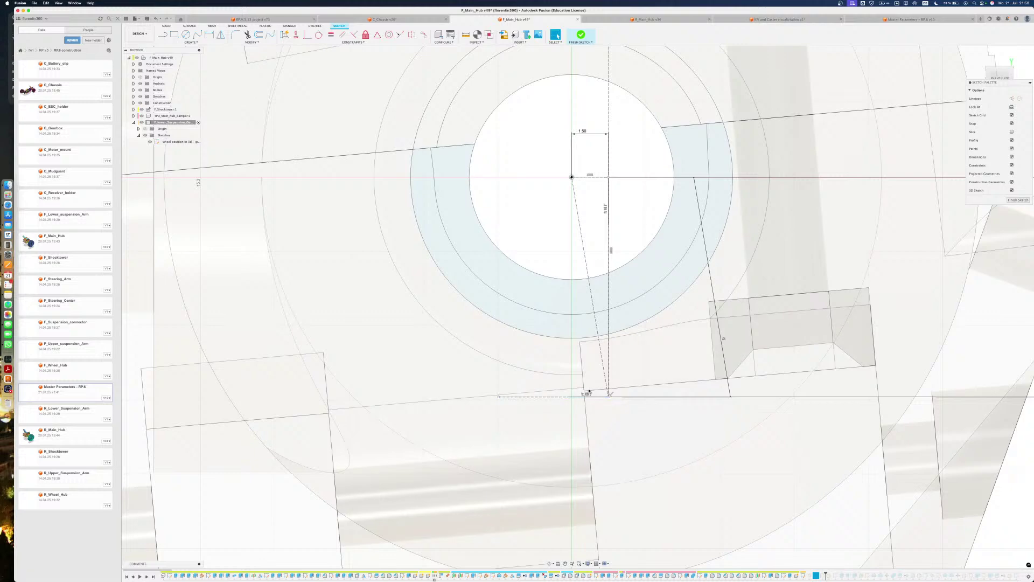
# Add a driven angle dimension between the short base construction line and the long upright construction line
pyautogui.click(571, 399)
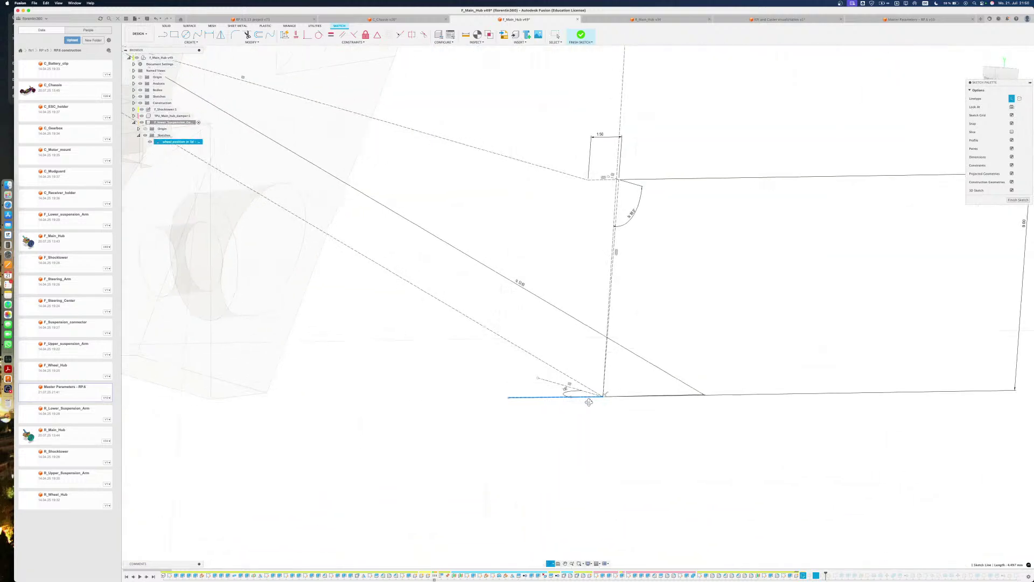
pyautogui.keyDown('shift'); pyautogui.moveTo(589, 402); pyautogui.dragTo(599, 402, button='middle'); pyautogui.keyUp('shift')
pyautogui.click(613, 225)
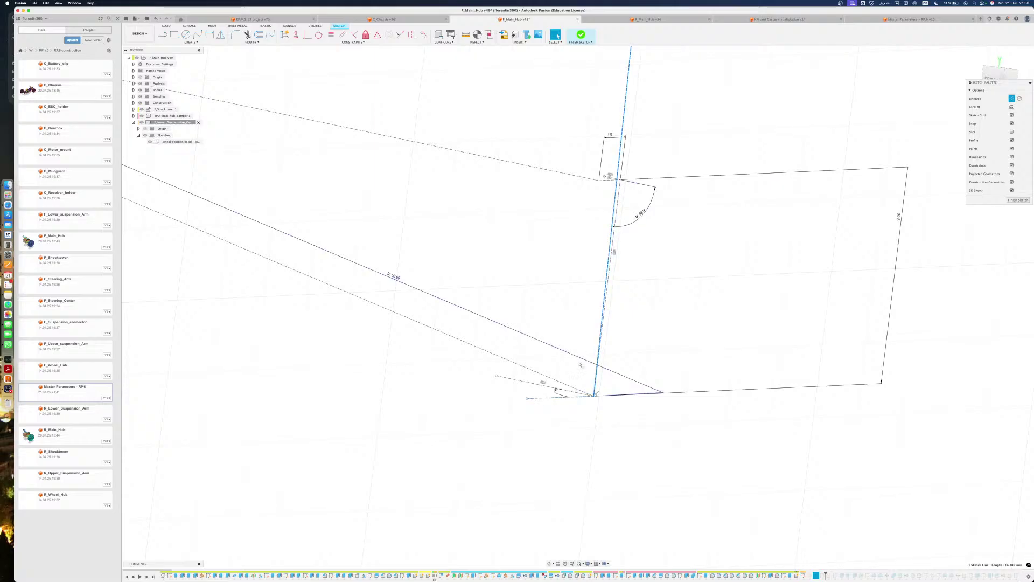
pyautogui.keyDown('shift'); pyautogui.click(565, 397); pyautogui.keyUp('shift')
pyautogui.press('d')
pyautogui.click(580, 334)
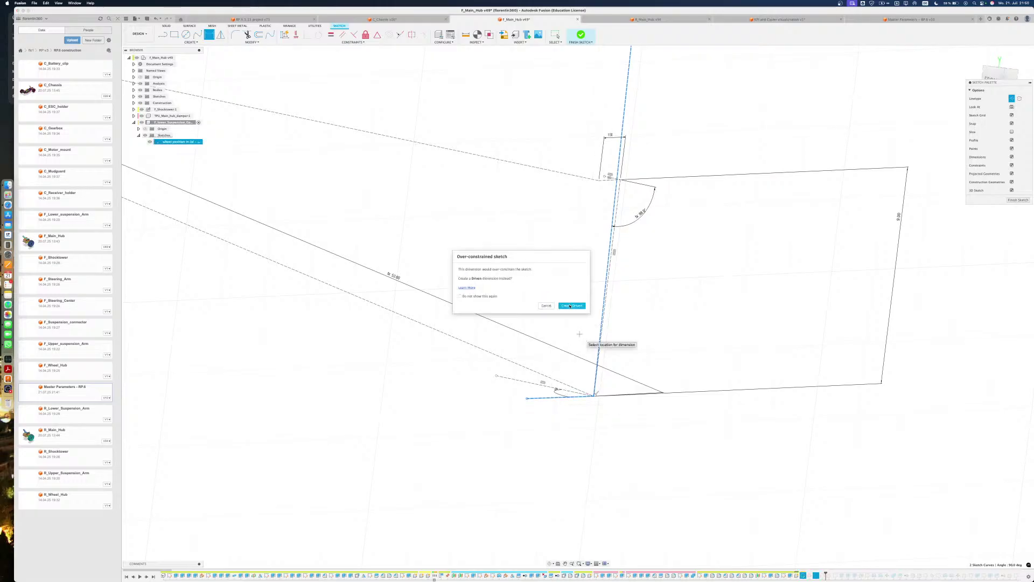
pyautogui.click(570, 306)
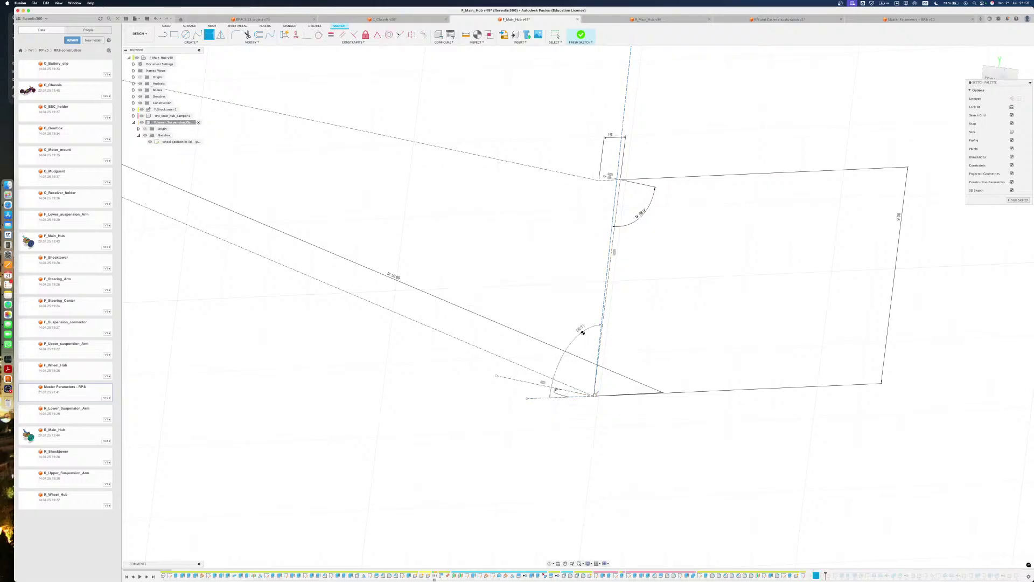
pyautogui.press('Escape')
# Inspect the driven angle dimension and the nearly overlapping upright lines beside it
pyautogui.click(580, 328)
pyautogui.click(645, 332)
pyautogui.click(587, 329)
pyautogui.click(637, 321)
pyautogui.keyDown('shift'); pyautogui.moveTo(598, 344); pyautogui.dragTo(560, 396, button='middle'); pyautogui.keyUp('shift')
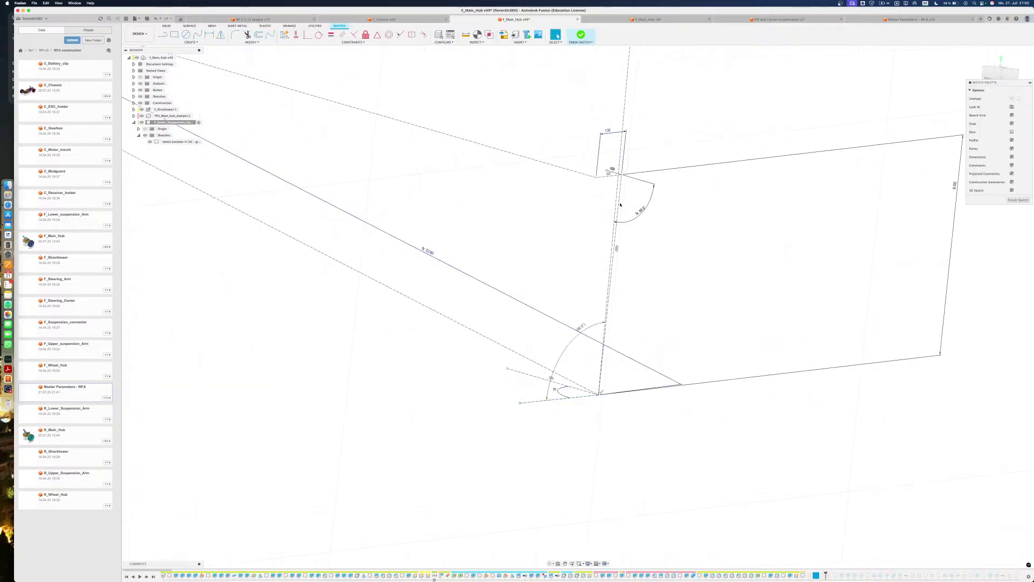
pyautogui.click(616, 199)
pyautogui.moveTo(617, 199)
pyautogui.keyDown('shift'); pyautogui.mouseDown(button='middle')
pyautogui.moveTo(642, 177)
pyautogui.moveTo(616, 211)
pyautogui.mouseUp(button='middle'); pyautogui.keyUp('shift')
pyautogui.click(650, 162)
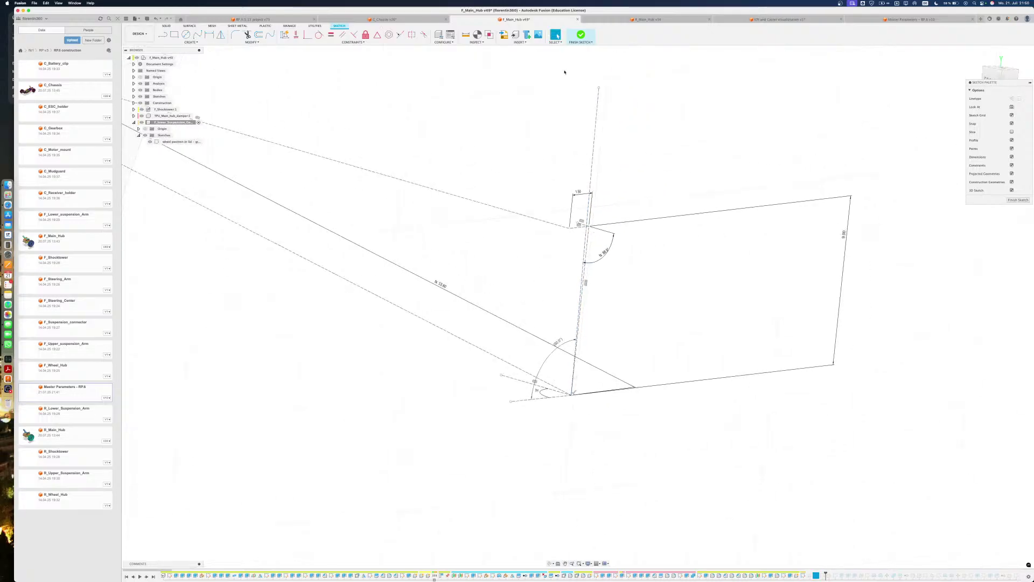
# Finish the wheel position sketch and highlight the arms angle, length and offset sketch in the model
pyautogui.click(580, 35)
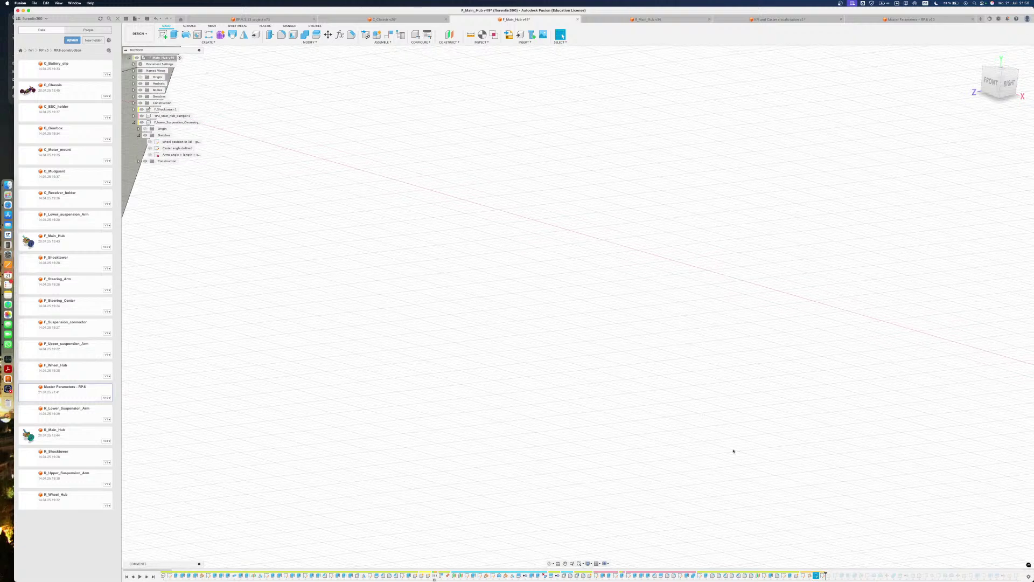
pyautogui.click(824, 576)
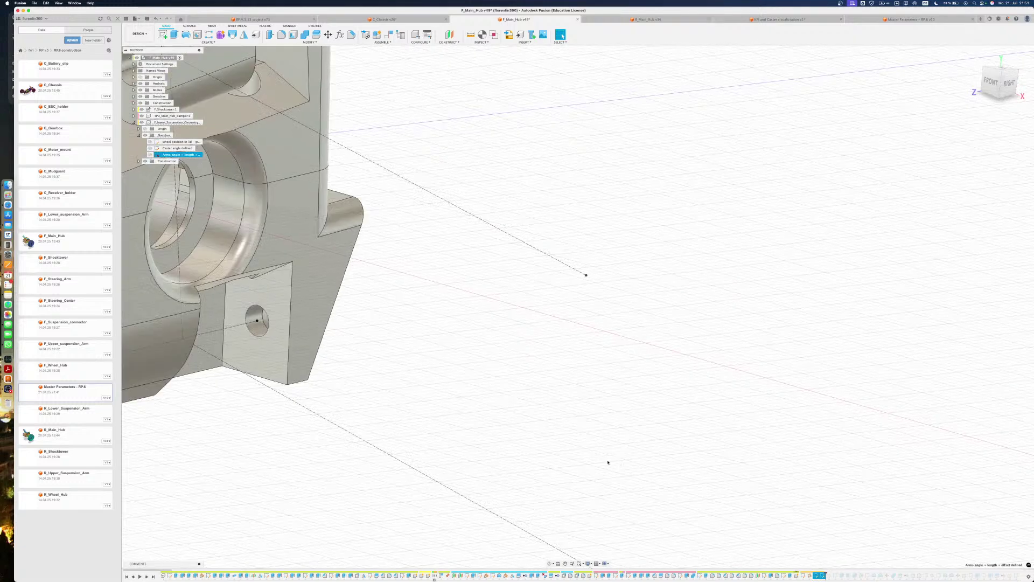
# Open the caster angle sketch for editing
pyautogui.click(151, 155)
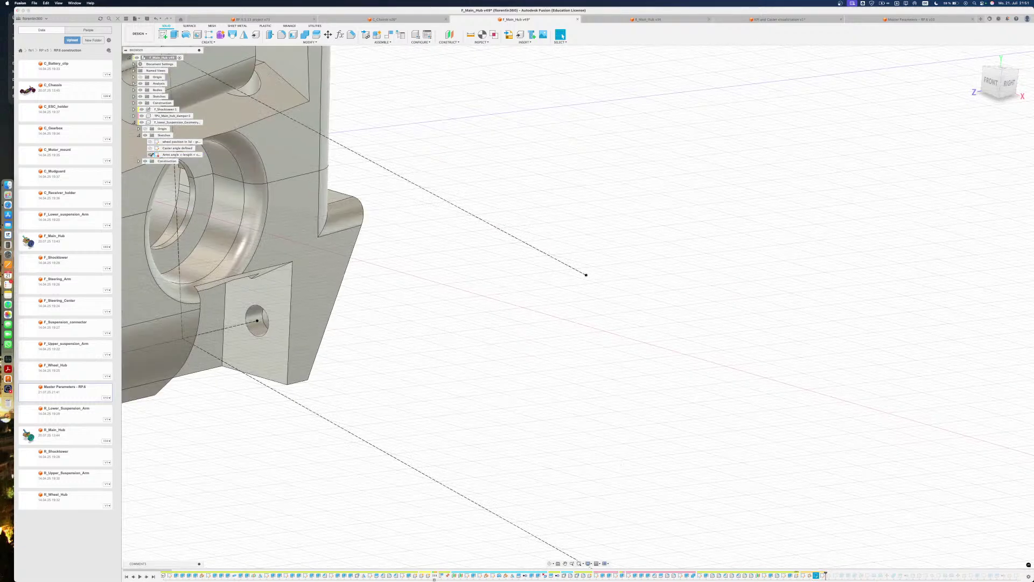
pyautogui.click(151, 154)
pyautogui.click(672, 423)
pyautogui.doubleClick(816, 575)
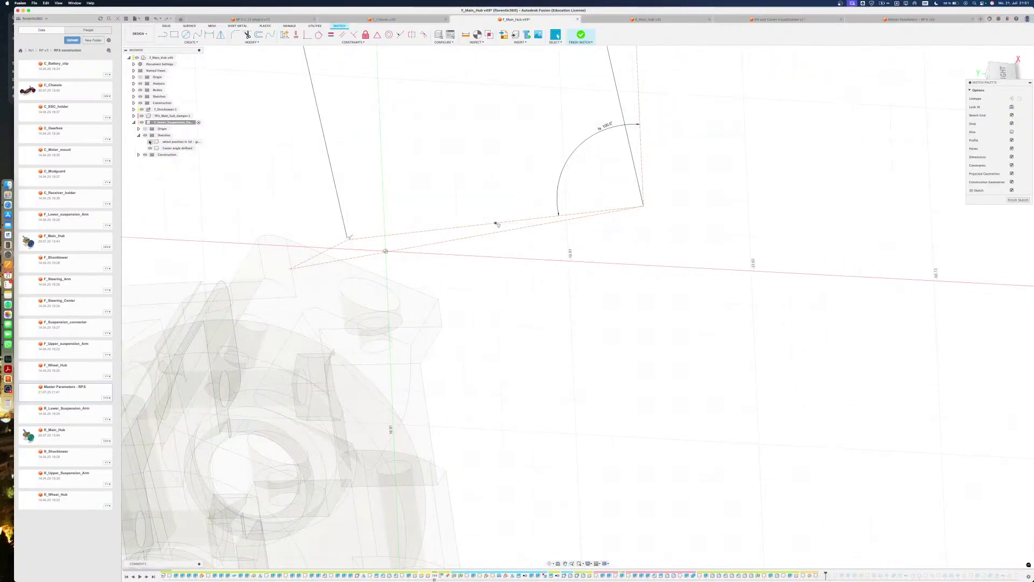
# Temporarily show the wheel position sketch to identify its short downward line, then hide it again
pyautogui.click(150, 141)
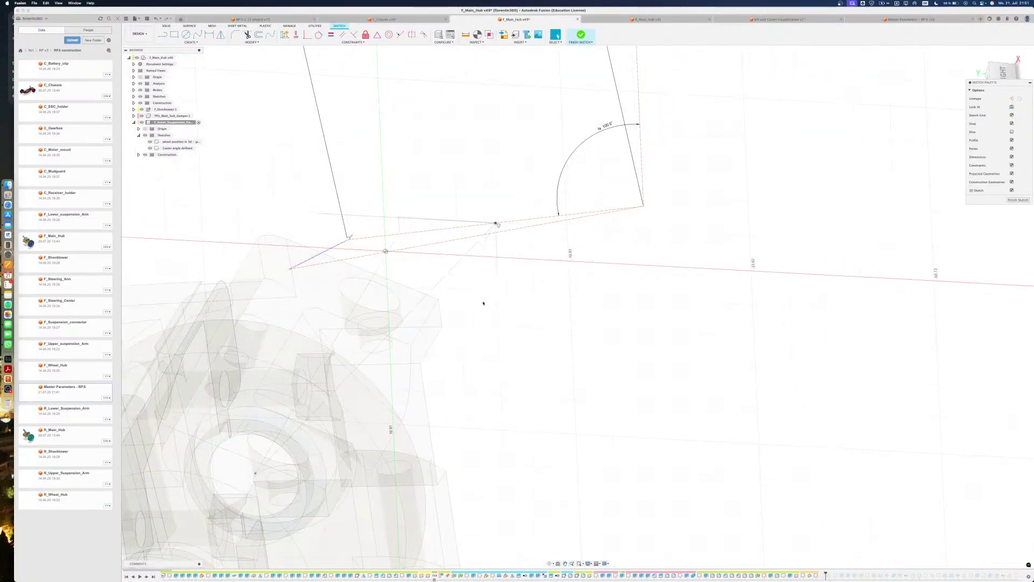
pyautogui.click(496, 248)
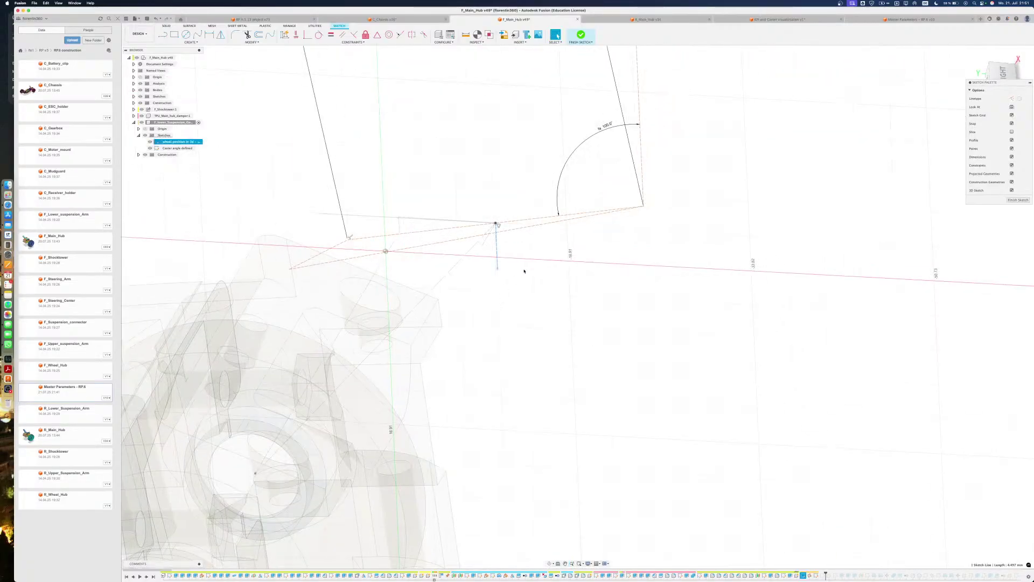
pyautogui.click(524, 271)
pyautogui.click(150, 142)
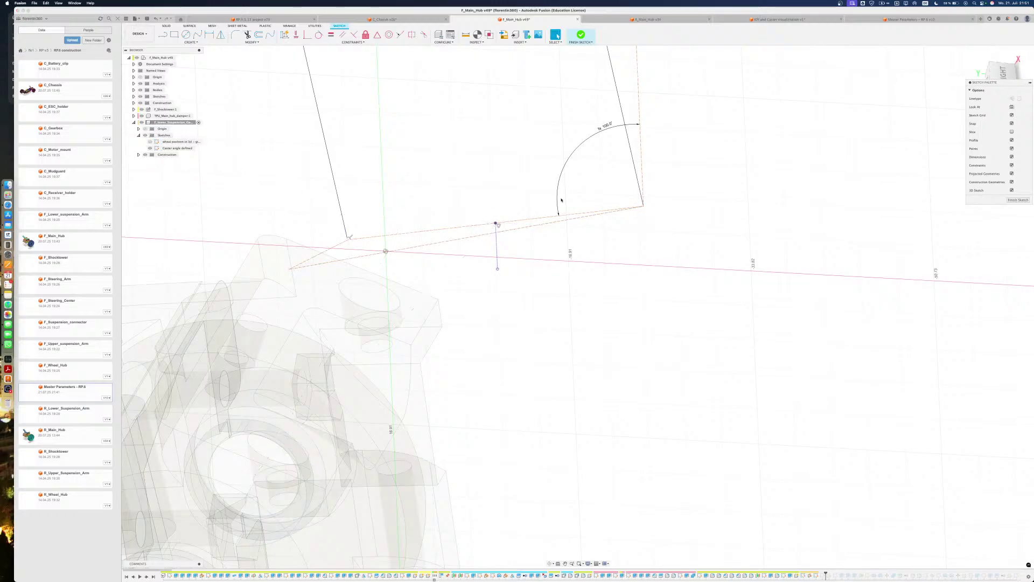
# Constrain the construction line at the lower corner of the caster sketch parallel to the short construction line
pyautogui.moveTo(625, 113); pyautogui.dragTo(609, 188, button='middle')
pyautogui.click(620, 172)
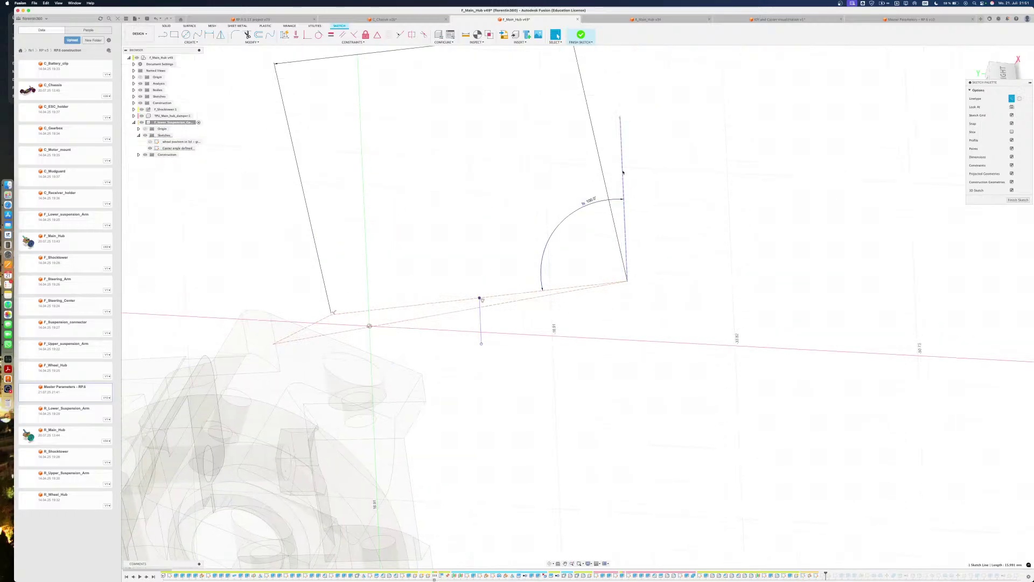
pyautogui.keyDown('shift'); pyautogui.click(480, 329); pyautogui.keyUp('shift')
pyautogui.moveTo(621, 289)
pyautogui.keyDown('shift'); pyautogui.mouseDown(button='middle')
pyautogui.moveTo(623, 276)
pyautogui.moveTo(601, 266)
pyautogui.mouseUp(button='middle'); pyautogui.keyUp('shift')
pyautogui.scroll(4, 601, 266)
pyautogui.scroll(3, 601, 266)
pyautogui.click(343, 35)
pyautogui.press('Escape')
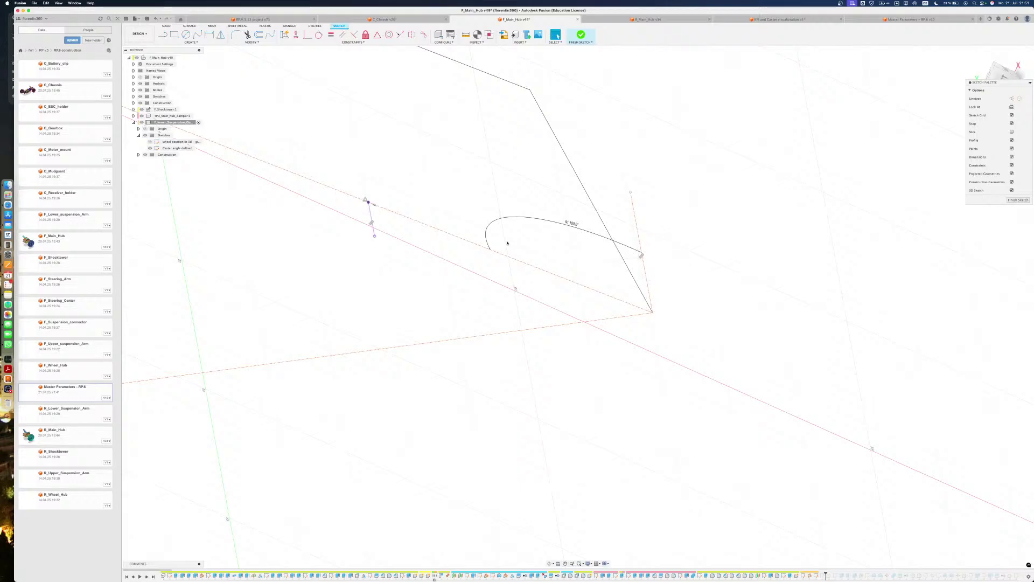
# Examine the construction line at the lower corner of the caster sketch from several directions
pyautogui.moveTo(550, 275)
pyautogui.keyDown('shift'); pyautogui.mouseDown(button='middle')
pyautogui.moveTo(511, 310)
pyautogui.moveTo(526, 335)
pyautogui.moveTo(535, 323)
pyautogui.moveTo(511, 308)
pyautogui.moveTo(509, 335)
pyautogui.mouseUp(button='middle'); pyautogui.keyUp('shift')
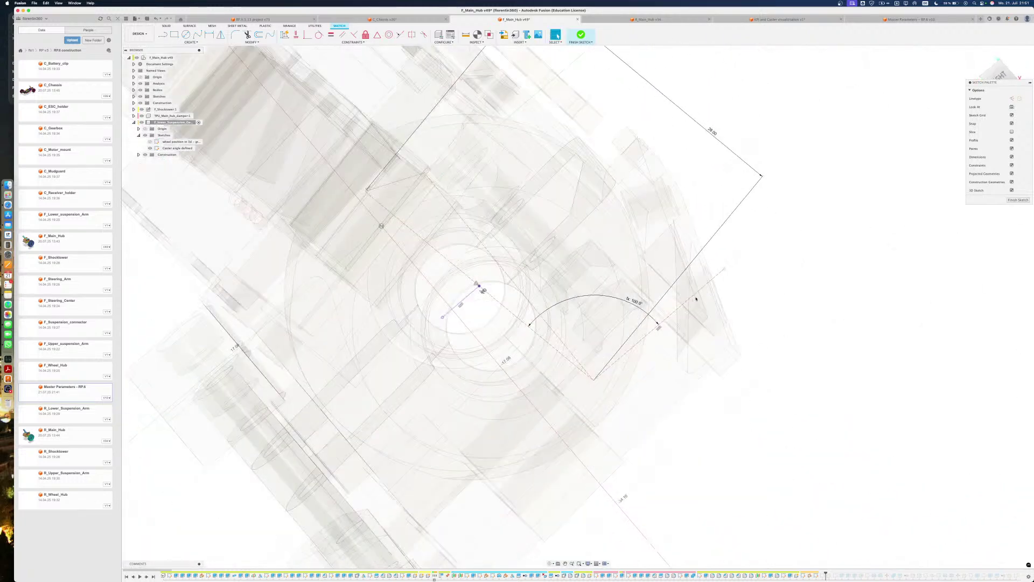
pyautogui.click(705, 285)
pyautogui.moveTo(712, 315)
pyautogui.keyDown('shift'); pyautogui.mouseDown(button='middle')
pyautogui.moveTo(862, 253)
pyautogui.moveTo(684, 323)
pyautogui.moveTo(577, 413)
pyautogui.moveTo(618, 350)
pyautogui.moveTo(615, 358)
pyautogui.mouseUp(button='middle'); pyautogui.keyUp('shift')
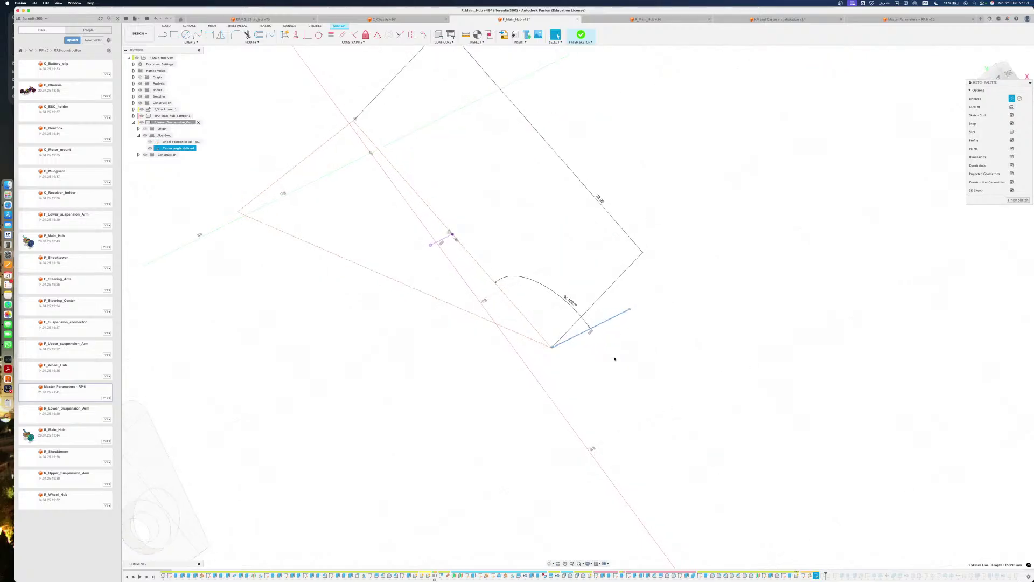
pyautogui.keyDown('shift'); pyautogui.moveTo(488, 354); pyautogui.dragTo(468, 321, button='middle'); pyautogui.keyUp('shift')
# Show the wheel position sketch and highlight the 28 mm tilted caster construction line for comparison
pyautogui.click(150, 141)
pyautogui.keyDown('shift'); pyautogui.moveTo(464, 261); pyautogui.dragTo(474, 257, button='middle'); pyautogui.keyUp('shift')
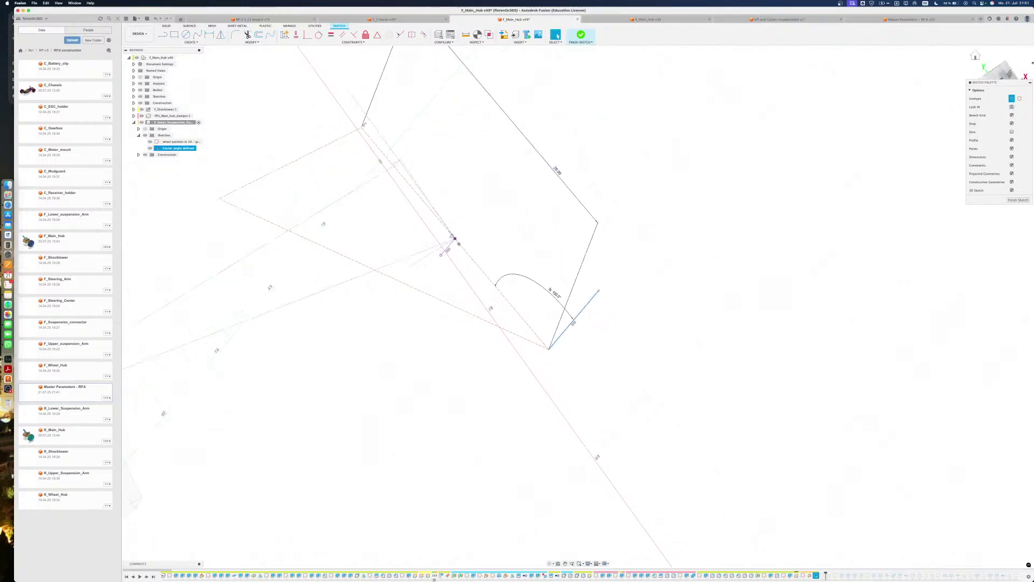
pyautogui.click(997, 77)
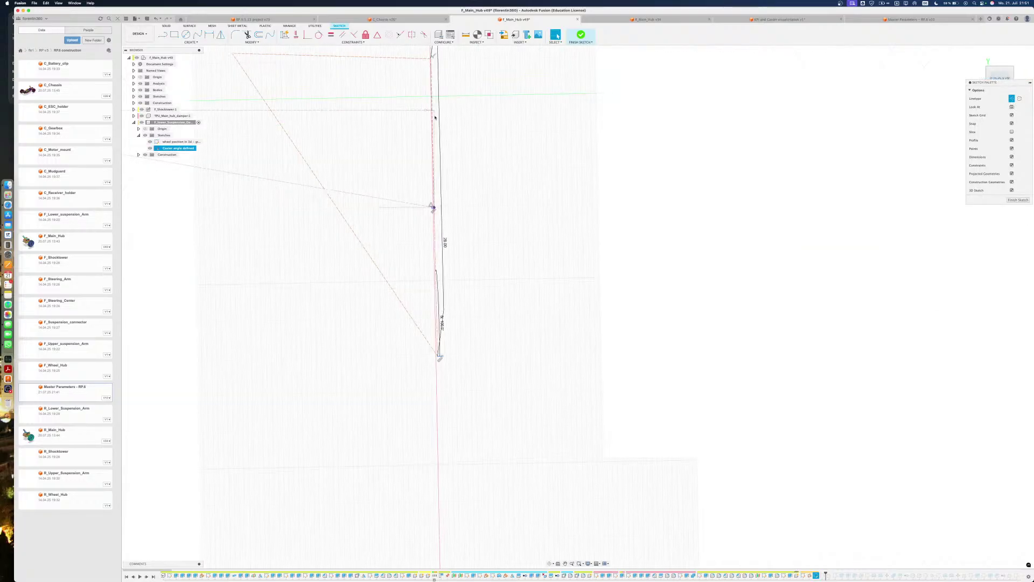
pyautogui.moveTo(449, 131)
pyautogui.keyDown('shift'); pyautogui.mouseDown(button='middle')
pyautogui.moveTo(436, 161)
pyautogui.moveTo(471, 141)
pyautogui.mouseUp(button='middle'); pyautogui.keyUp('shift')
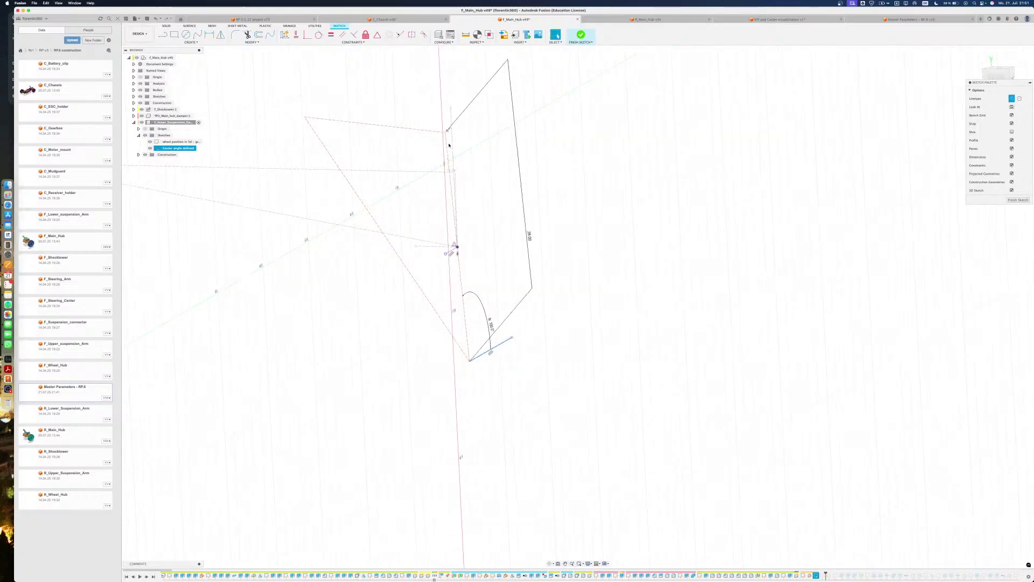
pyautogui.click(448, 144)
pyautogui.keyDown('shift'); pyautogui.moveTo(448, 145); pyautogui.dragTo(449, 151, button='middle'); pyautogui.keyUp('shift')
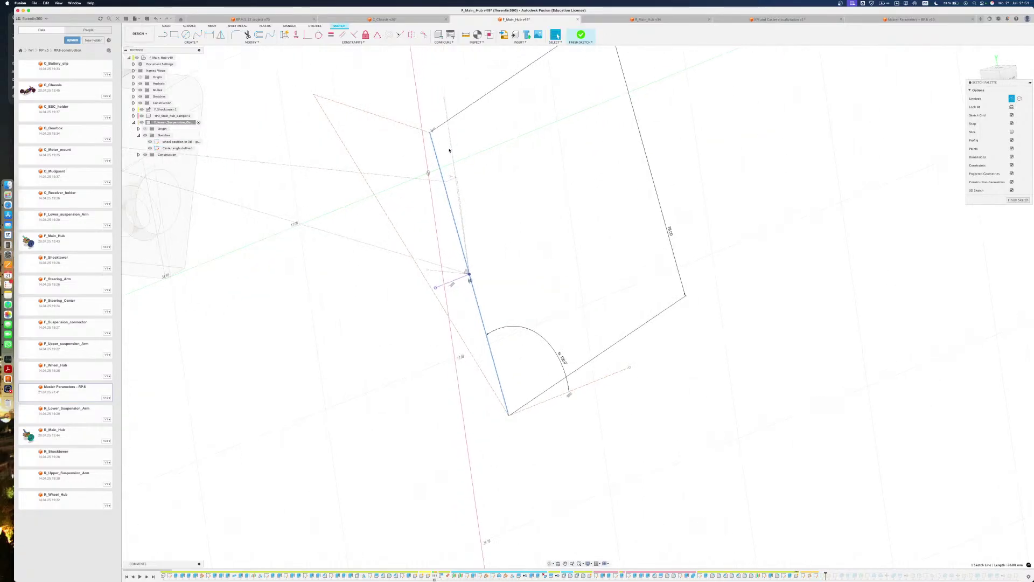
# Measure the angle between the wheel position sketch's upright construction line and the tilted caster line
pyautogui.click(595, 385)
pyautogui.click(453, 163)
pyautogui.keyDown('shift'); pyautogui.moveTo(452, 163); pyautogui.dragTo(624, 129, button='middle'); pyautogui.keyUp('shift')
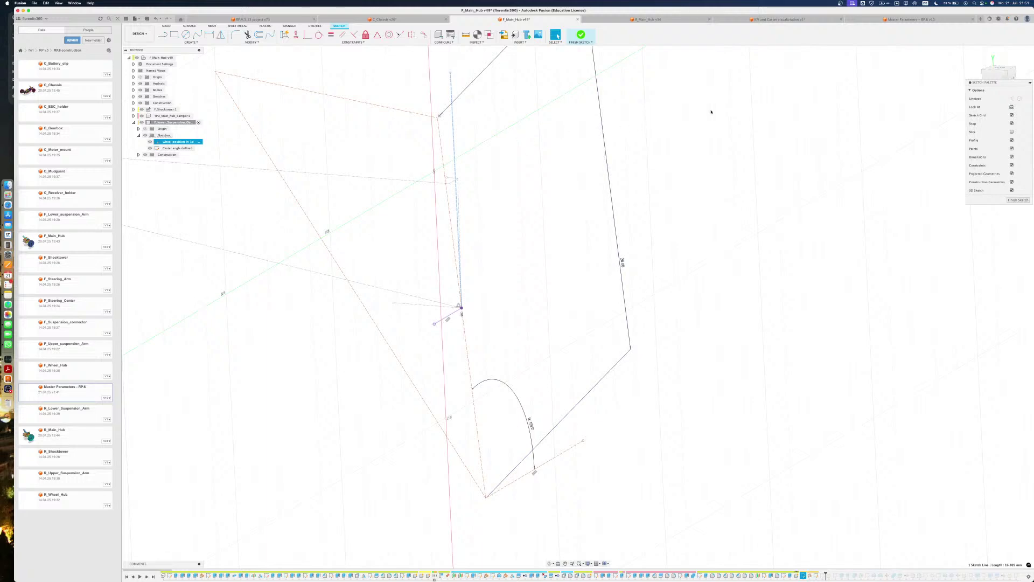
pyautogui.click(998, 74)
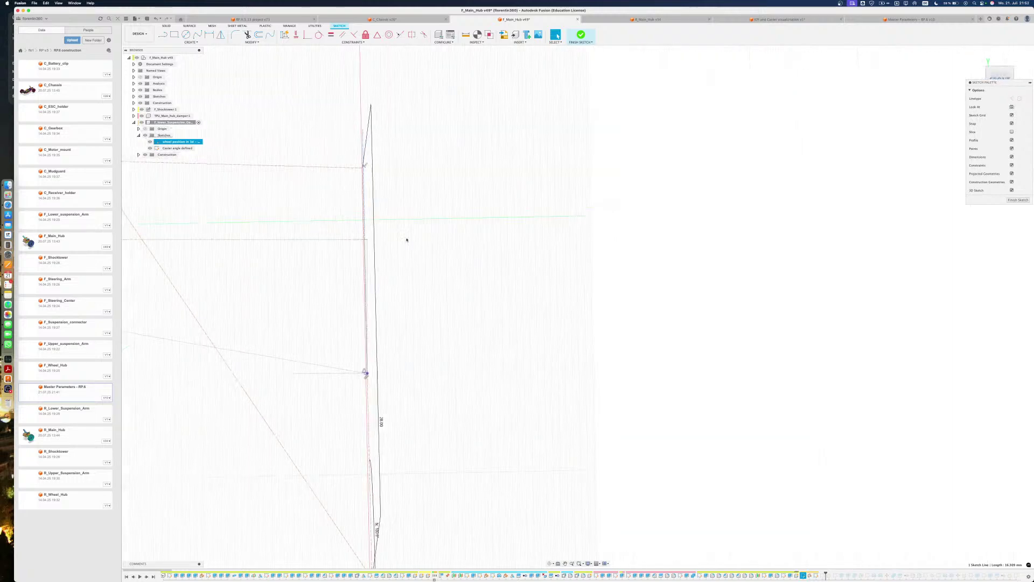
pyautogui.scroll(5, 382, 231)
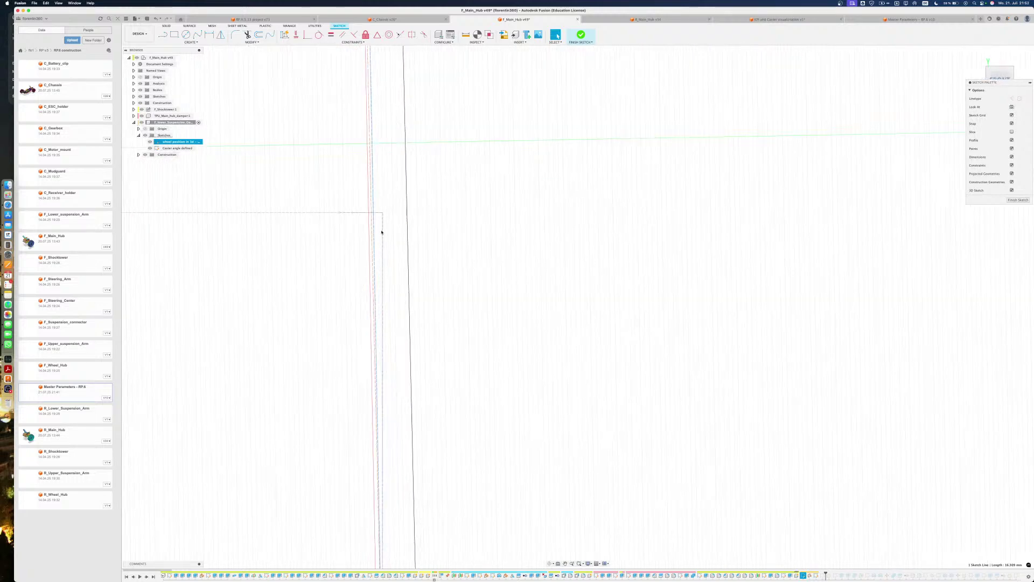
pyautogui.scroll(-3, 380, 232)
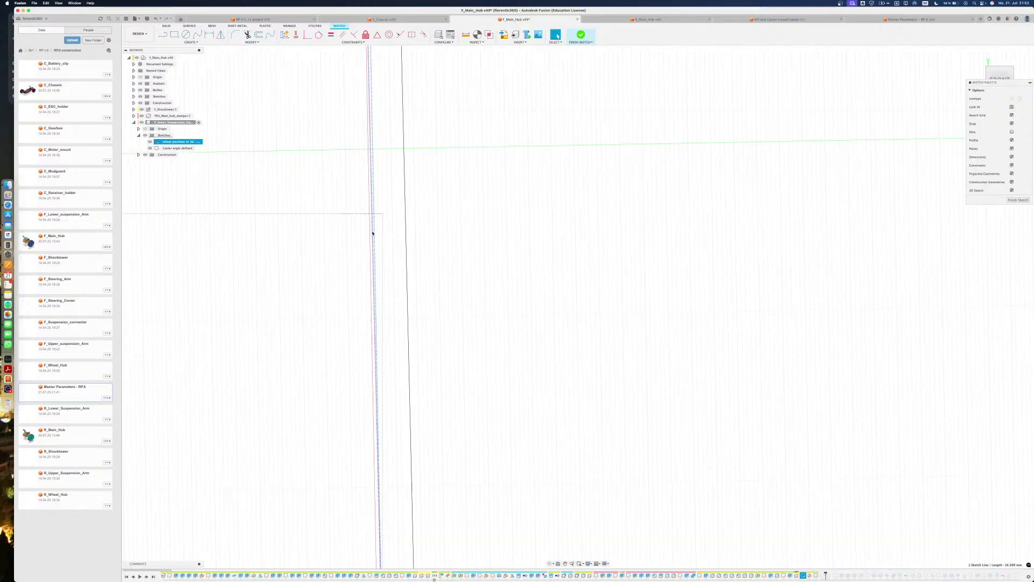
pyautogui.scroll(-3, 372, 233)
pyautogui.keyDown('shift'); pyautogui.moveTo(372, 234); pyautogui.dragTo(367, 228, button='middle'); pyautogui.keyUp('shift')
pyautogui.keyDown('shift'); pyautogui.click(373, 225); pyautogui.keyUp('shift')
# Compare the two selected upright and tilted lines from the front and from oblique directions
pyautogui.click(989, 79)
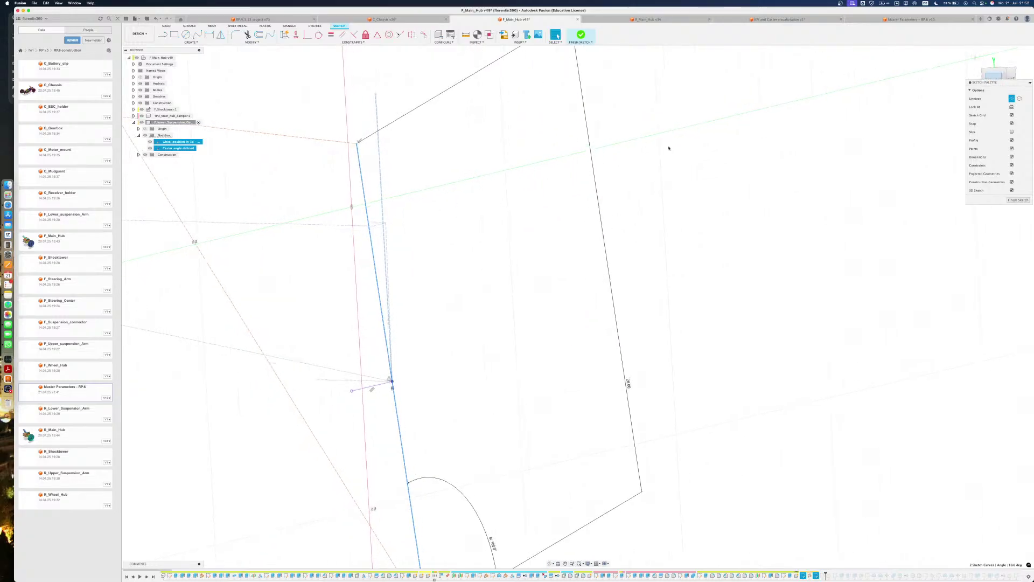
pyautogui.scroll(4, 288, 192)
pyautogui.scroll(4, 293, 171)
pyautogui.scroll(-4, 312, 322)
pyautogui.scroll(-2, 295, 217)
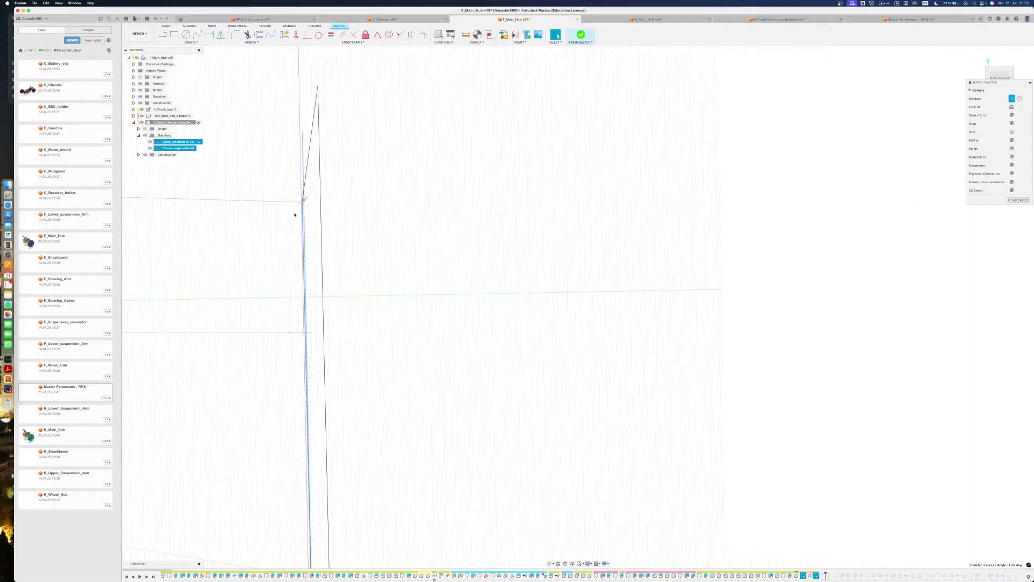
pyautogui.moveTo(325, 270)
pyautogui.keyDown('shift'); pyautogui.mouseDown(button='middle')
pyautogui.moveTo(289, 272)
pyautogui.moveTo(317, 271)
pyautogui.mouseUp(button='middle'); pyautogui.keyUp('shift')
pyautogui.moveTo(460, 326); pyautogui.dragTo(427, 275, button='middle')
pyautogui.moveTo(776, 67); pyautogui.dragTo(780, 69, button='middle')
pyautogui.moveTo(713, 155)
pyautogui.mouseDown(button='middle')
pyautogui.moveTo(563, 334)
pyautogui.moveTo(575, 333)
pyautogui.mouseUp(button='middle')
pyautogui.moveTo(594, 334); pyautogui.dragTo(395, 327, button='middle')
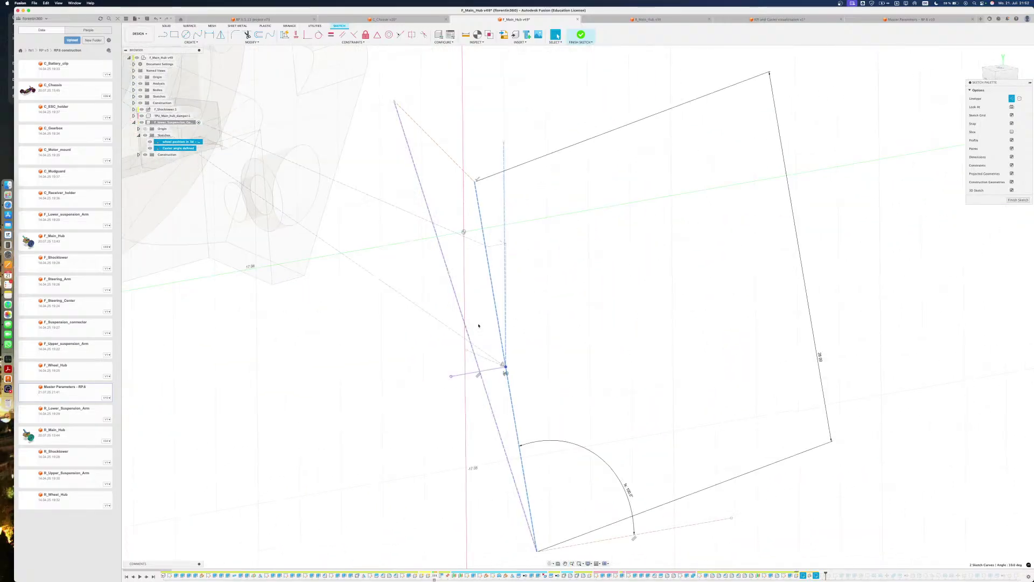
pyautogui.moveTo(544, 311)
pyautogui.keyDown('shift'); pyautogui.mouseDown(button='middle')
pyautogui.moveTo(519, 321)
pyautogui.moveTo(555, 321)
pyautogui.mouseUp(button='middle'); pyautogui.keyUp('shift')
pyautogui.scroll(5, 521, 329)
pyautogui.click(1003, 76)
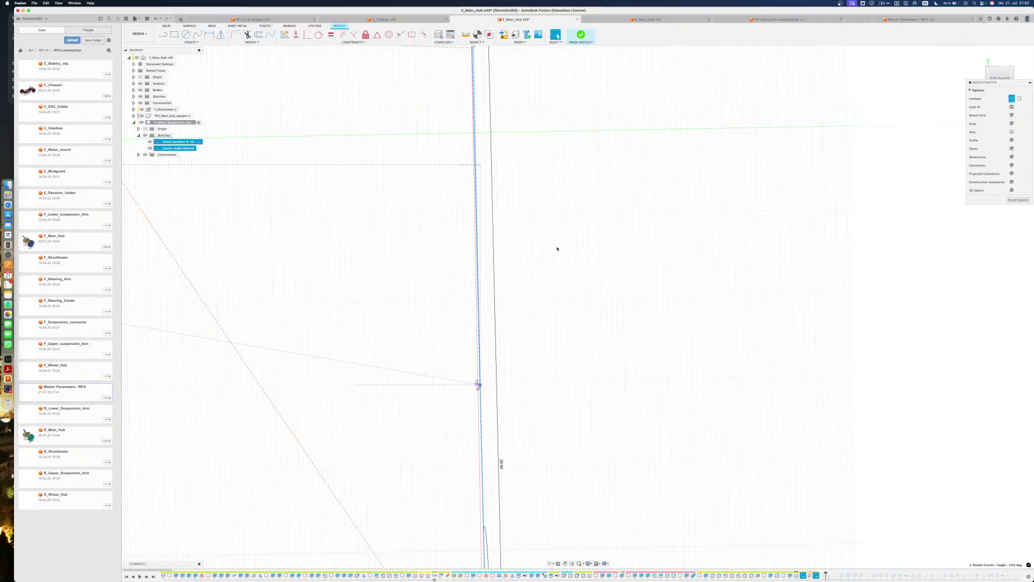
pyautogui.click(552, 247)
# Highlight the tilted caster line and the wheel position sketch's upright construction line in turn
pyautogui.scroll(3, 472, 185)
pyautogui.moveTo(478, 192)
pyautogui.keyDown('shift'); pyautogui.mouseDown(button='middle')
pyautogui.moveTo(492, 102)
pyautogui.moveTo(457, 96)
pyautogui.mouseUp(button='middle'); pyautogui.keyUp('shift')
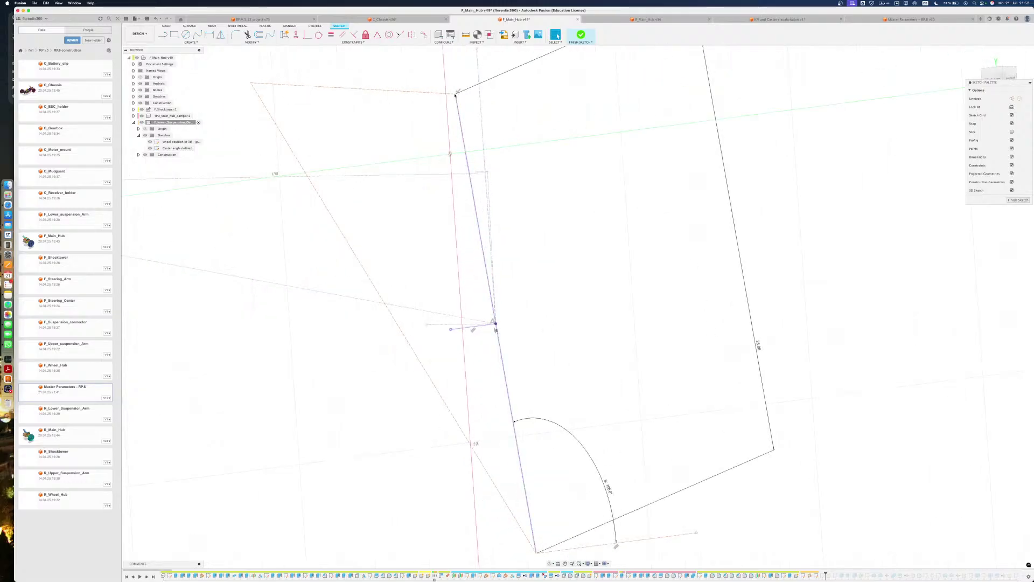
pyautogui.click(461, 97)
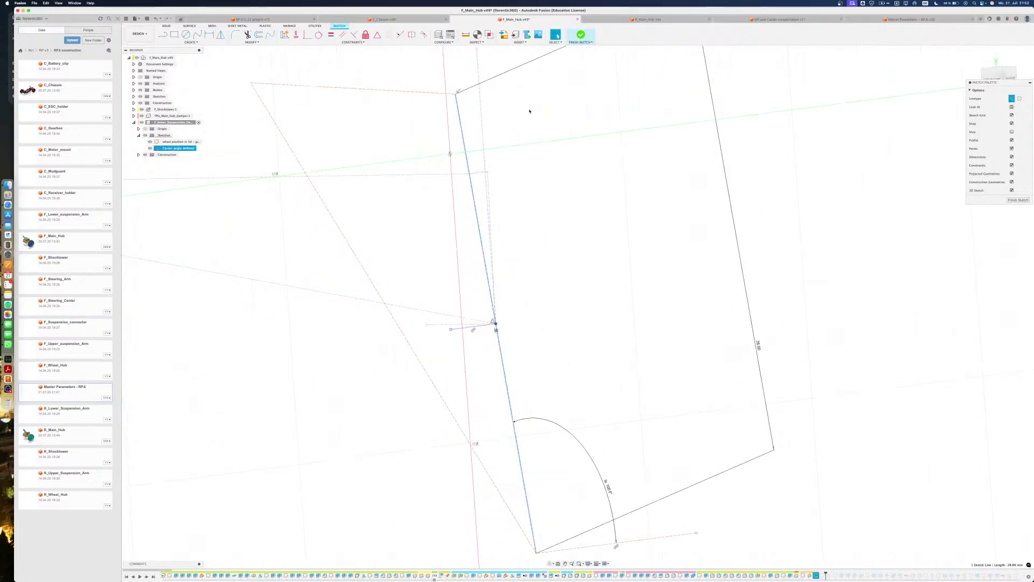
pyautogui.press('Escape')
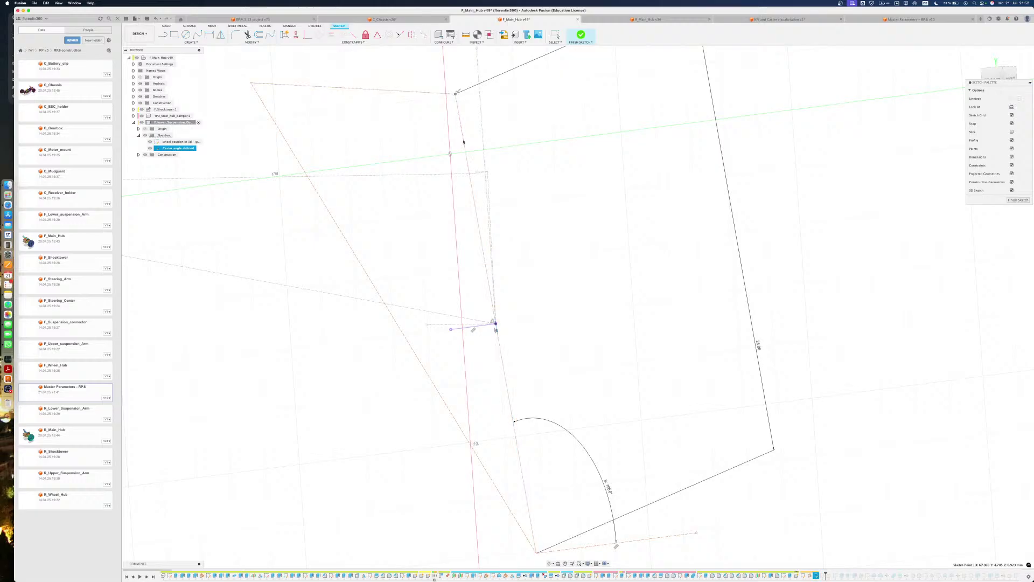
pyautogui.click(467, 152)
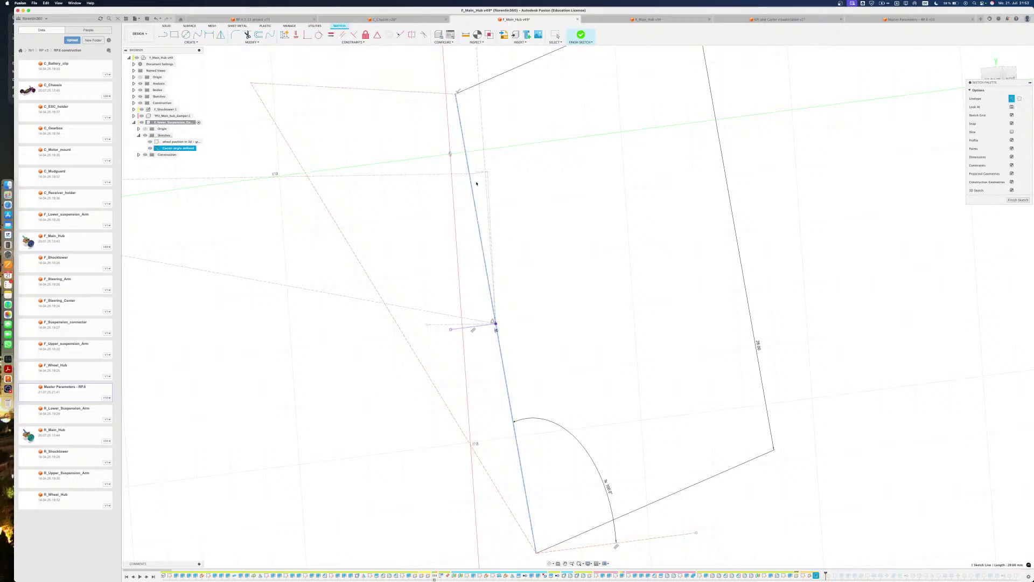
pyautogui.moveTo(543, 195)
pyautogui.keyDown('shift'); pyautogui.mouseDown(button='middle')
pyautogui.moveTo(548, 203)
pyautogui.moveTo(527, 204)
pyautogui.mouseUp(button='middle'); pyautogui.keyUp('shift')
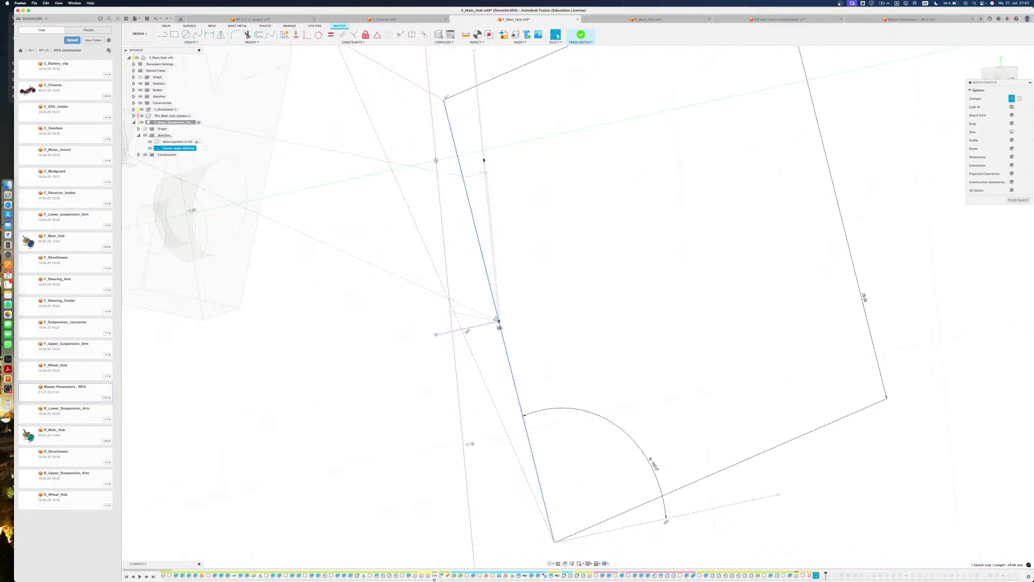
pyautogui.click(484, 160)
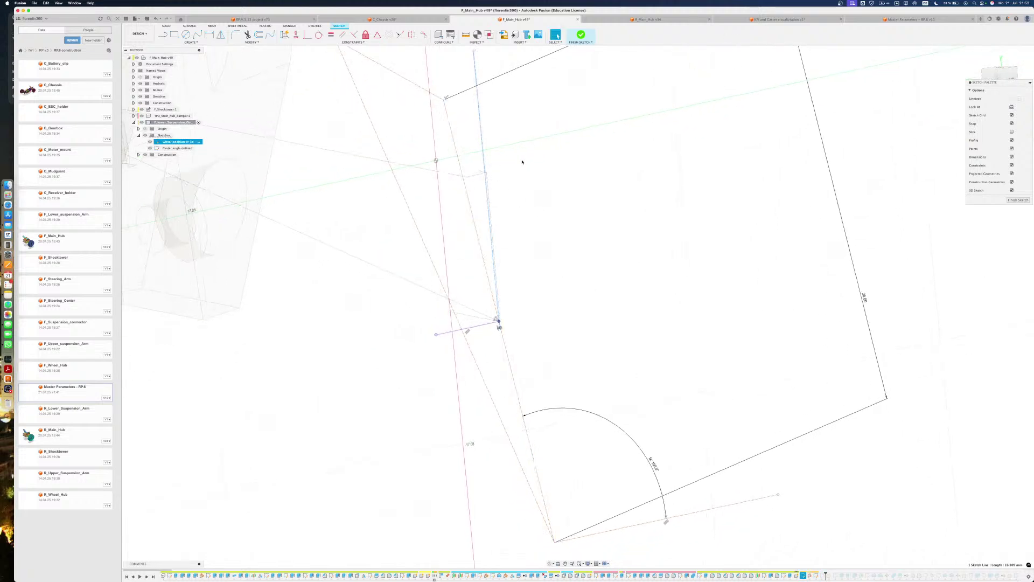
pyautogui.press('Escape')
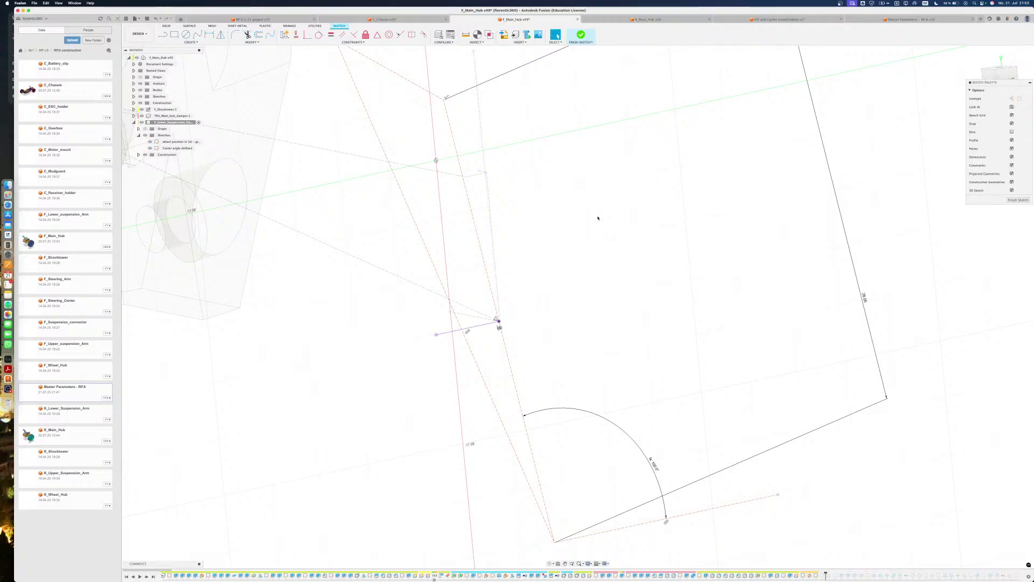
# Inspect the tilted caster line's upper endpoint and the construction line running down from it
pyautogui.moveTo(596, 215)
pyautogui.keyDown('shift'); pyautogui.mouseDown(button='middle')
pyautogui.moveTo(626, 212)
pyautogui.moveTo(614, 212)
pyautogui.mouseUp(button='middle'); pyautogui.keyUp('shift')
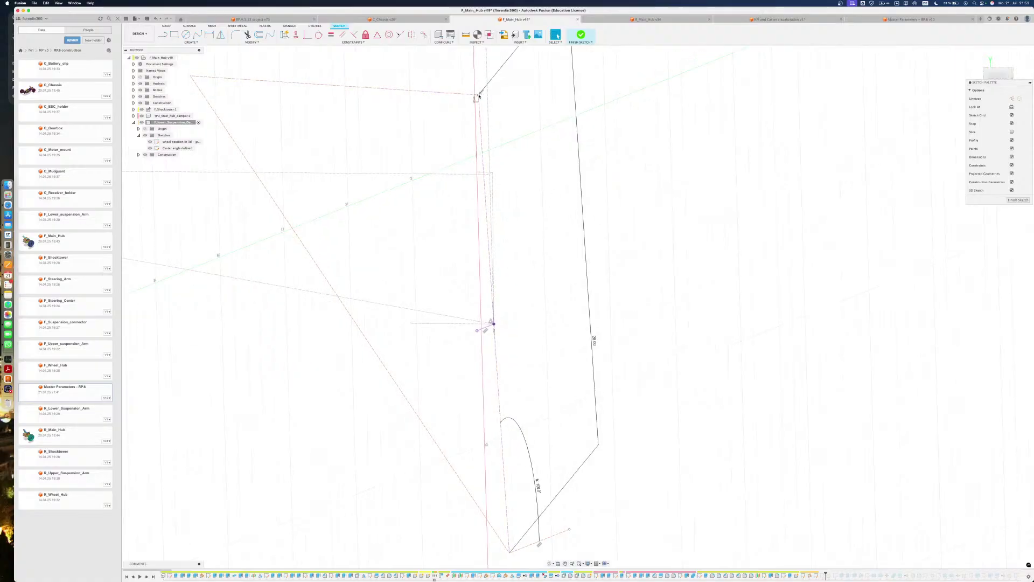
pyautogui.click(478, 97)
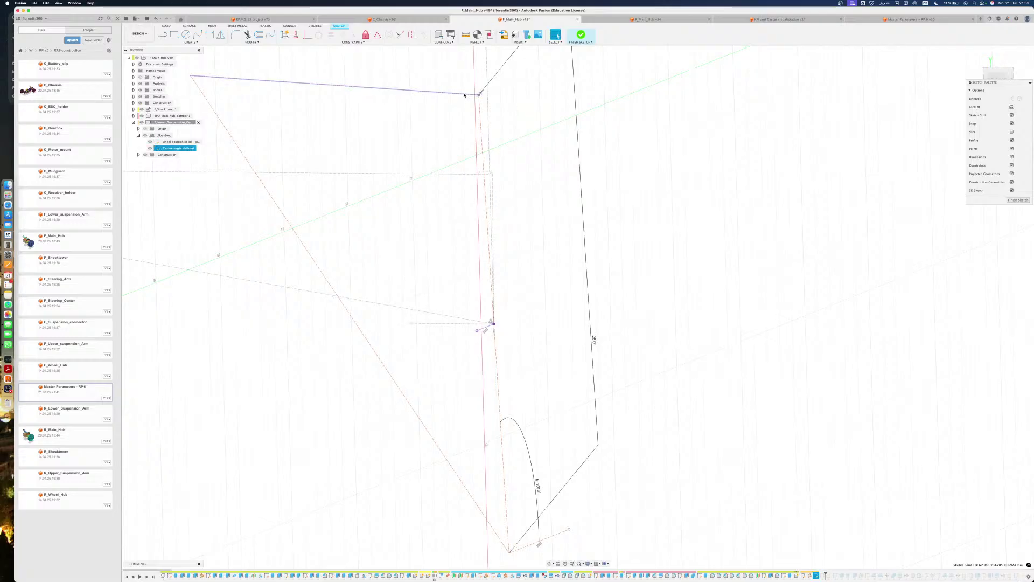
pyautogui.keyDown('shift'); pyautogui.moveTo(429, 96); pyautogui.dragTo(429, 96, button='middle'); pyautogui.keyUp('shift')
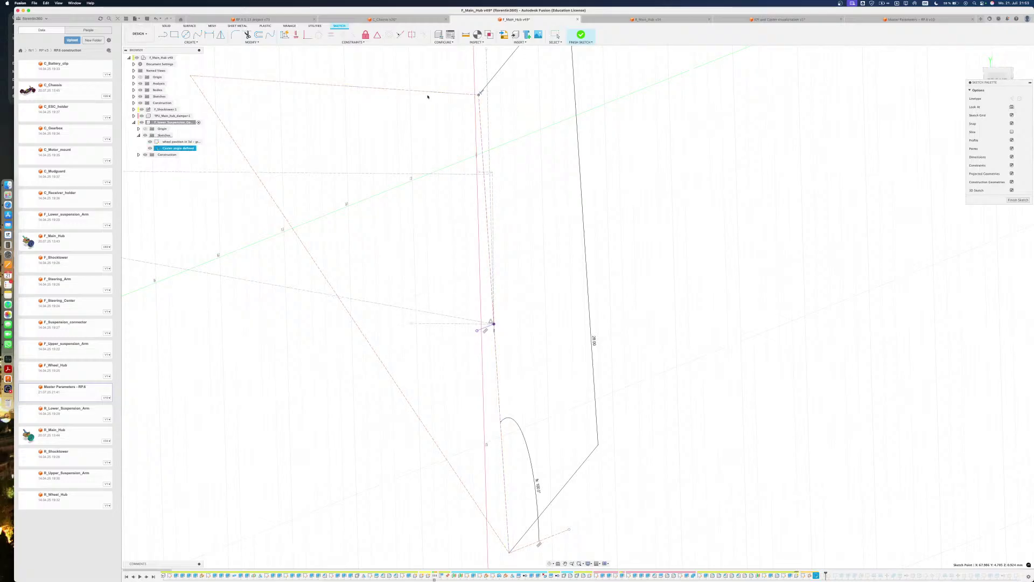
pyautogui.click(481, 109)
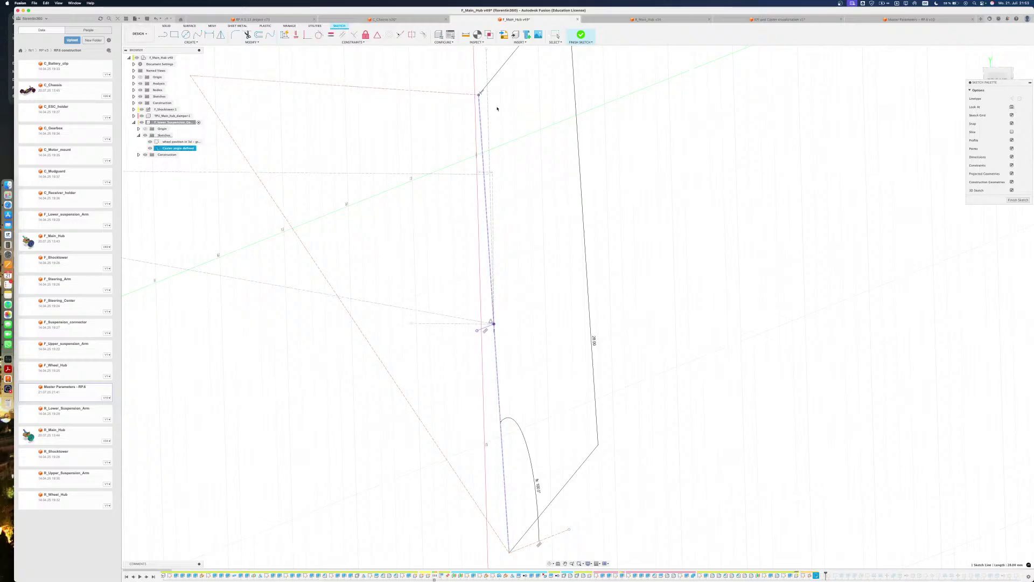
pyautogui.moveTo(629, 201)
pyautogui.keyDown('shift'); pyautogui.mouseDown(button='middle')
pyautogui.moveTo(590, 226)
pyautogui.moveTo(560, 227)
pyautogui.mouseUp(button='middle'); pyautogui.keyUp('shift')
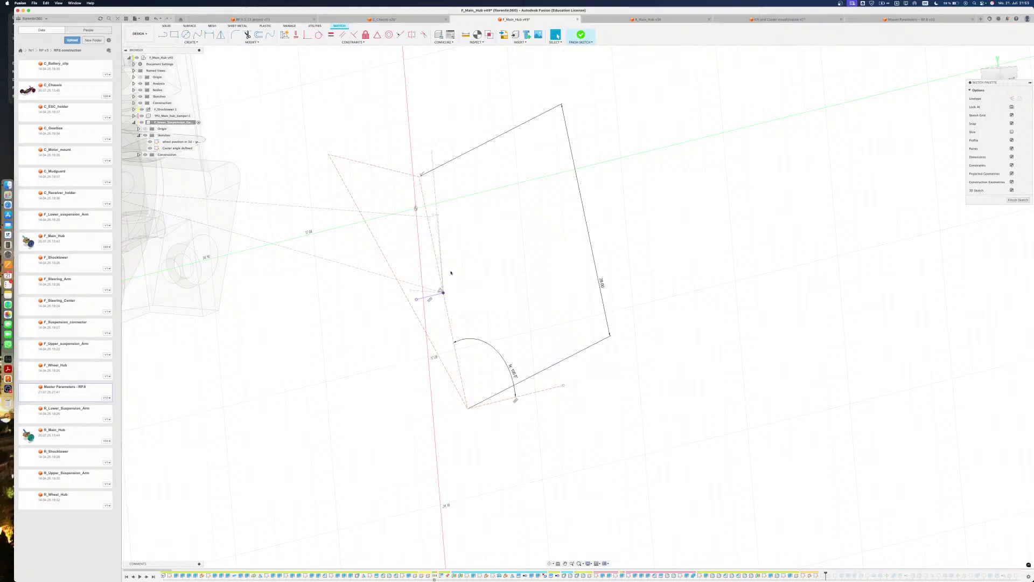
pyautogui.press('l')
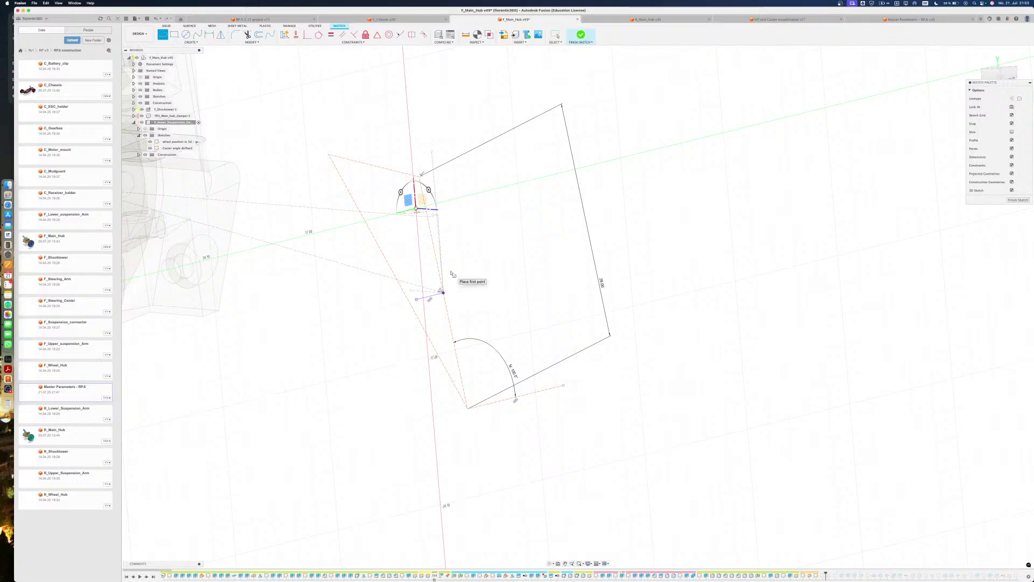
pyautogui.scroll(1, 435, 196)
pyautogui.moveTo(435, 197)
pyautogui.keyDown('shift'); pyautogui.mouseDown(button='middle')
pyautogui.moveTo(462, 188)
pyautogui.moveTo(430, 175)
pyautogui.mouseUp(button='middle'); pyautogui.keyUp('shift')
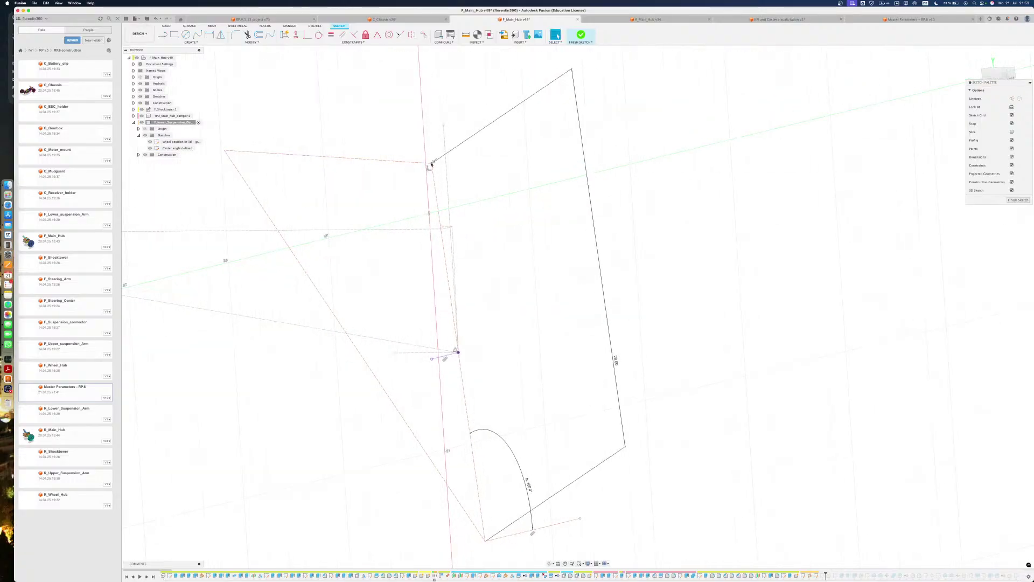
# Examine how the tilted caster line leans away from the upright construction line, viewing both from several directions
pyautogui.moveTo(431, 166); pyautogui.dragTo(471, 182)
pyautogui.click(496, 194)
pyautogui.keyDown('shift'); pyautogui.moveTo(496, 194); pyautogui.dragTo(508, 191, button='middle'); pyautogui.keyUp('shift')
pyautogui.click(1009, 74)
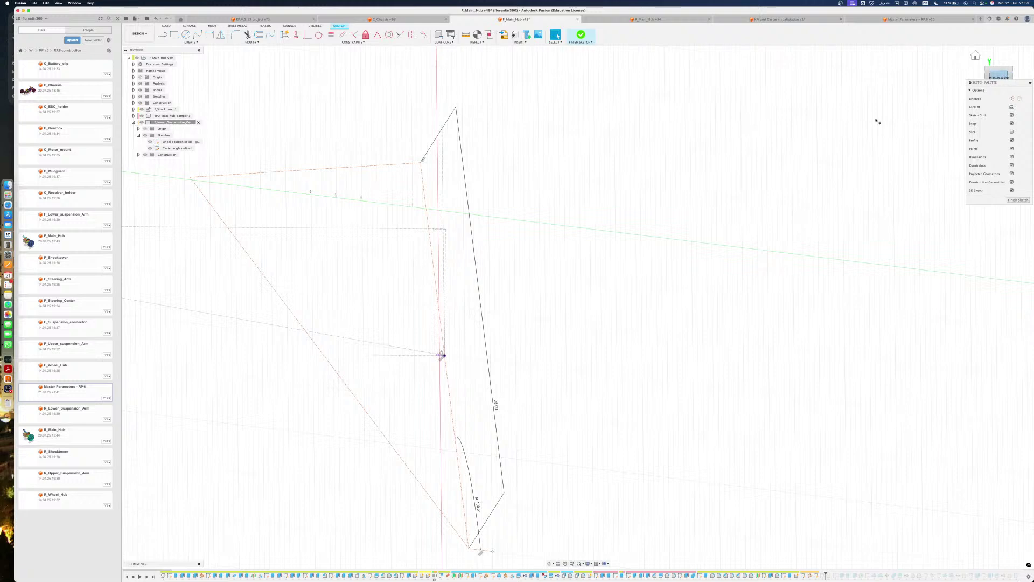
pyautogui.moveTo(521, 243)
pyautogui.keyDown('shift'); pyautogui.mouseDown(button='middle')
pyautogui.moveTo(445, 242)
pyautogui.moveTo(448, 254)
pyautogui.mouseUp(button='middle'); pyautogui.keyUp('shift')
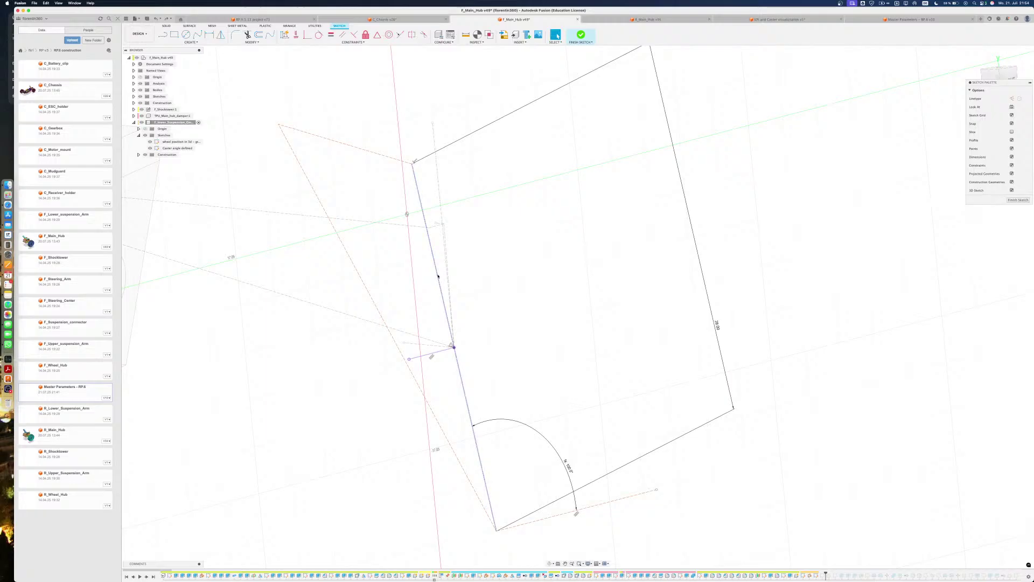
pyautogui.moveTo(438, 276)
pyautogui.keyDown('shift'); pyautogui.mouseDown(button='middle')
pyautogui.moveTo(439, 301)
pyautogui.moveTo(437, 282)
pyautogui.mouseUp(button='middle'); pyautogui.keyUp('shift')
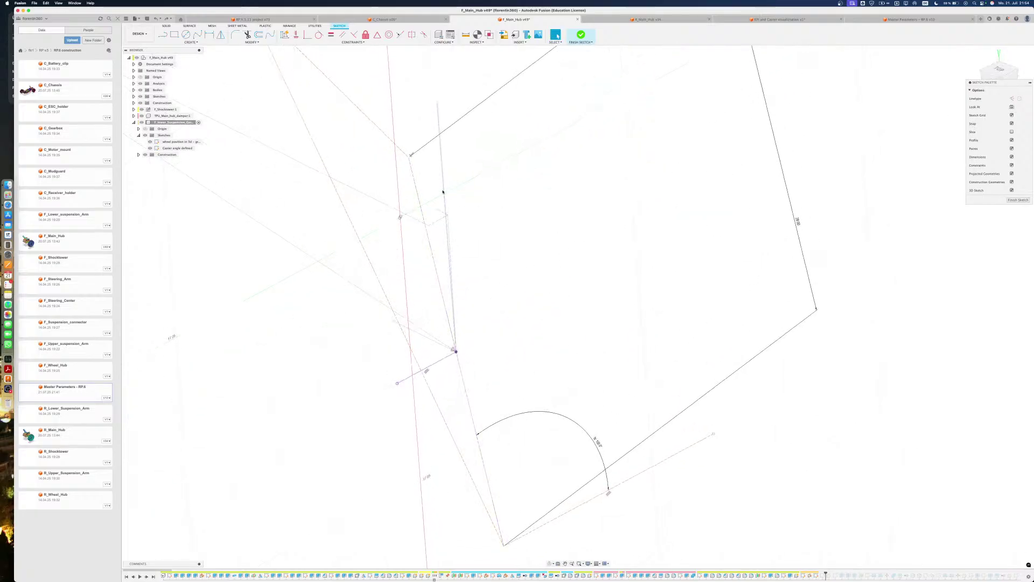
pyautogui.click(445, 201)
pyautogui.click(454, 215)
pyautogui.moveTo(495, 166)
pyautogui.keyDown('shift'); pyautogui.mouseDown(button='middle')
pyautogui.moveTo(501, 156)
pyautogui.moveTo(487, 156)
pyautogui.moveTo(502, 157)
pyautogui.mouseUp(button='middle'); pyautogui.keyUp('shift')
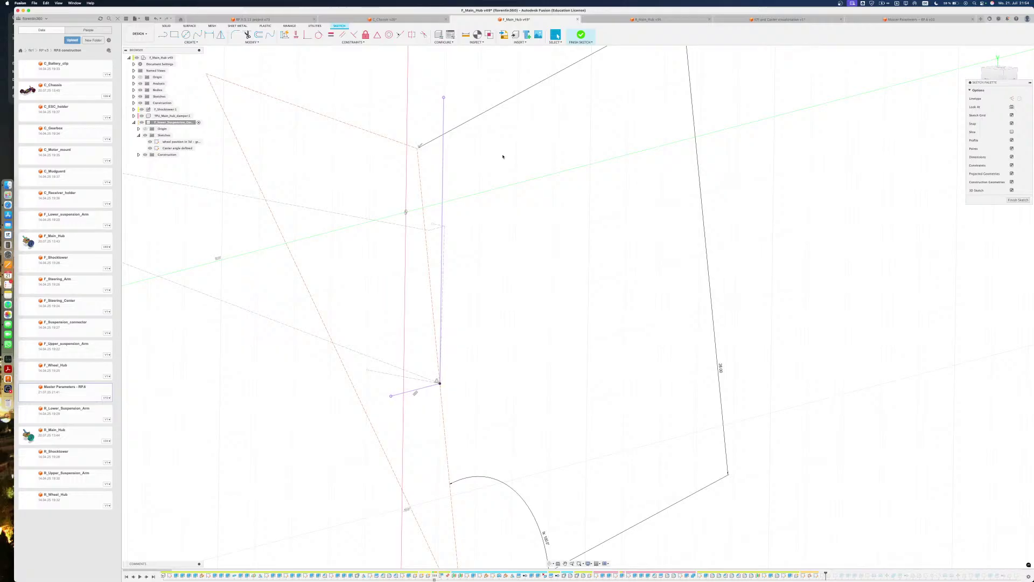
# Draw a short line from the upright construction line to the caster line's upper endpoint
pyautogui.press('l')
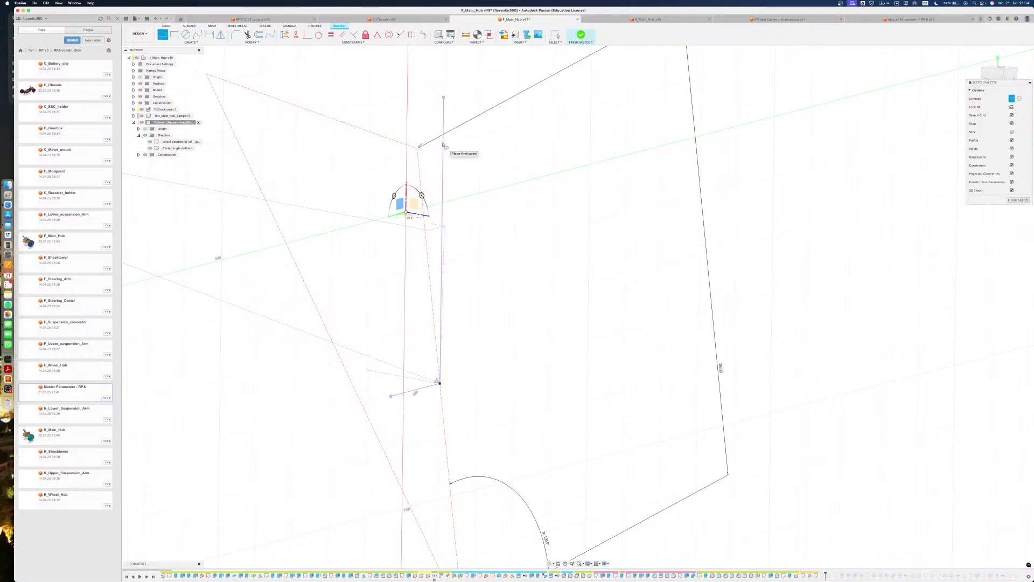
pyautogui.click(444, 146)
pyautogui.click(418, 148)
pyautogui.press('Escape')
# Constrain the new short line parallel to the wheel position sketch's short line at the wheel center
pyautogui.click(433, 147)
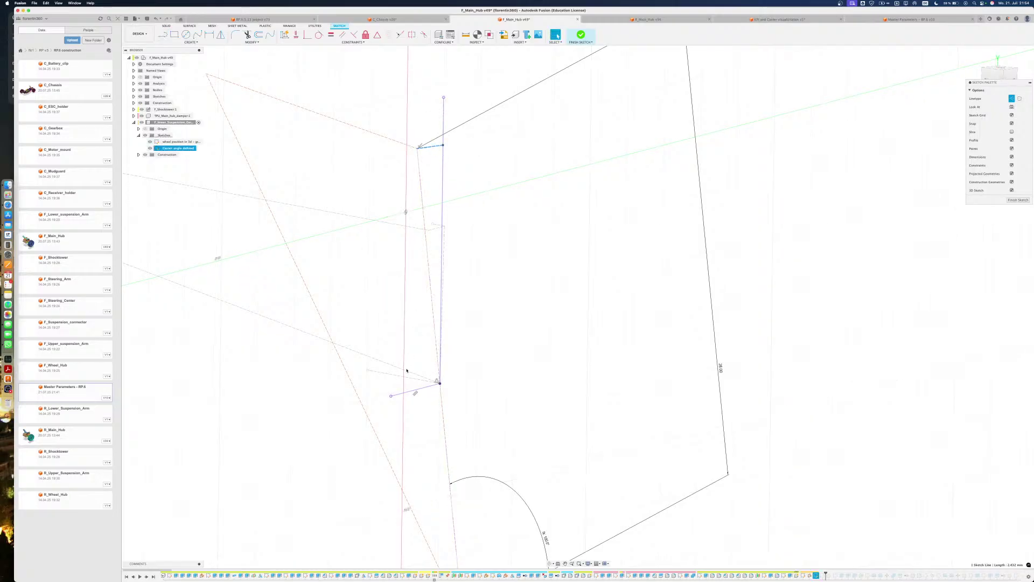
pyautogui.keyDown('shift'); pyautogui.click(426, 388); pyautogui.keyUp('shift')
pyautogui.click(343, 35)
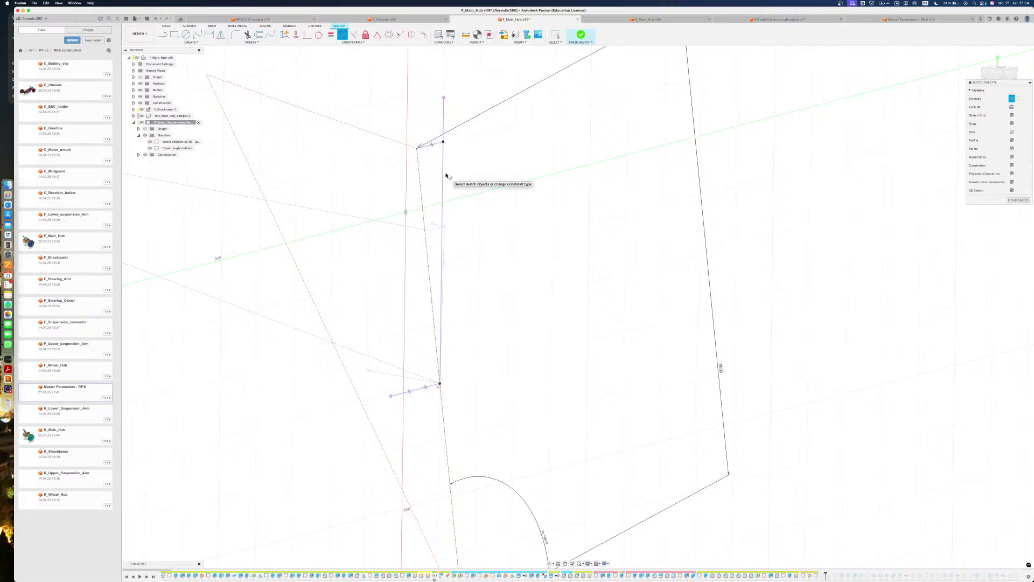
pyautogui.scroll(-1, 446, 176)
pyautogui.press('Escape')
# Check the new short line against the parallel line at the wheel center and the upright construction line
pyautogui.scroll(-5, 447, 176)
pyautogui.moveTo(473, 210)
pyautogui.keyDown('shift'); pyautogui.mouseDown(button='middle')
pyautogui.moveTo(469, 167)
pyautogui.moveTo(446, 225)
pyautogui.mouseUp(button='middle'); pyautogui.keyUp('shift')
pyautogui.click(435, 228)
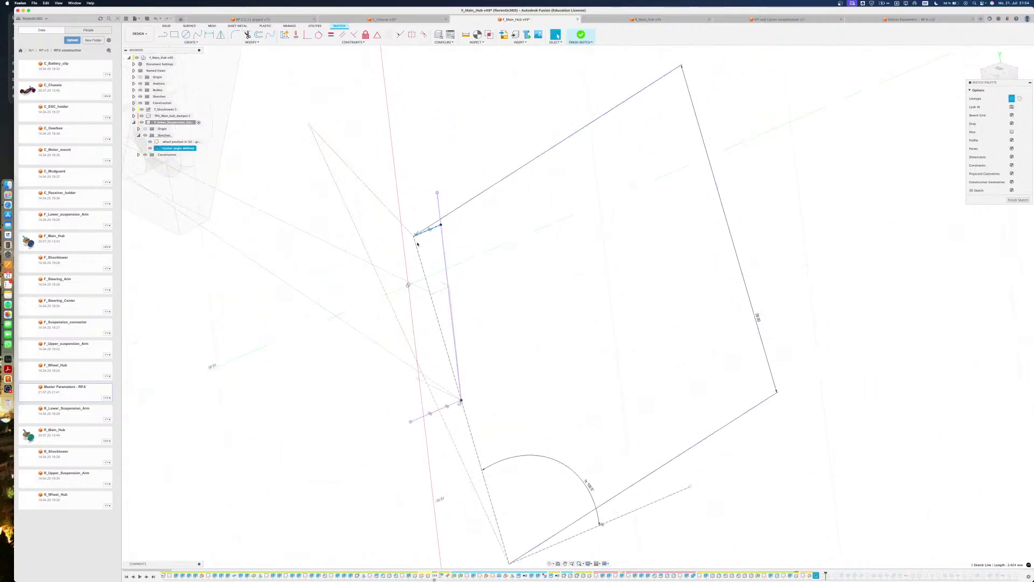
pyautogui.click(441, 411)
pyautogui.click(445, 261)
pyautogui.scroll(1, 406, 189)
pyautogui.click(491, 207)
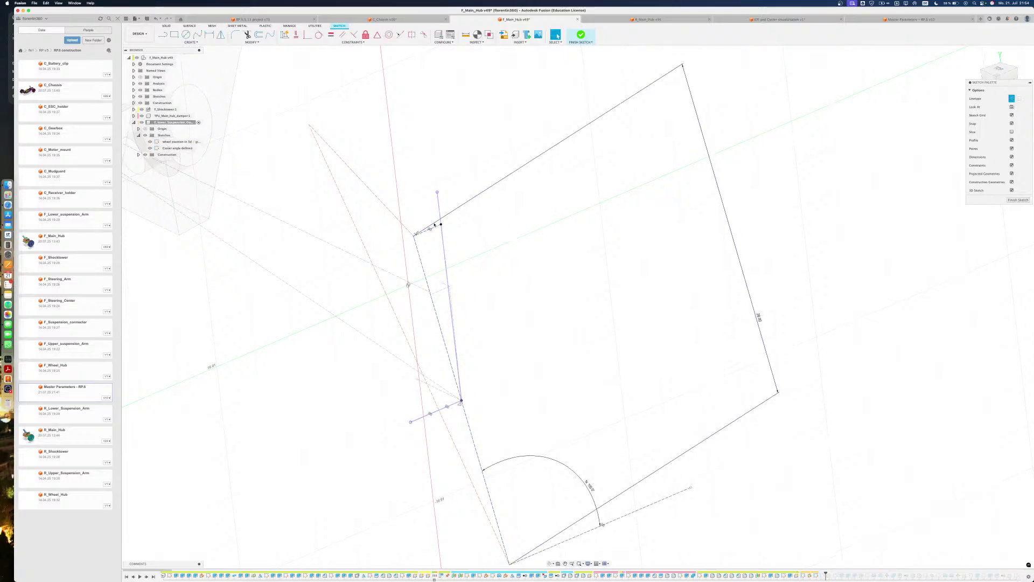
pyautogui.click(438, 203)
pyautogui.click(497, 281)
# Make the triangle's upper construction line perpendicular to the new short line and try the same constraint against the caster line
pyautogui.moveTo(391, 264)
pyautogui.keyDown('shift'); pyautogui.mouseDown(button='middle')
pyautogui.moveTo(395, 248)
pyautogui.moveTo(408, 245)
pyautogui.moveTo(413, 256)
pyautogui.moveTo(439, 229)
pyautogui.moveTo(431, 256)
pyautogui.moveTo(412, 249)
pyautogui.moveTo(452, 222)
pyautogui.mouseUp(button='middle'); pyautogui.keyUp('shift')
pyautogui.click(438, 221)
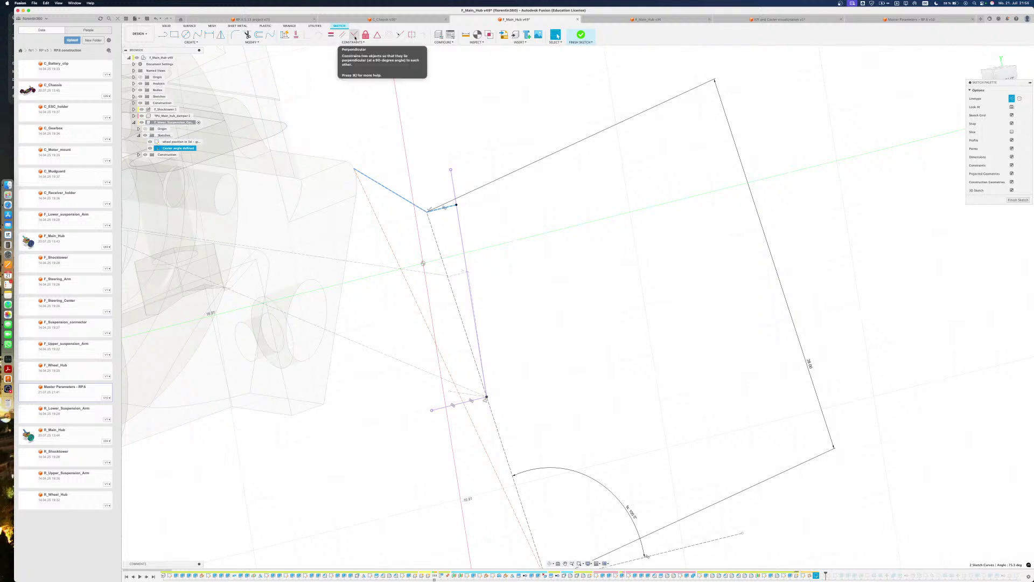
pyautogui.click(353, 35)
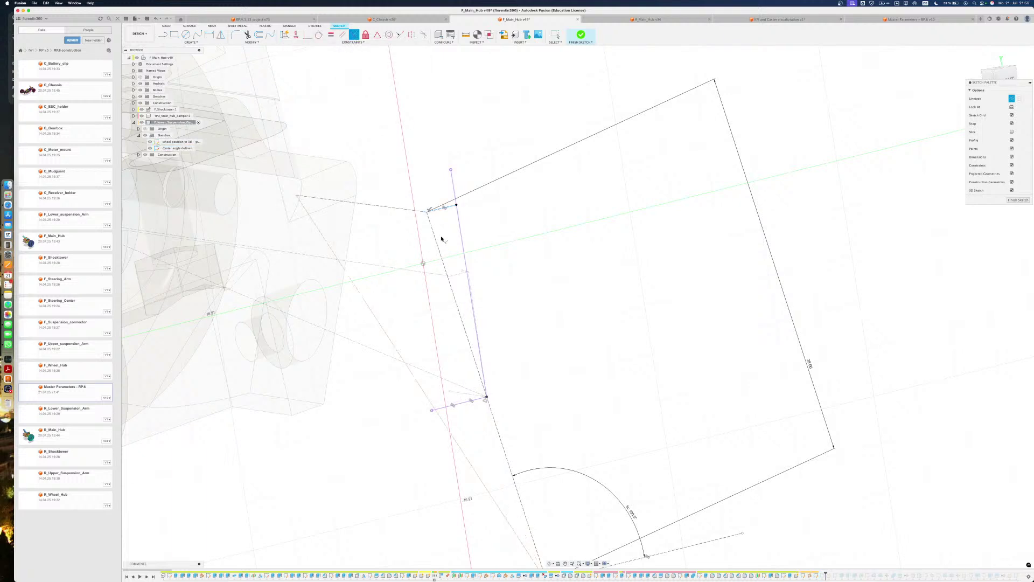
pyautogui.keyDown('shift'); pyautogui.moveTo(437, 237); pyautogui.dragTo(459, 231, button='middle'); pyautogui.keyUp('shift')
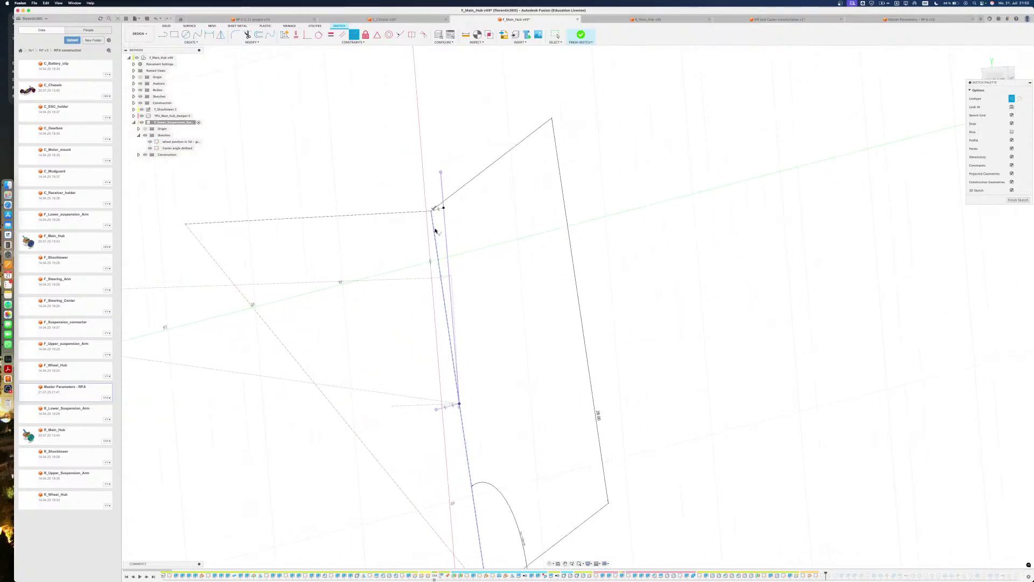
pyautogui.click(415, 212)
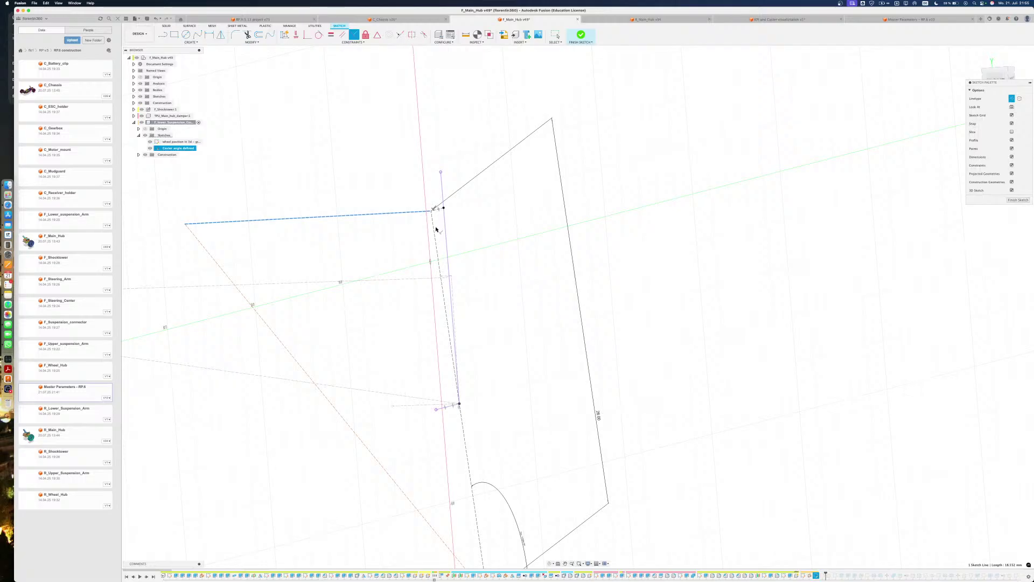
pyautogui.click(433, 228)
# Move the triangle's free upper corner closer to the caster line
pyautogui.scroll(-3, 430, 263)
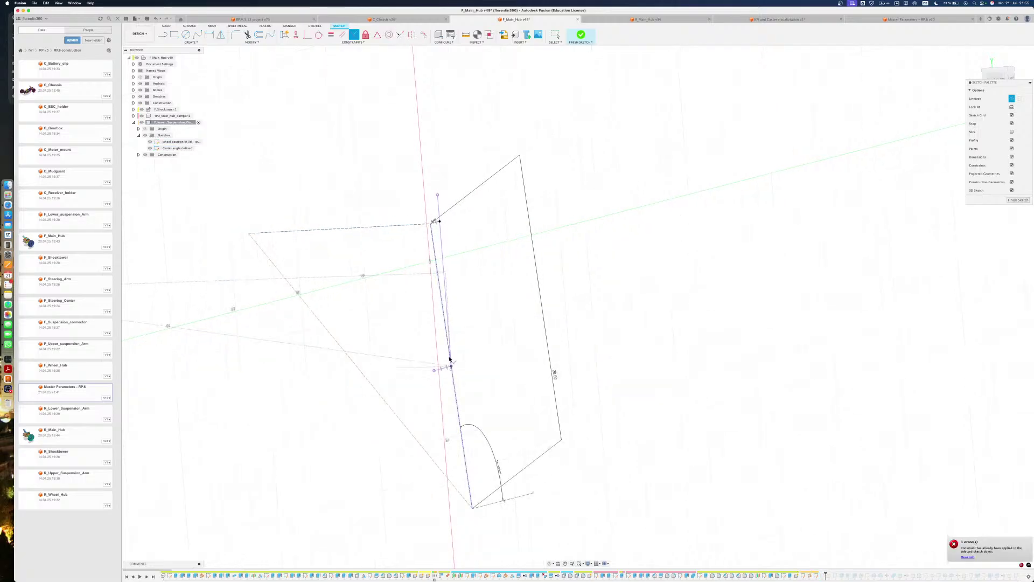
pyautogui.moveTo(404, 341)
pyautogui.keyDown('shift'); pyautogui.mouseDown(button='middle')
pyautogui.moveTo(343, 310)
pyautogui.moveTo(362, 317)
pyautogui.mouseUp(button='middle'); pyautogui.keyUp('shift')
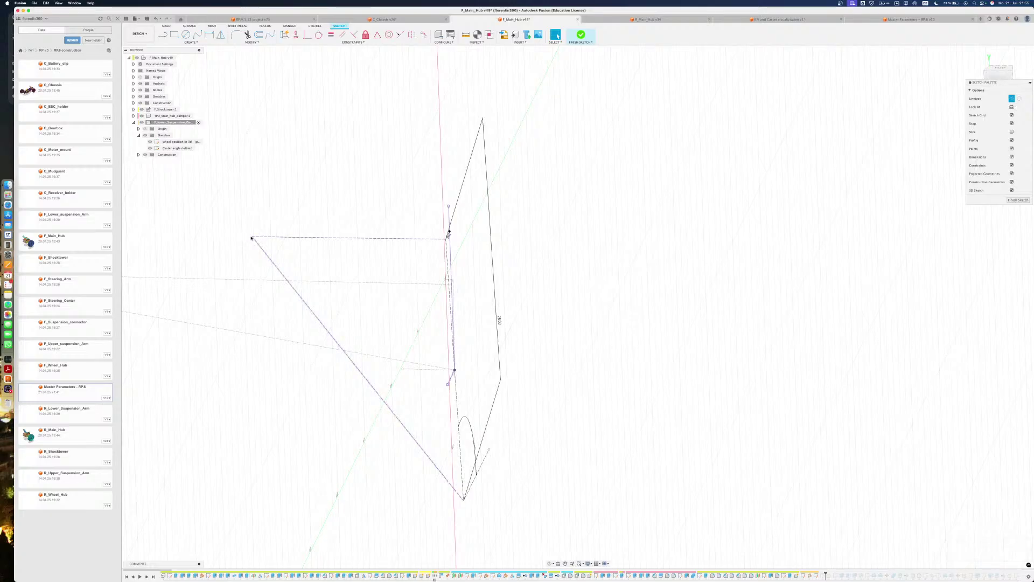
pyautogui.moveTo(252, 237)
pyautogui.mouseDown()
pyautogui.moveTo(420, 251)
pyautogui.moveTo(415, 243)
pyautogui.moveTo(307, 251)
pyautogui.moveTo(350, 254)
pyautogui.mouseUp()
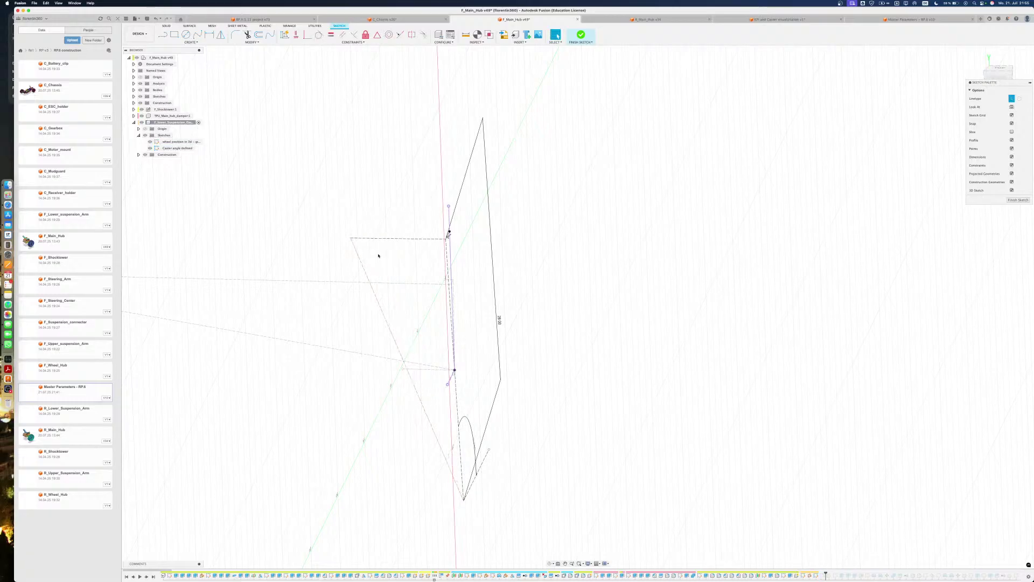
# Dimension the angle between the triangle's long side and the caster line with the parameter KPI_Front_Ref
pyautogui.click(364, 261)
pyautogui.press('d')
pyautogui.click(447, 264)
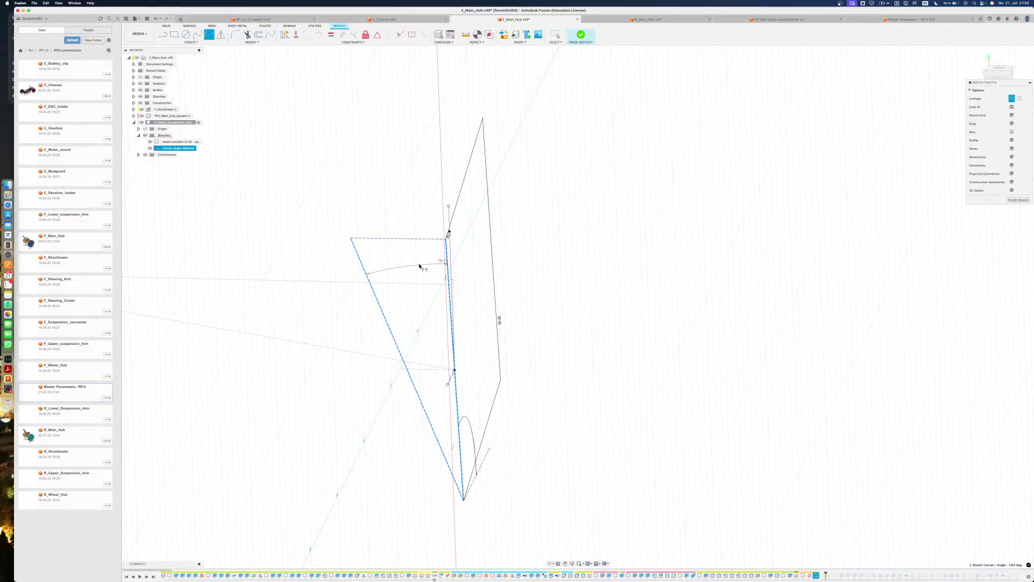
pyautogui.click(422, 274)
pyautogui.write('K')
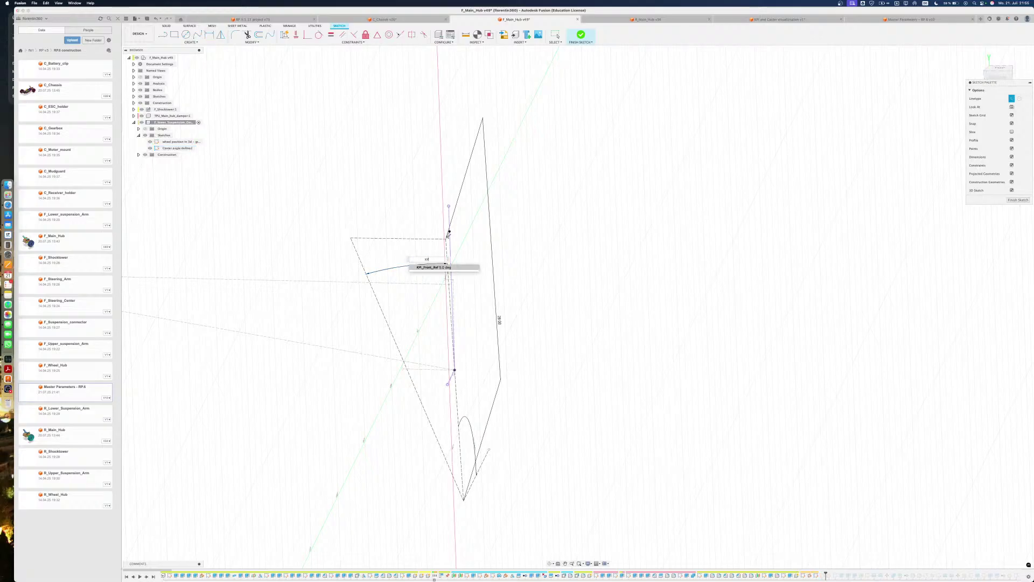
pyautogui.write('PI')
pyautogui.press('Return')
pyautogui.press('Return')
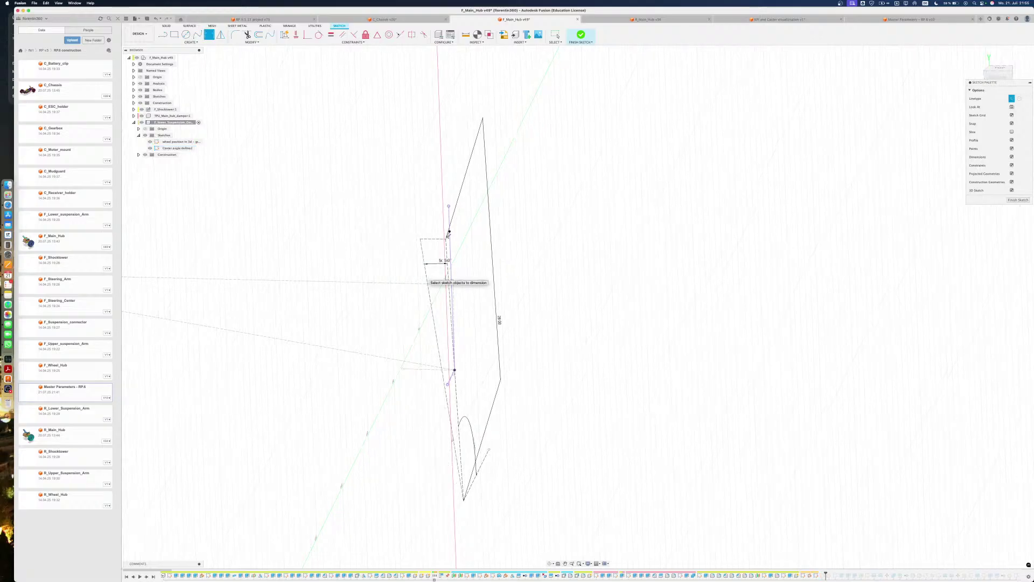
# Inspect the KPI triangle and the caster line's 28 mm dimension from several directions
pyautogui.keyDown('shift'); pyautogui.moveTo(443, 271); pyautogui.dragTo(433, 258, button='middle'); pyautogui.keyUp('shift')
pyautogui.click(433, 237)
pyautogui.click(557, 334)
pyautogui.moveTo(566, 344)
pyautogui.keyDown('shift'); pyautogui.mouseDown(button='middle')
pyautogui.moveTo(593, 349)
pyautogui.moveTo(577, 391)
pyautogui.mouseUp(button='middle'); pyautogui.keyUp('shift')
pyautogui.click(584, 402)
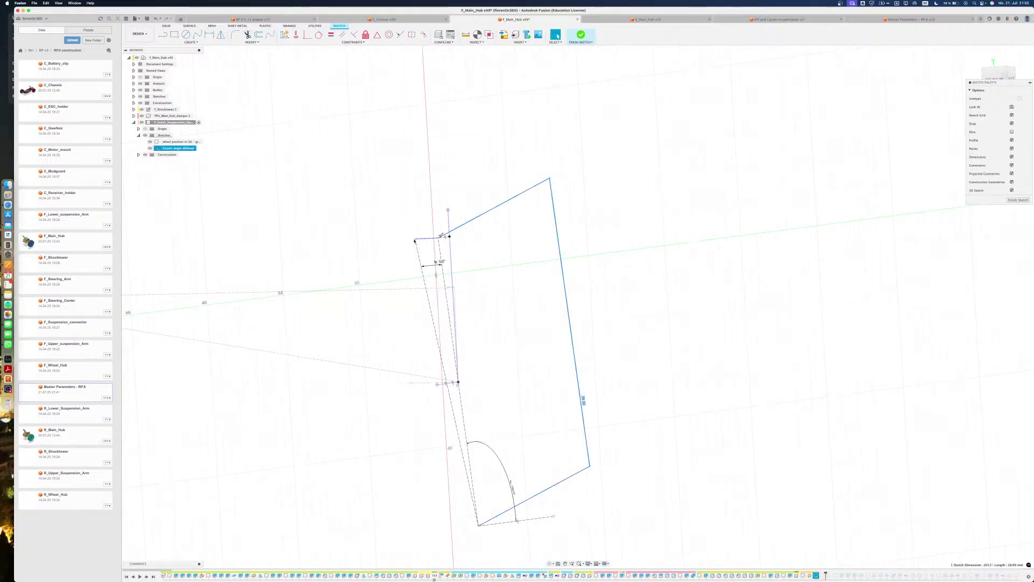
pyautogui.click(502, 343)
pyautogui.keyDown('shift'); pyautogui.moveTo(491, 340); pyautogui.dragTo(498, 371, button='middle'); pyautogui.keyUp('shift')
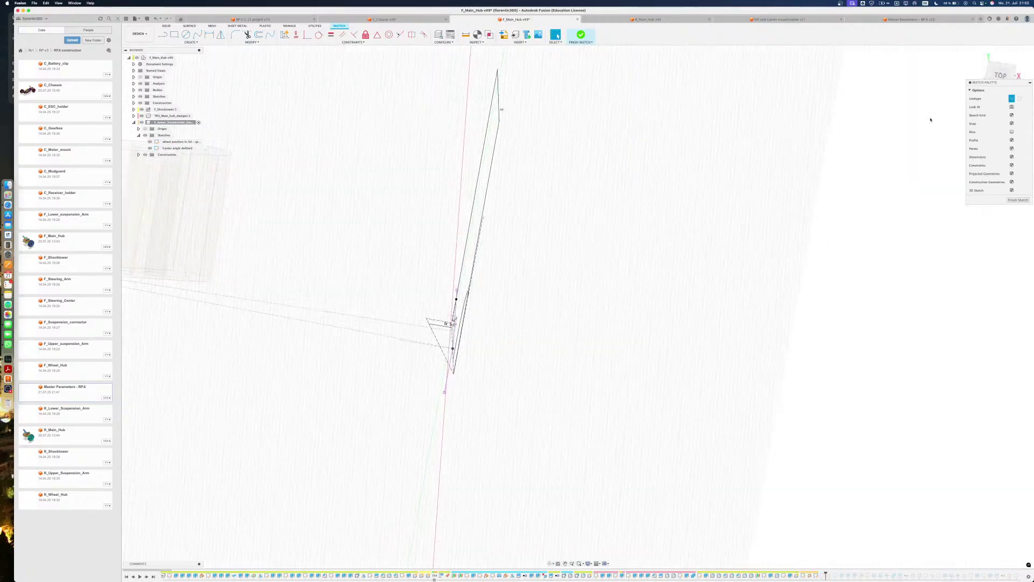
# Compare the KPI line with the wheel position sketch's upright construction line
pyautogui.moveTo(454, 321)
pyautogui.keyDown('shift'); pyautogui.mouseDown(button='middle')
pyautogui.moveTo(448, 308)
pyautogui.moveTo(471, 371)
pyautogui.moveTo(415, 264)
pyautogui.mouseUp(button='middle'); pyautogui.keyUp('shift')
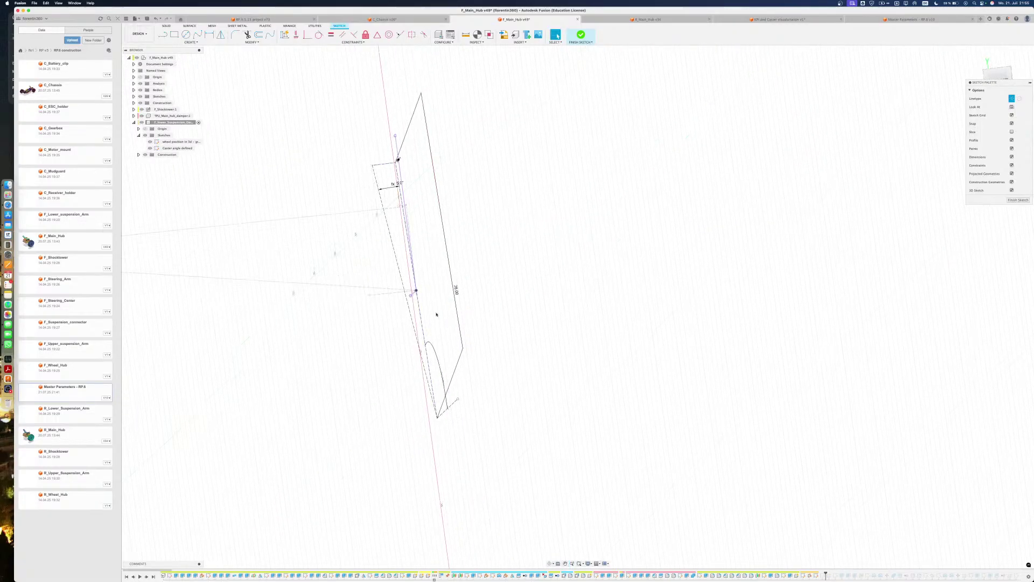
pyautogui.keyDown('shift'); pyautogui.moveTo(408, 215); pyautogui.dragTo(384, 148, button='middle'); pyautogui.keyUp('shift')
pyautogui.click(389, 145)
pyautogui.keyDown('shift'); pyautogui.moveTo(406, 302); pyautogui.dragTo(403, 299, button='middle'); pyautogui.keyUp('shift')
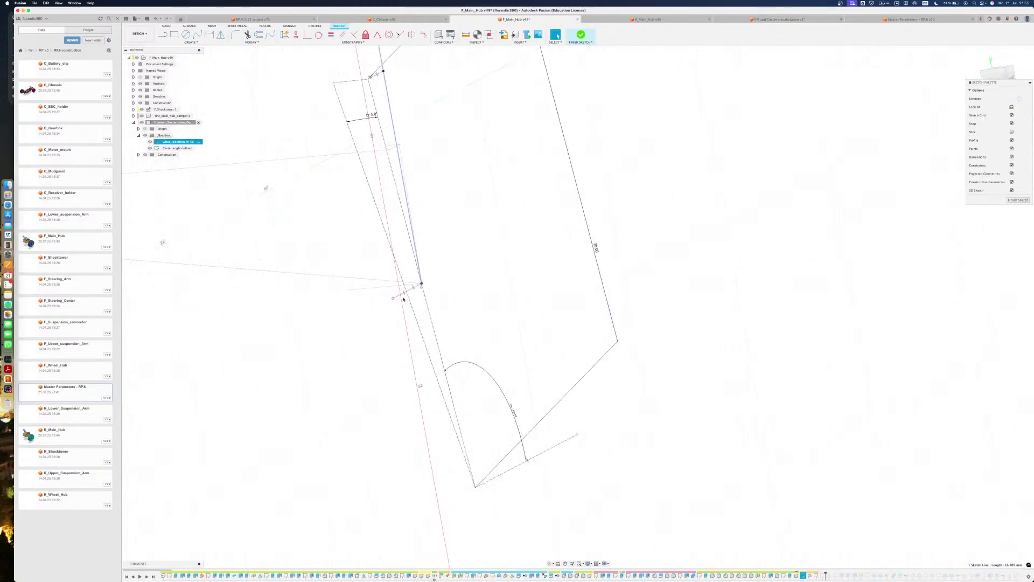
pyautogui.click(405, 323)
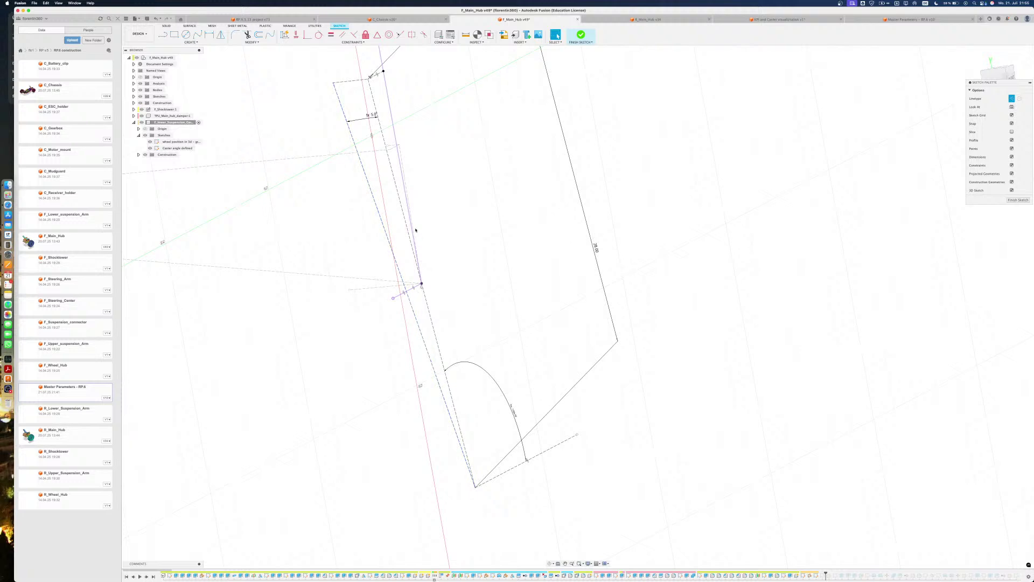
pyautogui.click(393, 125)
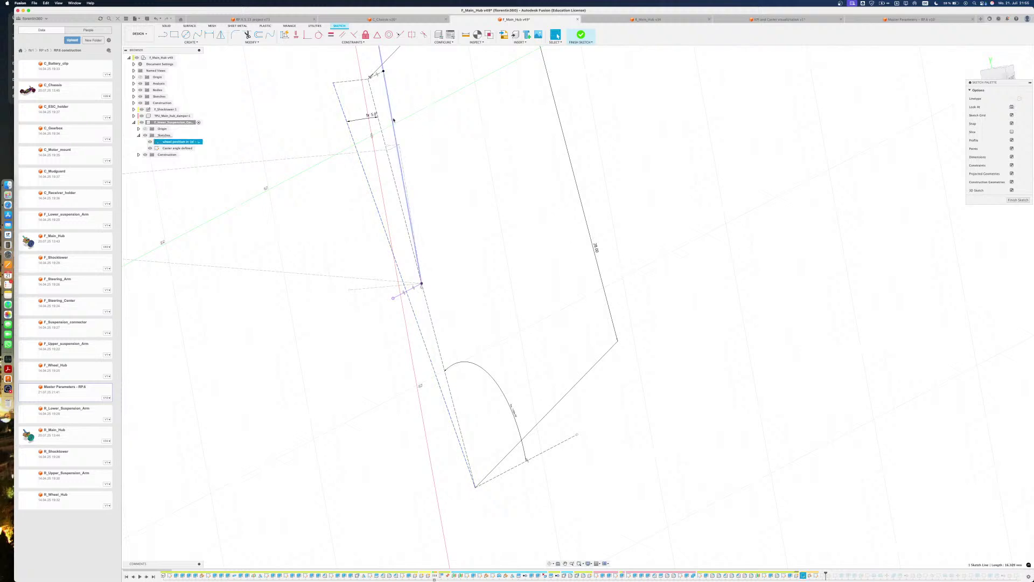
pyautogui.click(424, 139)
# Hide the wheel position sketch and toggle the construction linetype of the caster sketch's upright reference line
pyautogui.click(150, 142)
pyautogui.click(391, 113)
pyautogui.press('x')
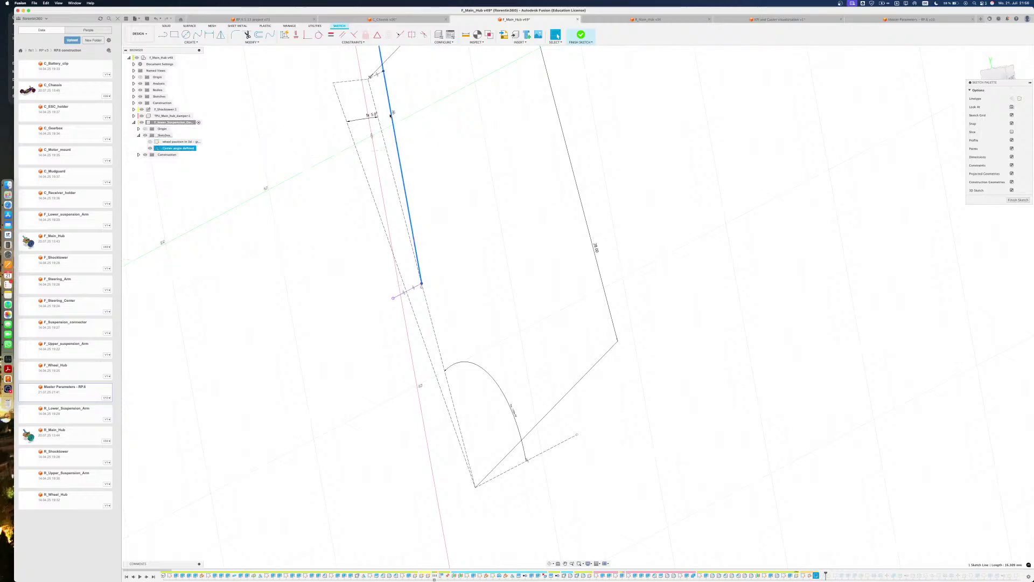
# Convert the caster line and the triangle's upper line from construction to normal lines and finish the sketch
pyautogui.click(364, 346)
pyautogui.click(394, 180)
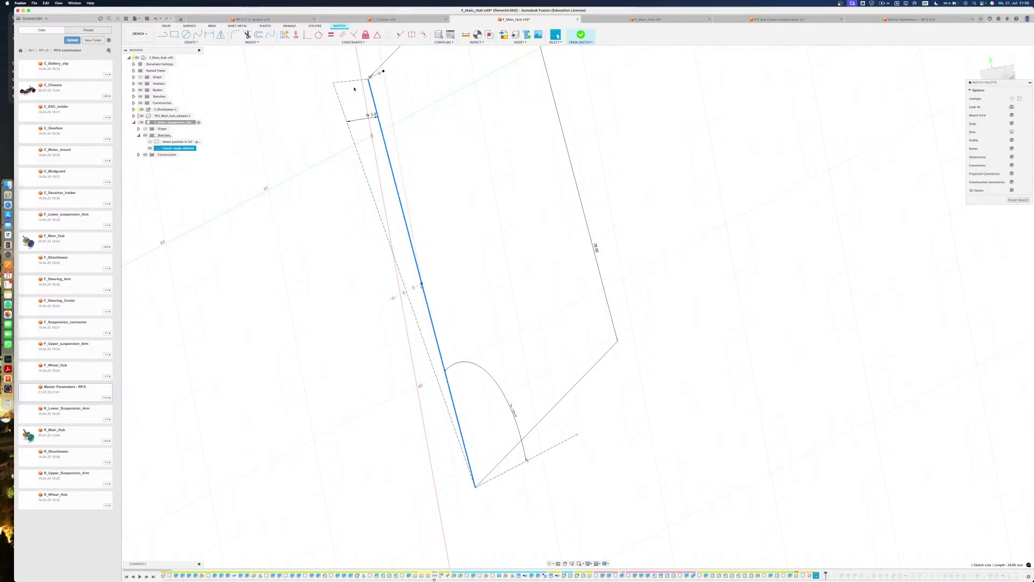
pyautogui.click(355, 81)
pyautogui.press('x')
pyautogui.click(472, 143)
pyautogui.scroll(-2, 402, 219)
pyautogui.moveTo(450, 251)
pyautogui.mouseDown(button='middle')
pyautogui.moveTo(441, 284)
pyautogui.moveTo(457, 307)
pyautogui.mouseUp(button='middle')
pyautogui.click(349, 154)
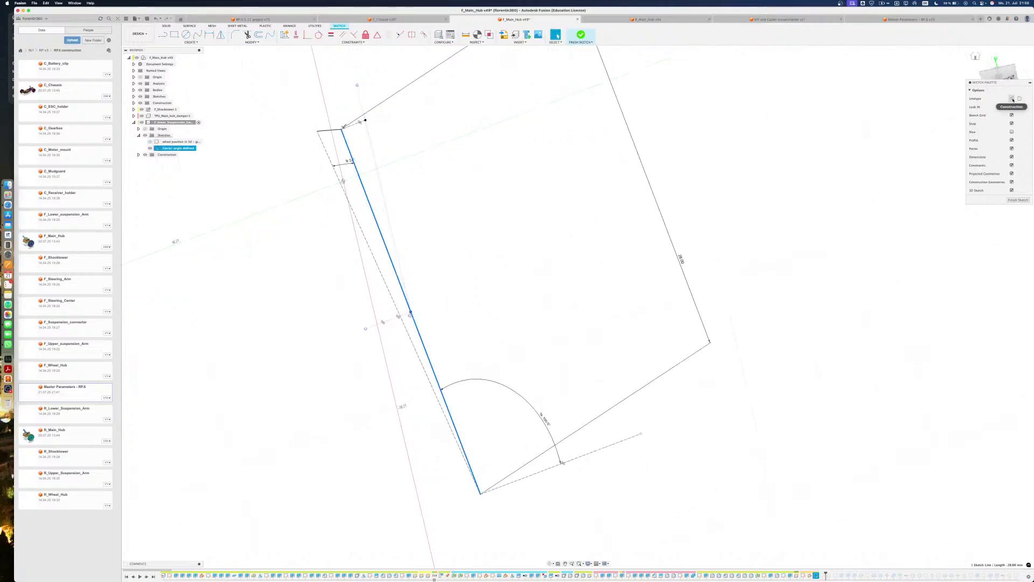
pyautogui.click(740, 199)
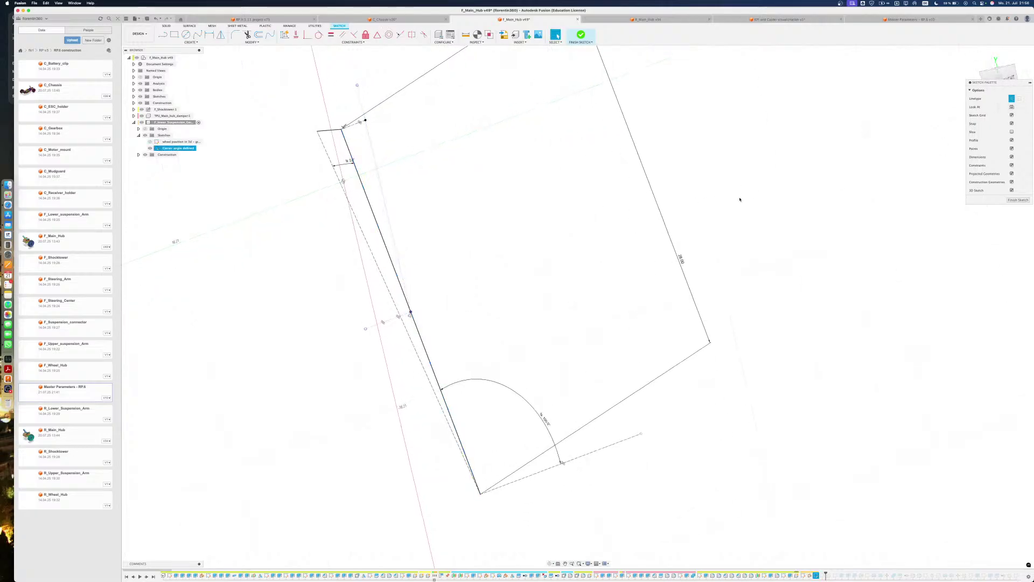
pyautogui.click(580, 35)
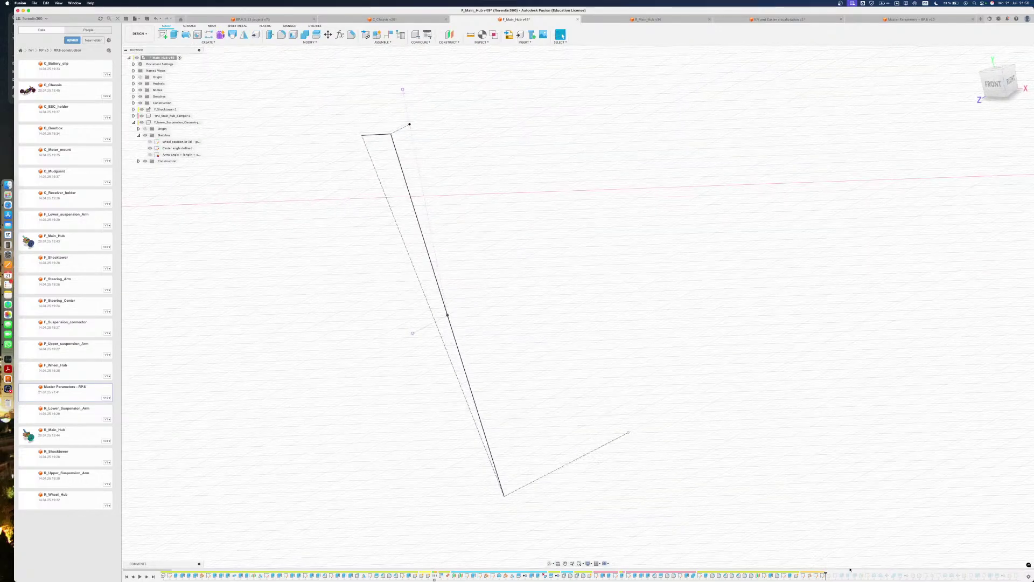
# Roll the timeline forward past the wheel hub feature and back again
pyautogui.moveTo(824, 572); pyautogui.dragTo(838, 574)
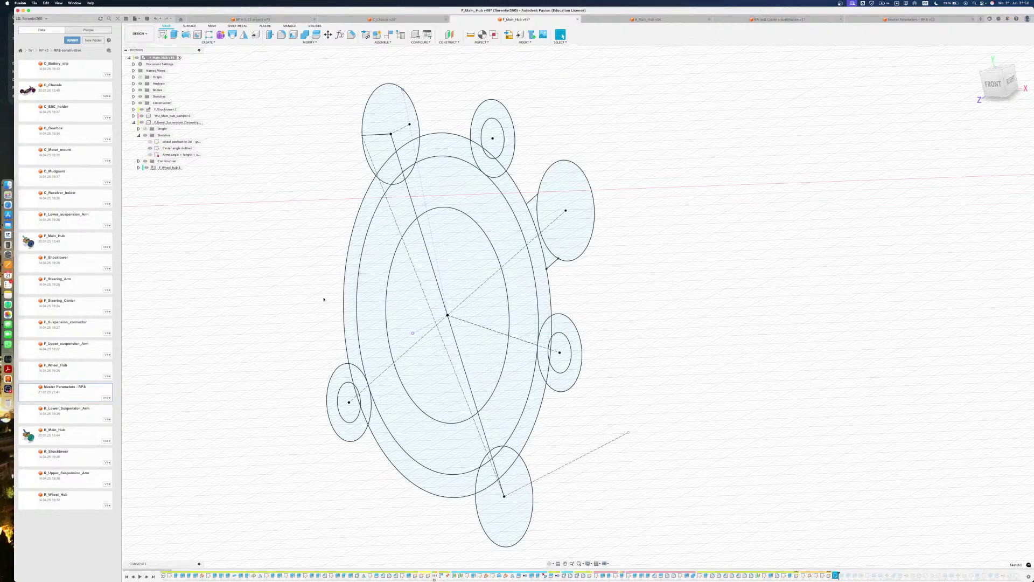
pyautogui.click(363, 332)
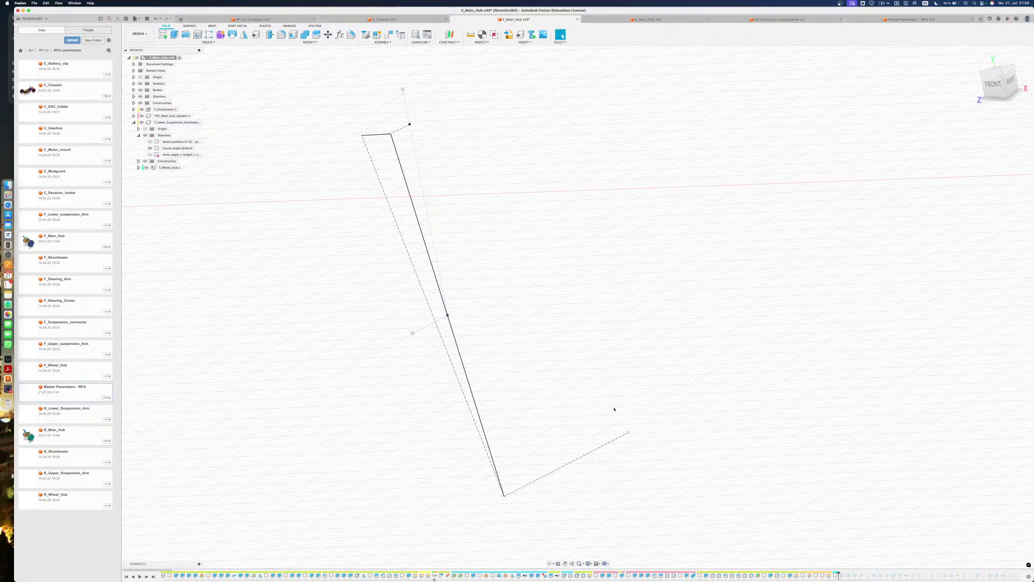
pyautogui.moveTo(839, 574); pyautogui.dragTo(825, 574)
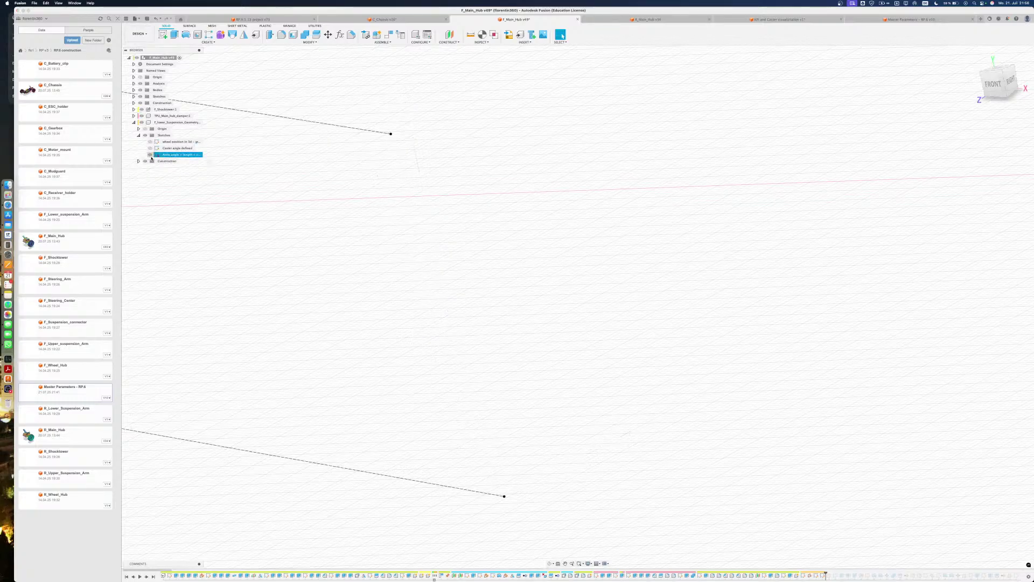
# Open the arms angle and length sketch for editing
pyautogui.rightClick(202, 156)
pyautogui.click(200, 156)
pyautogui.click(199, 156)
pyautogui.click(300, 256)
pyautogui.doubleClick(819, 575)
pyautogui.moveTo(509, 404)
pyautogui.keyDown('shift'); pyautogui.mouseDown(button='middle')
pyautogui.moveTo(557, 363)
pyautogui.moveTo(581, 306)
pyautogui.moveTo(508, 390)
pyautogui.mouseUp(button='middle'); pyautogui.keyUp('shift')
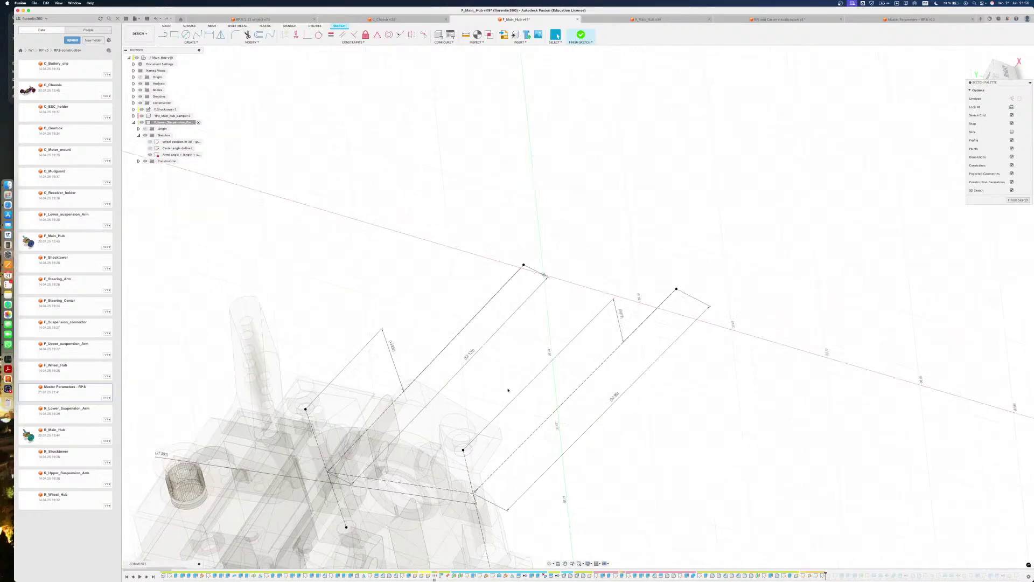
# Inspect the outer endpoint of the arm line in the arms sketch
pyautogui.click(523, 266)
pyautogui.moveTo(522, 266)
pyautogui.keyDown('shift'); pyautogui.mouseDown(button='middle')
pyautogui.moveTo(530, 275)
pyautogui.moveTo(512, 280)
pyautogui.moveTo(566, 258)
pyautogui.mouseUp(button='middle'); pyautogui.keyUp('shift')
pyautogui.press('Escape')
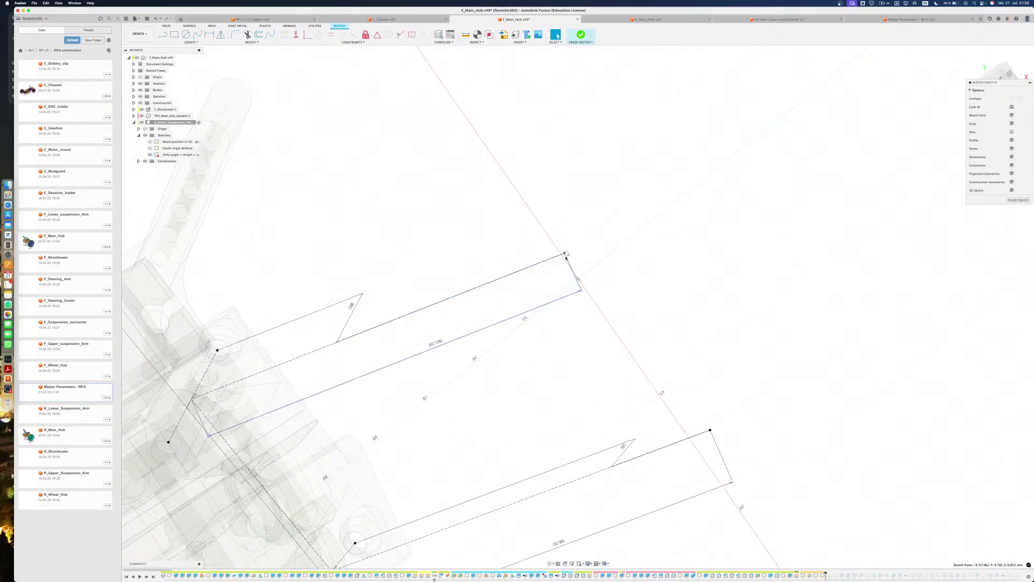
# Try to move the upper arm line's outer endpoint by -5 mm in the arms sketch
pyautogui.doubleClick(565, 255)
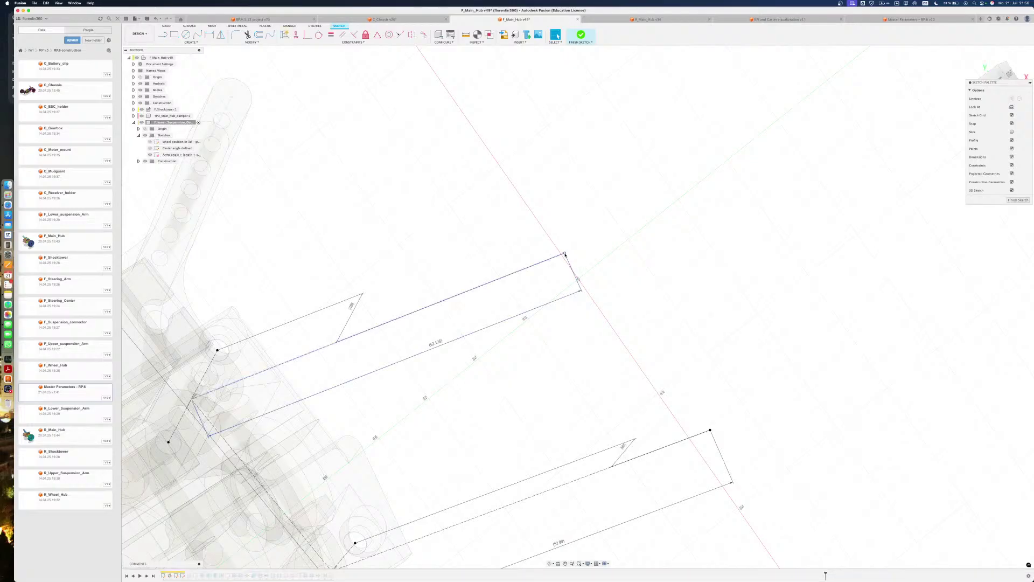
pyautogui.moveTo(565, 251); pyautogui.dragTo(566, 253)
pyautogui.press('Escape')
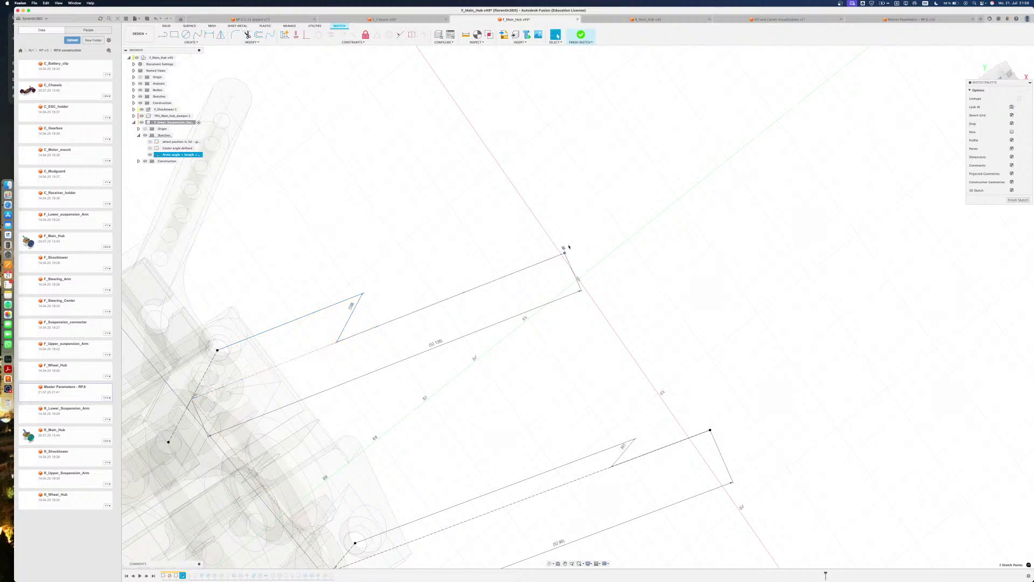
pyautogui.click(565, 253)
pyautogui.press('m')
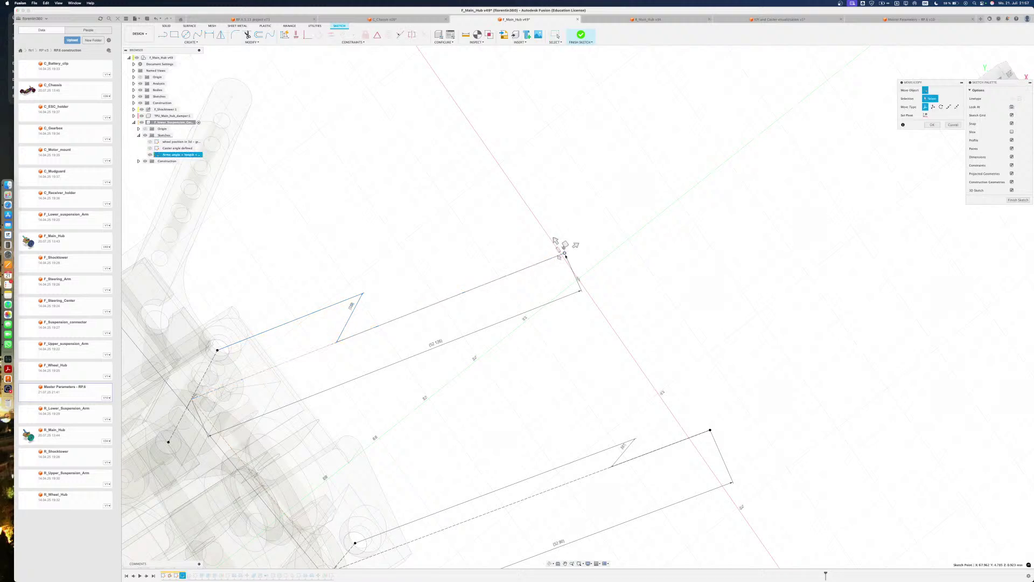
pyautogui.keyDown('shift'); pyautogui.moveTo(565, 257); pyautogui.dragTo(572, 252, button='middle'); pyautogui.keyUp('shift')
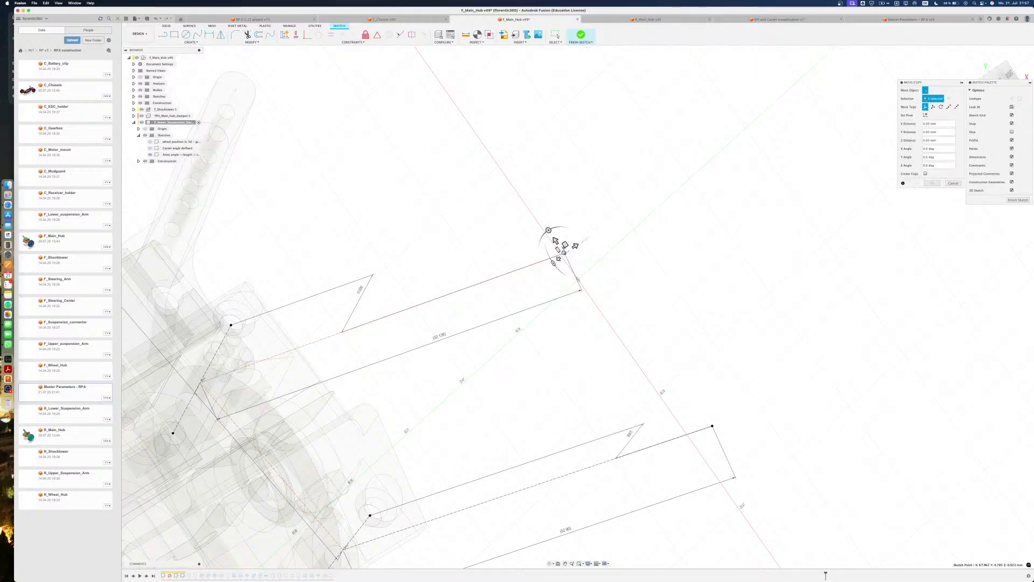
pyautogui.moveTo(576, 246)
pyautogui.mouseDown()
pyautogui.moveTo(584, 233)
pyautogui.moveTo(561, 252)
pyautogui.mouseUp()
pyautogui.write('-5')
pyautogui.press('Return')
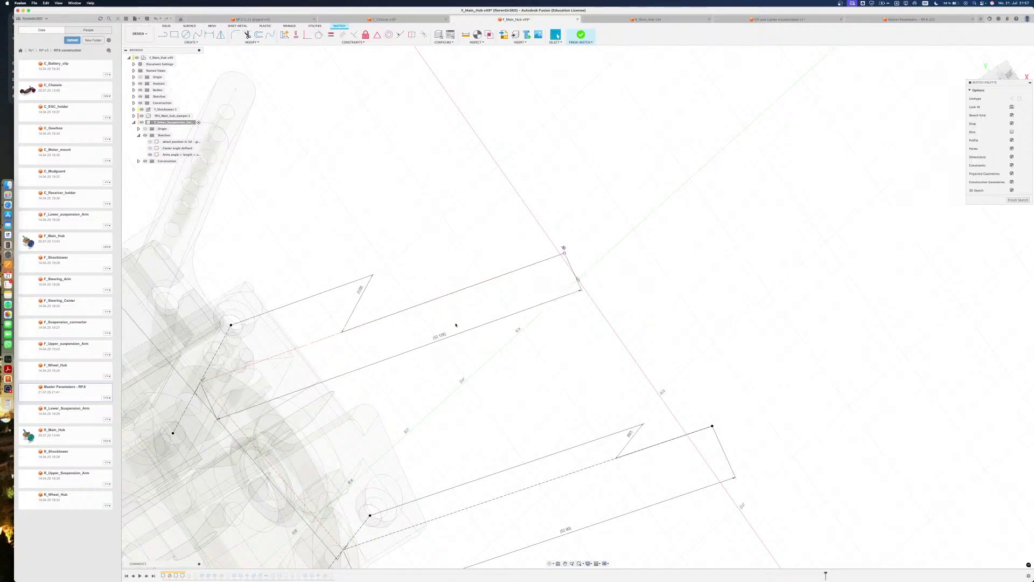
# Step back and forth through the last endpoint changes until the upper arm line ends short of the caster point
pyautogui.press('super+z')
pyautogui.keyDown('shift'); pyautogui.moveTo(374, 344); pyautogui.dragTo(369, 260, button='middle'); pyautogui.keyUp('shift')
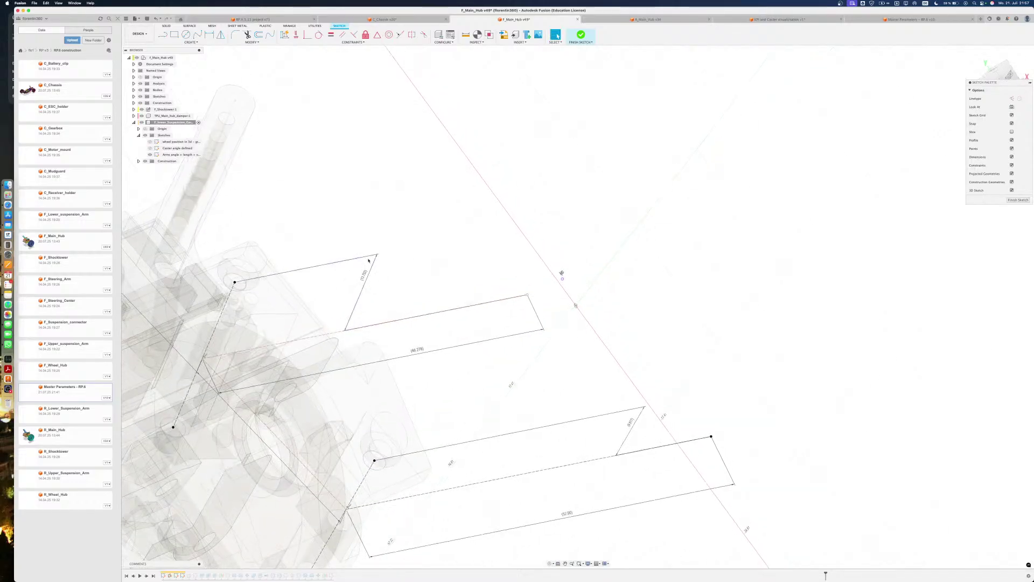
pyautogui.press('super+y')
pyautogui.press('super+z')
pyautogui.keyDown('shift'); pyautogui.moveTo(369, 279); pyautogui.dragTo(382, 322, button='middle'); pyautogui.keyUp('shift')
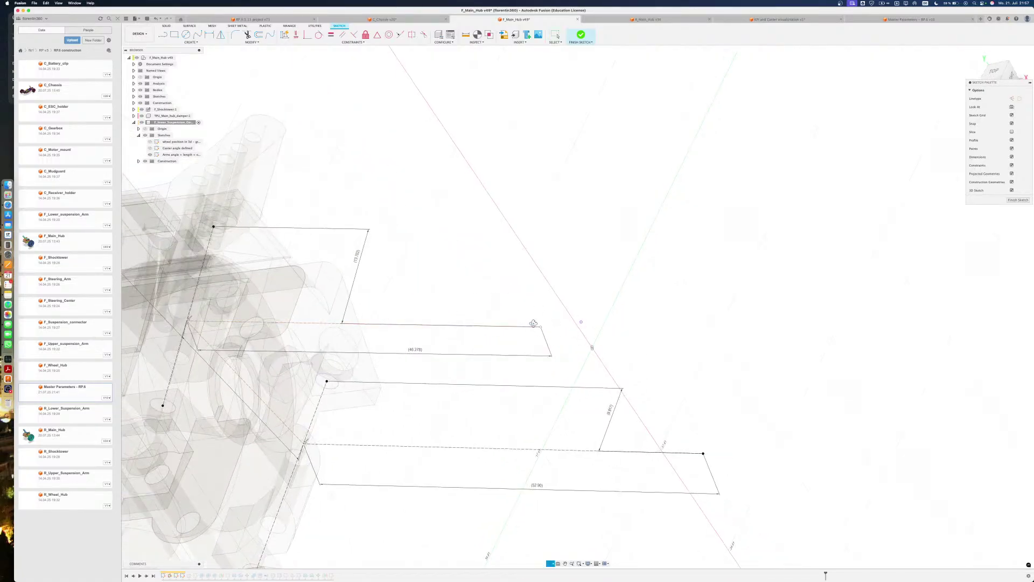
# Show the caster angle sketch and try to project the caster triangle's short upper line into the arms sketch
pyautogui.keyDown('shift'); pyautogui.moveTo(530, 337); pyautogui.dragTo(576, 305, button='middle'); pyautogui.keyUp('shift')
pyautogui.click(150, 148)
pyautogui.moveTo(577, 316)
pyautogui.keyDown('shift'); pyautogui.mouseDown(button='middle')
pyautogui.moveTo(580, 296)
pyautogui.moveTo(578, 314)
pyautogui.mouseUp(button='middle'); pyautogui.keyUp('shift')
pyautogui.click(575, 319)
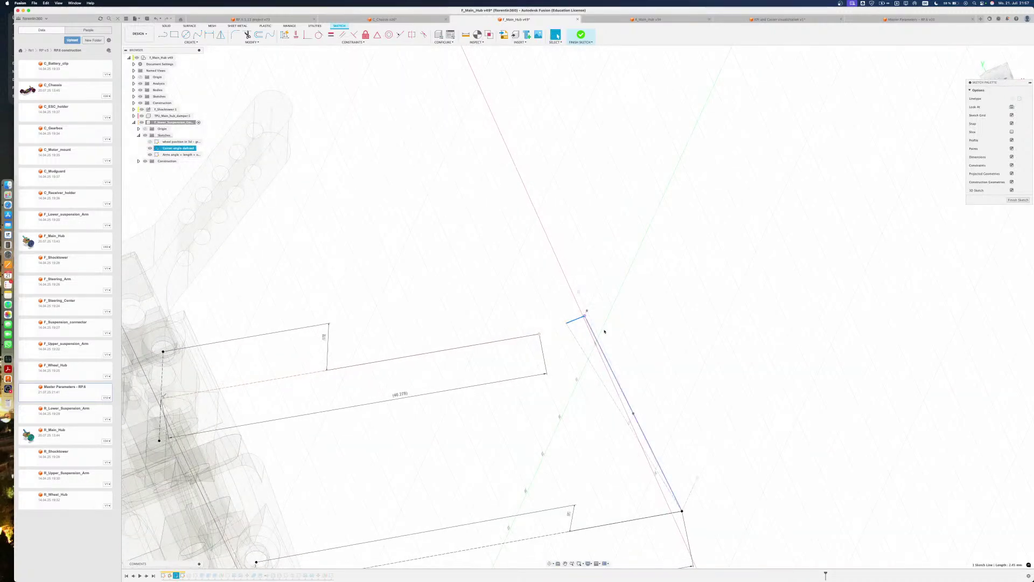
pyautogui.press('p')
pyautogui.press('Return')
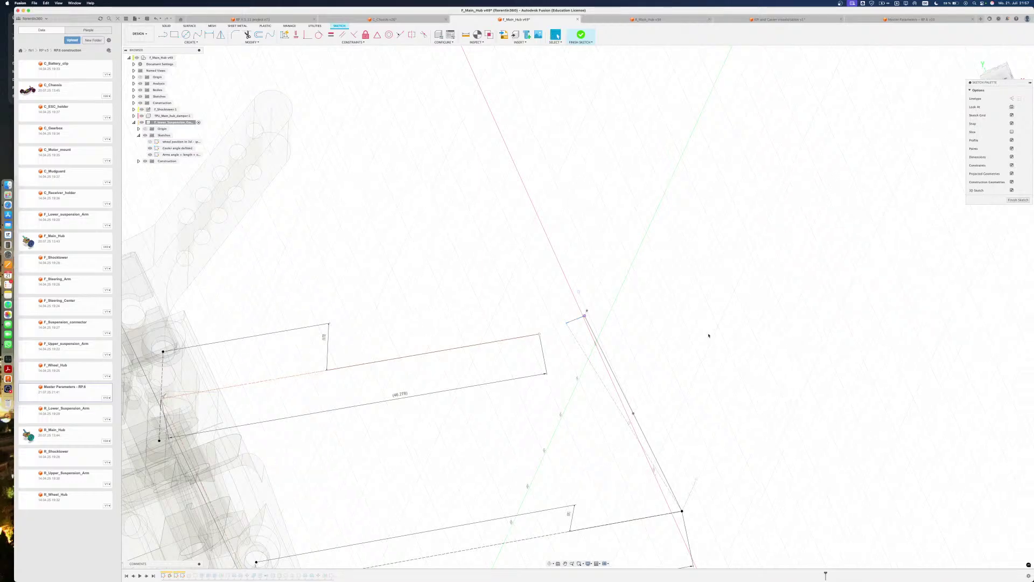
# Try to project the inner corner point of the caster triangle's short upper line into the arms sketch
pyautogui.click(150, 148)
pyautogui.click(150, 148)
pyautogui.press('p')
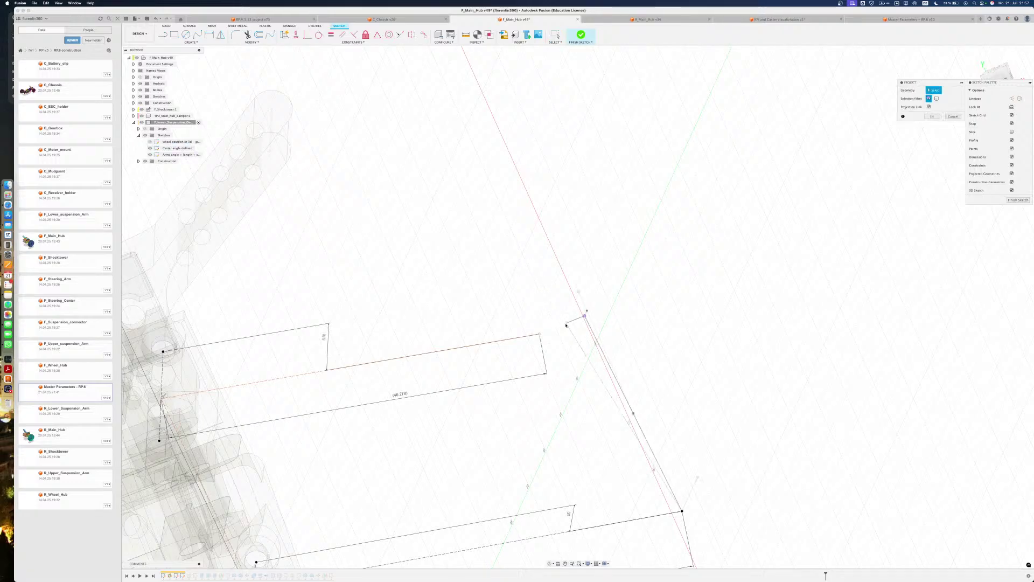
pyautogui.click(588, 324)
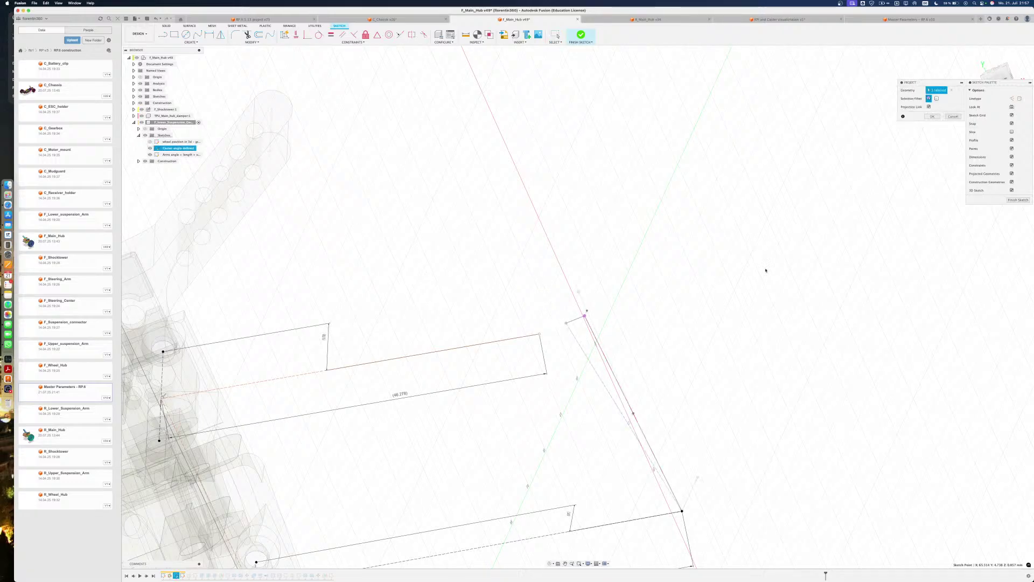
pyautogui.click(933, 117)
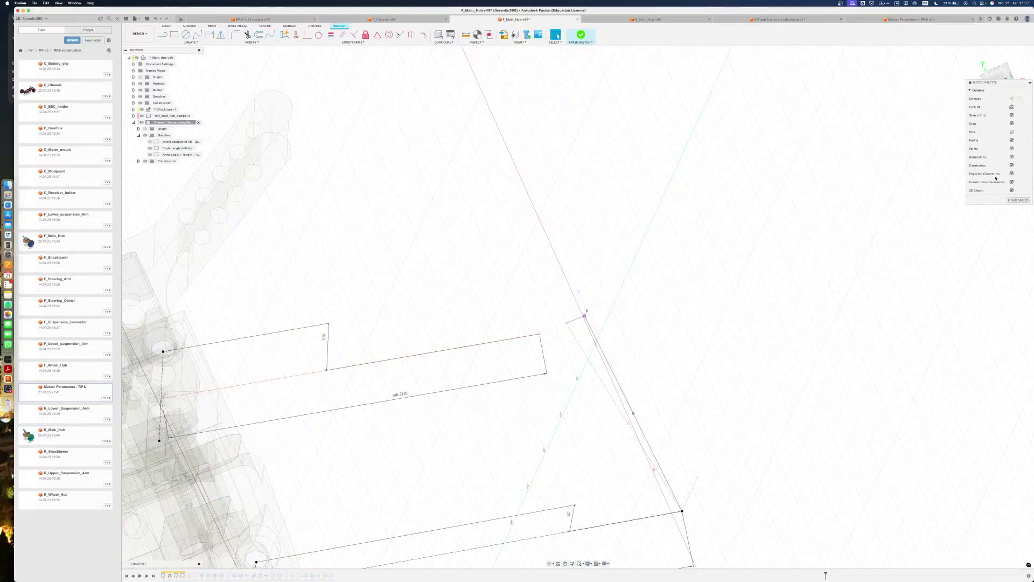
# Pull the upper arm line's outer endpoint closer to the inner end of the caster triangle's short upper line
pyautogui.scroll(5, 574, 303)
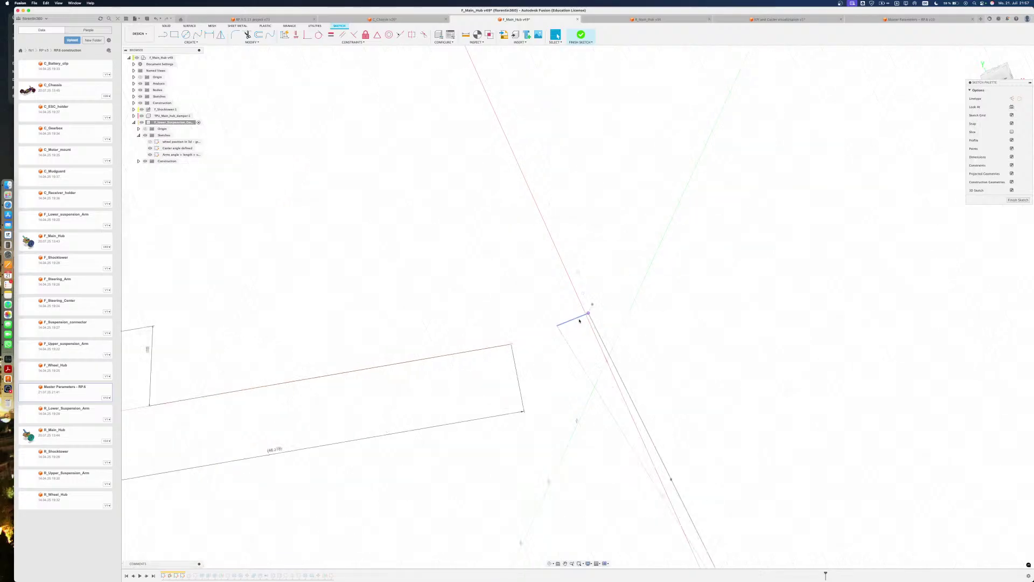
pyautogui.moveTo(490, 352)
pyautogui.mouseDown()
pyautogui.moveTo(552, 327)
pyautogui.moveTo(528, 332)
pyautogui.mouseUp()
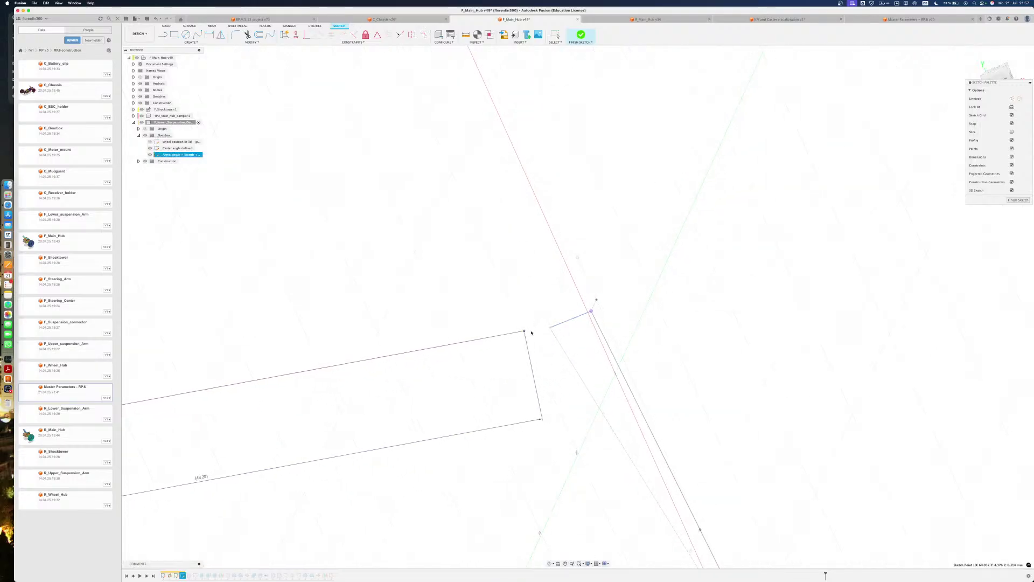
pyautogui.click(554, 327)
pyautogui.moveTo(554, 328)
pyautogui.keyDown('shift'); pyautogui.mouseDown(button='middle')
pyautogui.moveTo(547, 339)
pyautogui.moveTo(566, 339)
pyautogui.mouseUp(button='middle'); pyautogui.keyUp('shift')
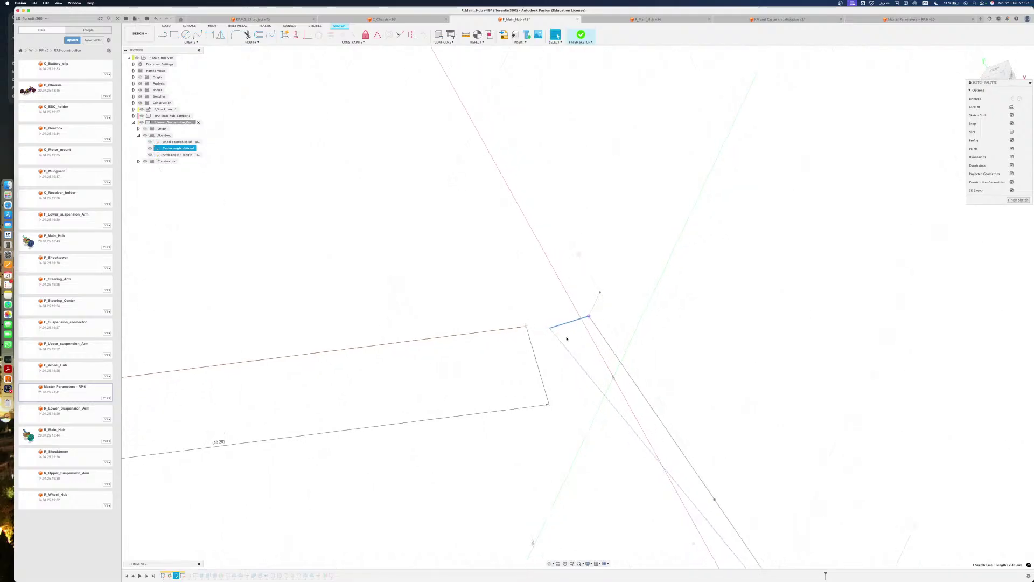
pyautogui.click(561, 343)
# Try again to project the caster triangle's inner upper corner, and undo the attempt
pyautogui.scroll(-2, 538, 380)
pyautogui.moveTo(540, 383); pyautogui.dragTo(489, 257, button='middle')
pyautogui.press('p')
pyautogui.click(489, 257)
pyautogui.click(930, 116)
pyautogui.click(535, 212)
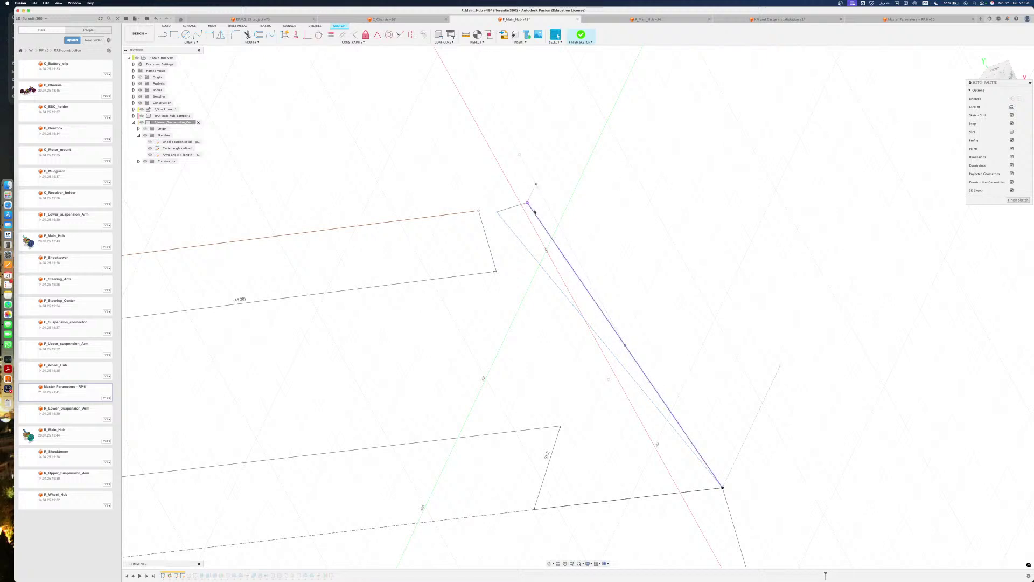
pyautogui.press('super+z')
# Sketch a short trial line on the outer side of the caster line and delete it again
pyautogui.press('l')
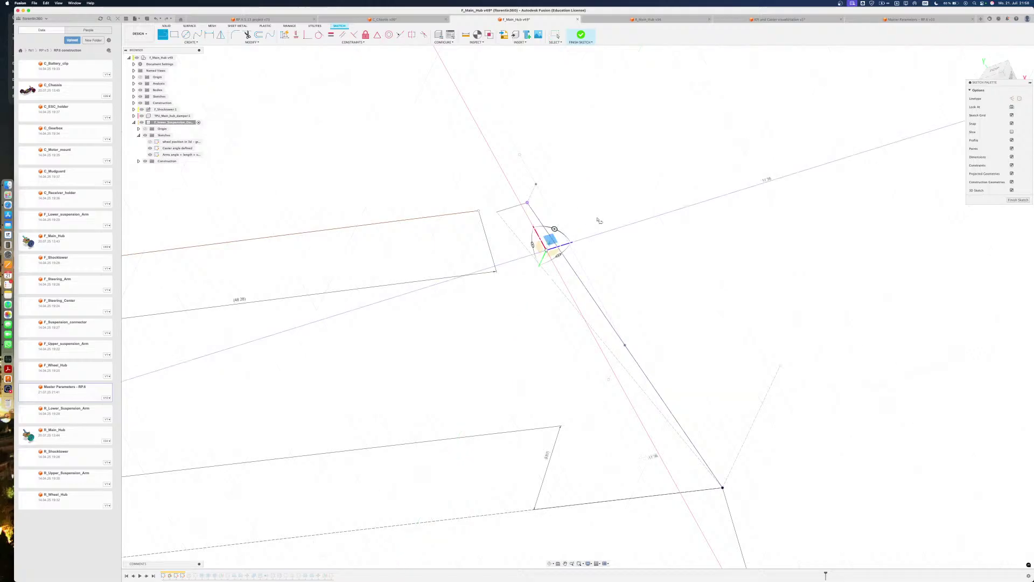
pyautogui.click(612, 204)
pyautogui.click(650, 261)
pyautogui.press('Escape')
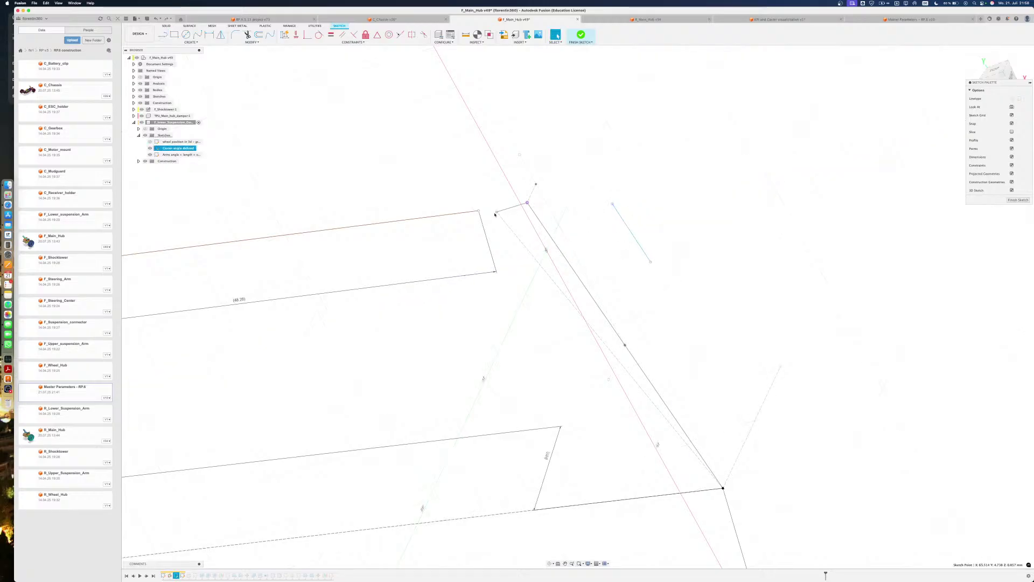
pyautogui.press('p')
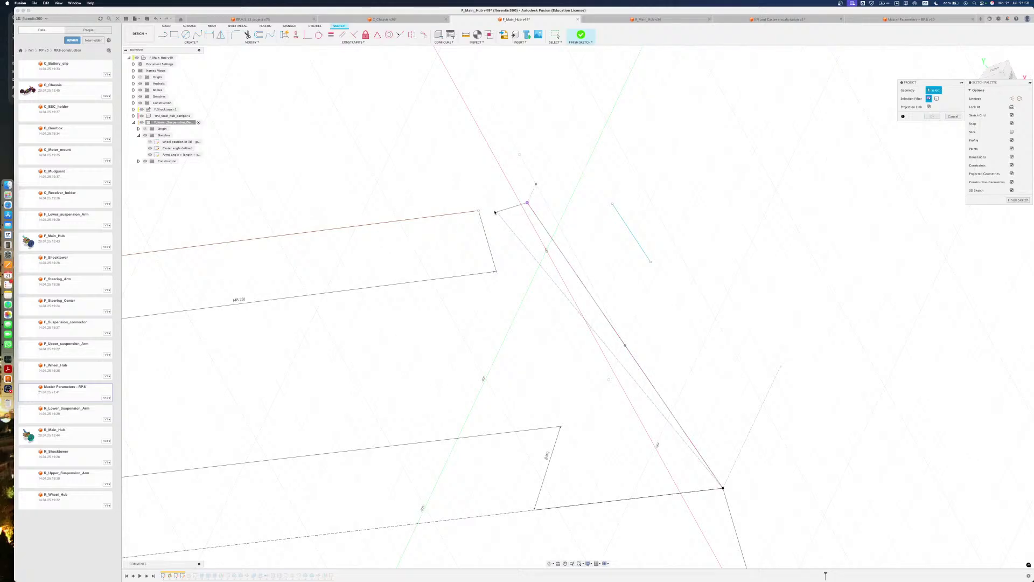
pyautogui.scroll(5, 501, 211)
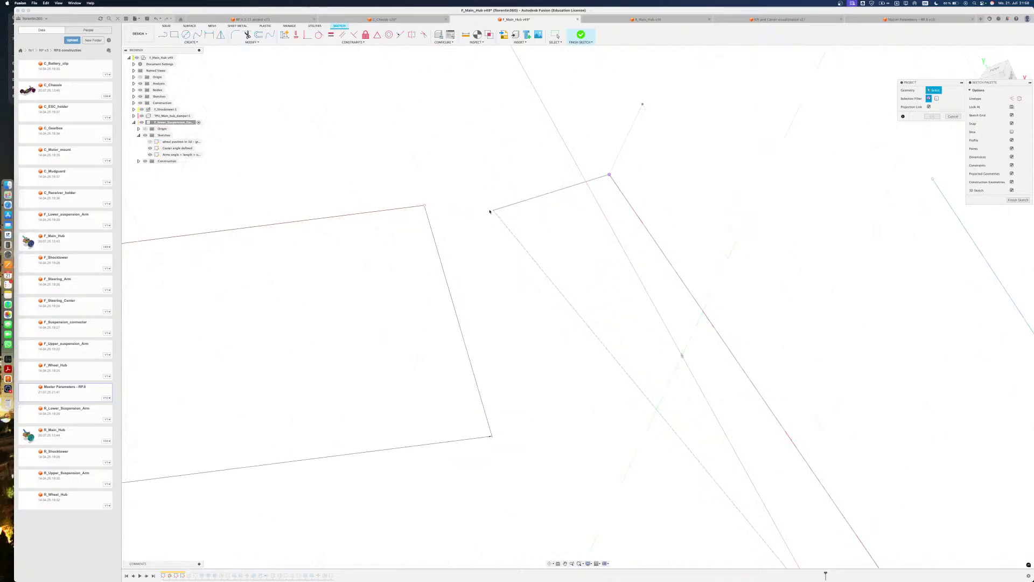
pyautogui.press('Escape')
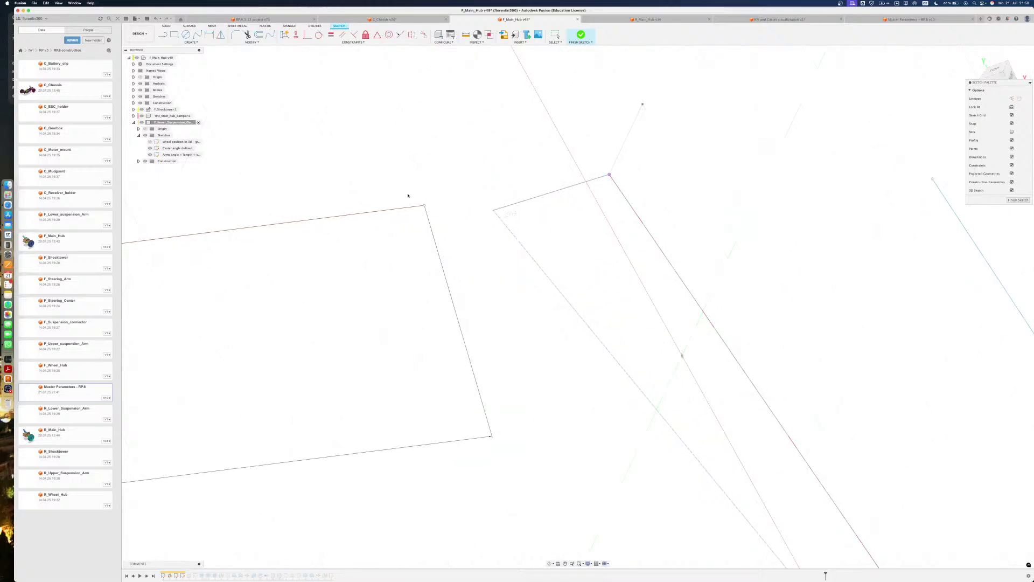
pyautogui.keyDown('shift'); pyautogui.moveTo(487, 212); pyautogui.dragTo(608, 215, button='middle'); pyautogui.keyUp('shift')
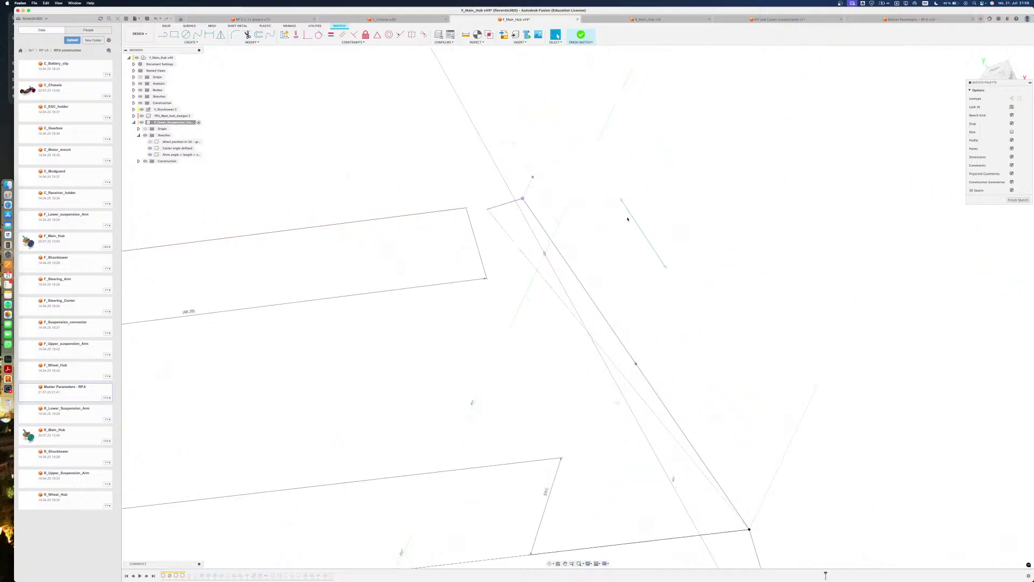
pyautogui.click(632, 217)
pyautogui.press('Delete')
# Sketch a line from the caster triangle's inner upper corner, hide the caster sketch and delete the line, keeping its start point as reference
pyautogui.moveTo(631, 217)
pyautogui.keyDown('shift'); pyautogui.mouseDown(button='middle')
pyautogui.moveTo(616, 194)
pyautogui.moveTo(635, 187)
pyautogui.moveTo(523, 215)
pyautogui.mouseUp(button='middle'); pyautogui.keyUp('shift')
pyautogui.press('l')
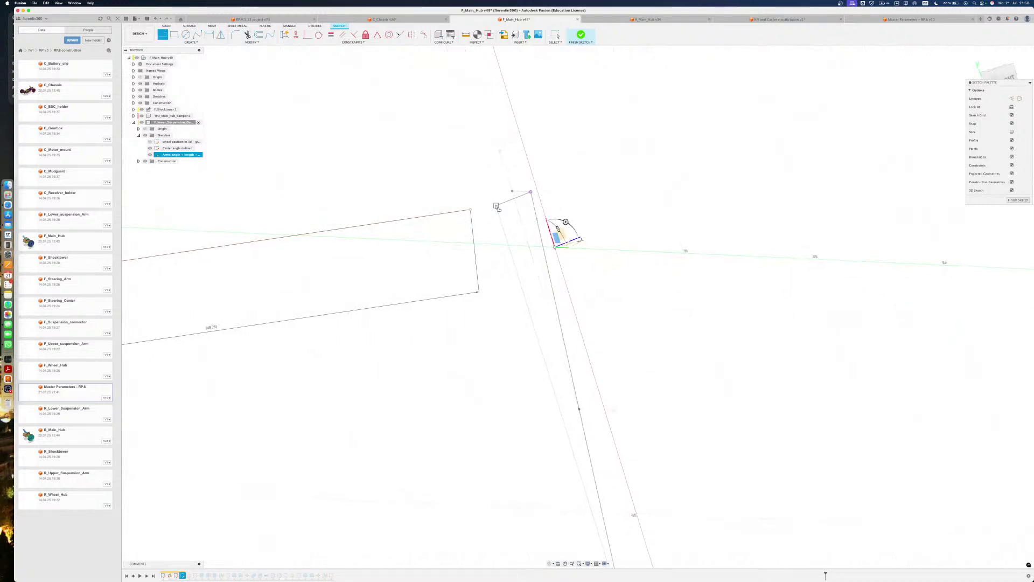
pyautogui.click(496, 206)
pyautogui.click(488, 273)
pyautogui.press('Escape')
pyautogui.keyDown('shift'); pyautogui.moveTo(497, 237); pyautogui.dragTo(480, 250, button='middle'); pyautogui.keyUp('shift')
pyautogui.click(150, 149)
pyautogui.moveTo(500, 228)
pyautogui.mouseDown()
pyautogui.moveTo(511, 237)
pyautogui.moveTo(492, 224)
pyautogui.mouseUp()
pyautogui.press('Delete')
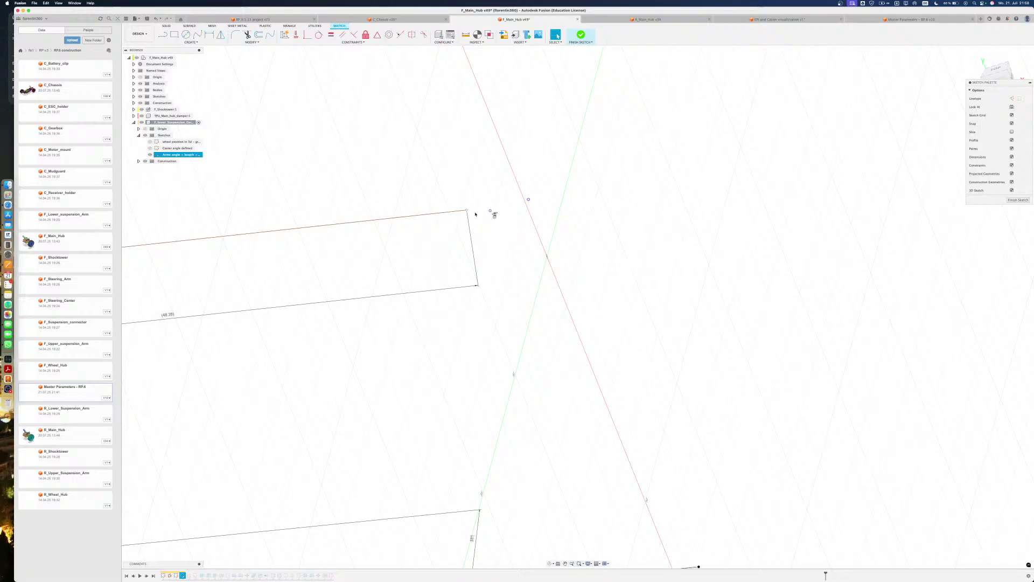
# Make the upper arm line's outer endpoint coincident with the reference point captured from the caster triangle's inner corner
pyautogui.moveTo(468, 212); pyautogui.dragTo(487, 214)
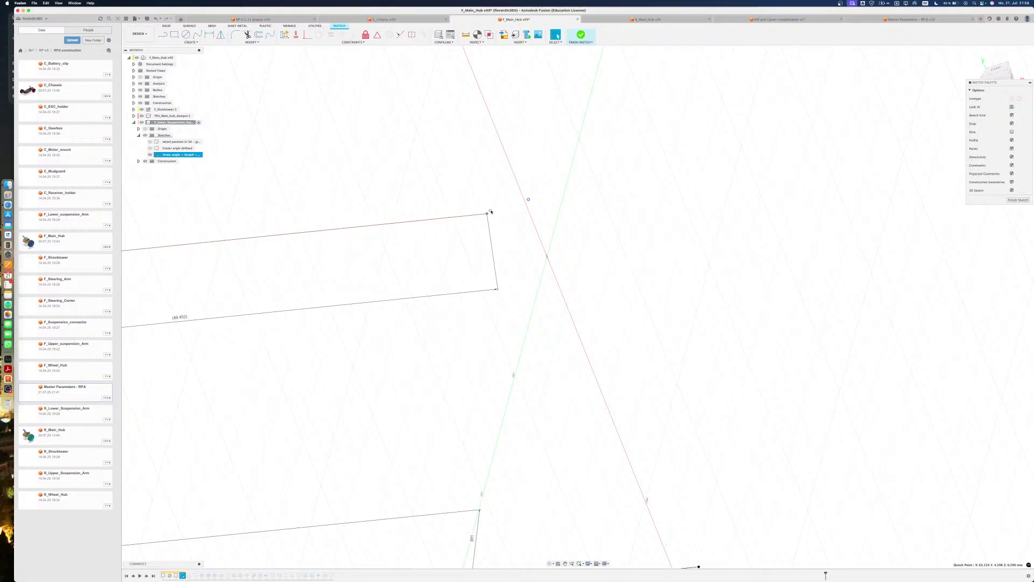
pyautogui.keyDown('shift'); pyautogui.moveTo(494, 224); pyautogui.dragTo(478, 290, button='middle'); pyautogui.keyUp('shift')
pyautogui.click(308, 35)
pyautogui.keyDown('shift'); pyautogui.moveTo(498, 158); pyautogui.dragTo(512, 159, button='middle'); pyautogui.keyUp('shift')
pyautogui.scroll(-5, 512, 159)
pyautogui.moveTo(425, 417); pyautogui.dragTo(425, 430, button='middle')
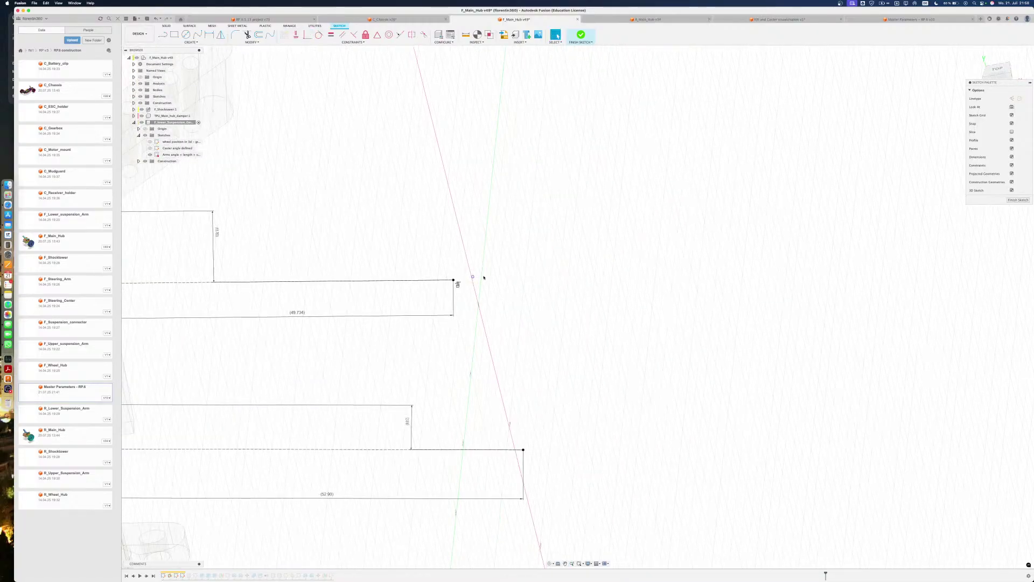
pyautogui.scroll(1, 484, 275)
pyautogui.press('l')
pyautogui.press('x')
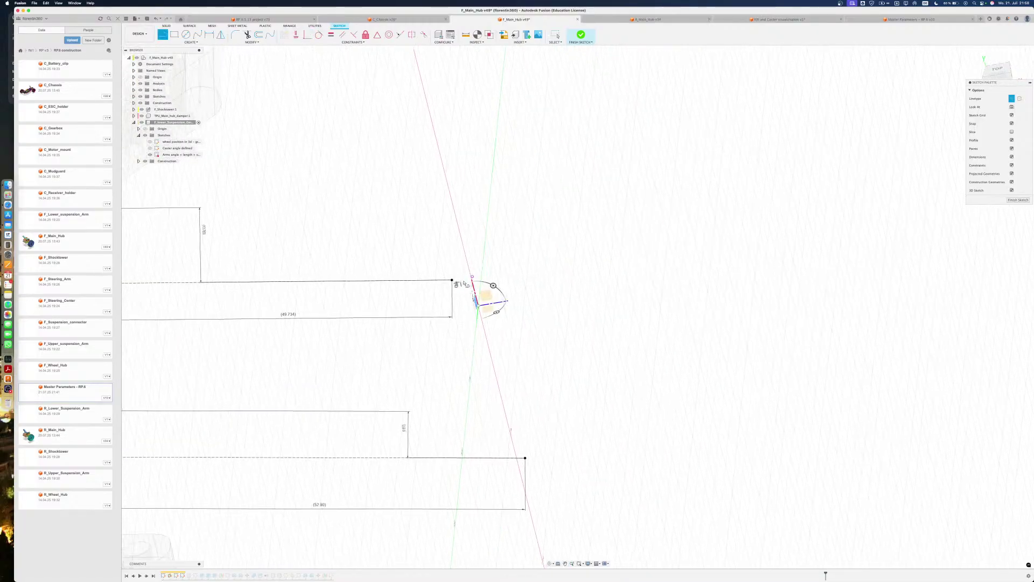
pyautogui.press('Escape')
# Check the upper arm's length dimension and finish the arms sketch
pyautogui.moveTo(498, 301)
pyautogui.keyDown('shift'); pyautogui.mouseDown(button='middle')
pyautogui.moveTo(433, 282)
pyautogui.moveTo(411, 288)
pyautogui.moveTo(455, 290)
pyautogui.mouseUp(button='middle'); pyautogui.keyUp('shift')
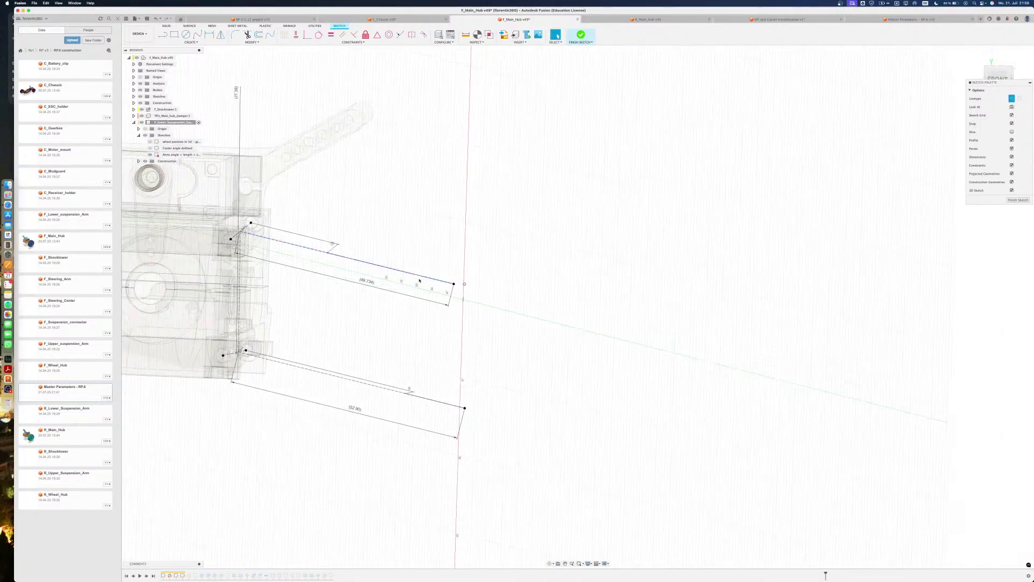
pyautogui.click(371, 288)
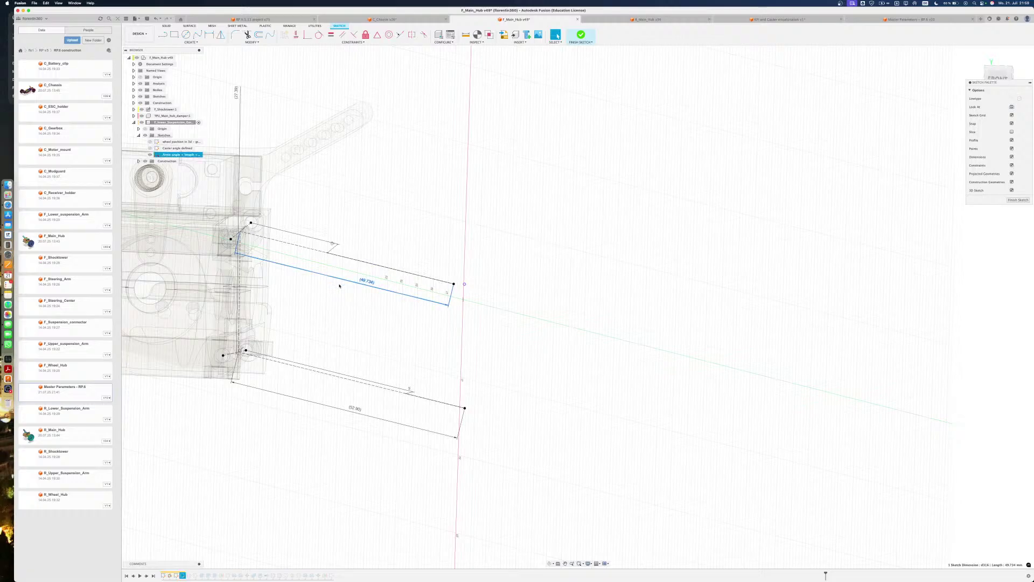
pyautogui.click(379, 318)
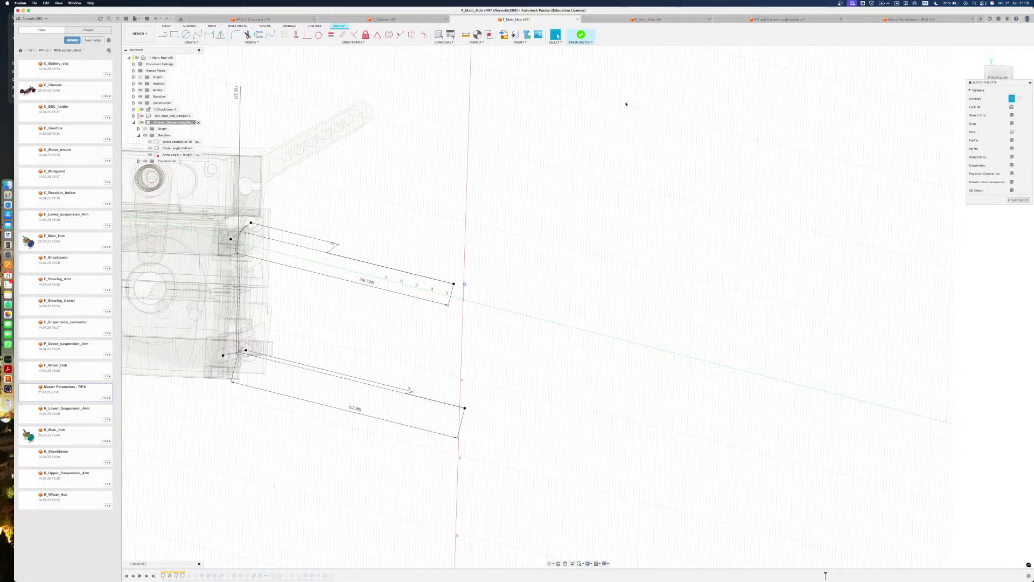
pyautogui.click(580, 35)
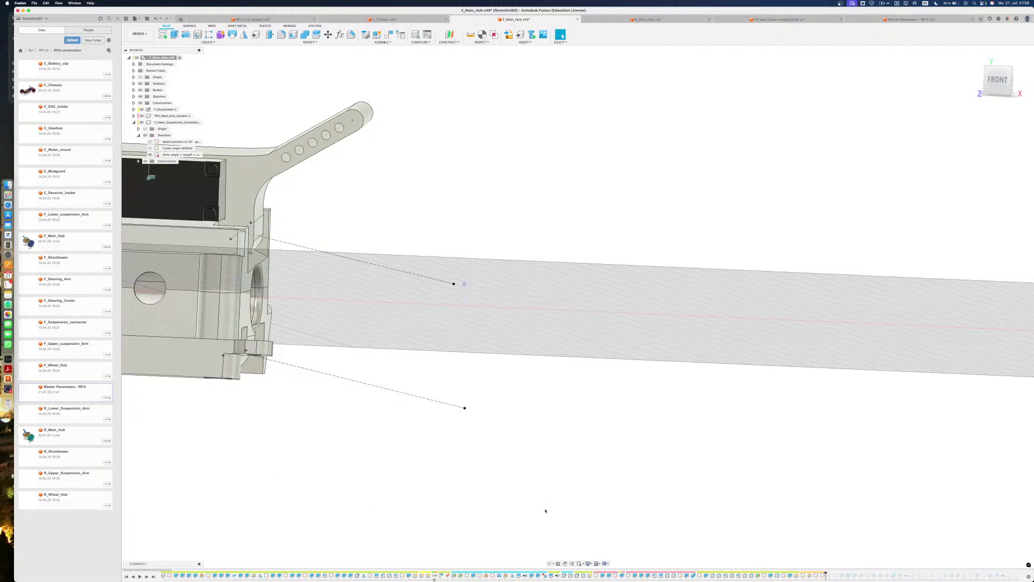
# Roll the timeline forward past the front wheel hub component
pyautogui.hscroll(-3, 437, 461)
pyautogui.keyDown('shift'); pyautogui.scroll(3, 521, 411); pyautogui.keyUp('shift')
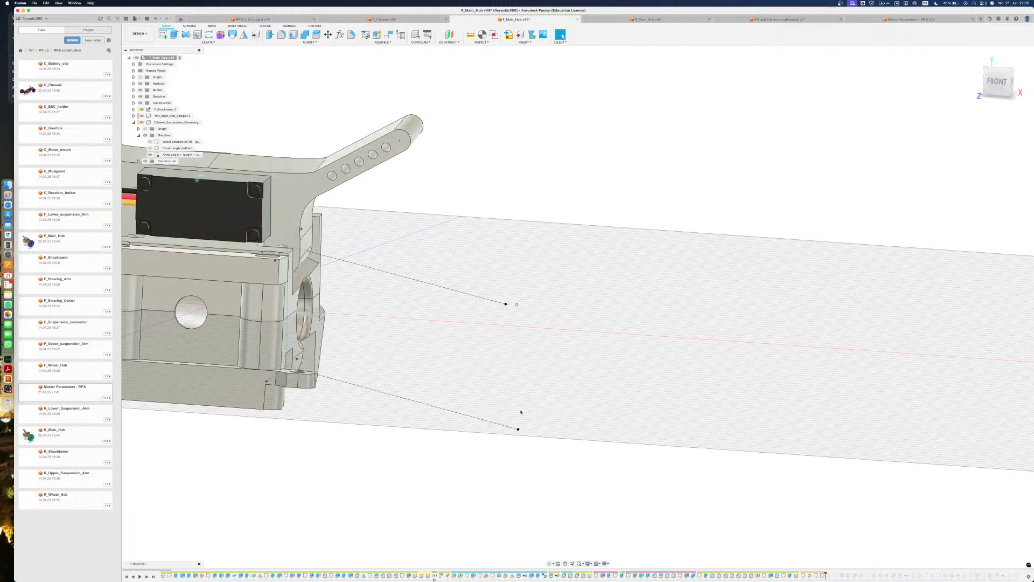
pyautogui.keyDown('shift'); pyautogui.hscroll(5, 527, 426); pyautogui.keyUp('shift')
pyautogui.keyDown('shift'); pyautogui.scroll(2, 526, 426); pyautogui.keyUp('shift')
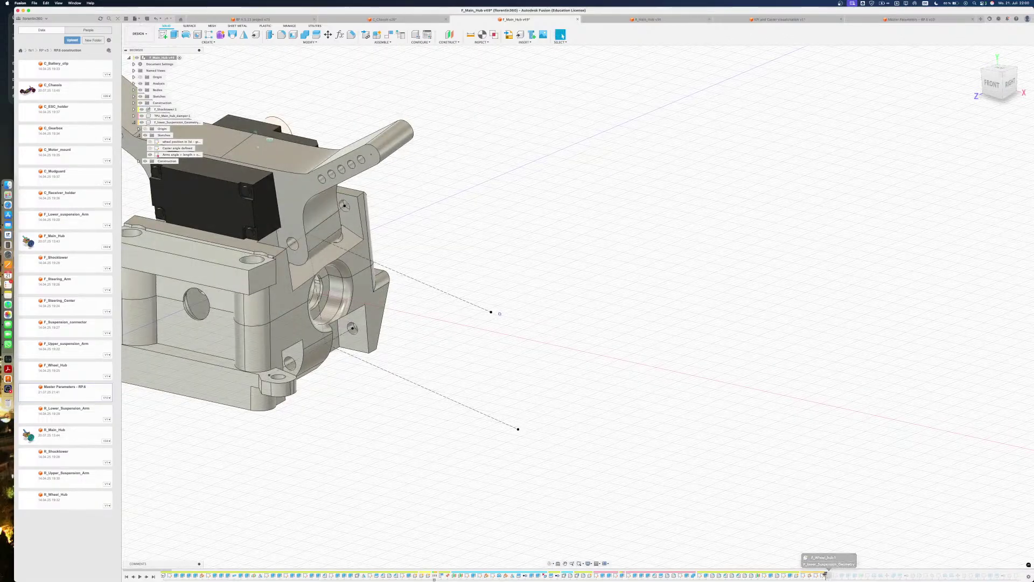
pyautogui.click(501, 416)
pyautogui.keyDown('shift'); pyautogui.hscroll(-5, 501, 416); pyautogui.keyUp('shift')
pyautogui.click(560, 409)
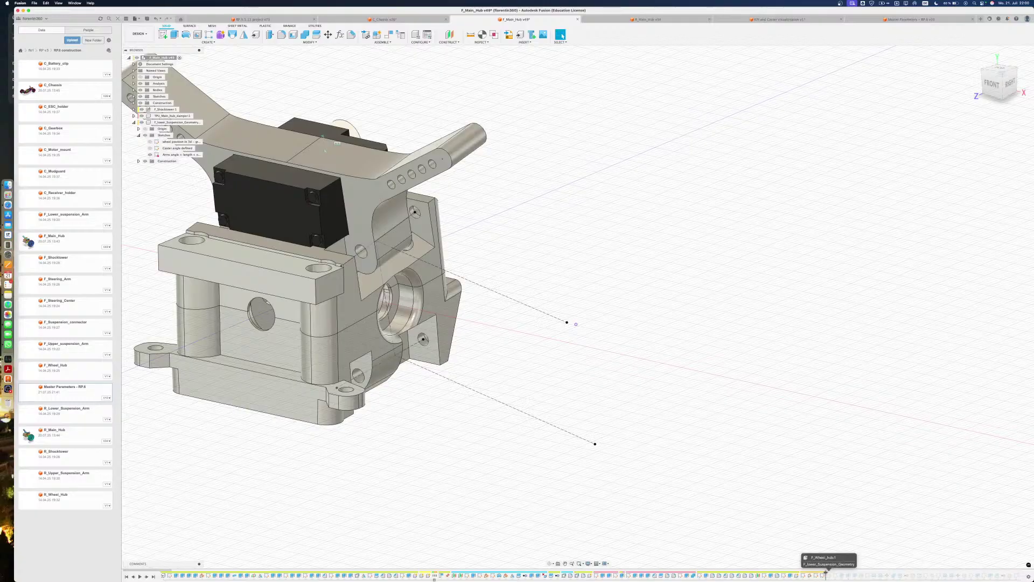
pyautogui.moveTo(824, 578); pyautogui.dragTo(835, 577)
pyautogui.click(835, 576)
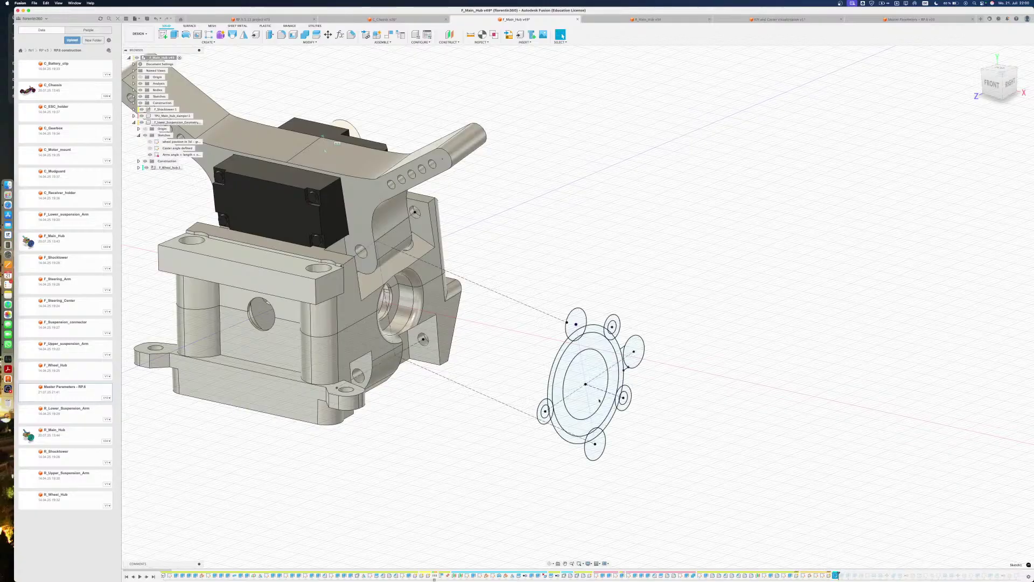
# Examine the wheel hub's base sketch and how its circles line up with the outer ends of the arm lines
pyautogui.scroll(3, 597, 396)
pyautogui.keyDown('shift'); pyautogui.hscroll(-5, 606, 389); pyautogui.keyUp('shift')
pyautogui.keyDown('shift'); pyautogui.hscroll(-2, 609, 388); pyautogui.keyUp('shift')
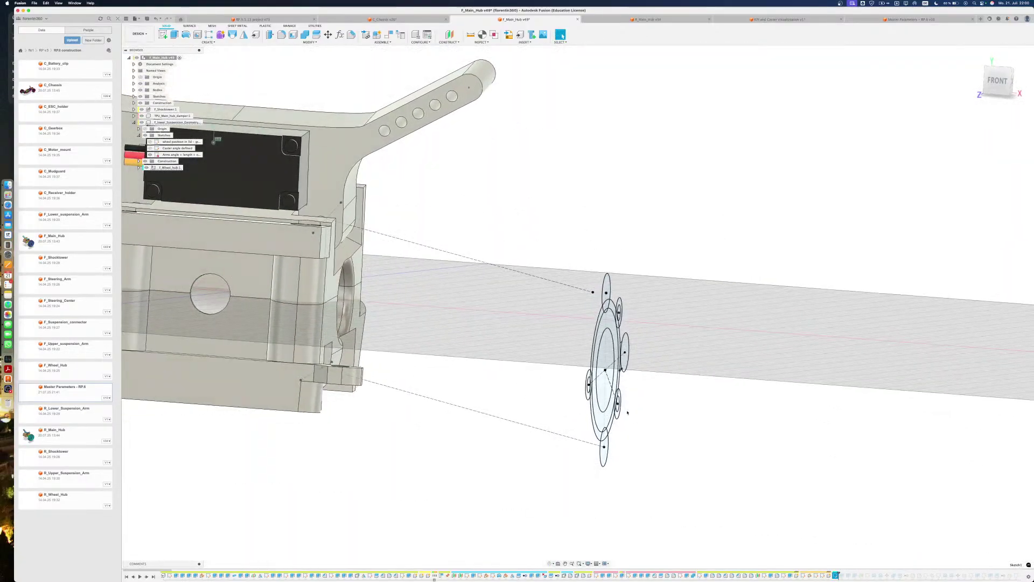
pyautogui.scroll(2, 604, 372)
pyautogui.keyDown('shift'); pyautogui.scroll(-5, 602, 399); pyautogui.keyUp('shift')
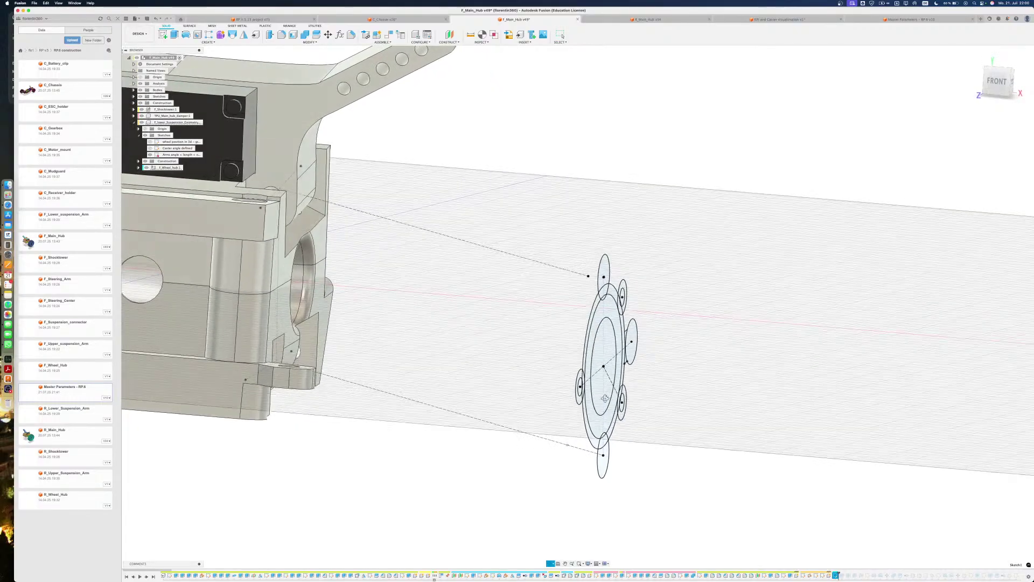
pyautogui.keyDown('shift'); pyautogui.hscroll(1, 603, 399); pyautogui.keyUp('shift')
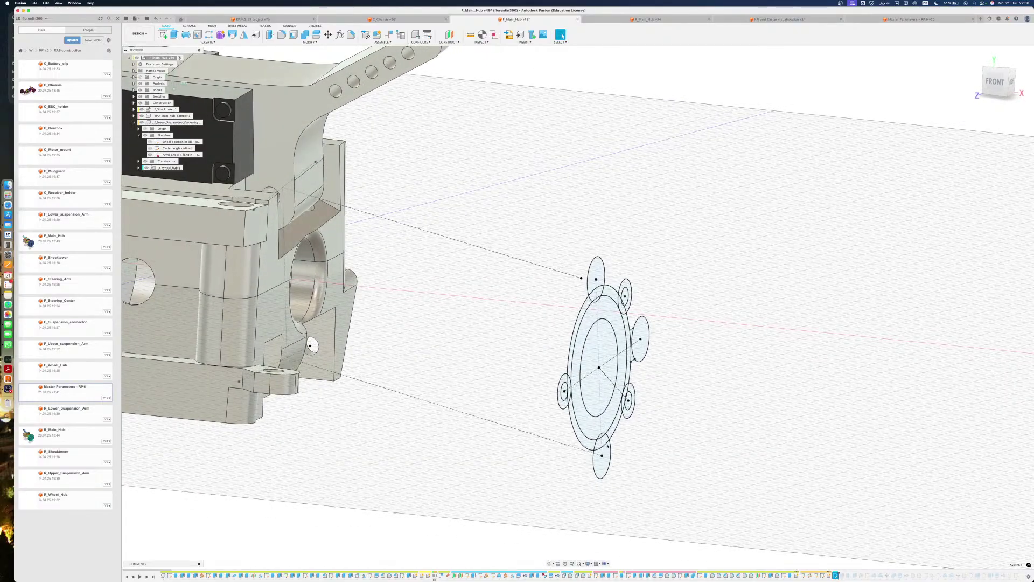
pyautogui.click(777, 551)
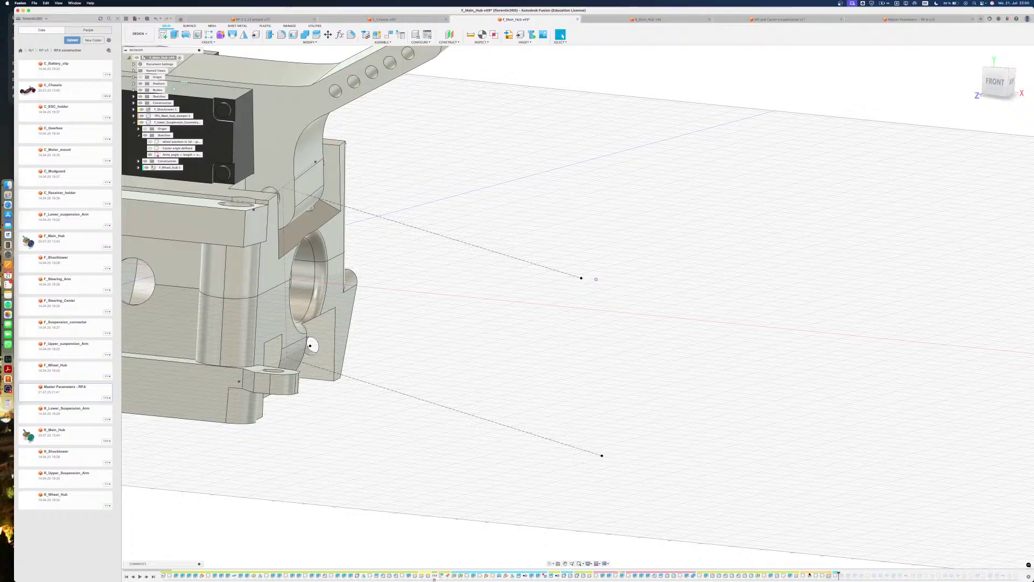
# In the caster angle sketch, add a driven dimension to the triangle's short upper line and finish the sketch
pyautogui.doubleClick(817, 575)
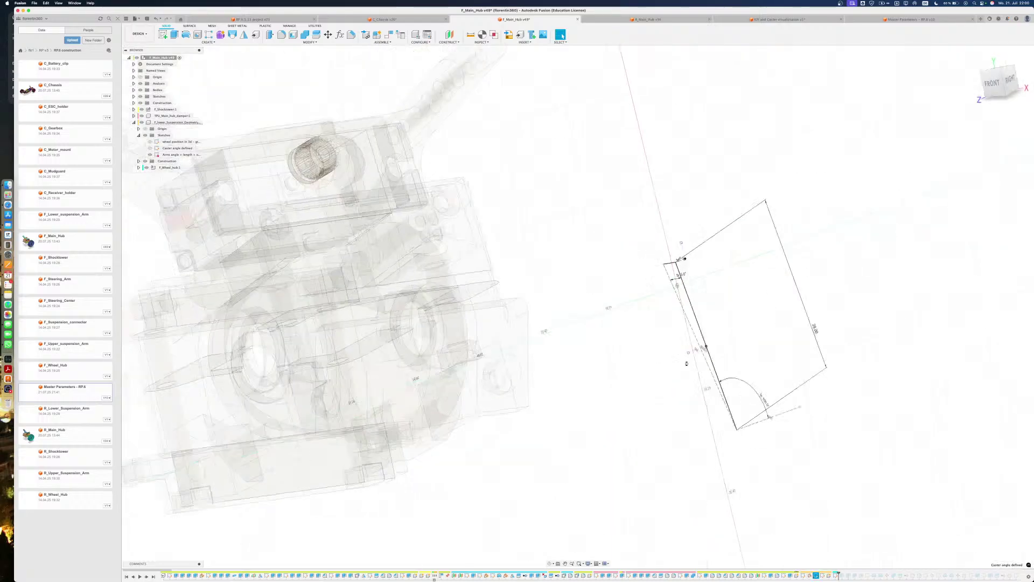
pyautogui.moveTo(694, 308)
pyautogui.keyDown('shift'); pyautogui.mouseDown(button='middle')
pyautogui.moveTo(720, 277)
pyautogui.moveTo(589, 279)
pyautogui.moveTo(528, 247)
pyautogui.mouseUp(button='middle'); pyautogui.keyUp('shift')
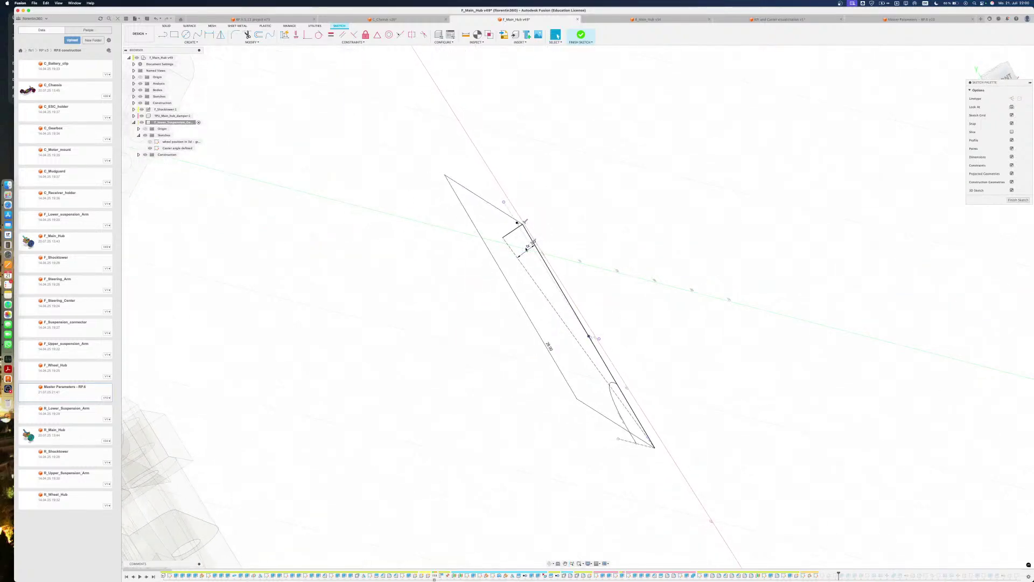
pyautogui.click(512, 228)
pyautogui.click(509, 224)
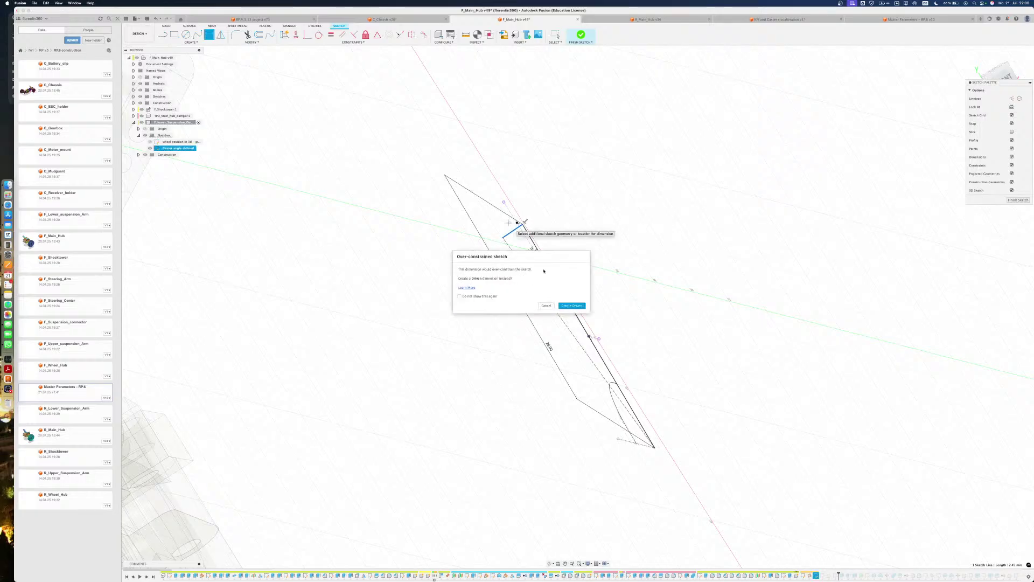
pyautogui.click(569, 306)
pyautogui.click(507, 222)
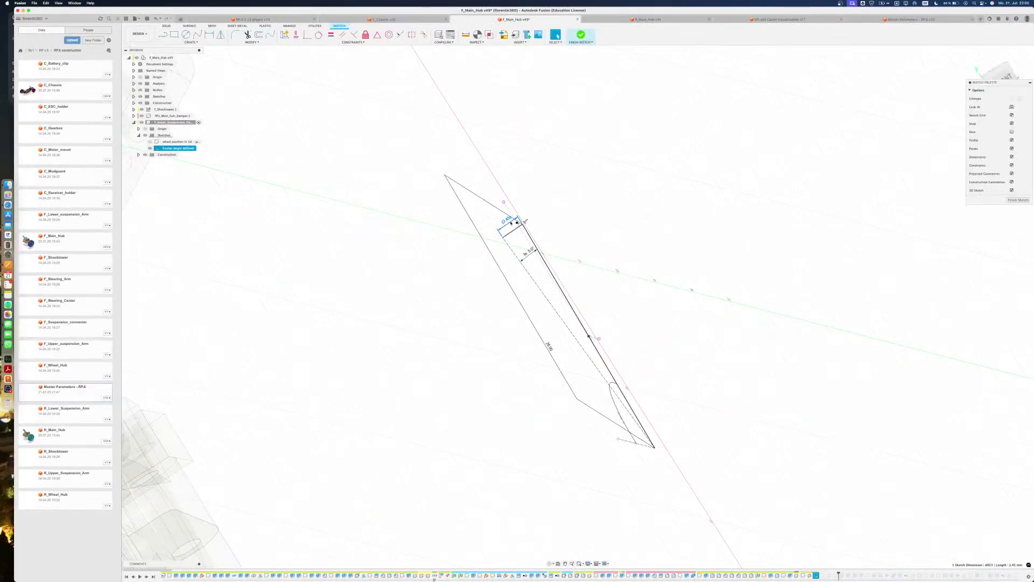
pyautogui.click(551, 165)
pyautogui.click(516, 222)
pyautogui.click(581, 160)
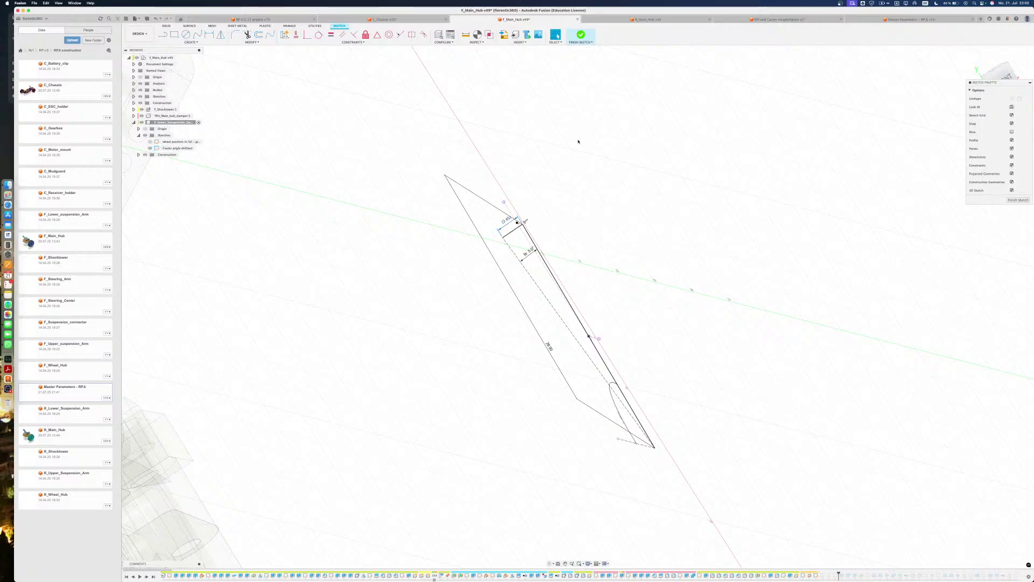
pyautogui.click(581, 35)
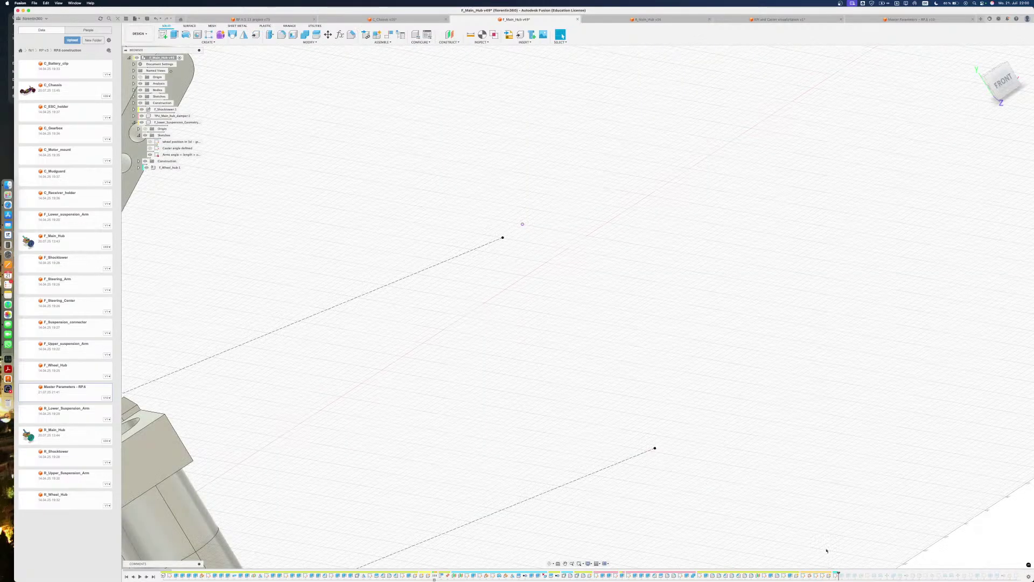
# Roll the timeline forward through the wheel hub's first extrusions up to the spheres for the ball joints
pyautogui.click(835, 575)
pyautogui.moveTo(839, 576); pyautogui.dragTo(852, 576)
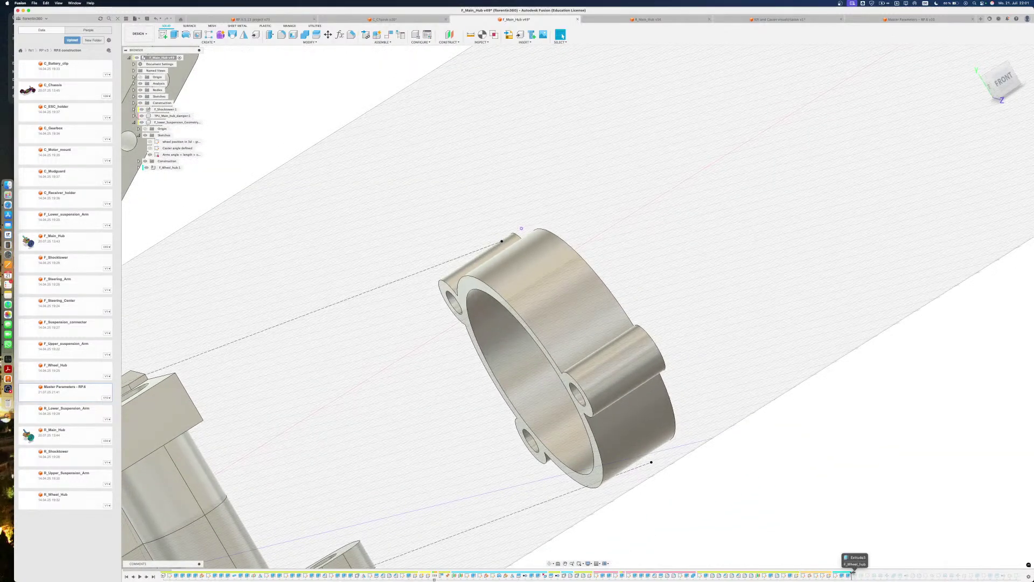
pyautogui.keyDown('shift'); pyautogui.moveTo(812, 519); pyautogui.dragTo(773, 486, button='middle'); pyautogui.keyUp('shift')
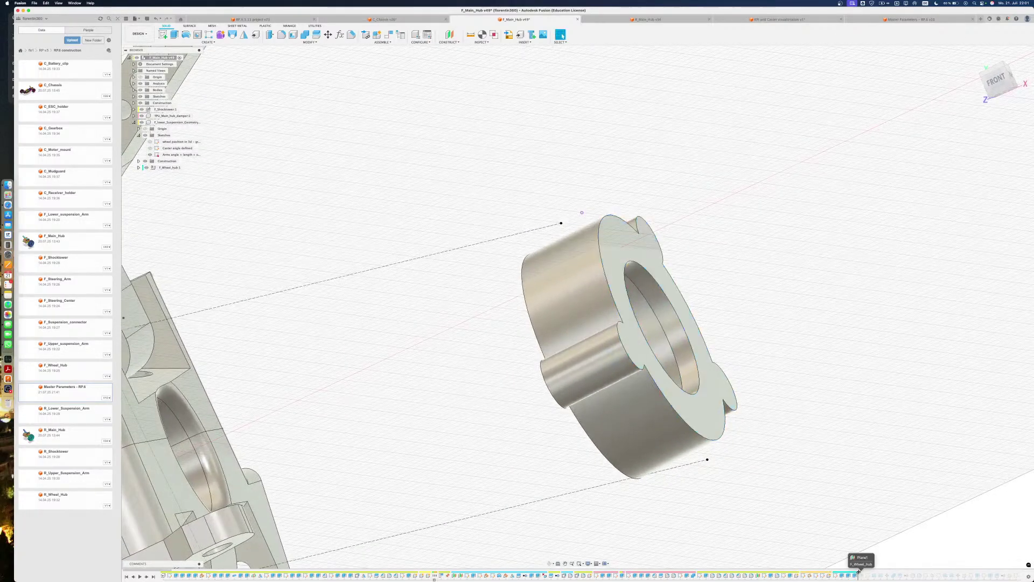
pyautogui.moveTo(860, 574); pyautogui.dragTo(883, 574)
pyautogui.keyDown('shift'); pyautogui.moveTo(813, 517); pyautogui.dragTo(820, 520, button='middle'); pyautogui.keyUp('shift')
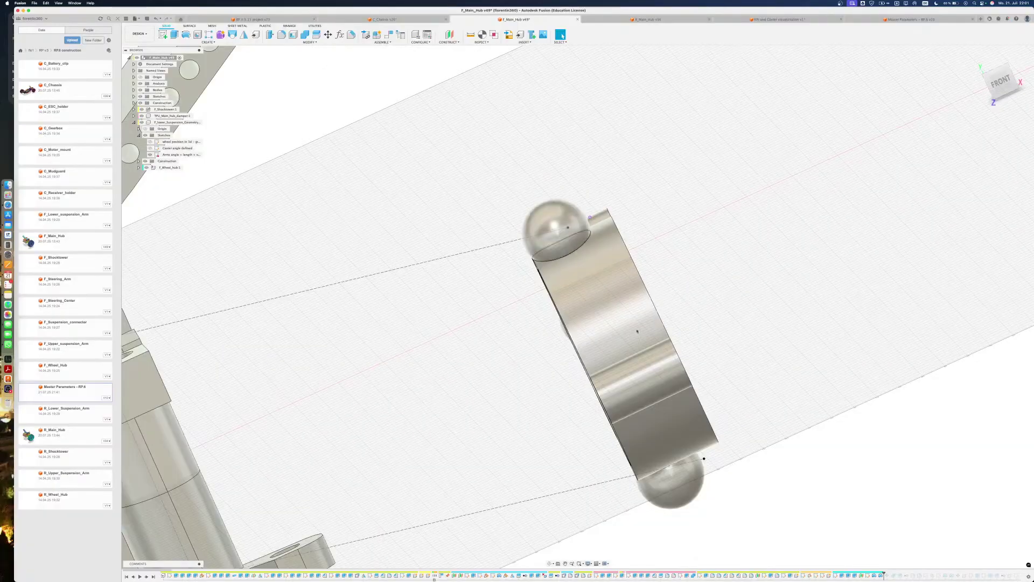
# Roll the timeline forward past the wheel hub's remaining shaping features and inspect the finished body
pyautogui.moveTo(884, 572); pyautogui.dragTo(889, 574)
pyautogui.keyDown('shift'); pyautogui.moveTo(817, 503); pyautogui.dragTo(787, 523, button='middle'); pyautogui.keyUp('shift')
pyautogui.moveTo(889, 574); pyautogui.dragTo(935, 571)
pyautogui.keyDown('shift'); pyautogui.moveTo(874, 469); pyautogui.dragTo(905, 512, button='middle'); pyautogui.keyUp('shift')
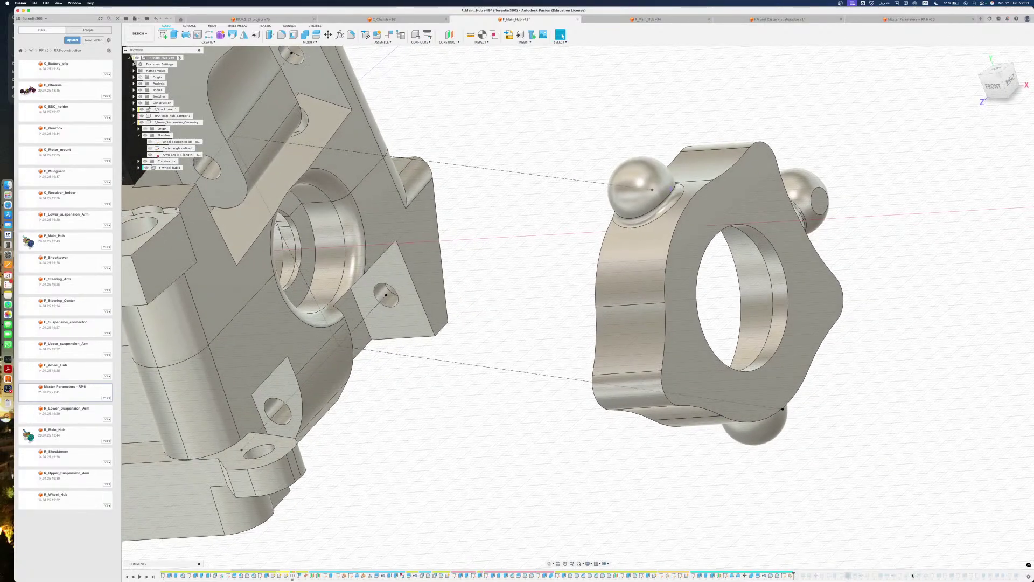
pyautogui.moveTo(793, 572)
pyautogui.mouseDown()
pyautogui.moveTo(934, 573)
pyautogui.moveTo(819, 573)
pyautogui.mouseUp()
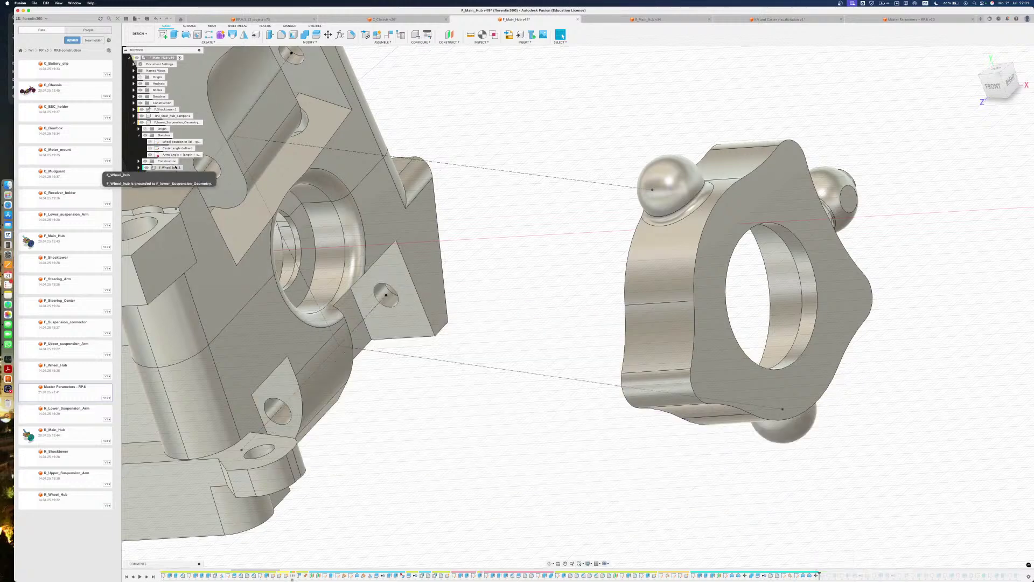
# Activate the F_Wheel_hub component, switch to its parent suspension geometry component, and return to the top-level assembly
pyautogui.doubleClick(173, 168)
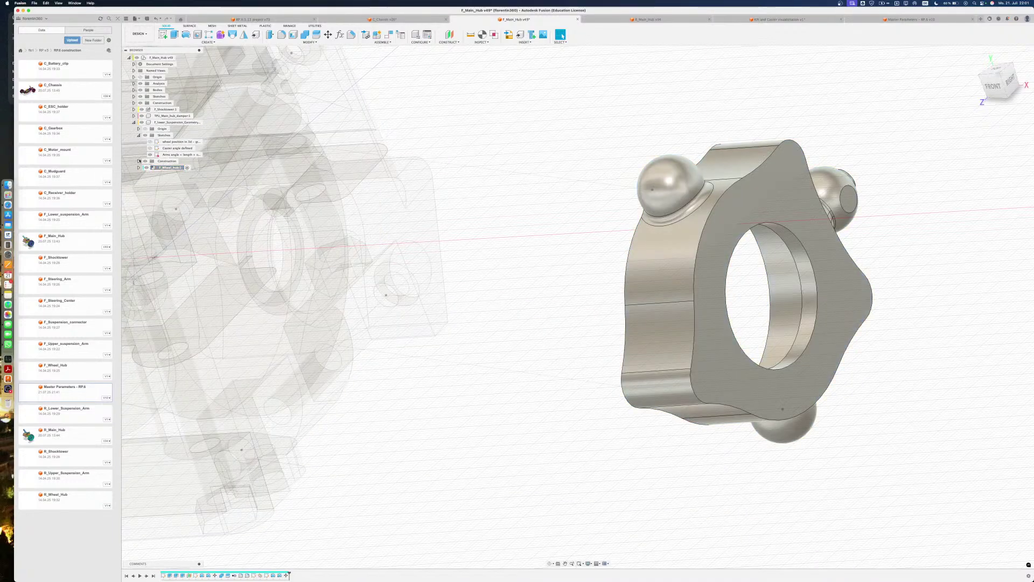
pyautogui.click(198, 123)
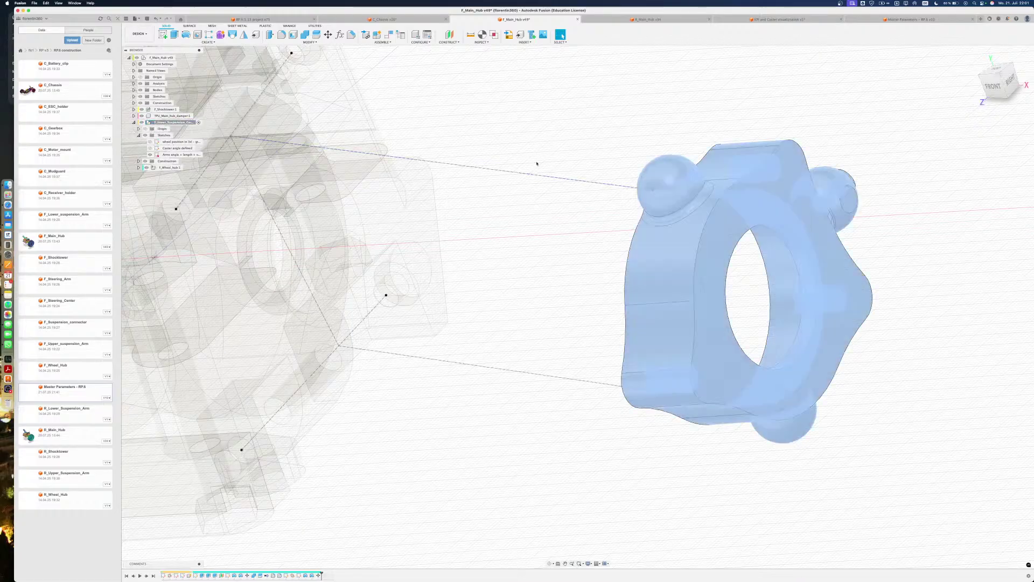
pyautogui.doubleClick(171, 58)
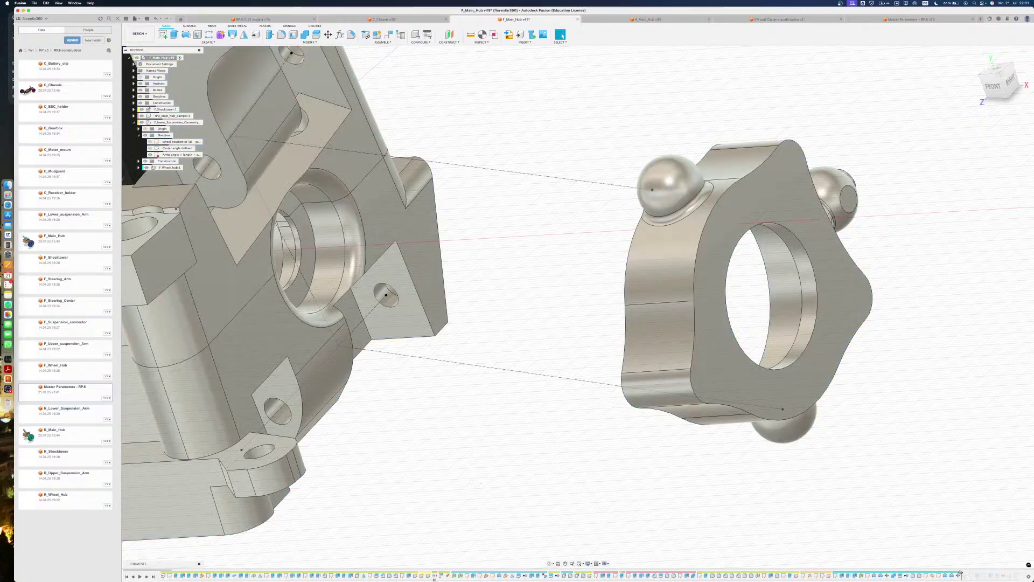
# Roll the timeline back slightly to just before the wheel hub's last feature and inspect the upper arm's ball
pyautogui.moveTo(959, 573); pyautogui.dragTo(954, 573)
pyautogui.keyDown('shift'); pyautogui.moveTo(775, 407); pyautogui.dragTo(819, 446, button='middle'); pyautogui.keyUp('shift')
pyautogui.scroll(6, 681, 215)
pyautogui.scroll(-8, 680, 215)
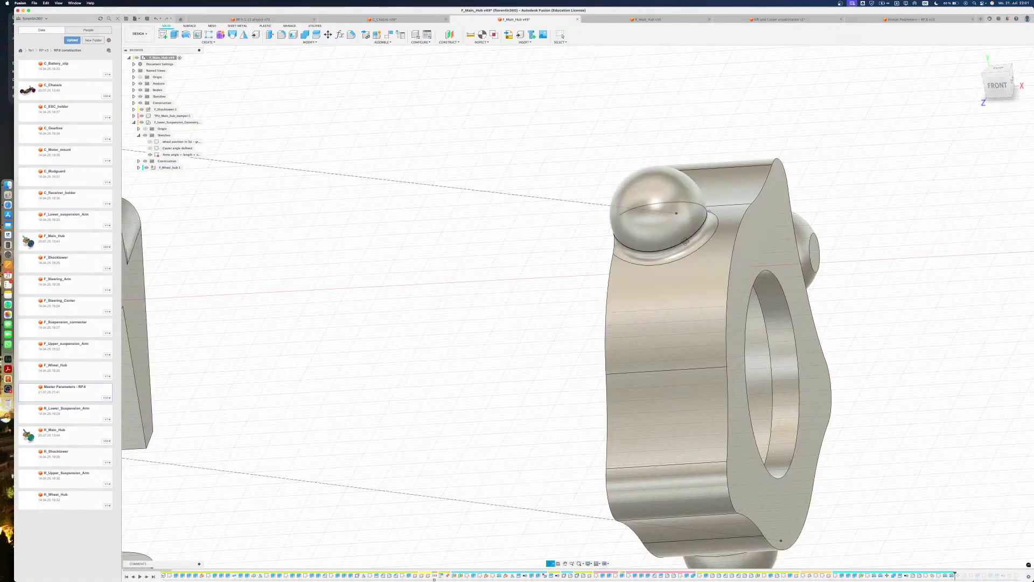
pyautogui.scroll(-6, 686, 241)
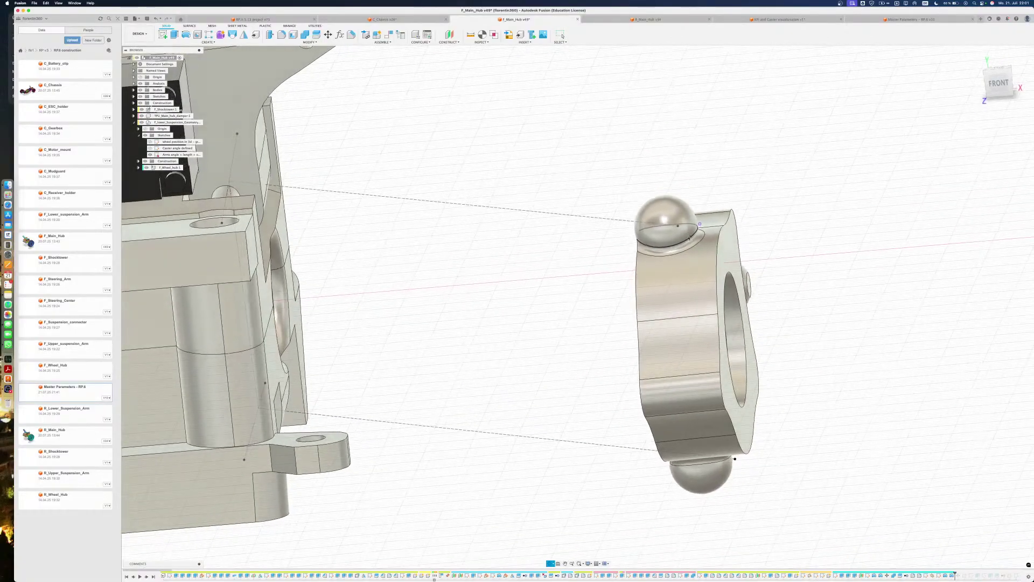
# Move the spherical face of the wheel hub's upper arm ball outward from the hub, translating it along a picked hub edge
pyautogui.click(689, 236)
pyautogui.press('m')
pyautogui.click(1007, 91)
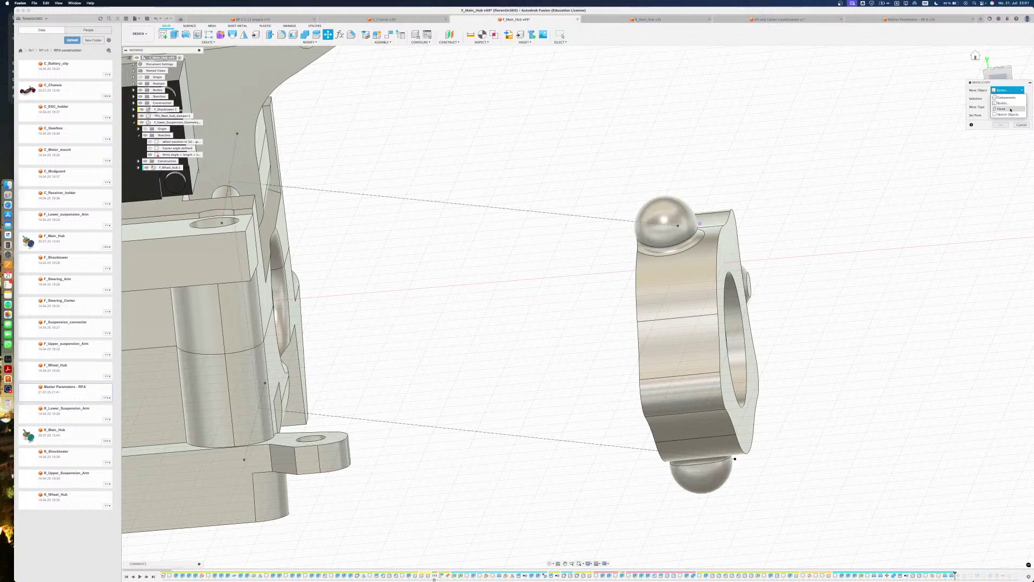
pyautogui.click(1010, 103)
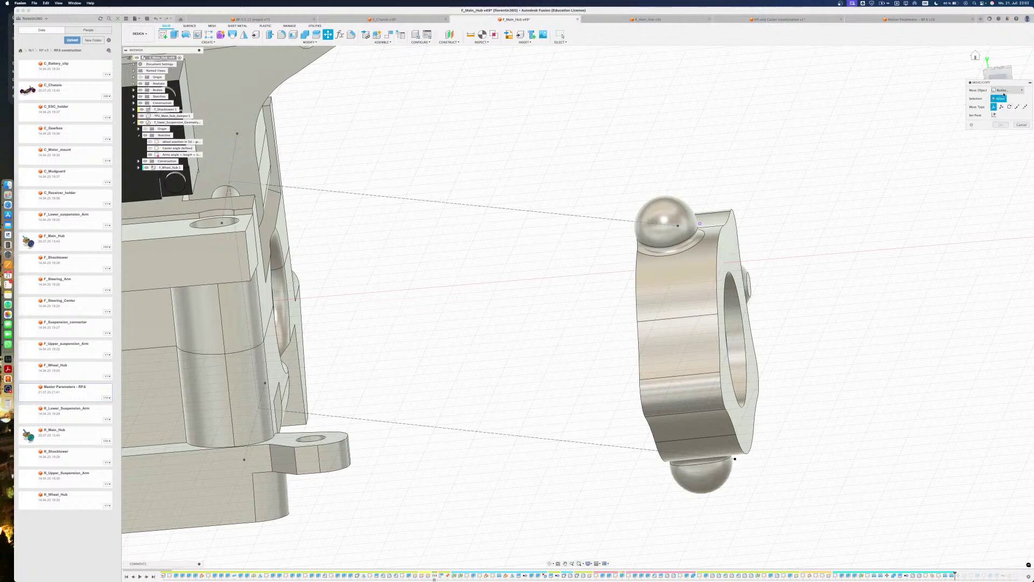
pyautogui.click(670, 220)
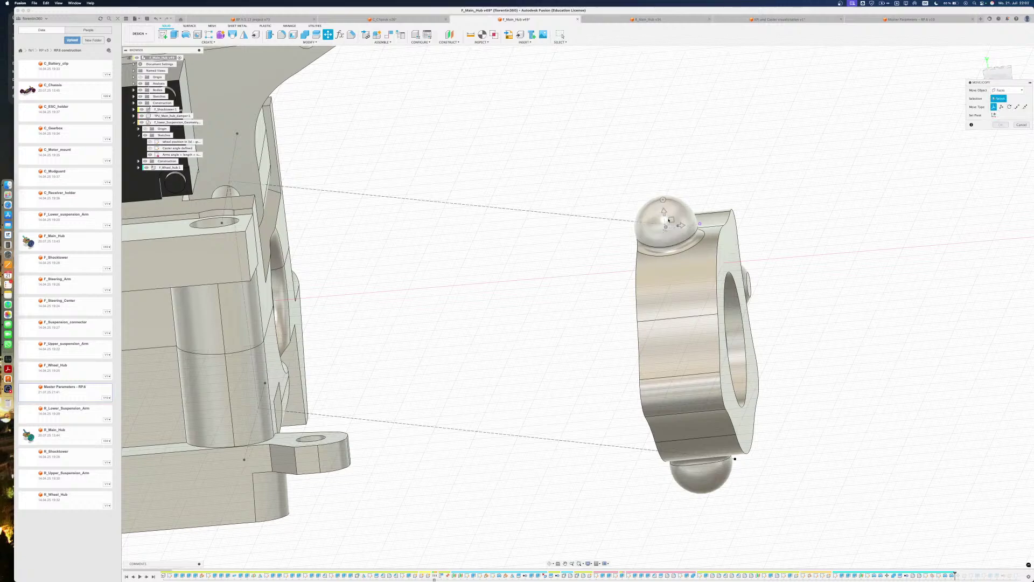
pyautogui.click(668, 221)
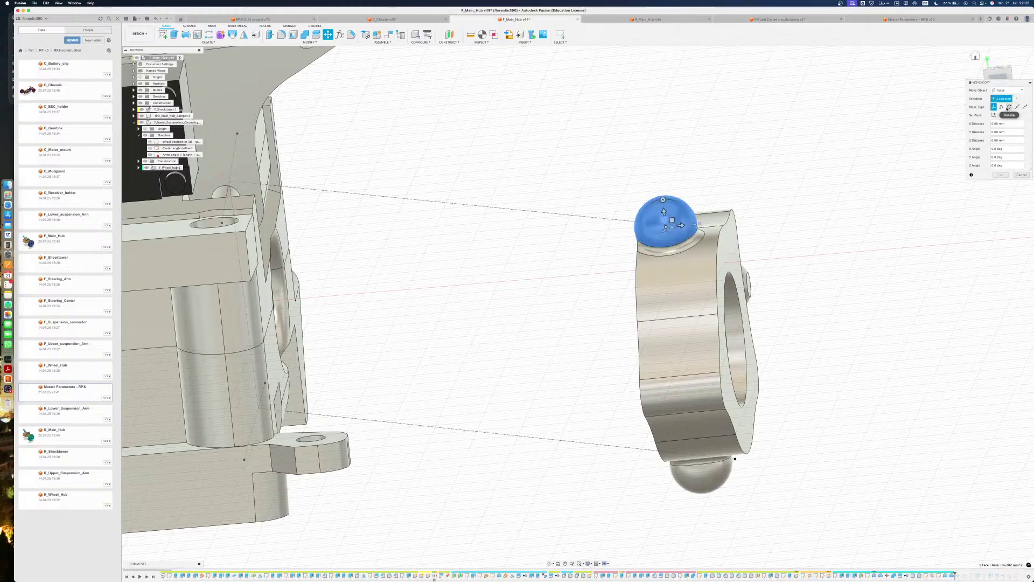
pyautogui.click(1002, 107)
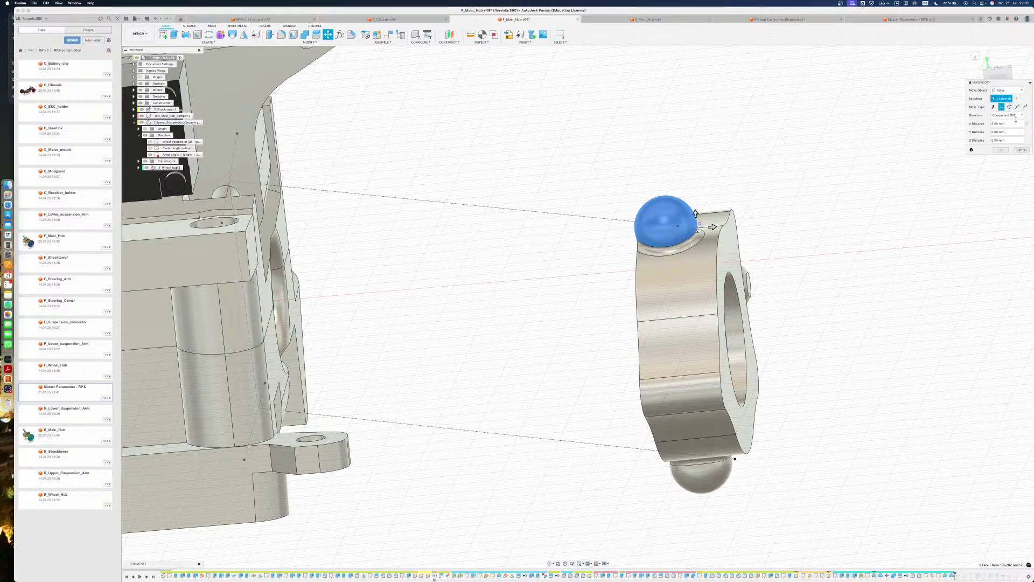
pyautogui.click(1015, 115)
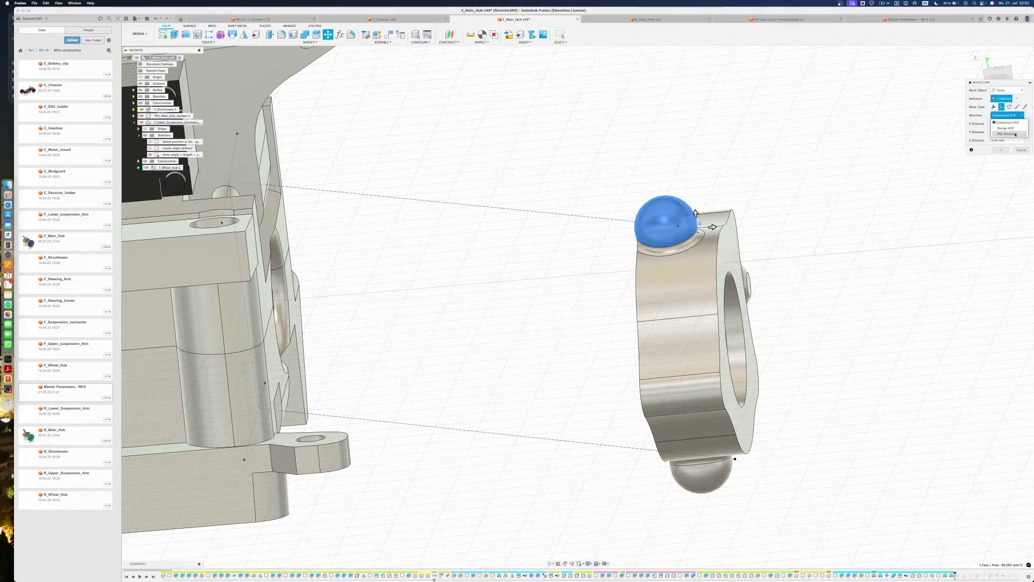
pyautogui.click(1011, 134)
pyautogui.keyDown('shift'); pyautogui.moveTo(861, 225); pyautogui.dragTo(838, 246, button='middle'); pyautogui.keyUp('shift')
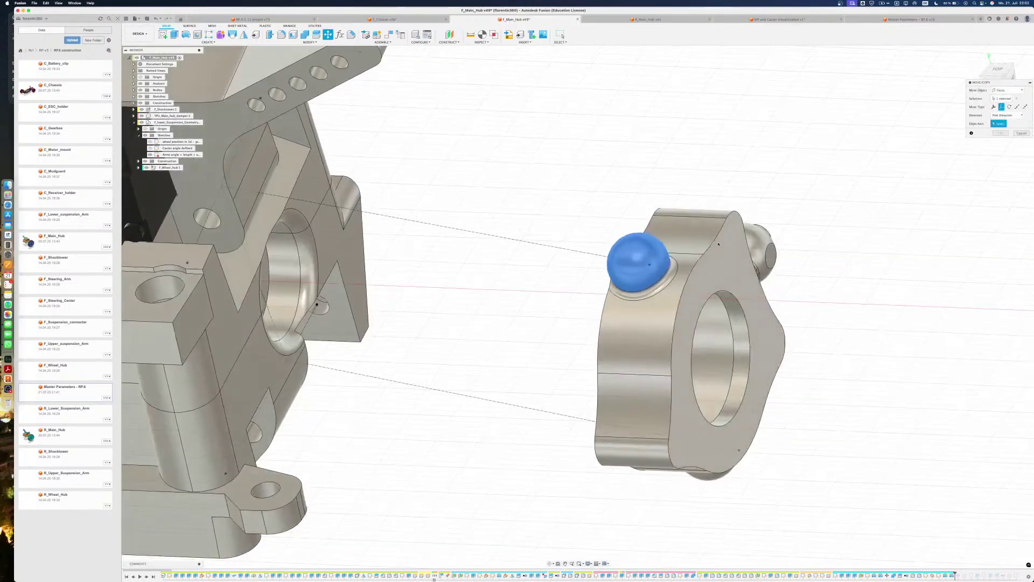
pyautogui.click(689, 254)
pyautogui.moveTo(691, 254); pyautogui.dragTo(655, 254)
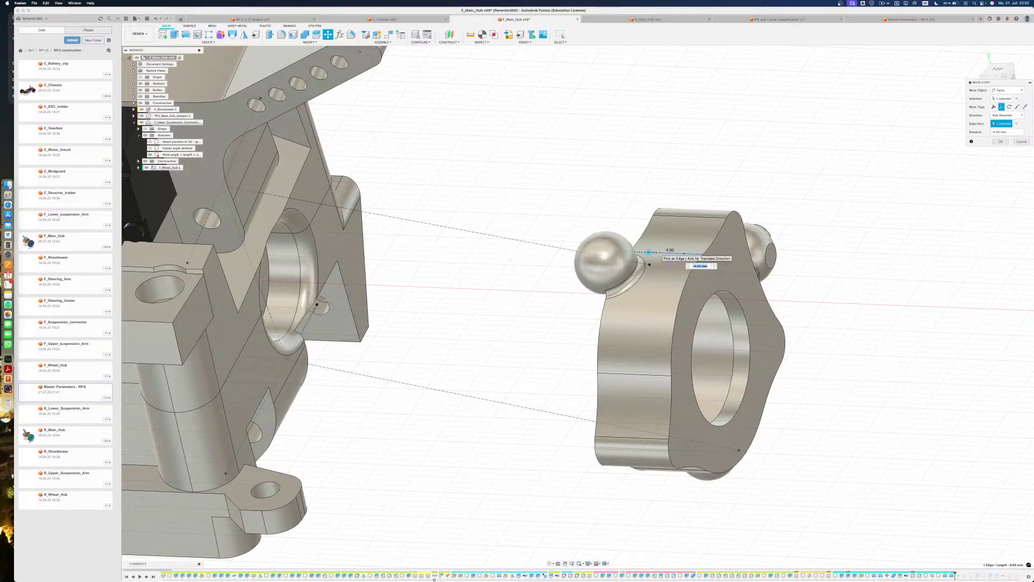
pyautogui.press('Return')
# Try different translation distances for the moved upper ball face, checking where it meets the hub body, and cancel the edit
pyautogui.keyDown('shift'); pyautogui.moveTo(830, 431); pyautogui.dragTo(690, 296, button='middle'); pyautogui.keyUp('shift')
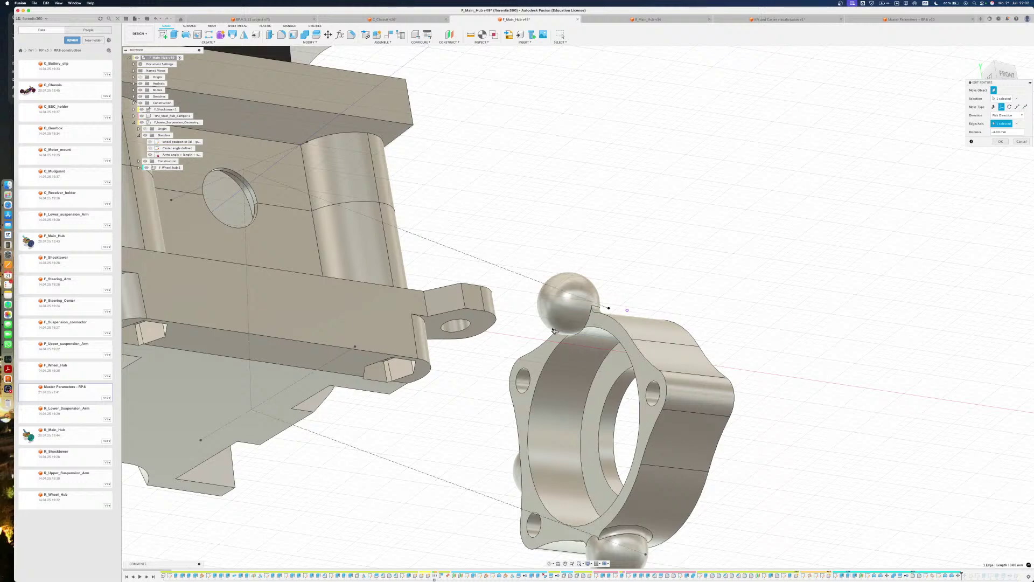
pyautogui.moveTo(555, 332)
pyautogui.mouseDown()
pyautogui.moveTo(582, 333)
pyautogui.moveTo(560, 338)
pyautogui.mouseUp()
pyautogui.scroll(5, 582, 333)
pyautogui.scroll(2, 582, 333)
pyautogui.scroll(10, 565, 328)
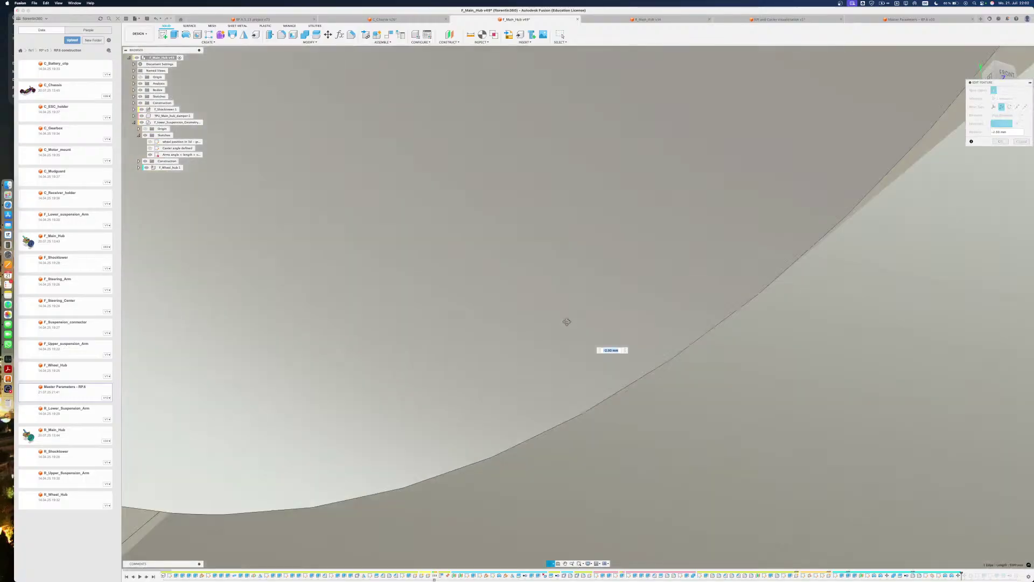
pyautogui.scroll(-8, 567, 315)
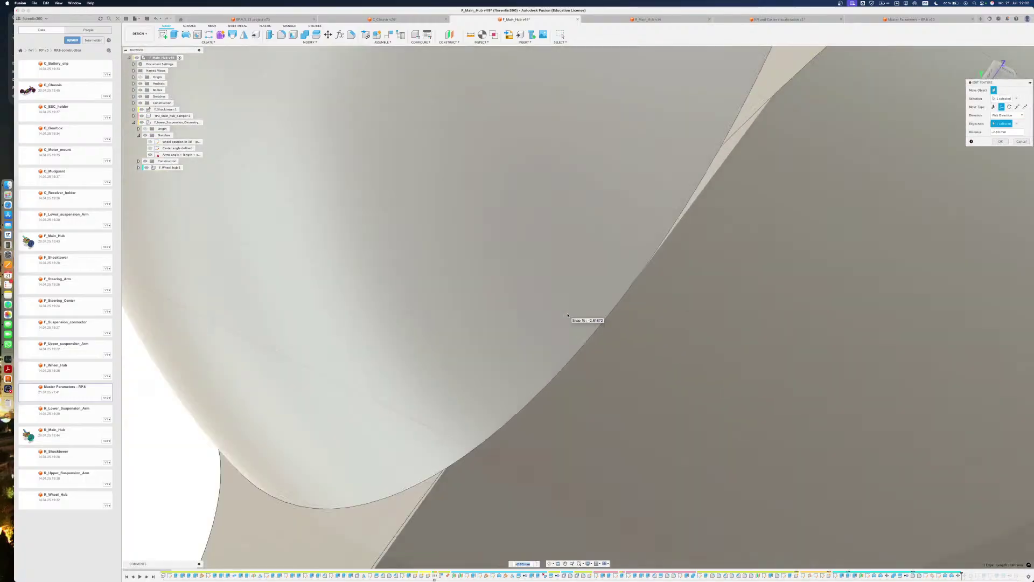
pyautogui.scroll(-8, 566, 318)
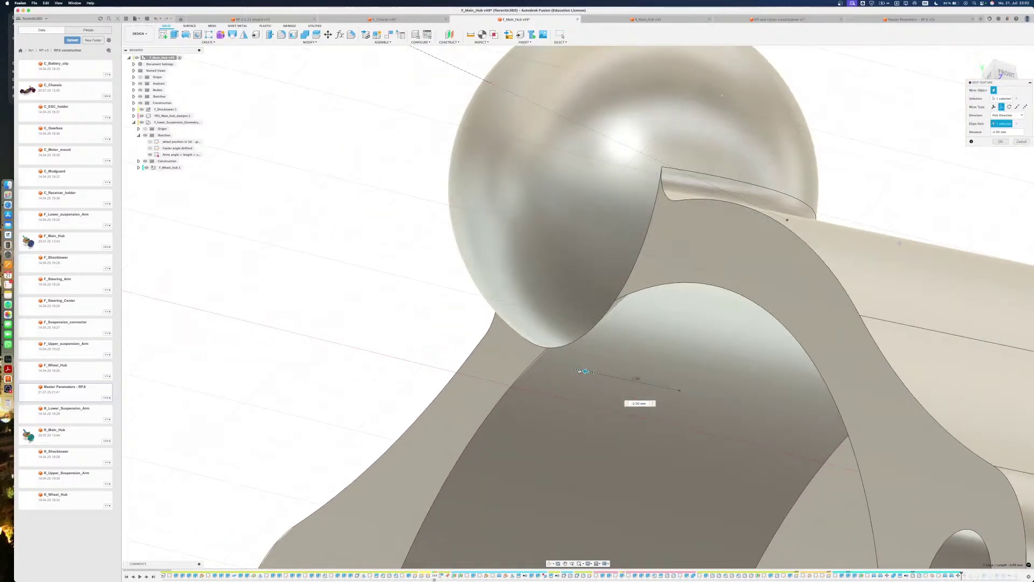
pyautogui.moveTo(584, 370); pyautogui.dragTo(657, 367)
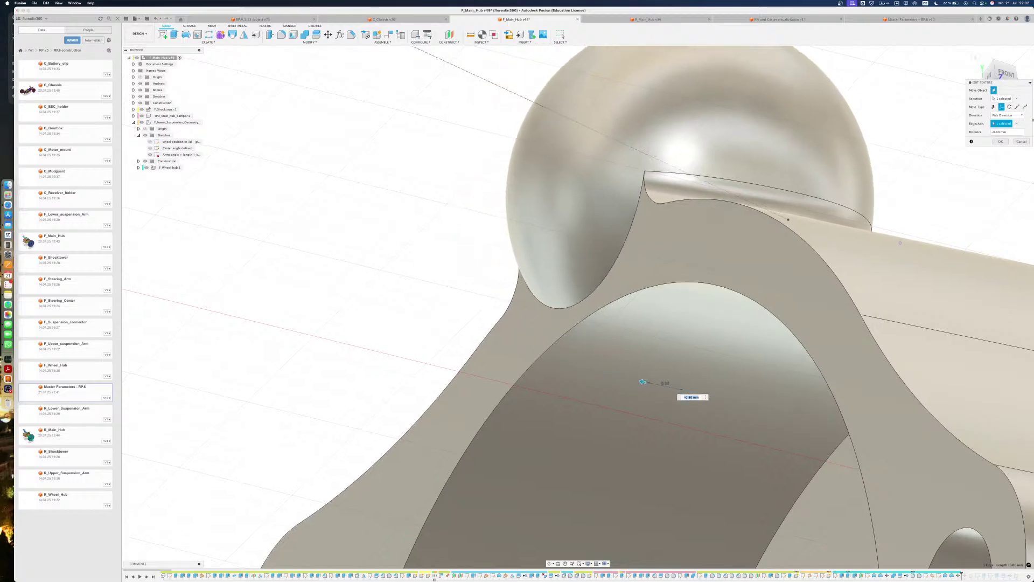
pyautogui.click(1021, 141)
pyautogui.scroll(-5, 755, 385)
pyautogui.scroll(-3, 755, 384)
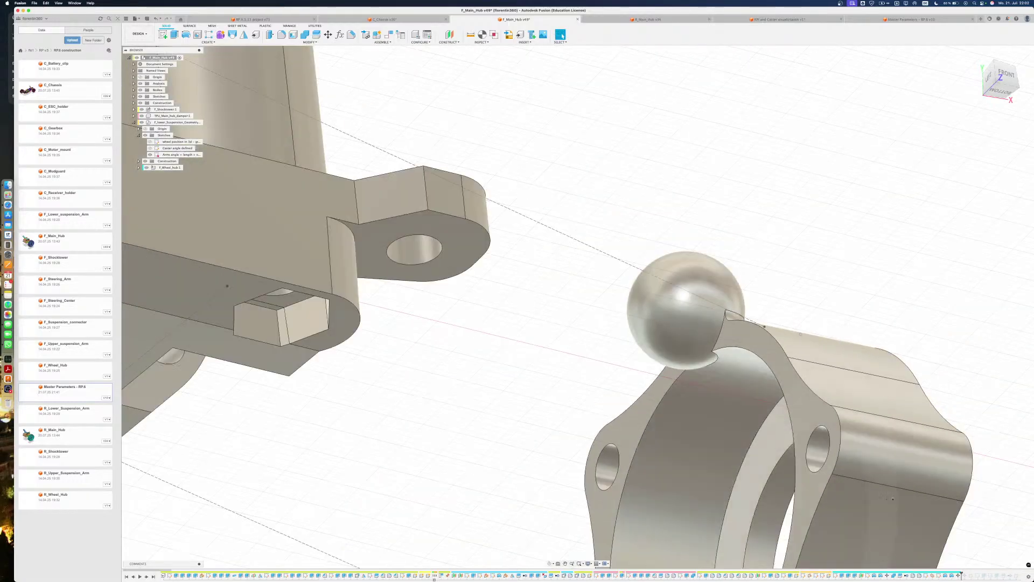
# Delete the last feature in the timeline and roll the history back to where the hub ring still has separate round screw bosses
pyautogui.rightClick(958, 575)
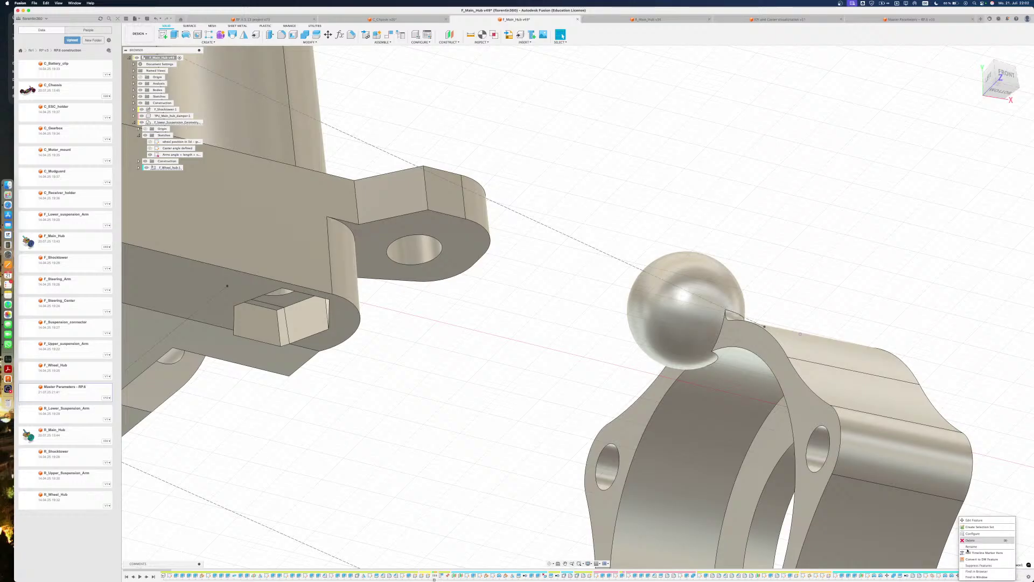
pyautogui.click(970, 541)
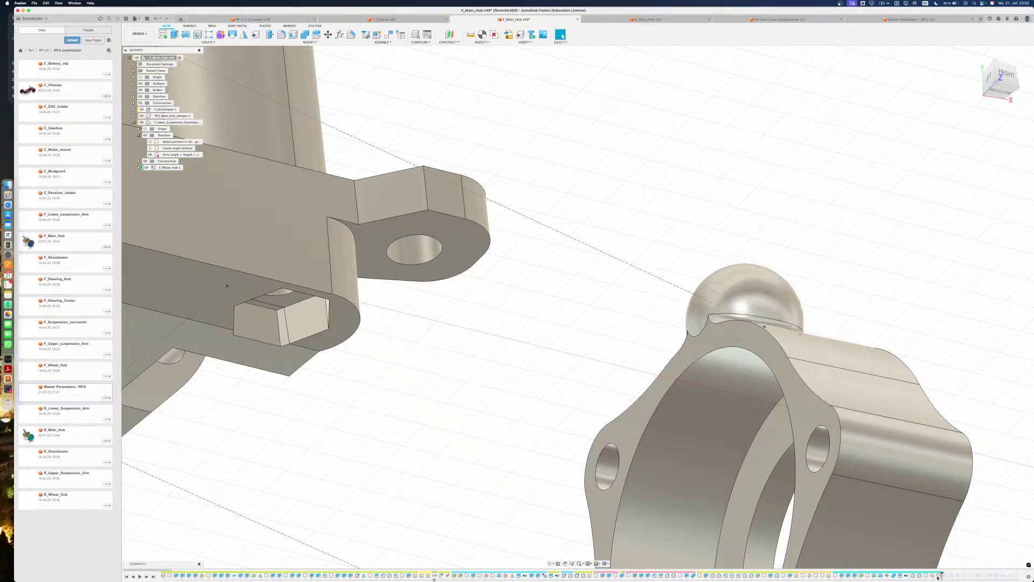
pyautogui.doubleClick(937, 575)
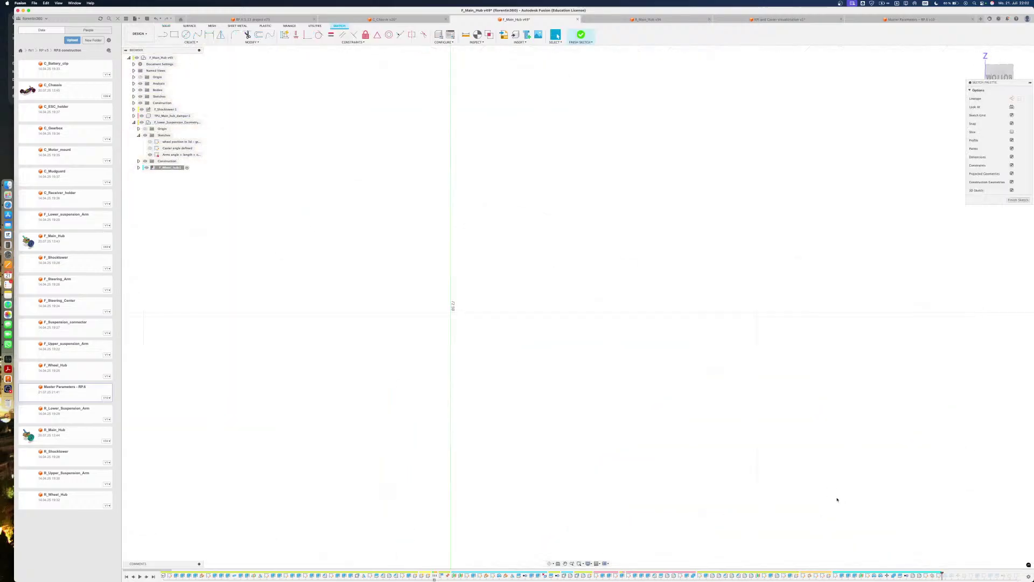
pyautogui.click(926, 575)
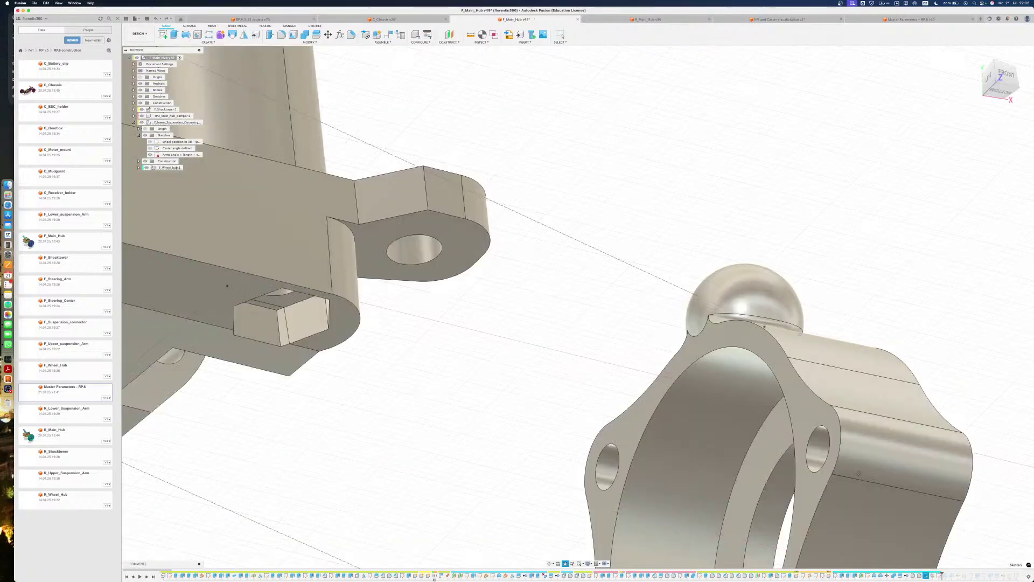
pyautogui.hscroll(5, 898, 546)
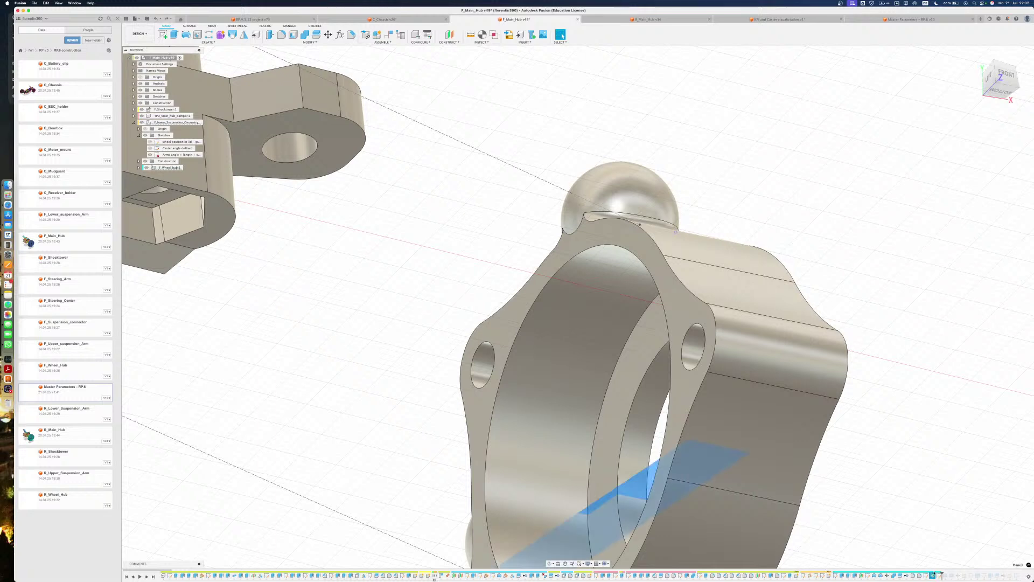
pyautogui.moveTo(942, 571)
pyautogui.mouseDown()
pyautogui.moveTo(910, 572)
pyautogui.moveTo(909, 558)
pyautogui.mouseUp()
# Move the spherical face of the upper ball along the hub's straight boss edge towards the main hub
pyautogui.keyDown('shift'); pyautogui.moveTo(837, 479); pyautogui.dragTo(814, 476, button='middle'); pyautogui.keyUp('shift')
pyautogui.click(656, 129)
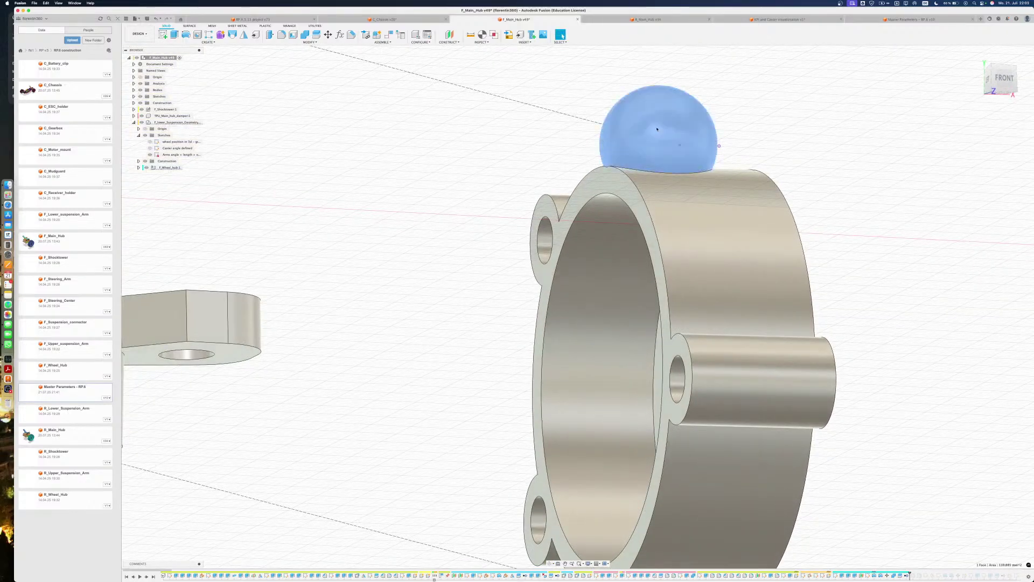
pyautogui.press('m')
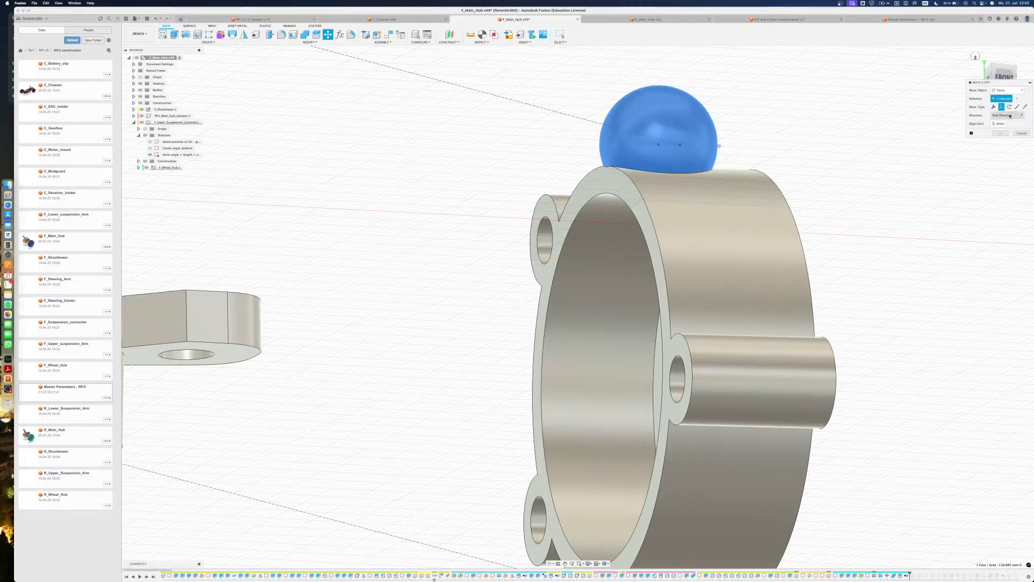
pyautogui.click(1008, 124)
pyautogui.keyDown('shift'); pyautogui.moveTo(874, 189); pyautogui.dragTo(730, 423, button='middle'); pyautogui.keyUp('shift')
pyautogui.click(765, 350)
pyautogui.click(1000, 132)
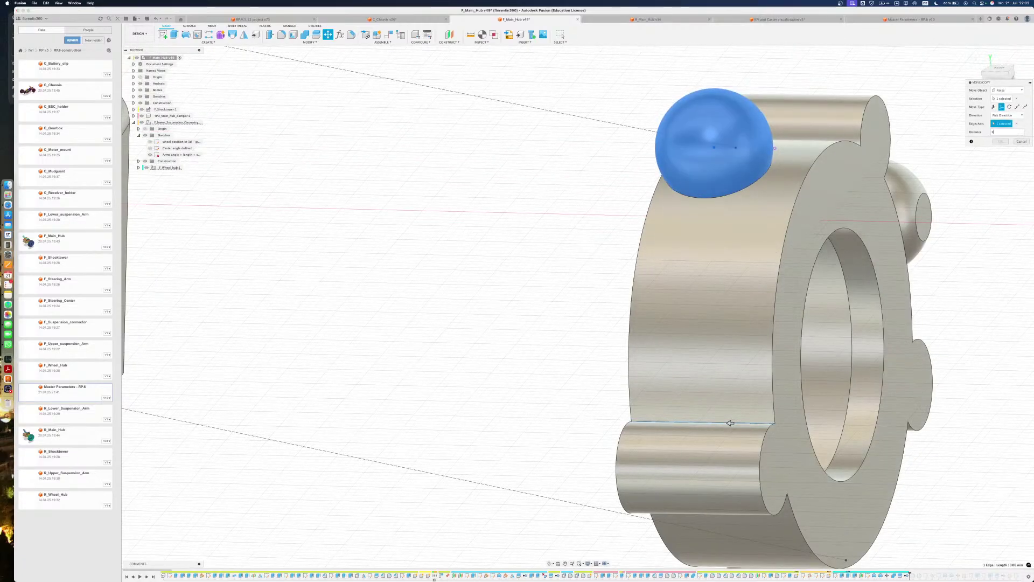
pyautogui.keyDown('shift'); pyautogui.moveTo(781, 237); pyautogui.dragTo(799, 264, button='middle'); pyautogui.keyUp('shift')
pyautogui.scroll(10, 786, 178)
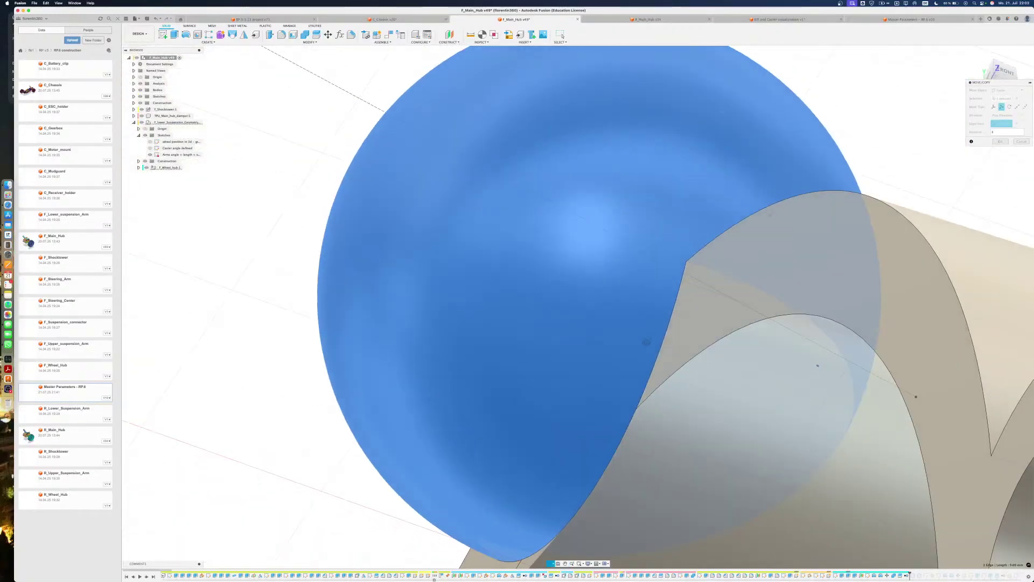
pyautogui.keyDown('shift'); pyautogui.moveTo(647, 342); pyautogui.dragTo(678, 431, button='middle'); pyautogui.keyUp('shift')
pyautogui.scroll(-5, 642, 355)
pyautogui.scroll(-5, 698, 485)
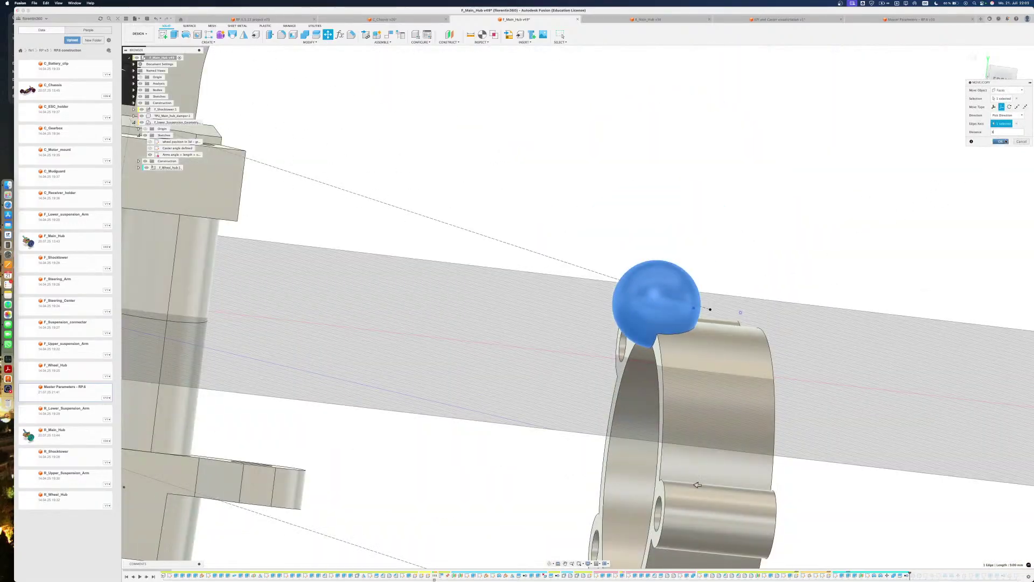
pyautogui.moveTo(698, 485); pyautogui.dragTo(672, 482)
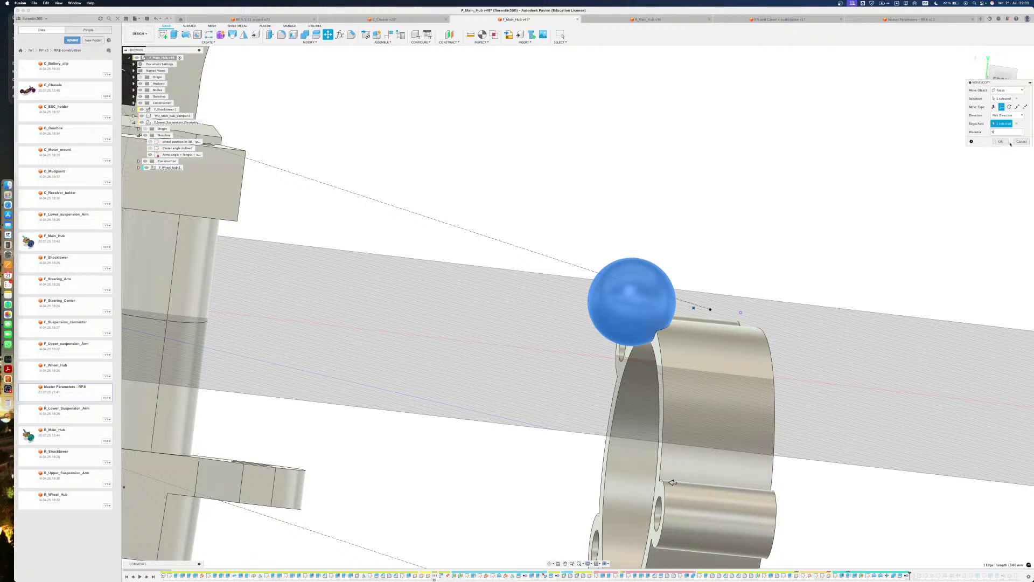
pyautogui.click(1001, 141)
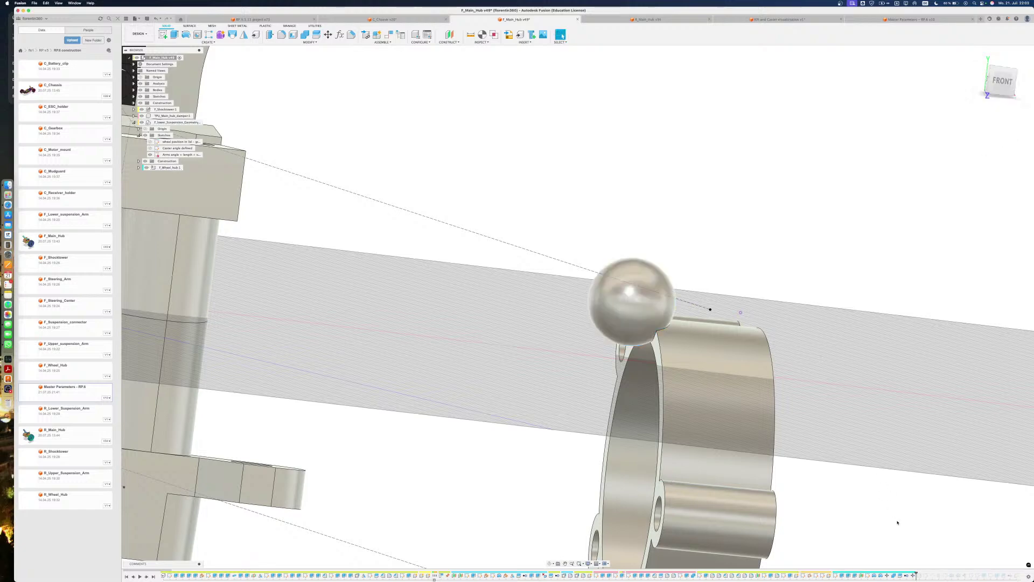
# Set the distance of the upper ball's face move to the parameter d823
pyautogui.doubleClick(914, 575)
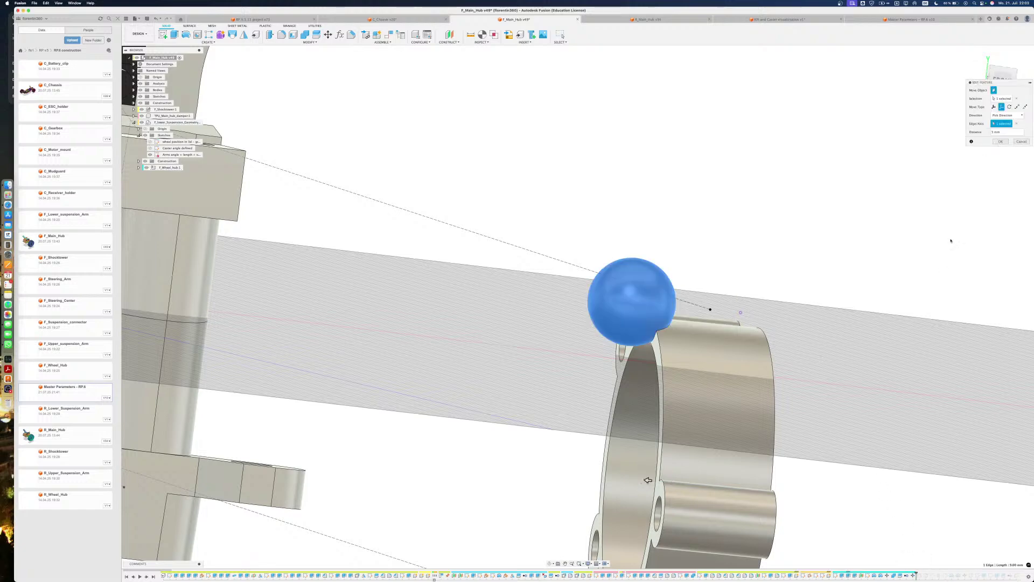
pyautogui.moveTo(1003, 132); pyautogui.dragTo(980, 128)
pyautogui.write('d823')
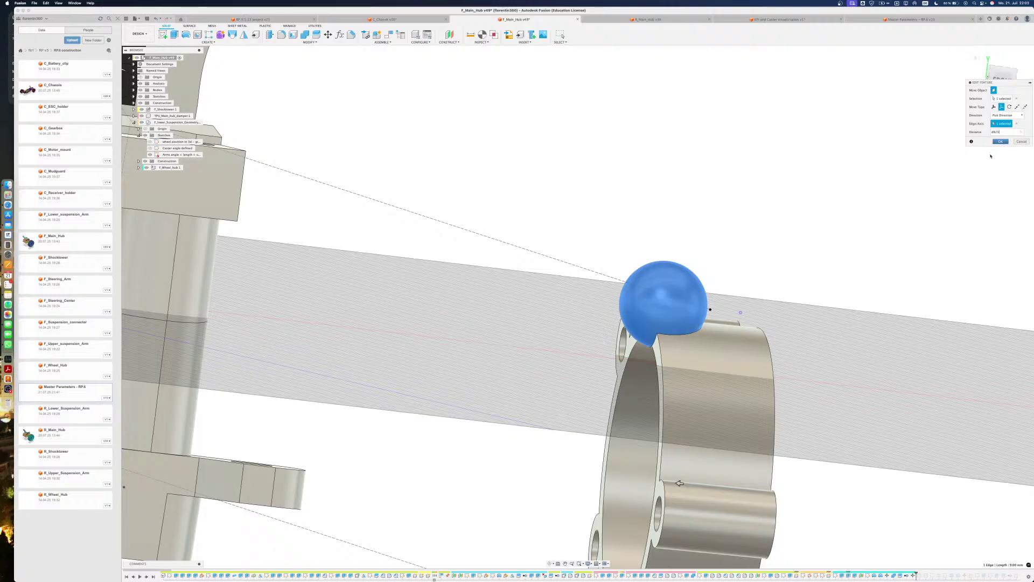
pyautogui.click(999, 141)
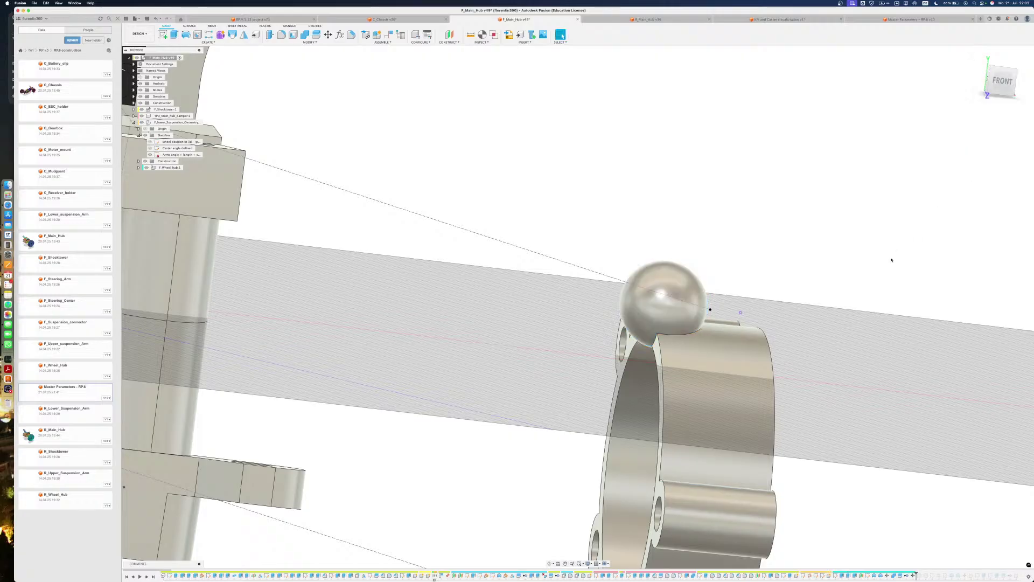
# Review the ball's move settings and examine its position against the suspension axis line and the hub ring from several angles
pyautogui.doubleClick(913, 576)
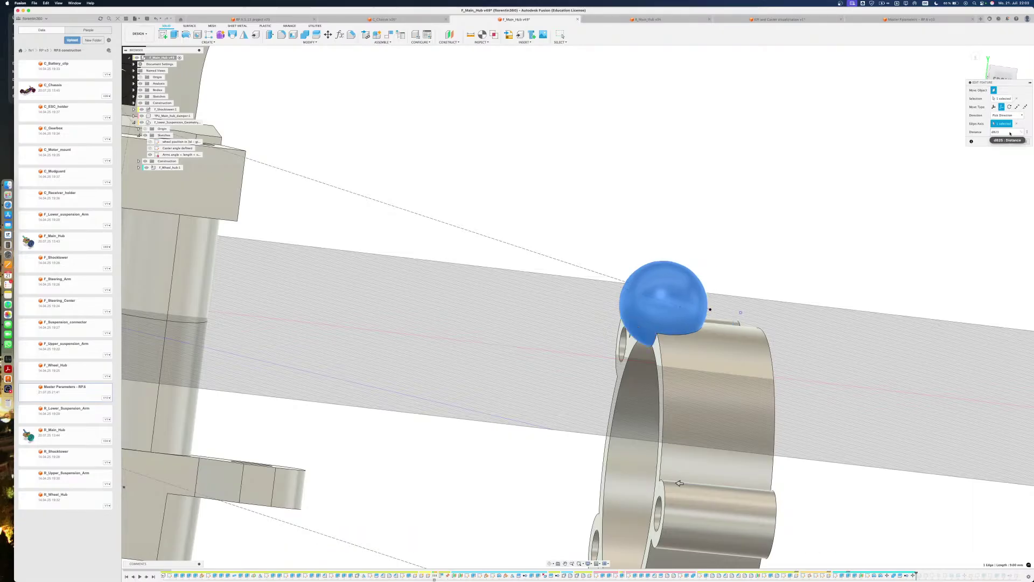
pyautogui.click(1019, 142)
pyautogui.keyDown('shift'); pyautogui.moveTo(788, 337); pyautogui.dragTo(799, 323, button='middle'); pyautogui.keyUp('shift')
pyautogui.click(751, 311)
pyautogui.click(745, 303)
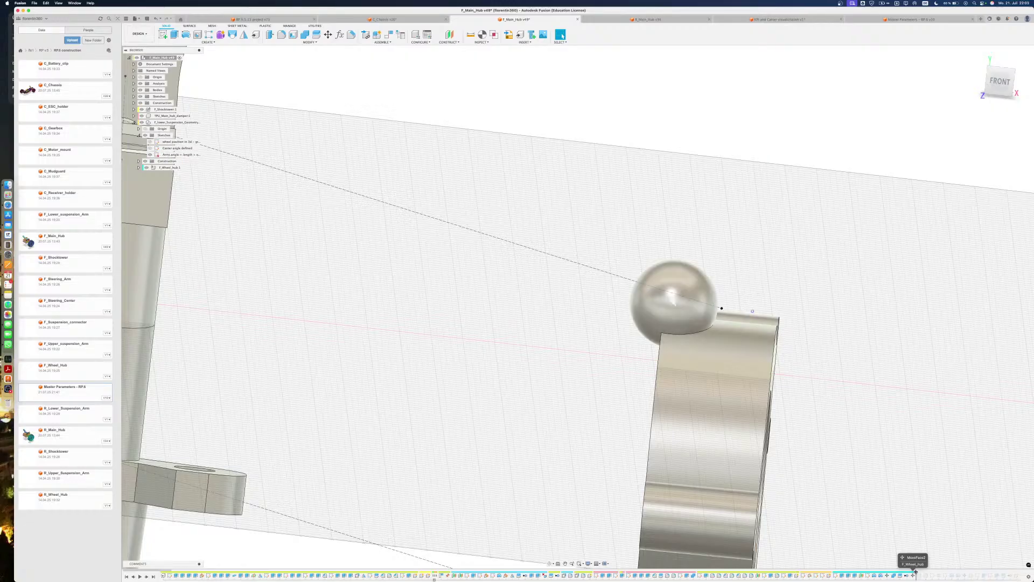
pyautogui.moveTo(914, 574); pyautogui.dragTo(913, 575)
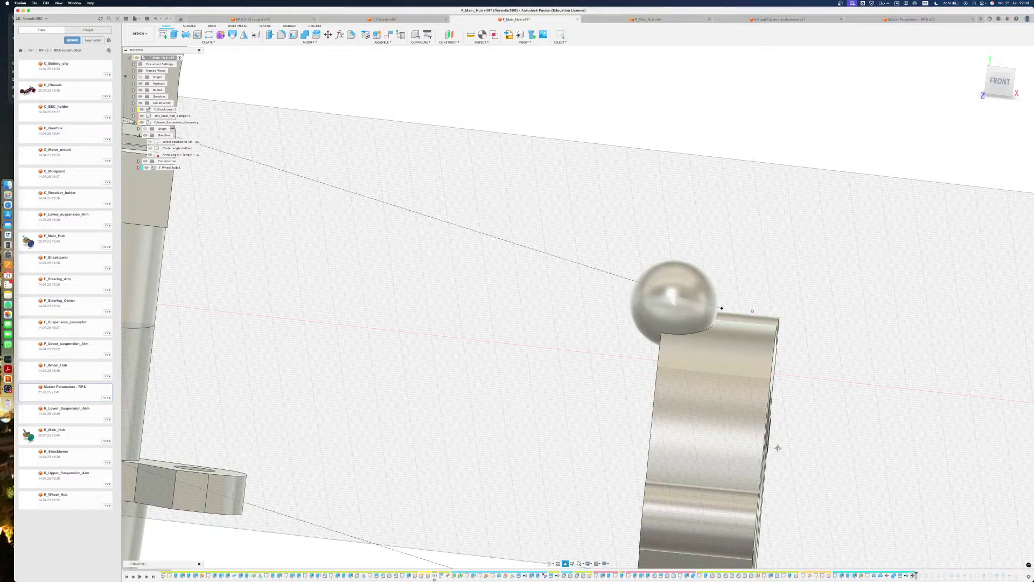
pyautogui.moveTo(776, 446); pyautogui.dragTo(734, 354, button='middle')
pyautogui.scroll(-2, 736, 354)
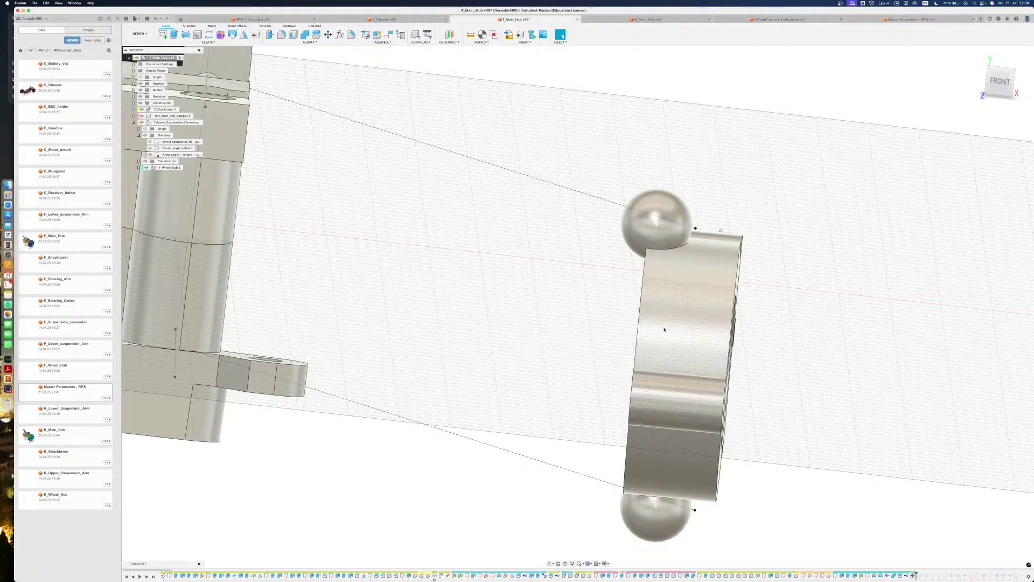
pyautogui.keyDown('shift'); pyautogui.moveTo(658, 323); pyautogui.dragTo(544, 313, button='middle'); pyautogui.keyUp('shift')
pyautogui.click(673, 195)
pyautogui.keyDown('shift'); pyautogui.moveTo(673, 195); pyautogui.dragTo(840, 431, button='middle'); pyautogui.keyUp('shift')
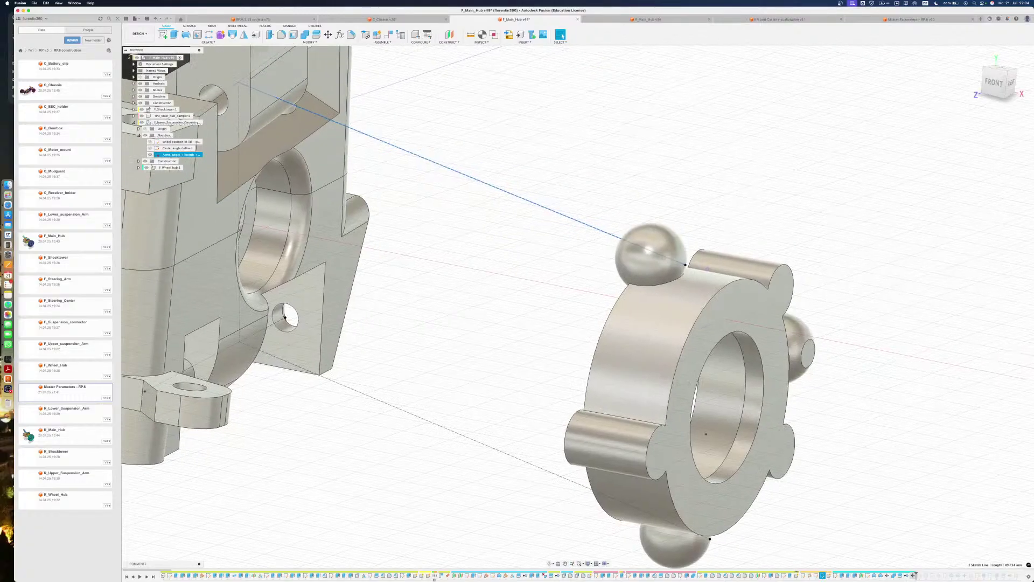
pyautogui.click(856, 453)
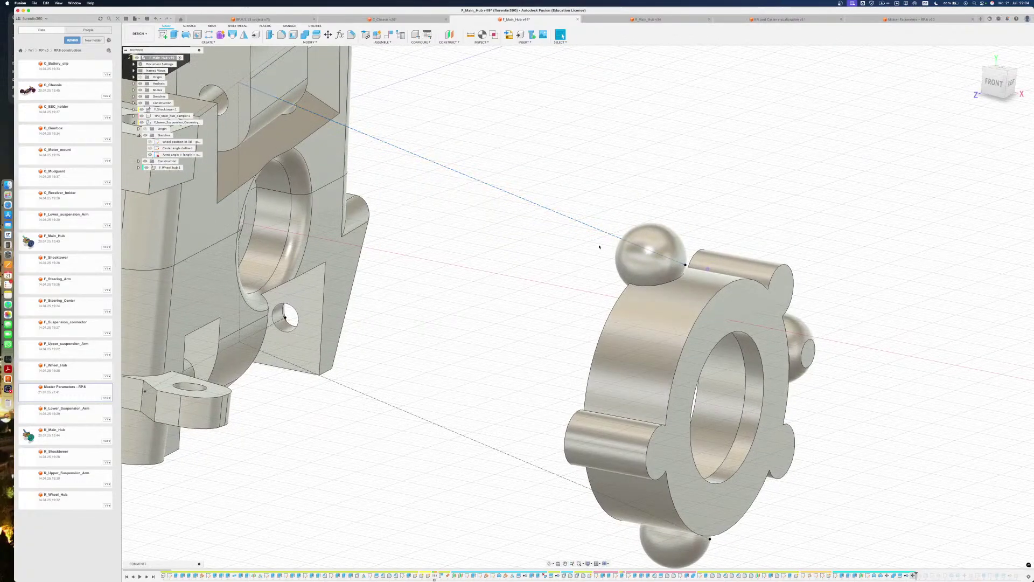
pyautogui.keyDown('shift'); pyautogui.moveTo(607, 221); pyautogui.dragTo(637, 296, button='middle'); pyautogui.keyUp('shift')
pyautogui.scroll(5, 637, 295)
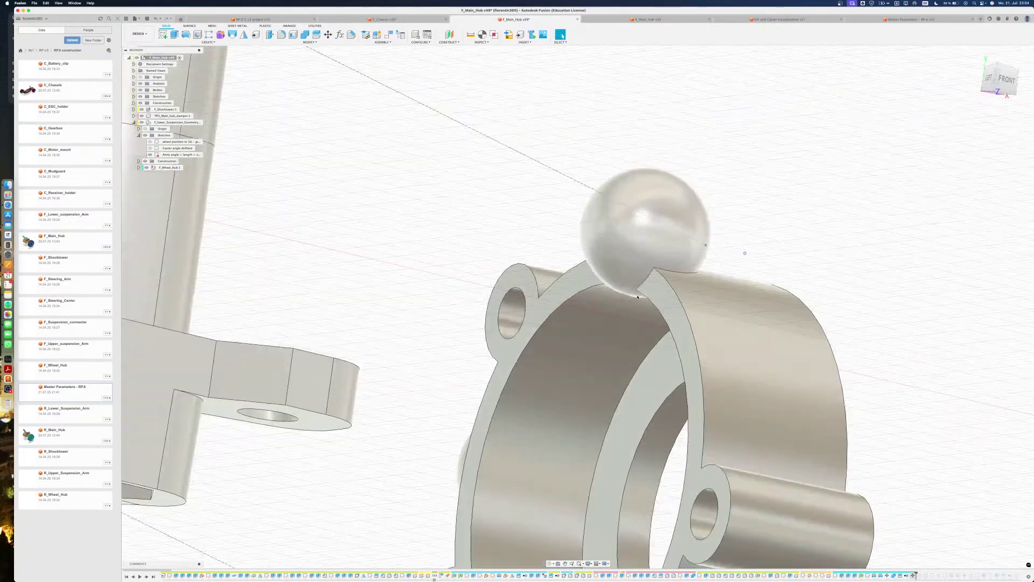
pyautogui.scroll(-10, 637, 296)
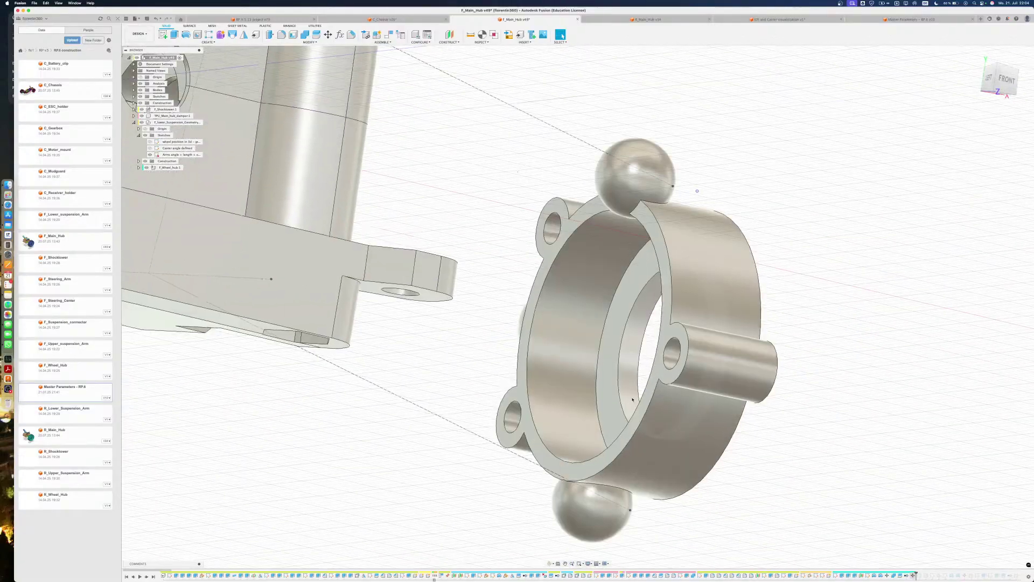
pyautogui.scroll(5, 642, 202)
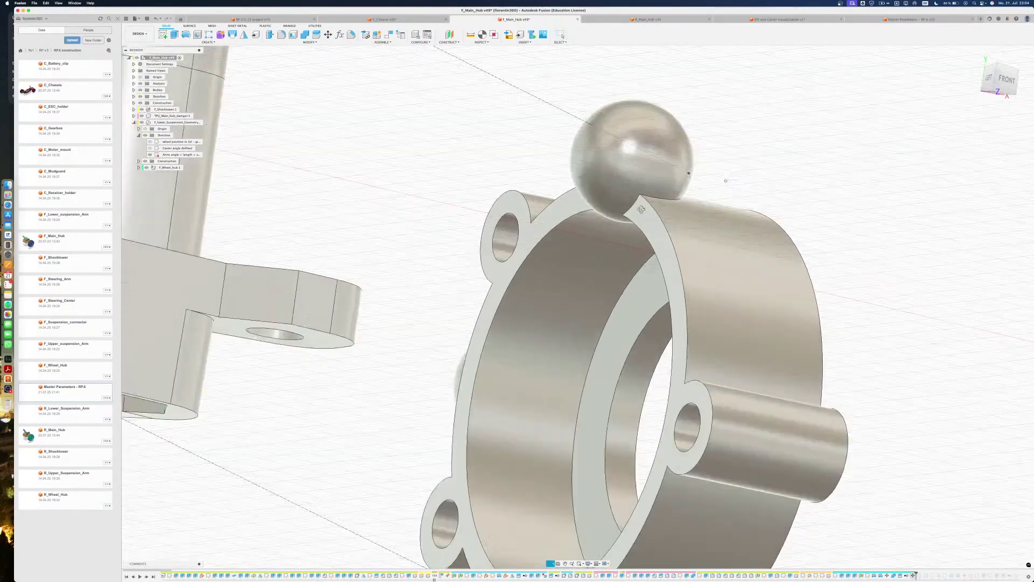
pyautogui.keyDown('shift'); pyautogui.moveTo(642, 202); pyautogui.dragTo(692, 211, button='middle'); pyautogui.keyUp('shift')
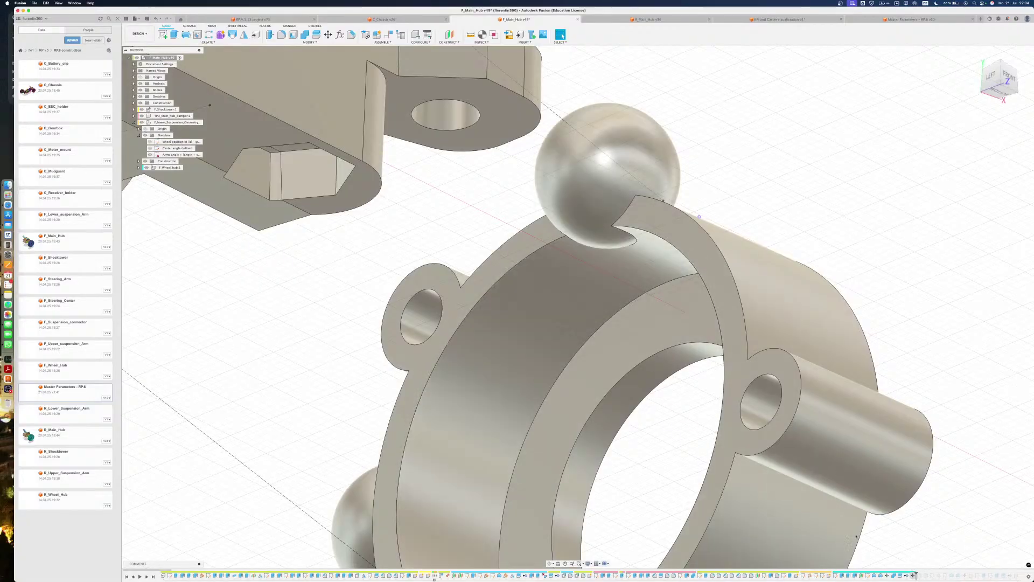
# Activate the F_Wheel_Hub component and show only Sketch1 from its sketches
pyautogui.click(184, 168)
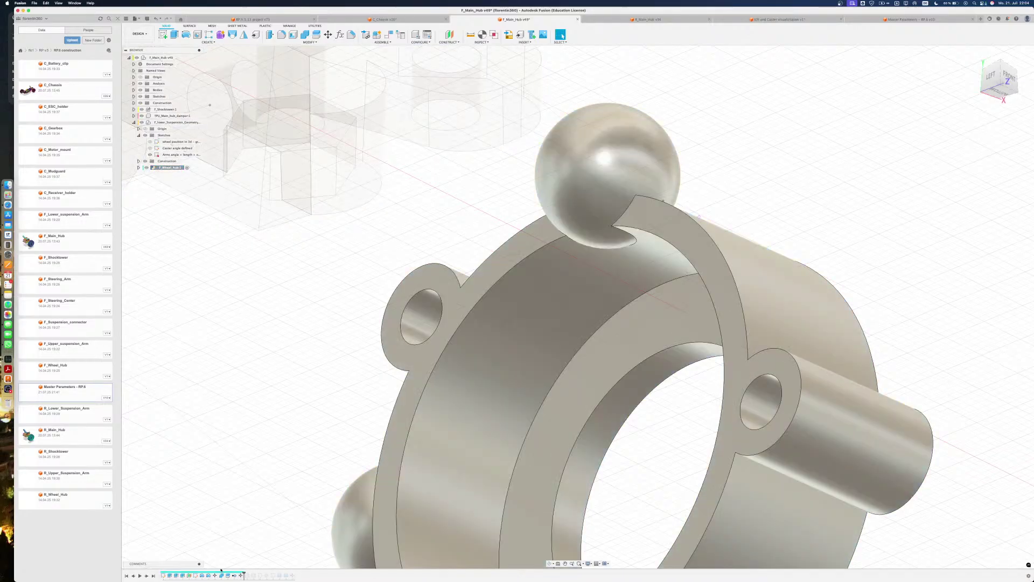
pyautogui.click(139, 168)
pyautogui.click(143, 187)
pyautogui.click(155, 200)
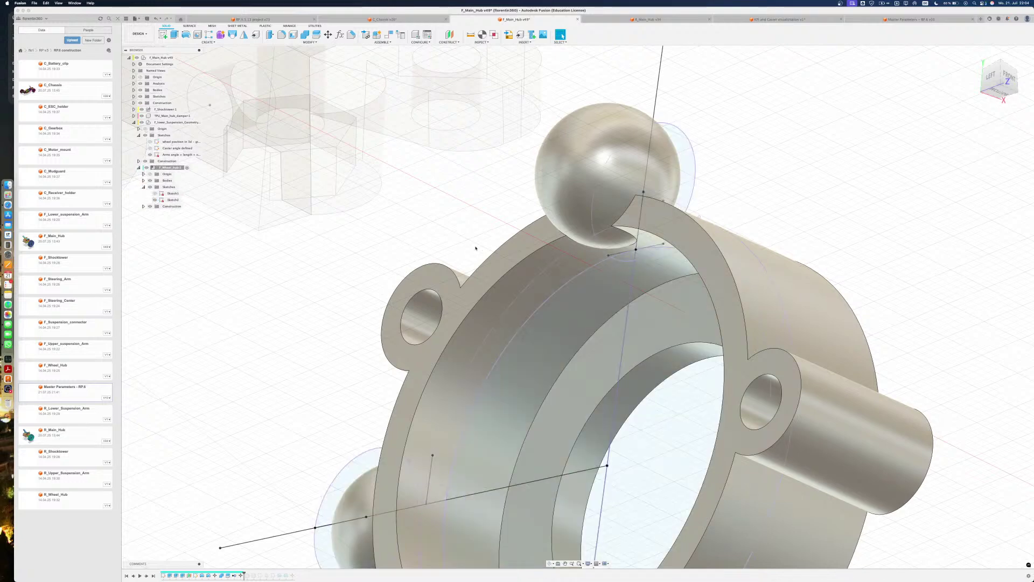
pyautogui.click(155, 200)
pyautogui.click(155, 193)
# Start extruding the ring profile of Sketch1 up to the hub's open front face
pyautogui.click(600, 343)
pyautogui.scroll(-5, 600, 343)
pyautogui.press('e')
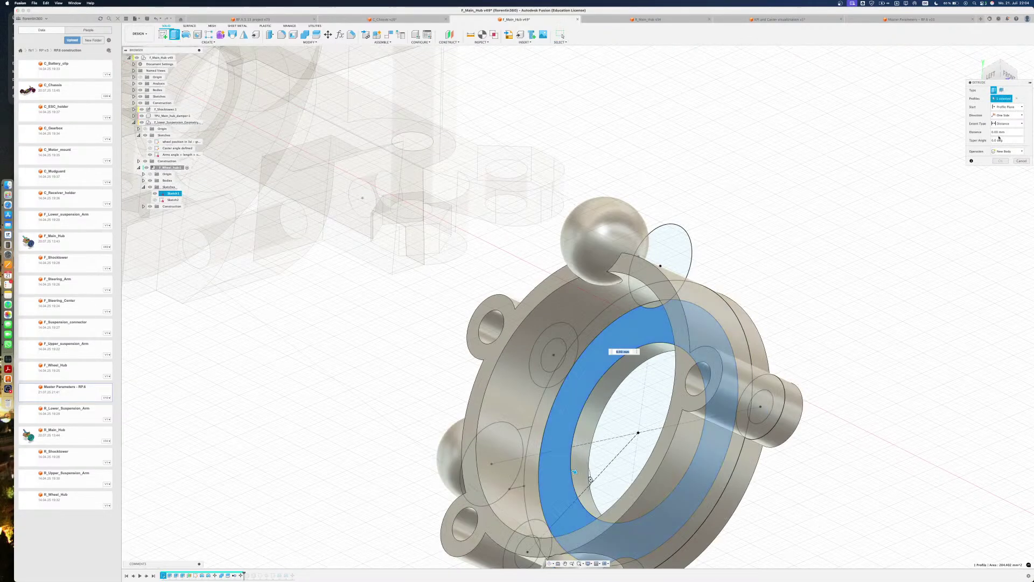
pyautogui.click(1007, 123)
pyautogui.click(1004, 139)
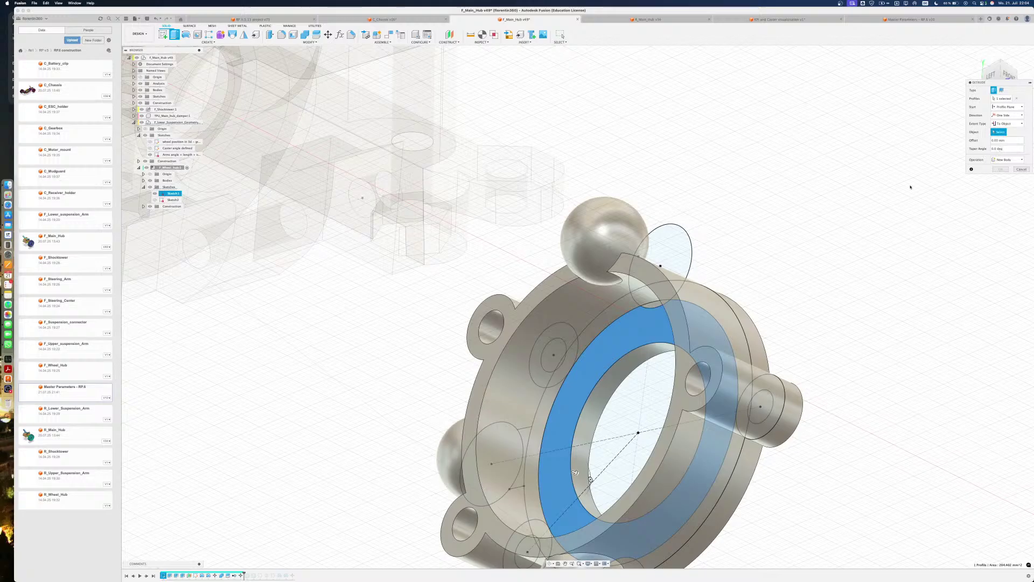
pyautogui.click(503, 441)
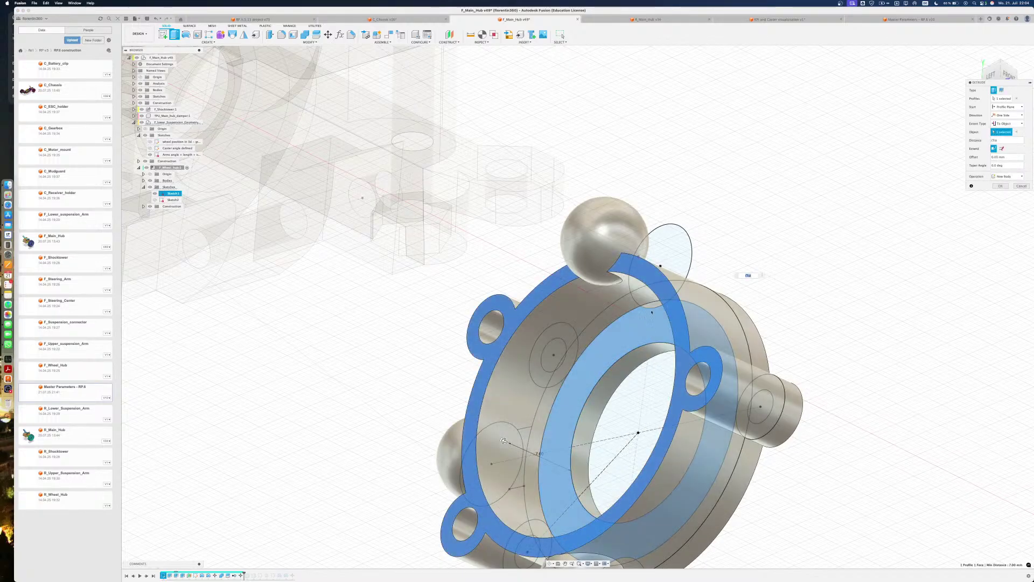
# Add the small sketch area beneath the upper ball to the extrusion profiles and clear the end object
pyautogui.click(653, 308)
pyautogui.click(995, 100)
pyautogui.click(650, 305)
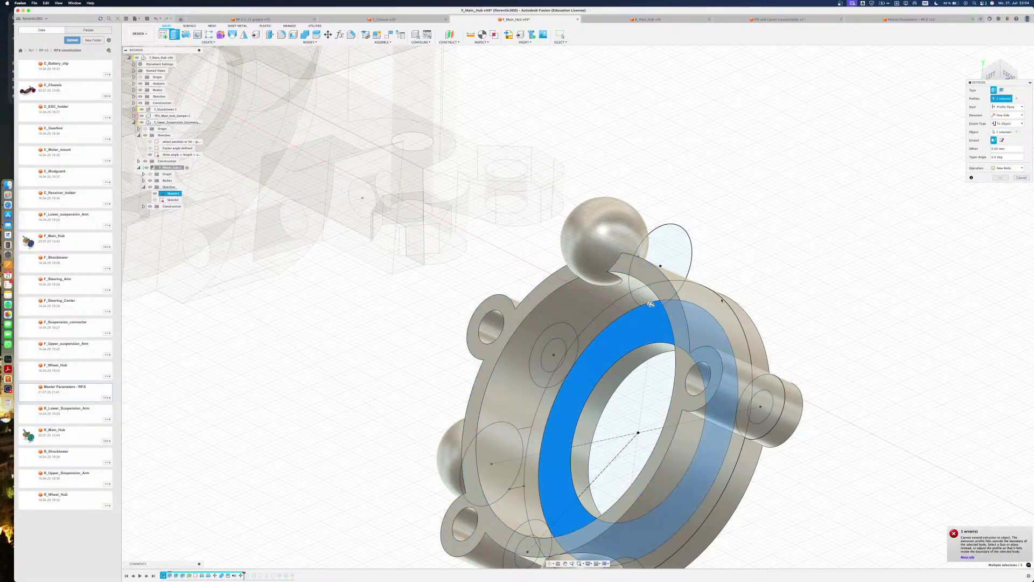
pyautogui.click(1002, 132)
pyautogui.click(1017, 132)
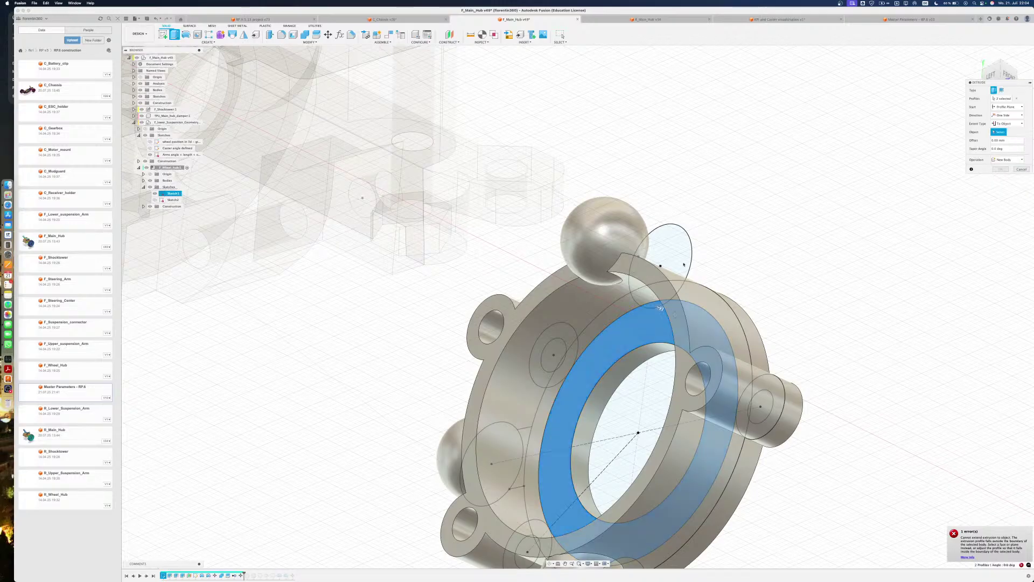
# Cut the selected Sketch1 profiles up to the hub's open front face with a 7 mm offset, cutting only the hub body
pyautogui.click(640, 271)
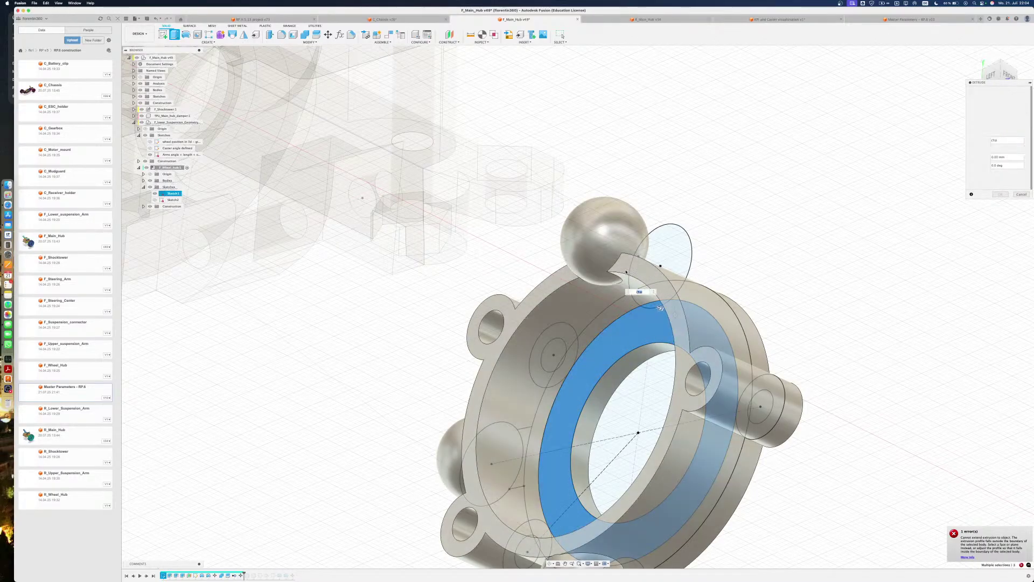
pyautogui.moveTo(1011, 158); pyautogui.dragTo(964, 158)
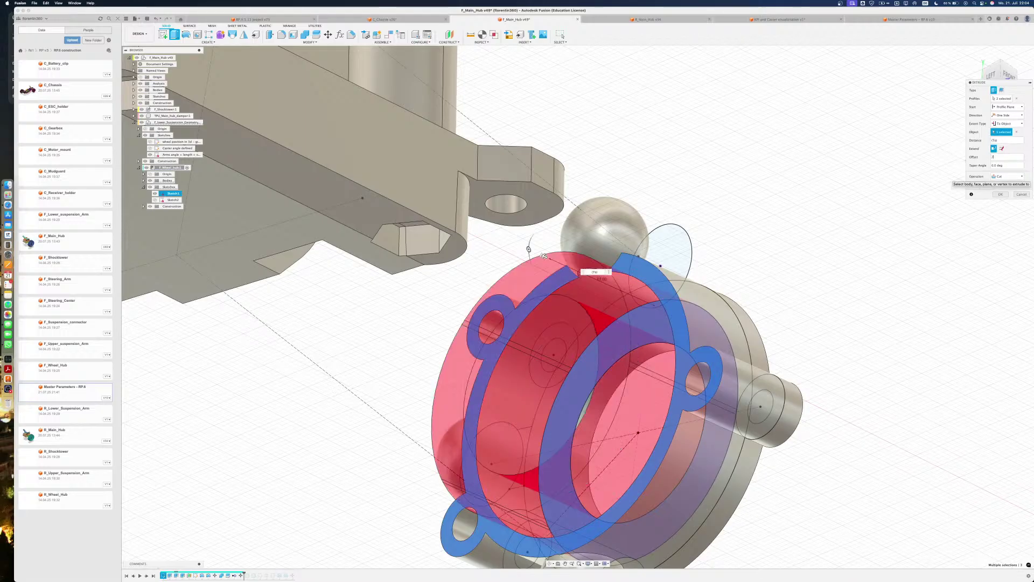
pyautogui.write('7')
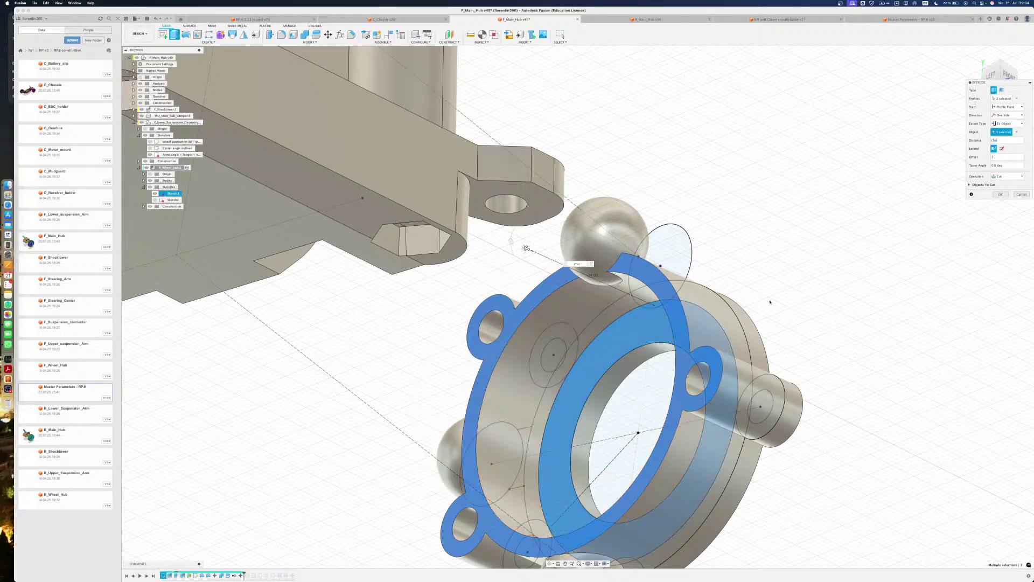
pyautogui.keyDown('shift'); pyautogui.moveTo(711, 272); pyautogui.dragTo(934, 220, button='middle'); pyautogui.keyUp('shift')
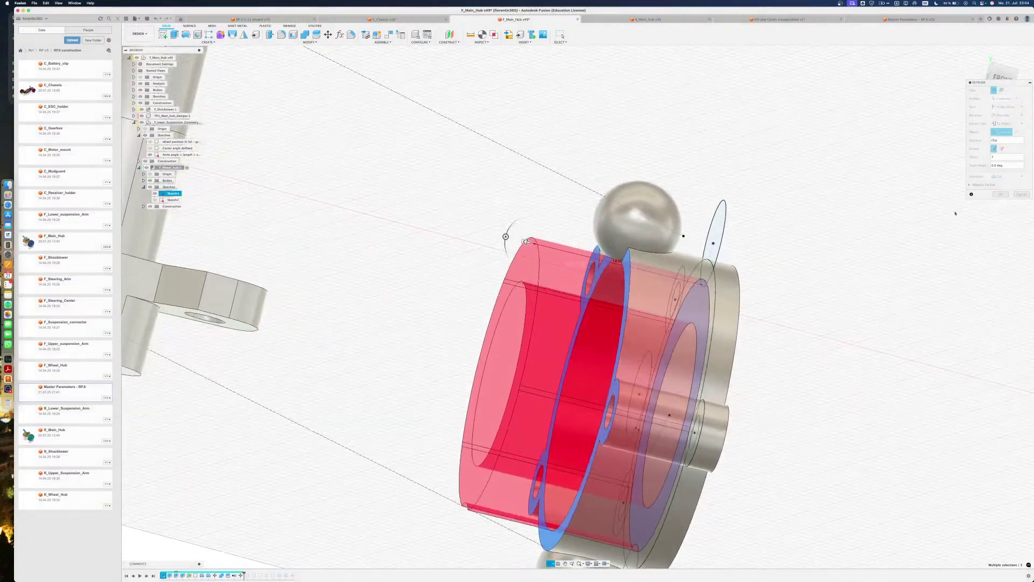
pyautogui.click(969, 185)
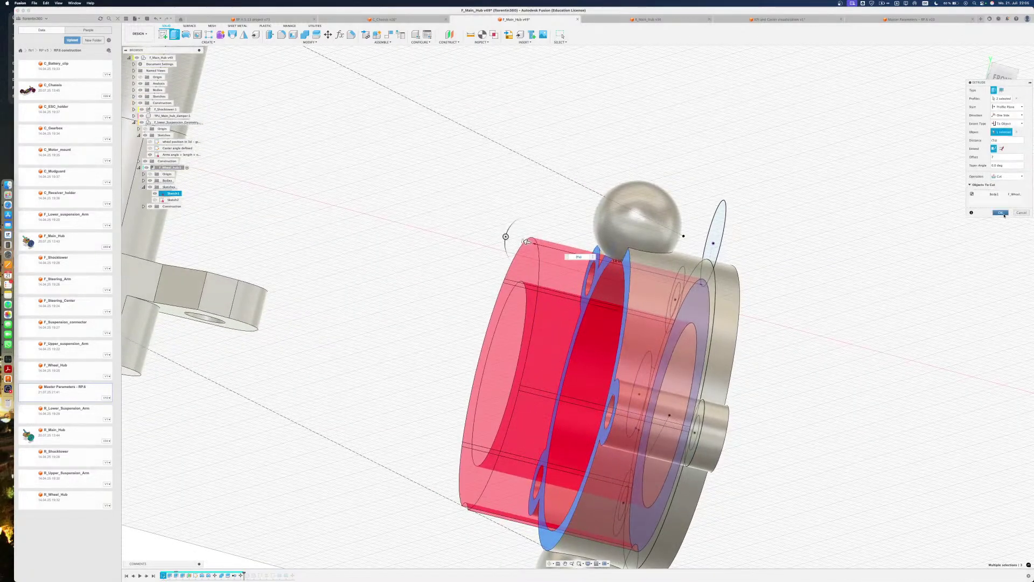
# Check the cut beneath the upper ball and roll the component's history forward past the wheel hub's Fillet feature
pyautogui.moveTo(667, 321)
pyautogui.keyDown('shift'); pyautogui.mouseDown(button='middle')
pyautogui.moveTo(686, 305)
pyautogui.moveTo(577, 311)
pyautogui.moveTo(625, 362)
pyautogui.moveTo(575, 370)
pyautogui.moveTo(538, 350)
pyautogui.moveTo(511, 380)
pyautogui.moveTo(520, 365)
pyautogui.mouseUp(button='middle'); pyautogui.keyUp('shift')
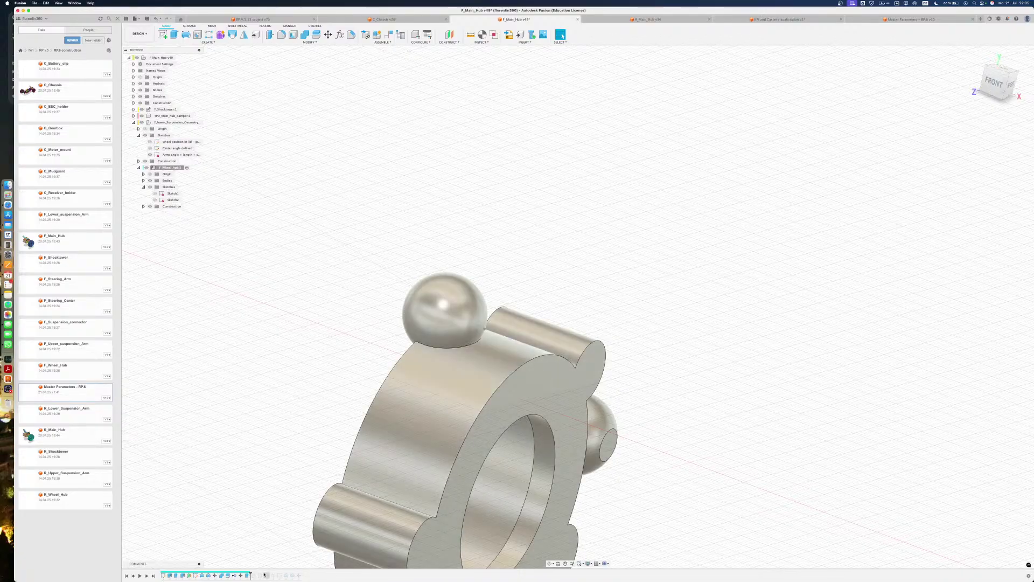
pyautogui.click(519, 365)
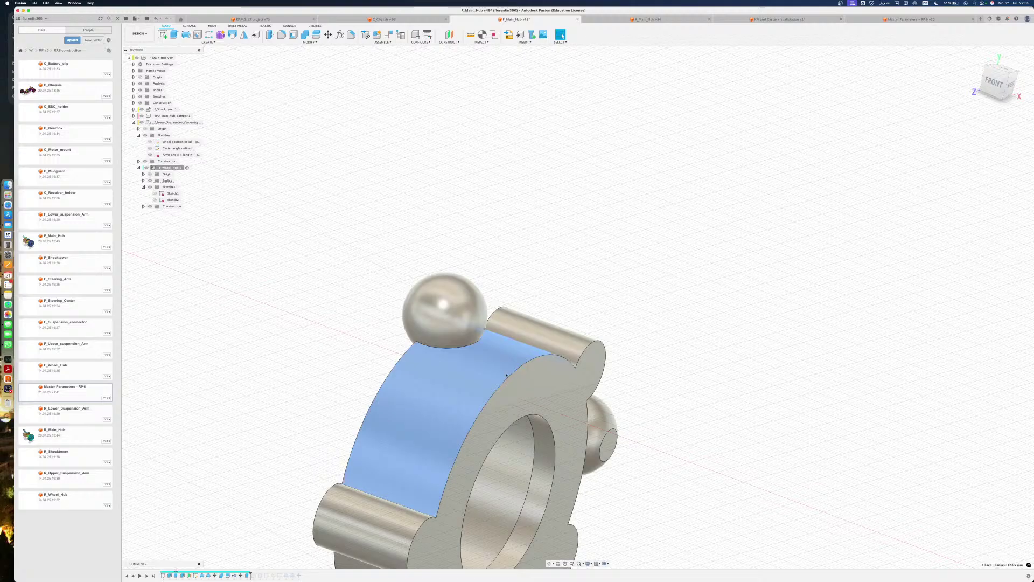
pyautogui.keyDown('shift'); pyautogui.moveTo(518, 365); pyautogui.dragTo(474, 373, button='middle'); pyautogui.keyUp('shift')
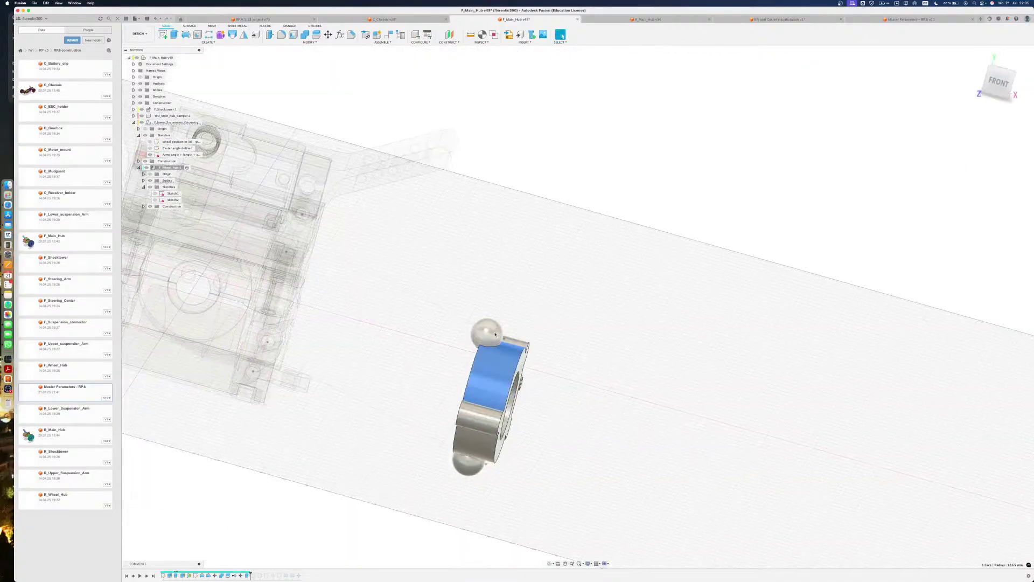
pyautogui.scroll(5, 422, 377)
pyautogui.click(423, 377)
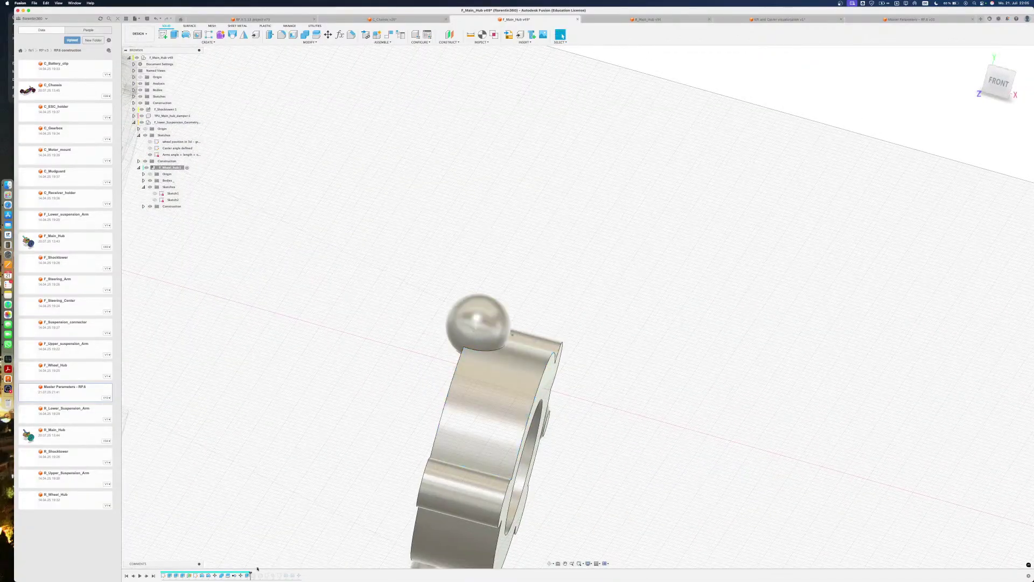
pyautogui.moveTo(251, 572); pyautogui.dragTo(263, 571)
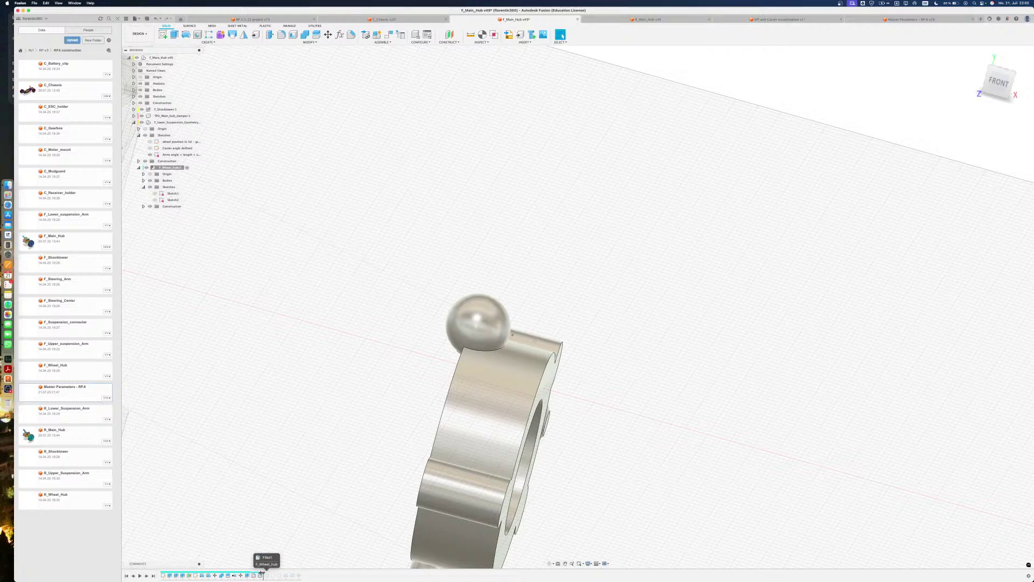
pyautogui.keyDown('shift'); pyautogui.moveTo(410, 350); pyautogui.dragTo(461, 325, button='middle'); pyautogui.keyUp('shift')
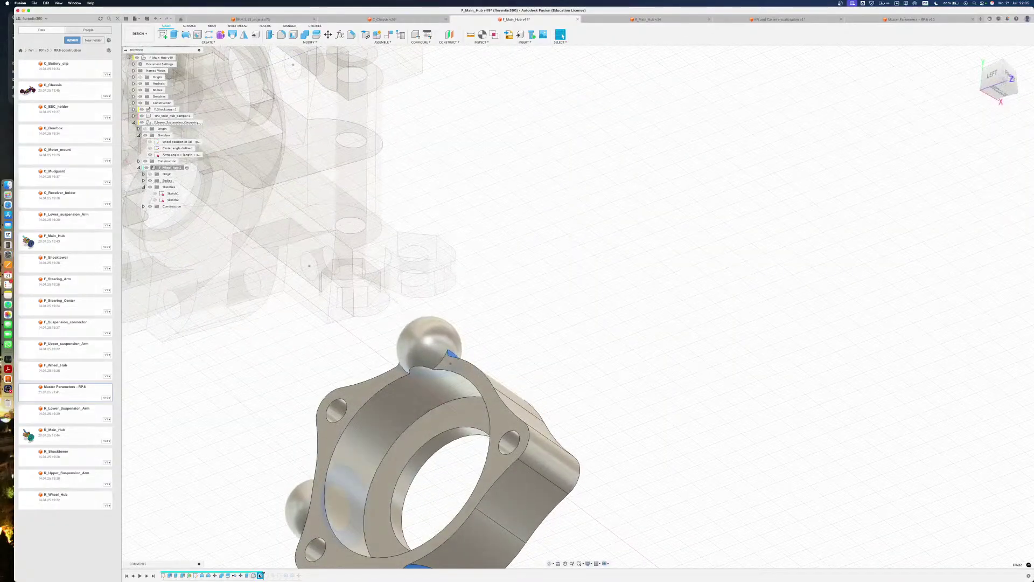
pyautogui.doubleClick(260, 575)
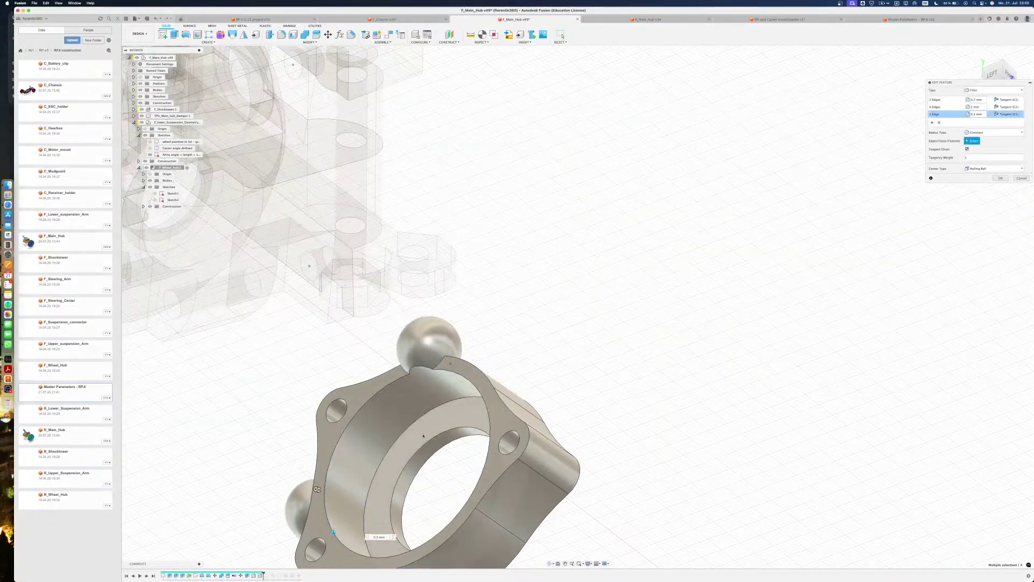
pyautogui.click(439, 371)
pyautogui.keyDown('shift'); pyautogui.moveTo(440, 371); pyautogui.dragTo(429, 373, button='middle'); pyautogui.keyUp('shift')
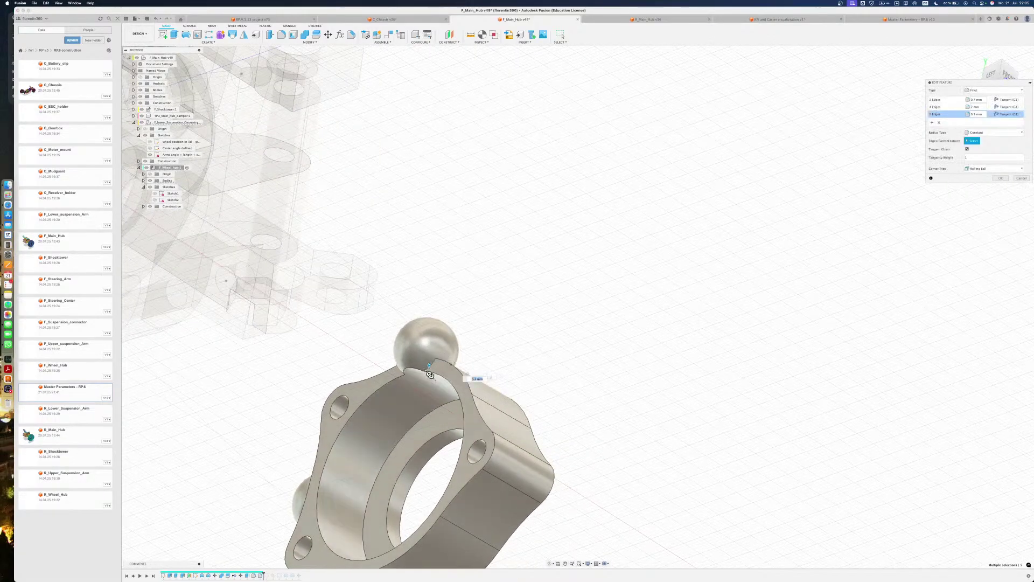
pyautogui.click(434, 365)
pyautogui.keyDown('shift'); pyautogui.moveTo(434, 365); pyautogui.dragTo(452, 366, button='middle'); pyautogui.keyUp('shift')
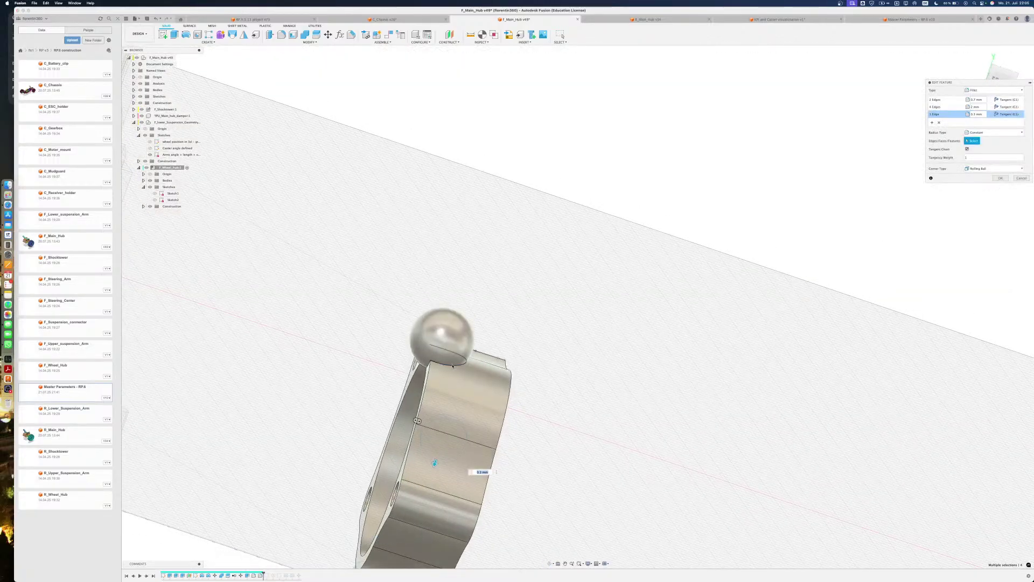
pyautogui.click(453, 366)
pyautogui.click(1024, 179)
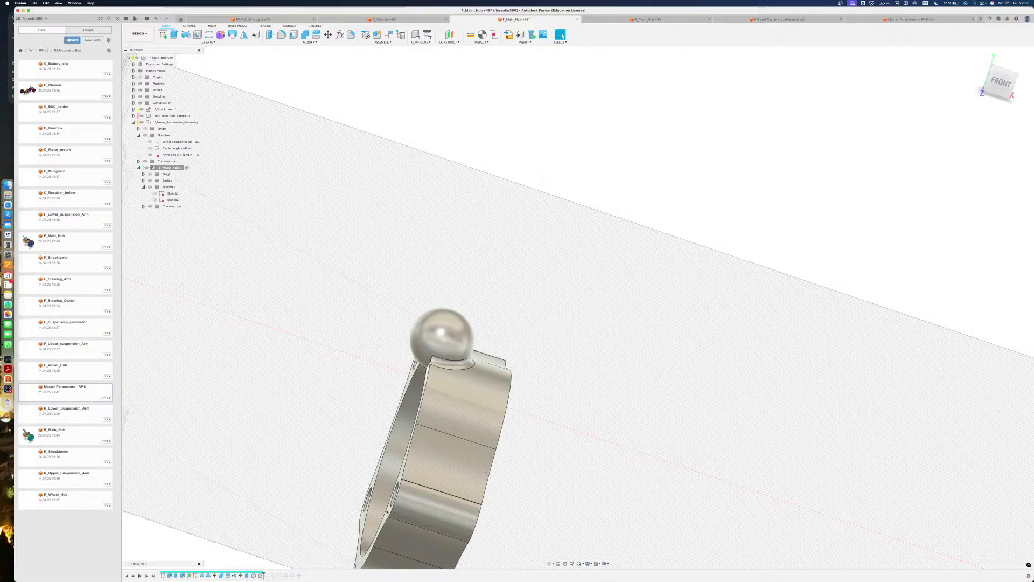
# Add a 2 mm edge set to the wheel hub's existing fillet, covering the ring edges on both sides of the upper ball
pyautogui.doubleClick(262, 575)
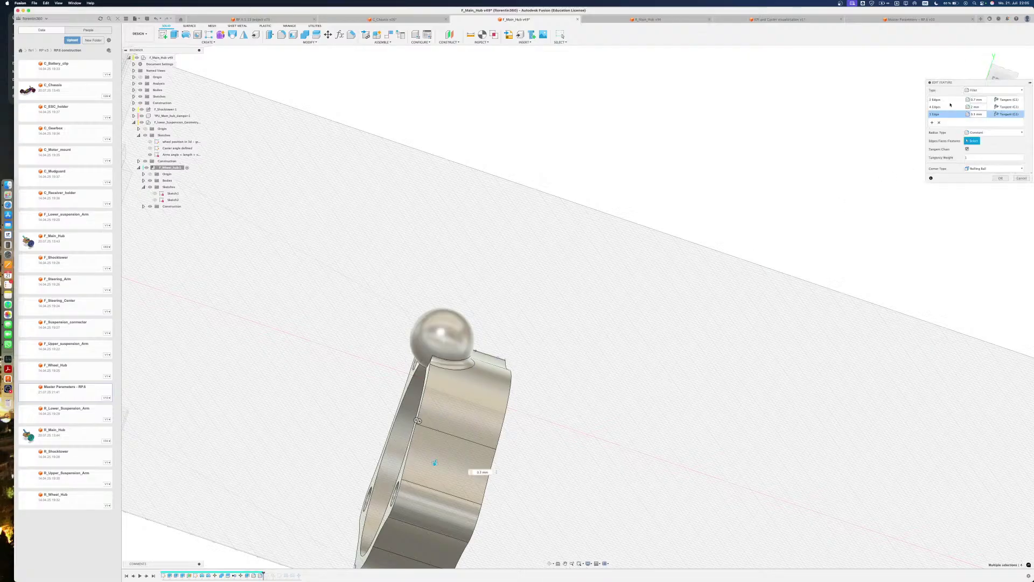
pyautogui.keyDown('shift'); pyautogui.moveTo(715, 259); pyautogui.dragTo(517, 320, button='middle'); pyautogui.keyUp('shift')
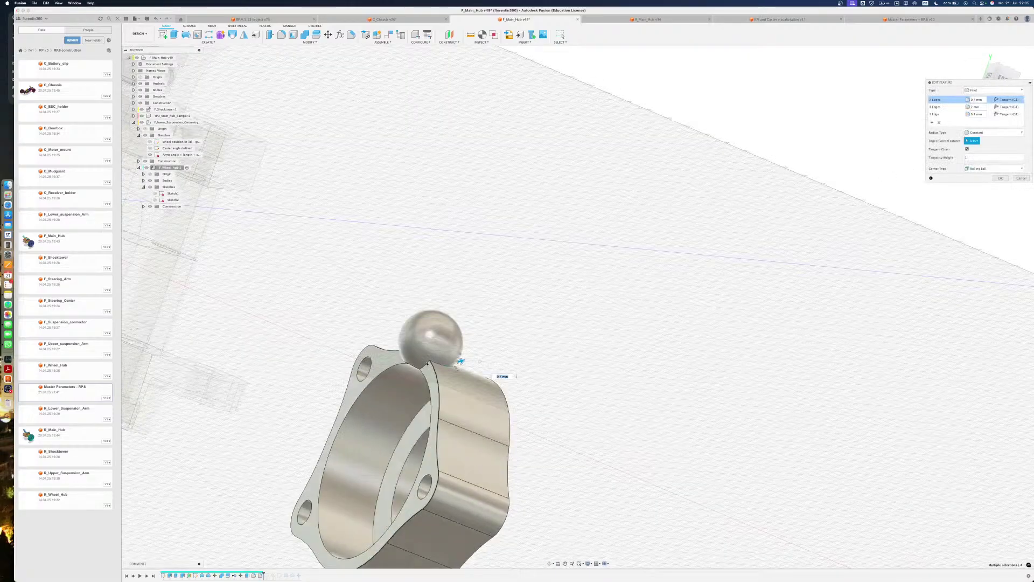
pyautogui.keyDown('shift'); pyautogui.moveTo(426, 365); pyautogui.dragTo(450, 356, button='middle'); pyautogui.keyUp('shift')
pyautogui.scroll(4, 456, 357)
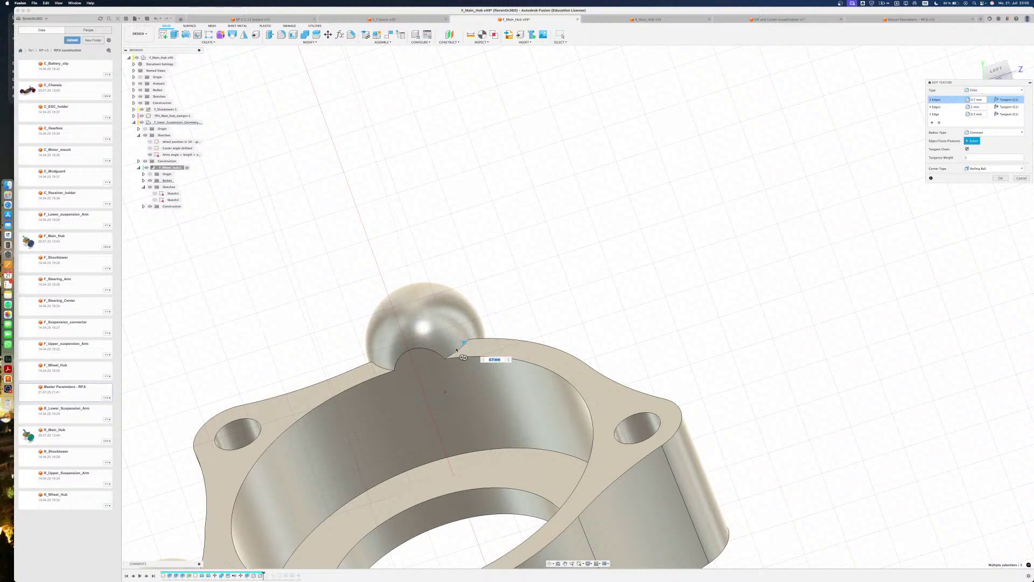
pyautogui.click(457, 351)
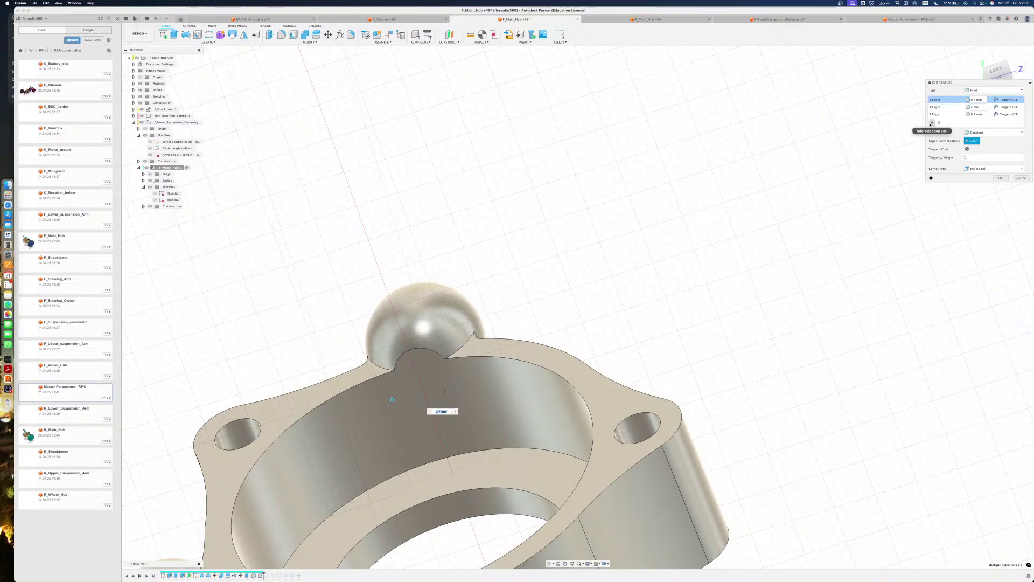
pyautogui.click(932, 122)
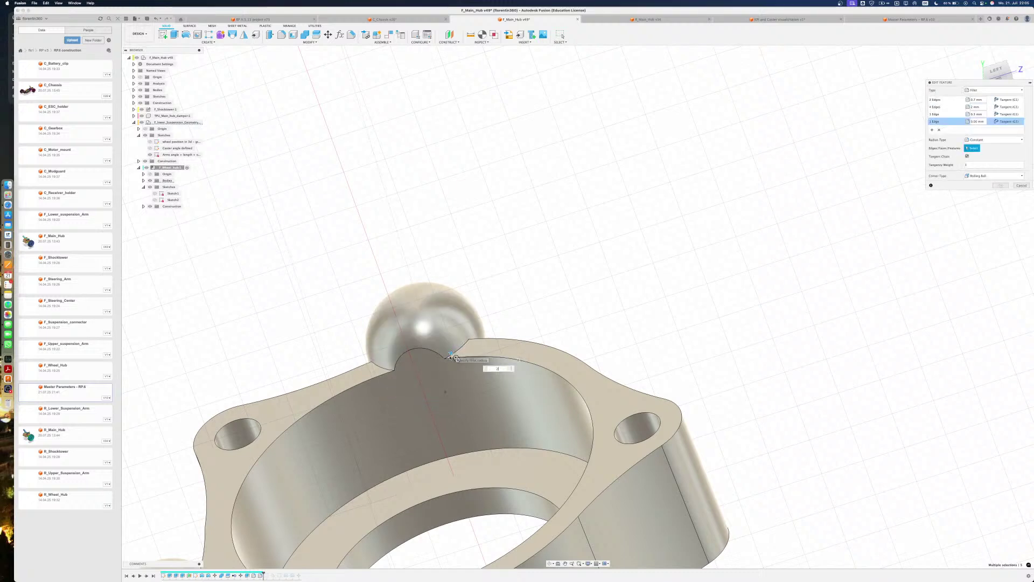
pyautogui.write('2')
pyautogui.keyDown('shift'); pyautogui.moveTo(451, 355); pyautogui.dragTo(427, 362, button='middle'); pyautogui.keyUp('shift')
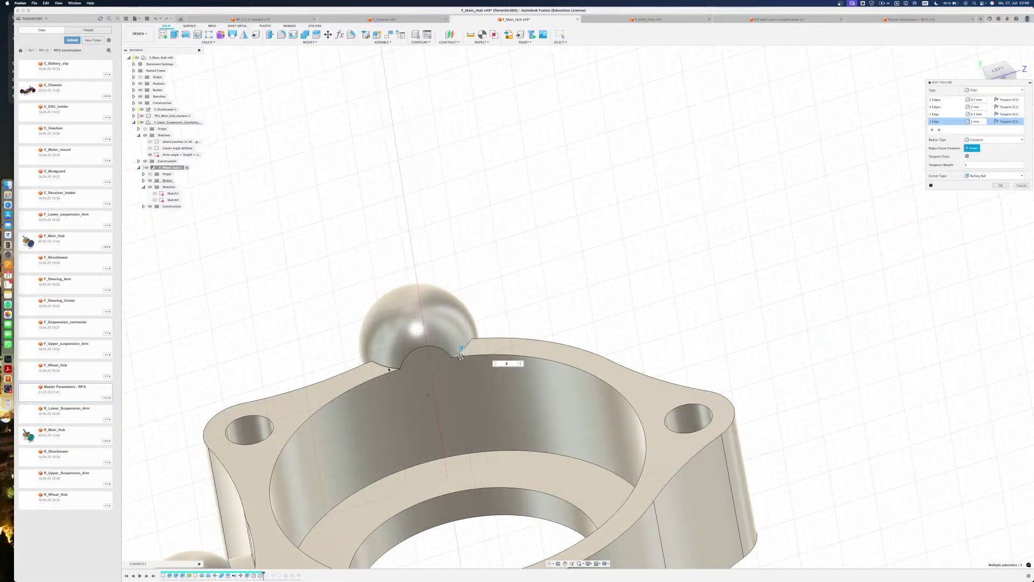
pyautogui.click(379, 367)
pyautogui.moveTo(378, 368)
pyautogui.keyDown('shift'); pyautogui.mouseDown(button='middle')
pyautogui.moveTo(335, 388)
pyautogui.moveTo(374, 381)
pyautogui.mouseUp(button='middle'); pyautogui.keyUp('shift')
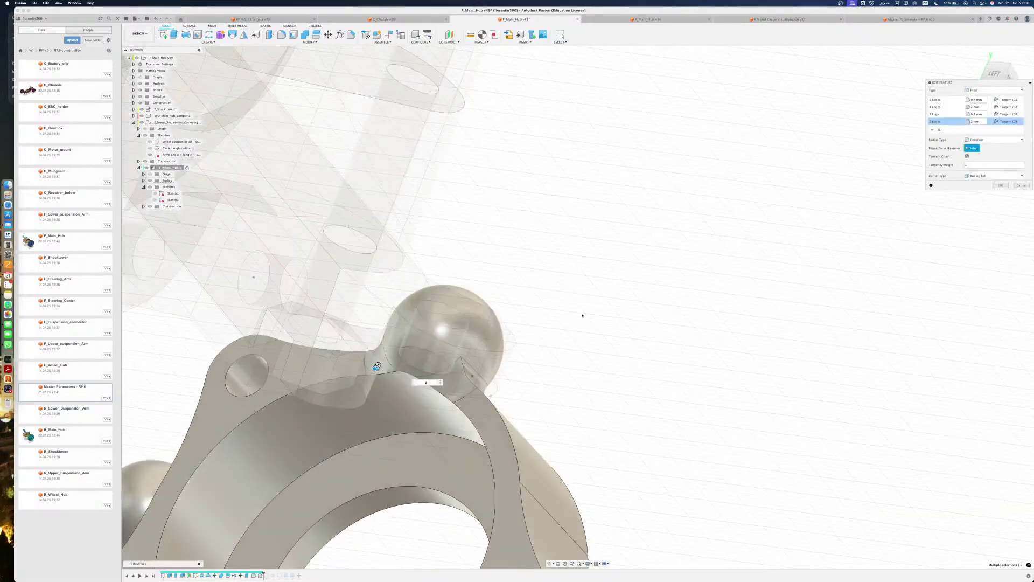
pyautogui.click(1004, 186)
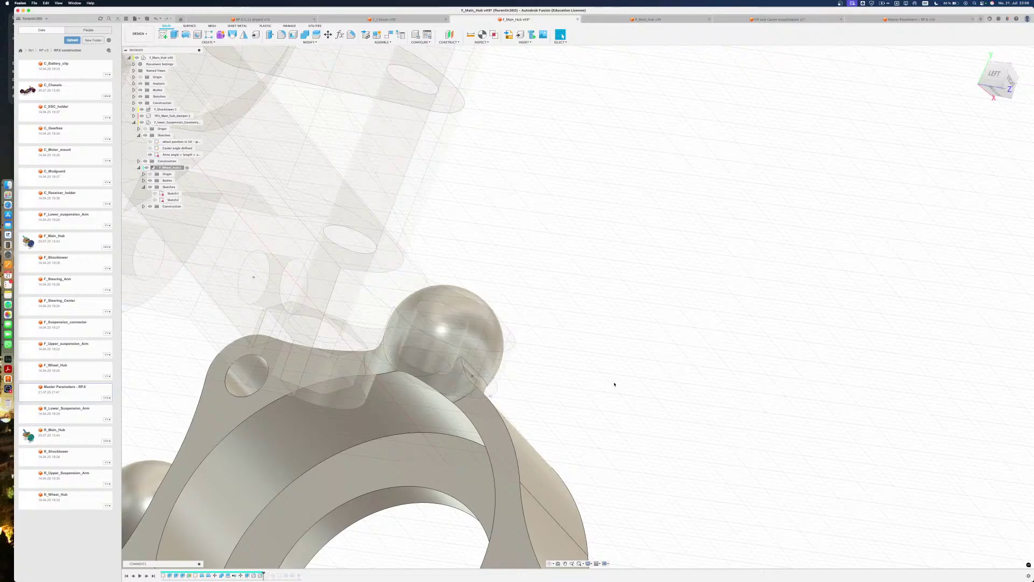
# Examine both balls, their flat faces and the surrounding fillets on the wheel hub from several sides
pyautogui.keyDown('shift'); pyautogui.moveTo(522, 415); pyautogui.dragTo(473, 337, button='middle'); pyautogui.keyUp('shift')
pyautogui.click(473, 338)
pyautogui.keyDown('shift'); pyautogui.moveTo(562, 156); pyautogui.dragTo(613, 176, button='middle'); pyautogui.keyUp('shift')
pyautogui.click(614, 176)
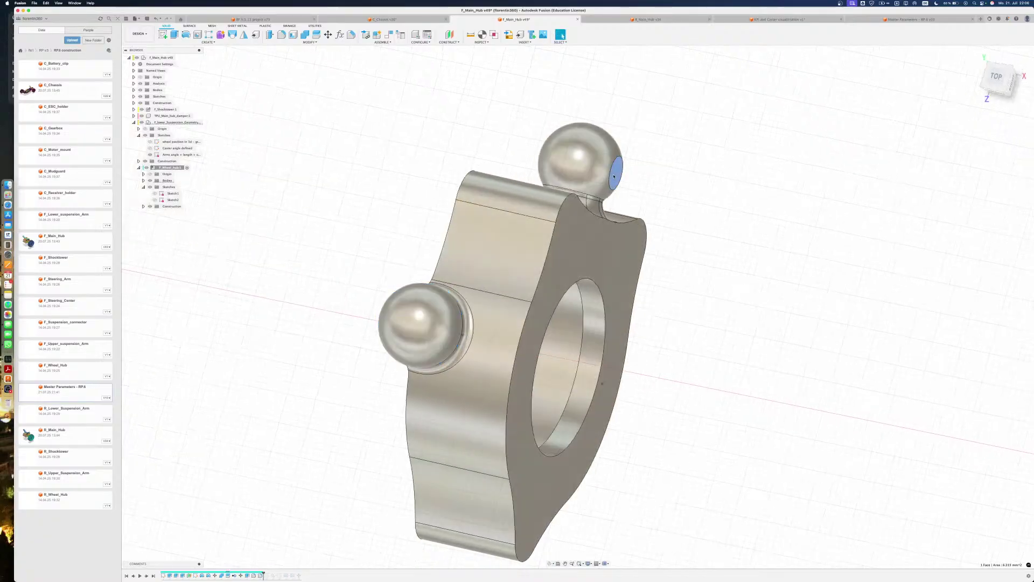
pyautogui.click(429, 325)
pyautogui.click(661, 341)
pyautogui.keyDown('shift'); pyautogui.moveTo(661, 341); pyautogui.dragTo(684, 453, button='middle'); pyautogui.keyUp('shift')
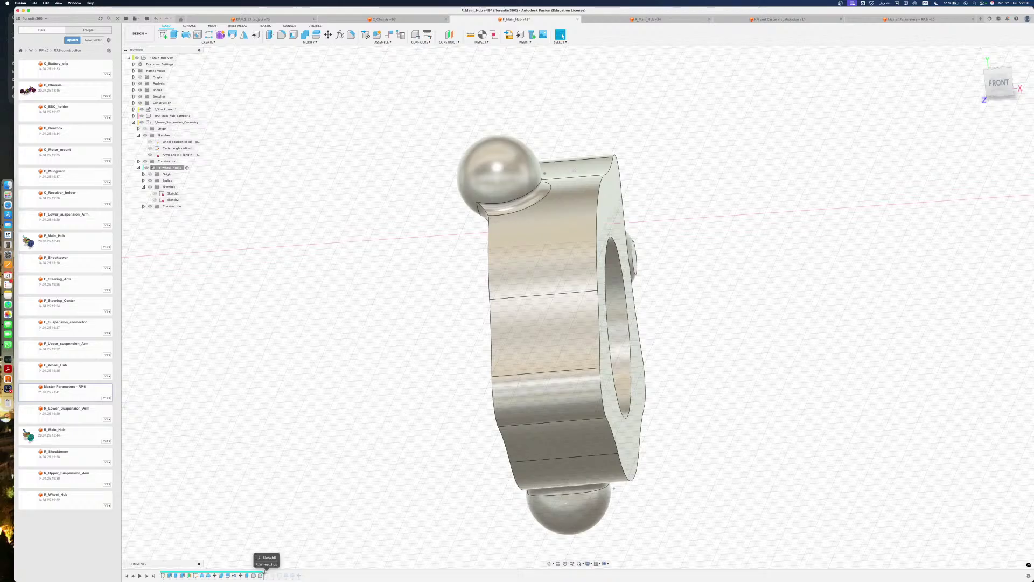
# Roll the wheel hub's history forward to its last feature and activate the top-level F_Main_Hub assembly
pyautogui.moveTo(266, 572); pyautogui.dragTo(268, 575)
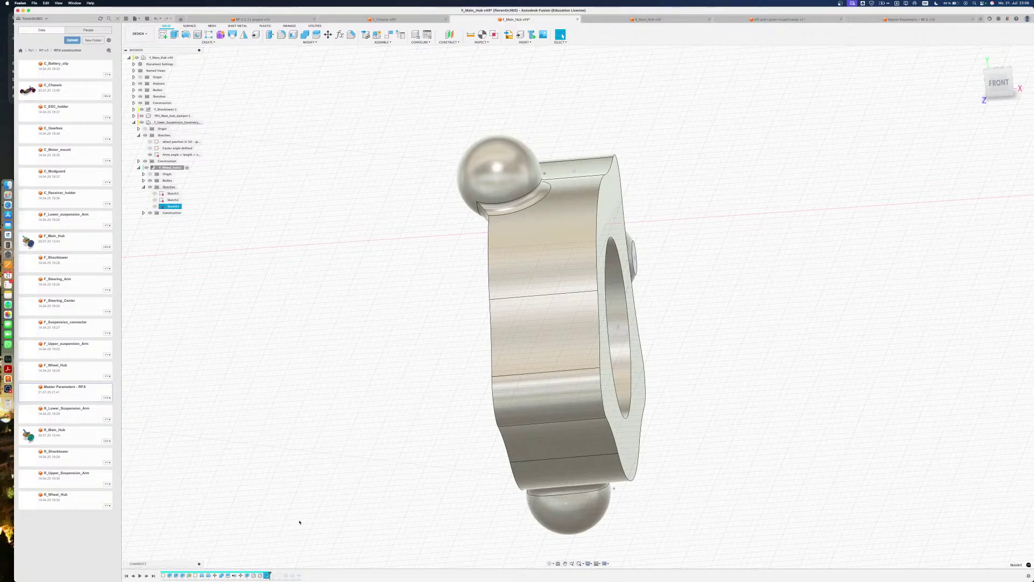
pyautogui.moveTo(268, 572); pyautogui.dragTo(301, 574)
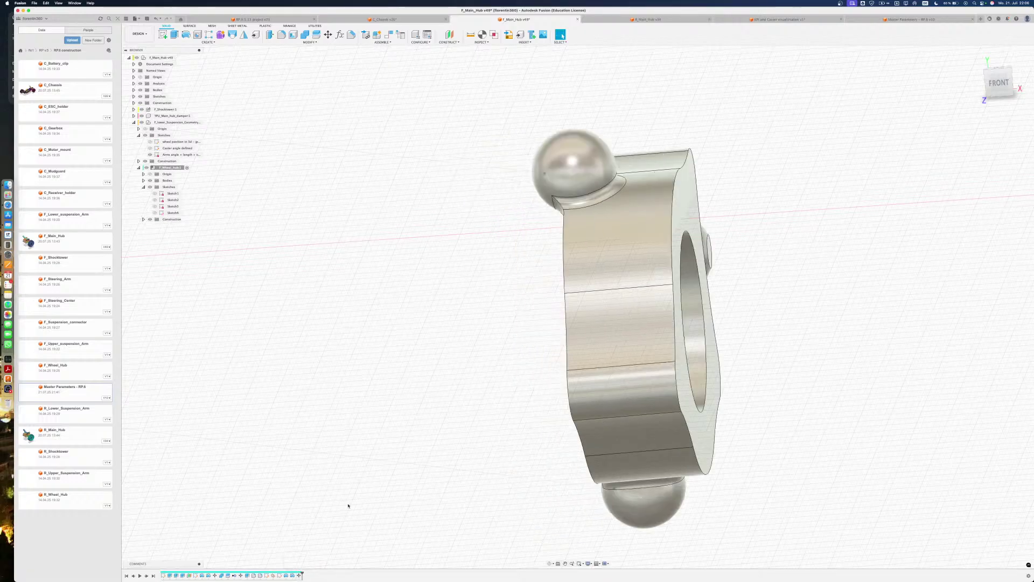
pyautogui.click(178, 57)
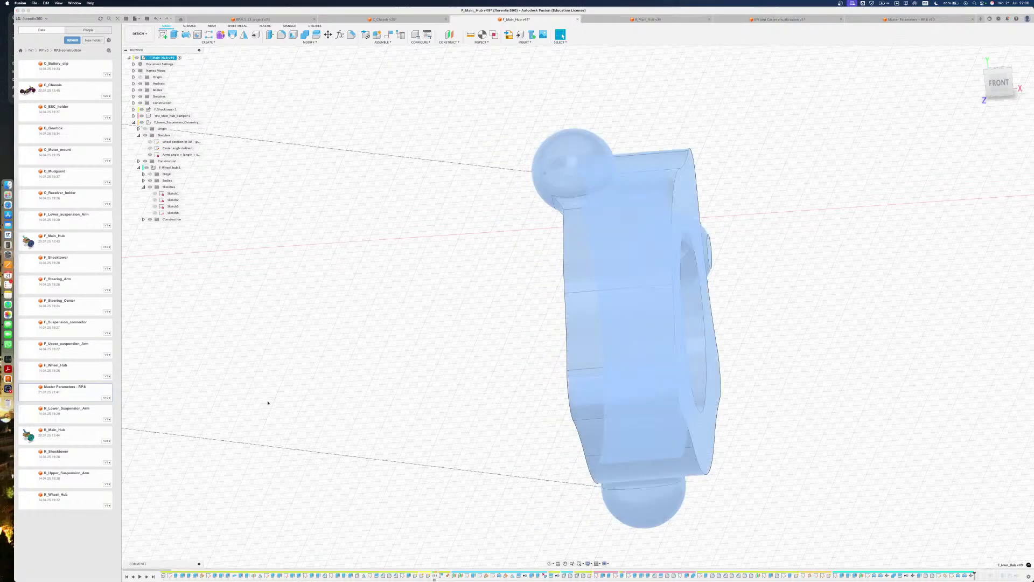
# Roll the assembly's history marker back to the early F_Lower_Suspension_Arm features and advance it a few features at a time
pyautogui.hscroll(10, 500, 575)
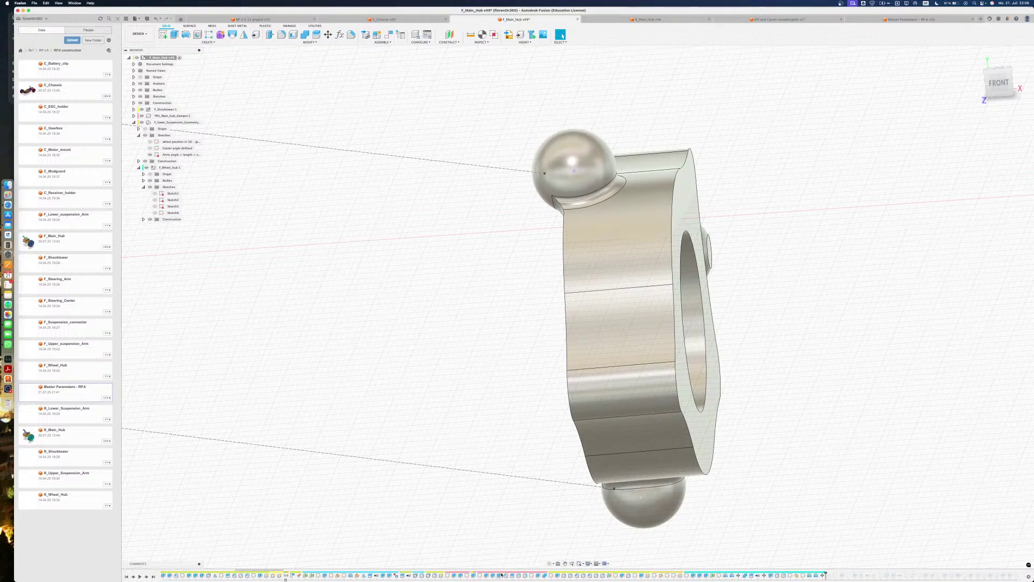
pyautogui.moveTo(457, 573); pyautogui.dragTo(488, 572)
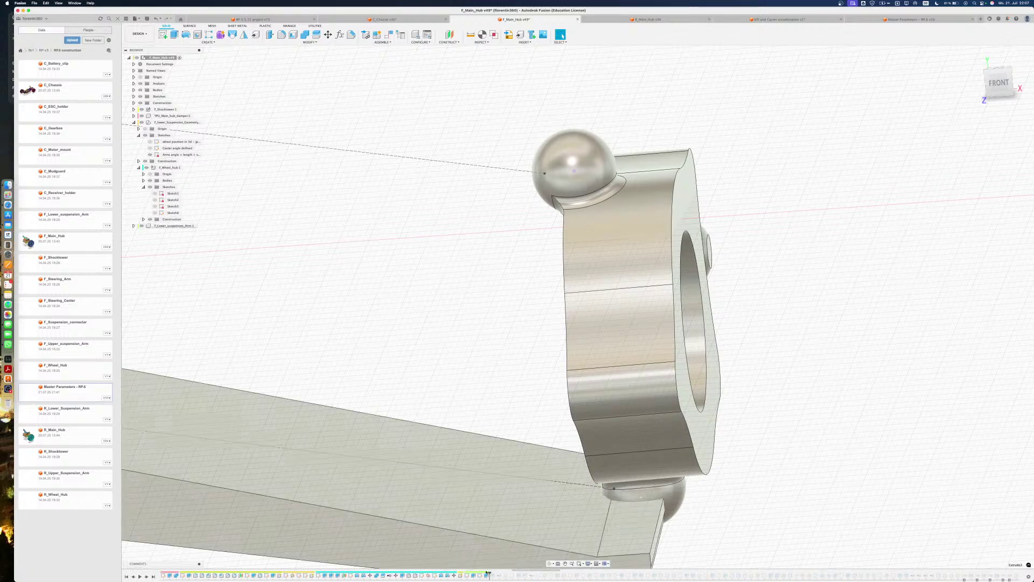
pyautogui.scroll(-5, 496, 403)
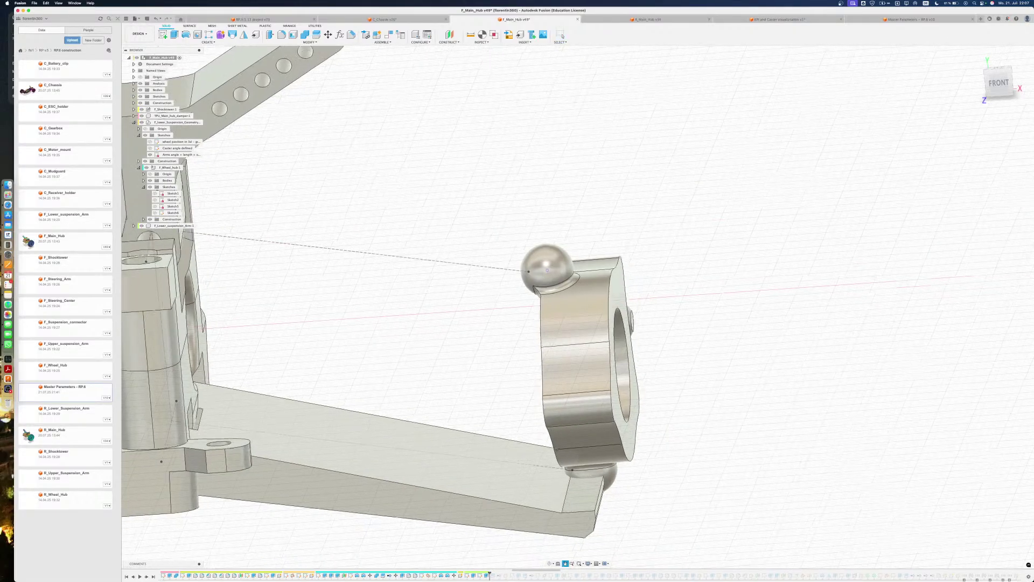
pyautogui.moveTo(490, 572); pyautogui.dragTo(496, 573)
pyautogui.moveTo(572, 517)
pyautogui.keyDown('shift'); pyautogui.mouseDown(button='middle')
pyautogui.moveTo(555, 512)
pyautogui.moveTo(575, 511)
pyautogui.moveTo(570, 519)
pyautogui.mouseUp(button='middle'); pyautogui.keyUp('shift')
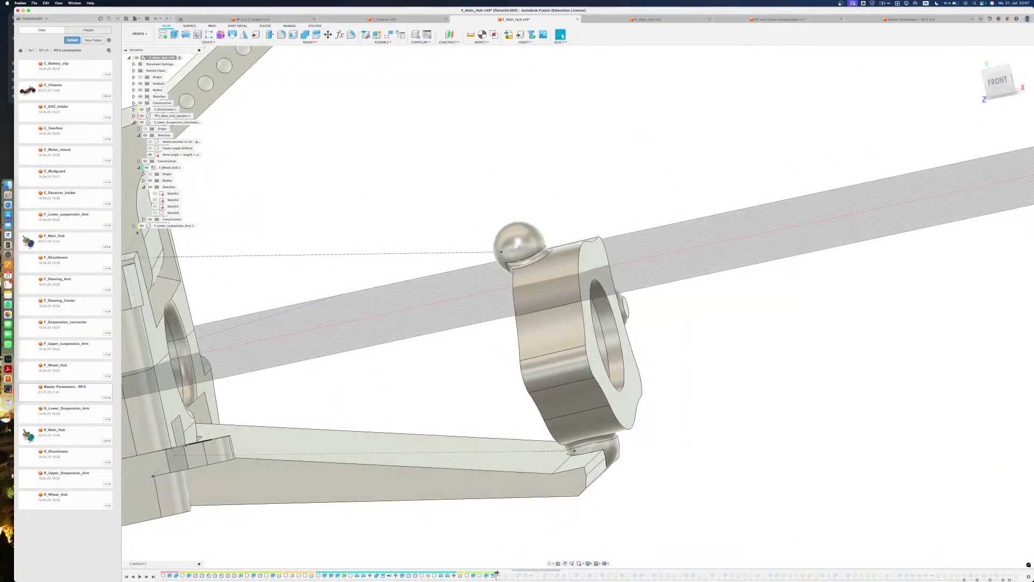
pyautogui.moveTo(497, 574); pyautogui.dragTo(503, 573)
# Inspect the outer end of the lower suspension arm's profile sketch, then leave the sketch
pyautogui.click(480, 575)
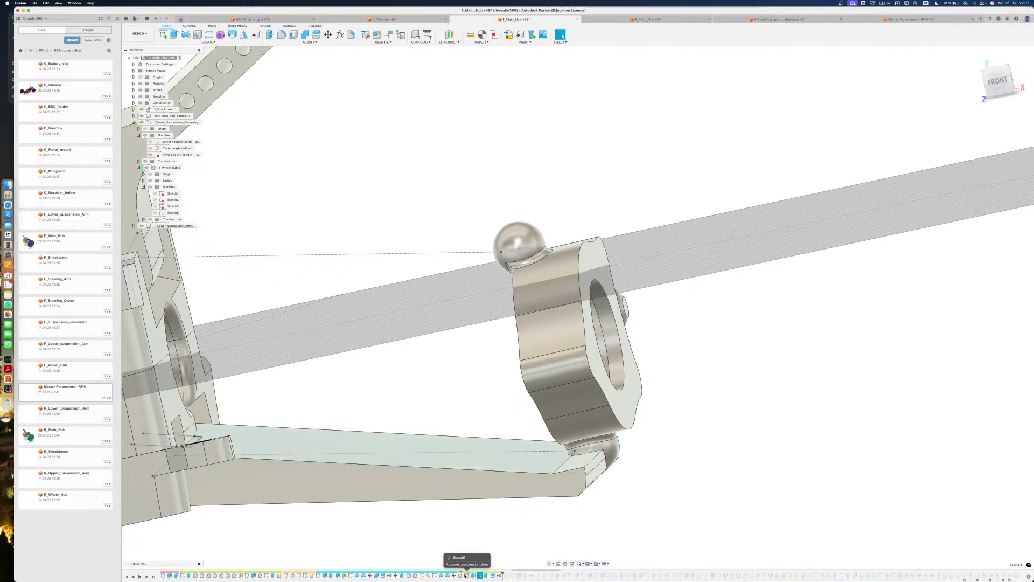
pyautogui.doubleClick(467, 575)
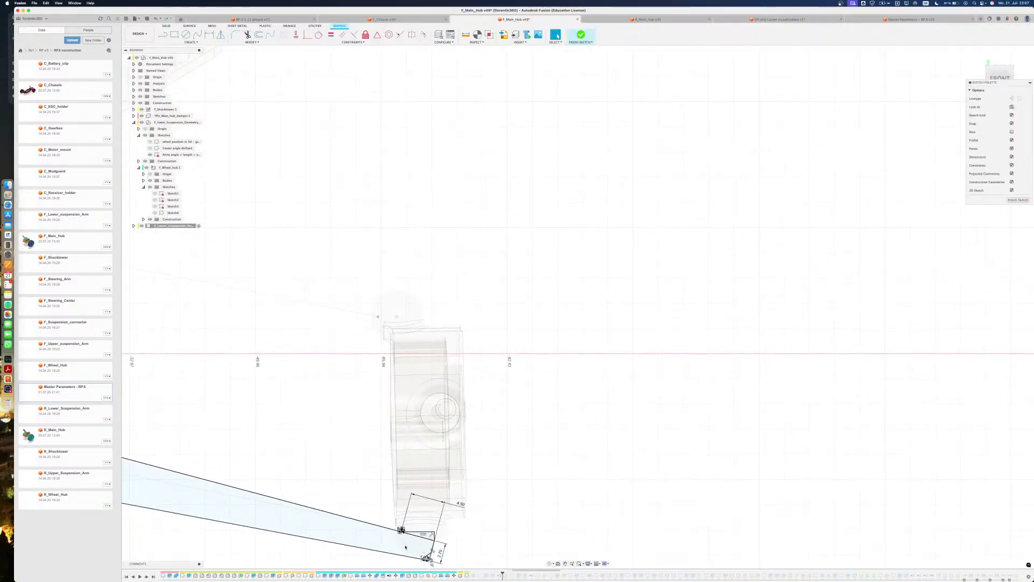
pyautogui.scroll(5, 404, 547)
pyautogui.moveTo(404, 548); pyautogui.dragTo(413, 461, button='middle')
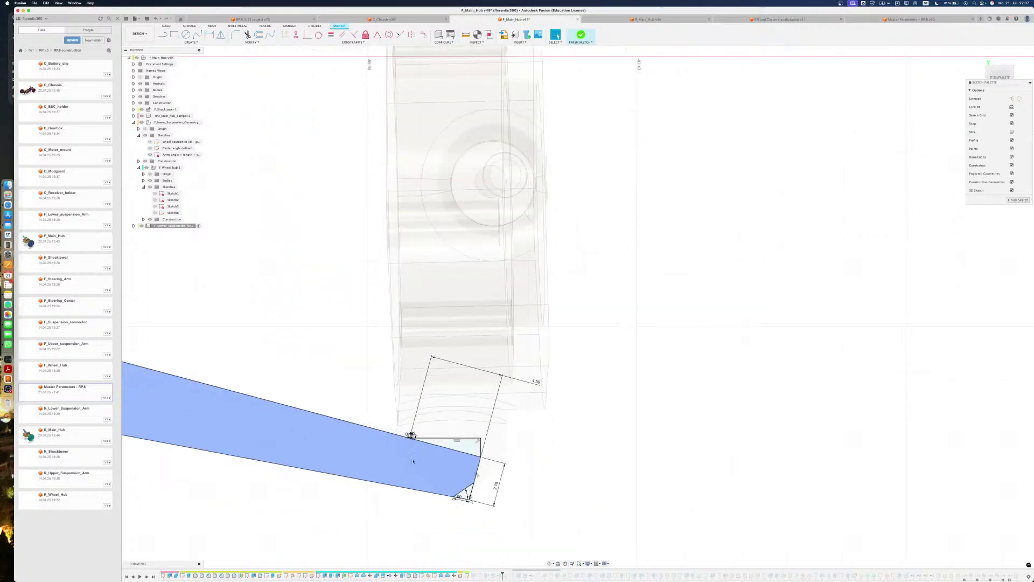
pyautogui.press('super+z')
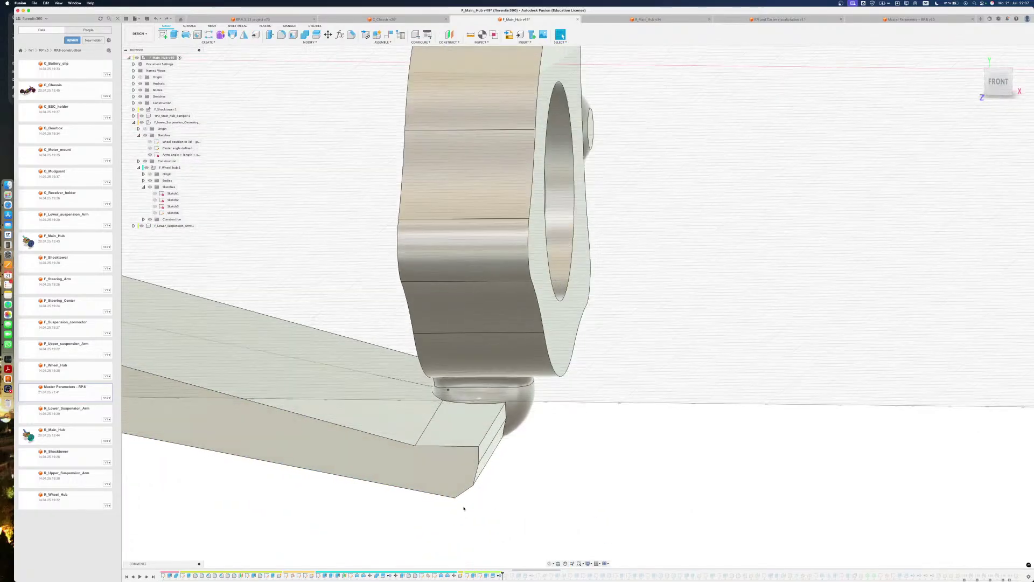
# Roll the assembly history forward to include the first F_Upper_Suspension_Arm features and inspect the upper arm's profile sketch
pyautogui.moveTo(502, 574); pyautogui.dragTo(521, 574)
pyautogui.scroll(-5, 512, 504)
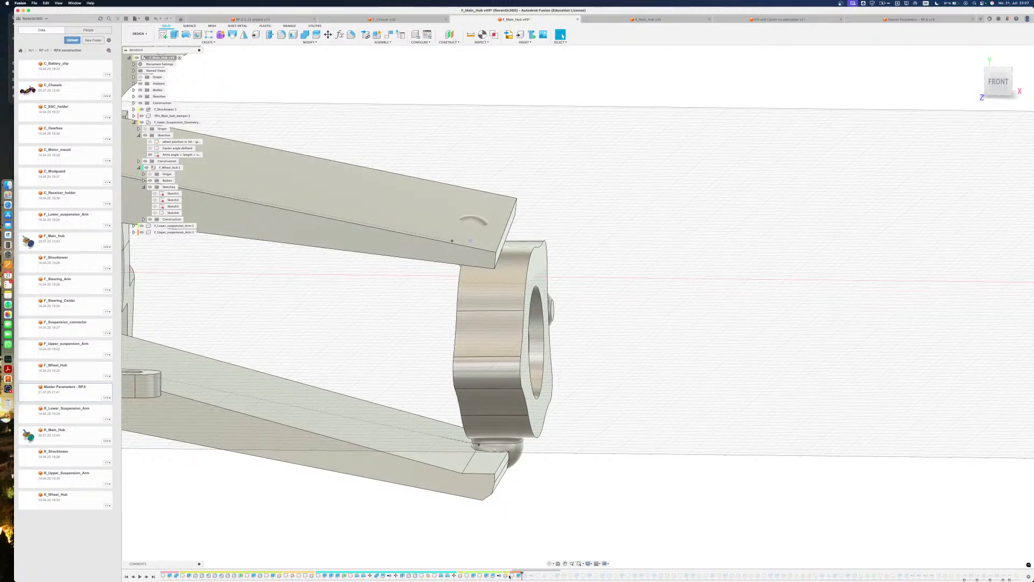
pyautogui.moveTo(518, 521); pyautogui.dragTo(537, 527, button='middle')
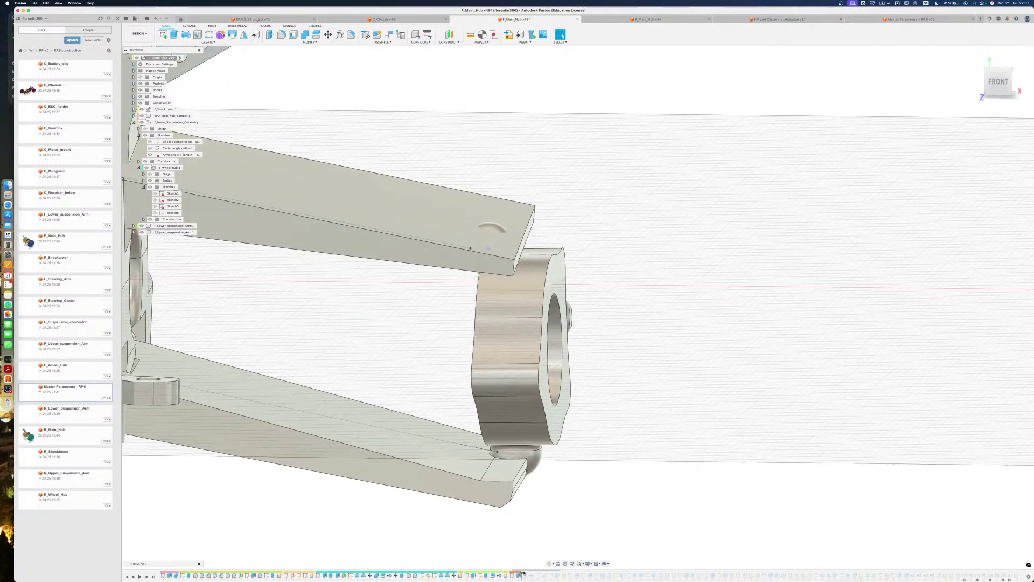
pyautogui.doubleClick(516, 575)
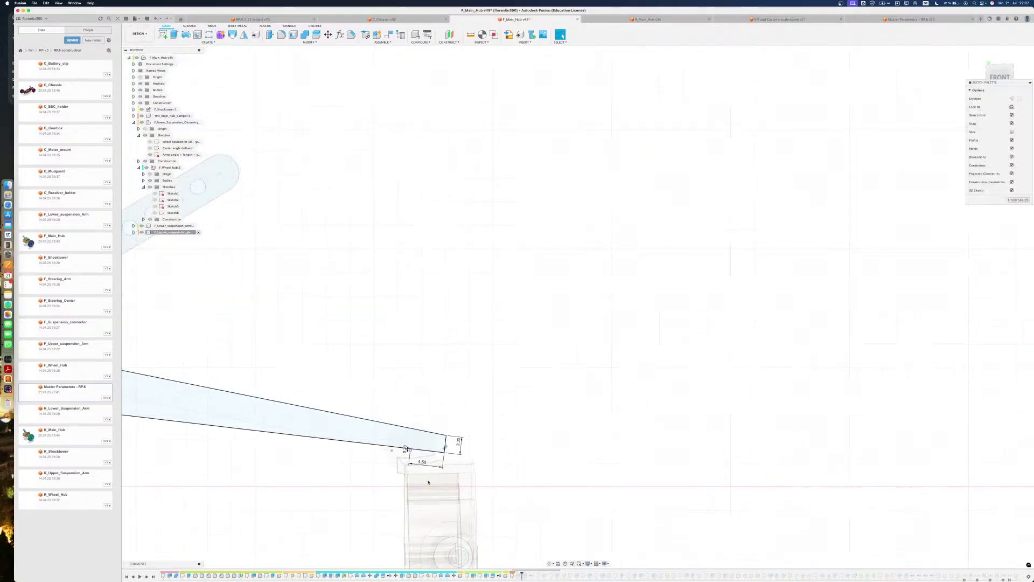
pyautogui.scroll(-4, 415, 442)
pyautogui.scroll(-6, 429, 415)
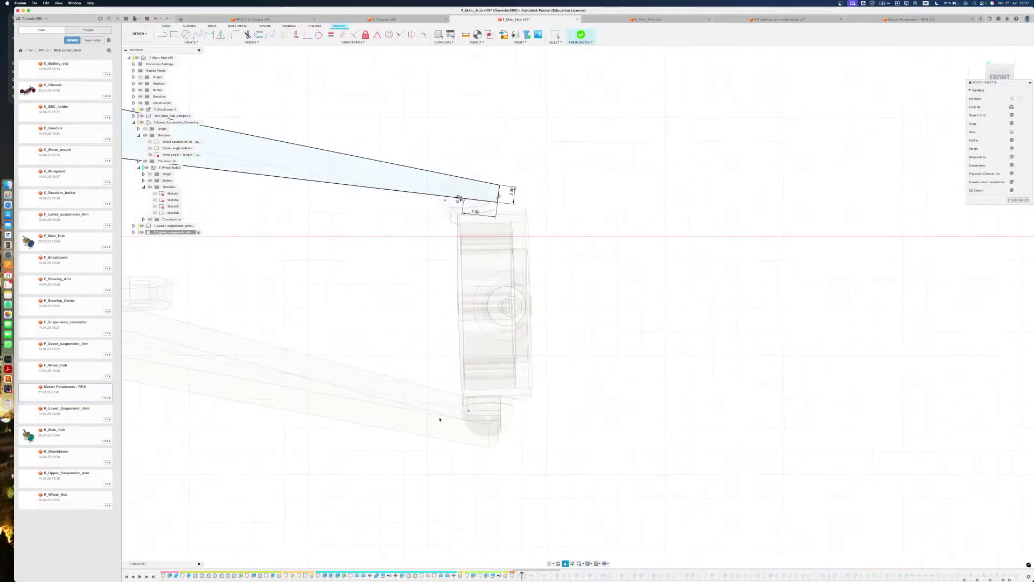
pyautogui.click(580, 35)
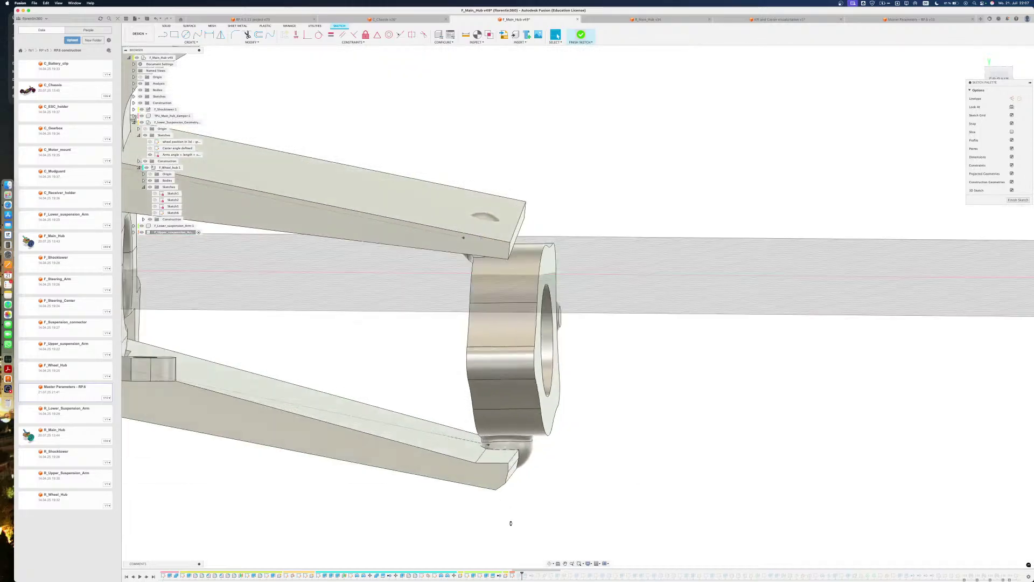
# Try to project the wheel hub's lower ball face into the lower suspension arm's profile sketch
pyautogui.doubleClick(466, 575)
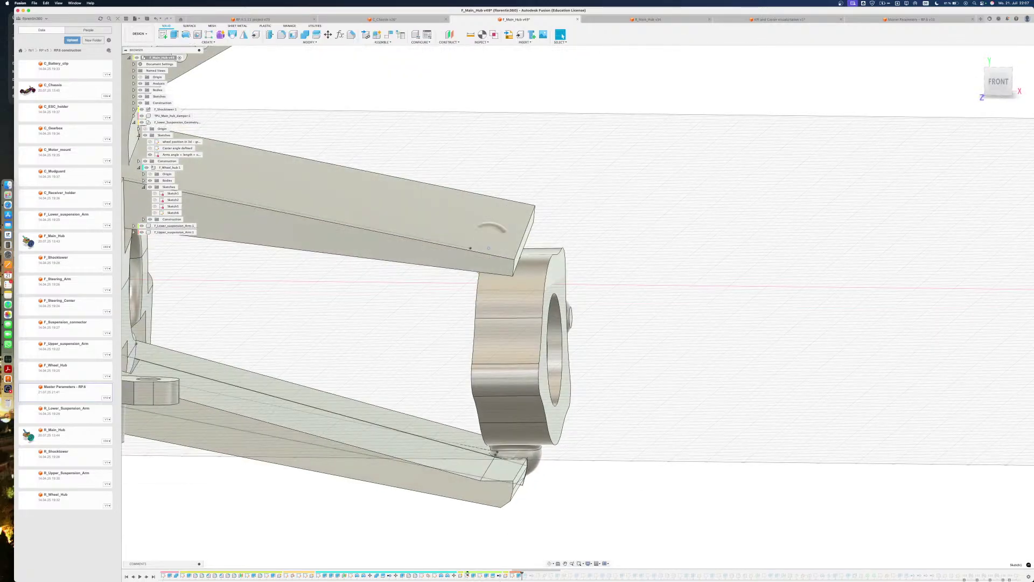
pyautogui.moveTo(605, 362); pyautogui.dragTo(679, 276, button='middle')
pyautogui.scroll(5, 541, 439)
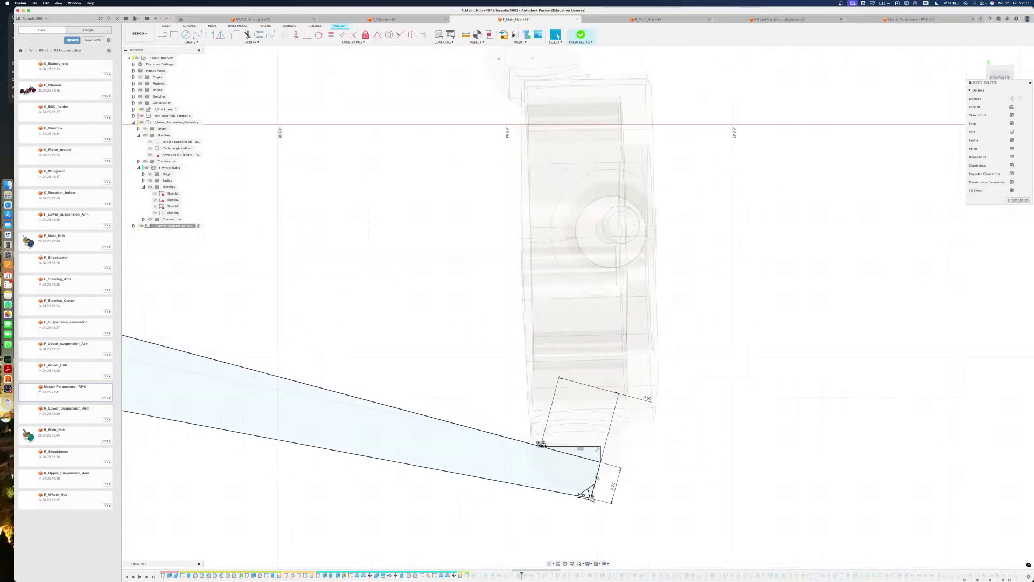
pyautogui.scroll(-4, 541, 439)
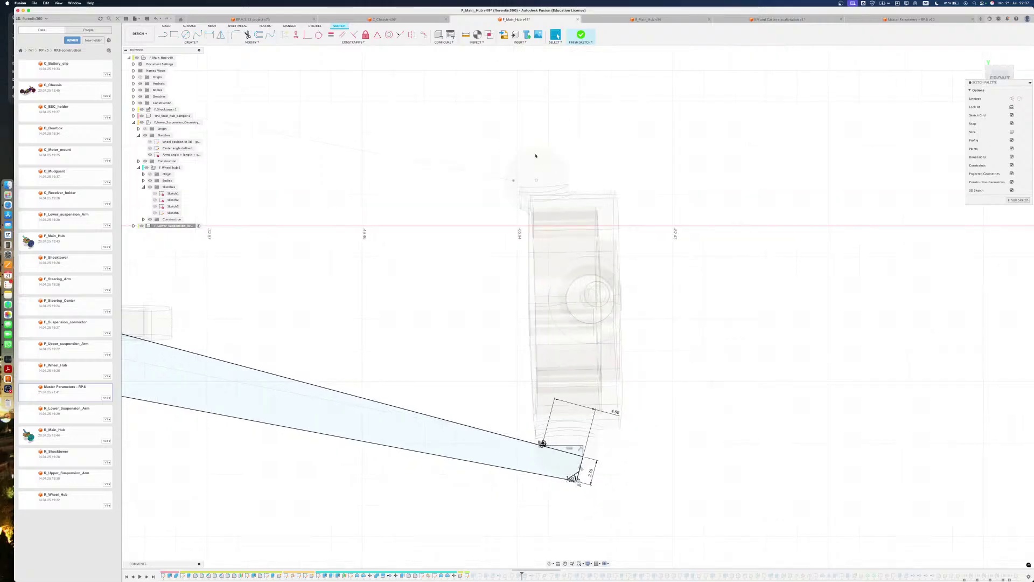
pyautogui.click(585, 452)
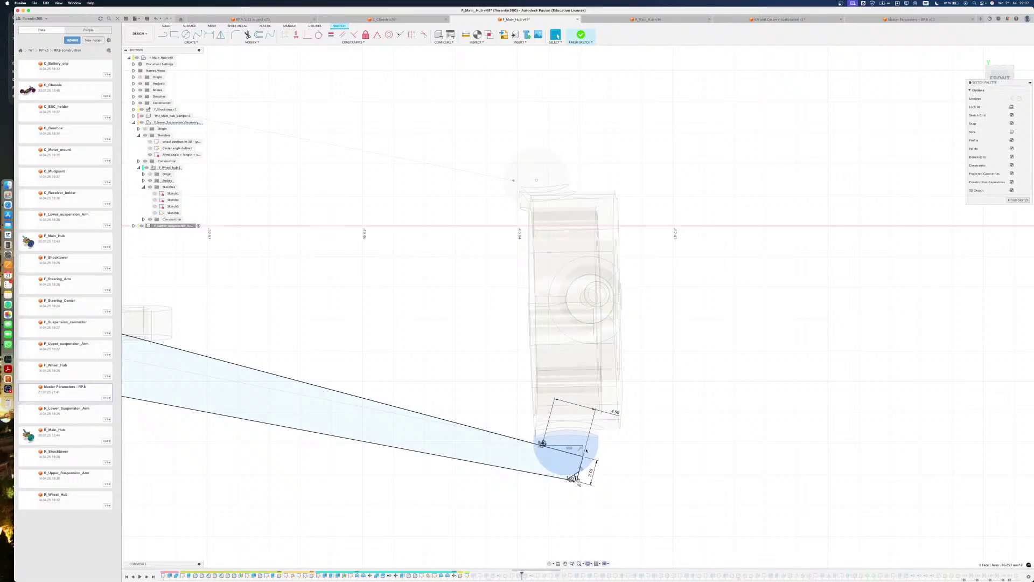
pyautogui.press('p')
pyautogui.press('Return')
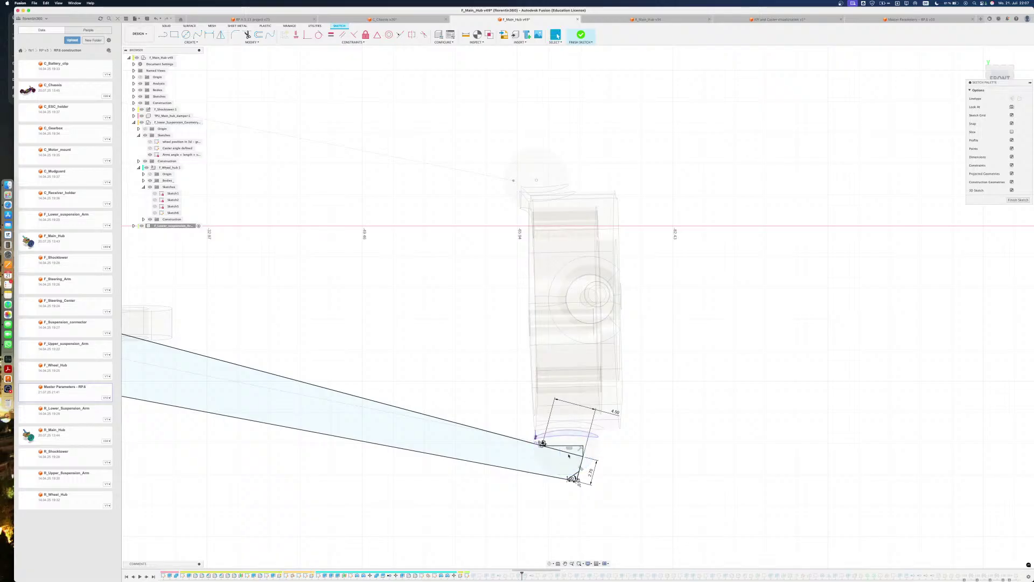
# Examine both ball joints against the ends of the upper and lower suspension arms, inside and outside the lower arm's sketch
pyautogui.scroll(8, 568, 455)
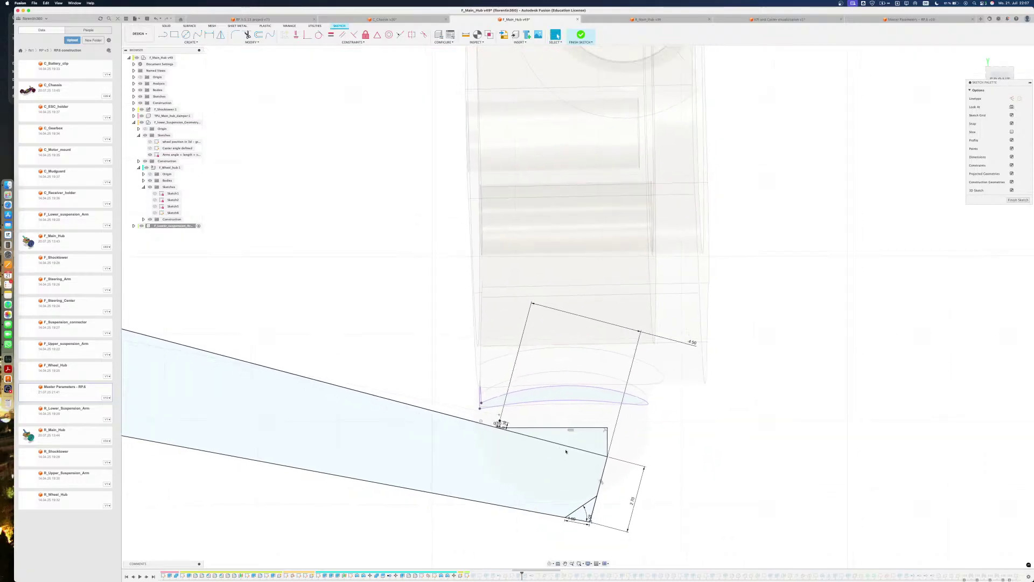
pyautogui.scroll(-5, 565, 451)
pyautogui.moveTo(521, 113); pyautogui.dragTo(517, 214, button='middle')
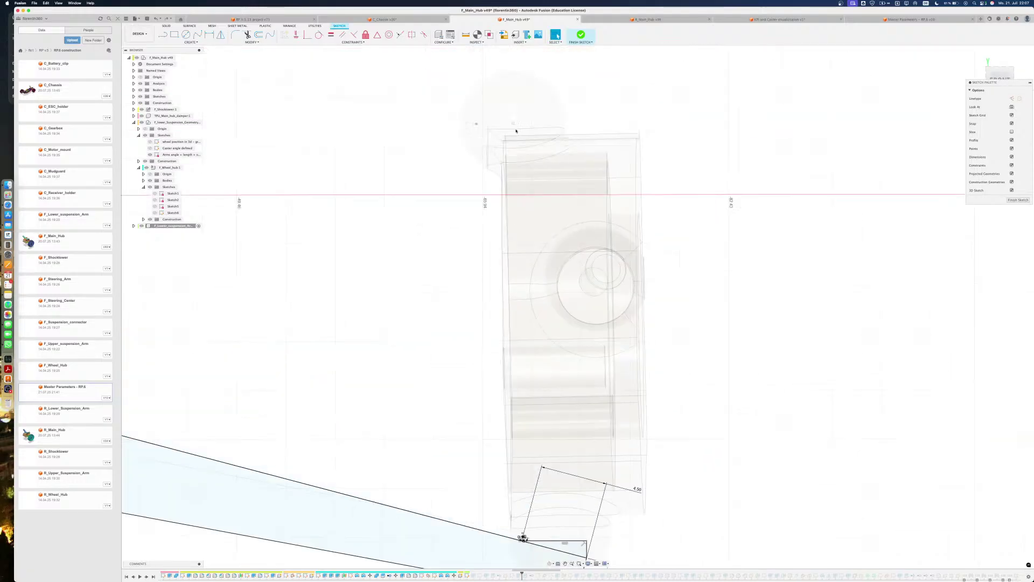
pyautogui.scroll(-10, 525, 176)
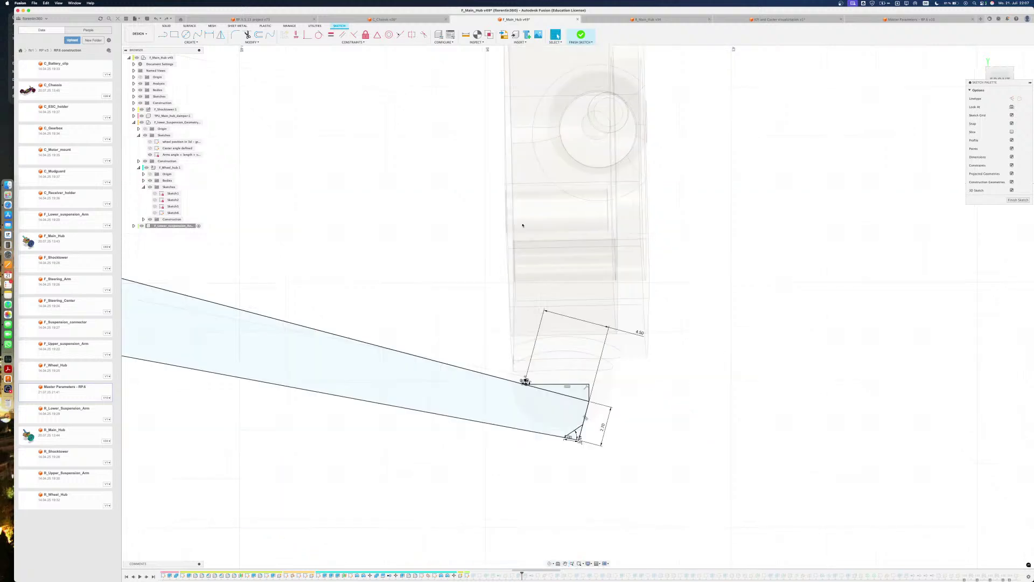
pyautogui.scroll(10, 499, 358)
pyautogui.scroll(-6, 450, 310)
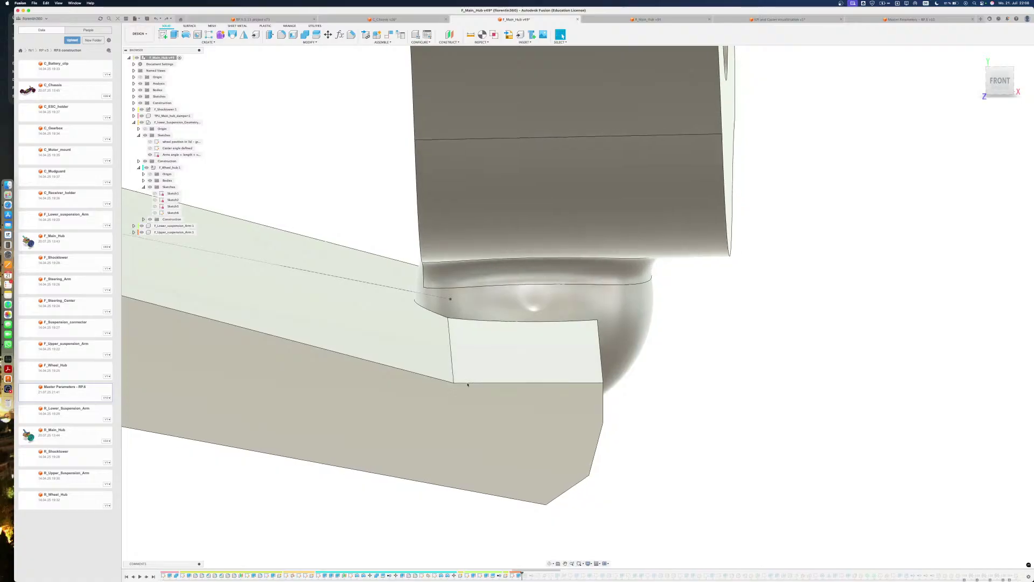
pyautogui.scroll(-5, 468, 382)
pyautogui.moveTo(492, 325); pyautogui.dragTo(497, 505, button='middle')
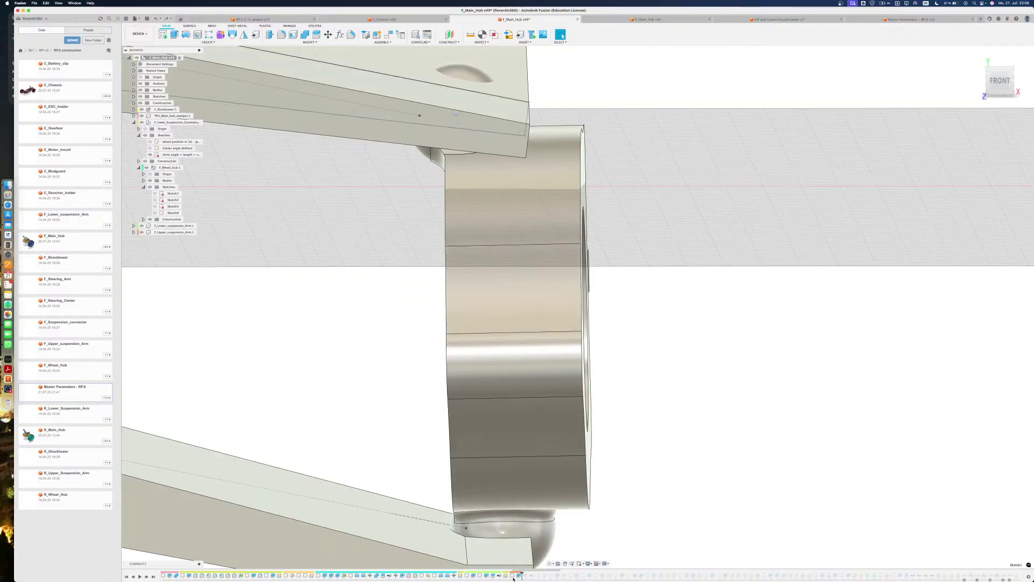
# Open the upper suspension arm's profile sketch and toggle the visibility of the wheel hub's Sketch4 and the Caster angle defined sketch
pyautogui.doubleClick(512, 576)
pyautogui.moveTo(472, 209); pyautogui.dragTo(484, 446, button='middle')
pyautogui.scroll(5, 467, 396)
pyautogui.keyDown('shift'); pyautogui.moveTo(465, 397); pyautogui.dragTo(446, 413, button='middle'); pyautogui.keyUp('shift')
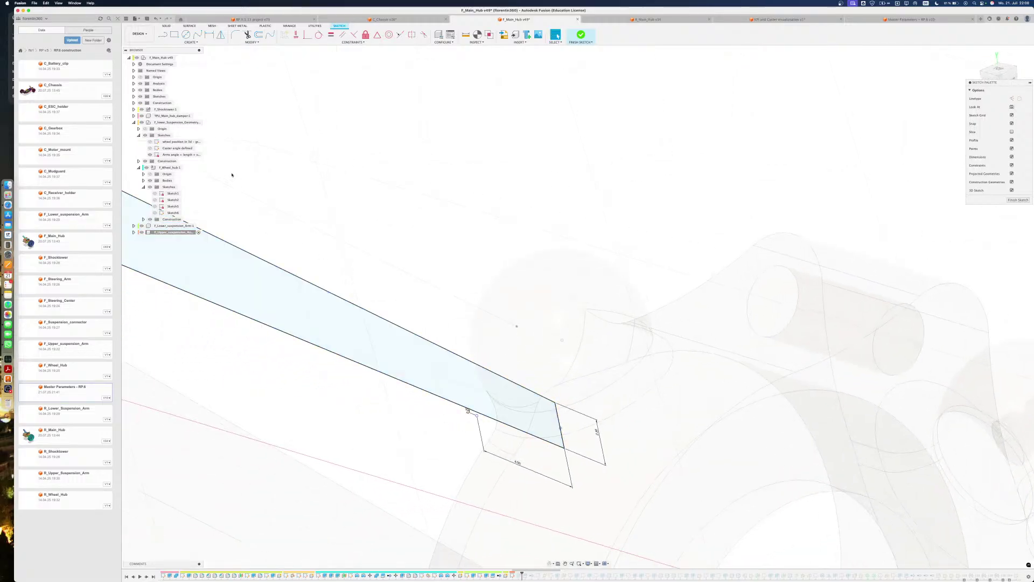
pyautogui.click(155, 214)
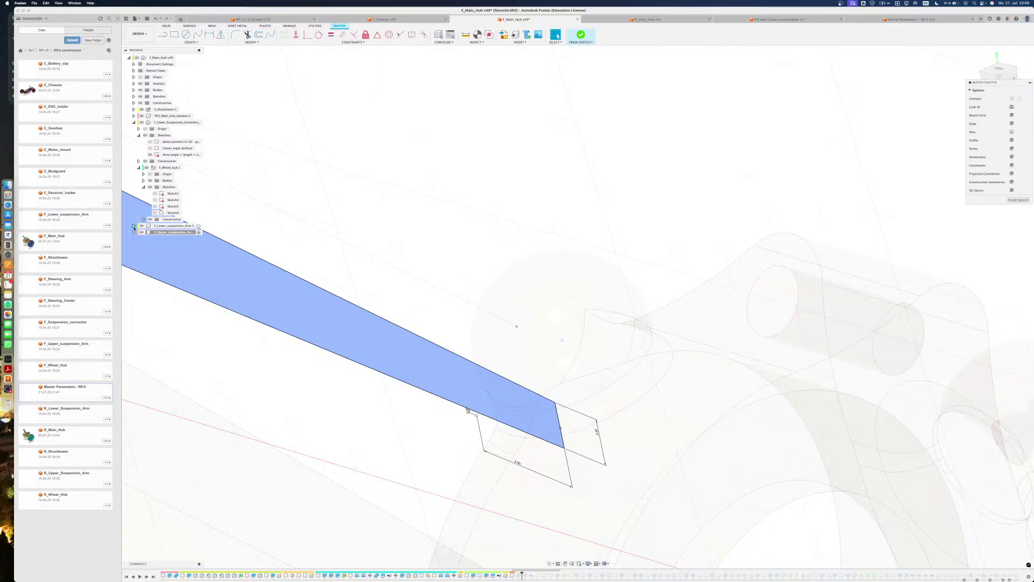
pyautogui.click(151, 148)
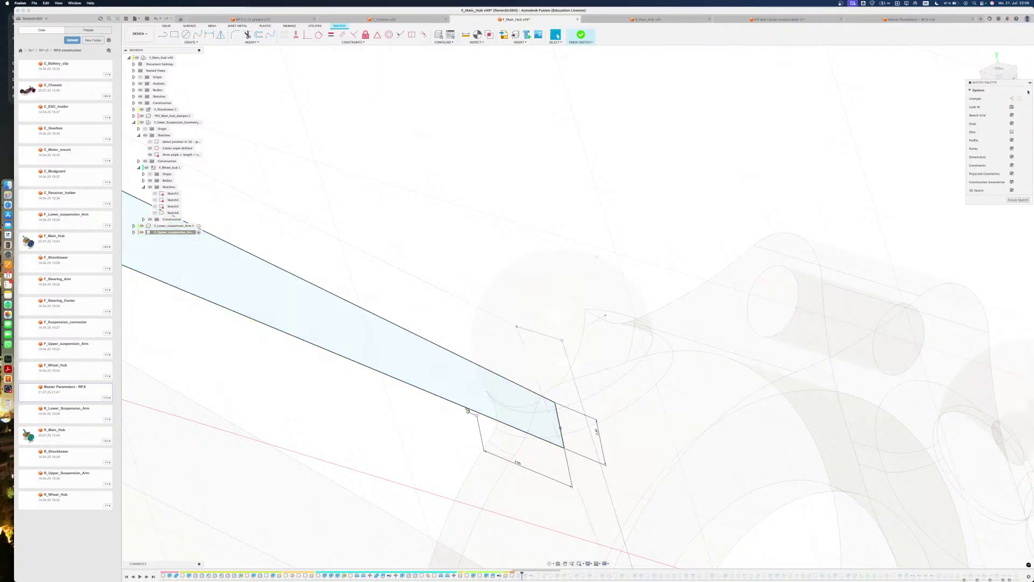
# Examine the upper arm profile's outer end against the upper ball in the front view, then finish the sketch
pyautogui.moveTo(994, 82); pyautogui.dragTo(990, 103)
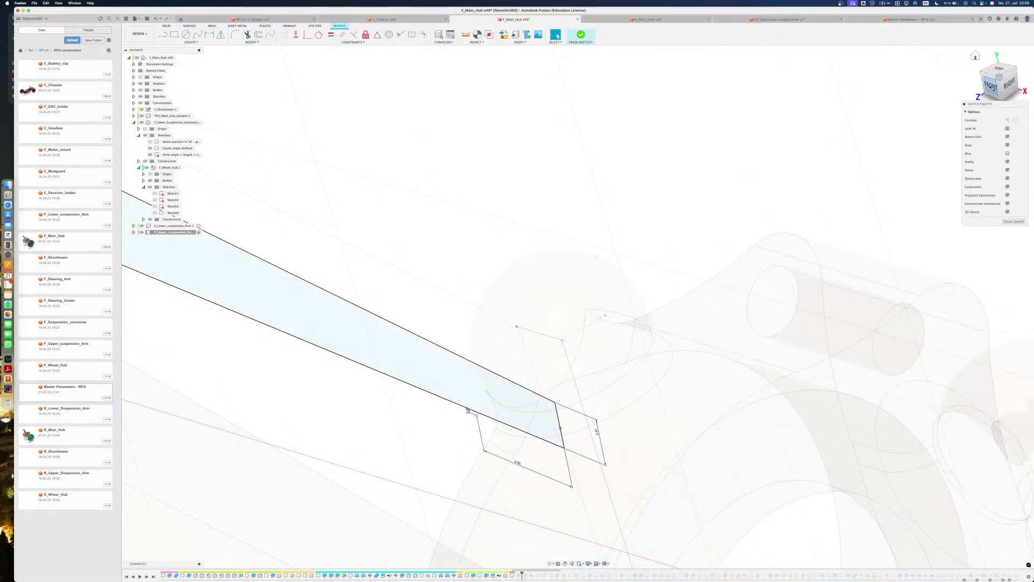
pyautogui.click(991, 85)
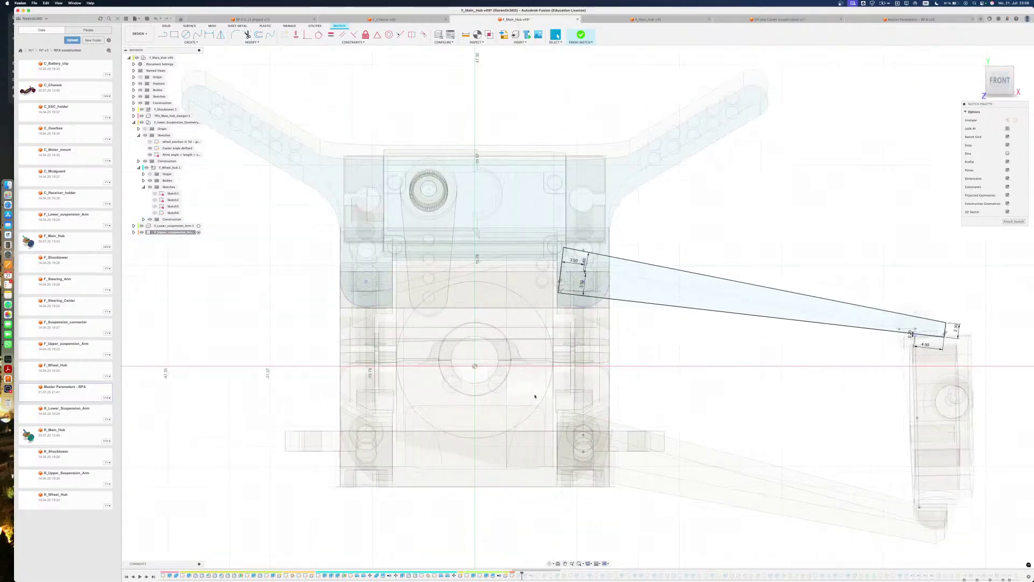
pyautogui.click(891, 316)
pyautogui.scroll(5, 894, 319)
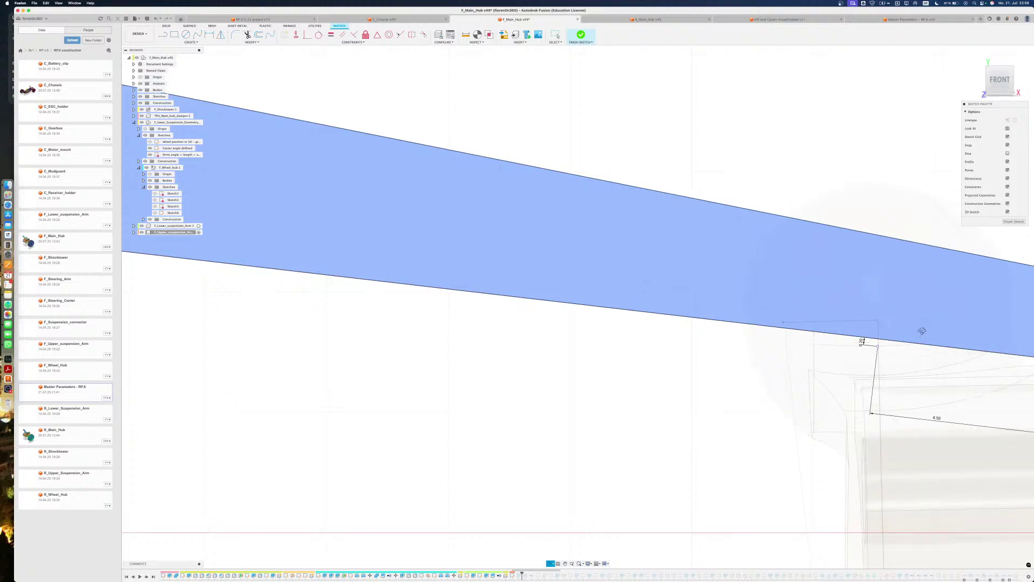
pyautogui.keyDown('shift'); pyautogui.moveTo(922, 331); pyautogui.dragTo(755, 327, button='middle'); pyautogui.keyUp('shift')
pyautogui.scroll(-5, 921, 334)
pyautogui.click(771, 331)
pyautogui.moveTo(840, 293); pyautogui.dragTo(793, 139, button='middle')
pyautogui.moveTo(784, 488); pyautogui.dragTo(769, 441, button='middle')
pyautogui.moveTo(749, 446); pyautogui.dragTo(734, 523, button='middle')
pyautogui.press('super+z')
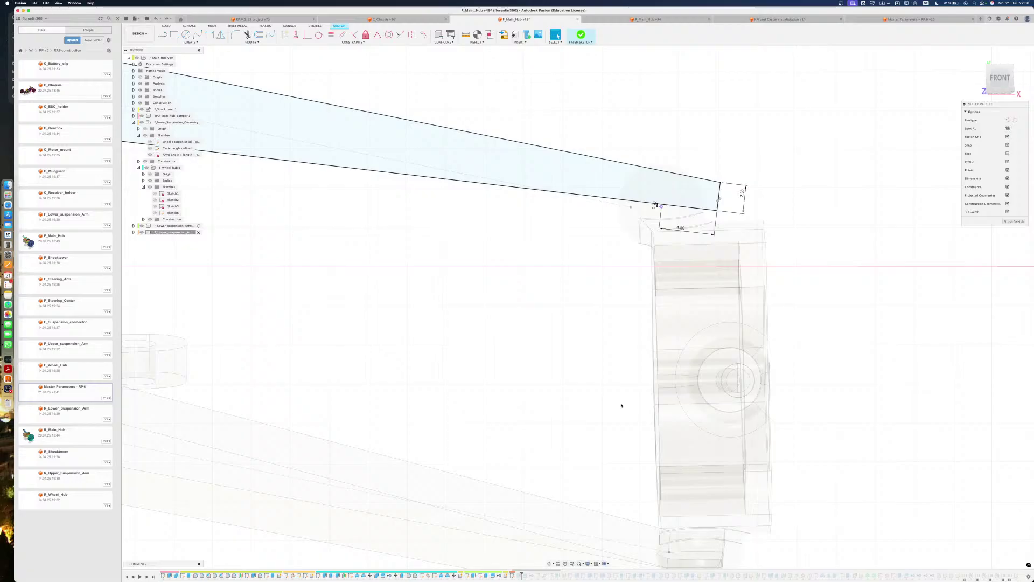
pyautogui.click(580, 35)
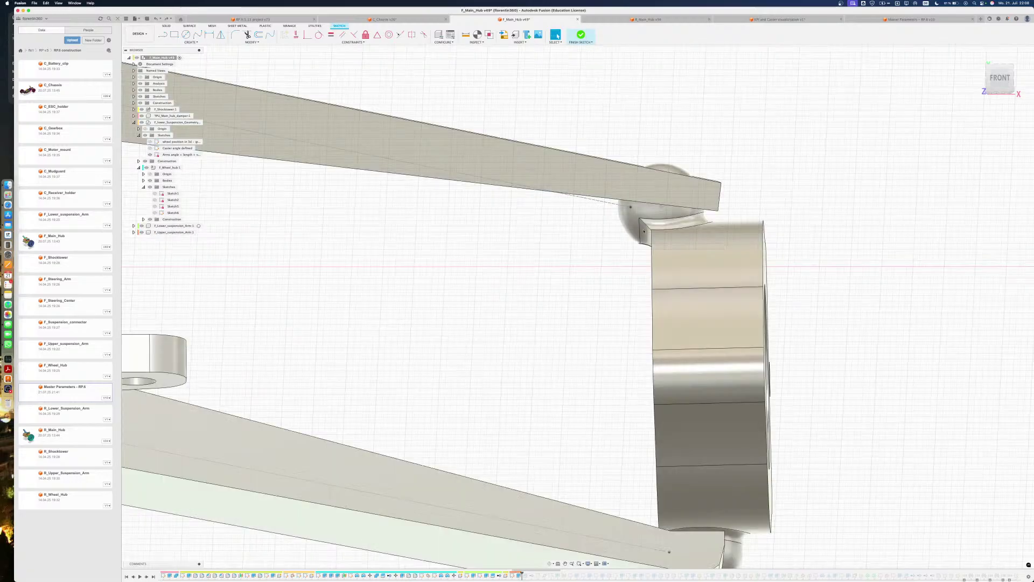
# Roll the assembly history back to before the F_Lower_Suspension_Arm features and hide the arm angle and length sketch
pyautogui.keyDown('shift'); pyautogui.moveTo(636, 301); pyautogui.dragTo(576, 564, button='middle'); pyautogui.keyUp('shift')
pyautogui.moveTo(522, 575); pyautogui.dragTo(457, 574)
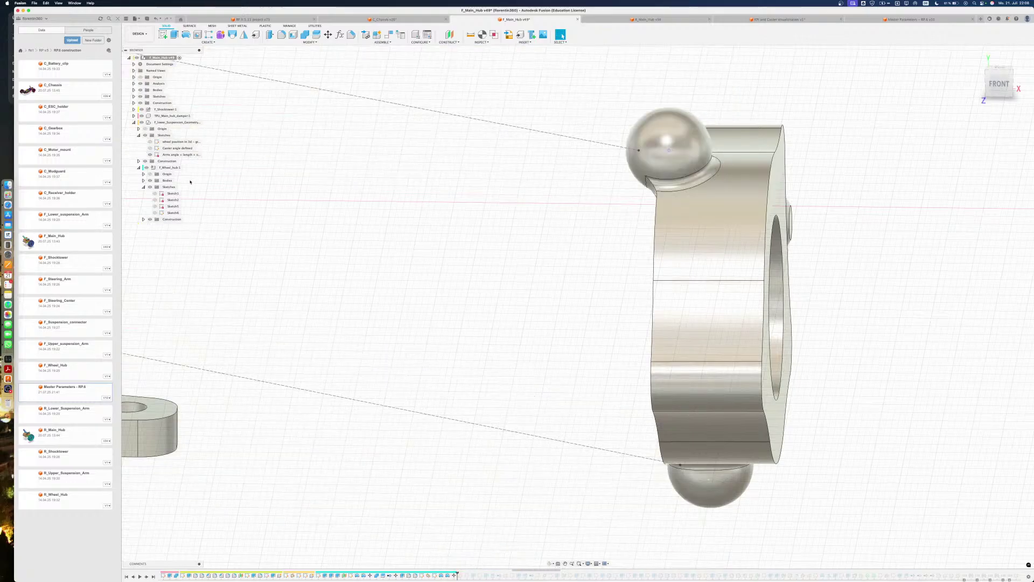
pyautogui.click(150, 155)
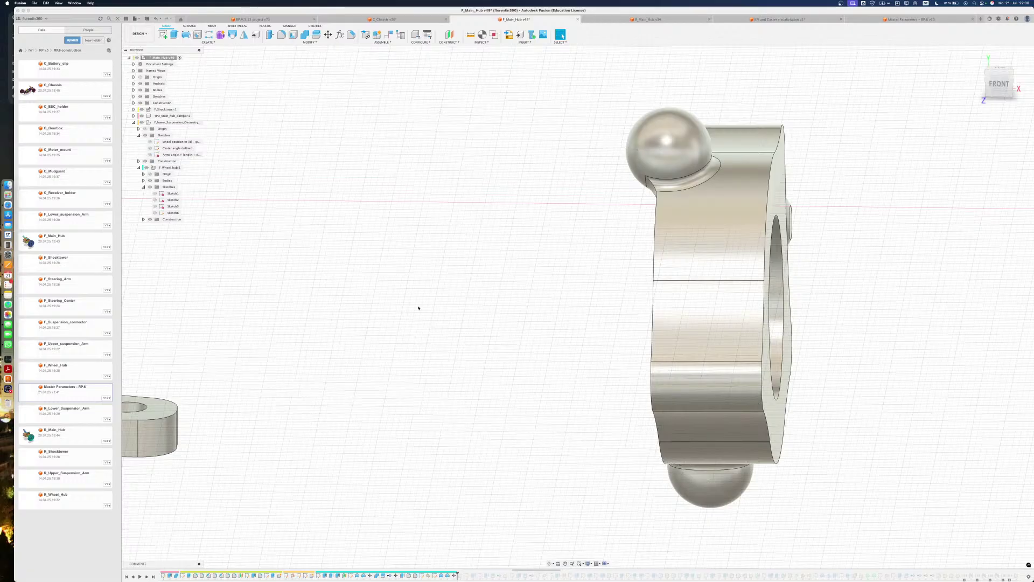
# Construct a point at the centre of the wheel hub's upper ball
pyautogui.click(462, 42)
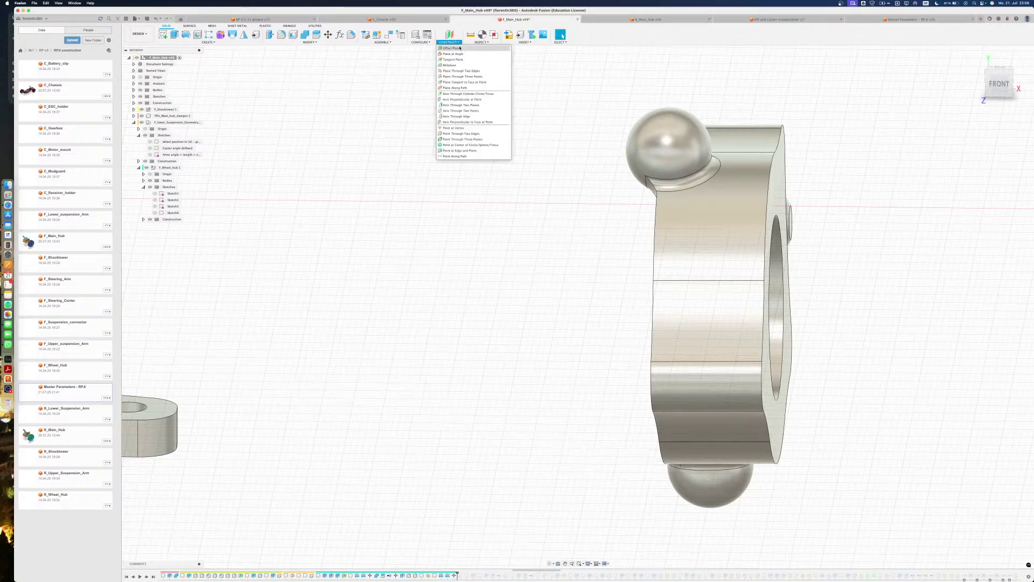
pyautogui.click(456, 145)
pyautogui.click(667, 145)
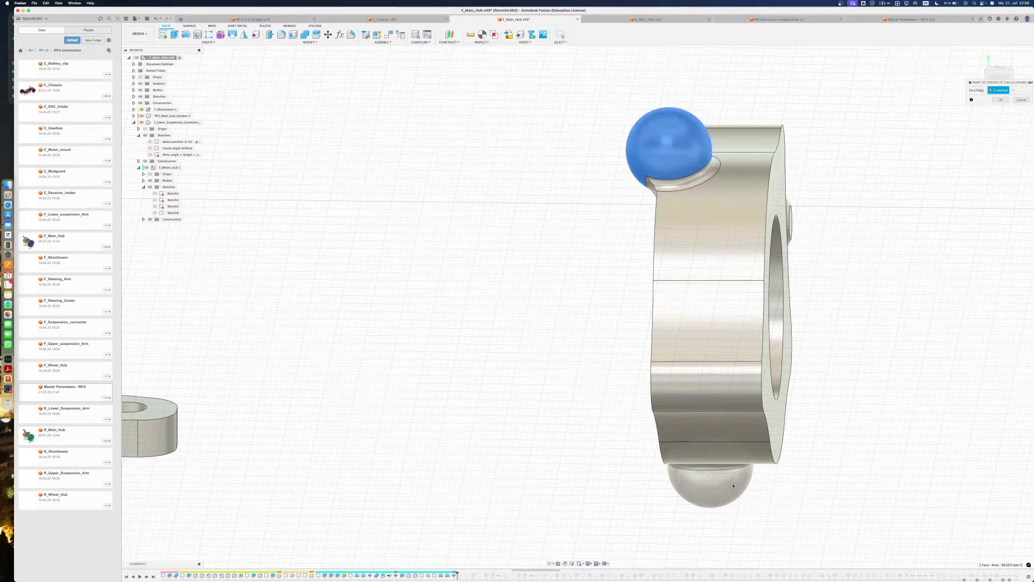
pyautogui.click(710, 485)
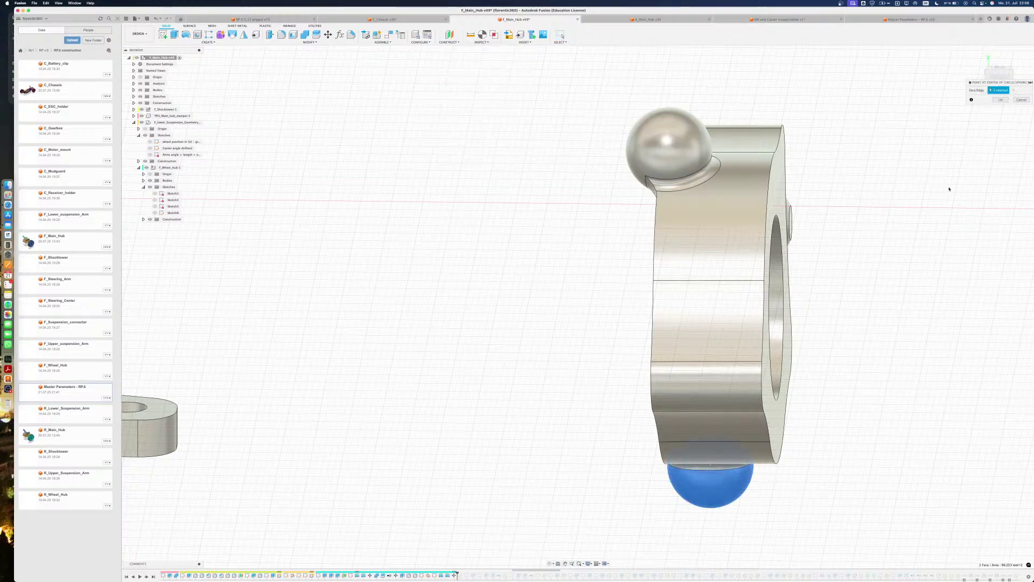
pyautogui.click(666, 149)
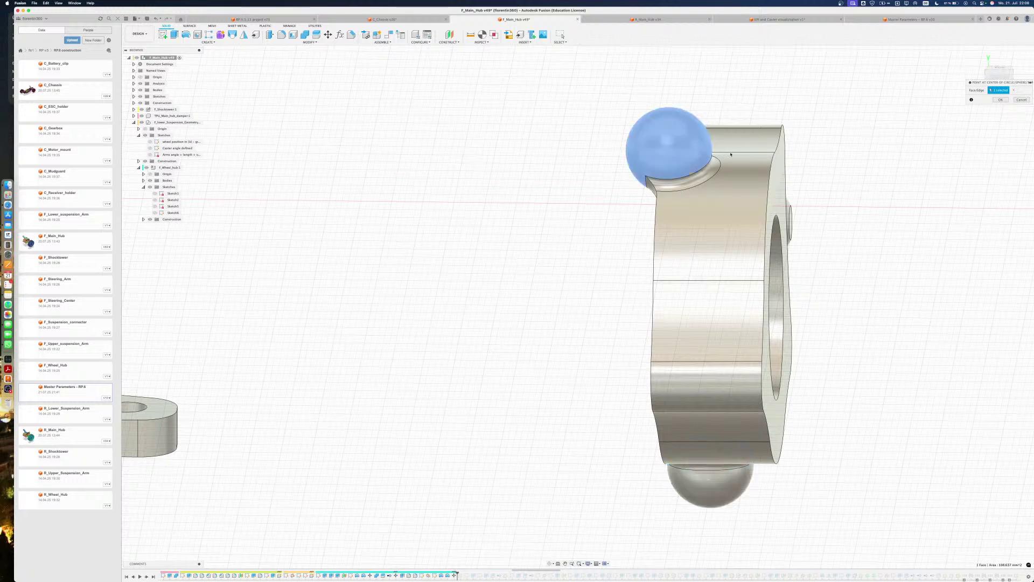
pyautogui.click(999, 100)
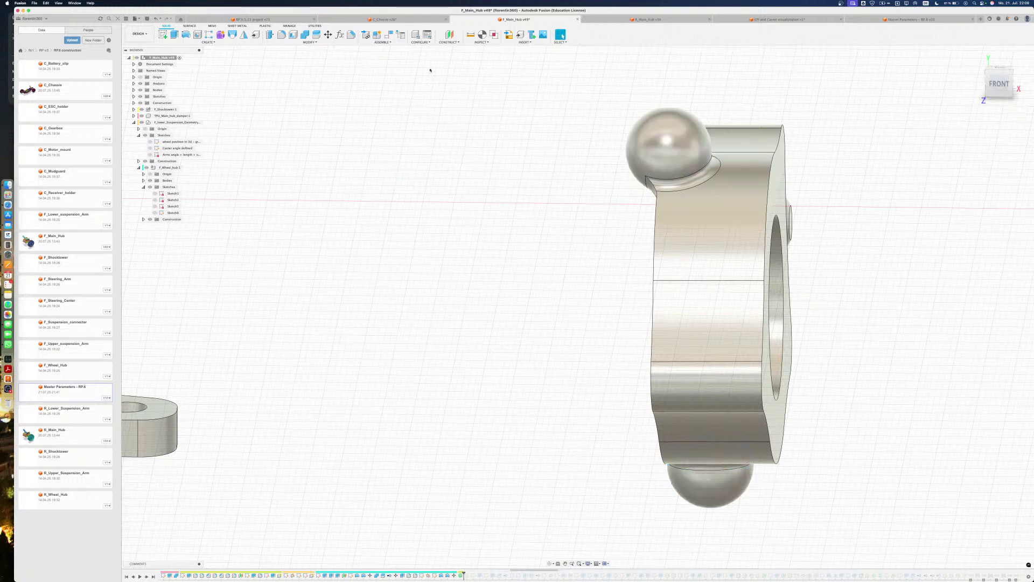
# Delete the construction point just made at the upper ball's centre from the top-level assembly
pyautogui.rightClick(461, 577)
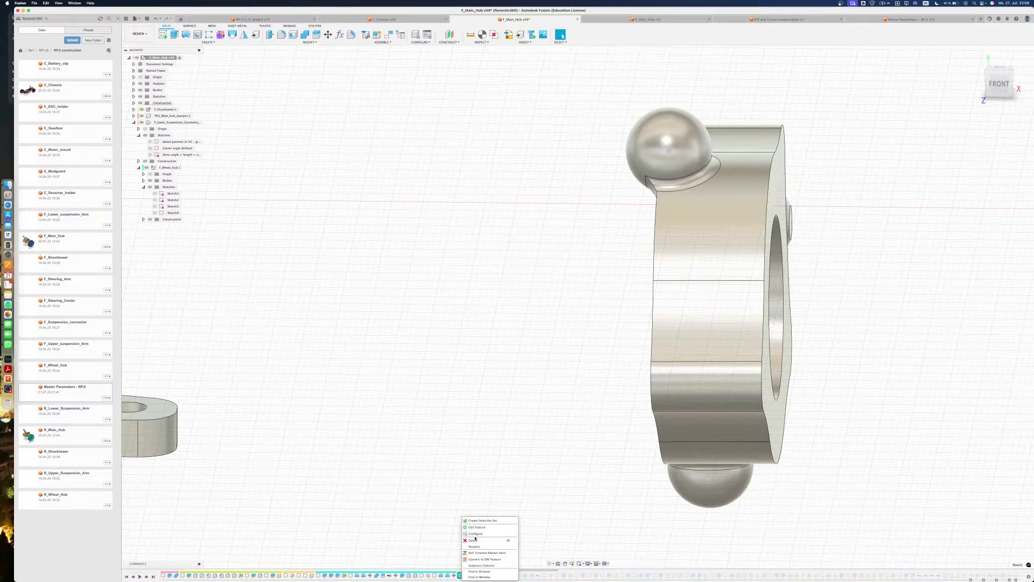
pyautogui.click(450, 534)
pyautogui.rightClick(462, 577)
pyautogui.click(476, 535)
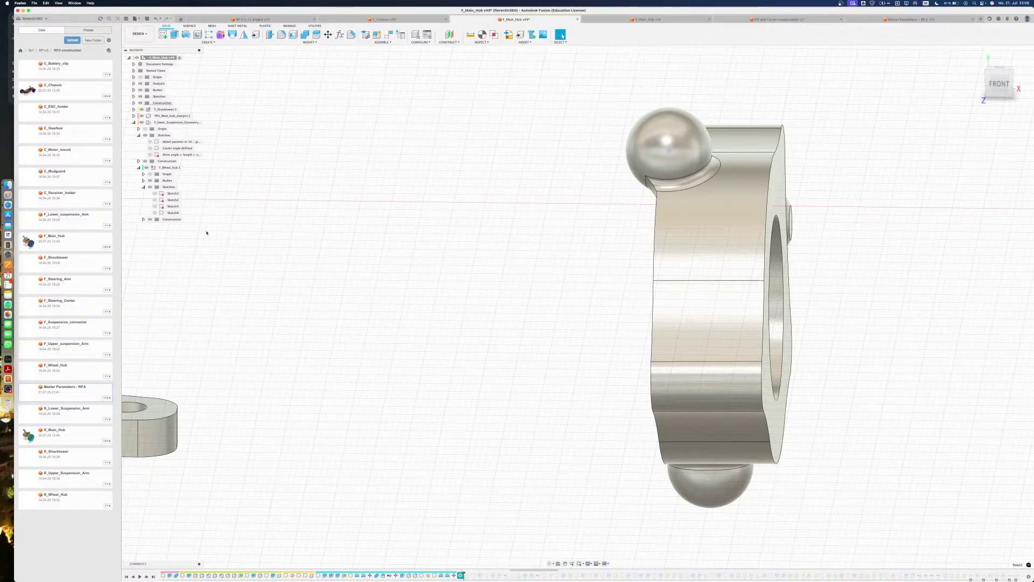
# Activate the F_Wheel_Hub component and construct a point at the centre of its upper ball
pyautogui.click(186, 168)
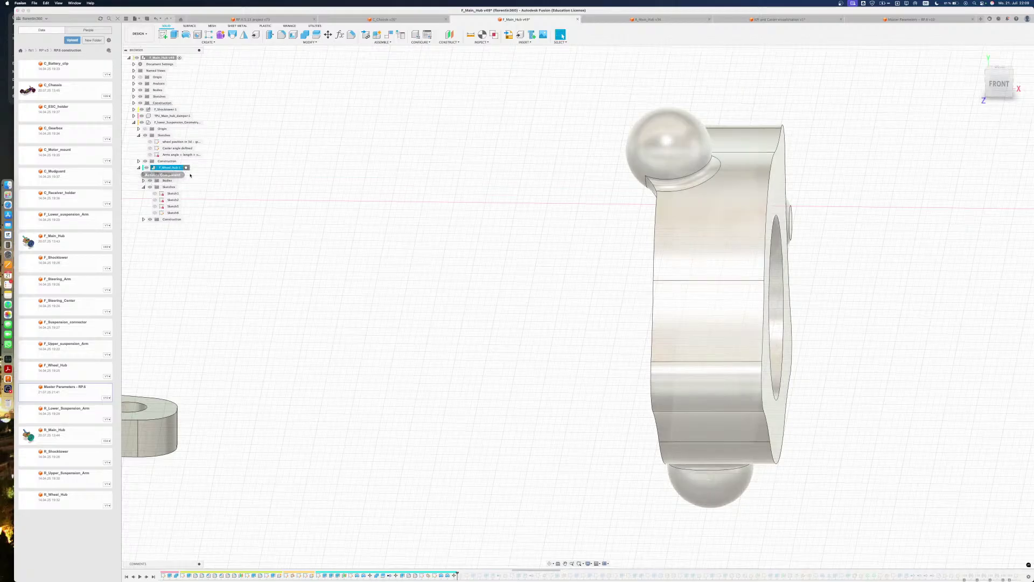
pyautogui.click(449, 42)
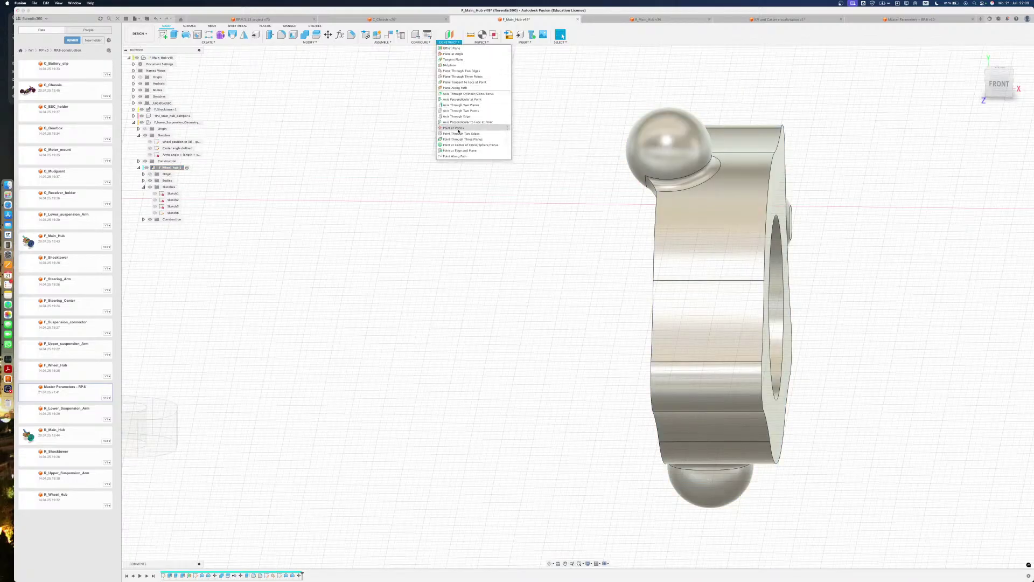
pyautogui.click(463, 145)
pyautogui.click(668, 142)
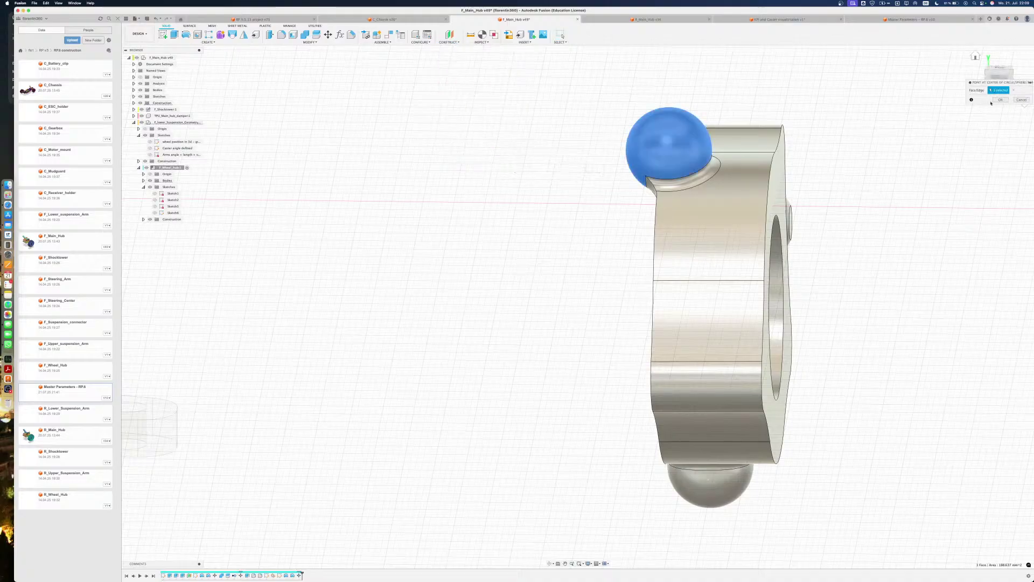
pyautogui.press('Return')
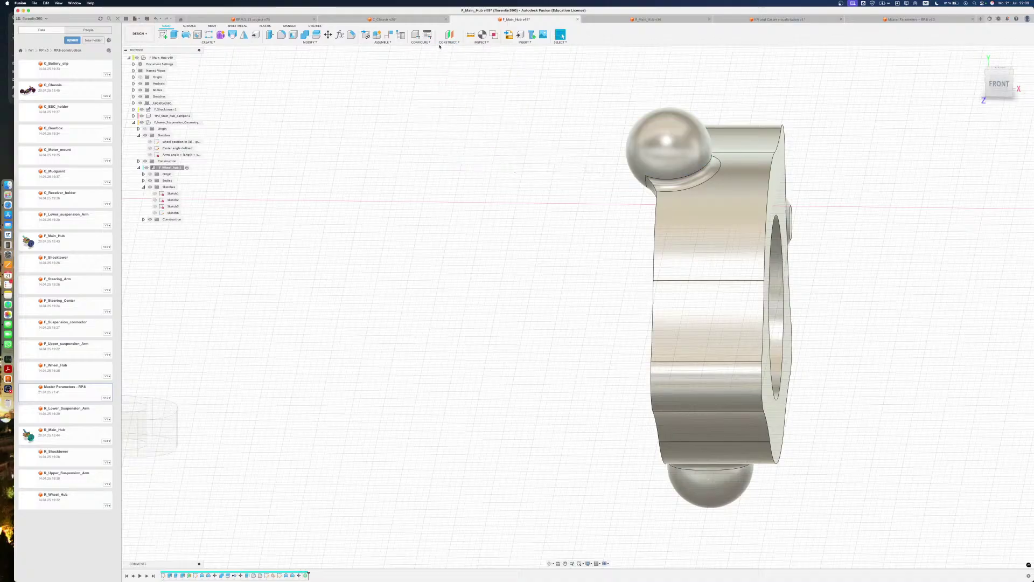
# Construct a second point at the centre of the wheel hub's lower ball
pyautogui.click(441, 42)
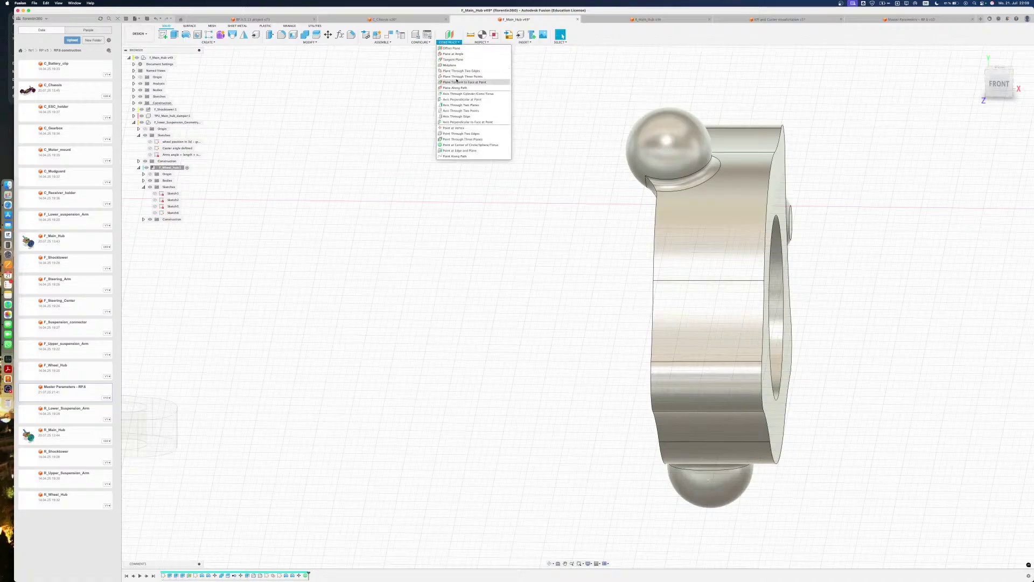
pyautogui.click(464, 145)
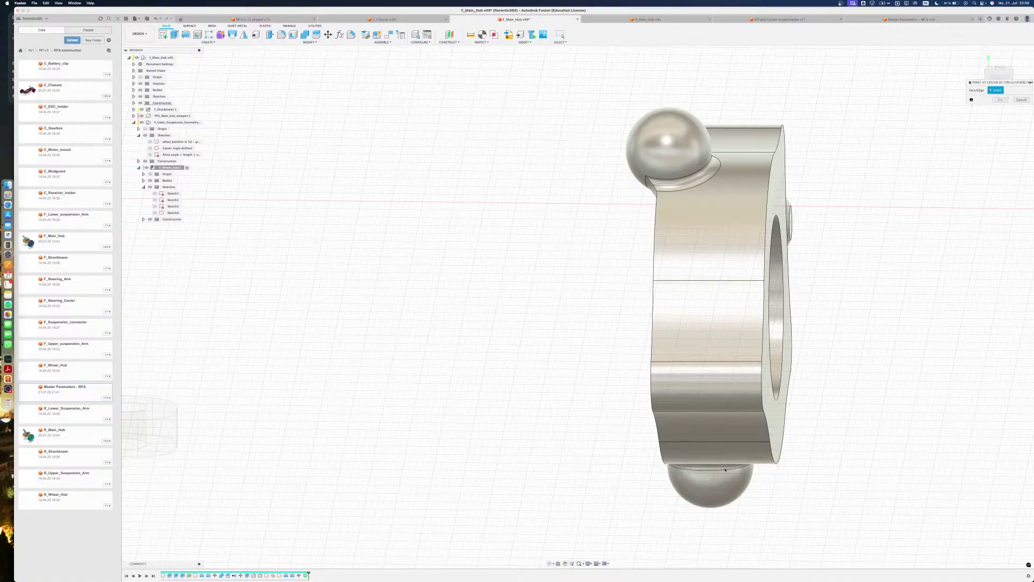
pyautogui.click(729, 485)
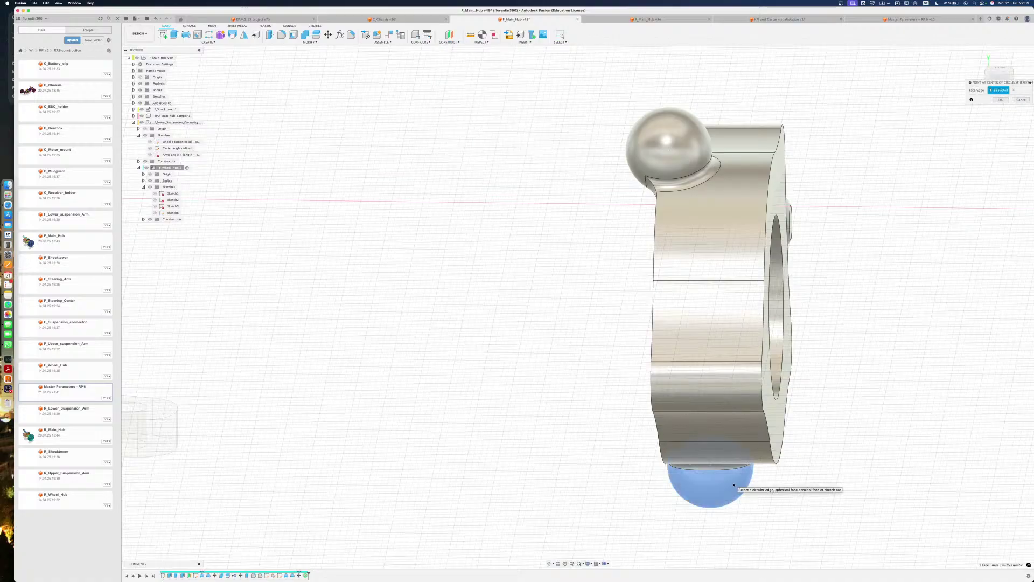
pyautogui.press('Return')
pyautogui.keyDown('shift'); pyautogui.moveTo(734, 485); pyautogui.dragTo(736, 477, button='middle'); pyautogui.keyUp('shift')
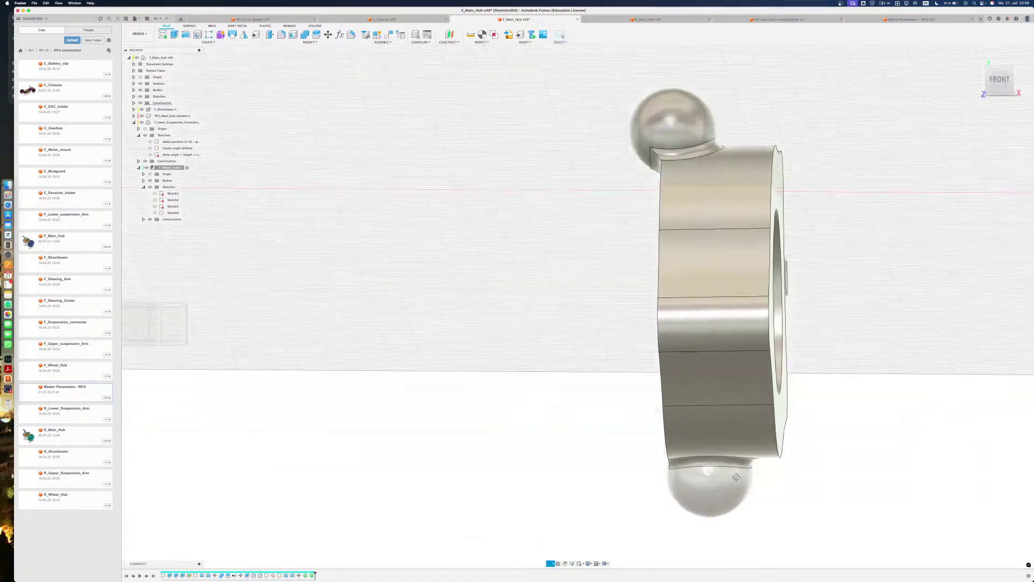
pyautogui.click(998, 80)
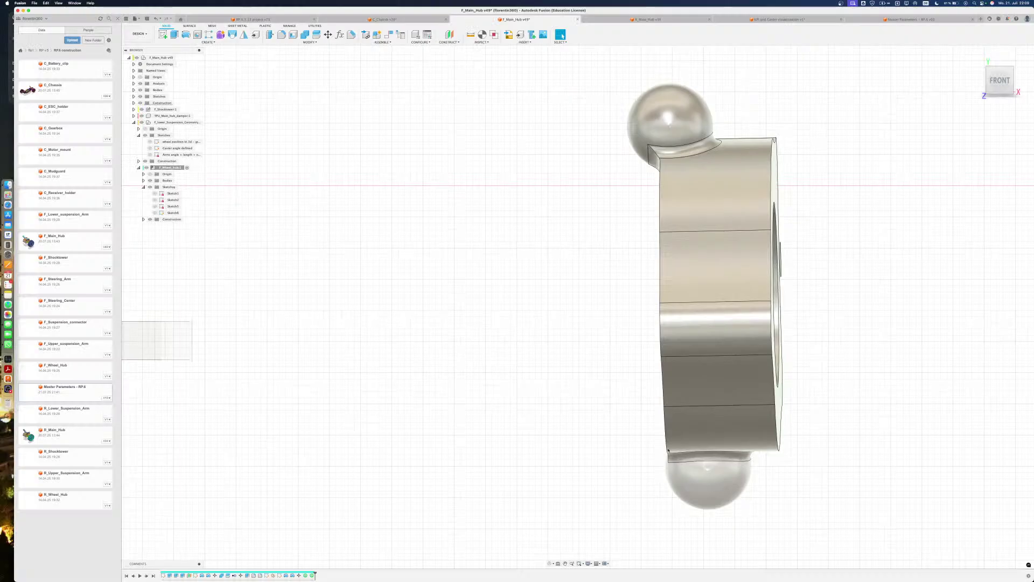
pyautogui.keyDown('shift'); pyautogui.moveTo(591, 259); pyautogui.dragTo(542, 285, button='middle'); pyautogui.keyUp('shift')
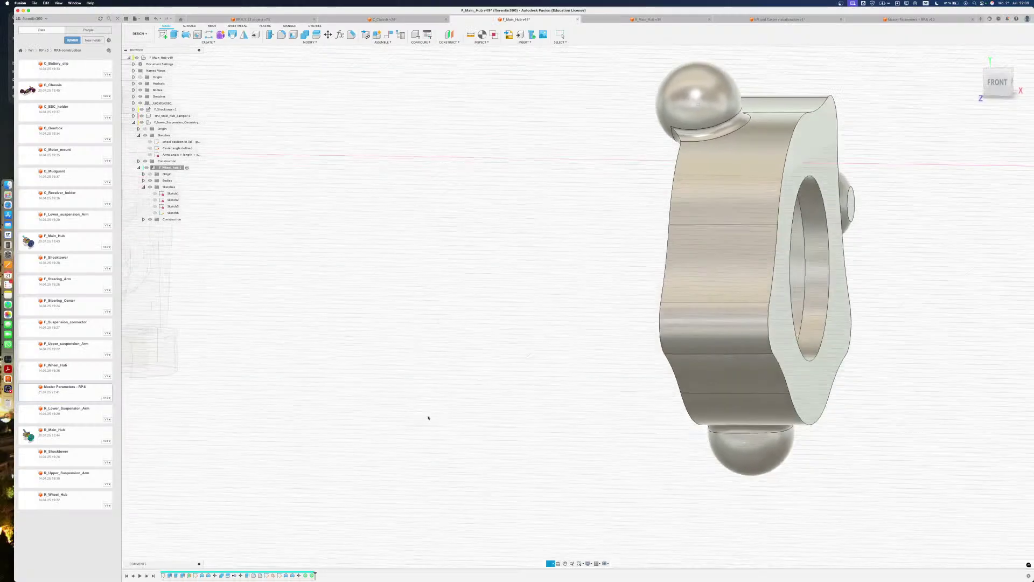
# Reactivate the top-level assembly, roll its history forward past the lower suspension arm's profile sketch and open that sketch for editing
pyautogui.doubleClick(161, 57)
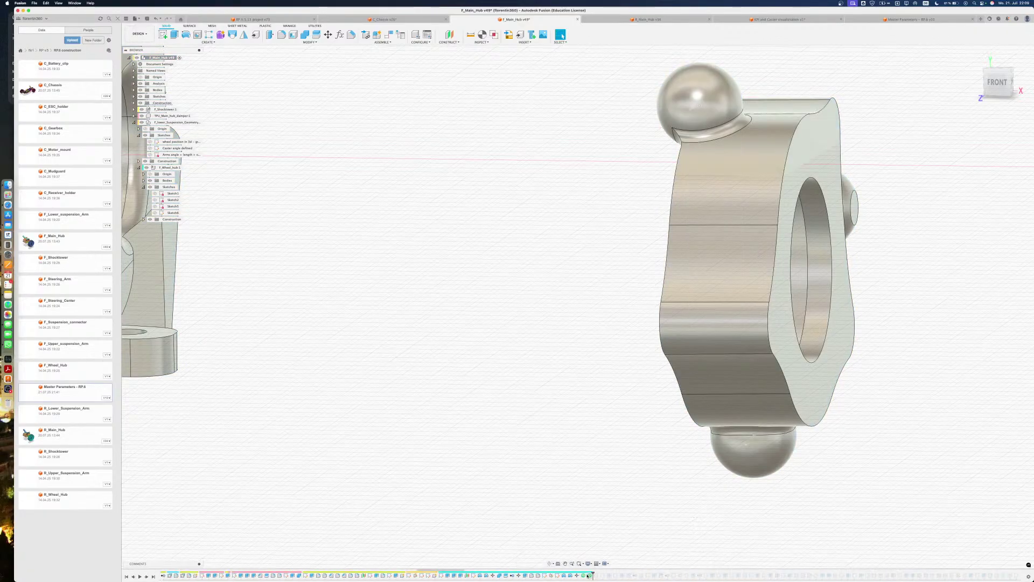
pyautogui.moveTo(590, 575); pyautogui.dragTo(604, 575)
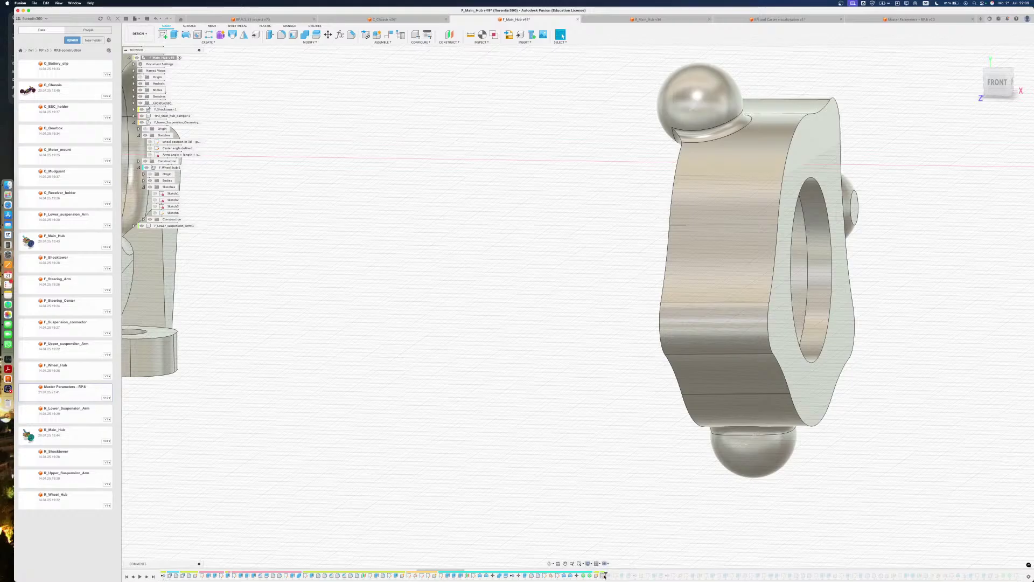
pyautogui.rightClick(603, 575)
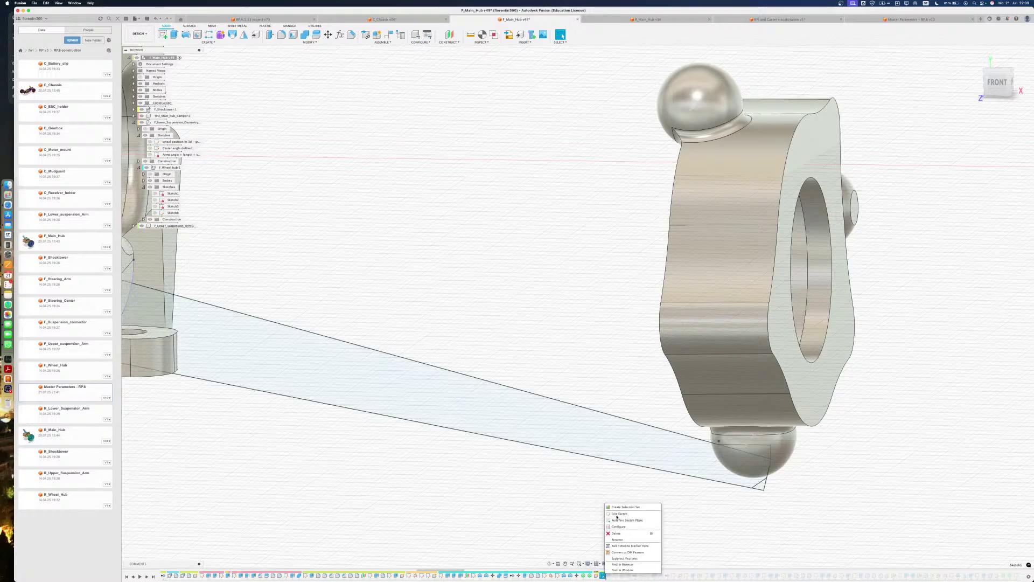
pyautogui.click(618, 514)
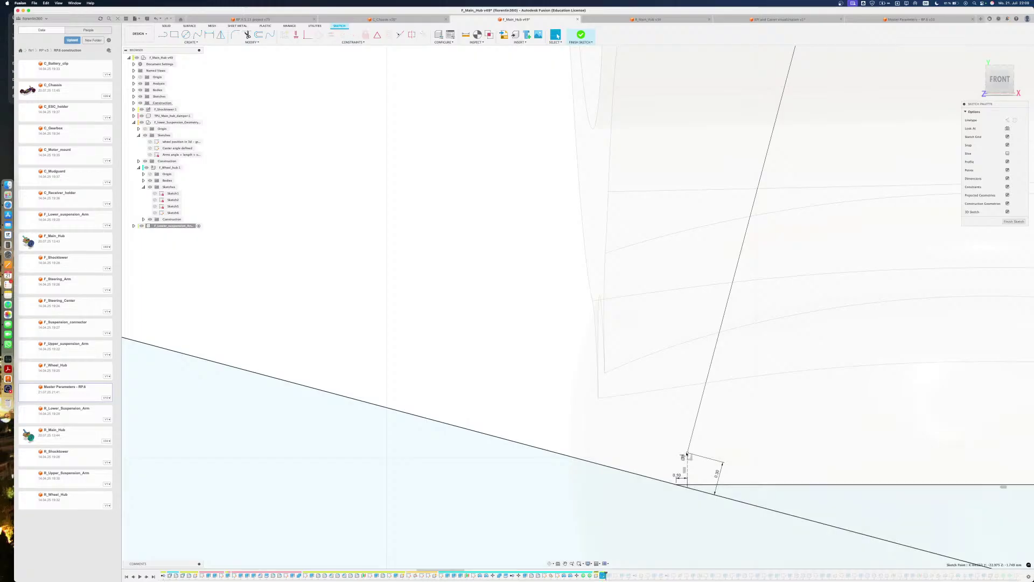
# Hide the wheel hub, remove the old reference holding the lower arm profile's outer end, and pull that end away from its former anchor point
pyautogui.scroll(-1, 687, 454)
pyautogui.keyDown('shift'); pyautogui.moveTo(686, 454); pyautogui.dragTo(676, 440, button='middle'); pyautogui.keyUp('shift')
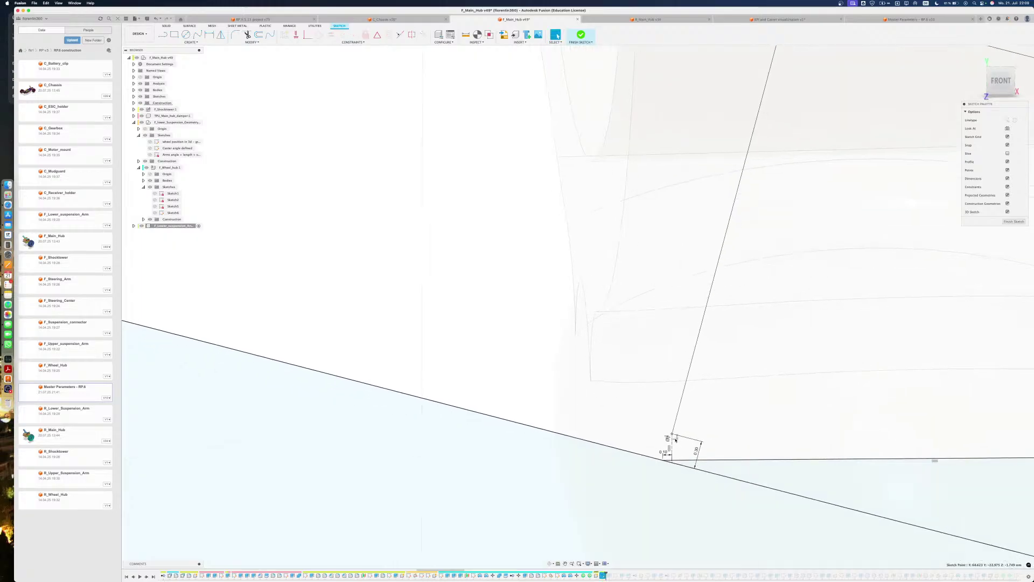
pyautogui.click(647, 429)
pyautogui.click(146, 167)
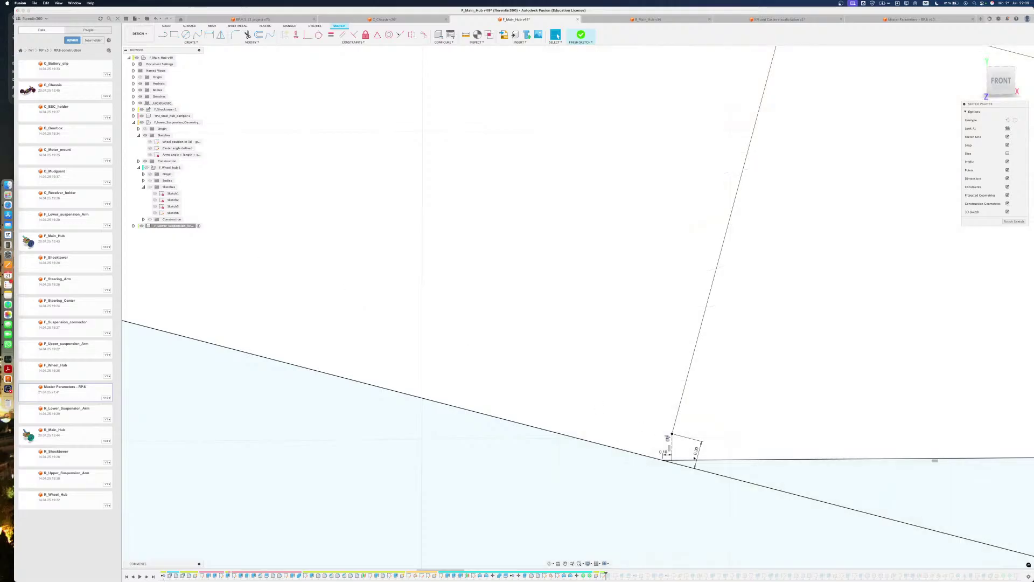
pyautogui.click(672, 435)
pyautogui.press('Delete')
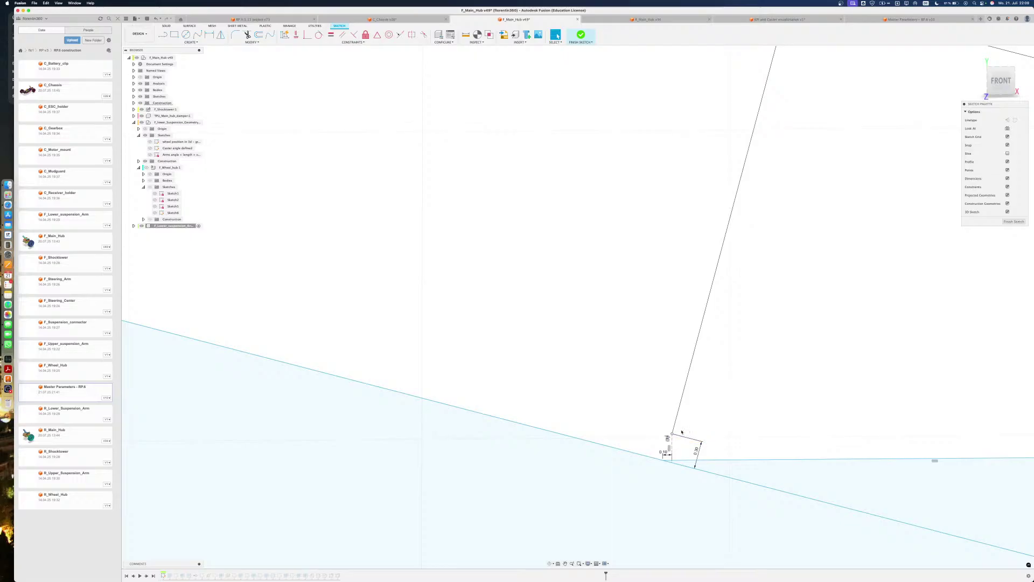
pyautogui.moveTo(672, 437); pyautogui.dragTo(714, 445)
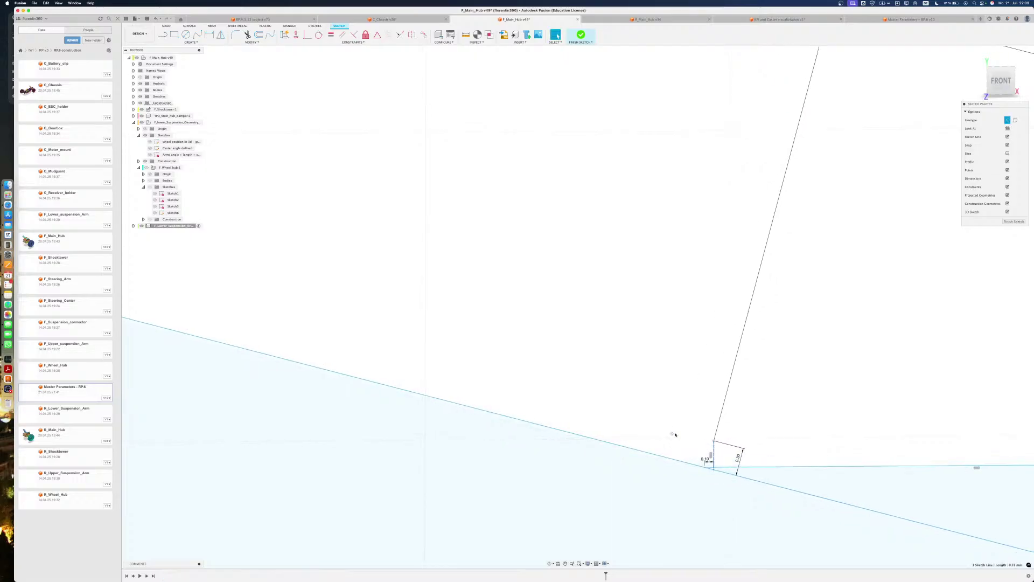
pyautogui.click(670, 434)
pyautogui.scroll(-3, 671, 434)
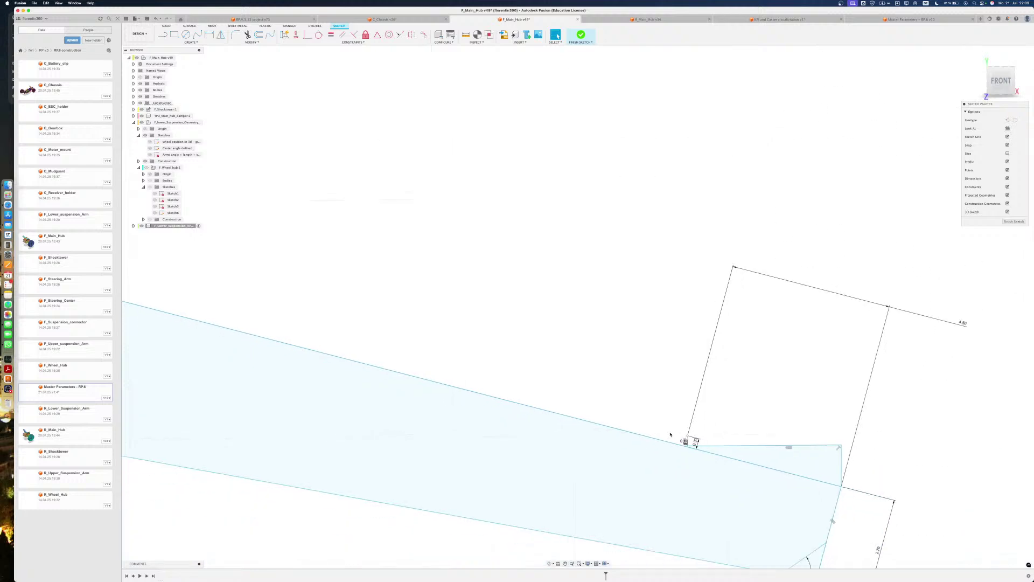
# Show the wheel hub again and project its lower ball's centre point into the lower arm sketch
pyautogui.click(146, 167)
pyautogui.scroll(-1, 644, 356)
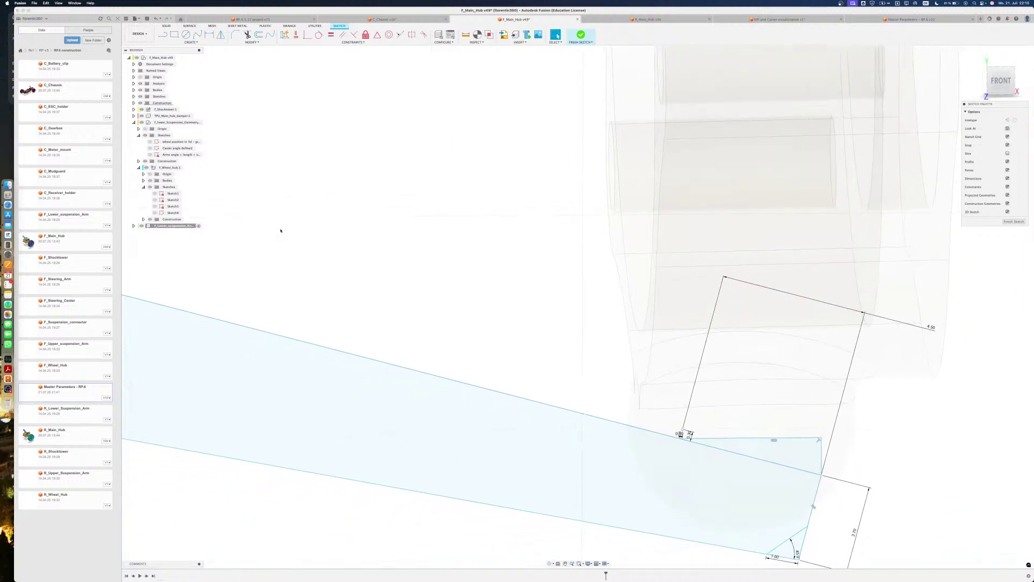
pyautogui.click(143, 219)
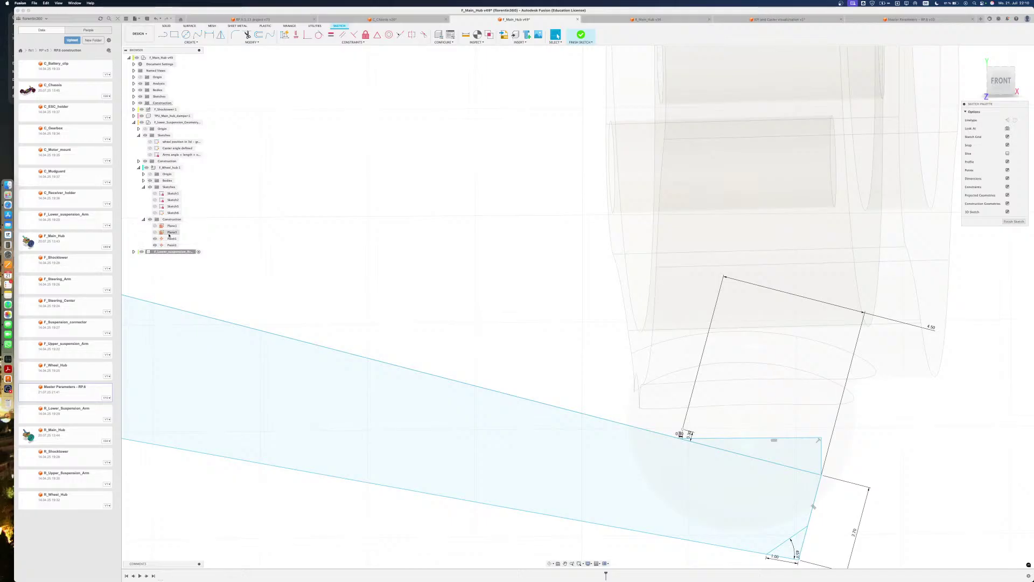
pyautogui.click(171, 245)
pyautogui.click(171, 238)
pyautogui.click(172, 245)
pyautogui.press('p')
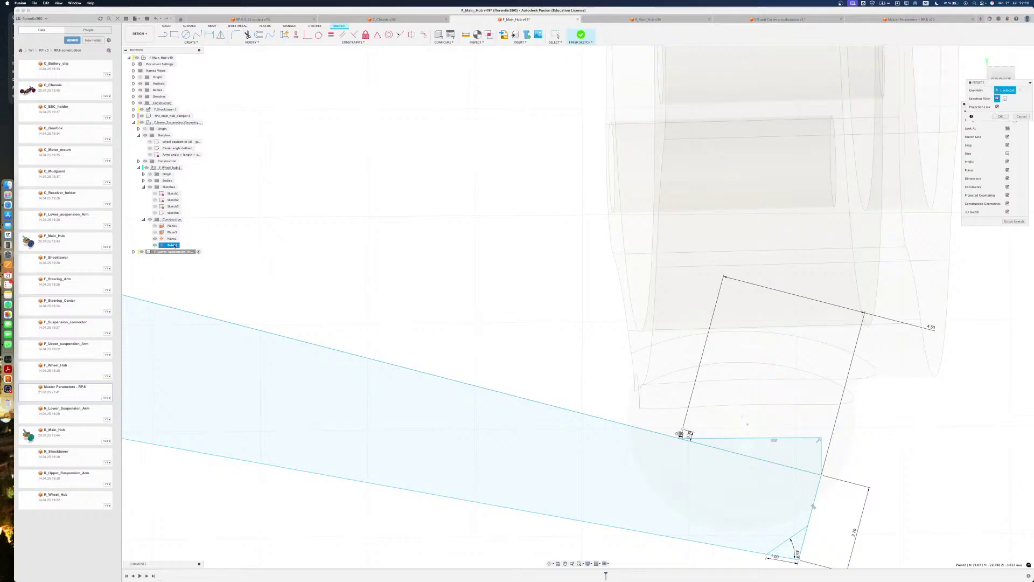
pyautogui.press('Return')
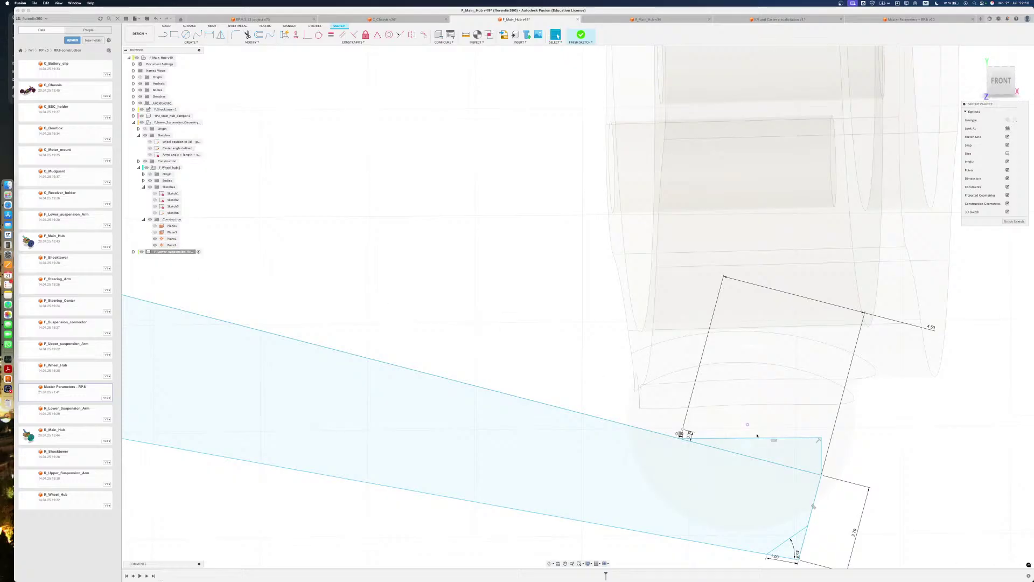
# Constrain the endpoint above the lower arm profile's outer end coincident with the projected lower ball centre
pyautogui.scroll(3, 816, 447)
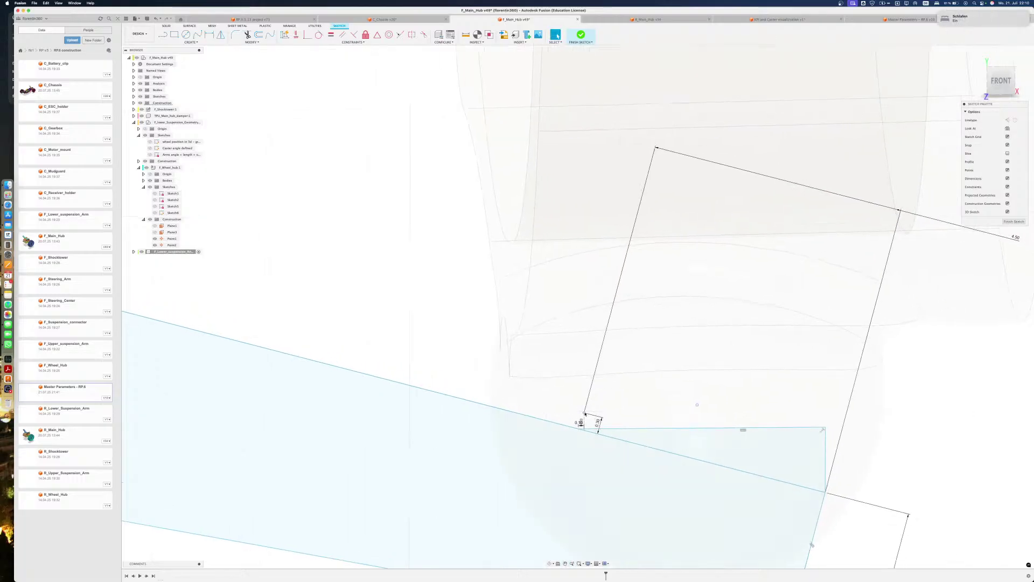
pyautogui.click(585, 413)
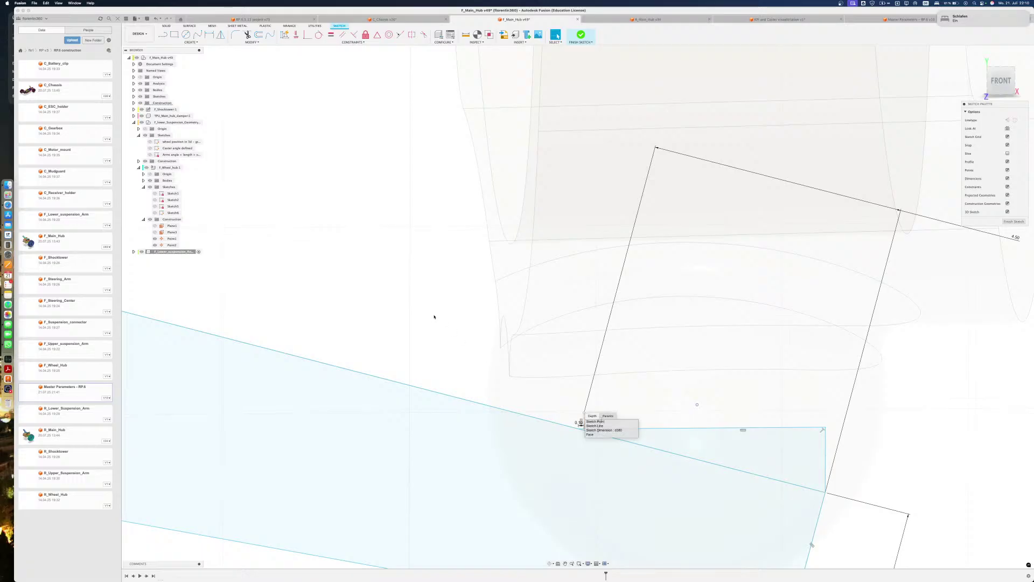
pyautogui.click(434, 316)
pyautogui.click(308, 35)
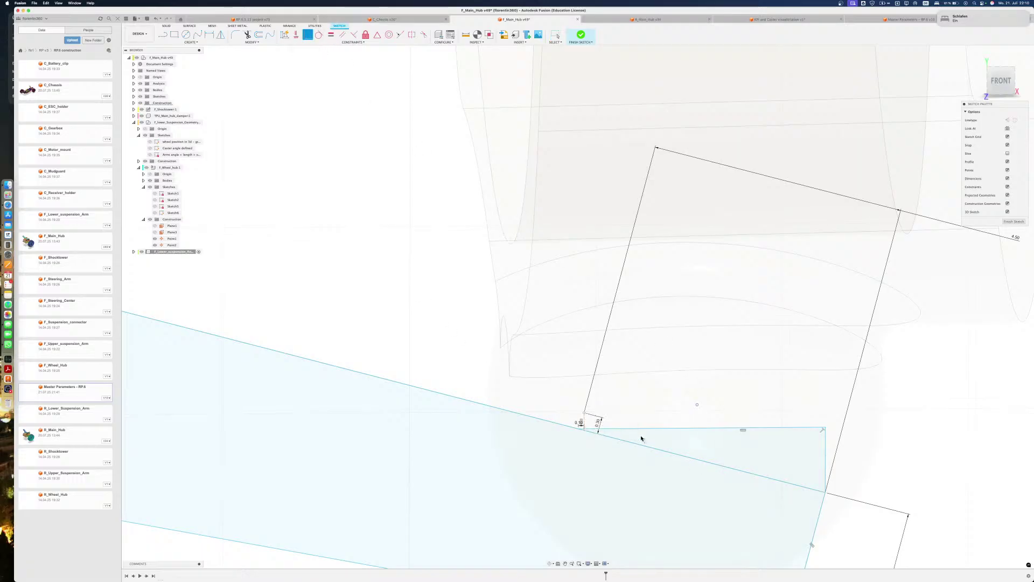
pyautogui.click(585, 413)
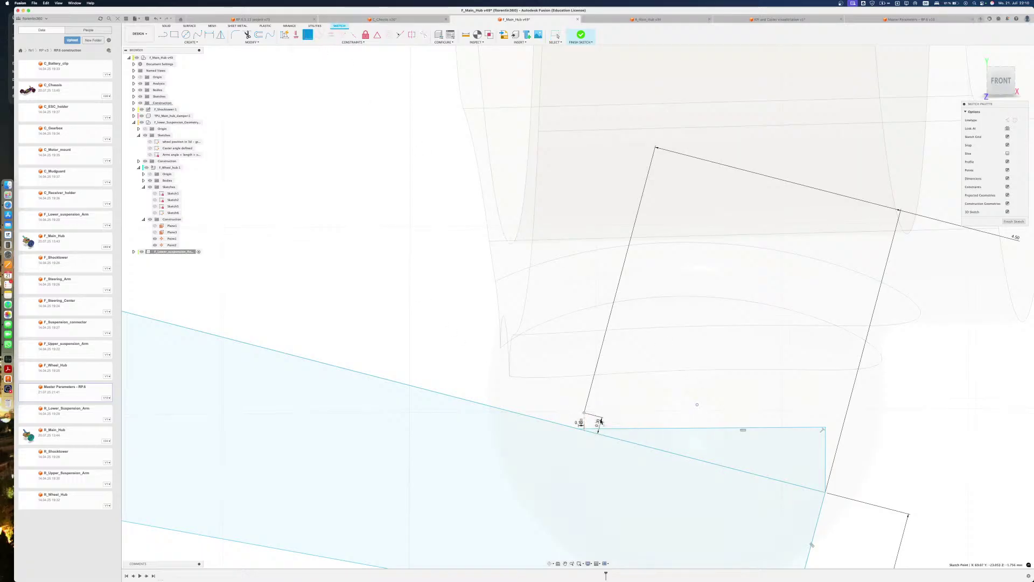
pyautogui.click(698, 405)
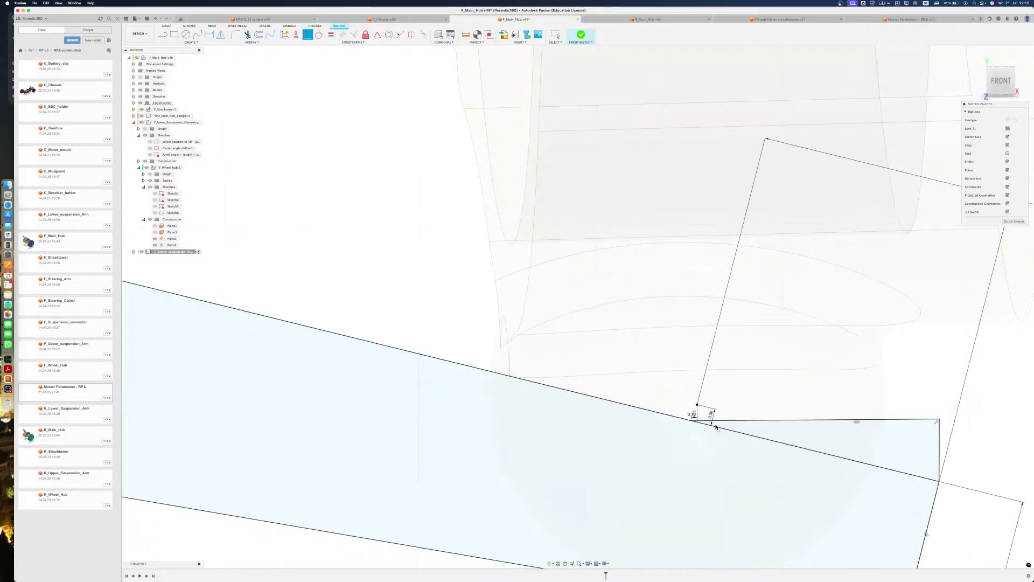
# Finish the lower arm sketch and roll the assembly history forward to include the arm's solid body
pyautogui.scroll(-10, 672, 415)
pyautogui.scroll(-1, 700, 427)
pyautogui.moveTo(702, 428); pyautogui.dragTo(642, 422, button='middle')
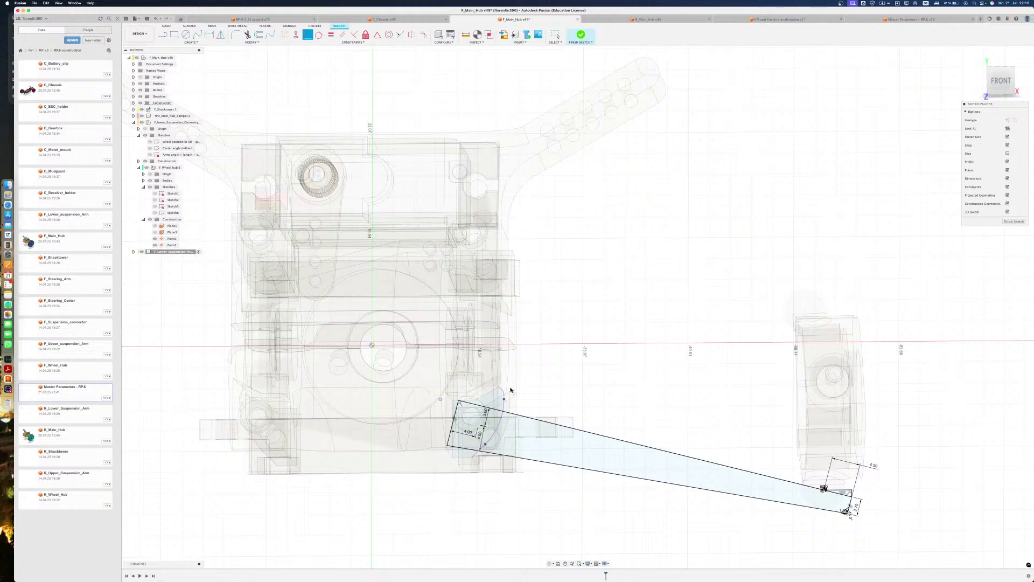
pyautogui.click(581, 35)
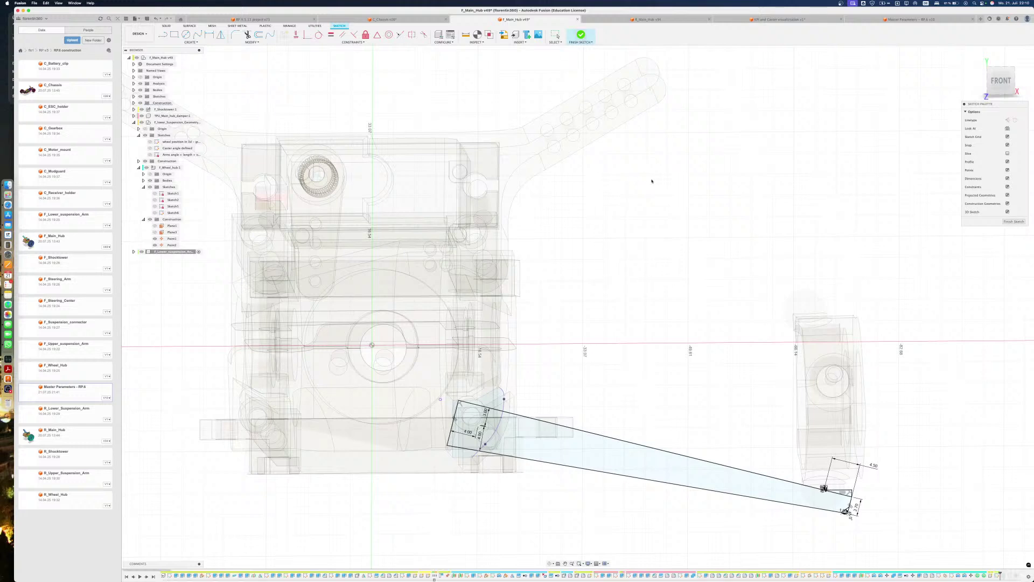
pyautogui.moveTo(880, 476); pyautogui.dragTo(792, 462, button='middle')
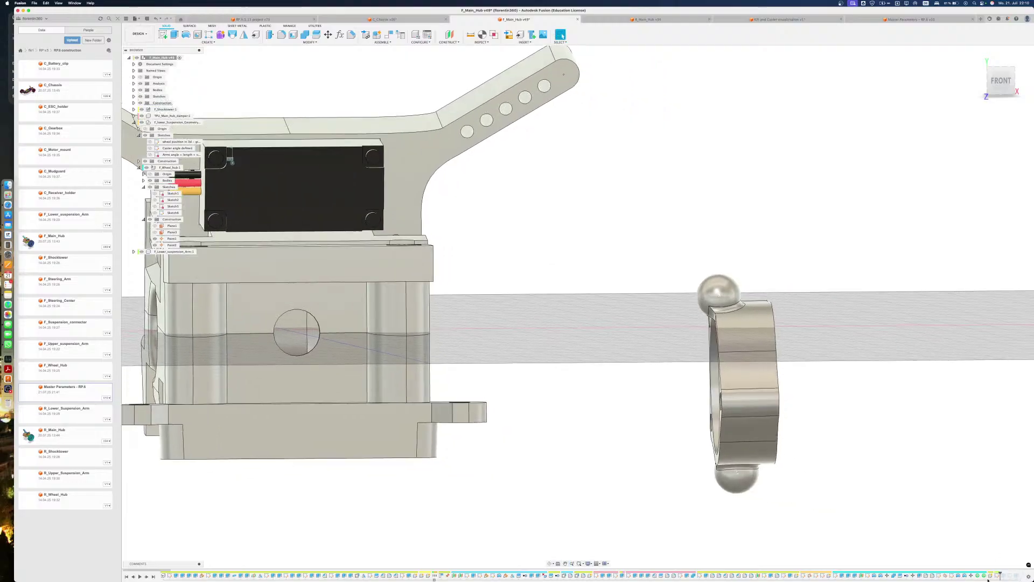
pyautogui.moveTo(873, 575); pyautogui.dragTo(908, 576)
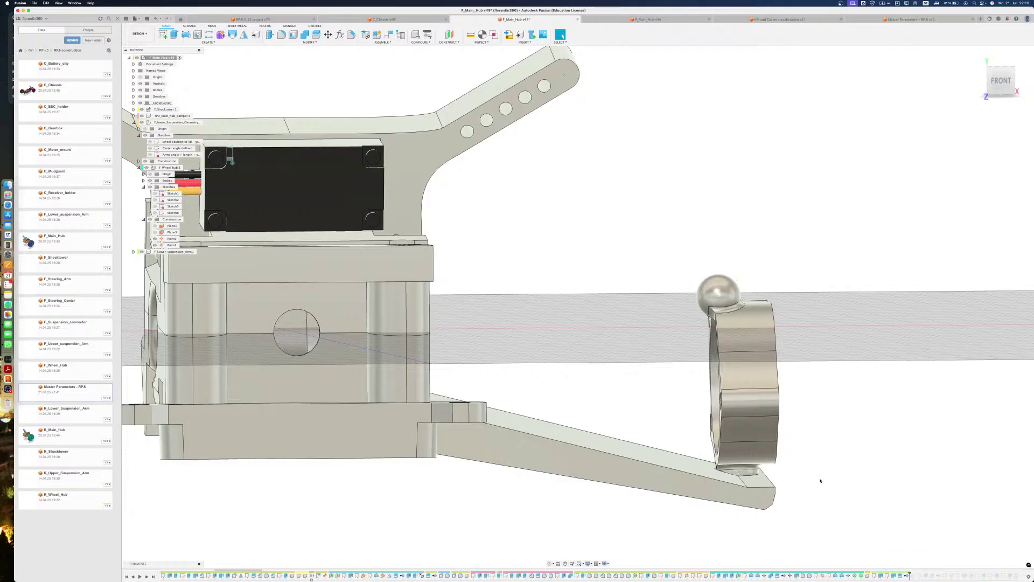
# Inspect how the wheel hub's lower ball sits in the lower arm using a temporary section offset 20 mm from the arm's side face
pyautogui.hotkey('shift', 's')
pyautogui.click(758, 498)
pyautogui.scroll(5, 758, 498)
pyautogui.keyDown('shift'); pyautogui.moveTo(761, 500); pyautogui.dragTo(718, 499, button='middle'); pyautogui.keyUp('shift')
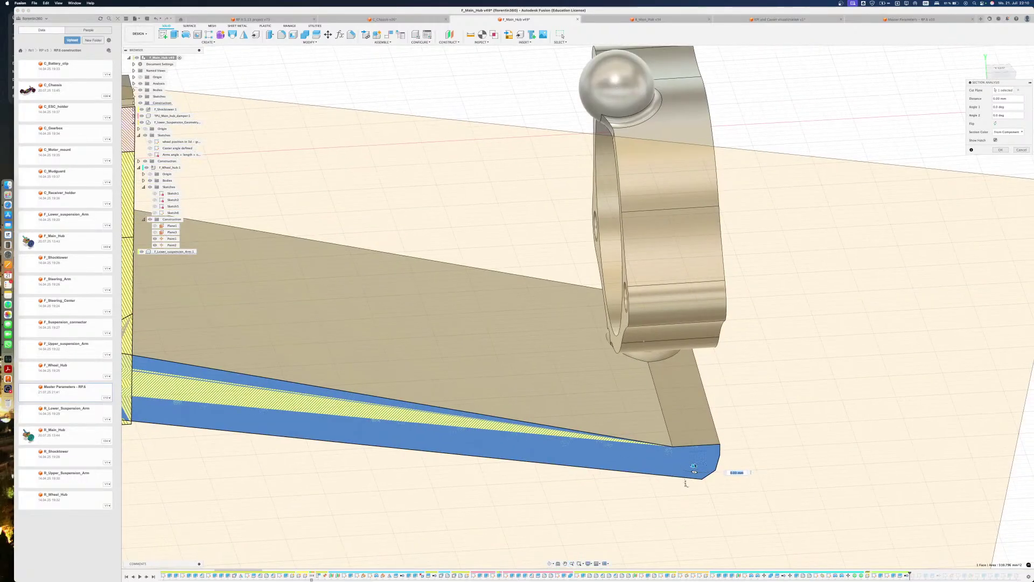
pyautogui.moveTo(693, 469); pyautogui.dragTo(663, 365)
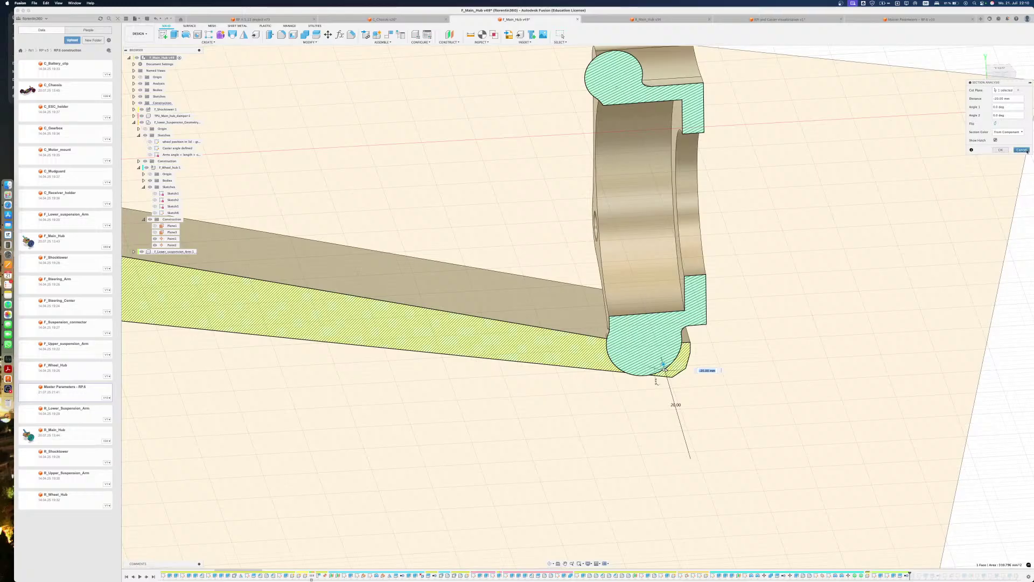
pyautogui.click(1022, 150)
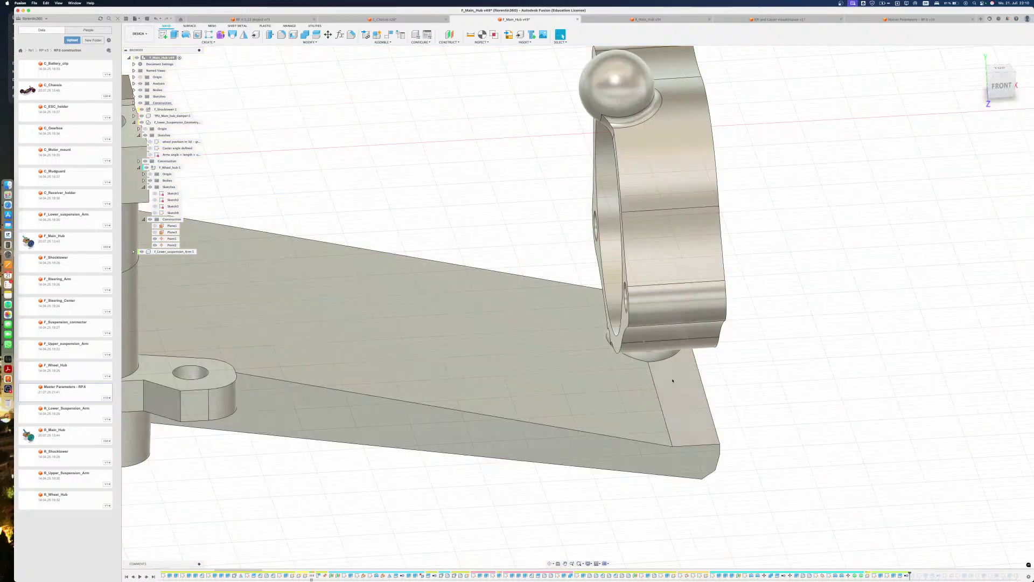
pyautogui.scroll(-1, 673, 380)
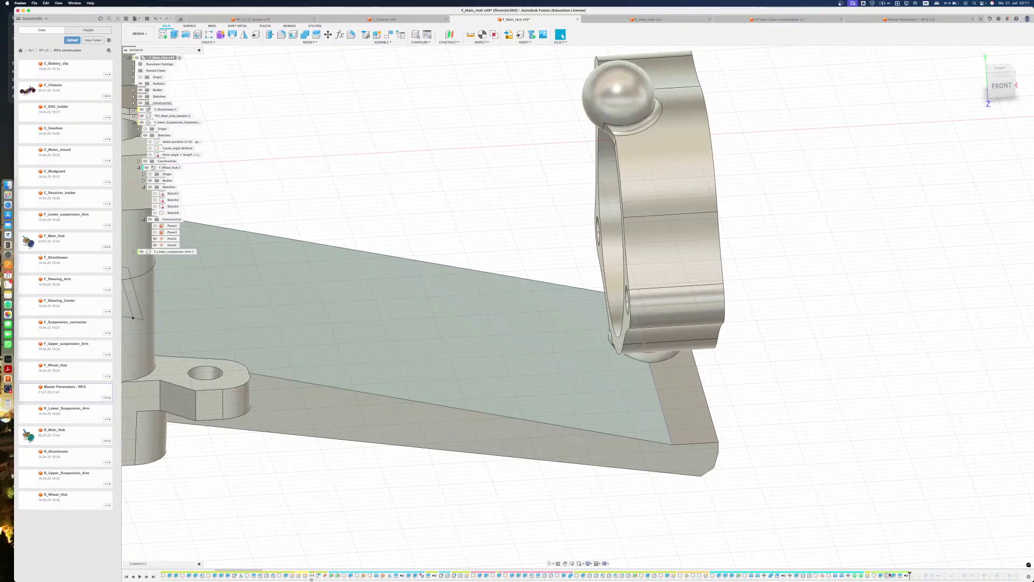
# Reopen the lower arm profile sketch, hide the wheel hub's bodies, and set the small horizontal offset beside the ball centre to 0.4 mm
pyautogui.click(695, 381)
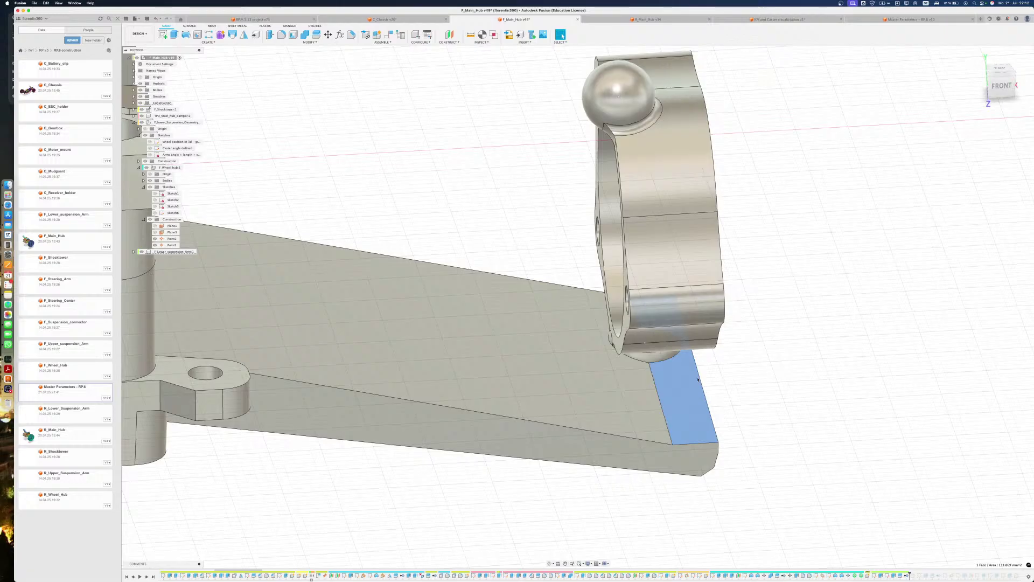
pyautogui.click(922, 420)
pyautogui.doubleClick(873, 575)
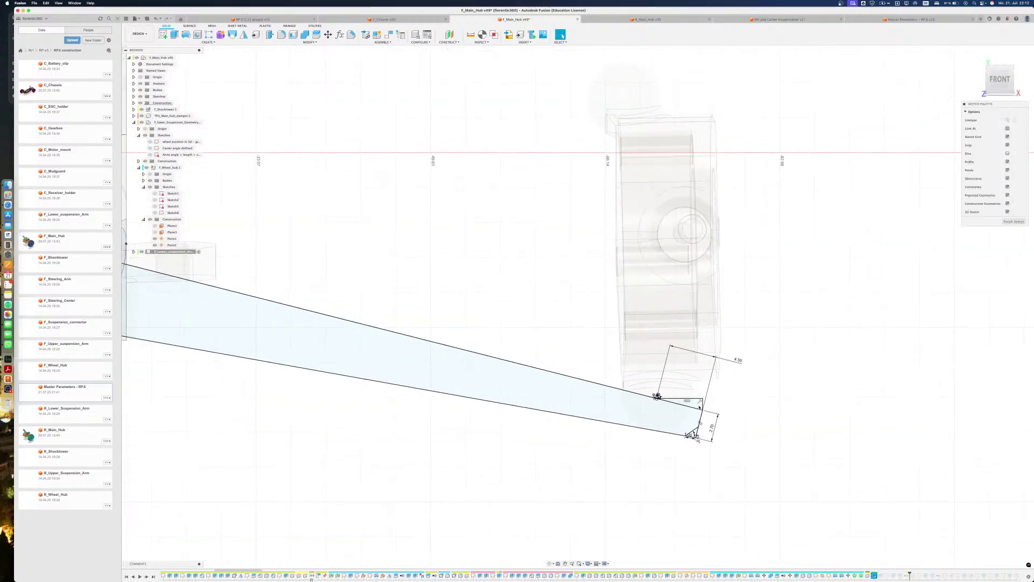
pyautogui.scroll(10, 606, 389)
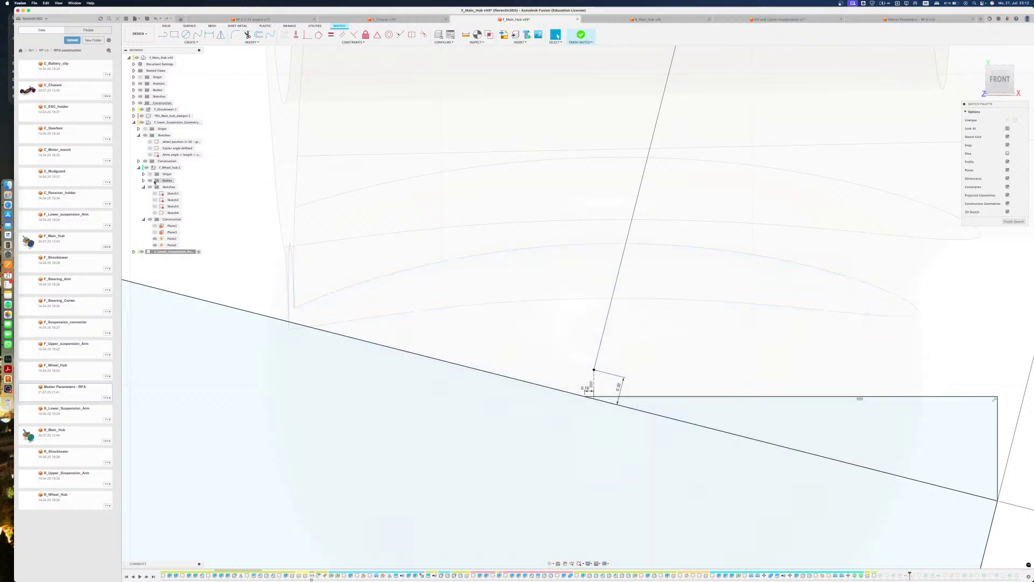
pyautogui.click(150, 181)
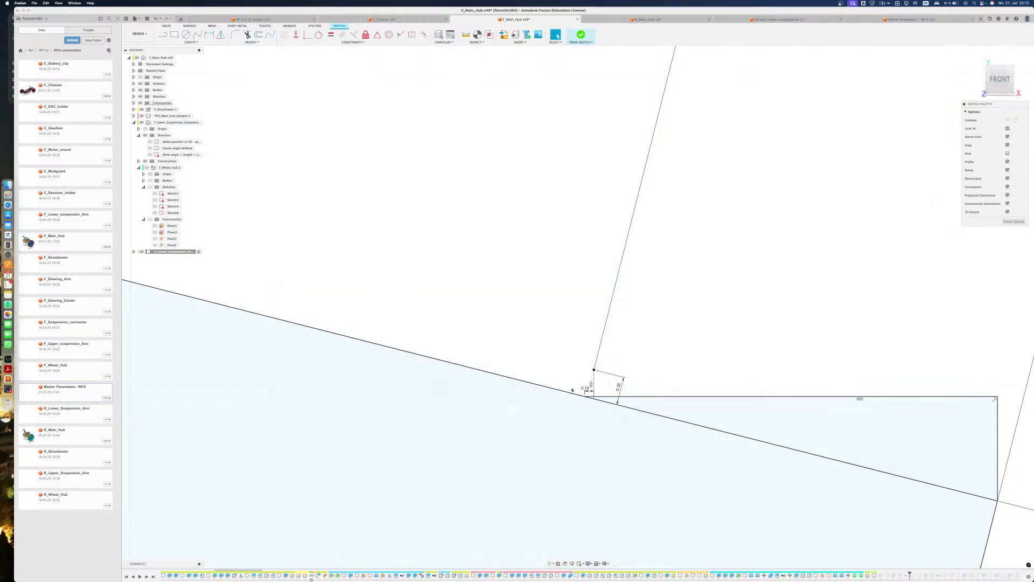
pyautogui.doubleClick(585, 388)
pyautogui.write('0.4')
pyautogui.press('Return')
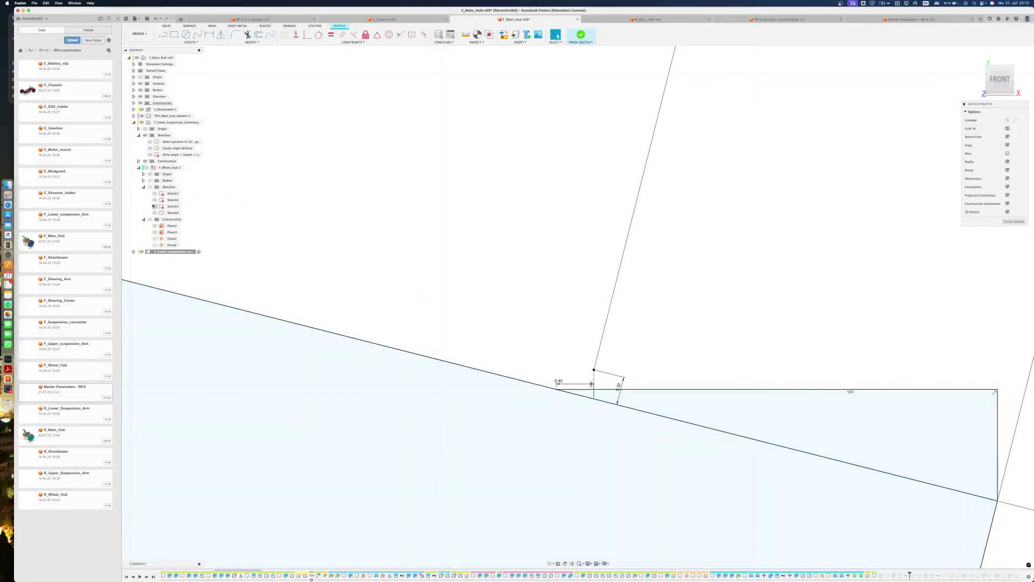
# Move the horizontal offset dimension's label clear of the geometry, show the wheel hub, and set the offset to 0.7 mm
pyautogui.moveTo(559, 382); pyautogui.dragTo(329, 159)
pyautogui.scroll(-3, 547, 354)
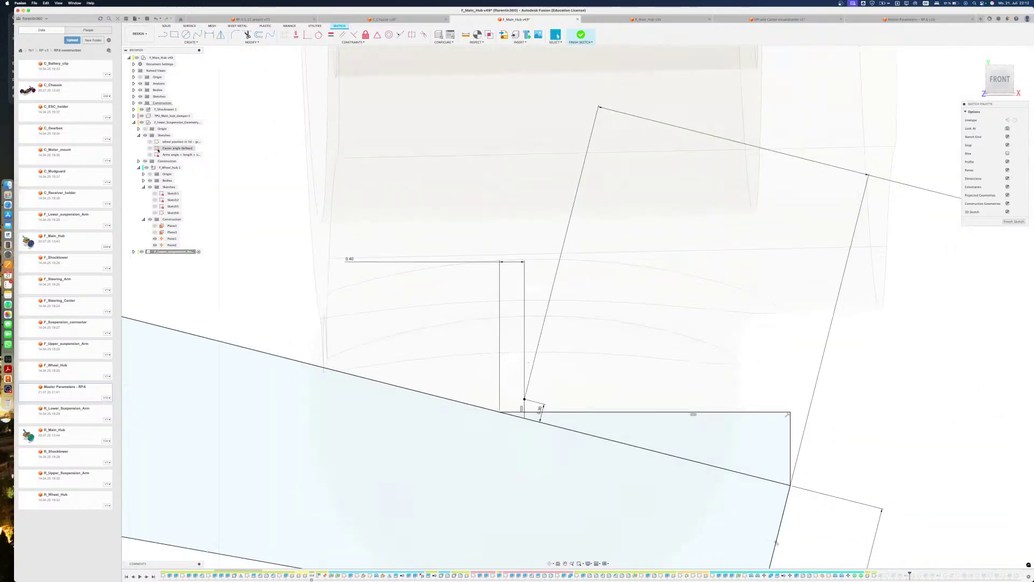
pyautogui.click(146, 167)
pyautogui.moveTo(350, 260)
pyautogui.mouseDown()
pyautogui.moveTo(763, 306)
pyautogui.moveTo(1032, 355)
pyautogui.mouseUp()
pyautogui.moveTo(764, 314); pyautogui.dragTo(521, 275, button='middle')
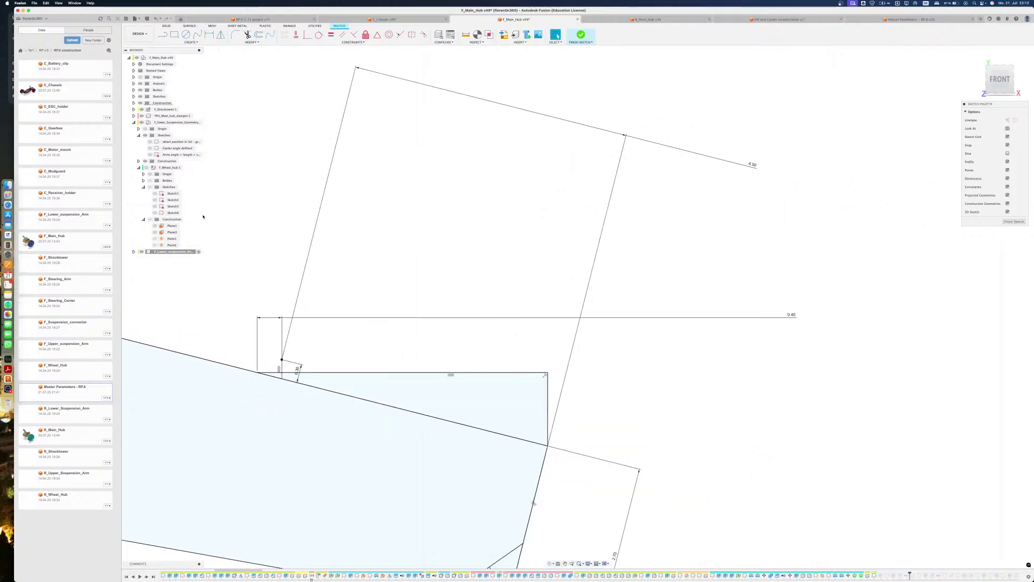
pyautogui.click(145, 167)
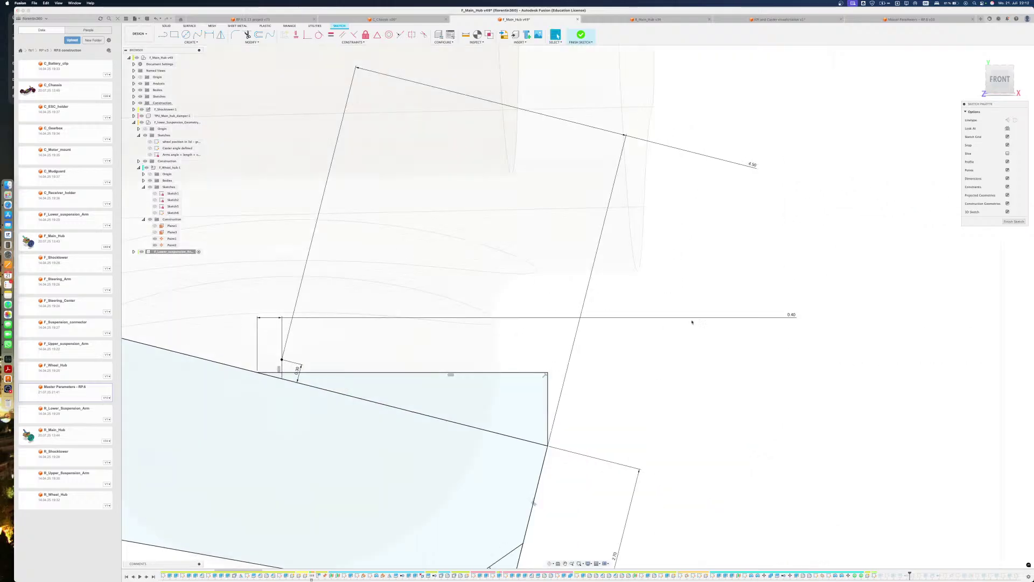
pyautogui.scroll(-3, 794, 318)
pyautogui.doubleClick(773, 318)
pyautogui.write('0.7')
pyautogui.press('Return')
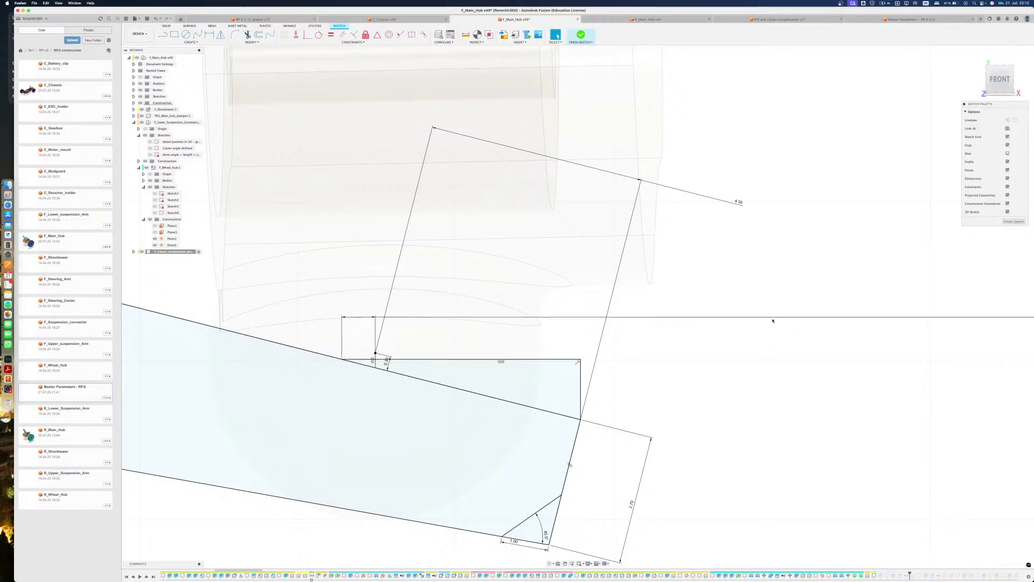
# Set the horizontal offset beside the lower ball centre to 1 mm and compare the shape by undoing and redoing the change
pyautogui.scroll(-5, 804, 318)
pyautogui.moveTo(876, 317); pyautogui.dragTo(833, 321)
pyautogui.doubleClick(834, 322)
pyautogui.press('F1')
pyautogui.write('1')
pyautogui.press('Return')
pyautogui.scroll(2, 748, 323)
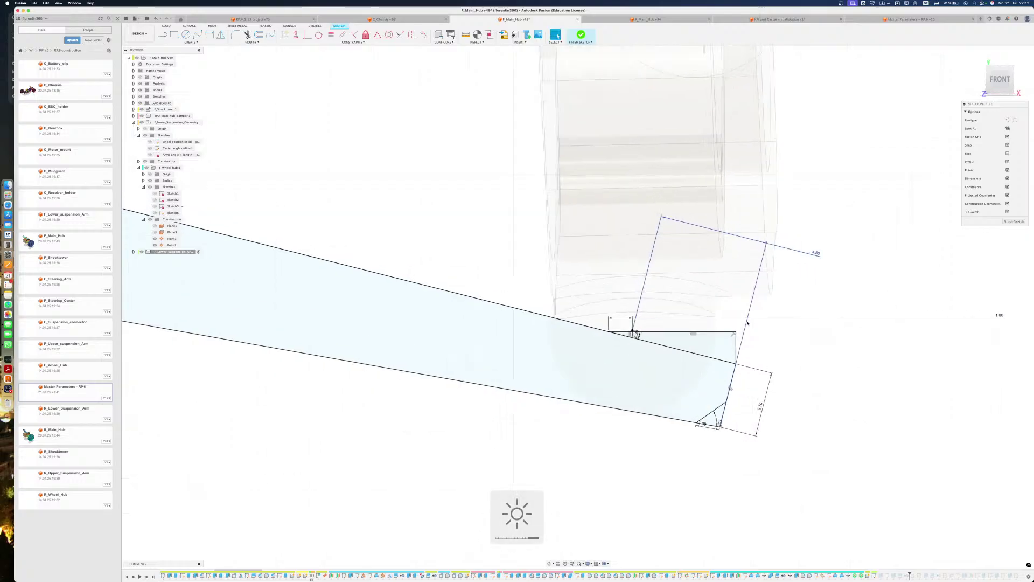
pyautogui.press('super+z')
pyautogui.press('super+shift+z')
# Set the horizontal offset beside the lower ball centre to 1.2 mm and finish the lower arm sketch
pyautogui.moveTo(781, 350); pyautogui.dragTo(717, 366, button='middle')
pyautogui.doubleClick(940, 334)
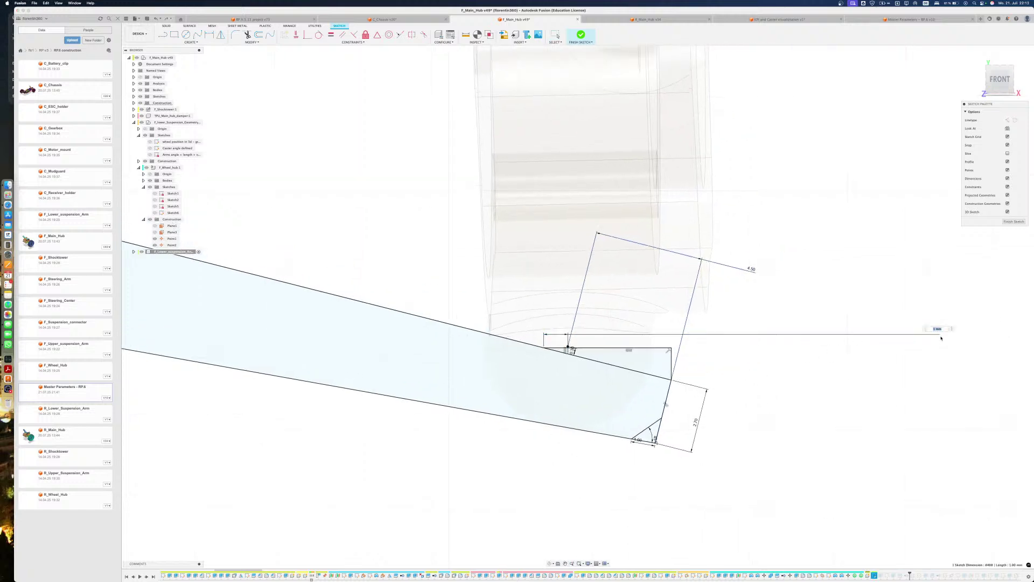
pyautogui.write('1.2')
pyautogui.press('Return')
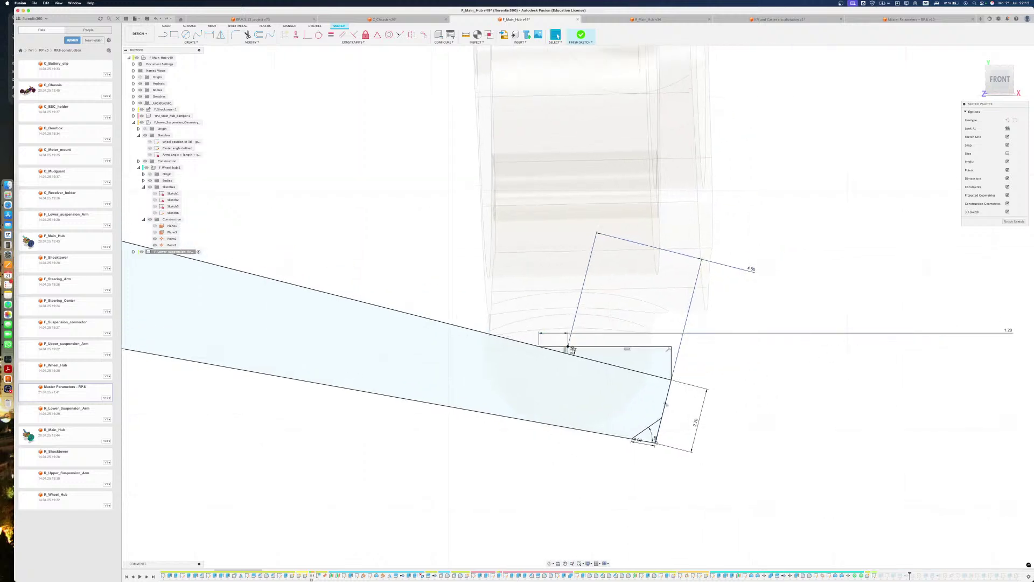
pyautogui.click(583, 35)
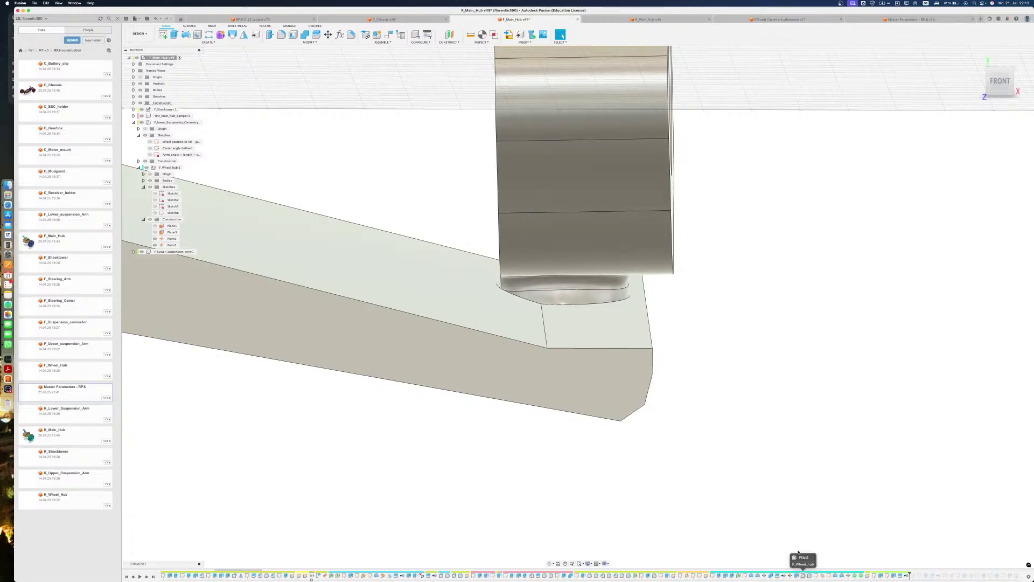
# Roll the assembly history forward to include the upper suspension arm and open its profile sketch for editing
pyautogui.hscroll(3, 891, 574)
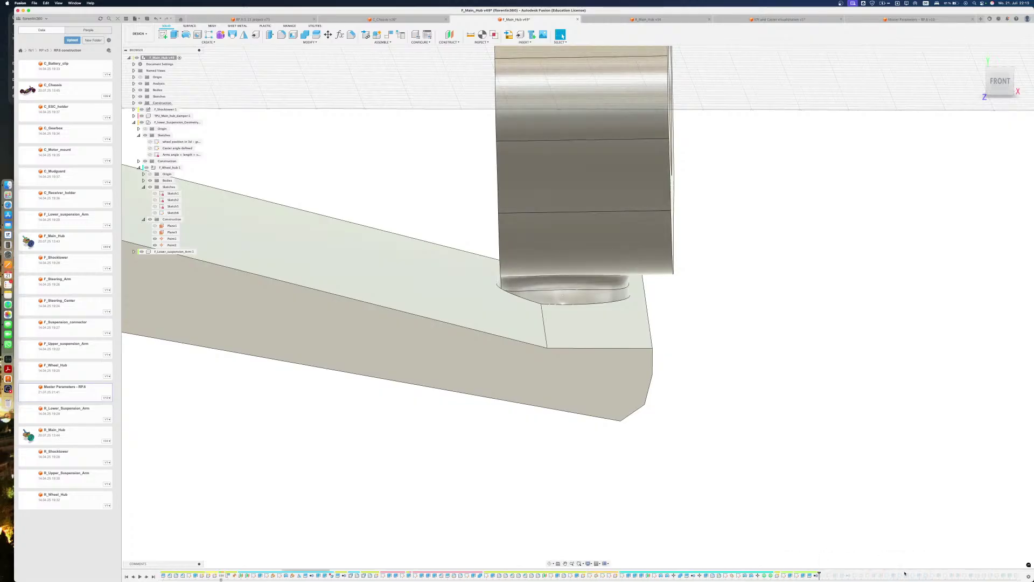
pyautogui.moveTo(824, 573); pyautogui.dragTo(844, 574)
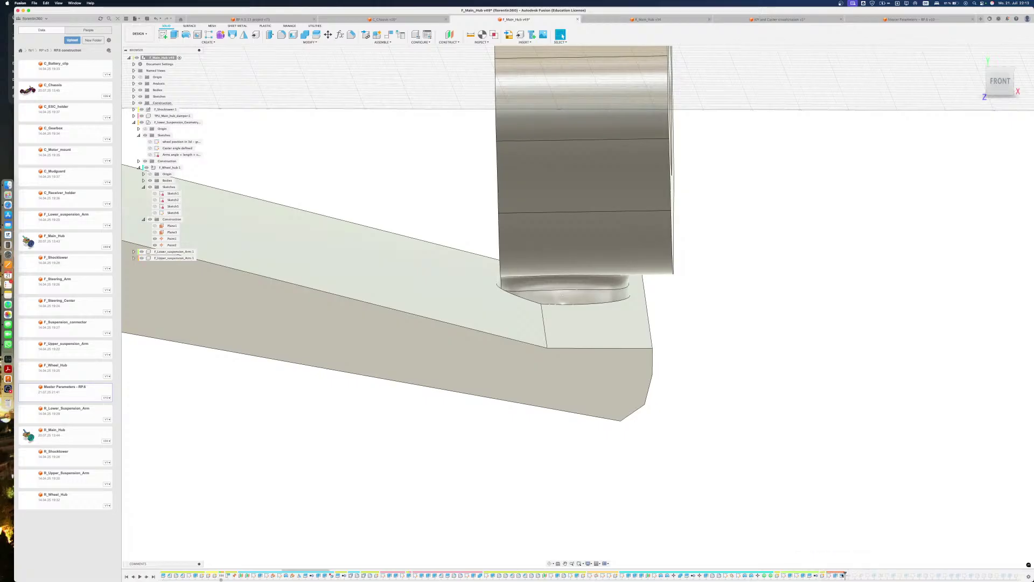
pyautogui.scroll(-5, 796, 493)
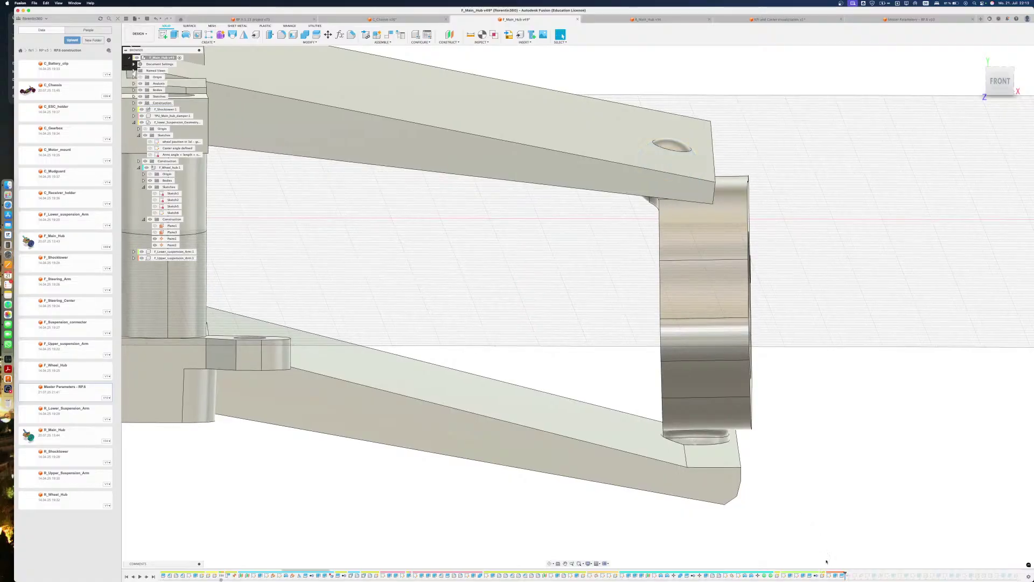
pyautogui.rightClick(833, 575)
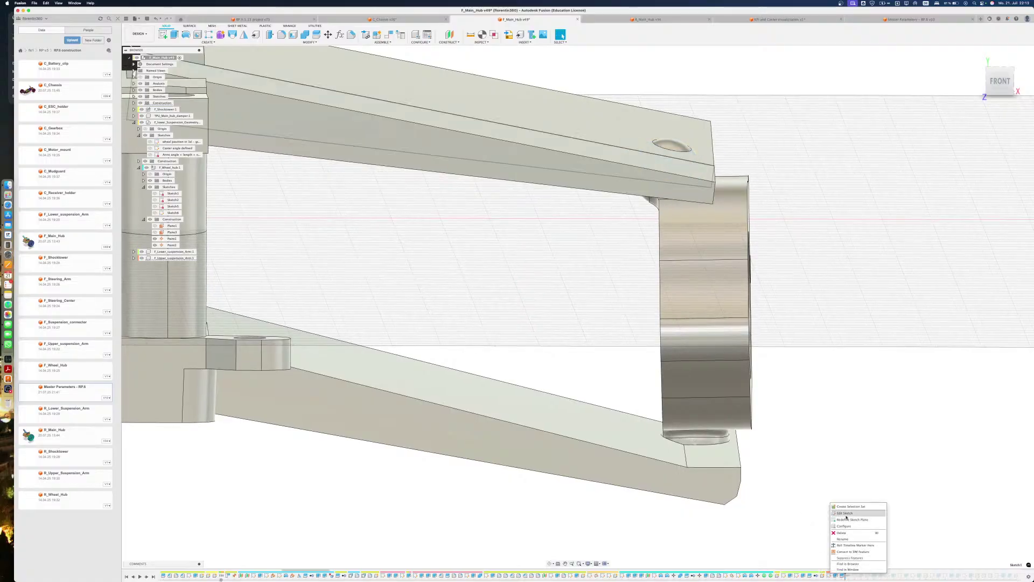
pyautogui.click(846, 514)
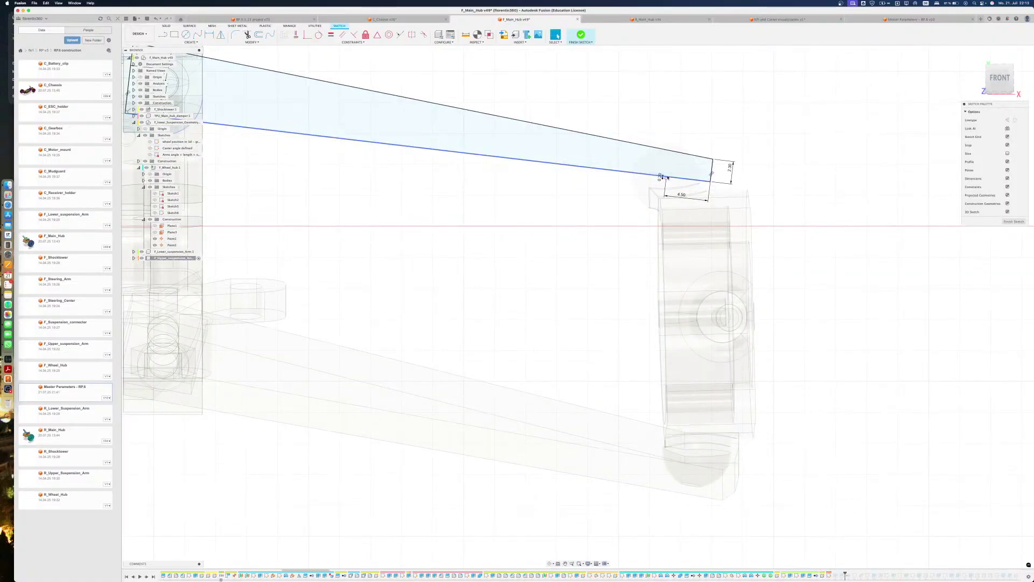
# Delete the small offset dimension between the upper arm profile's lower edge and the old ball reference point
pyautogui.scroll(5, 665, 179)
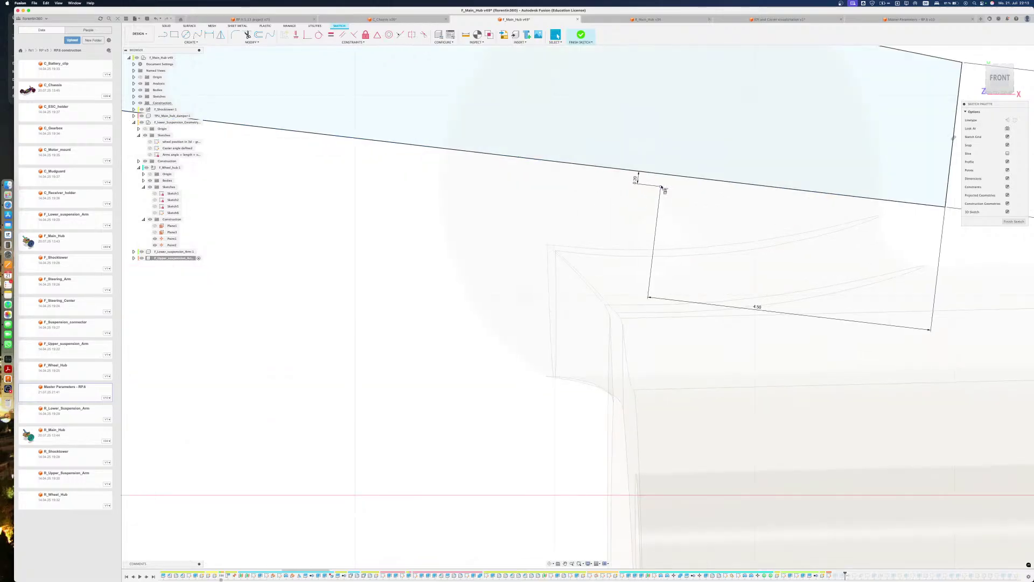
pyautogui.click(346, 384)
pyautogui.click(635, 178)
pyautogui.moveTo(630, 203); pyautogui.dragTo(560, 244, button='middle')
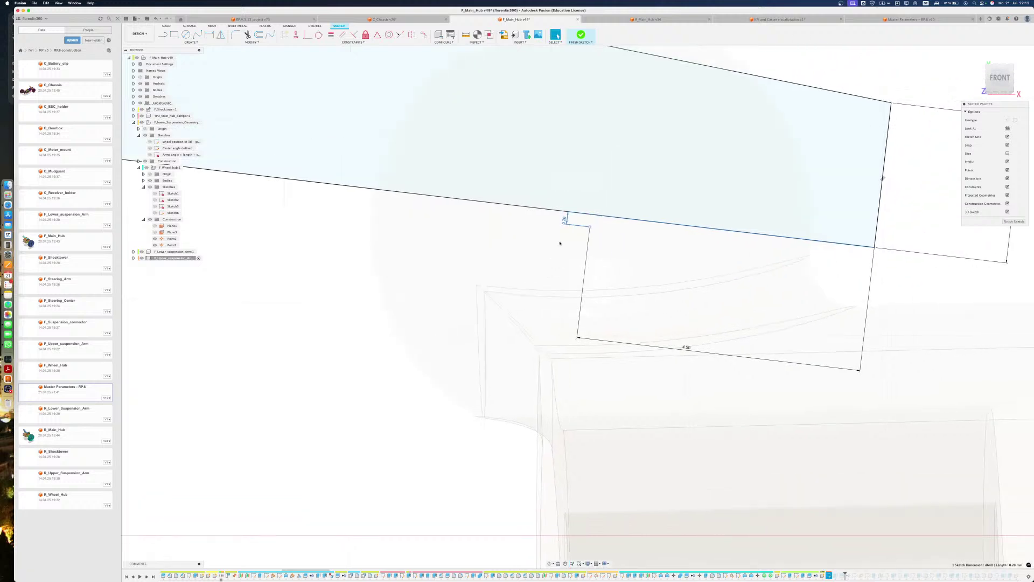
pyautogui.press('Delete')
# Draw a short line from the old ball reference point perpendicular to the upper arm profile's lower edge
pyautogui.press('l')
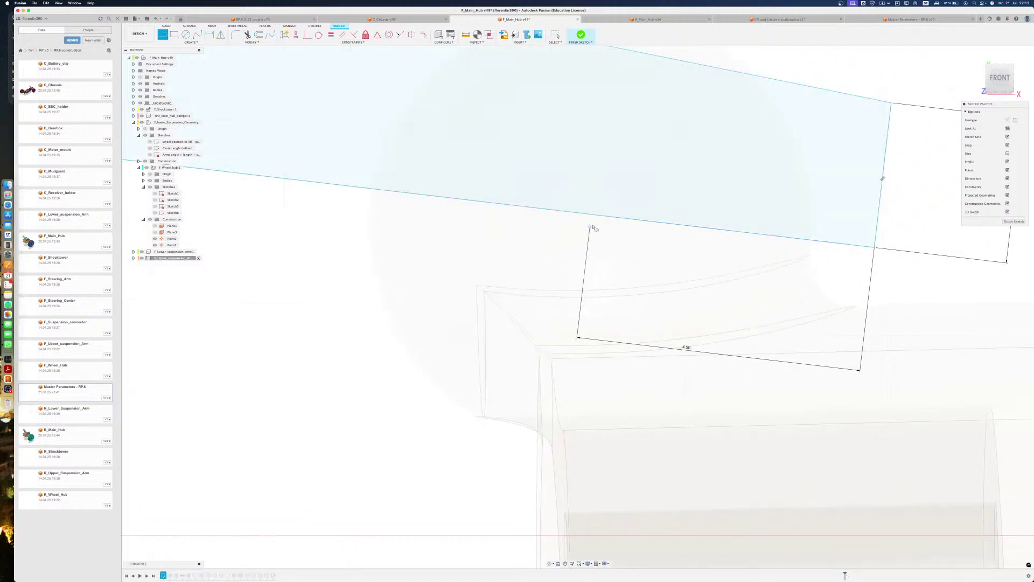
pyautogui.click(590, 228)
pyautogui.press('Escape')
pyautogui.press('l')
pyautogui.click(590, 229)
pyautogui.press('Return')
pyautogui.press('Escape')
# Dimension the short line's length and move the dimension's label beside it, clear of the line
pyautogui.press('d')
pyautogui.click(589, 220)
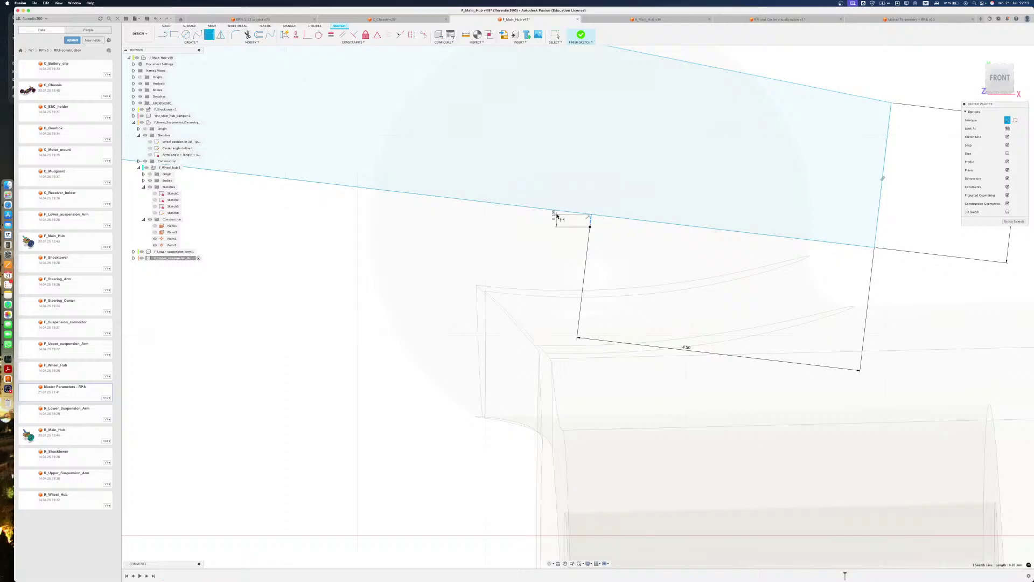
pyautogui.press('Escape')
pyautogui.scroll(3, 595, 216)
pyautogui.click(597, 226)
pyautogui.press('l')
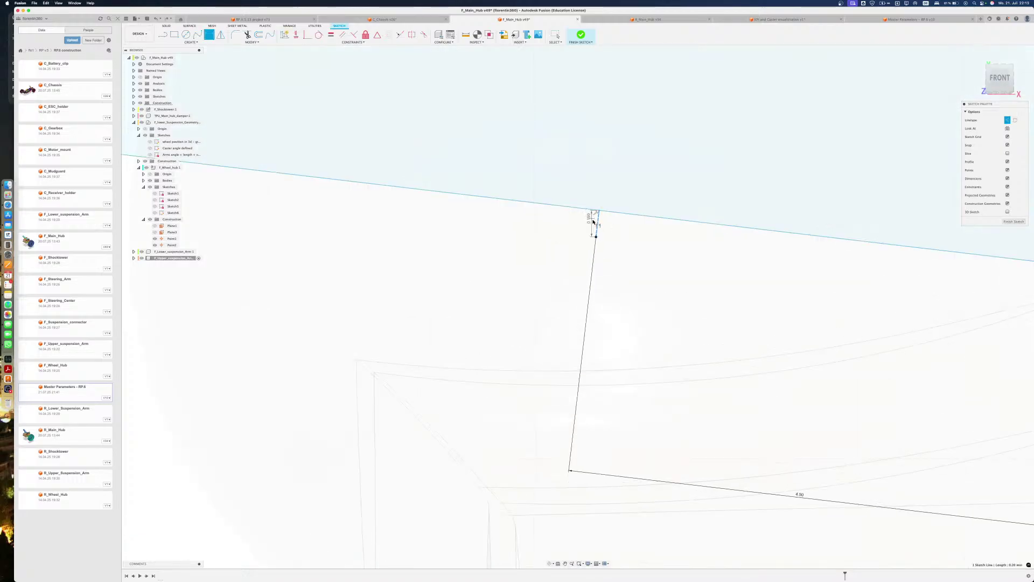
pyautogui.scroll(3, 595, 223)
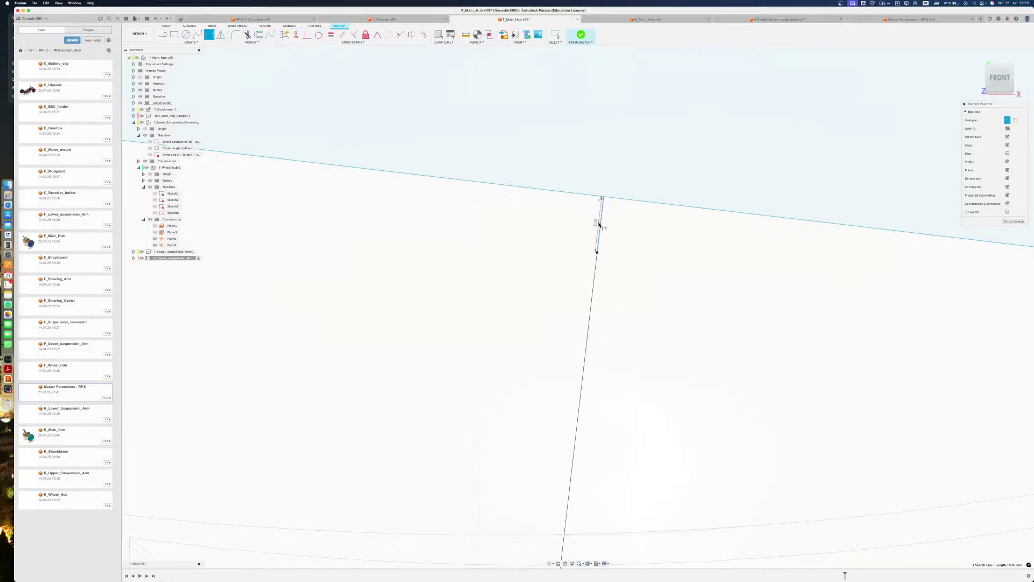
pyautogui.click(598, 224)
pyautogui.press('Return')
pyautogui.press('Escape')
pyautogui.moveTo(598, 224); pyautogui.dragTo(512, 213)
pyautogui.scroll(-5, 512, 213)
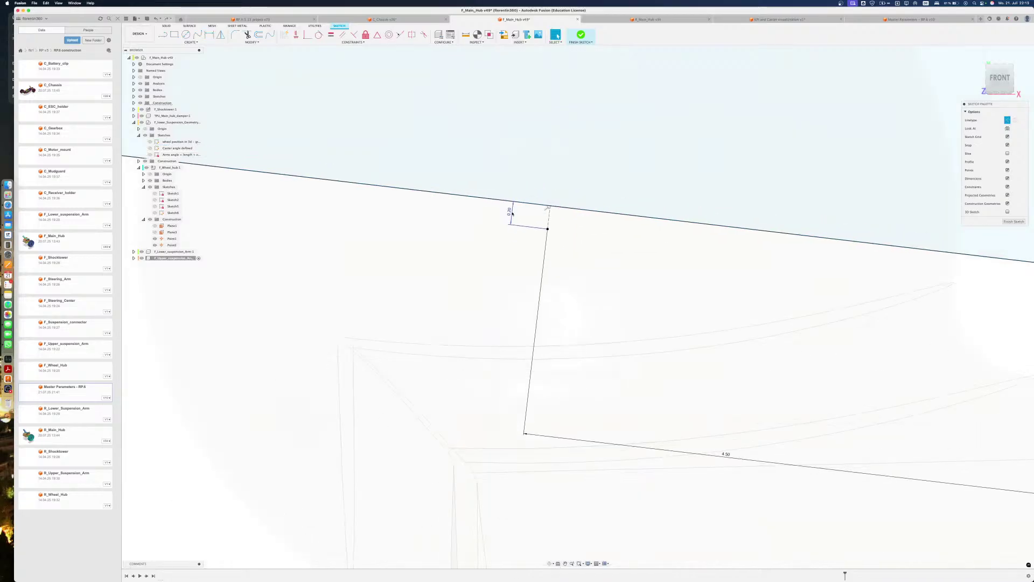
# Replace the 4.5 mm dimension to the old reference with a 4.5 mm dimension from the short line to the profile's outer end edge
pyautogui.moveTo(610, 319); pyautogui.dragTo(610, 300)
pyautogui.press('Delete')
pyautogui.press('l')
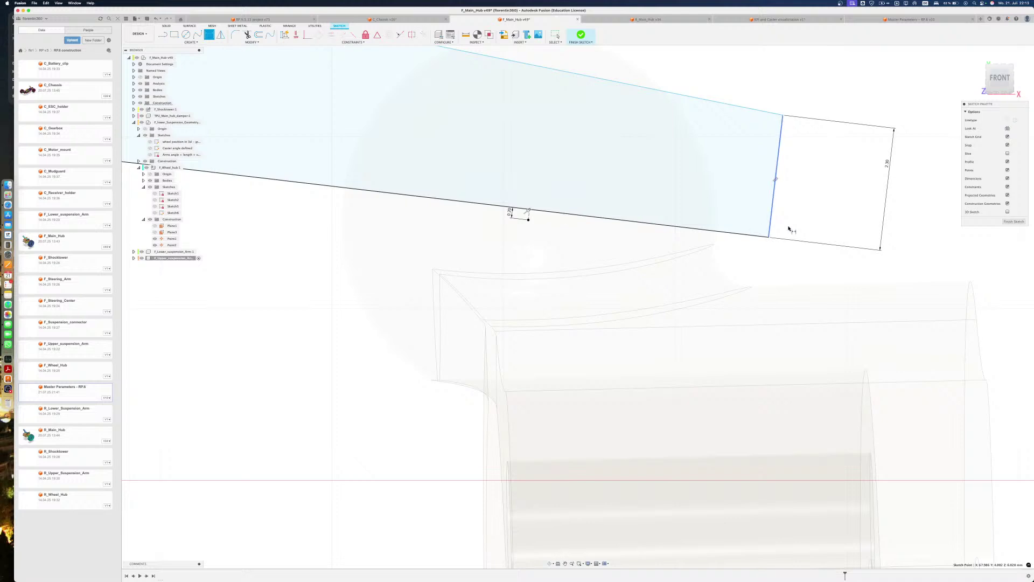
pyautogui.click(746, 231)
pyautogui.click(727, 222)
pyautogui.press('Return')
pyautogui.press('Escape')
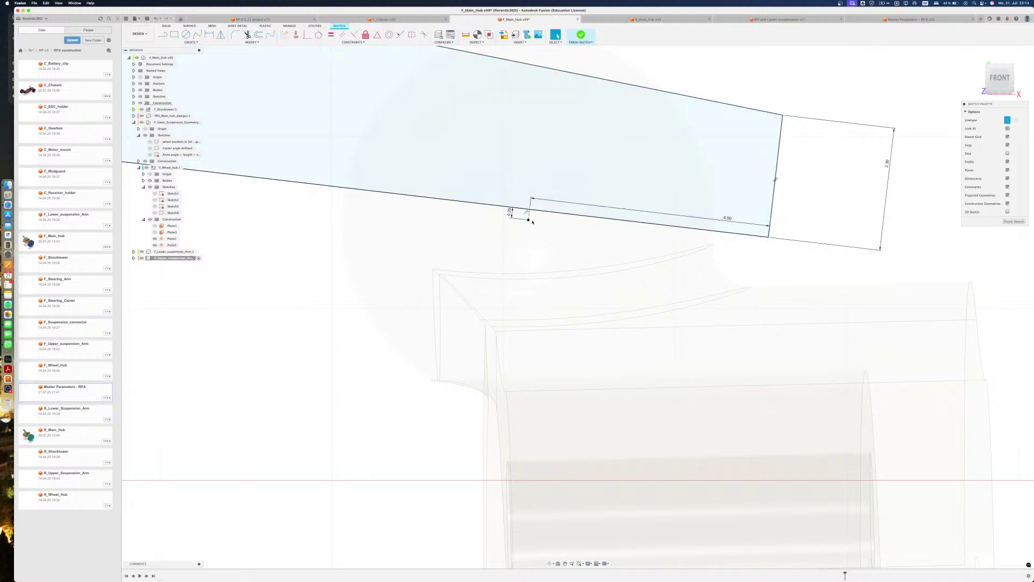
# Remove the old reference holding the short line's lower end and pull the line upward away from its former anchor point
pyautogui.click(529, 221)
pyautogui.click(526, 227)
pyautogui.press('Delete')
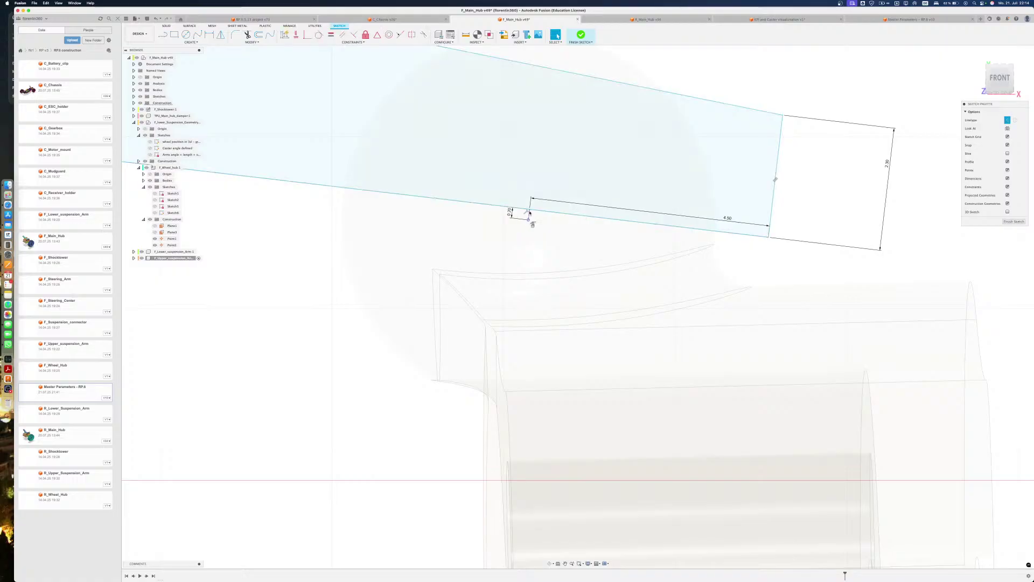
pyautogui.moveTo(529, 211); pyautogui.dragTo(531, 203)
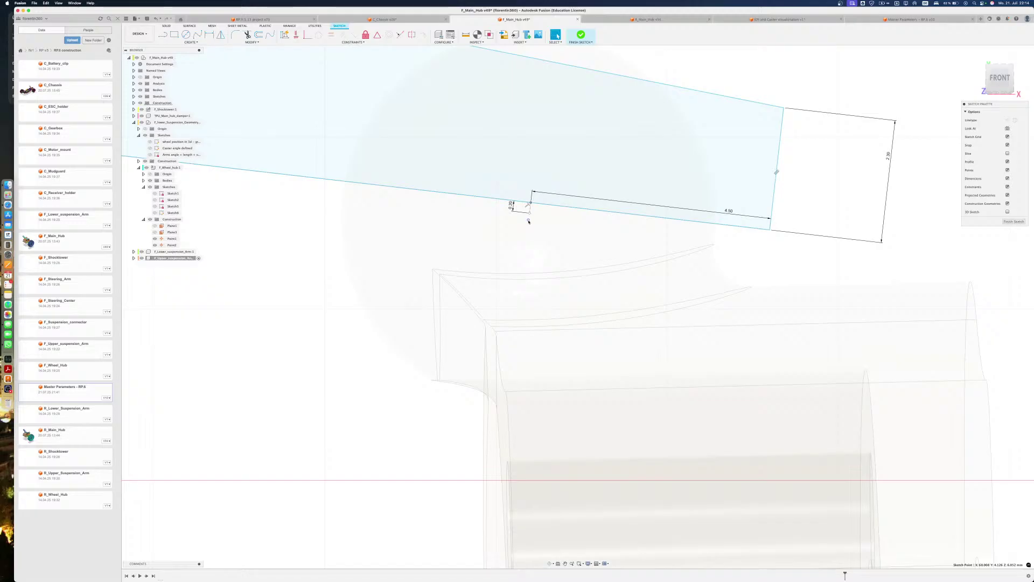
pyautogui.click(529, 221)
# Hide the wheel hub's bodies, project its upper ball-centre point into the upper arm sketch and attach the short line's lower end to it
pyautogui.press('p')
pyautogui.keyDown('shift'); pyautogui.moveTo(529, 218); pyautogui.dragTo(522, 219, button='middle'); pyautogui.keyUp('shift')
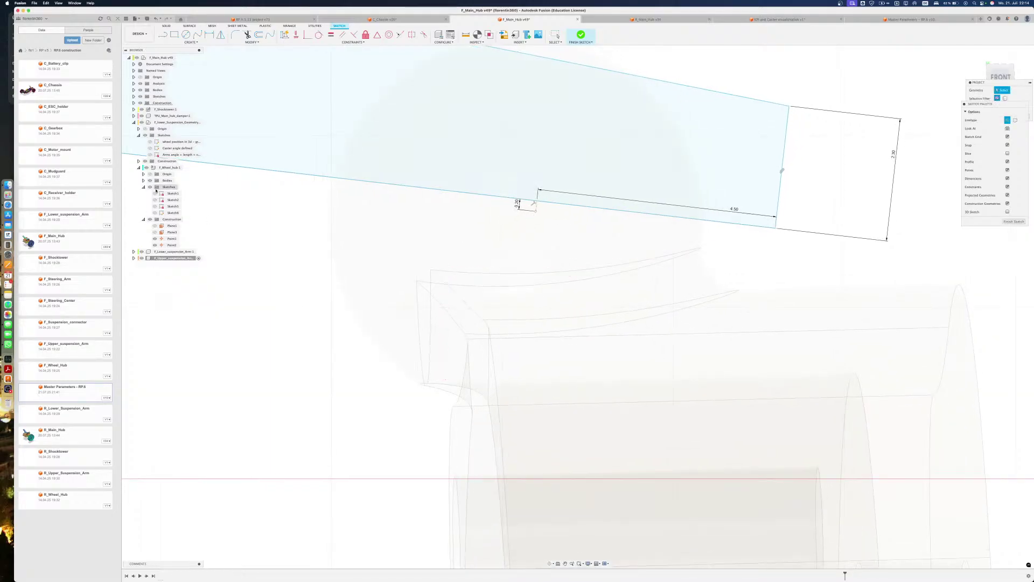
pyautogui.click(150, 180)
pyautogui.click(513, 224)
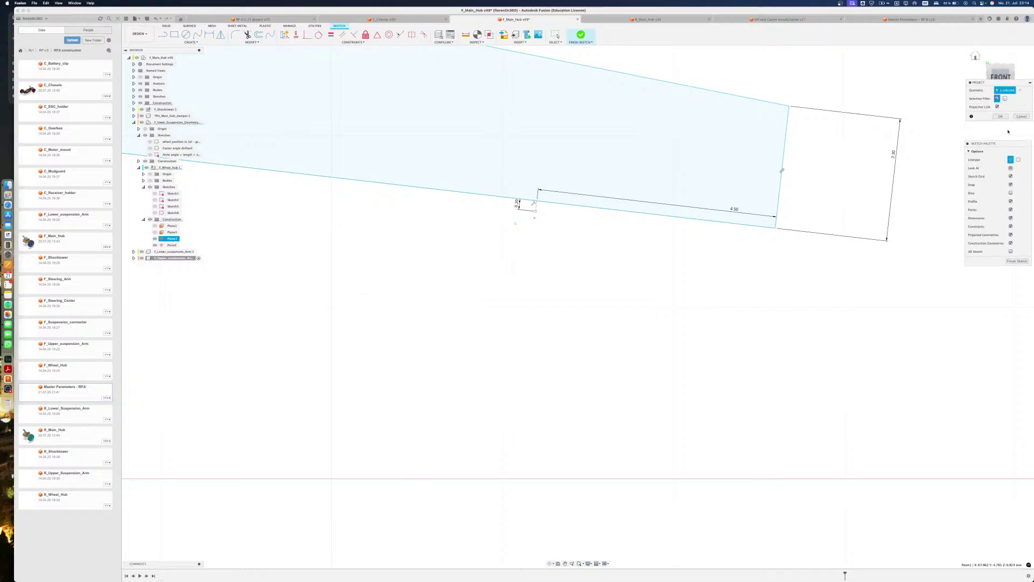
pyautogui.press('Return')
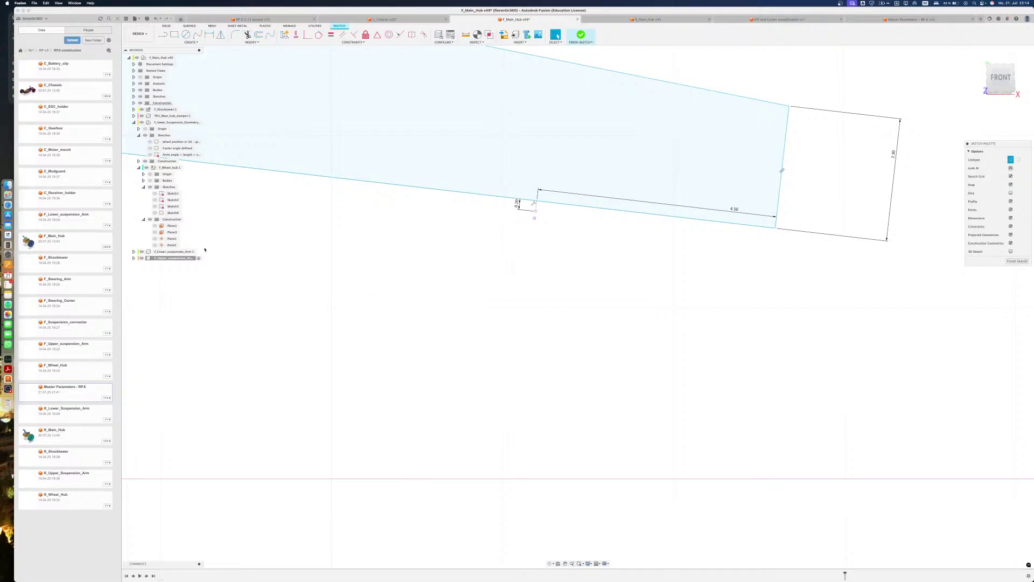
pyautogui.moveTo(537, 214); pyautogui.dragTo(534, 218)
pyautogui.middleClick(276, 224)
pyautogui.middleClick(276, 224)
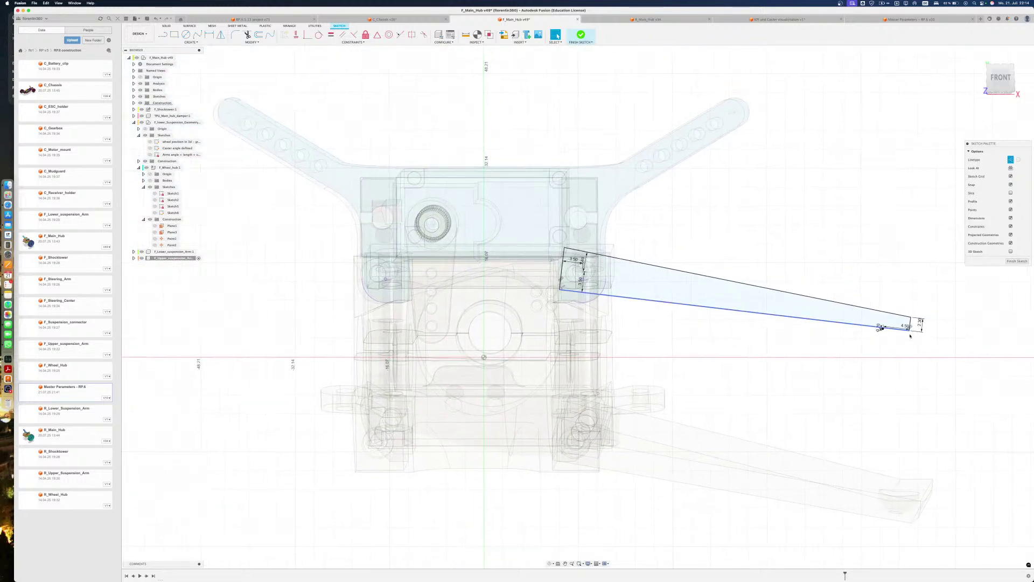
# Show the wheel hub's bodies again and adjust the length dimension of the short line at the ball centre
pyautogui.scroll(5, 897, 324)
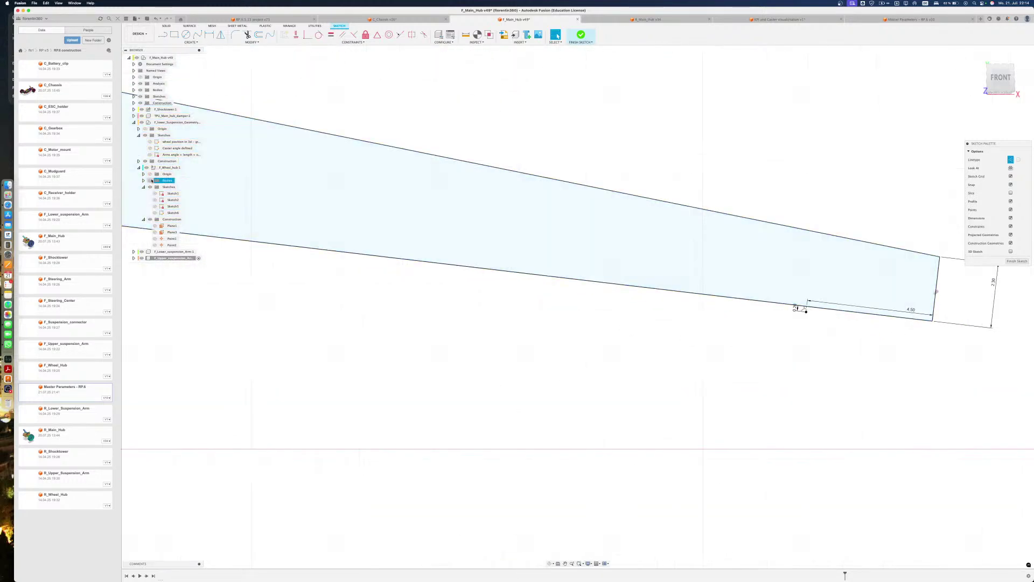
pyautogui.click(150, 180)
pyautogui.moveTo(815, 313); pyautogui.dragTo(715, 299, button='middle')
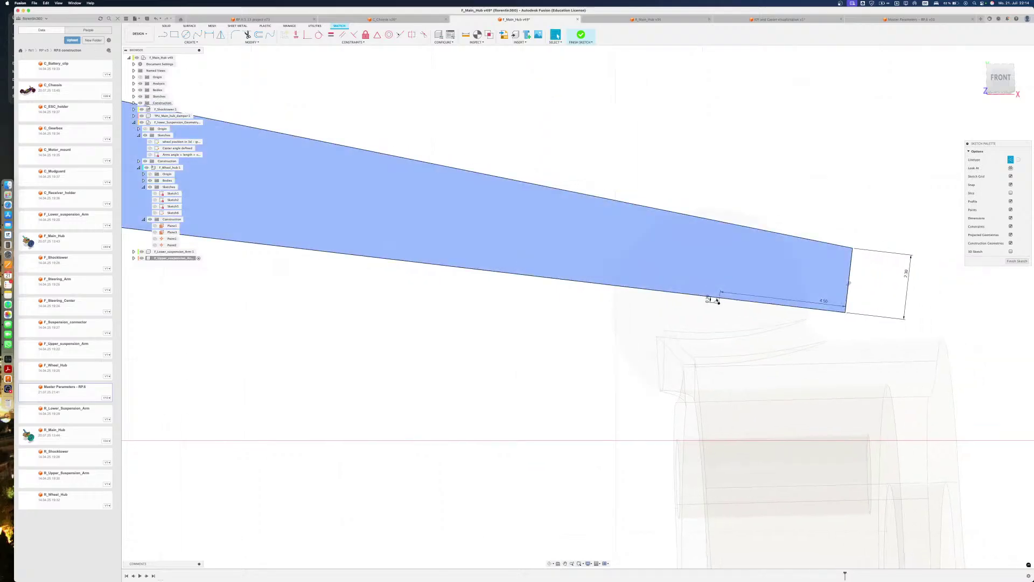
pyautogui.doubleClick(711, 299)
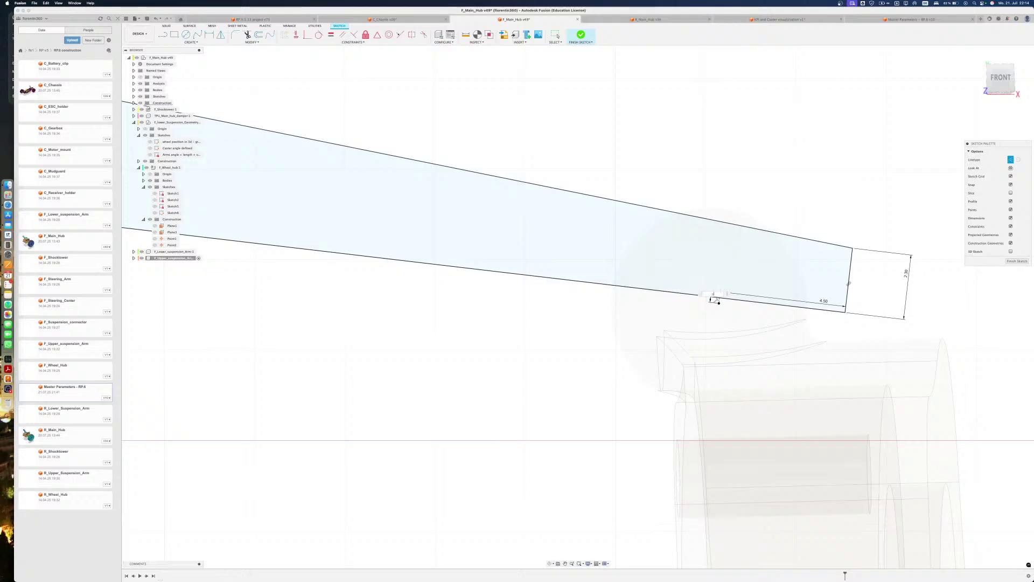
pyautogui.press('Return')
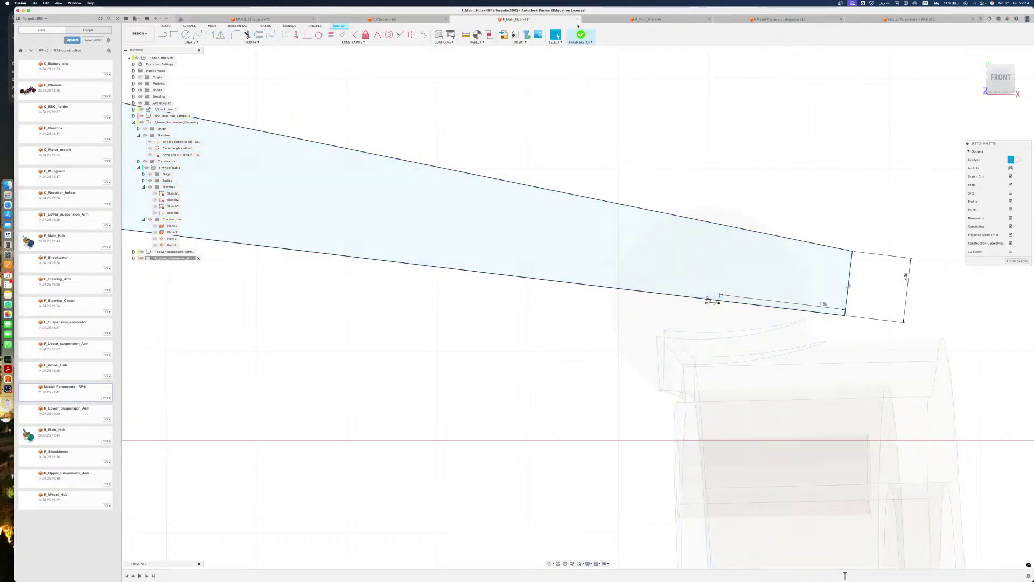
# Finish the upper arm sketch and roll the design history back to the lower suspension arm's features
pyautogui.scroll(-2, 578, 392)
pyautogui.moveTo(578, 392)
pyautogui.mouseDown(button='middle')
pyautogui.moveTo(513, 349)
pyautogui.moveTo(525, 393)
pyautogui.mouseUp(button='middle')
pyautogui.scroll(-2, 514, 351)
pyautogui.scroll(-3, 513, 360)
pyautogui.moveTo(938, 575); pyautogui.dragTo(743, 573)
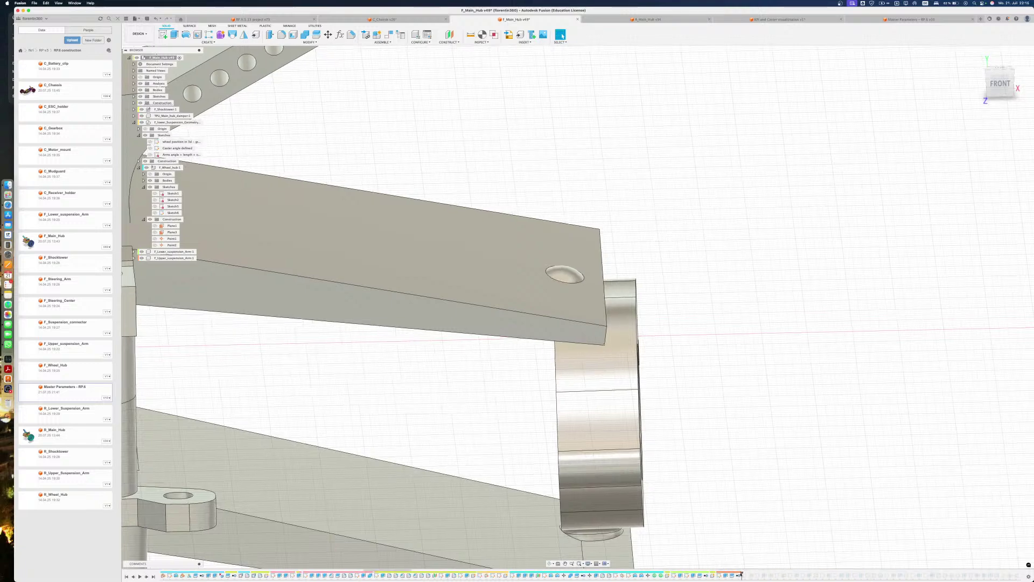
pyautogui.click(738, 575)
pyautogui.click(709, 416)
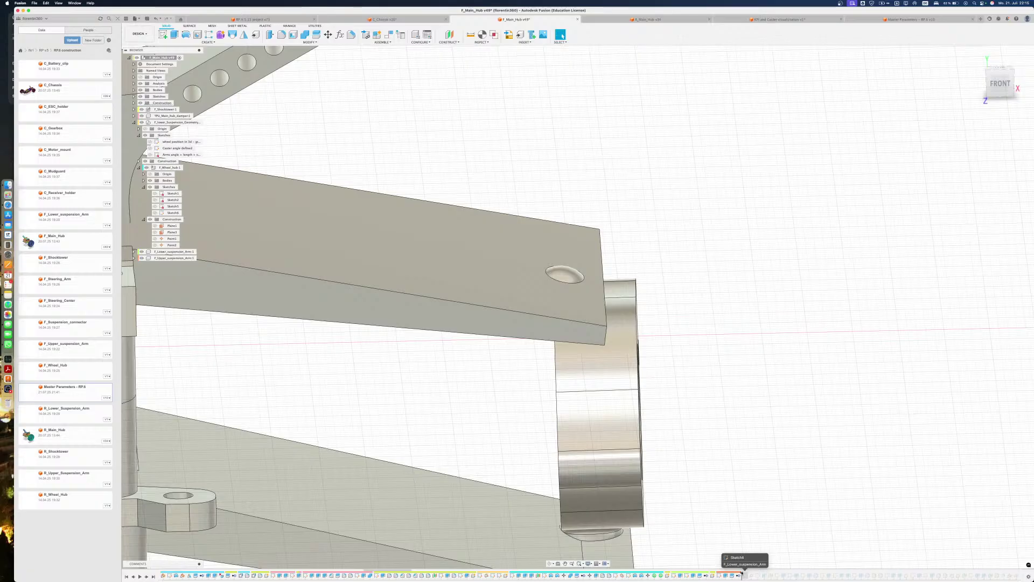
# Advance the design history through the lower suspension arm's features until just past its ball socket sketch
pyautogui.moveTo(742, 574); pyautogui.dragTo(748, 574)
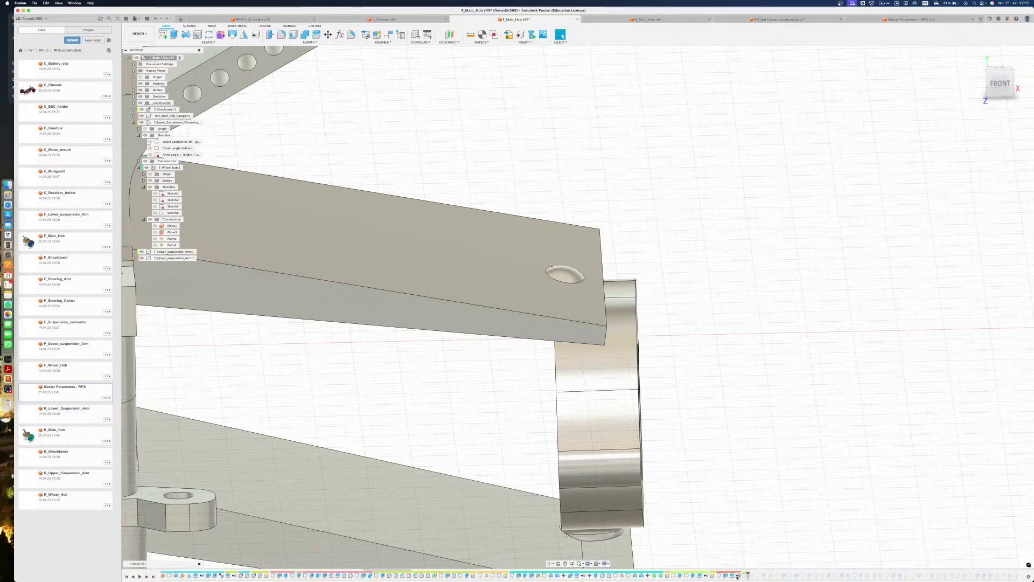
pyautogui.scroll(-1, 727, 451)
pyautogui.scroll(-2, 727, 451)
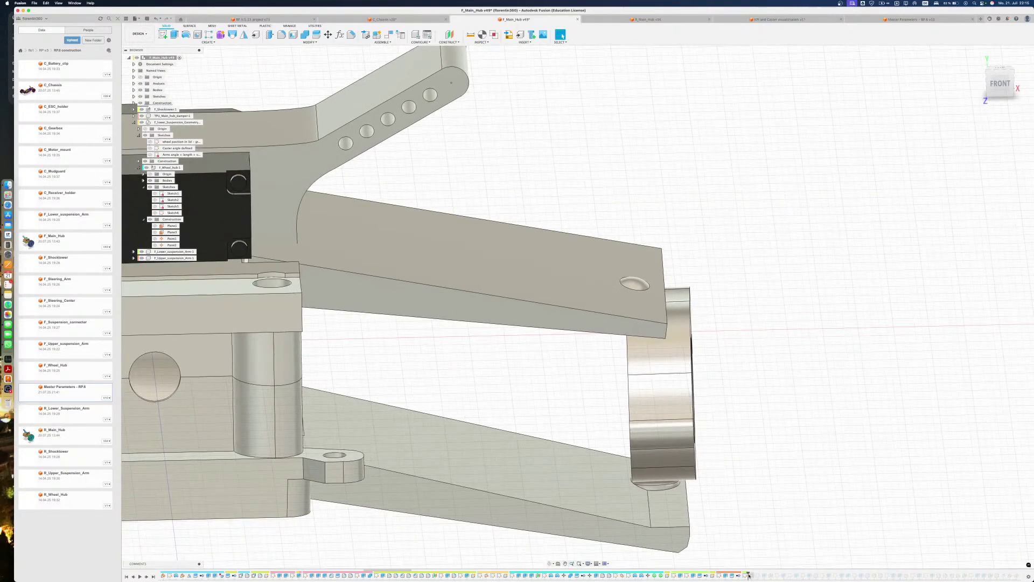
pyautogui.moveTo(747, 574); pyautogui.dragTo(759, 574)
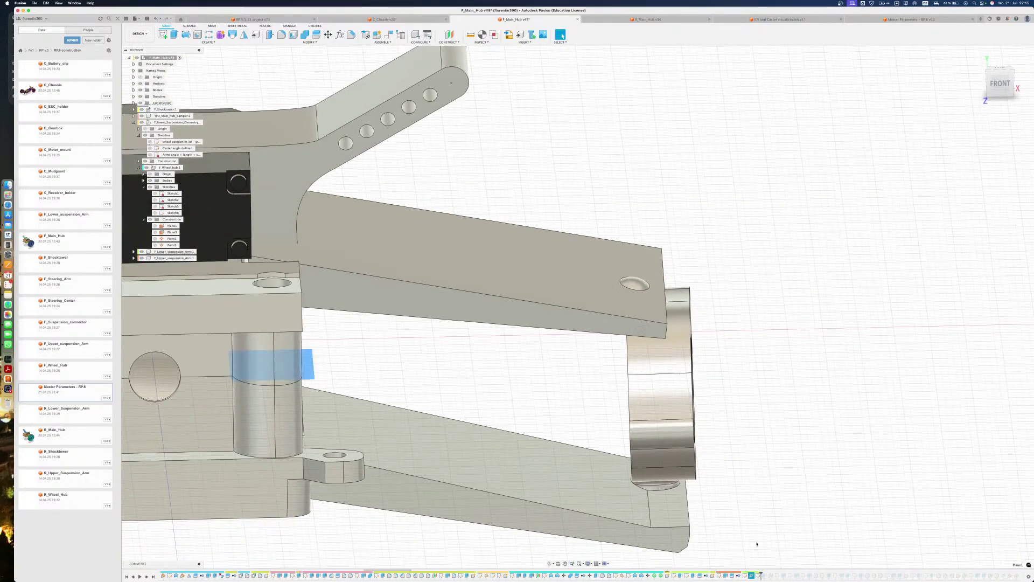
pyautogui.click(758, 532)
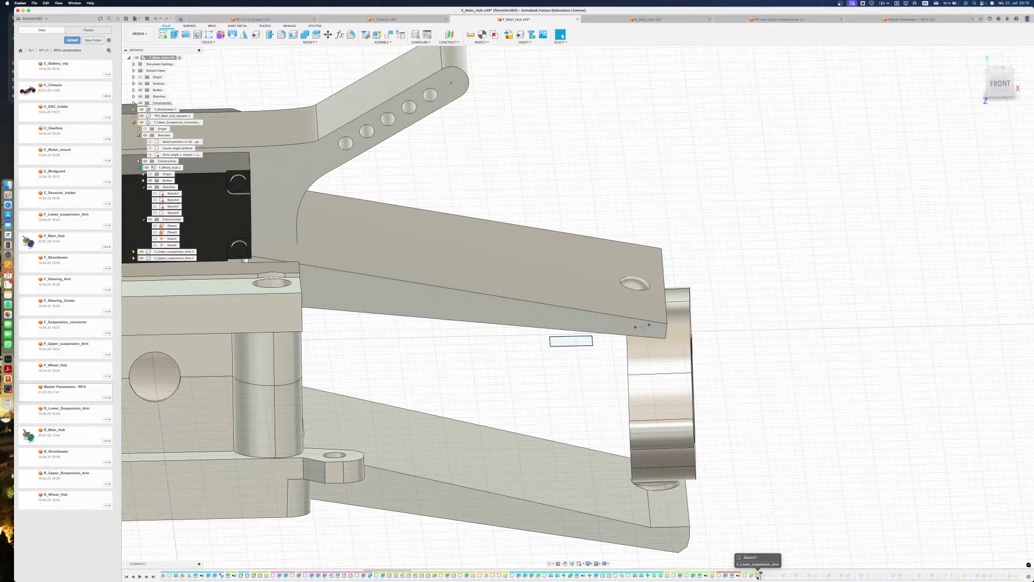
pyautogui.moveTo(757, 575)
pyautogui.mouseDown()
pyautogui.moveTo(806, 575)
pyautogui.moveTo(780, 574)
pyautogui.mouseUp()
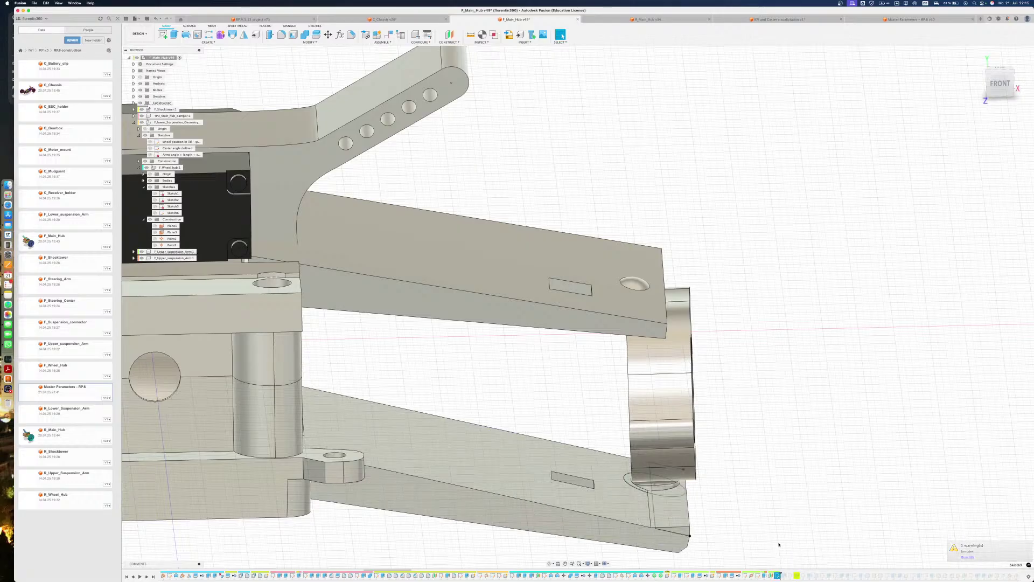
pyautogui.click(778, 575)
pyautogui.moveTo(717, 574); pyautogui.dragTo(722, 574)
# Open the lower arm's ball socket sketch for editing and move its 4.50 mm dimension outward, clear of the arm's edge
pyautogui.keyDown('shift'); pyautogui.moveTo(697, 507); pyautogui.dragTo(699, 568, button='middle'); pyautogui.keyUp('shift')
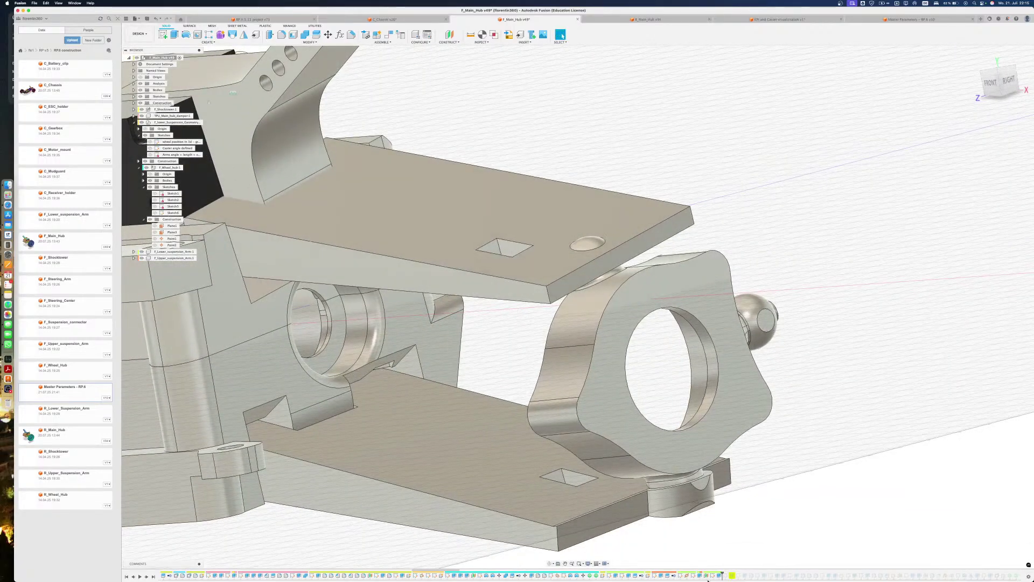
pyautogui.rightClick(712, 575)
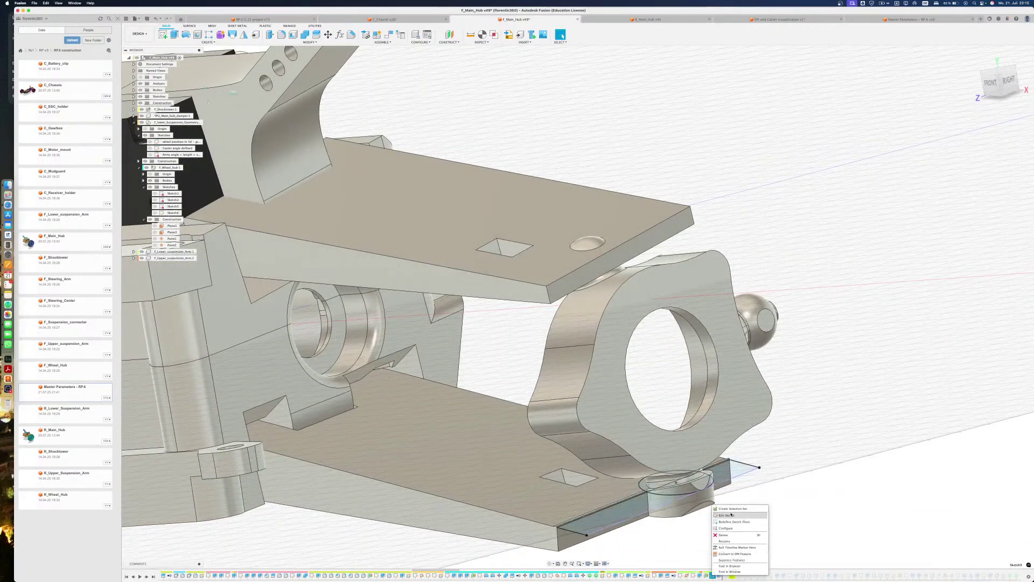
pyautogui.click(727, 515)
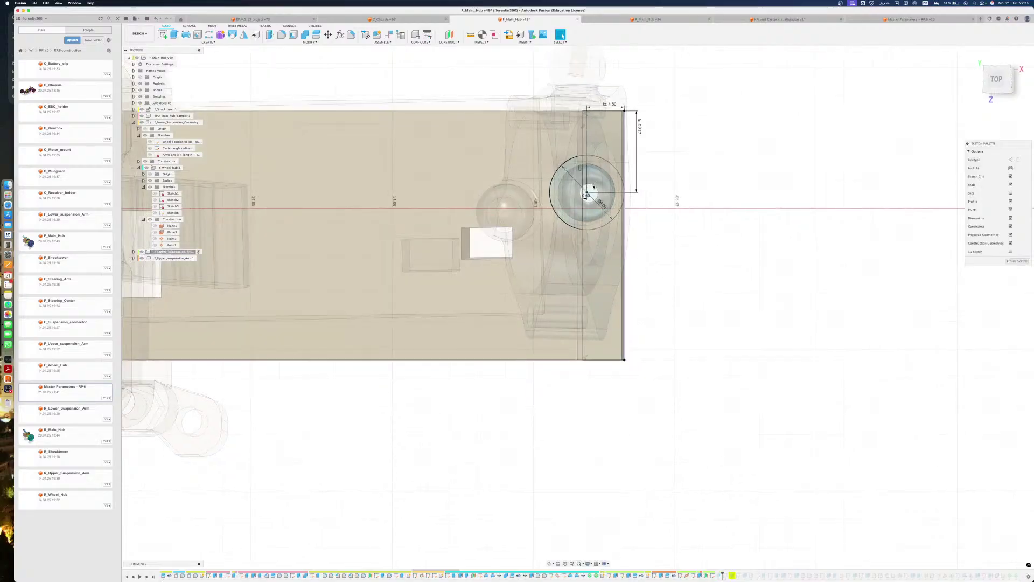
pyautogui.keyDown('shift'); pyautogui.moveTo(591, 130); pyautogui.dragTo(570, 277, button='middle'); pyautogui.keyUp('shift')
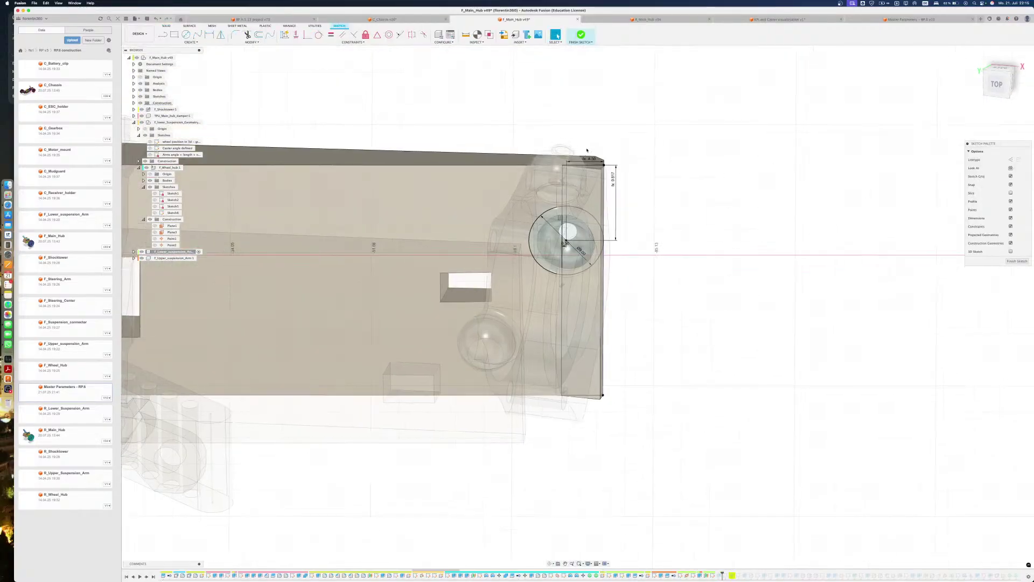
pyautogui.scroll(3, 588, 146)
pyautogui.scroll(3, 589, 145)
pyautogui.keyDown('shift'); pyautogui.moveTo(589, 146); pyautogui.dragTo(588, 173, button='middle'); pyautogui.keyUp('shift')
pyautogui.moveTo(586, 75); pyautogui.dragTo(577, 137, button='middle')
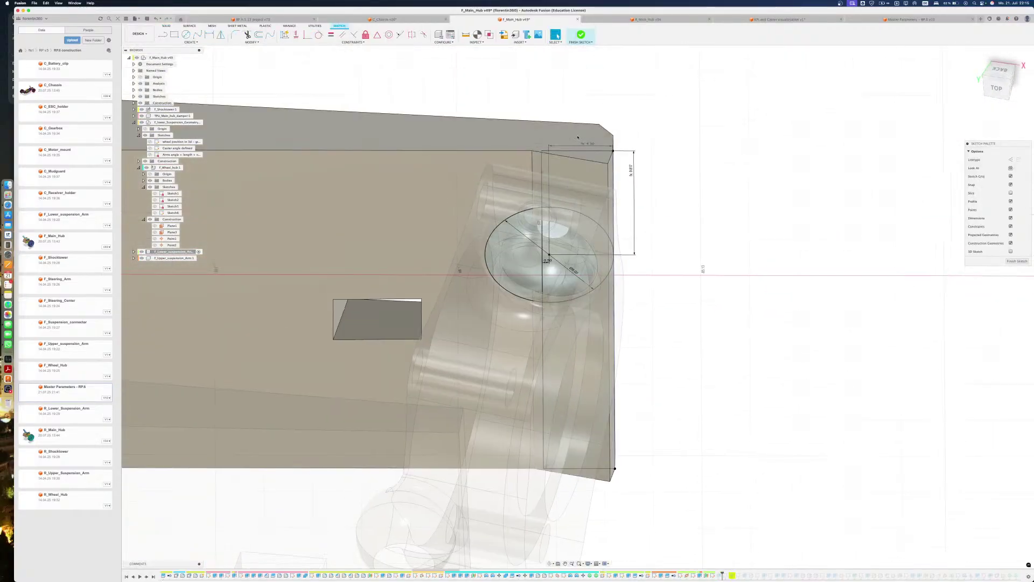
pyautogui.scroll(3, 578, 137)
pyautogui.scroll(3, 579, 138)
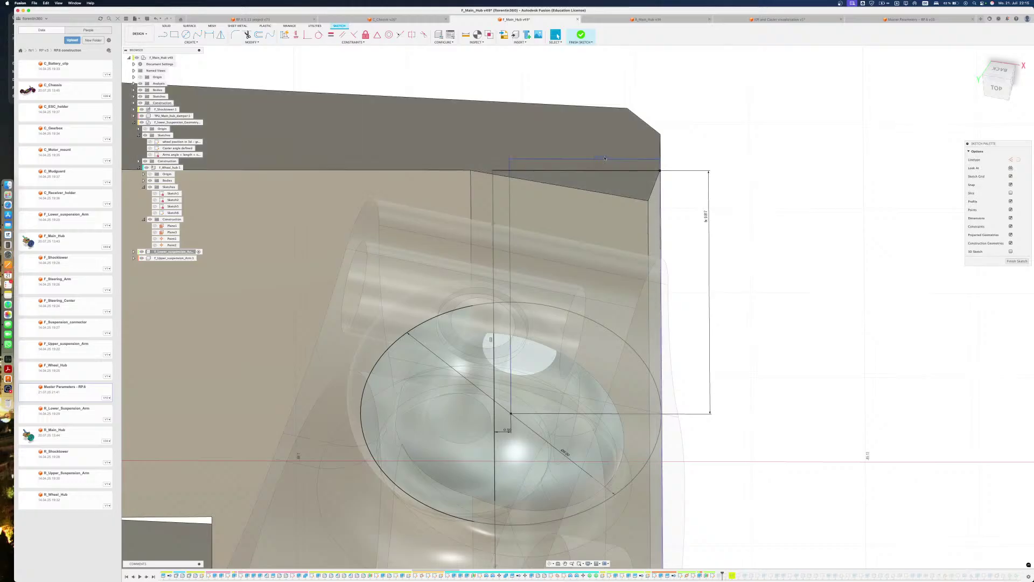
pyautogui.press('Escape')
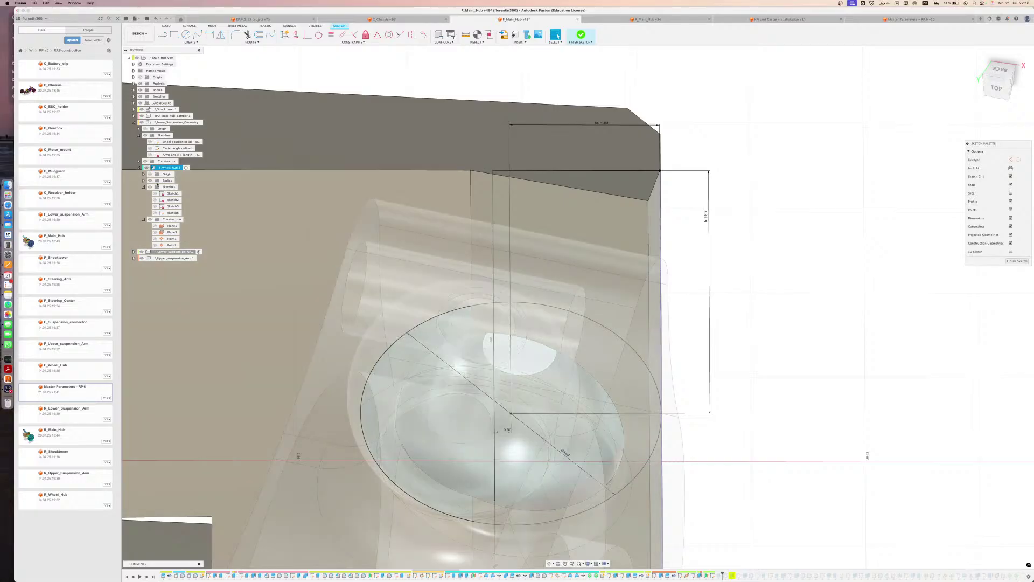
# Delete the small offset dimension between the circle's centre and the vertical line, and make the line's end coincident with the arm's bend corner
pyautogui.click(508, 430)
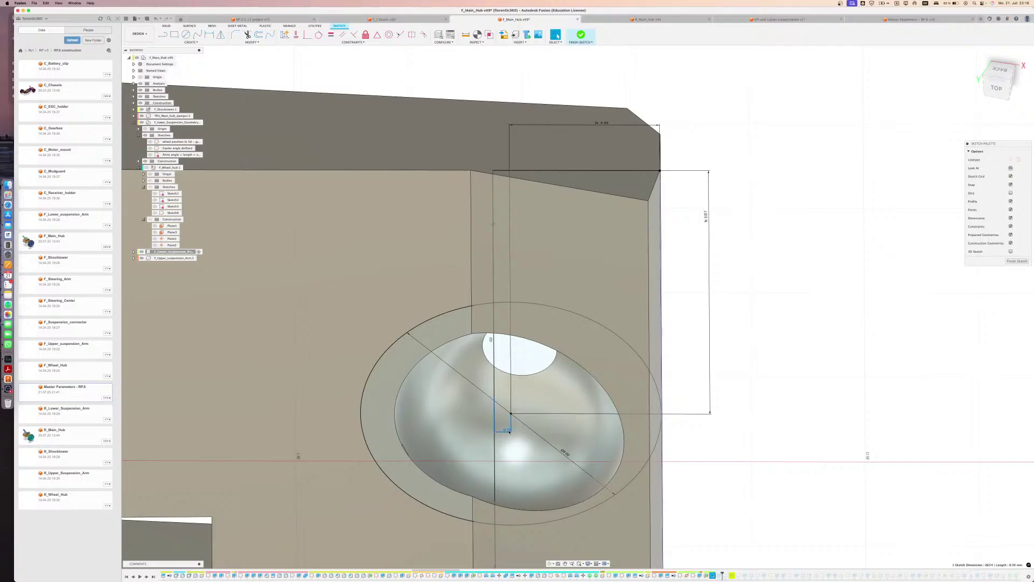
pyautogui.press('Delete')
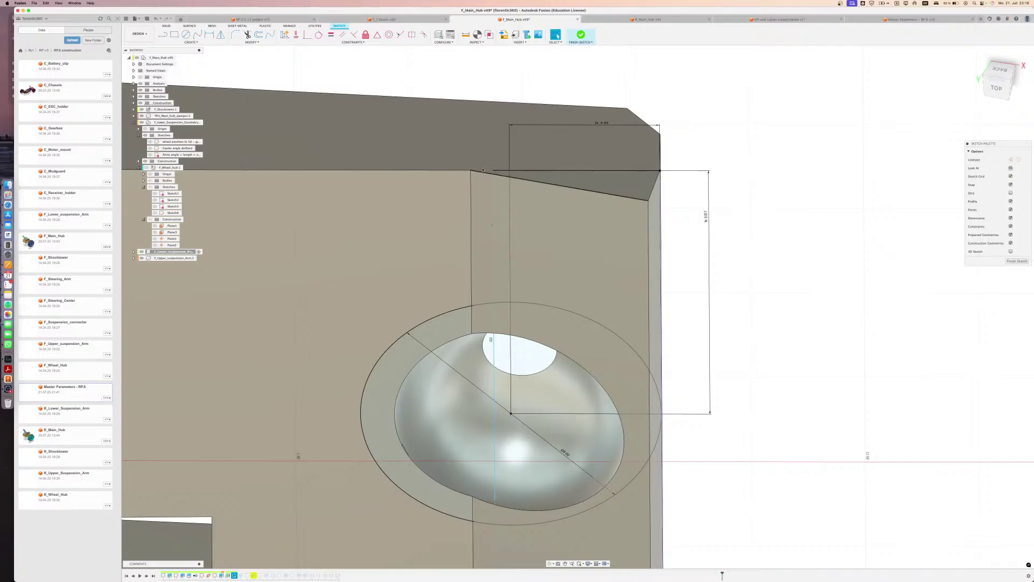
pyautogui.moveTo(492, 170); pyautogui.dragTo(471, 170)
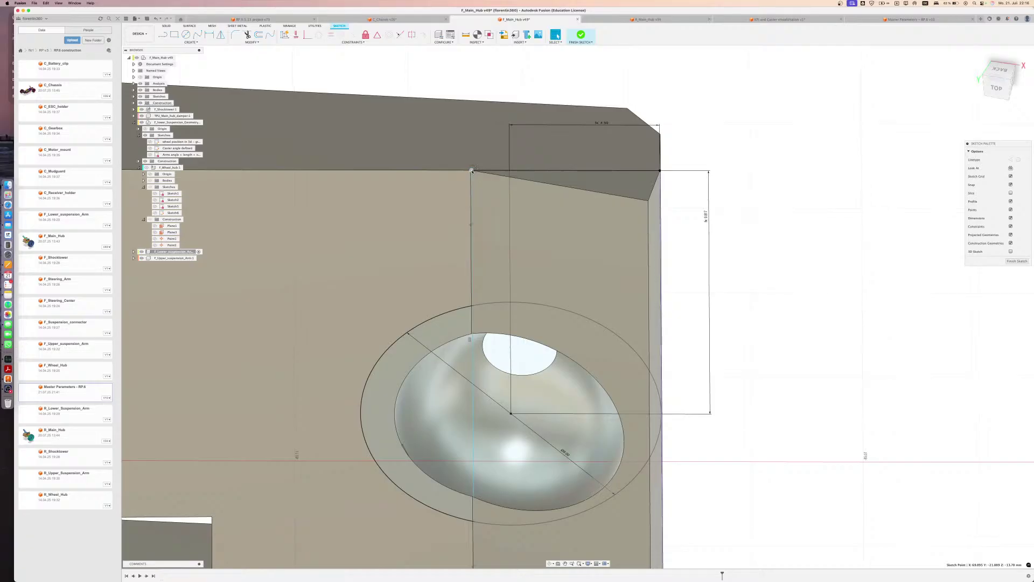
pyautogui.moveTo(472, 171); pyautogui.dragTo(479, 171)
pyautogui.keyDown('shift'); pyautogui.click(470, 171); pyautogui.keyUp('shift')
pyautogui.click(308, 35)
pyautogui.press('Escape')
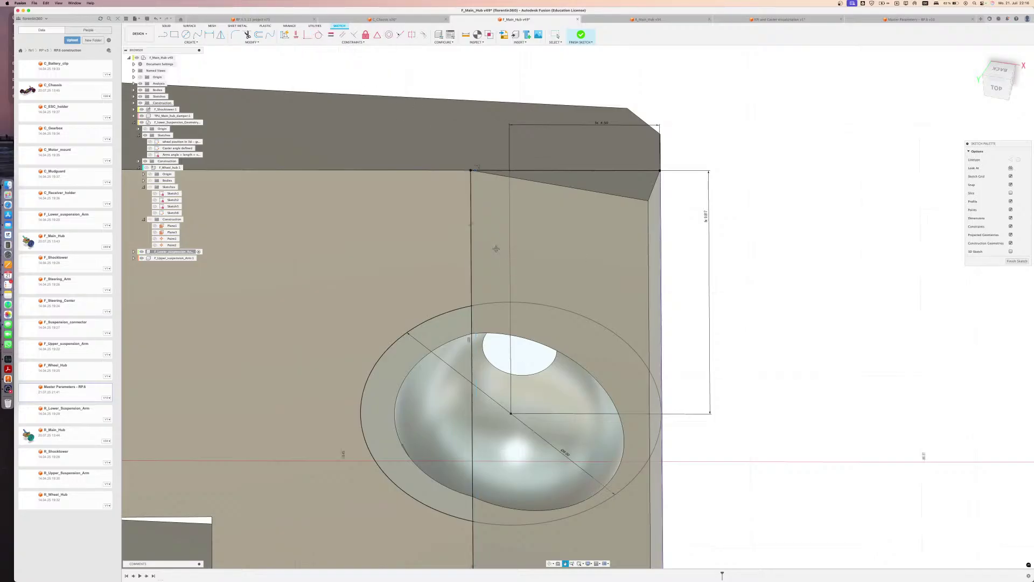
# Show the wheel hub component again and finish the lower arm's ball socket sketch
pyautogui.scroll(-5, 487, 246)
pyautogui.scroll(-5, 910, 210)
pyautogui.scroll(5, 896, 216)
pyautogui.moveTo(896, 219)
pyautogui.keyDown('shift'); pyautogui.mouseDown(button='middle')
pyautogui.moveTo(895, 210)
pyautogui.moveTo(894, 222)
pyautogui.mouseUp(button='middle'); pyautogui.keyUp('shift')
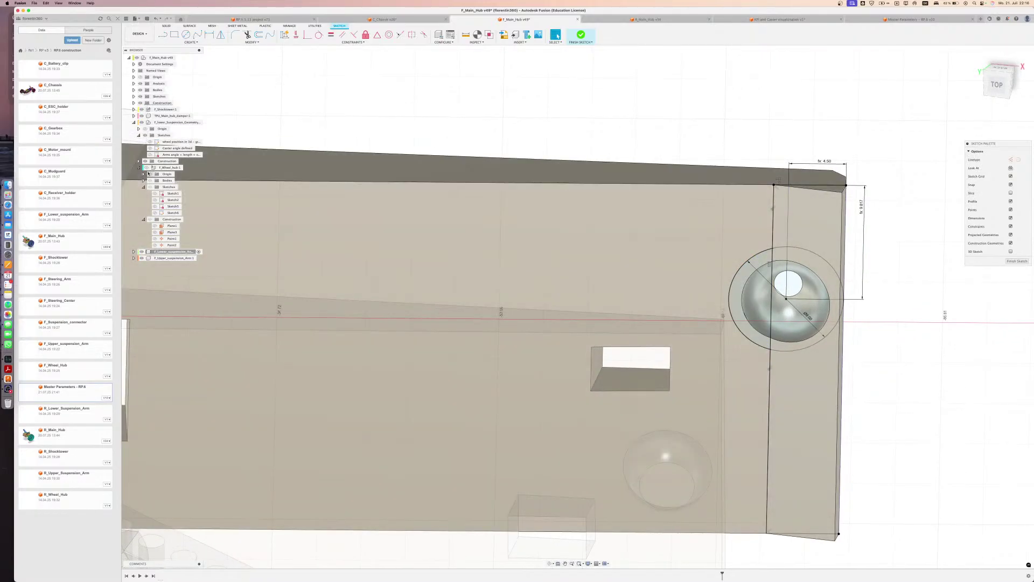
pyautogui.click(151, 168)
pyautogui.click(146, 167)
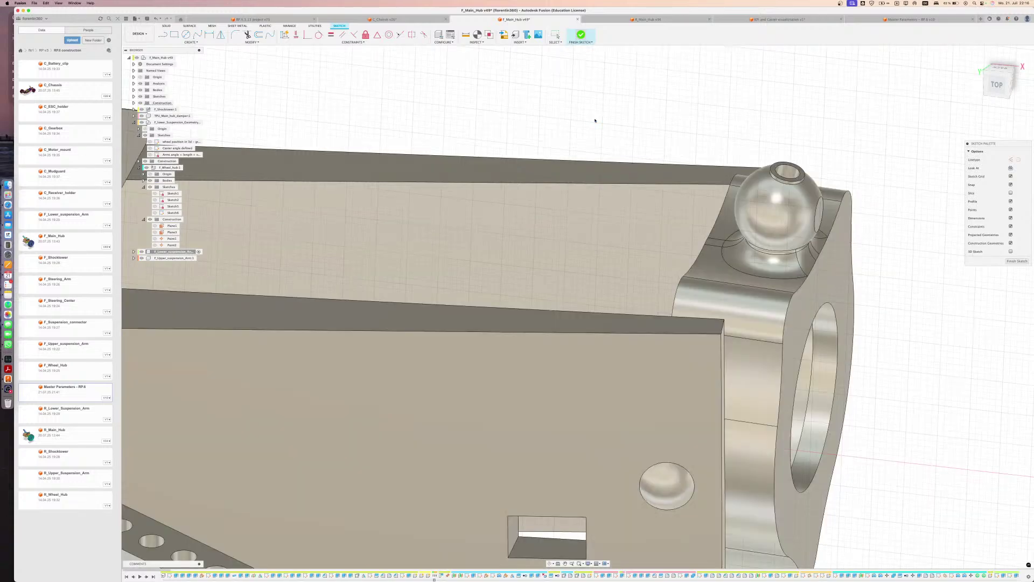
# Roll the history forward past the lower arm's outline cut and open the arm's outline sketch for editing
pyautogui.scroll(-10, 797, 235)
pyautogui.keyDown('shift'); pyautogui.moveTo(800, 235); pyautogui.dragTo(806, 167, button='middle'); pyautogui.keyUp('shift')
pyautogui.scroll(5, 776, 372)
pyautogui.moveTo(774, 372); pyautogui.dragTo(751, 365, button='middle')
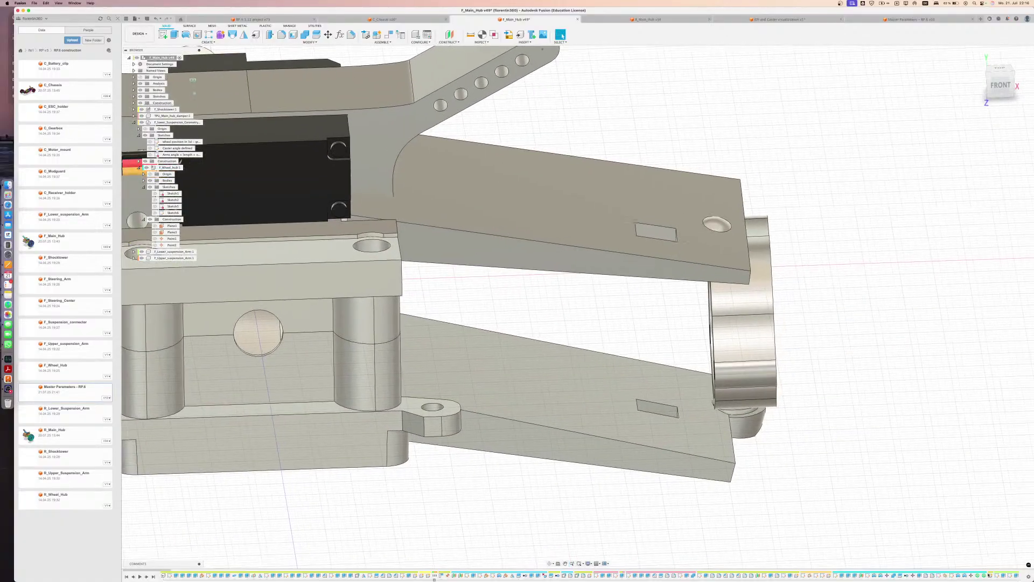
pyautogui.hscroll(5, 969, 576)
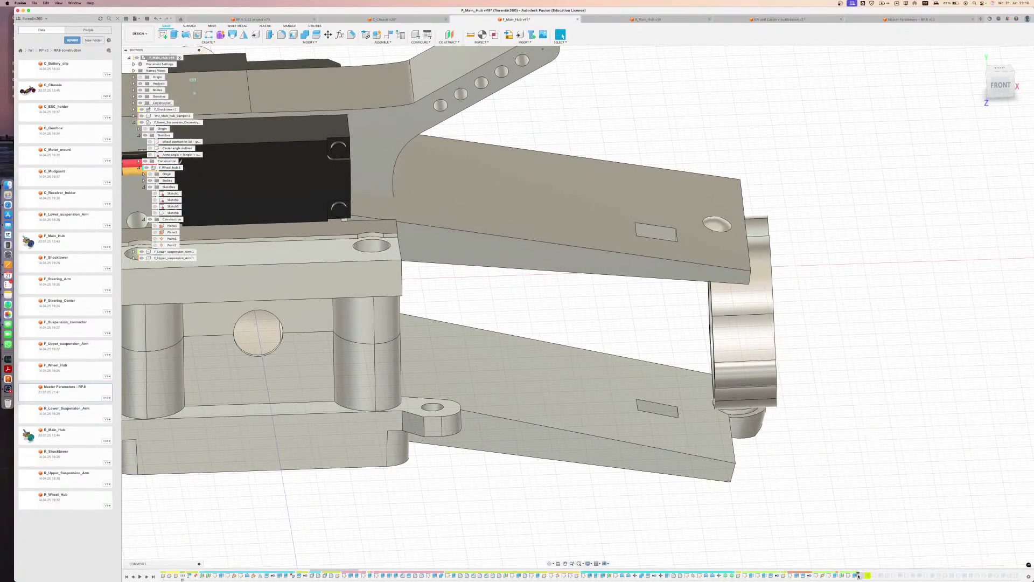
pyautogui.moveTo(857, 573); pyautogui.dragTo(867, 574)
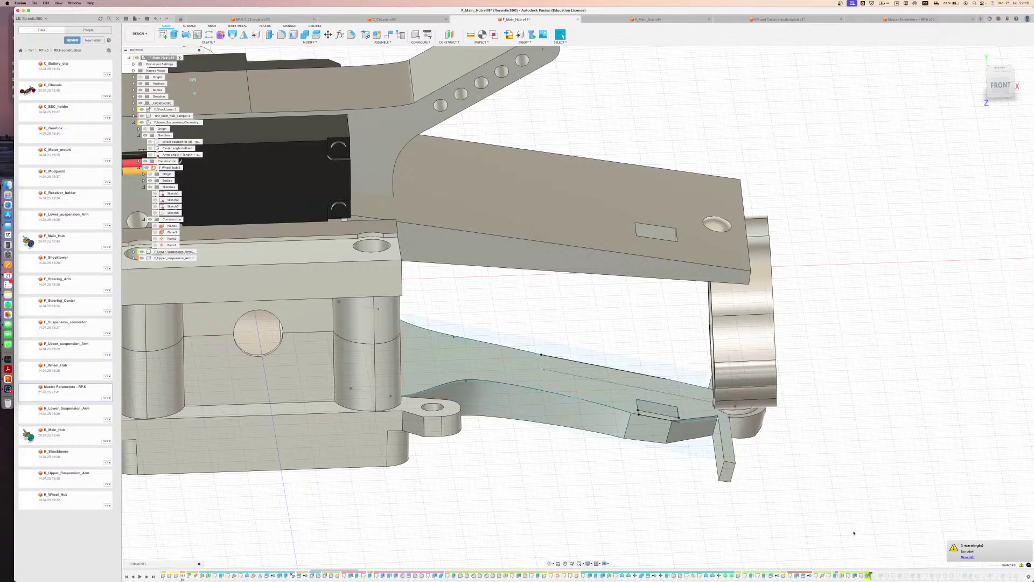
pyautogui.doubleClick(860, 575)
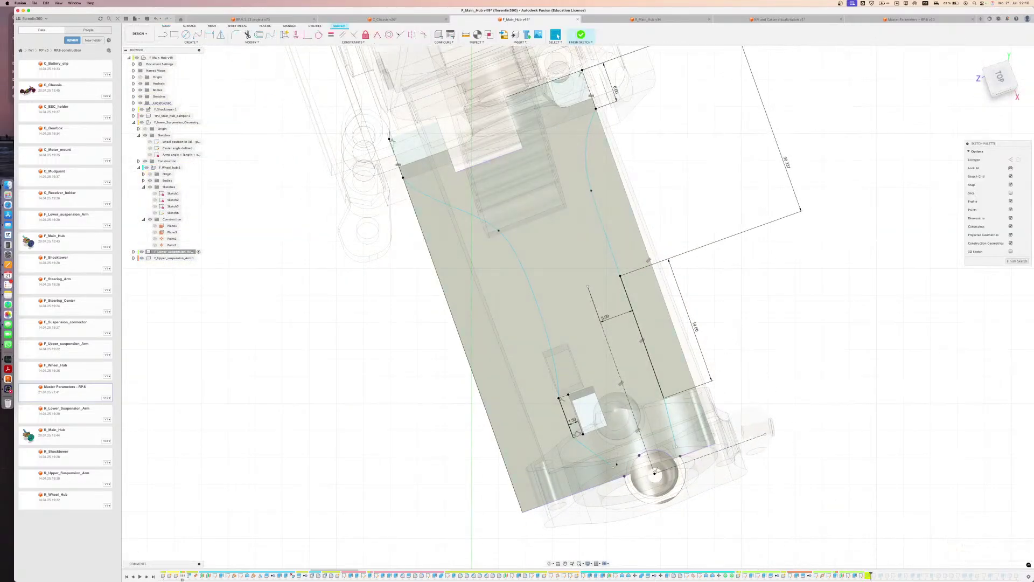
# Attach the outline's loose end beside the ball socket to the point where the socket meets the lower arm's end edge
pyautogui.scroll(1, 616, 464)
pyautogui.scroll(5, 616, 463)
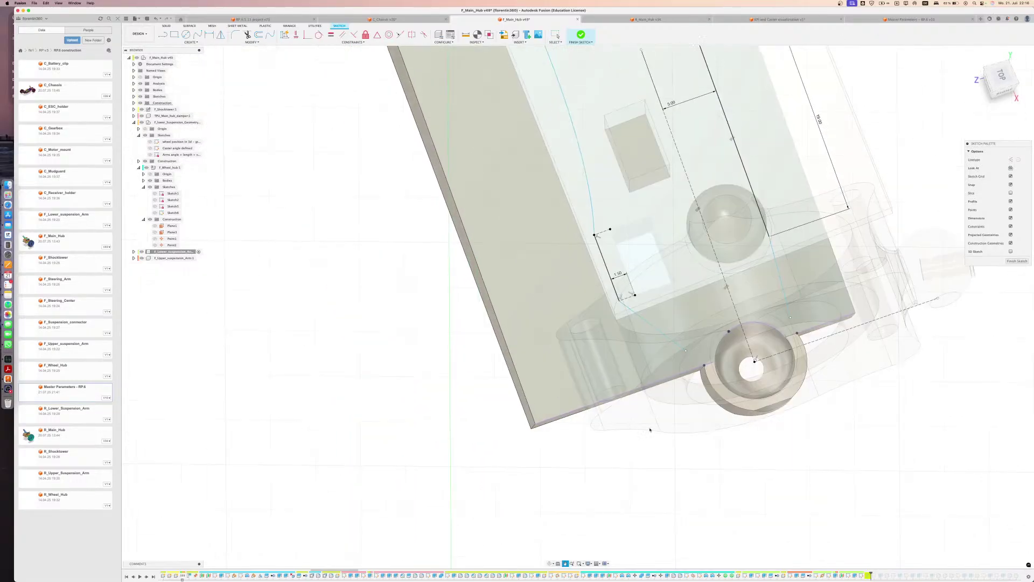
pyautogui.keyDown('shift'); pyautogui.moveTo(650, 429); pyautogui.dragTo(536, 412, button='middle'); pyautogui.keyUp('shift')
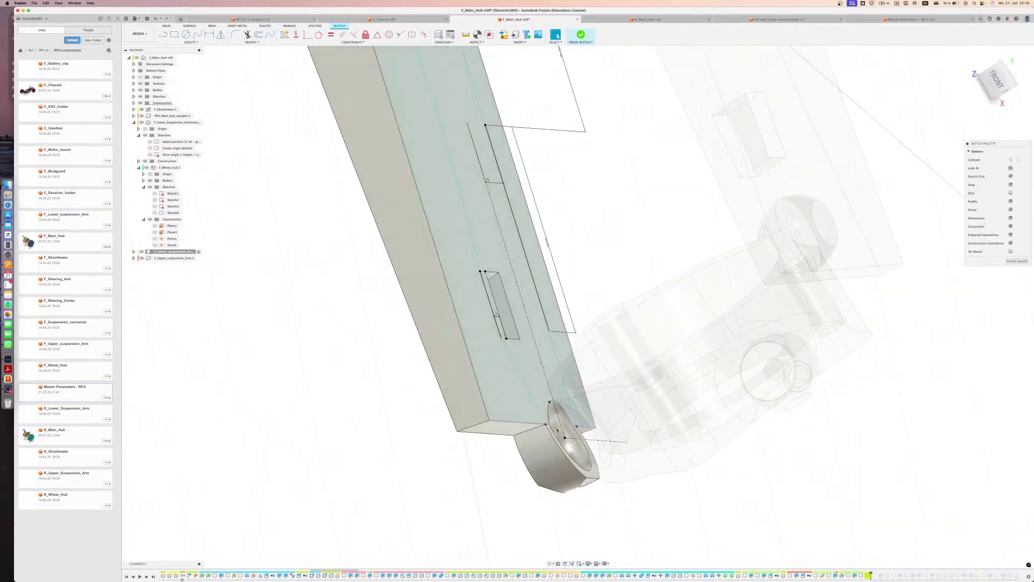
pyautogui.click(537, 407)
pyautogui.click(536, 407)
pyautogui.moveTo(539, 415); pyautogui.dragTo(546, 423)
pyautogui.keyDown('shift'); pyautogui.moveTo(534, 425); pyautogui.dragTo(485, 419, button='middle'); pyautogui.keyUp('shift')
pyautogui.moveTo(827, 455)
pyautogui.mouseDown(button='middle')
pyautogui.moveTo(714, 419)
pyautogui.moveTo(688, 452)
pyautogui.mouseUp(button='middle')
pyautogui.scroll(3, 726, 435)
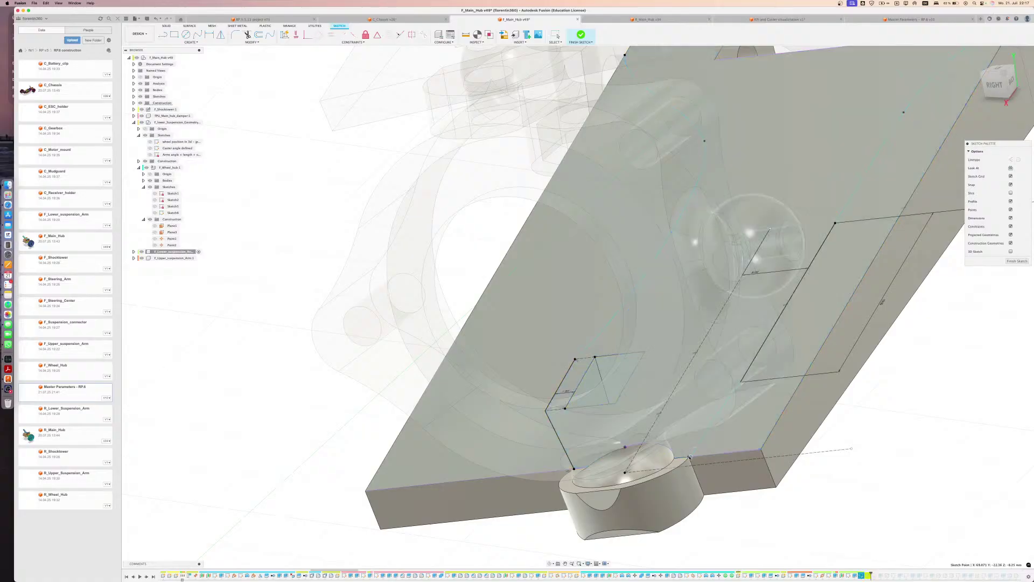
# Attach the outline's other loose end to the ball socket's opposite side, dimension the curve point 10 mm from the centre line, and finish the sketch
pyautogui.click(690, 457)
pyautogui.press('Escape')
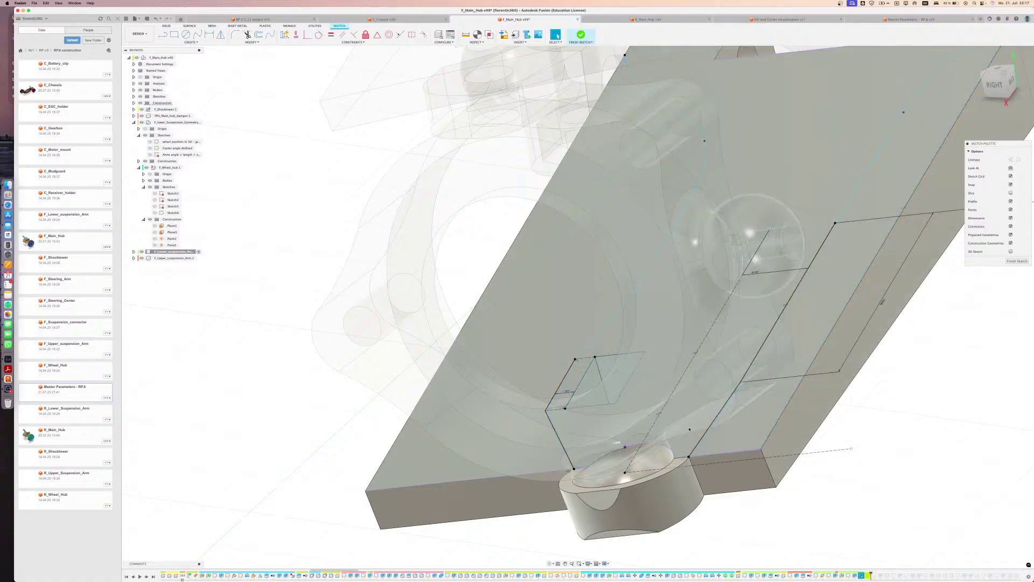
pyautogui.scroll(-5, 807, 454)
pyautogui.keyDown('shift'); pyautogui.moveTo(722, 432); pyautogui.dragTo(522, 302, button='middle'); pyautogui.keyUp('shift')
pyautogui.click(521, 302)
pyautogui.click(622, 353)
pyautogui.click(579, 313)
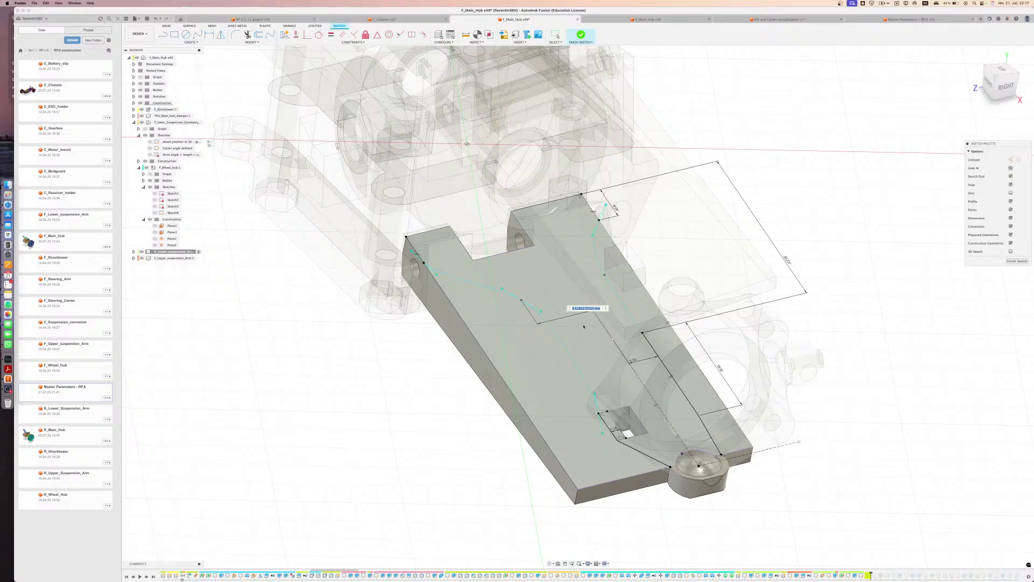
pyautogui.write('10')
pyautogui.press('Return')
pyautogui.click(581, 36)
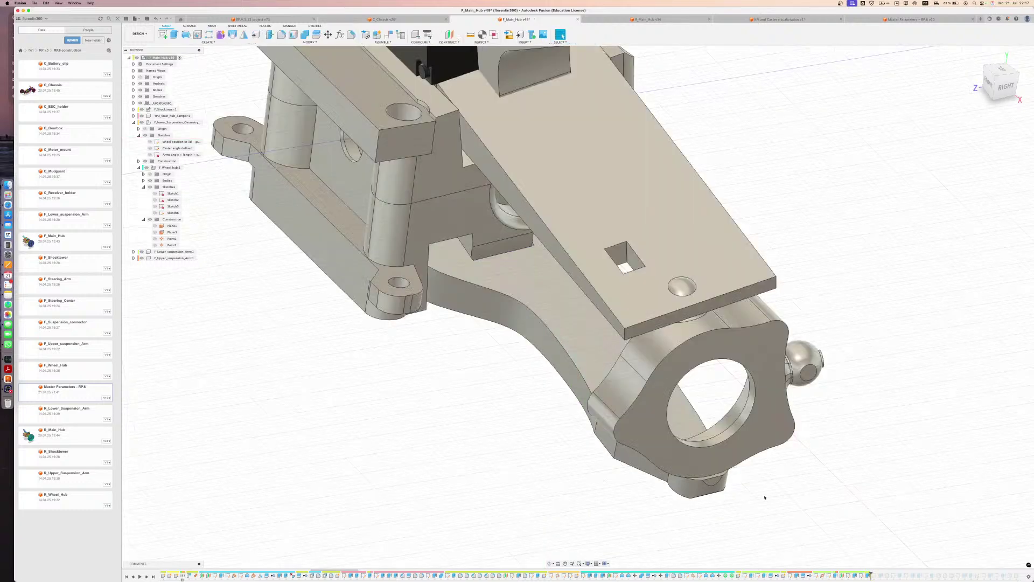
# Roll the history forward to the lower arm's side-hole sketch and open that sketch for editing
pyautogui.keyDown('shift'); pyautogui.moveTo(662, 440); pyautogui.dragTo(567, 466, button='middle'); pyautogui.keyUp('shift')
pyautogui.moveTo(870, 427)
pyautogui.mouseDown(button='middle')
pyautogui.moveTo(759, 424)
pyautogui.moveTo(775, 436)
pyautogui.moveTo(754, 489)
pyautogui.mouseUp(button='middle')
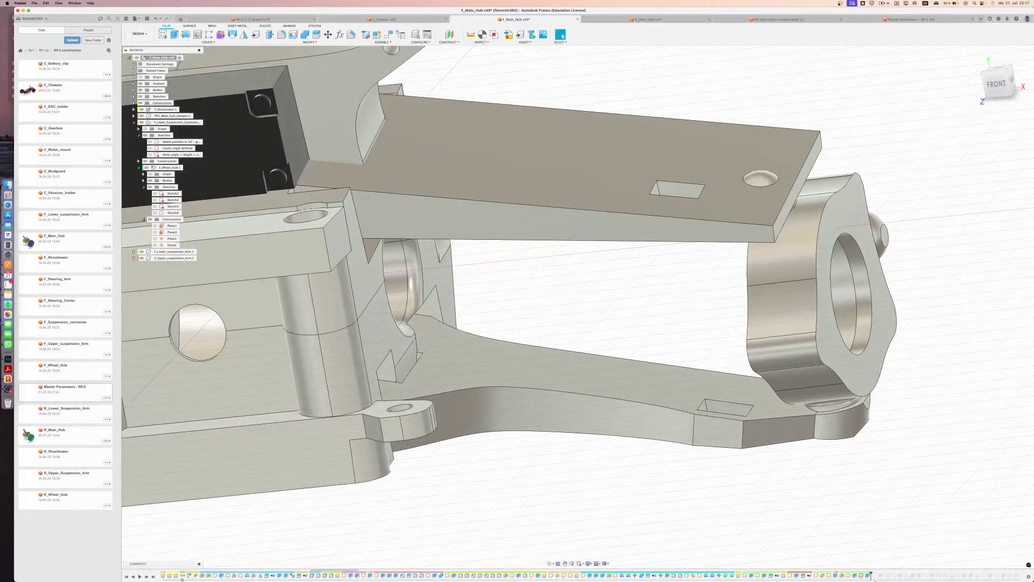
pyautogui.click(873, 574)
pyautogui.click(863, 543)
pyautogui.keyDown('shift'); pyautogui.moveTo(784, 501); pyautogui.dragTo(710, 509, button='middle'); pyautogui.keyUp('shift')
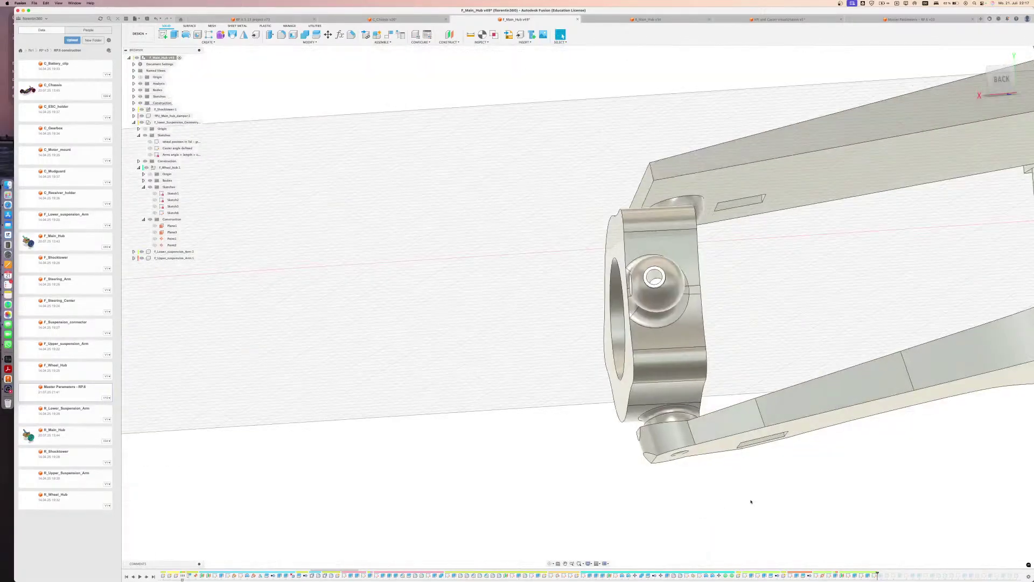
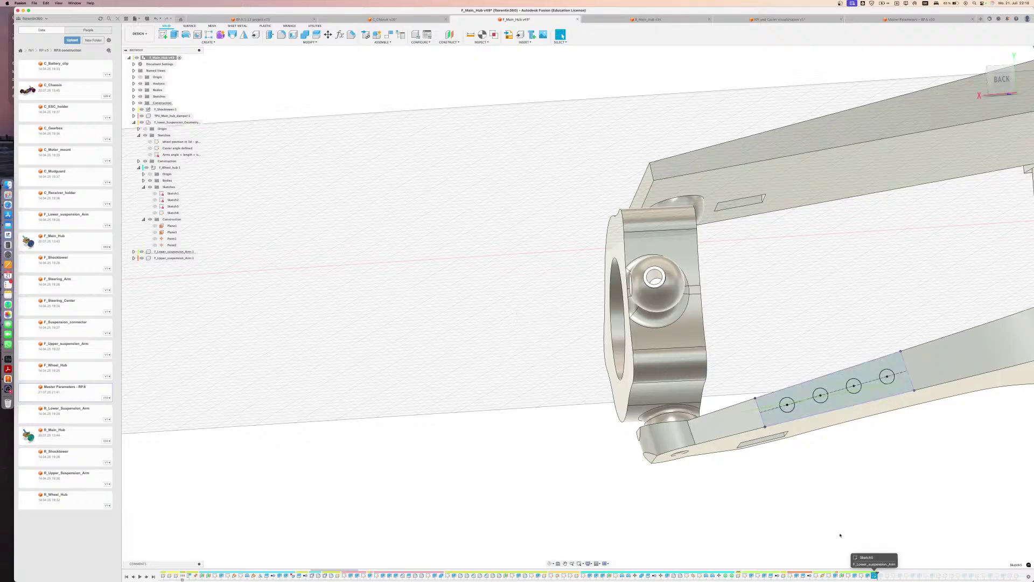
pyautogui.click(875, 573)
pyautogui.moveTo(832, 498); pyautogui.dragTo(717, 483, button='middle')
pyautogui.click(683, 475)
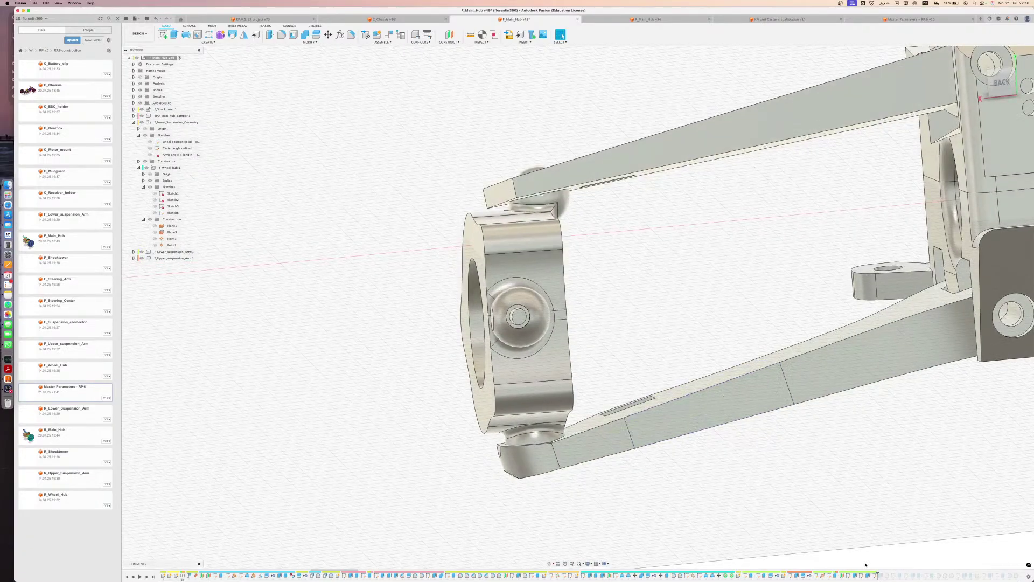
pyautogui.doubleClick(875, 574)
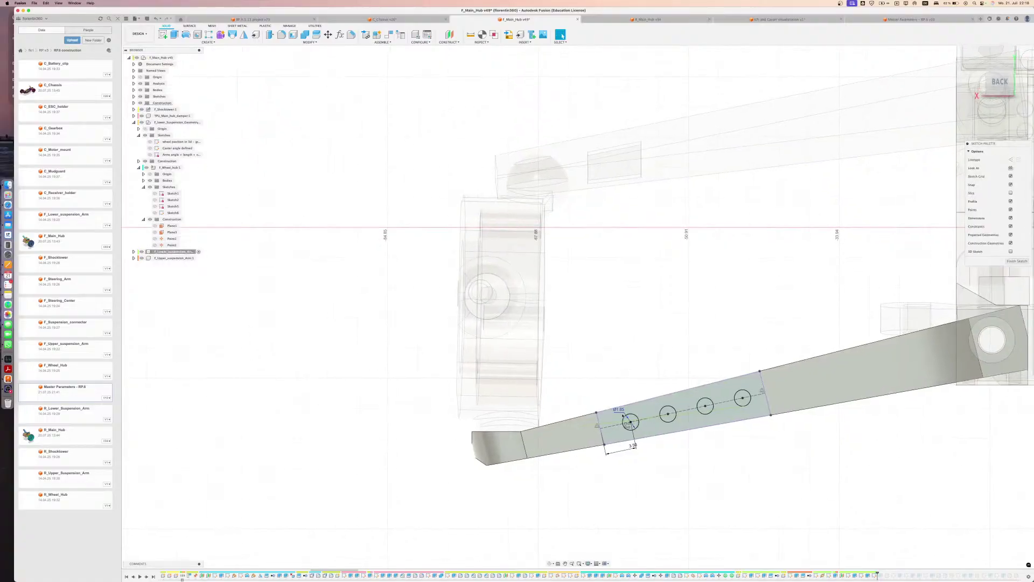
# Delete the stray sketch line running across the row of four circles and finish the sketch
pyautogui.click(575, 428)
pyautogui.keyDown('shift'); pyautogui.moveTo(648, 424); pyautogui.dragTo(652, 451, button='middle'); pyautogui.keyUp('shift')
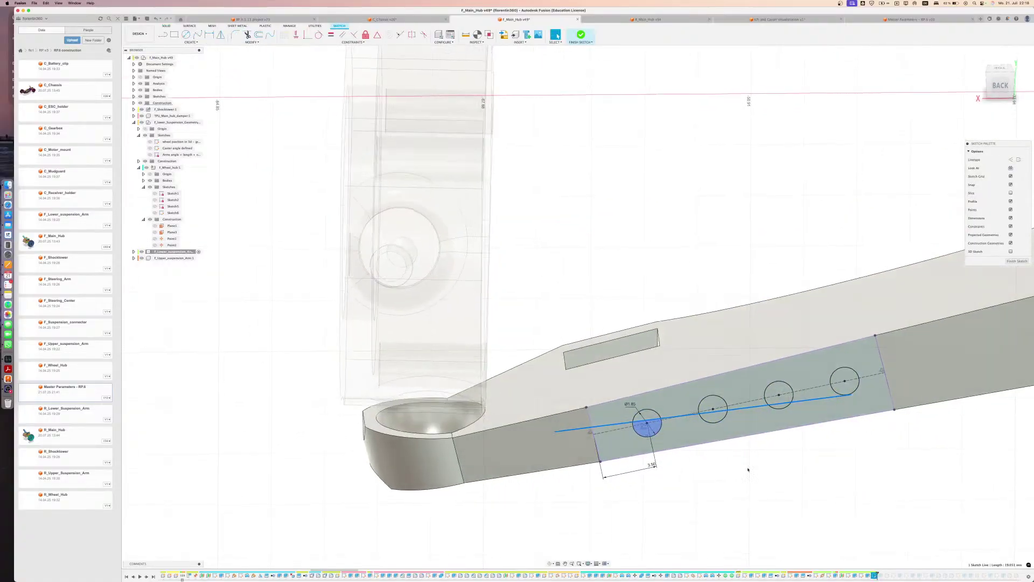
pyautogui.press('Delete')
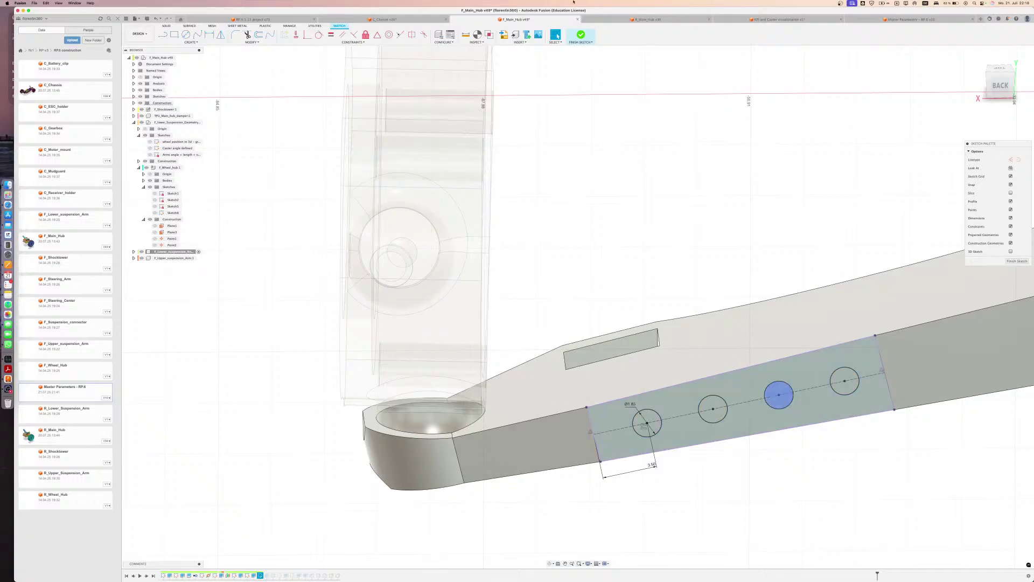
pyautogui.click(581, 35)
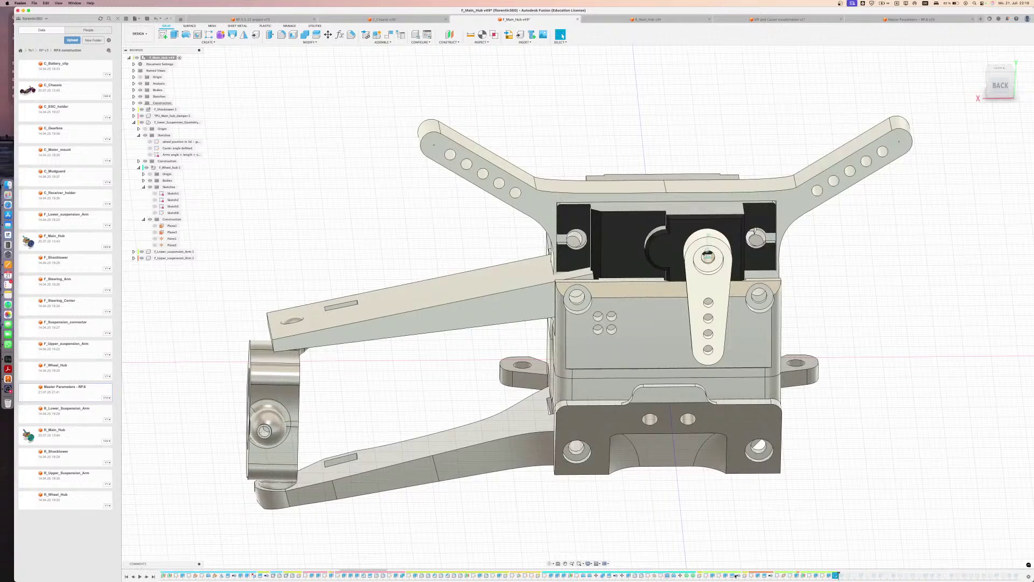
# Roll the history forward through the lower arm's side-hole cut and the upper arm's outline cut
pyautogui.moveTo(778, 572); pyautogui.dragTo(781, 572)
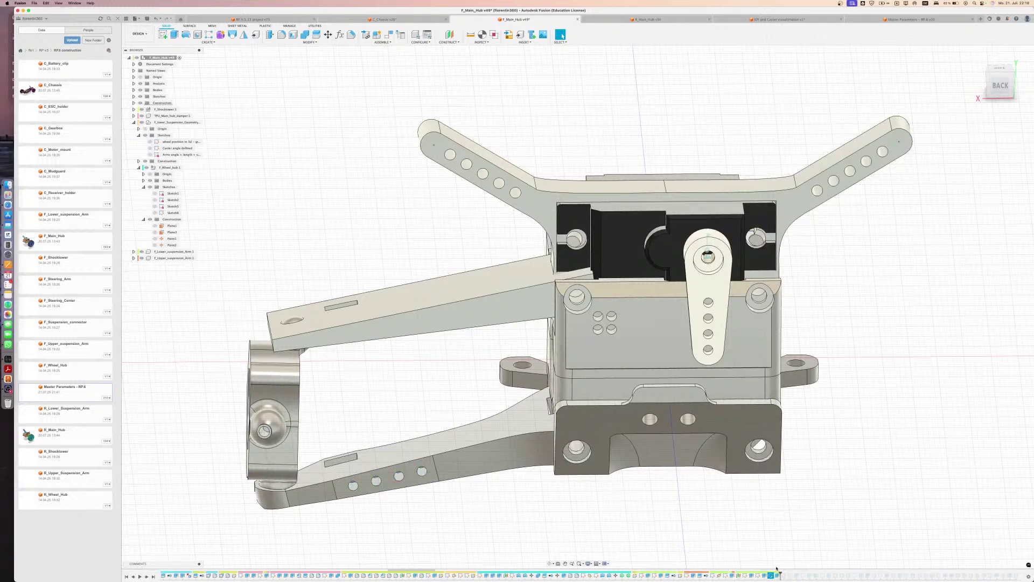
pyautogui.moveTo(780, 572); pyautogui.dragTo(792, 572)
pyautogui.moveTo(698, 533); pyautogui.dragTo(723, 516, button='middle')
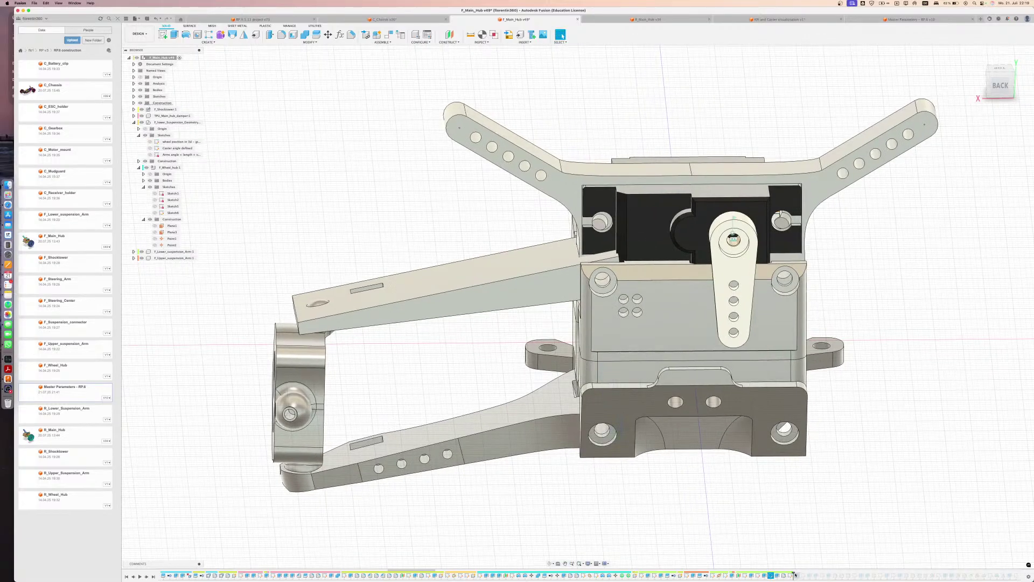
pyautogui.moveTo(792, 572); pyautogui.dragTo(851, 573)
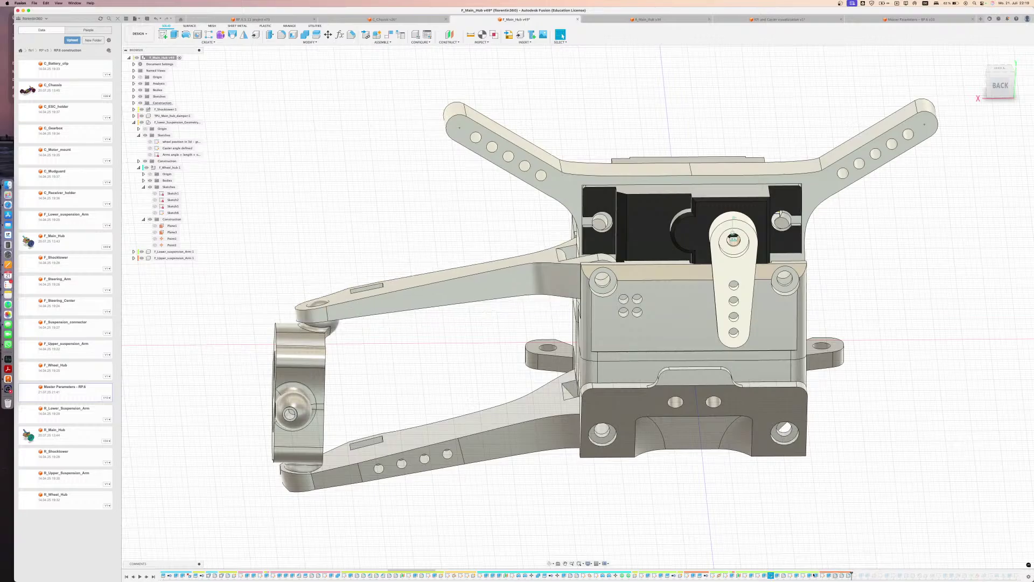
pyautogui.click(797, 575)
pyautogui.keyDown('shift'); pyautogui.moveTo(777, 549); pyautogui.dragTo(772, 546, button='middle'); pyautogui.keyUp('shift')
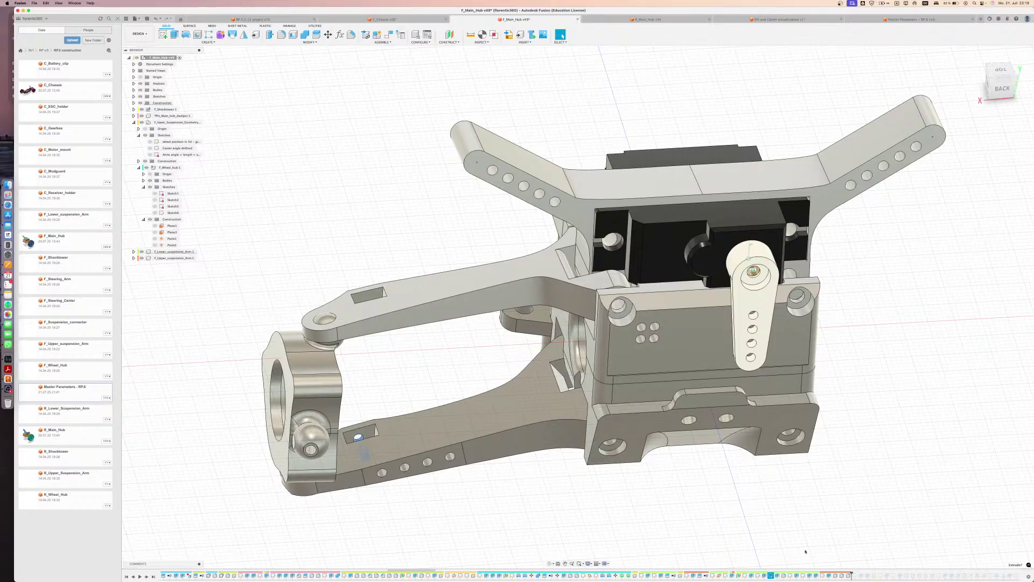
# Inspect both suspension arms around the wheel hub and roll the history forward past the suspension connector's features
pyautogui.click(550, 563)
pyautogui.moveTo(546, 481); pyautogui.dragTo(587, 487)
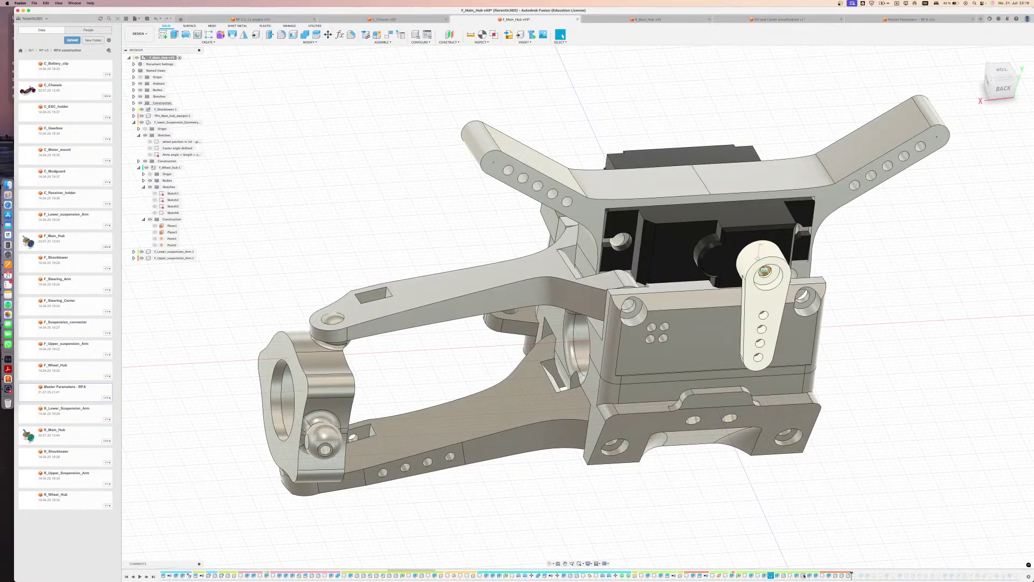
pyautogui.moveTo(652, 503); pyautogui.dragTo(730, 389)
pyautogui.keyDown('shift'); pyautogui.moveTo(731, 390); pyautogui.dragTo(662, 462, button='middle'); pyautogui.keyUp('shift')
pyautogui.click(781, 527)
pyautogui.moveTo(851, 573); pyautogui.dragTo(871, 573)
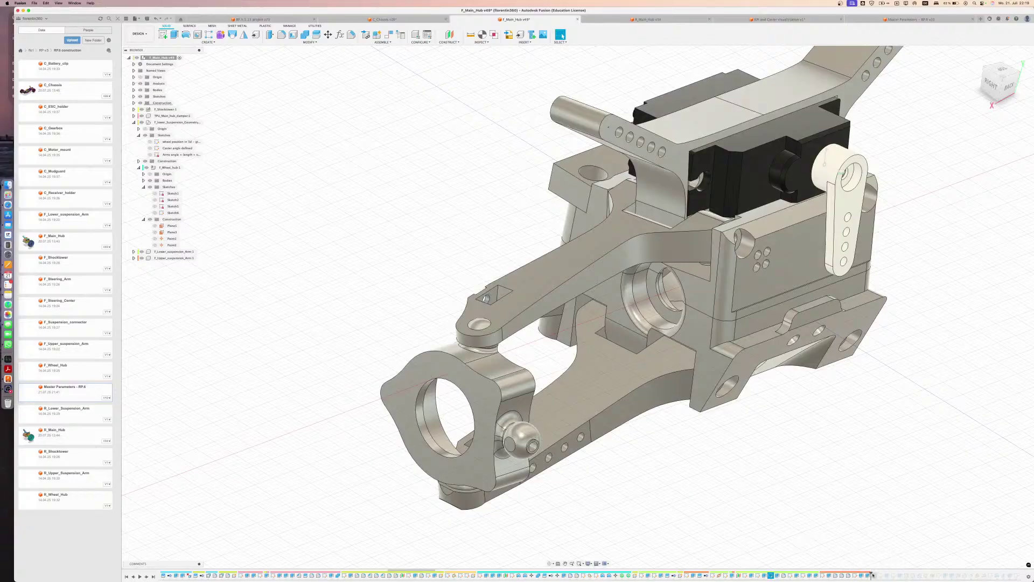
pyautogui.keyDown('shift'); pyautogui.moveTo(829, 512); pyautogui.dragTo(871, 579, button='middle'); pyautogui.keyUp('shift')
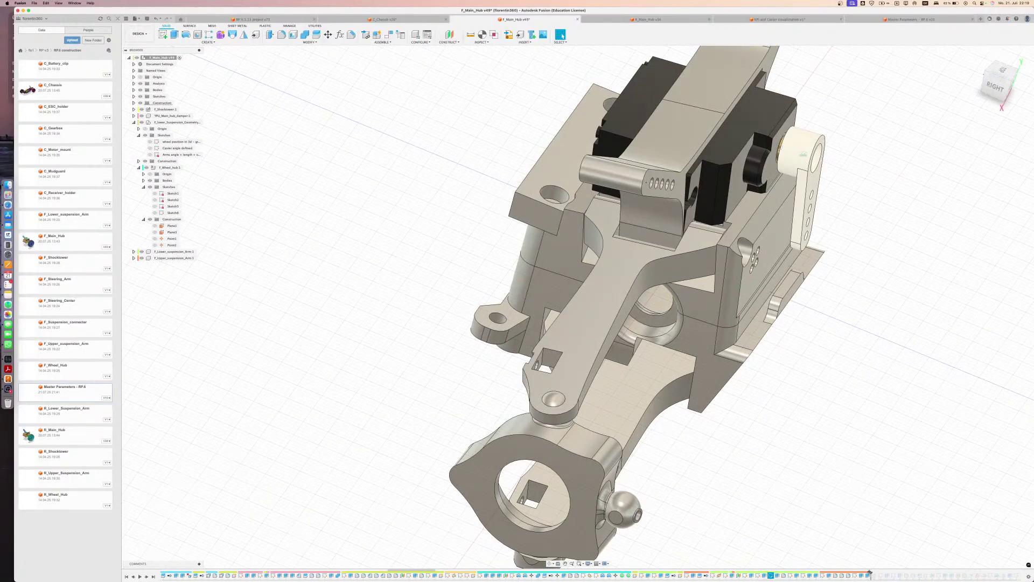
pyautogui.moveTo(869, 573); pyautogui.dragTo(916, 573)
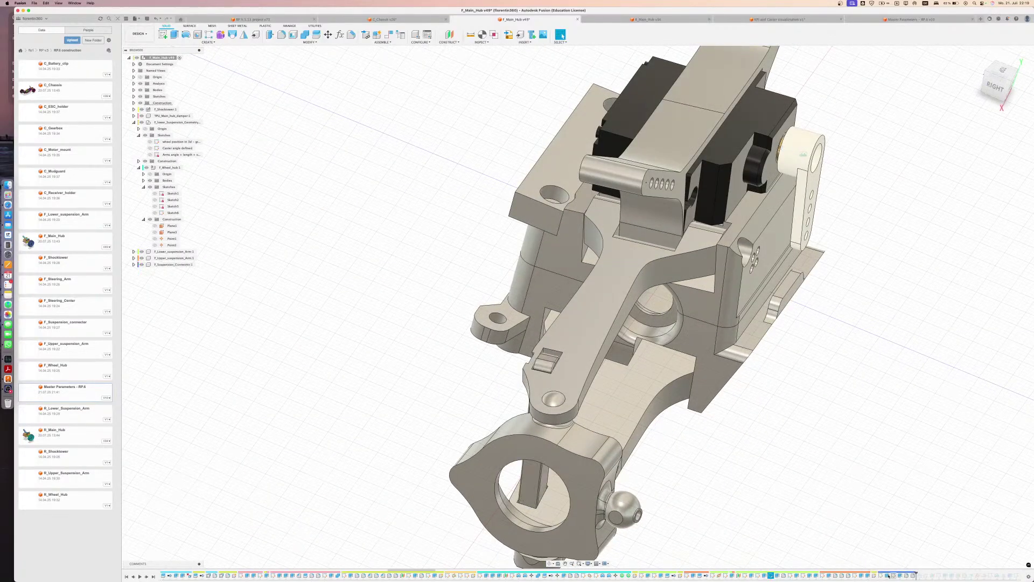
# Roll the history forward past the steering centre, steering arm, damper and fastener features to the wheel parts
pyautogui.keyDown('shift'); pyautogui.moveTo(793, 497); pyautogui.dragTo(647, 458, button='middle'); pyautogui.keyUp('shift')
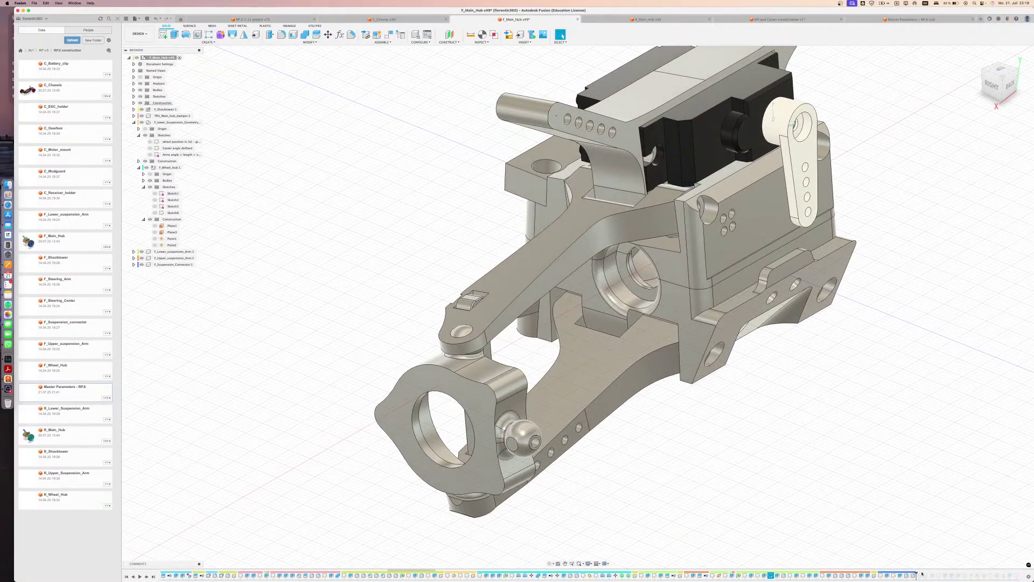
pyautogui.moveTo(917, 572); pyautogui.dragTo(982, 574)
pyautogui.hscroll(5, 952, 575)
pyautogui.moveTo(837, 572); pyautogui.dragTo(866, 574)
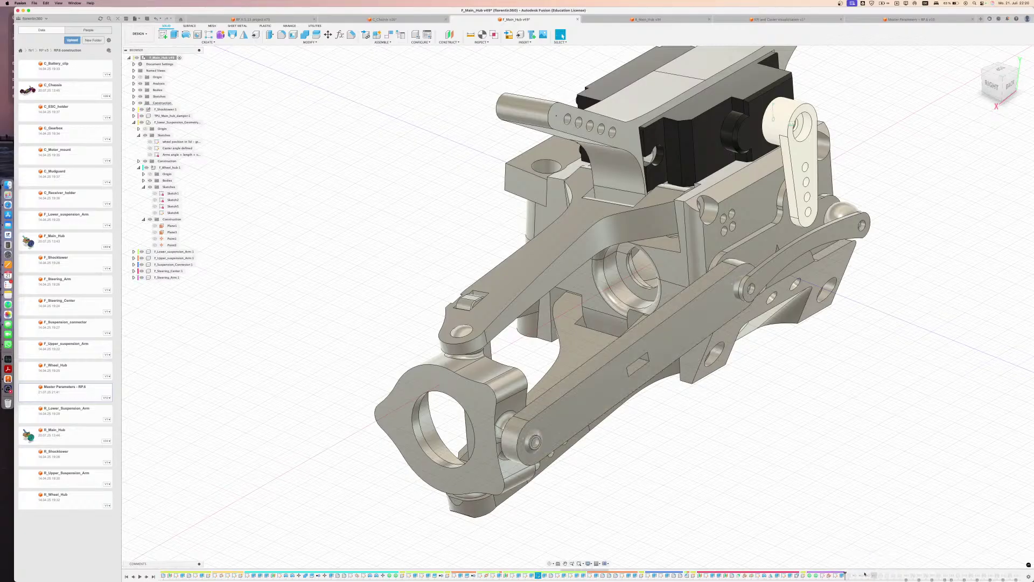
pyautogui.hscroll(5, 845, 573)
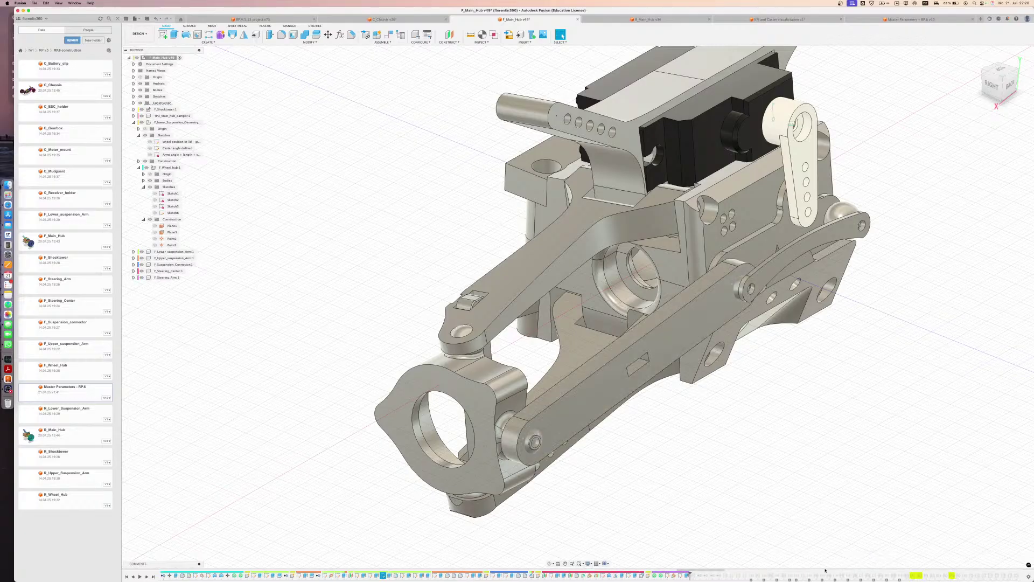
pyautogui.moveTo(690, 572); pyautogui.dragTo(953, 573)
pyautogui.hscroll(4, 945, 573)
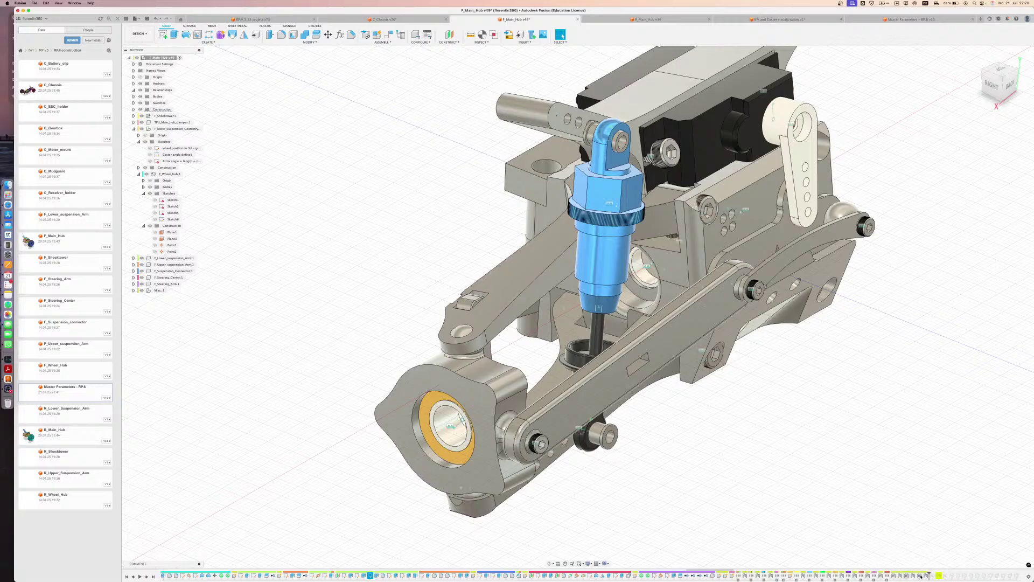
pyautogui.moveTo(853, 574); pyautogui.dragTo(953, 573)
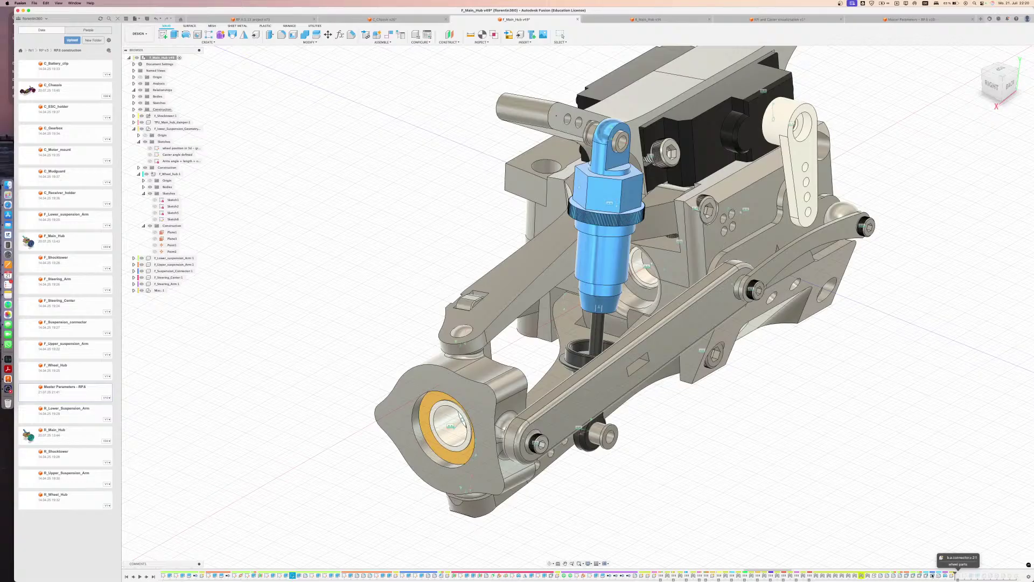
# Try to repair the lower arm's failing edge fillet by changing its edge selection and radius
pyautogui.doubleClick(900, 575)
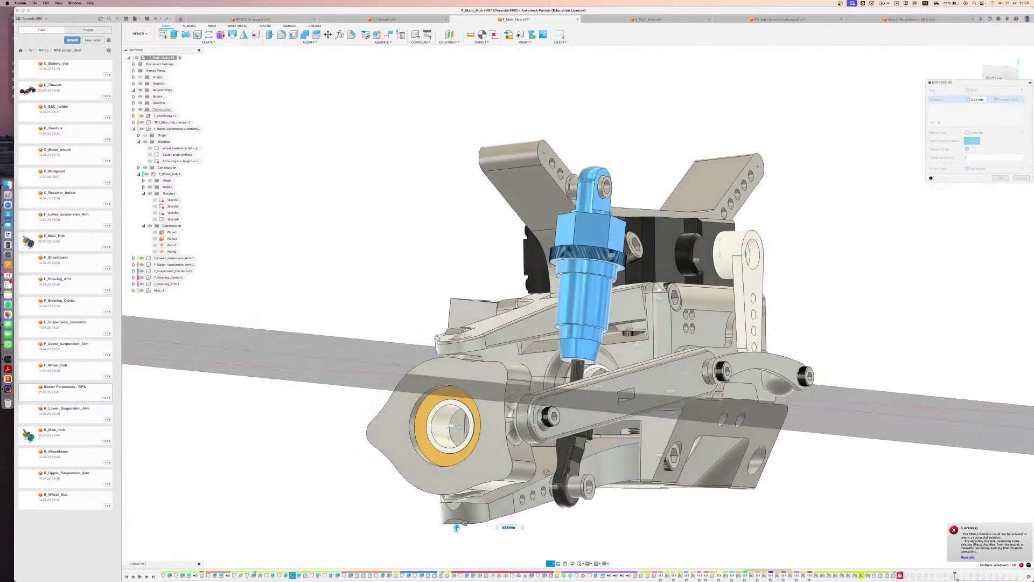
pyautogui.keyDown('shift'); pyautogui.moveTo(545, 472); pyautogui.dragTo(584, 471, button='middle'); pyautogui.keyUp('shift')
pyautogui.keyDown('shift'); pyautogui.moveTo(653, 388); pyautogui.dragTo(609, 430, button='middle'); pyautogui.keyUp('shift')
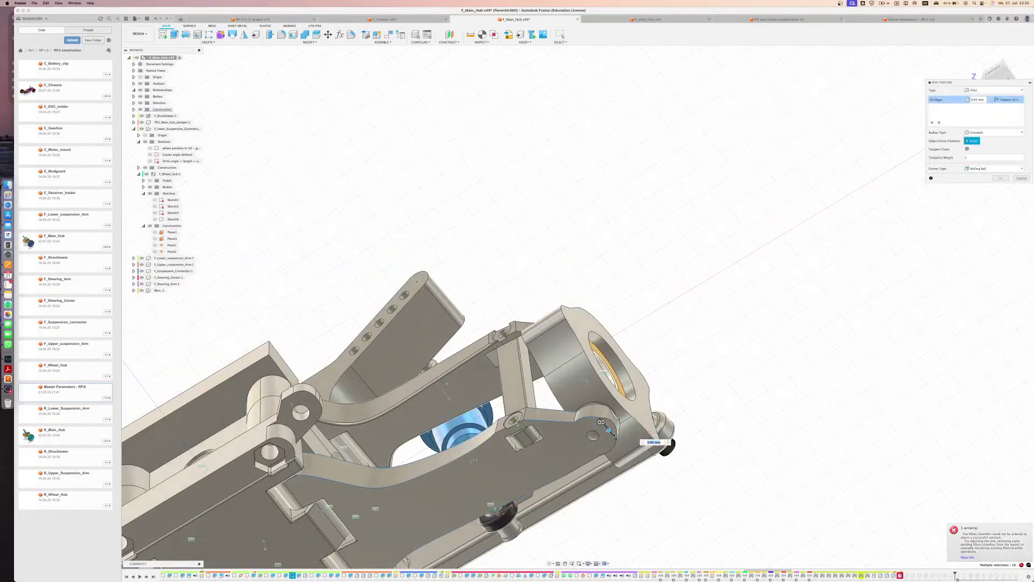
pyautogui.click(542, 454)
pyautogui.keyDown('shift'); pyautogui.moveTo(542, 454); pyautogui.dragTo(595, 309, button='middle'); pyautogui.keyUp('shift')
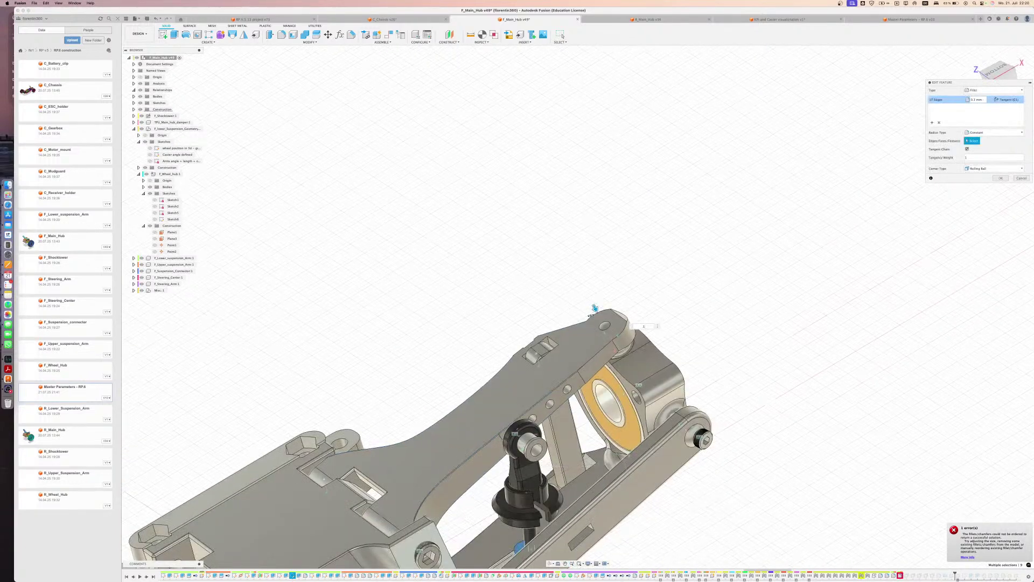
pyautogui.write('4')
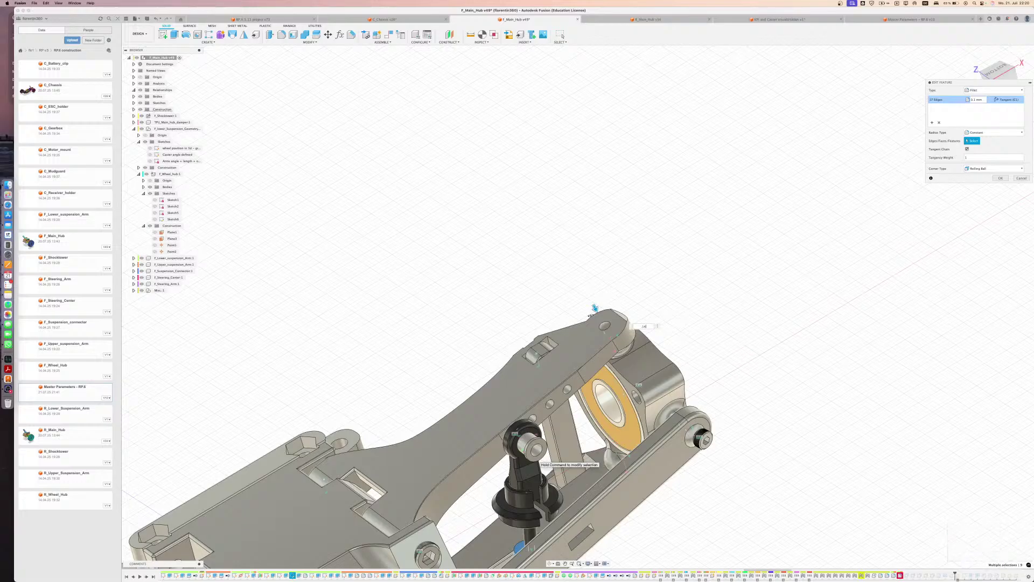
pyautogui.press('Return')
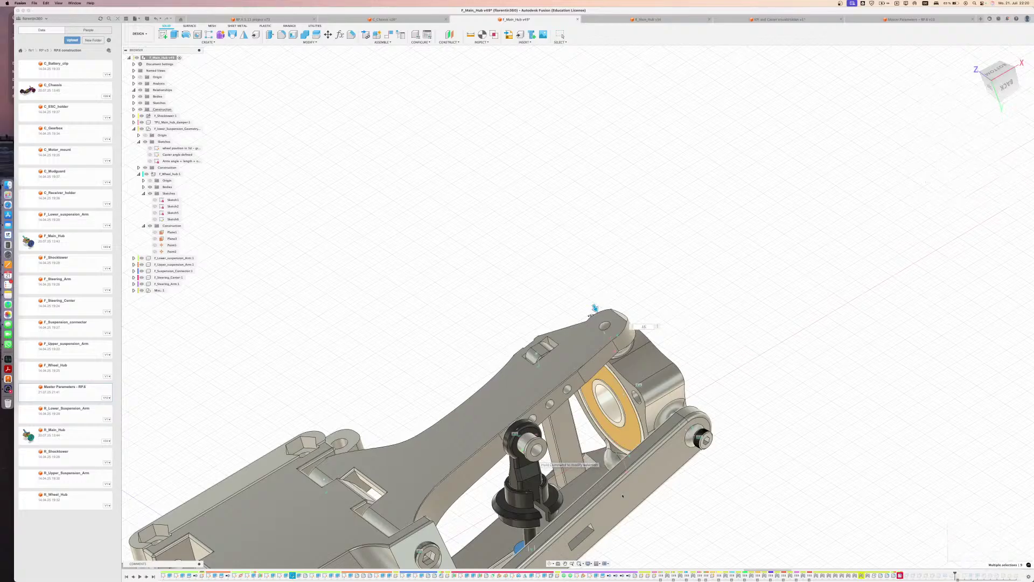
# Edit the lower suspension arm's failing fillet by adjusting its radius and reselecting the edges around the arm's outer end
pyautogui.doubleClick(899, 576)
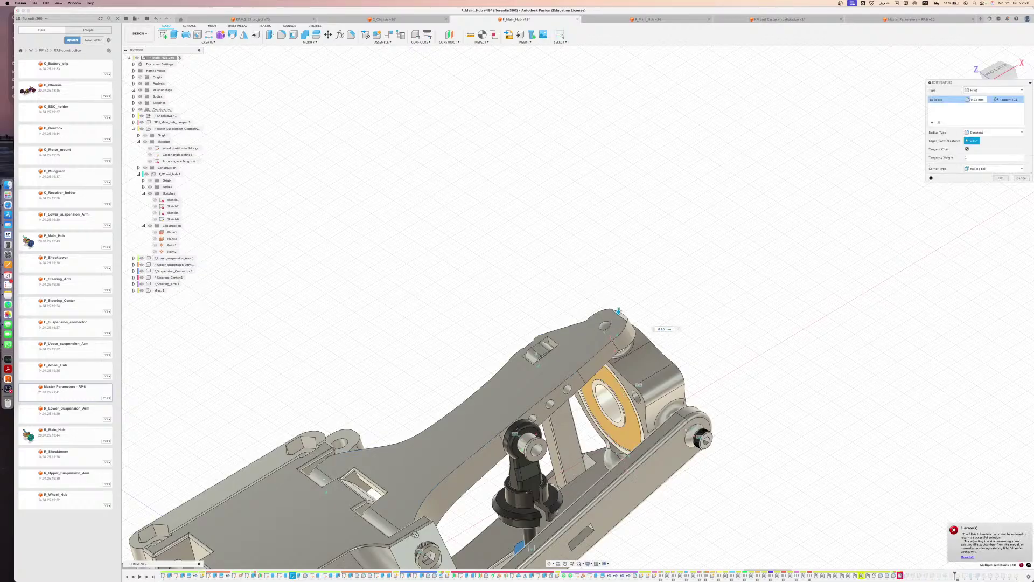
pyautogui.press('BackSpace')
pyautogui.write('0')
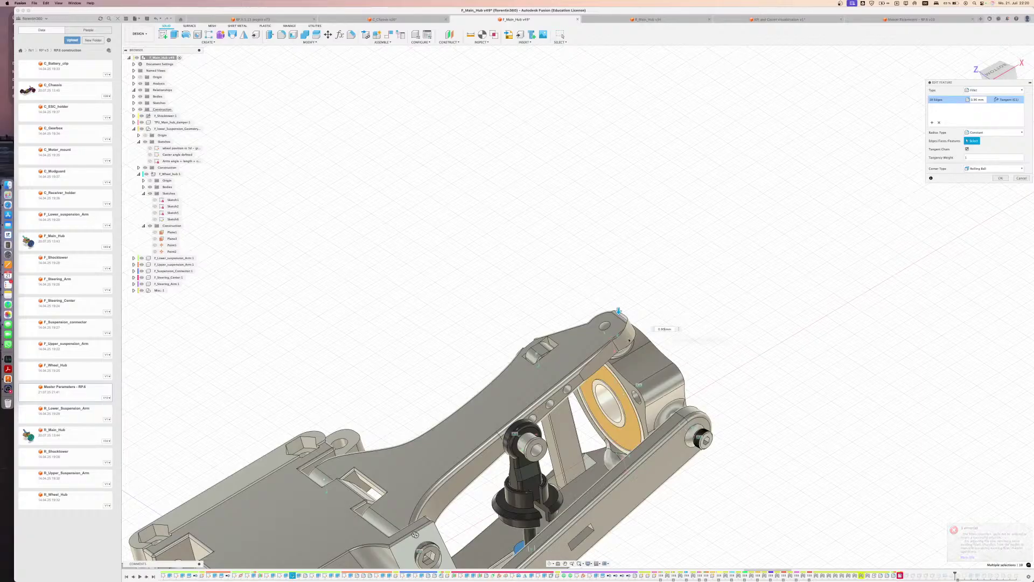
pyautogui.scroll(4, 641, 330)
pyautogui.click(634, 309)
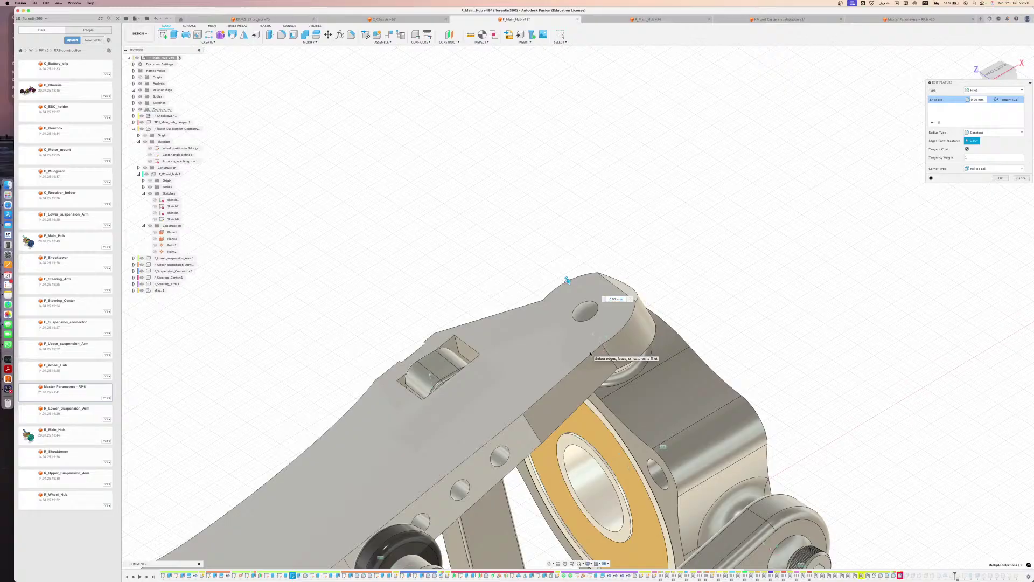
pyautogui.click(622, 343)
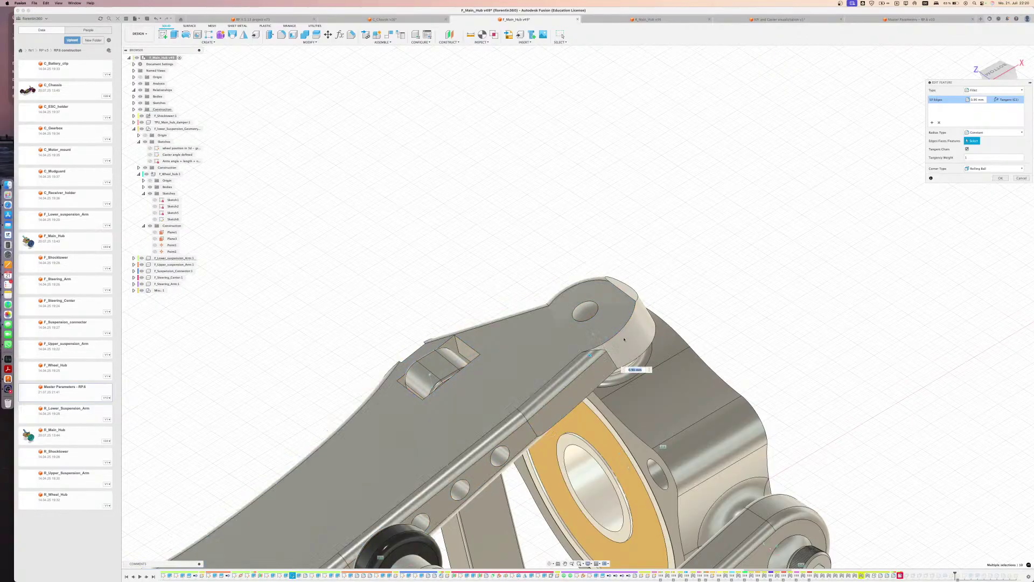
pyautogui.click(624, 329)
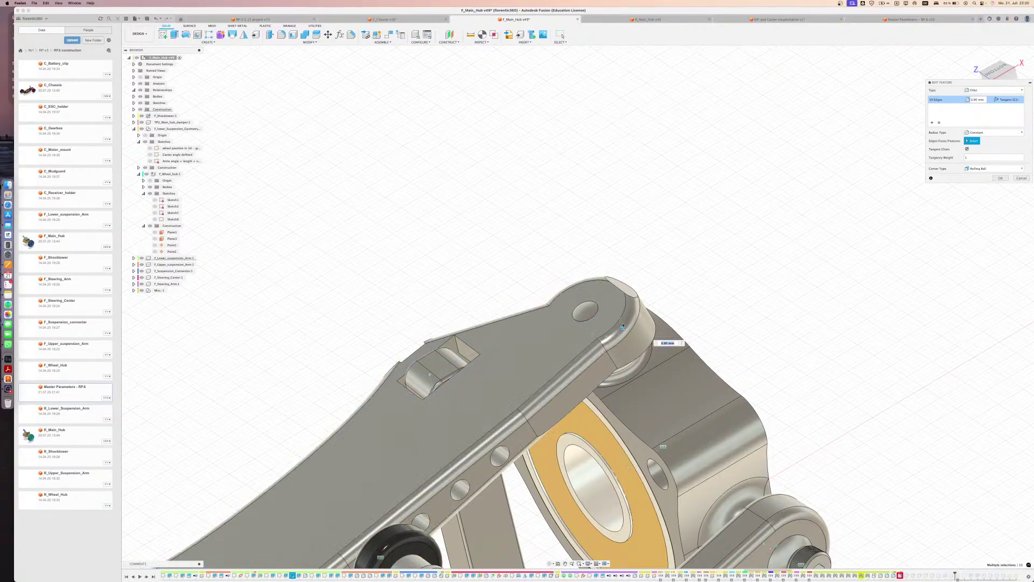
pyautogui.click(613, 285)
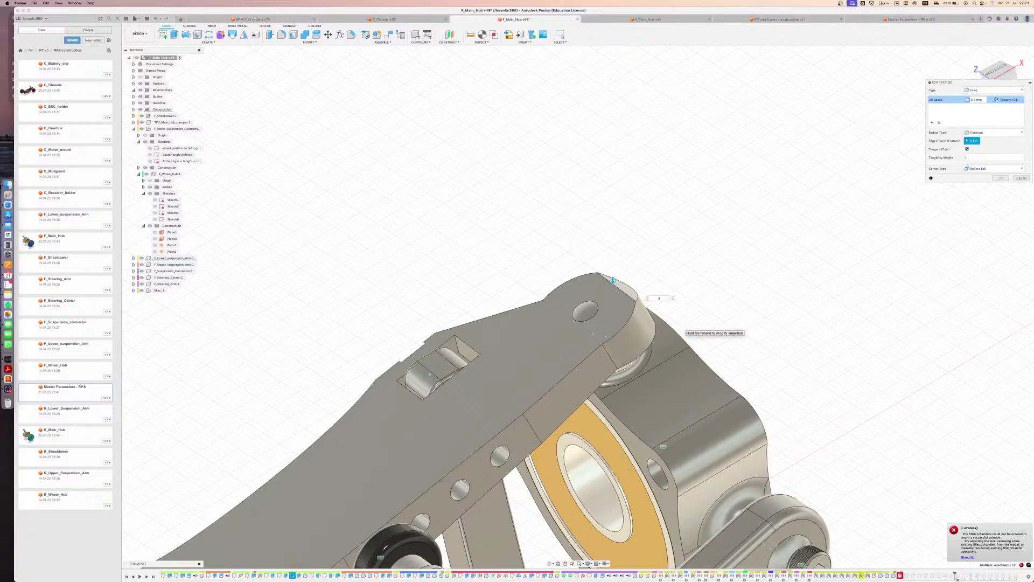
pyautogui.scroll(-5, 613, 281)
pyautogui.keyDown('shift'); pyautogui.moveTo(619, 397); pyautogui.dragTo(664, 373, button='middle'); pyautogui.keyUp('shift')
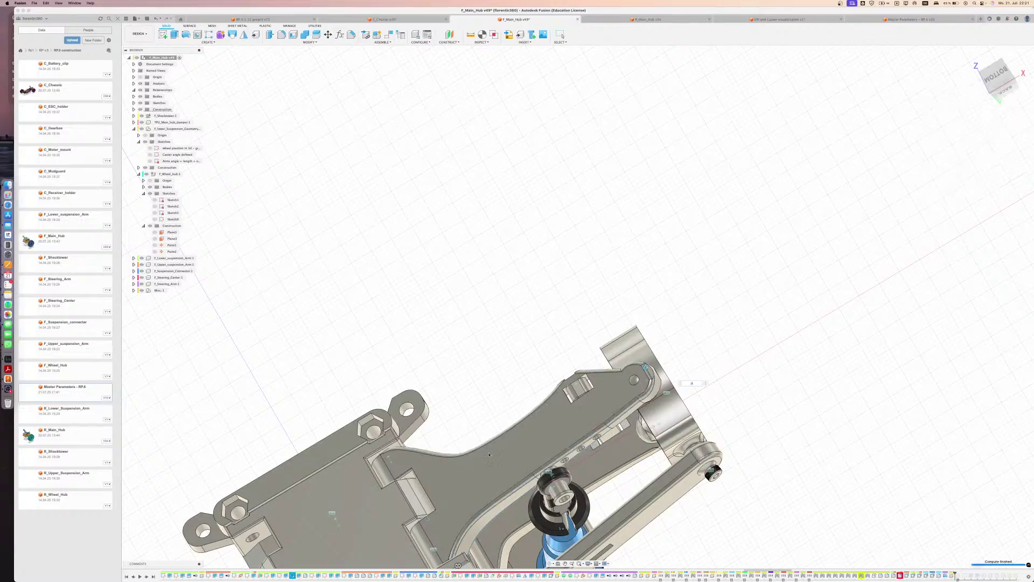
# Examine the filleted lower suspension arm with a temporary section analysis through its flat underside
pyautogui.keyDown('shift'); pyautogui.moveTo(409, 475); pyautogui.dragTo(421, 502, button='middle'); pyautogui.keyUp('shift')
pyautogui.moveTo(461, 539); pyautogui.dragTo(431, 451, button='middle')
pyautogui.hotkey('shift', 's')
pyautogui.click(428, 447)
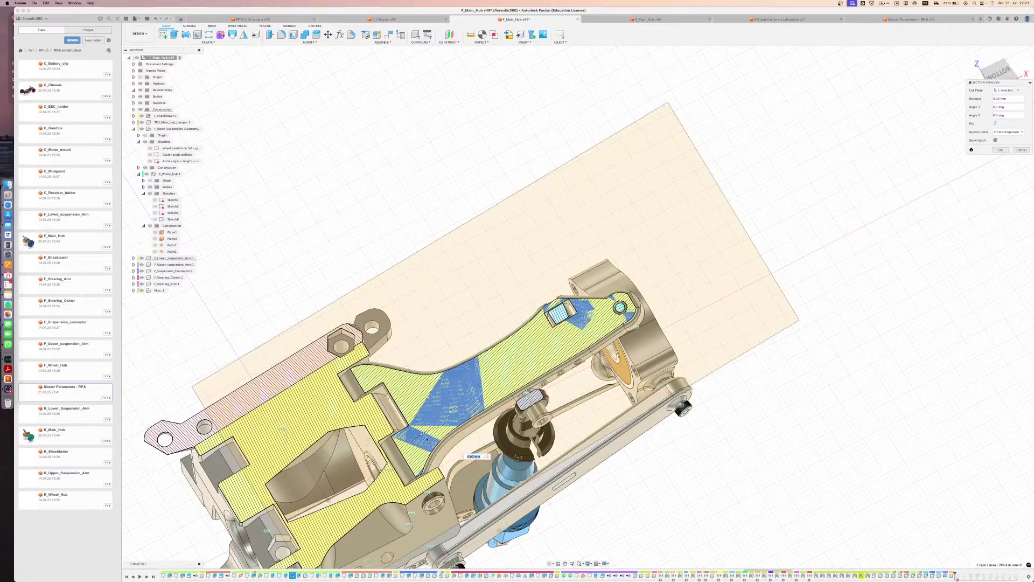
pyautogui.moveTo(426, 438); pyautogui.dragTo(428, 440)
pyautogui.scroll(5, 542, 326)
pyautogui.keyDown('shift'); pyautogui.moveTo(542, 327); pyautogui.dragTo(525, 343, button='middle'); pyautogui.keyUp('shift')
pyautogui.press('Escape')
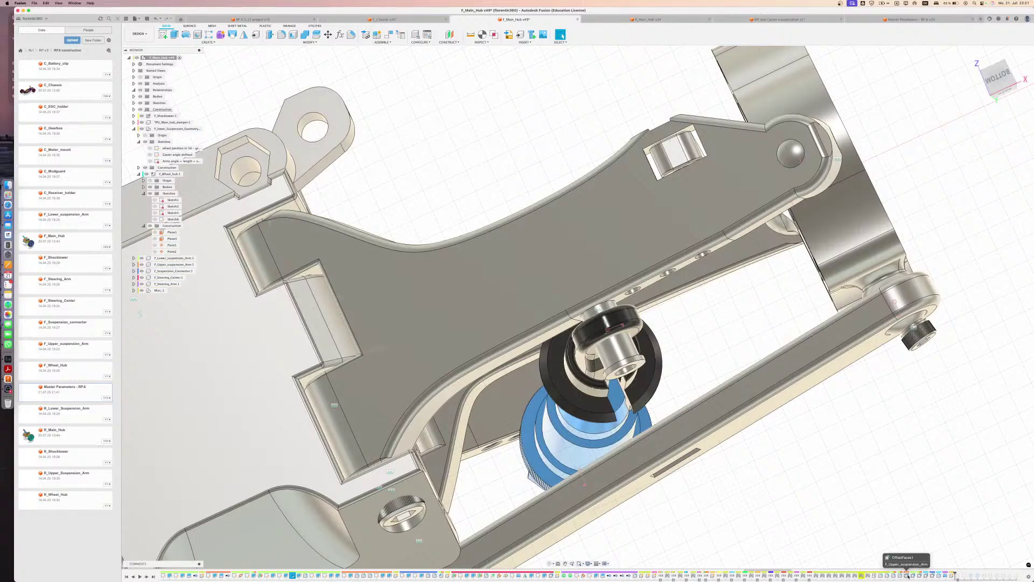
# Open the flagged ball joint of the steering linkage and accept its alignment settings
pyautogui.hscroll(10, 956, 575)
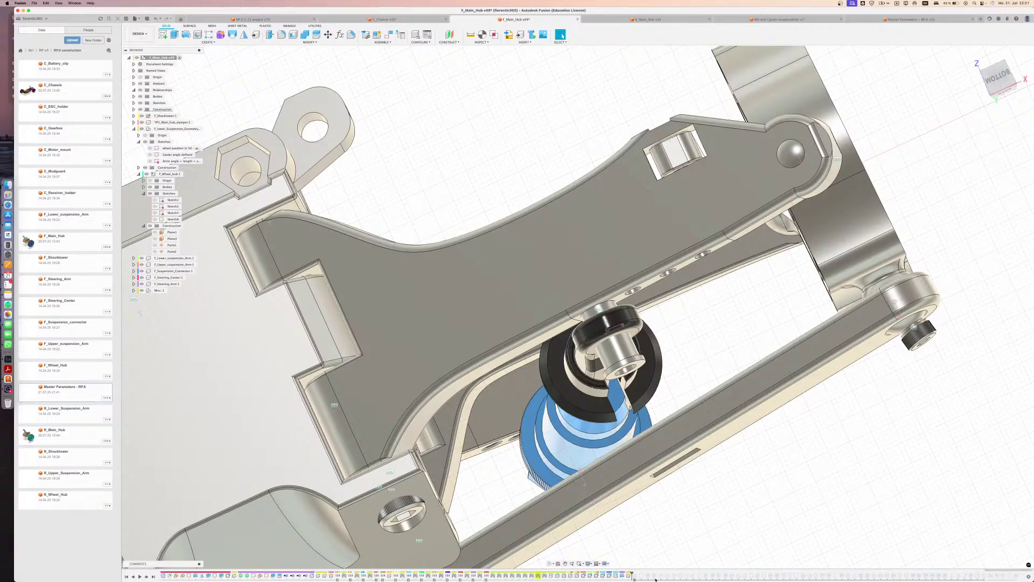
pyautogui.doubleClick(538, 576)
pyautogui.keyDown('shift'); pyautogui.moveTo(624, 495); pyautogui.dragTo(613, 499, button='middle'); pyautogui.keyUp('shift')
pyautogui.moveTo(730, 454); pyautogui.dragTo(902, 265, button='middle')
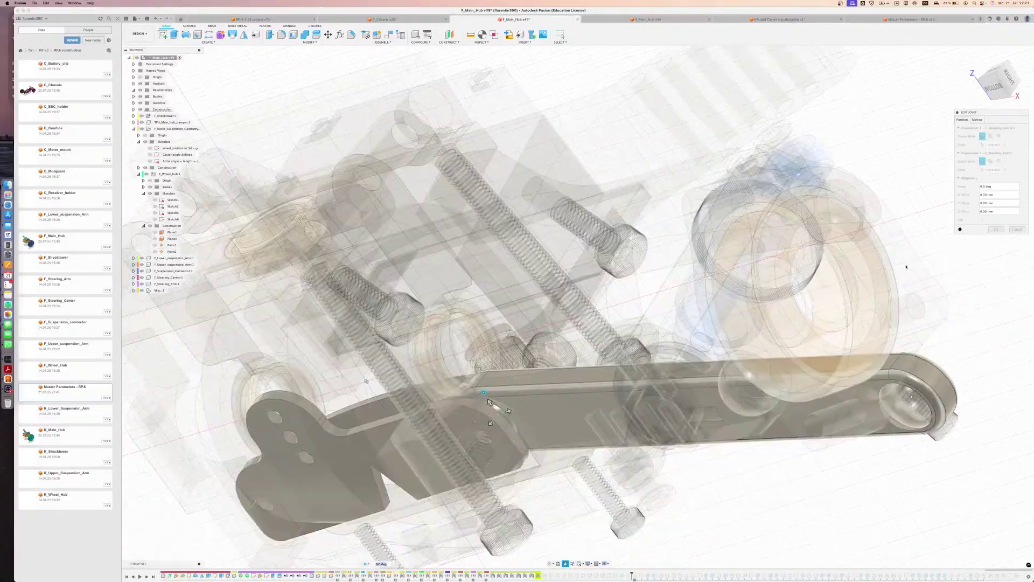
pyautogui.click(1000, 230)
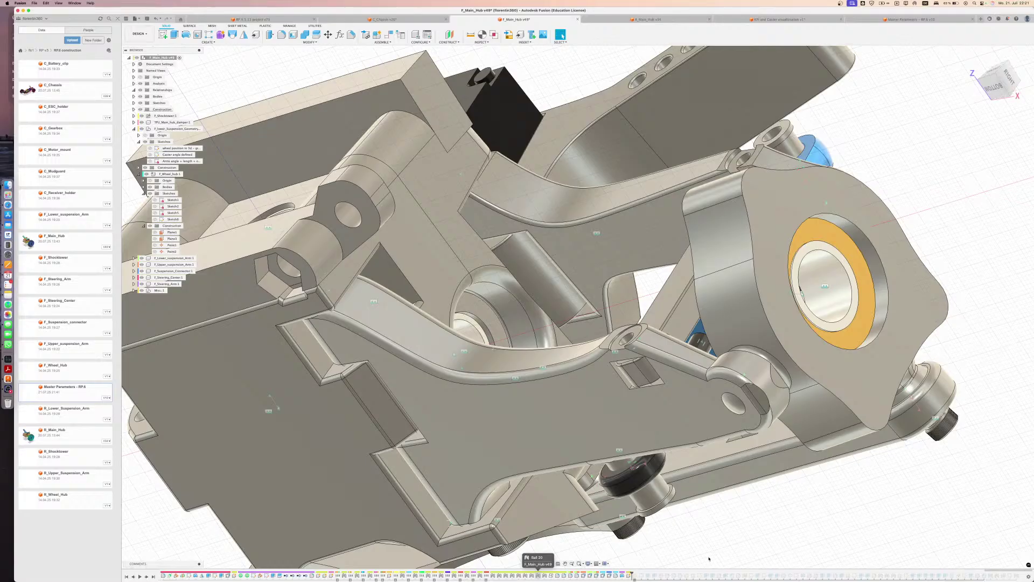
# Roll the history forward past the wheel features to the end and view the assembly from the back
pyautogui.moveTo(633, 575); pyautogui.dragTo(754, 575)
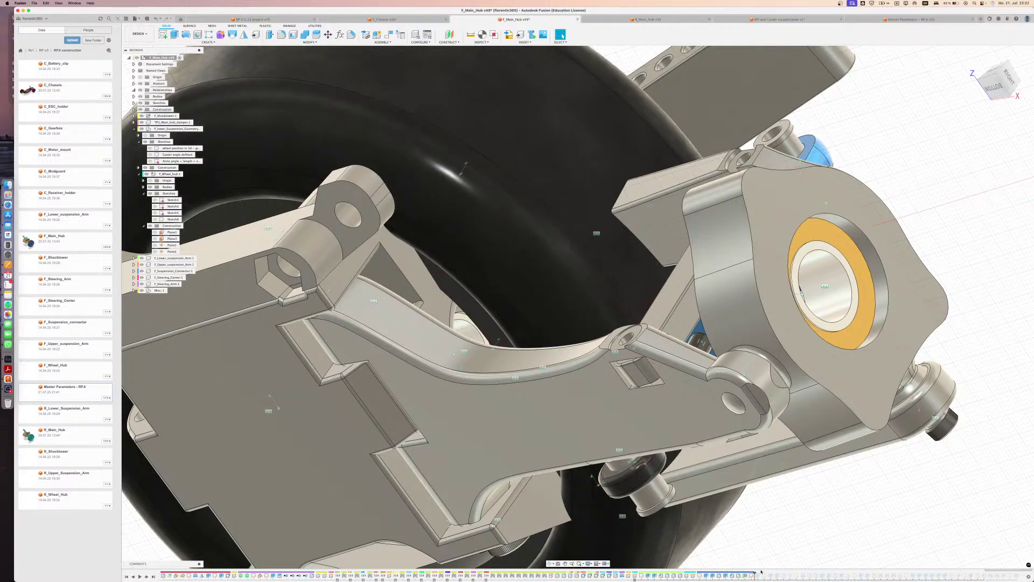
pyautogui.moveTo(757, 573); pyautogui.dragTo(1020, 573)
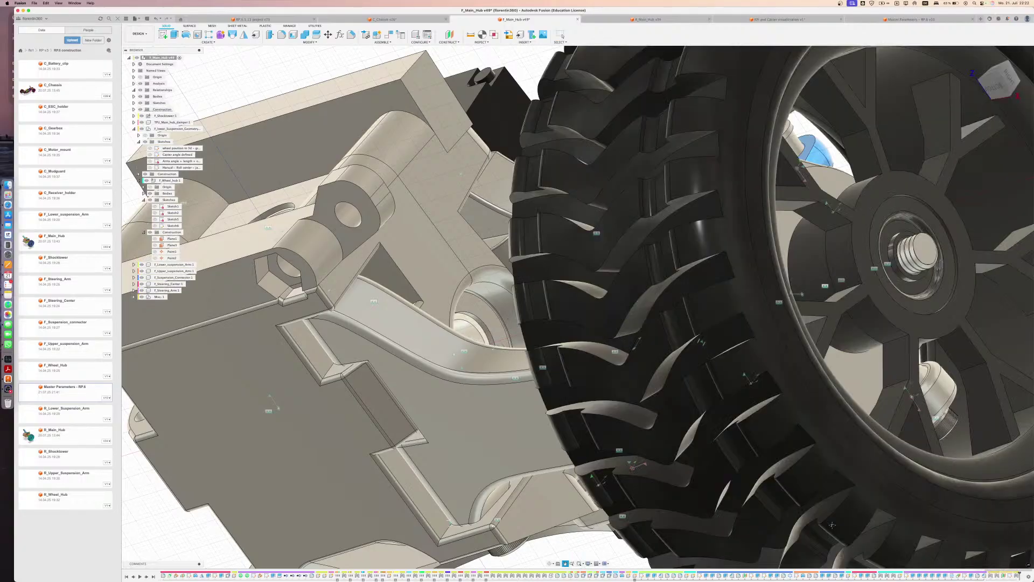
pyautogui.scroll(-10, 690, 448)
pyautogui.keyDown('shift'); pyautogui.moveTo(689, 448); pyautogui.dragTo(569, 404, button='middle'); pyautogui.keyUp('shift')
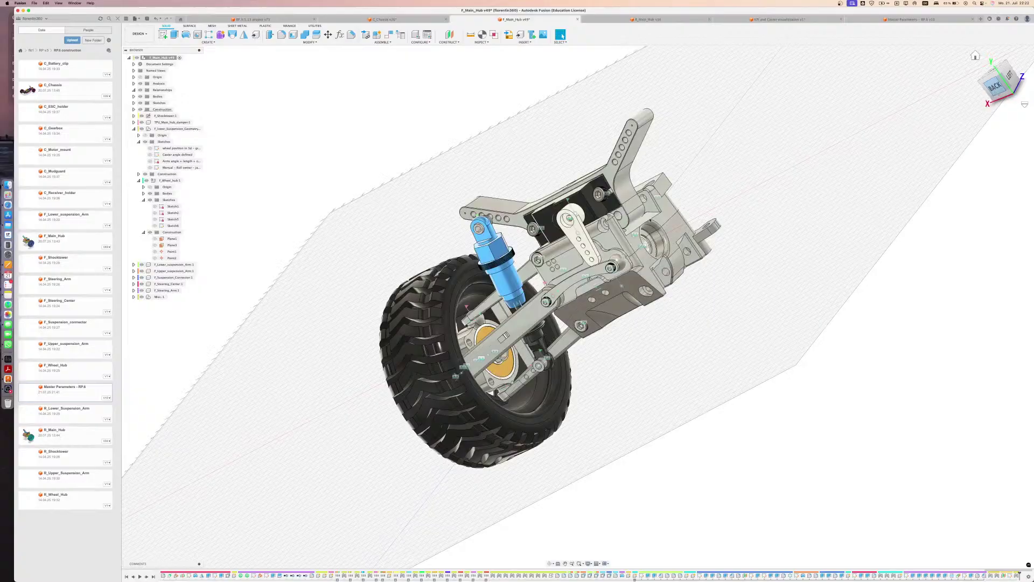
pyautogui.click(995, 87)
pyautogui.scroll(5, 506, 259)
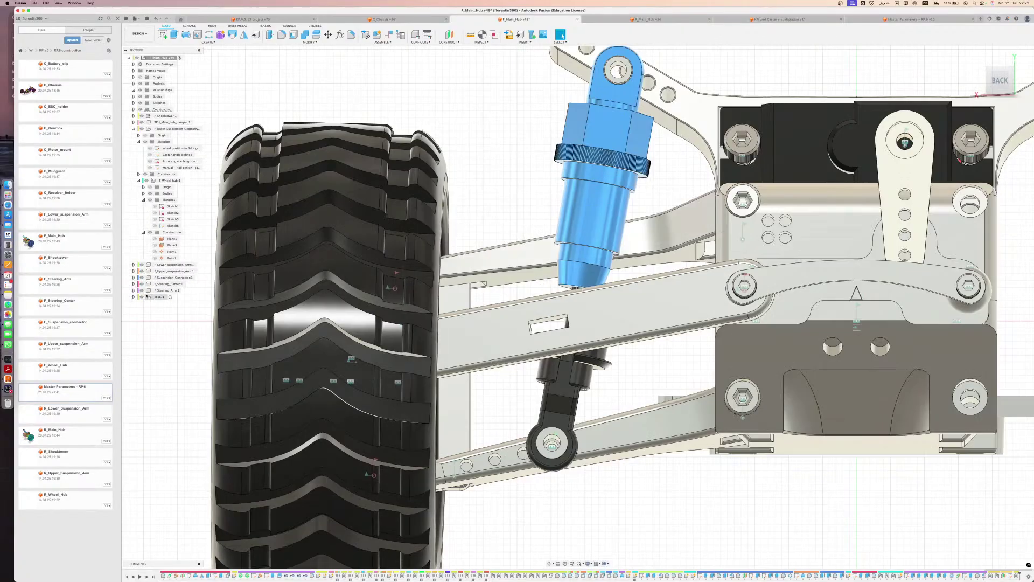
# Hide the Misc component and move the wheel hub downward to examine the suspension arms' travel
pyautogui.click(141, 296)
pyautogui.moveTo(380, 311); pyautogui.dragTo(422, 473)
pyautogui.scroll(-8, 438, 532)
pyautogui.moveTo(464, 499); pyautogui.dragTo(431, 535)
pyautogui.scroll(3, 432, 465)
pyautogui.scroll(1, 455, 419)
pyautogui.scroll(1, 458, 403)
pyautogui.scroll(3, 425, 536)
pyautogui.scroll(-2, 426, 536)
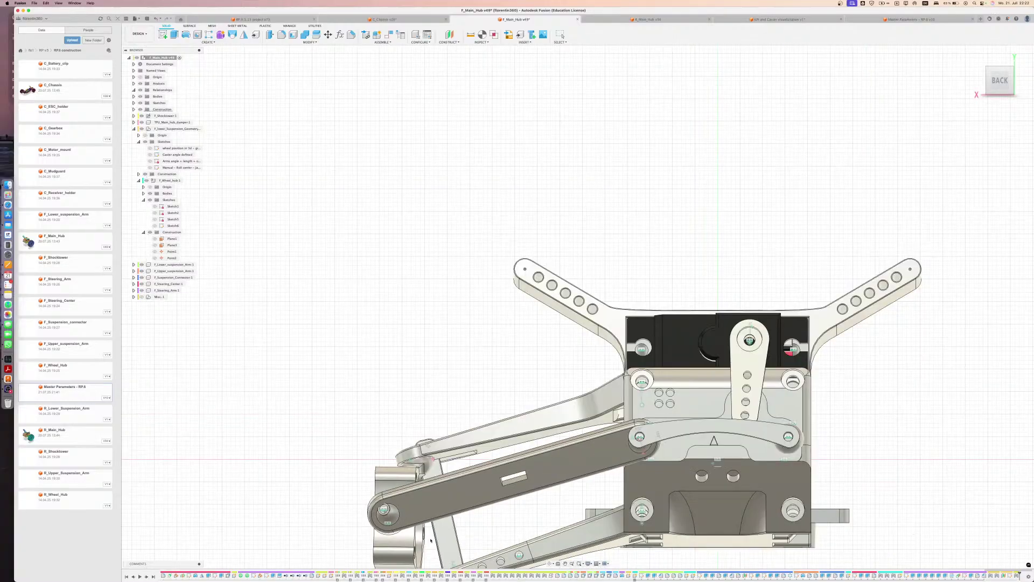
# Move the suspension and steering linkage through their travel to check them, and show the Misc component again
pyautogui.moveTo(461, 414); pyautogui.dragTo(432, 438)
pyautogui.scroll(-2, 460, 414)
pyautogui.scroll(3, 443, 510)
pyautogui.scroll(-3, 479, 313)
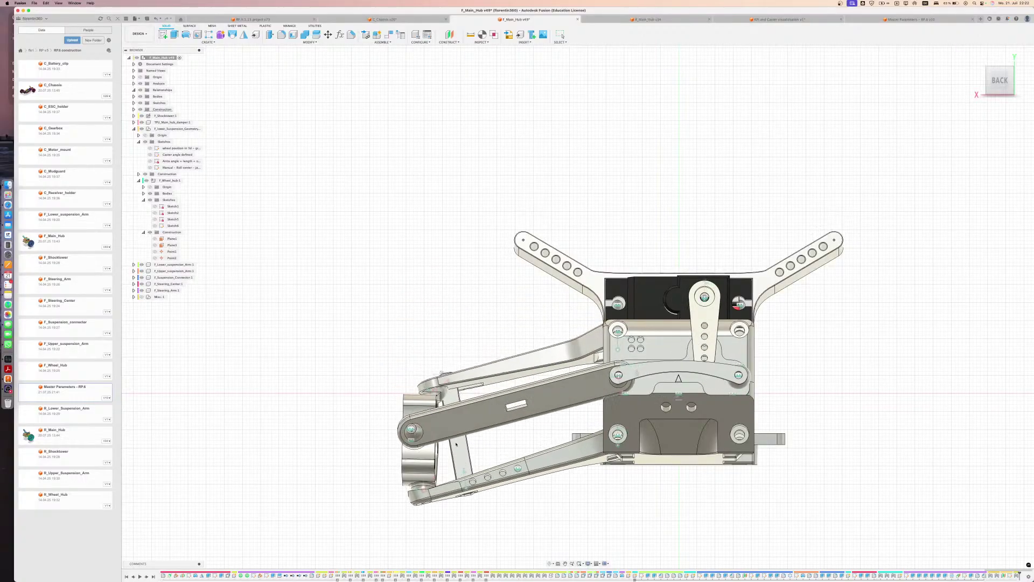
pyautogui.moveTo(495, 447); pyautogui.dragTo(437, 452)
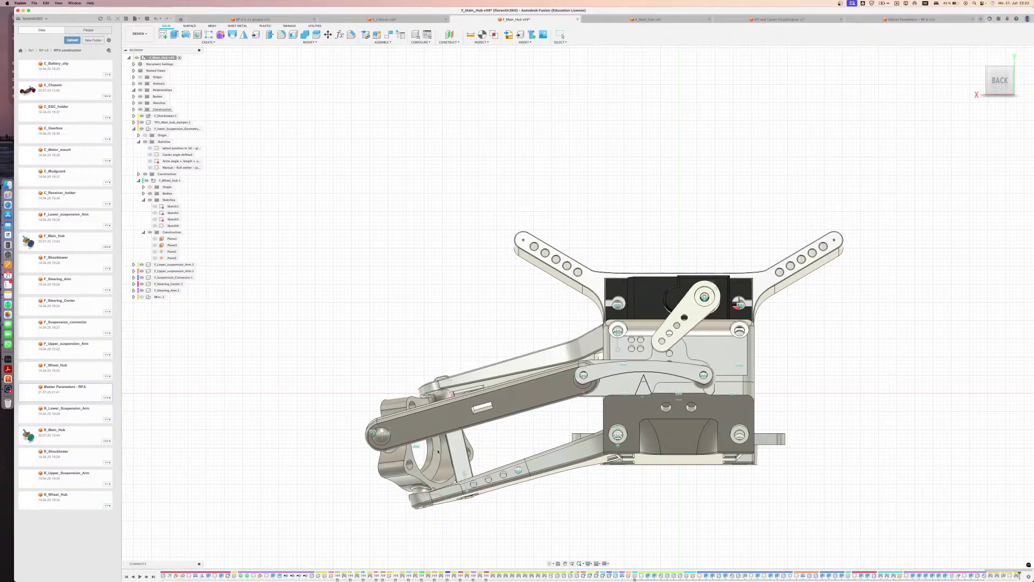
pyautogui.moveTo(455, 434); pyautogui.dragTo(421, 400)
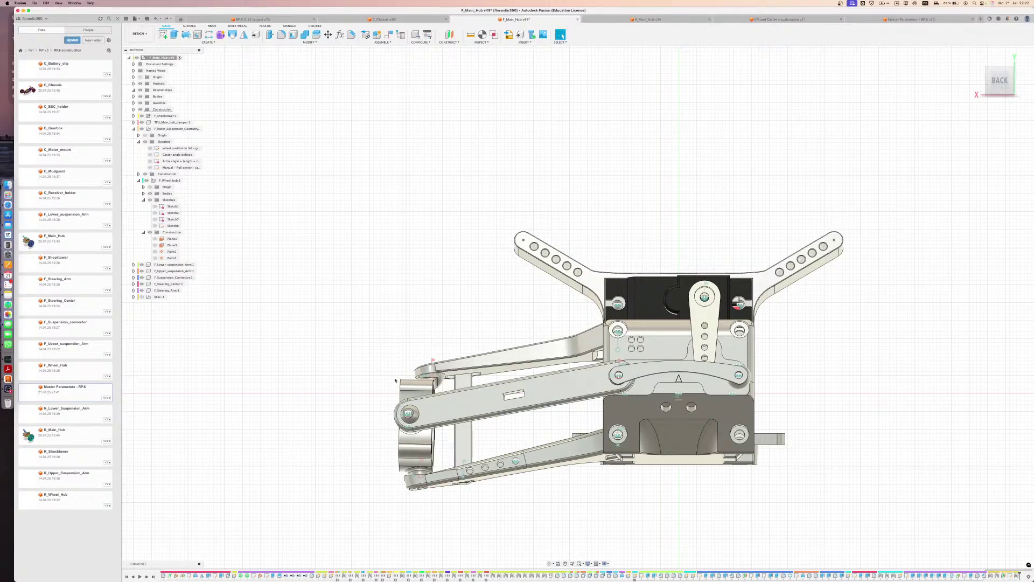
pyautogui.click(143, 296)
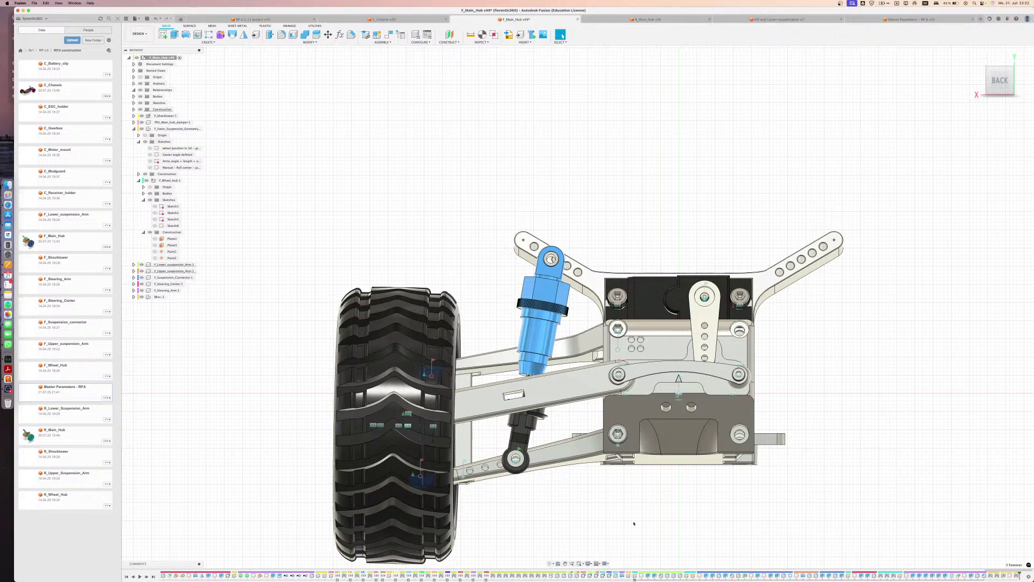
# Edit the clearance offsets of the ball joint faces at the outer ends of the suspension arms
pyautogui.doubleClick(599, 576)
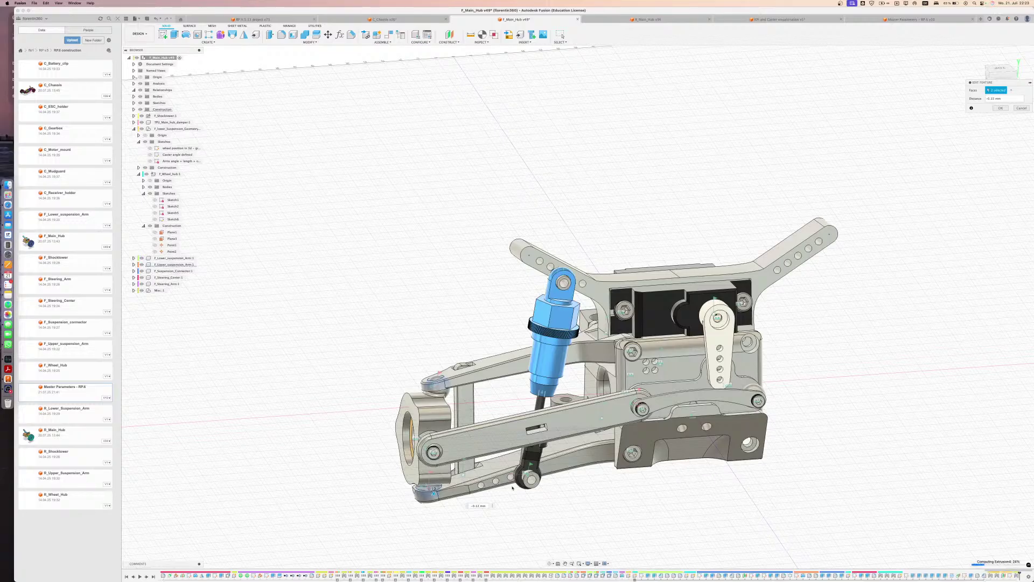
pyautogui.press('Return')
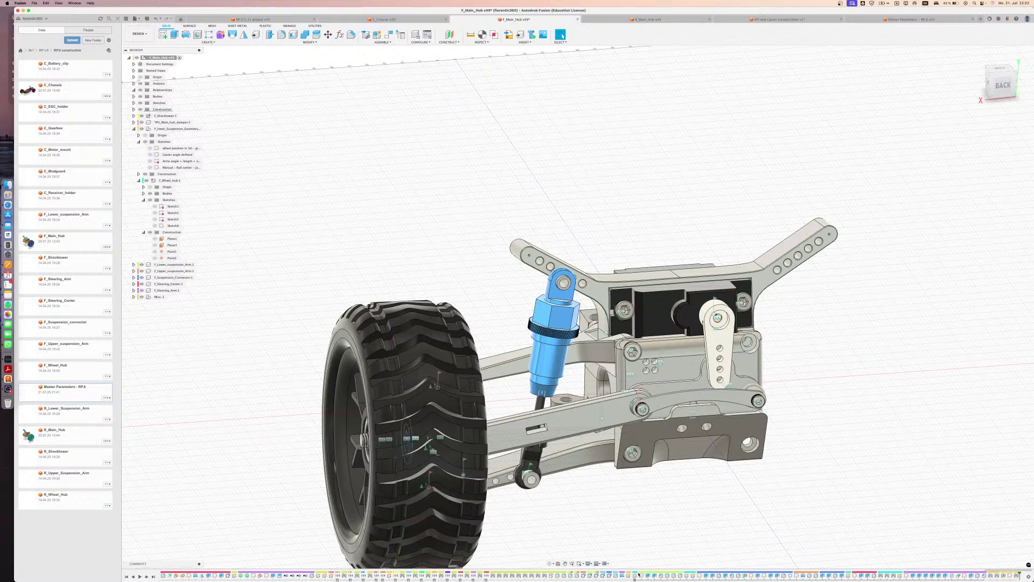
pyautogui.doubleClick(593, 574)
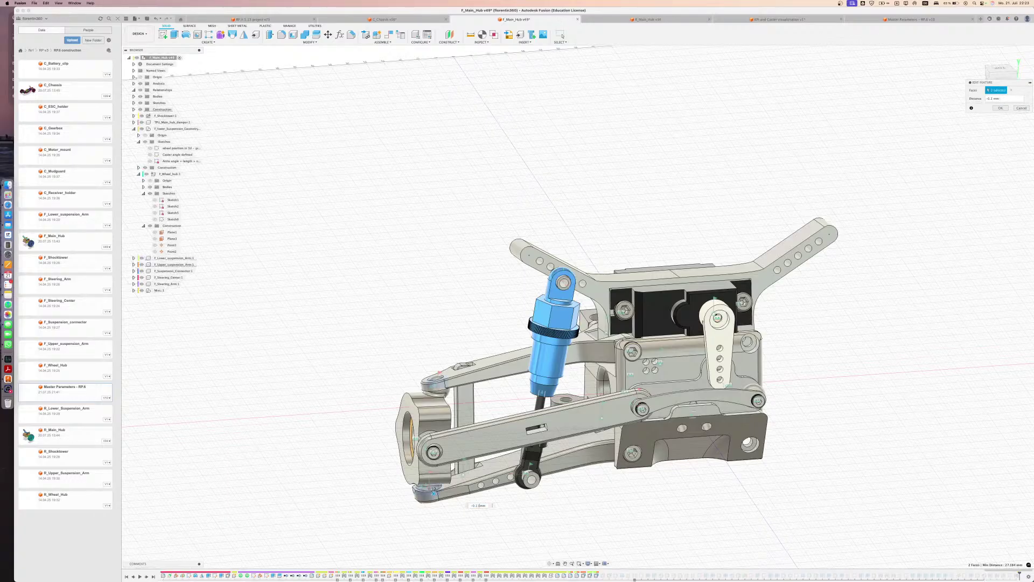
pyautogui.write('0')
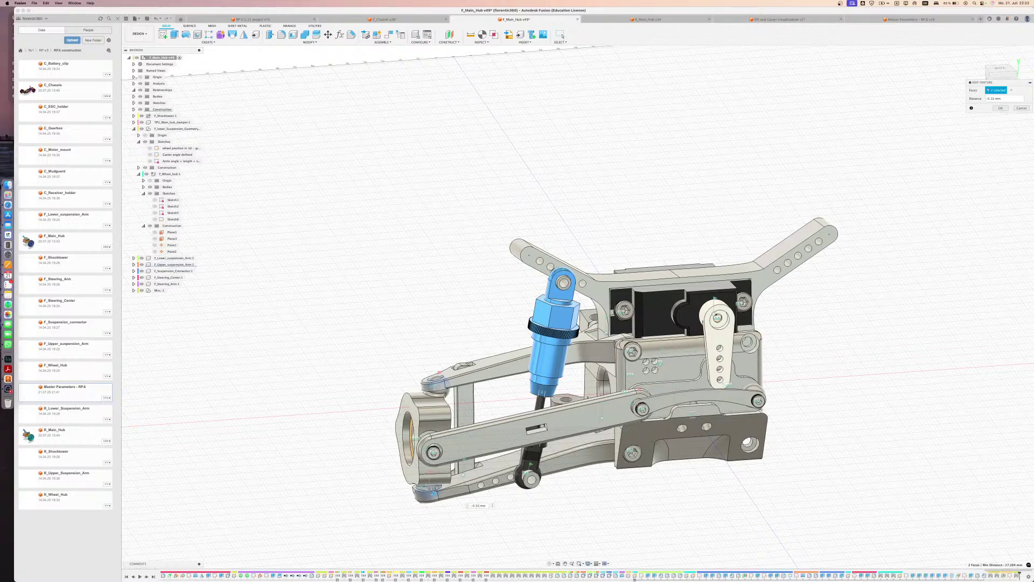
pyautogui.press('Return')
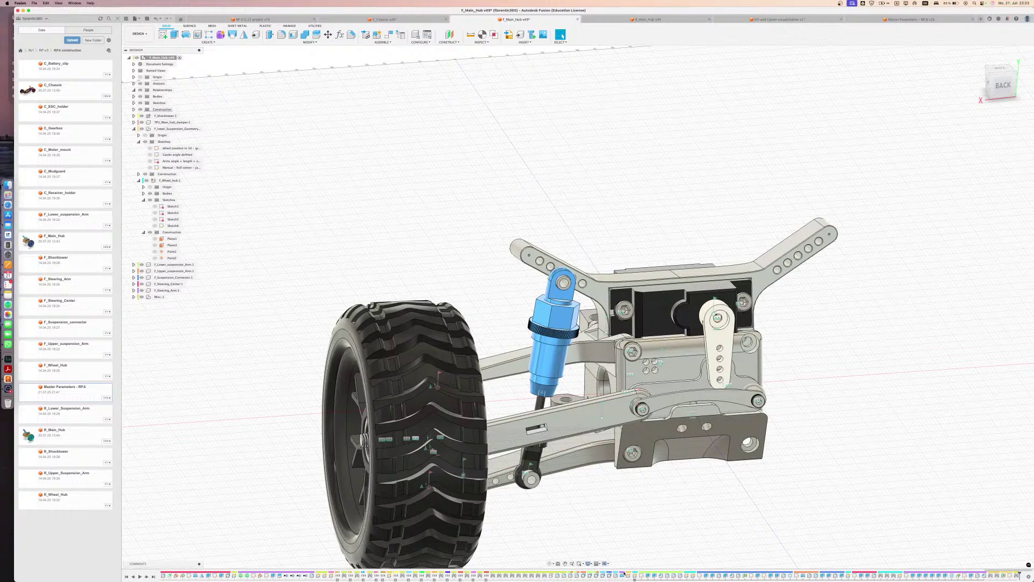
# Edit the clearance offset of the four upper suspension arm faces at its chassis pivot
pyautogui.doubleClick(582, 575)
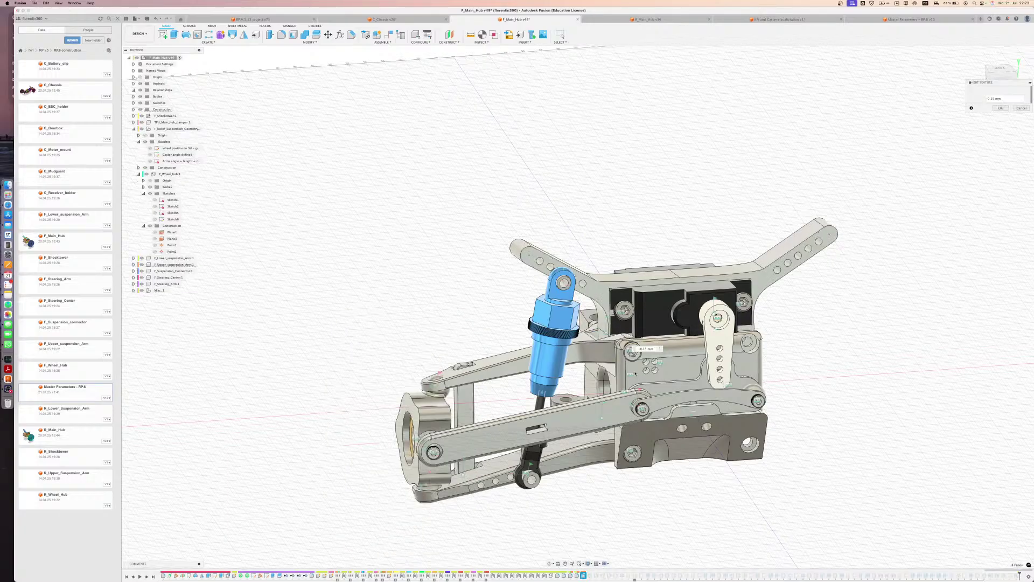
pyautogui.scroll(3, 634, 372)
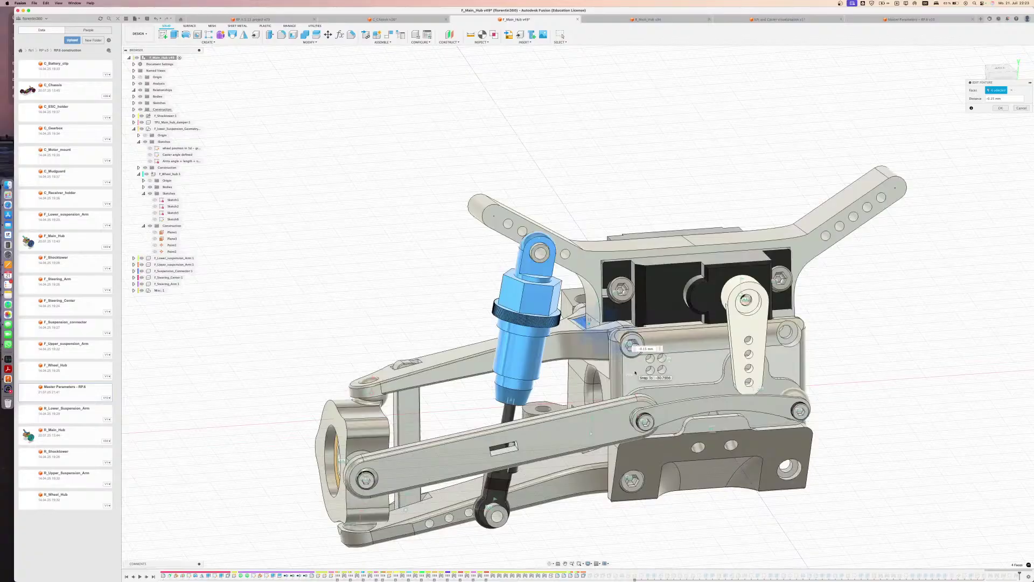
pyautogui.keyDown('shift'); pyautogui.moveTo(634, 372); pyautogui.dragTo(609, 329, button='middle'); pyautogui.keyUp('shift')
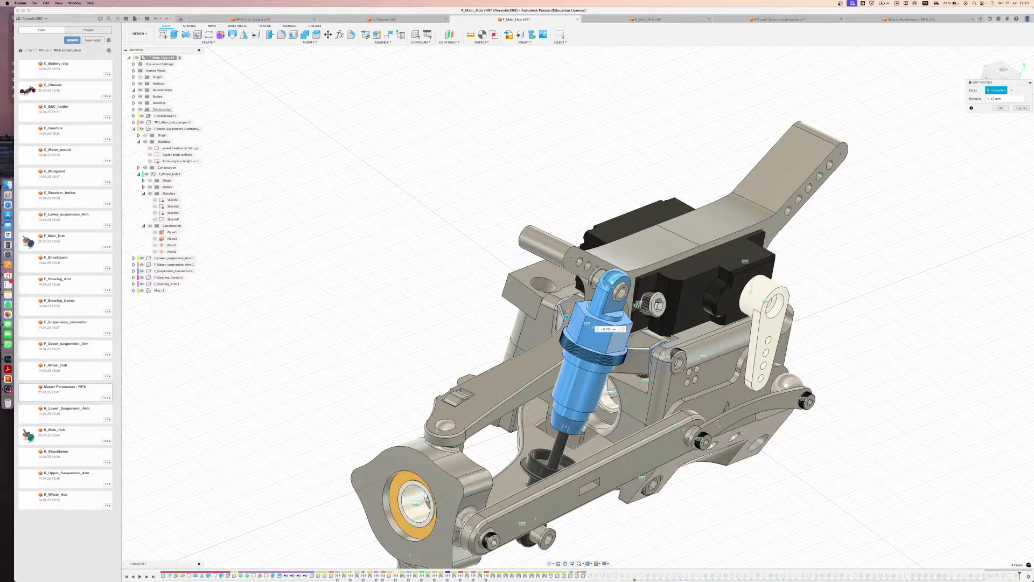
pyautogui.press('Return')
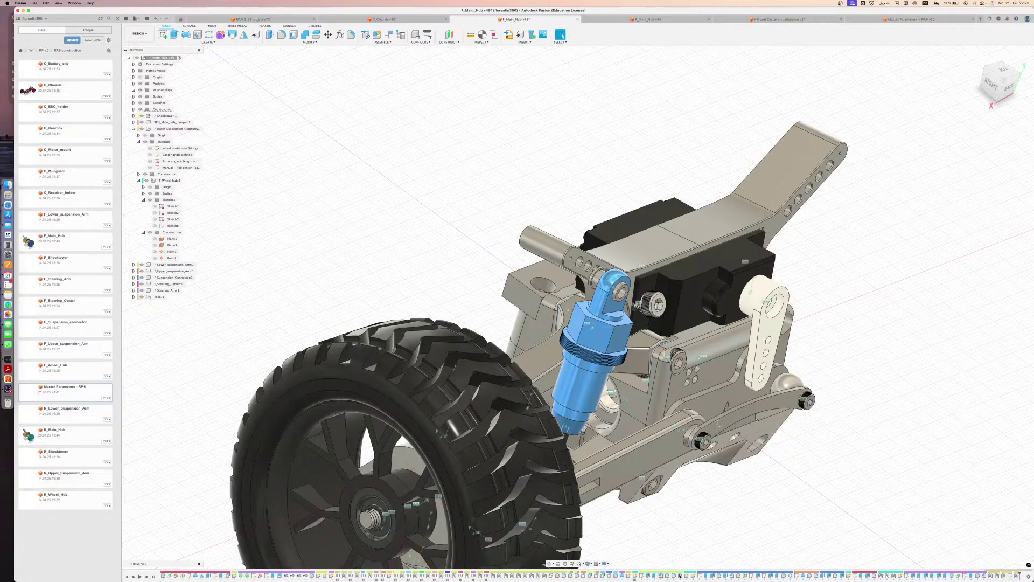
# Edit the clearance offset of the four lower suspension arm faces at its chassis pivot
pyautogui.click(597, 575)
pyautogui.doubleClick(590, 575)
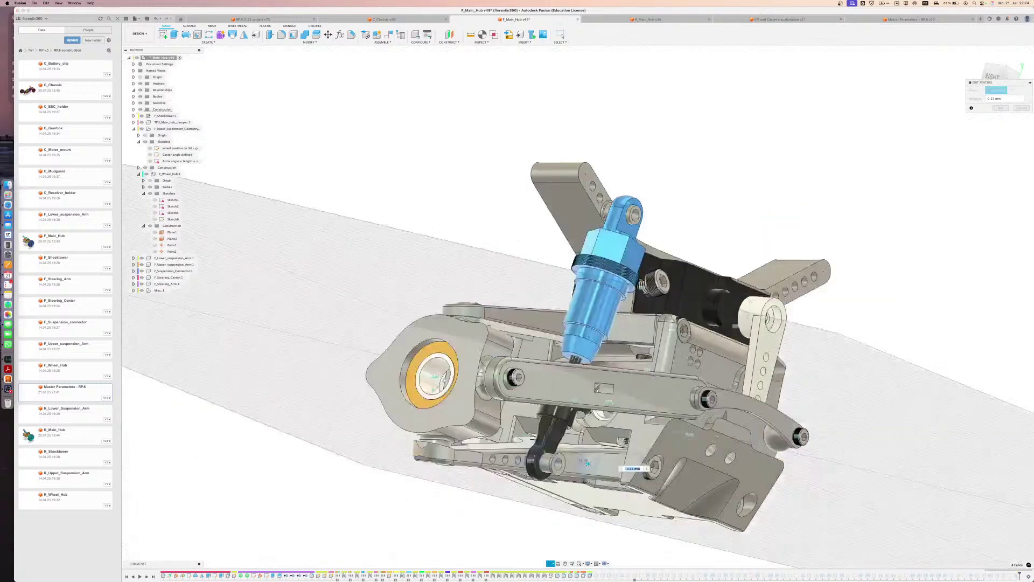
pyautogui.keyDown('shift'); pyautogui.moveTo(560, 474); pyautogui.dragTo(633, 377, button='middle'); pyautogui.keyUp('shift')
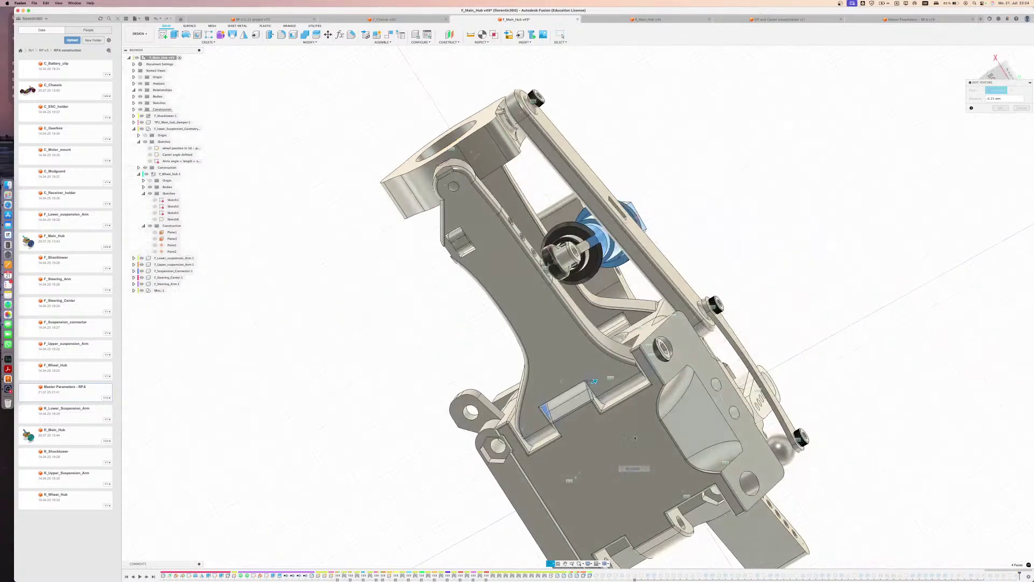
pyautogui.click(637, 397)
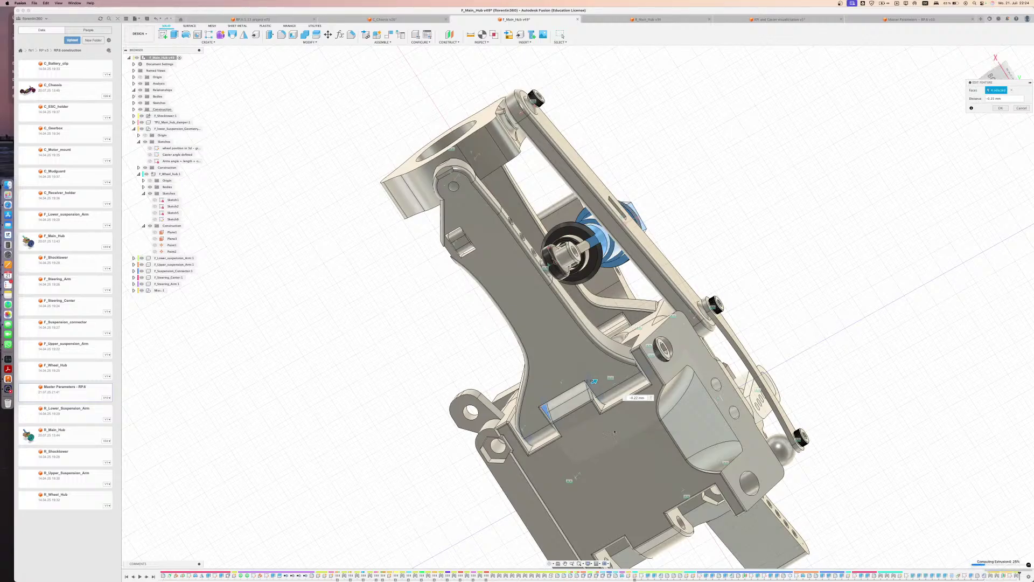
# Check the clearance offsets of the suspension connector's four faces and of the four-face offset feature just before it
pyautogui.doubleClick(608, 574)
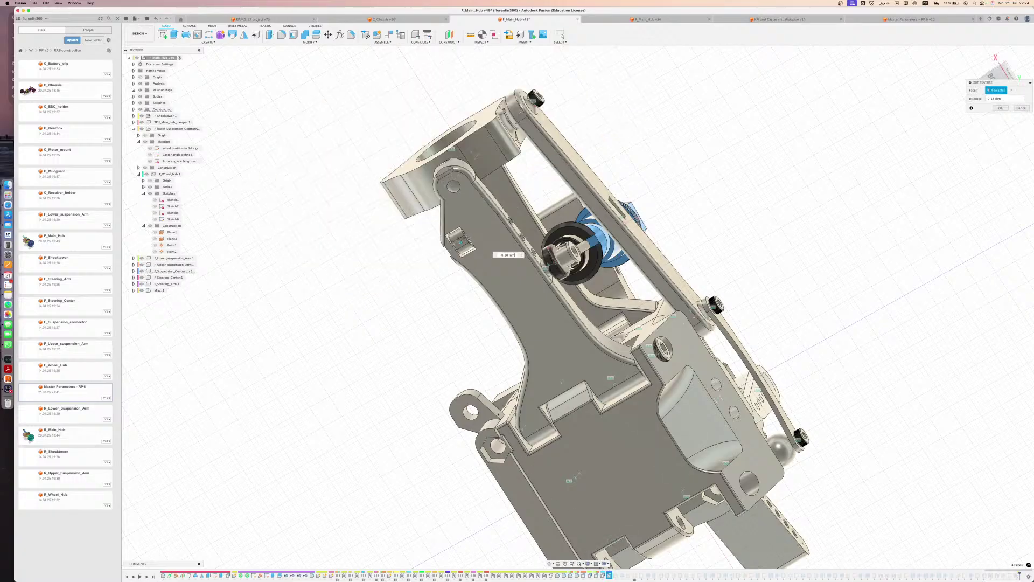
pyautogui.keyDown('shift'); pyautogui.moveTo(499, 414); pyautogui.dragTo(481, 416, button='middle'); pyautogui.keyUp('shift')
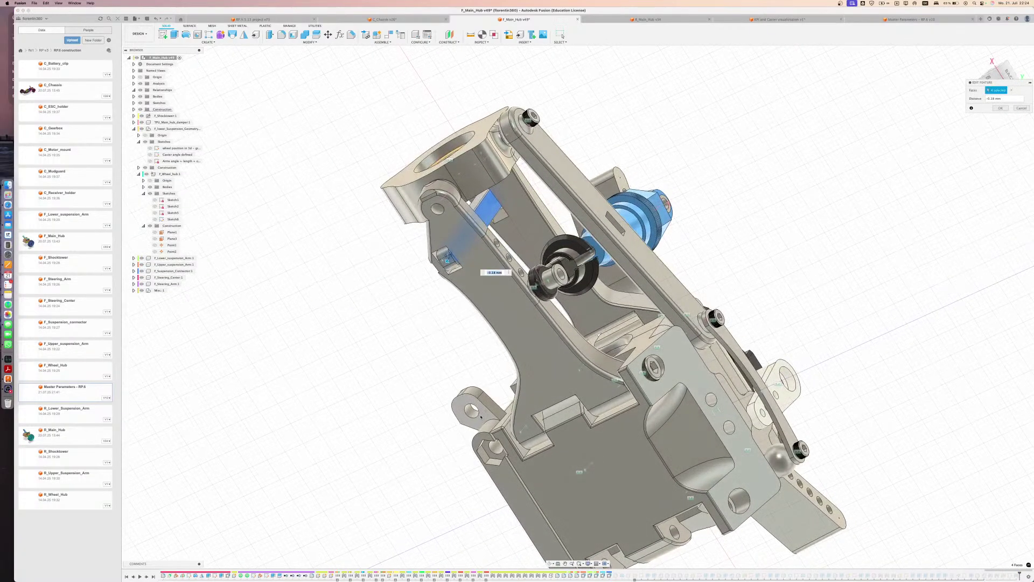
pyautogui.press('Return')
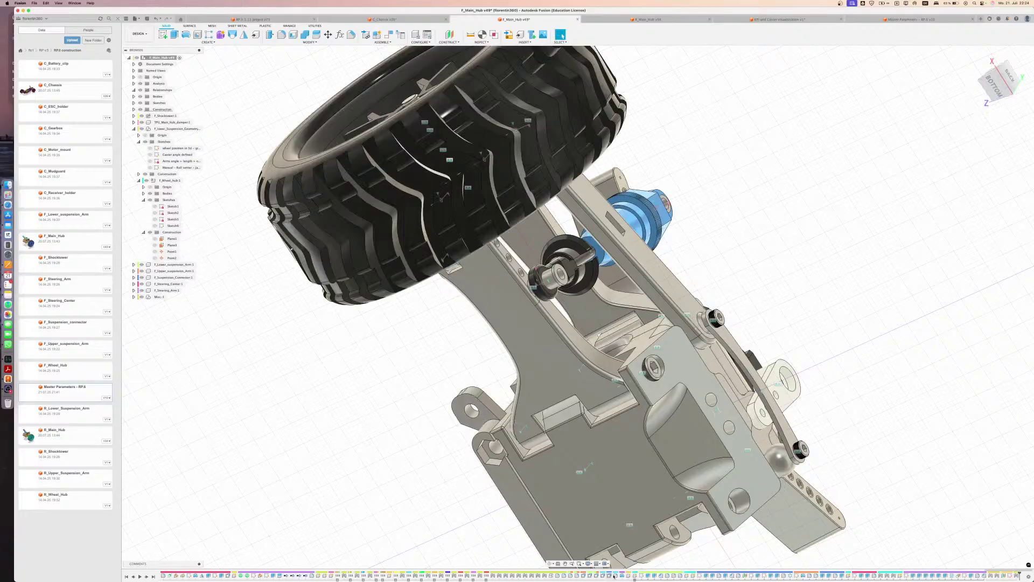
pyautogui.doubleClick(602, 576)
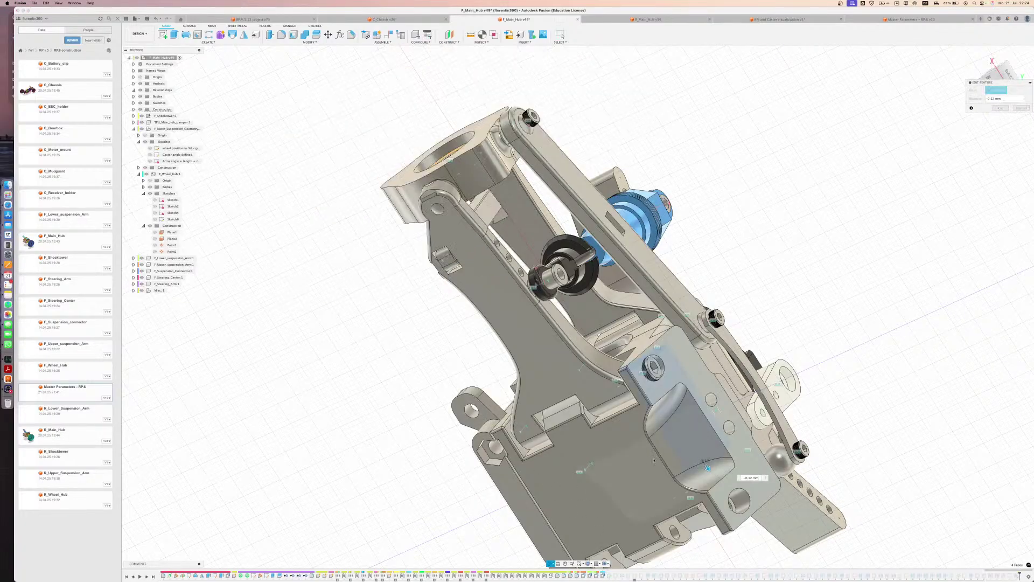
pyautogui.keyDown('shift'); pyautogui.moveTo(695, 431); pyautogui.dragTo(682, 514, button='middle'); pyautogui.keyUp('shift')
pyautogui.keyDown('shift'); pyautogui.moveTo(709, 464); pyautogui.dragTo(618, 490, button='middle'); pyautogui.keyUp('shift')
pyautogui.press('Return')
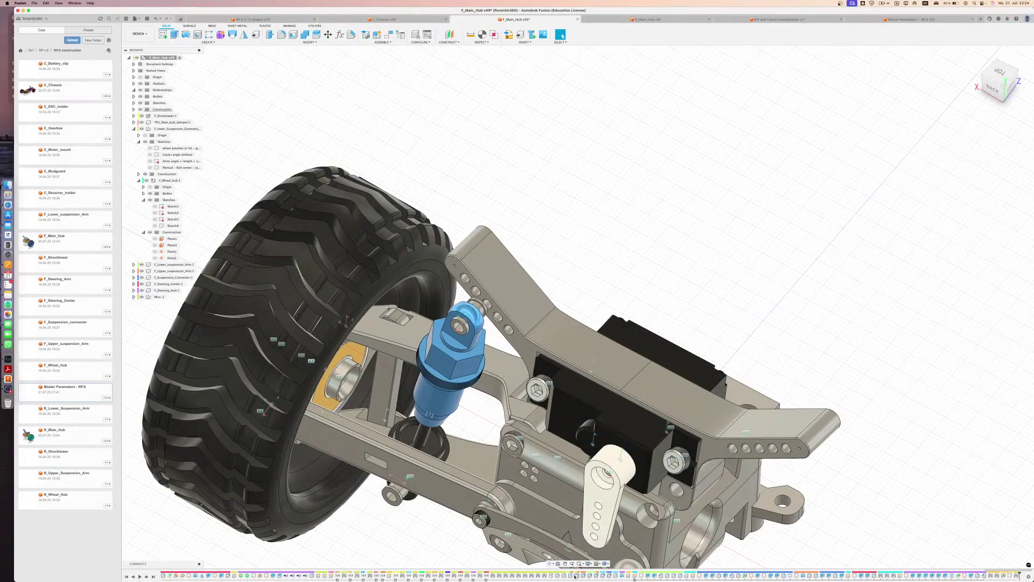
# Look through the neighbouring offset features of the lower suspension arm and the suspension connector, and inspect the whole front assembly
pyautogui.doubleClick(583, 575)
pyautogui.press('Return')
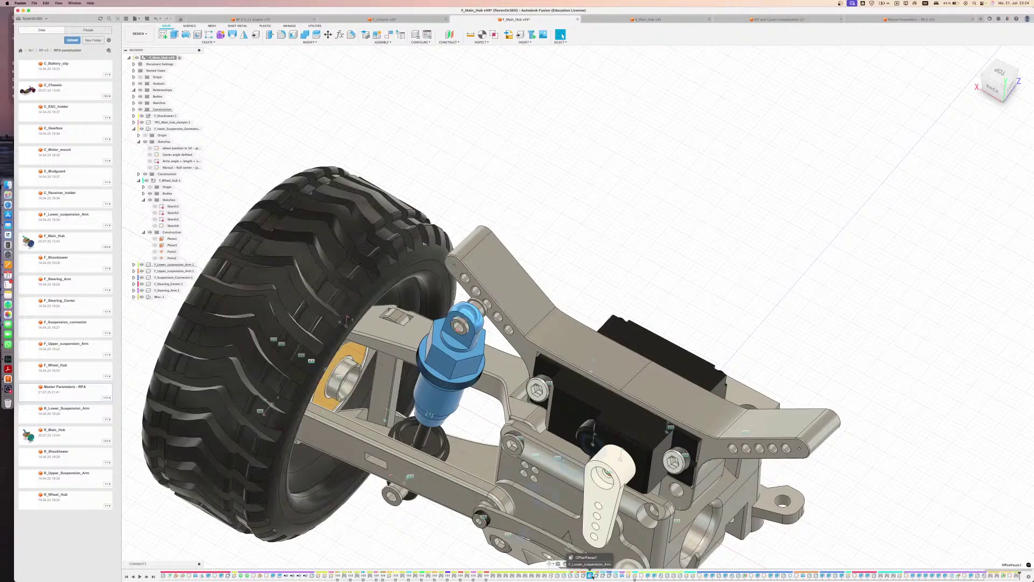
pyautogui.keyDown('shift'); pyautogui.click(596, 575); pyautogui.keyUp('shift')
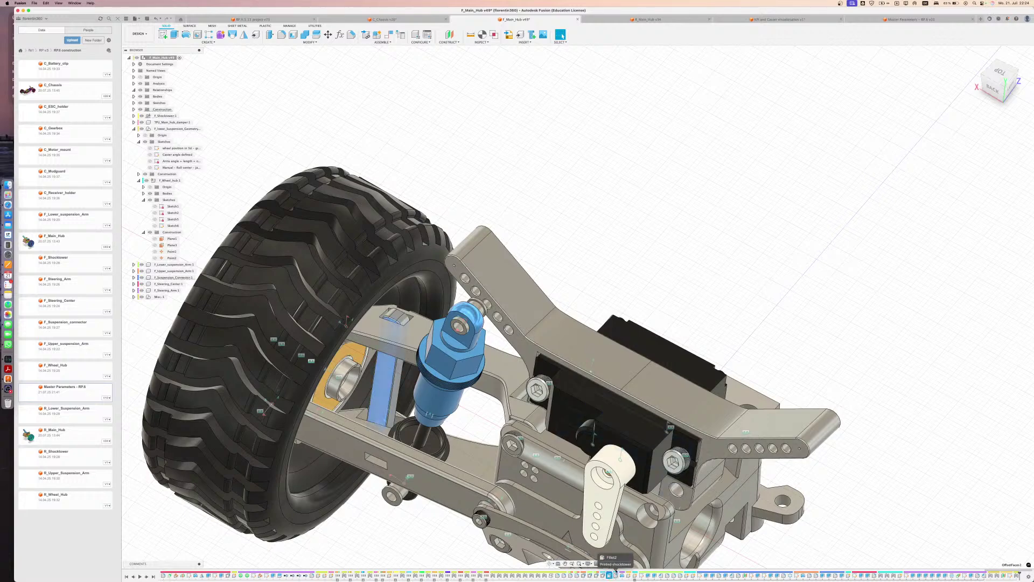
pyautogui.click(616, 576)
pyautogui.moveTo(575, 516); pyautogui.dragTo(610, 444, button='middle')
pyautogui.click(731, 535)
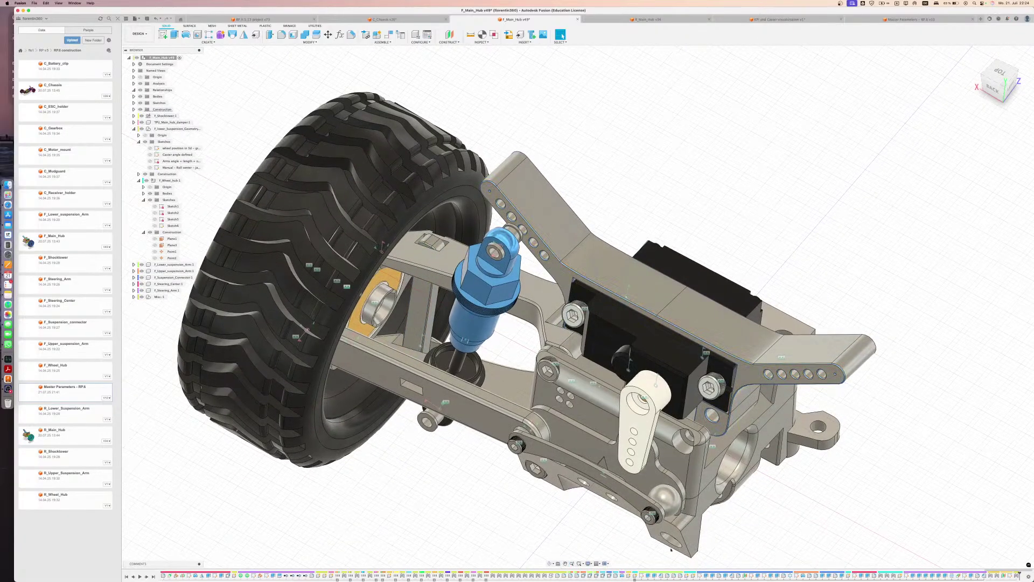
pyautogui.scroll(-3, 754, 506)
pyautogui.keyDown('shift'); pyautogui.moveTo(754, 506); pyautogui.dragTo(760, 464, button='middle'); pyautogui.keyUp('shift')
pyautogui.keyDown('shift'); pyautogui.moveTo(617, 507); pyautogui.dragTo(638, 412, button='middle'); pyautogui.keyUp('shift')
pyautogui.keyDown('shift'); pyautogui.moveTo(575, 471); pyautogui.dragTo(556, 470, button='middle'); pyautogui.keyUp('shift')
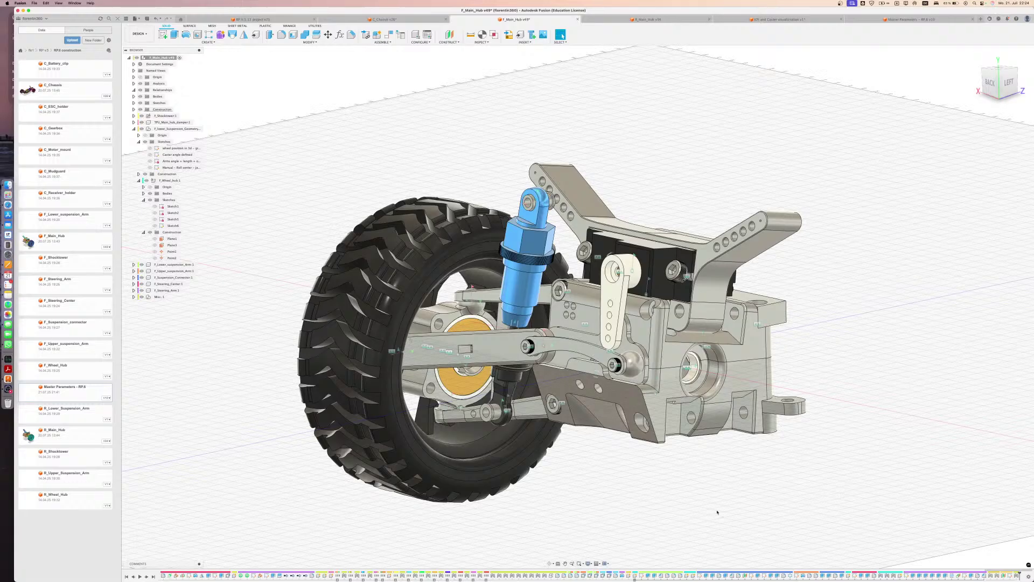
pyautogui.keyDown('shift'); pyautogui.moveTo(493, 365); pyautogui.dragTo(491, 363, button='middle'); pyautogui.keyUp('shift')
pyautogui.scroll(3, 448, 290)
pyautogui.hotkey('shift', 's')
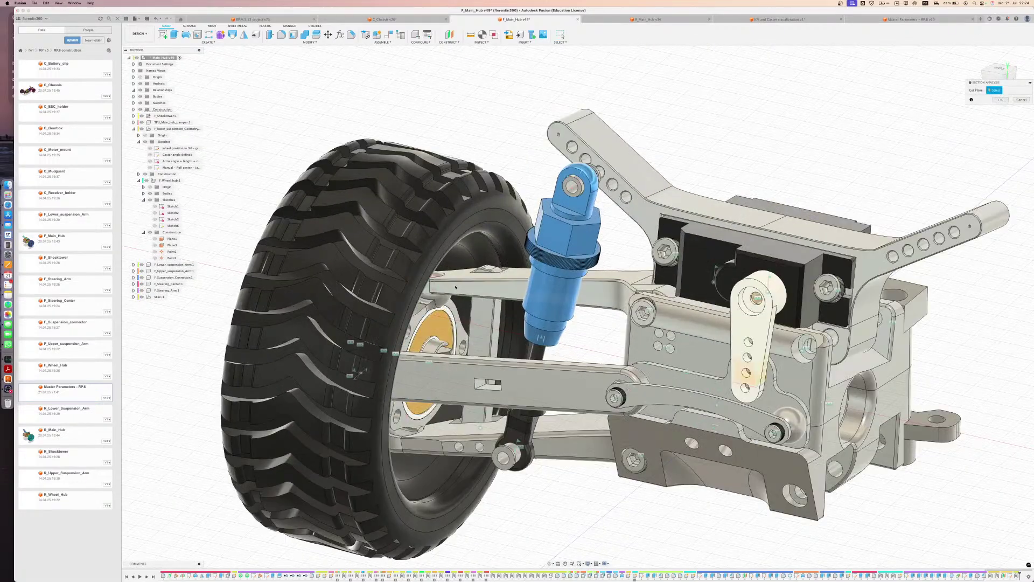
pyautogui.click(455, 287)
pyautogui.press('Escape')
# Create a section analysis from the suspension connector's face with a 4 mm offset, cutting through the wheel hub's ball joints
pyautogui.hotkey('shift', 's')
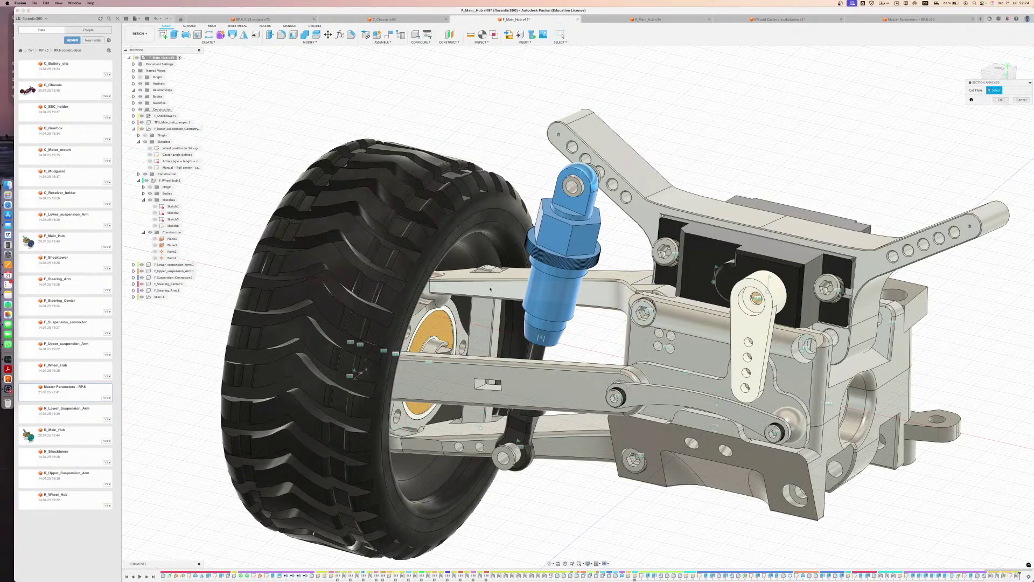
pyautogui.click(483, 319)
pyautogui.moveTo(509, 324); pyautogui.dragTo(502, 327)
pyautogui.scroll(5, 433, 291)
pyautogui.keyDown('shift'); pyautogui.moveTo(434, 291); pyautogui.dragTo(462, 308, button='middle'); pyautogui.keyUp('shift')
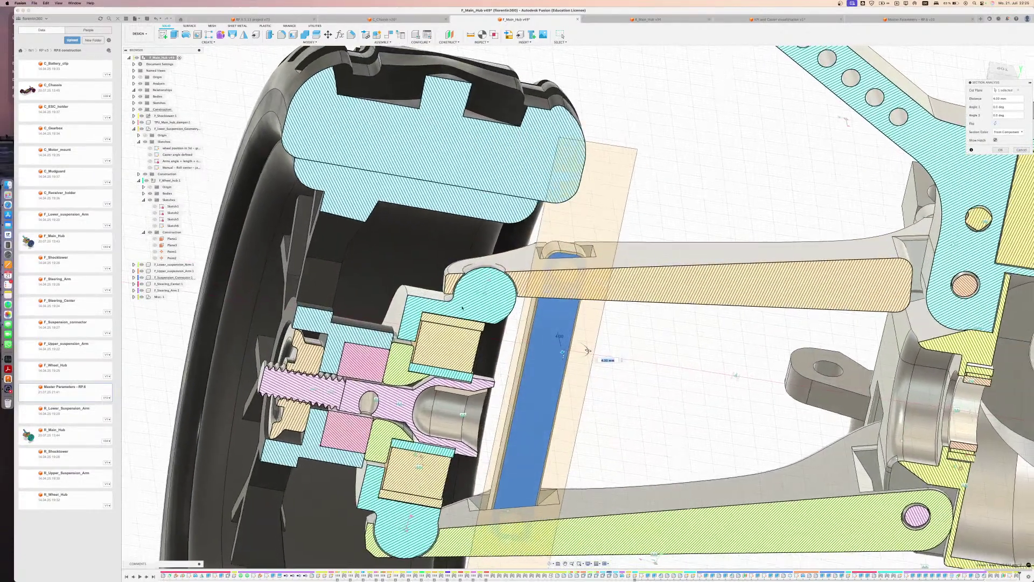
pyautogui.scroll(-8, 517, 312)
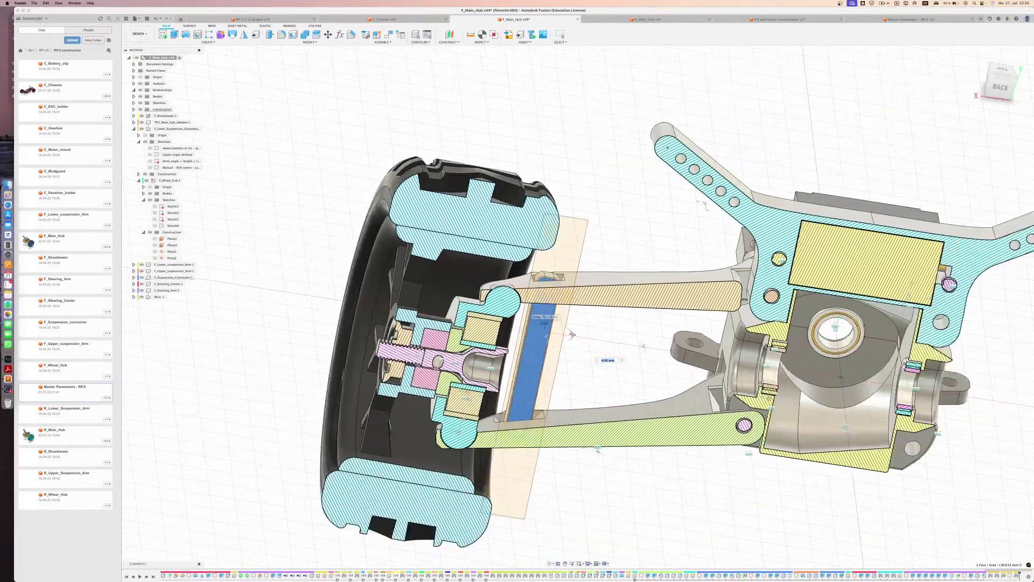
pyautogui.press('Return')
# Raise the wheel in the back view of the section to check the ball joints under compression, and undo the movement
pyautogui.click(1000, 86)
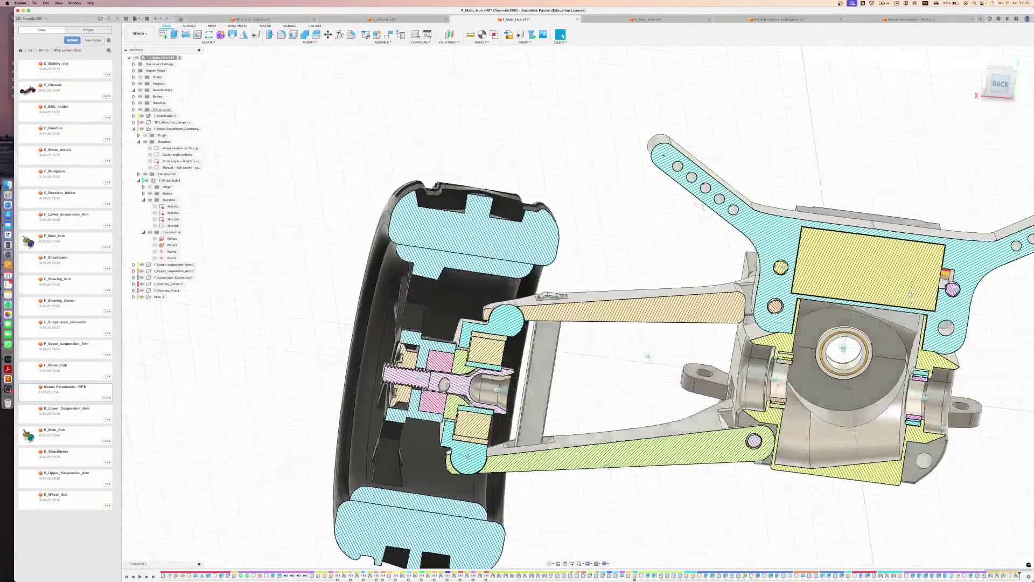
pyautogui.moveTo(548, 311); pyautogui.dragTo(584, 185)
pyautogui.scroll(5, 499, 312)
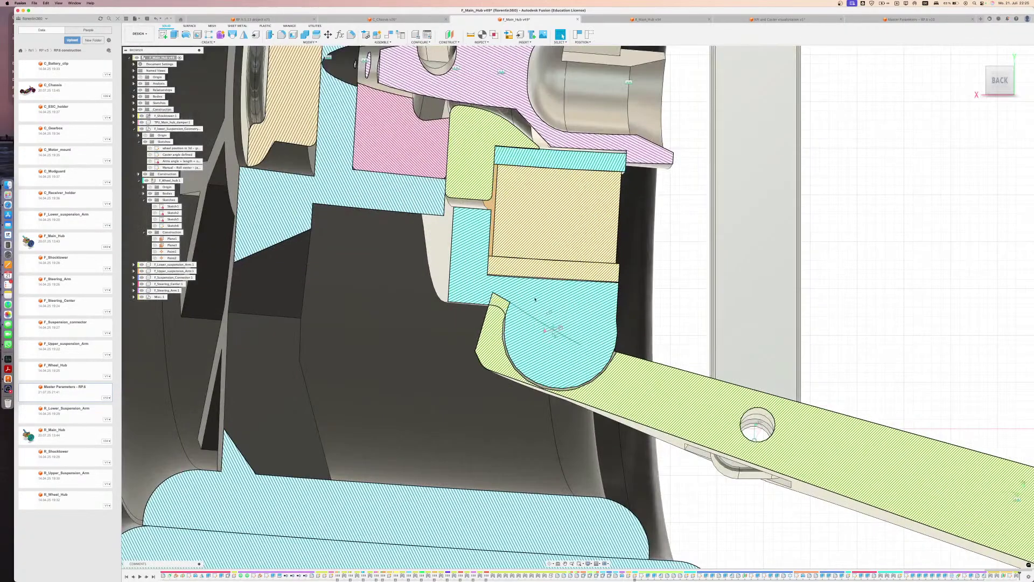
pyautogui.scroll(-3, 516, 299)
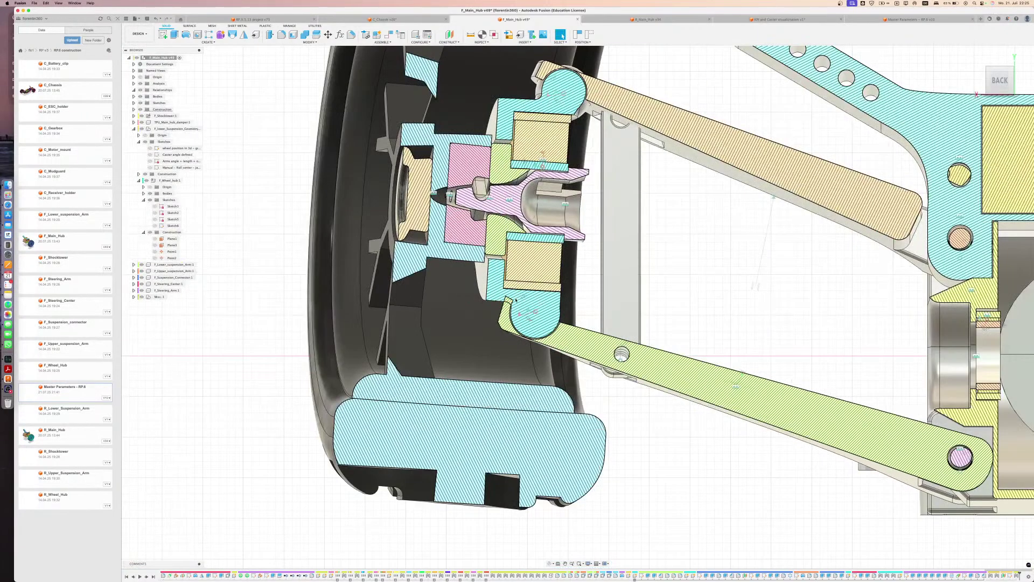
pyautogui.scroll(1, 515, 299)
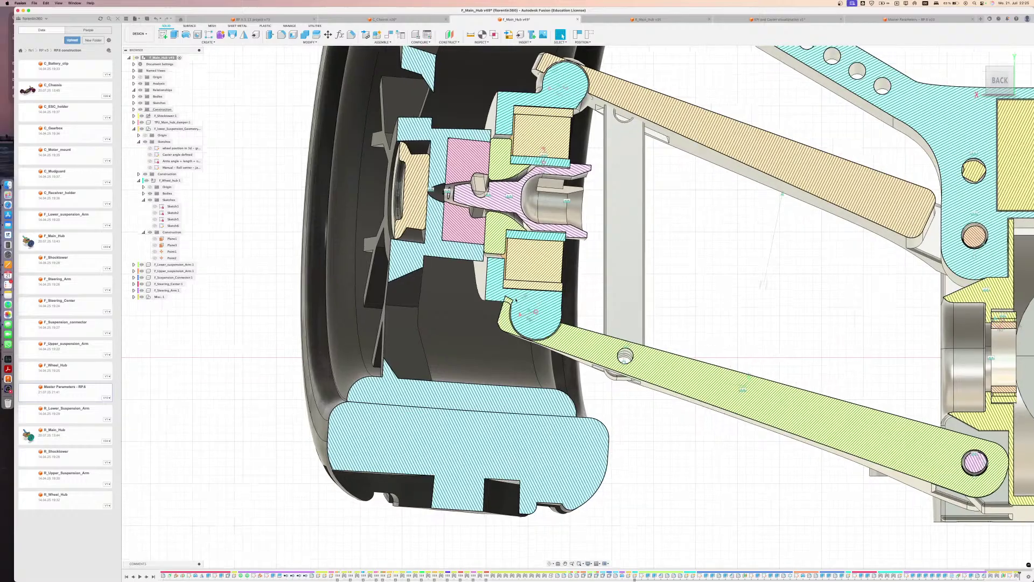
pyautogui.press('super+z')
# Lower the wheel in the section view to check the ball joints under extension, and return it to its starting position
pyautogui.moveTo(495, 427); pyautogui.dragTo(467, 303, button='middle')
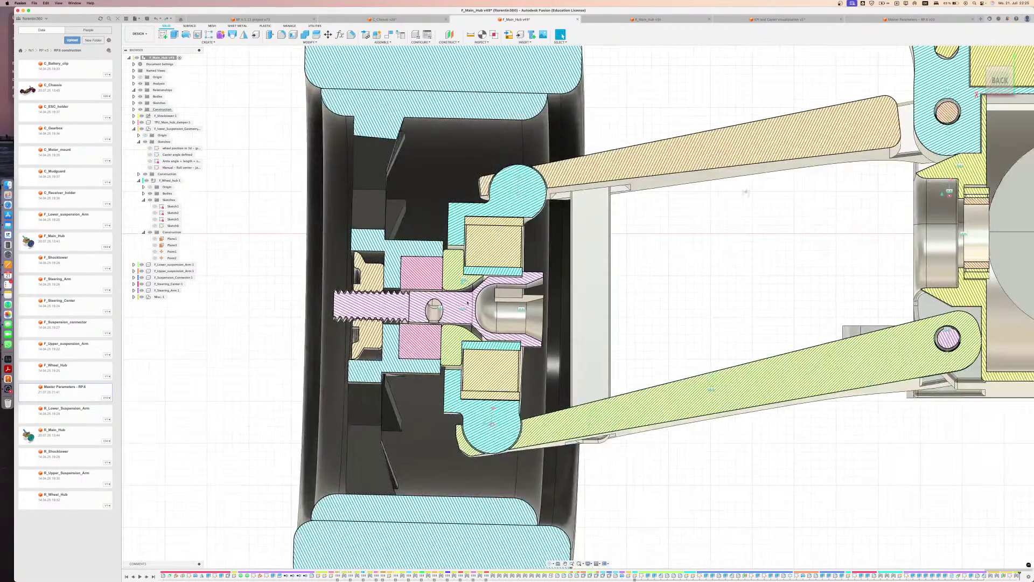
pyautogui.moveTo(465, 261); pyautogui.dragTo(472, 322)
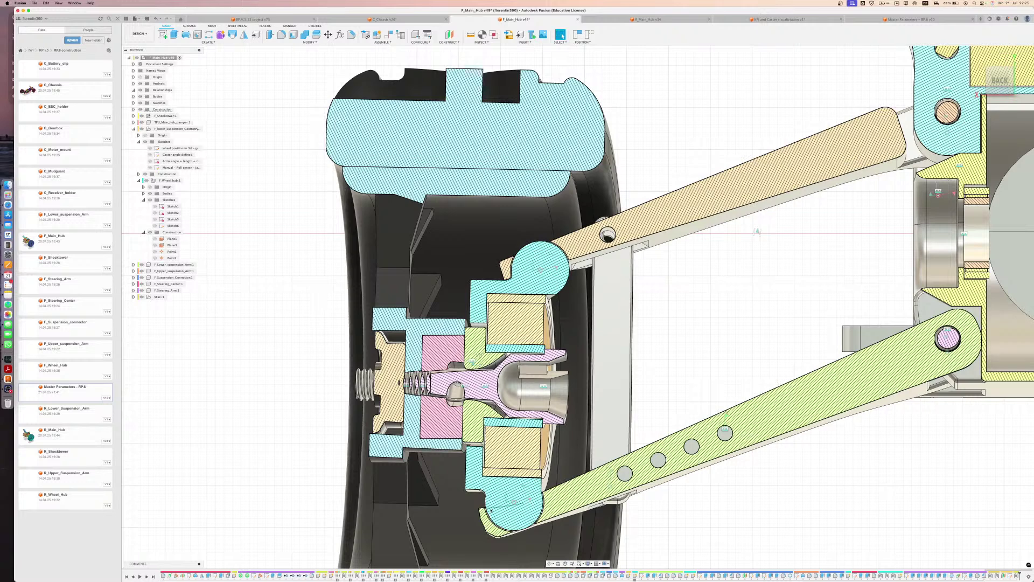
pyautogui.moveTo(490, 510); pyautogui.dragTo(462, 461)
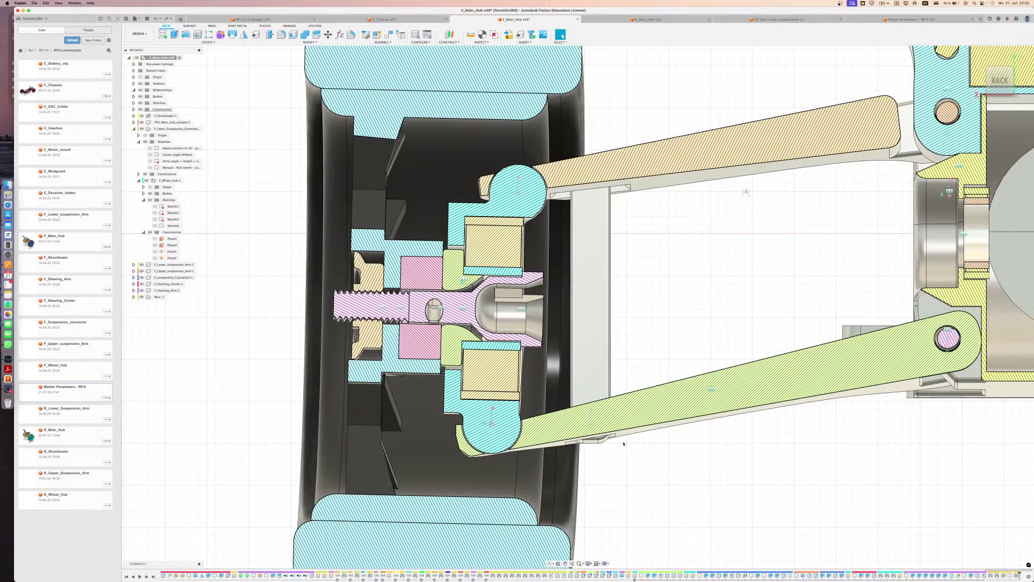
pyautogui.scroll(-2, 623, 442)
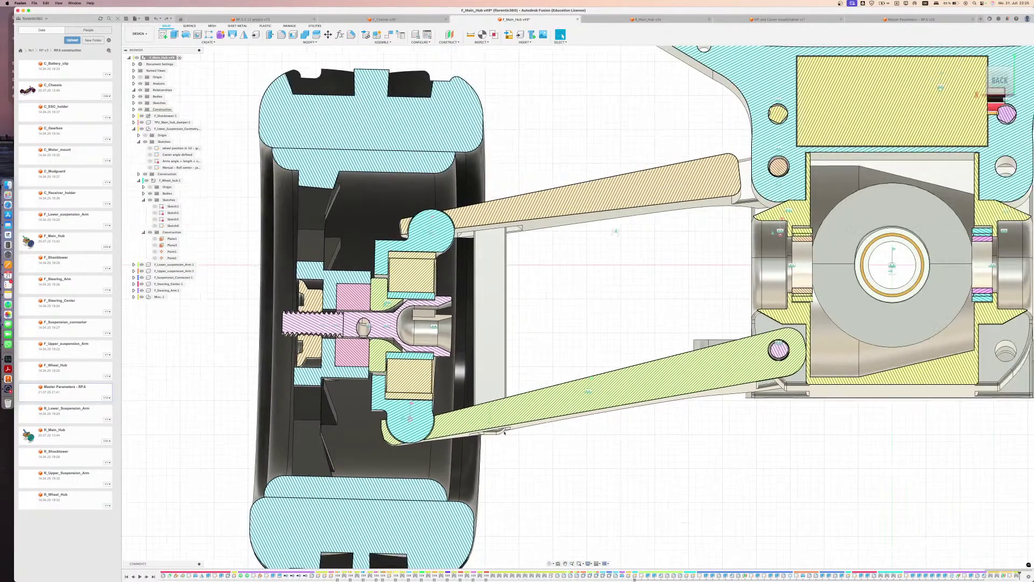
pyautogui.moveTo(830, 254); pyautogui.dragTo(785, 252, button='middle')
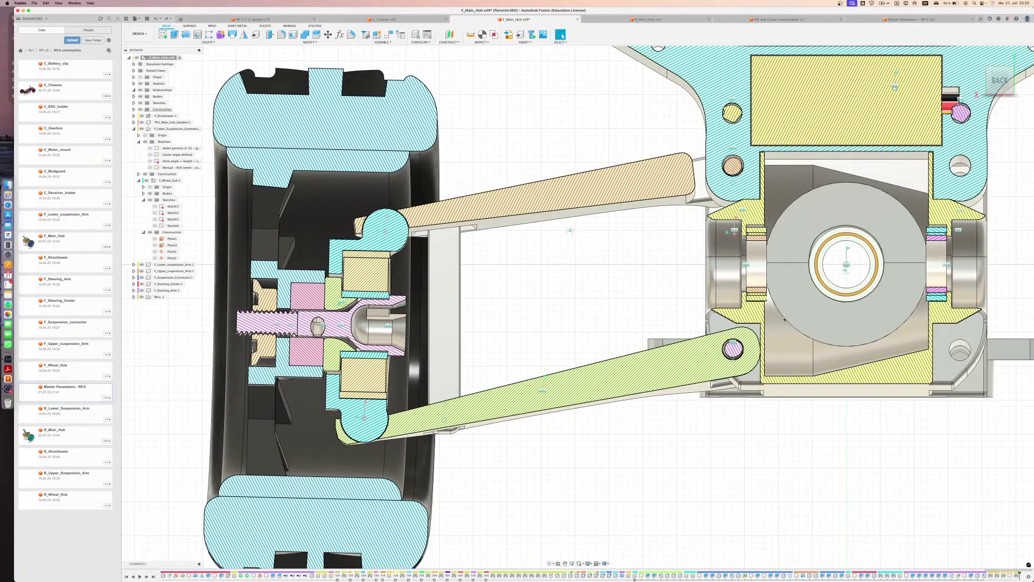
# Hide the section analysis and view the complete suspension again at an angle
pyautogui.click(140, 84)
pyautogui.scroll(-3, 461, 426)
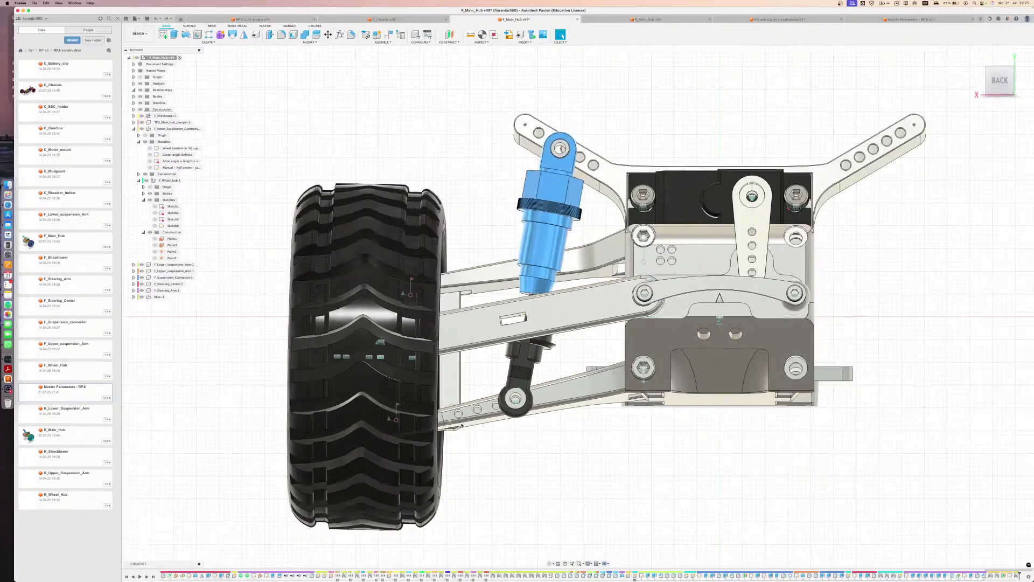
pyautogui.keyDown('shift'); pyautogui.moveTo(462, 425); pyautogui.dragTo(469, 377, button='middle'); pyautogui.keyUp('shift')
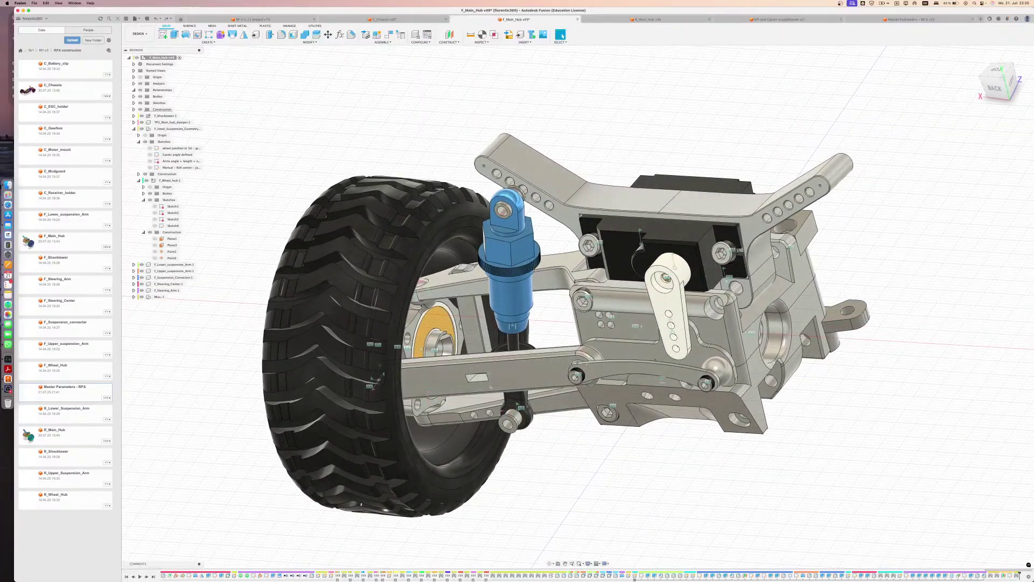
pyautogui.hotkey('shift', 's')
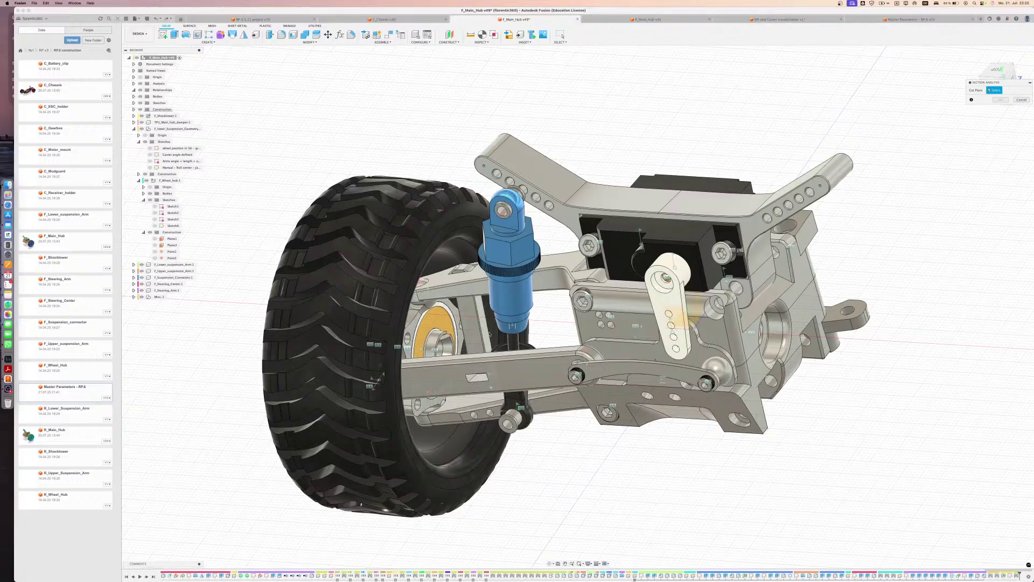
pyautogui.click(469, 337)
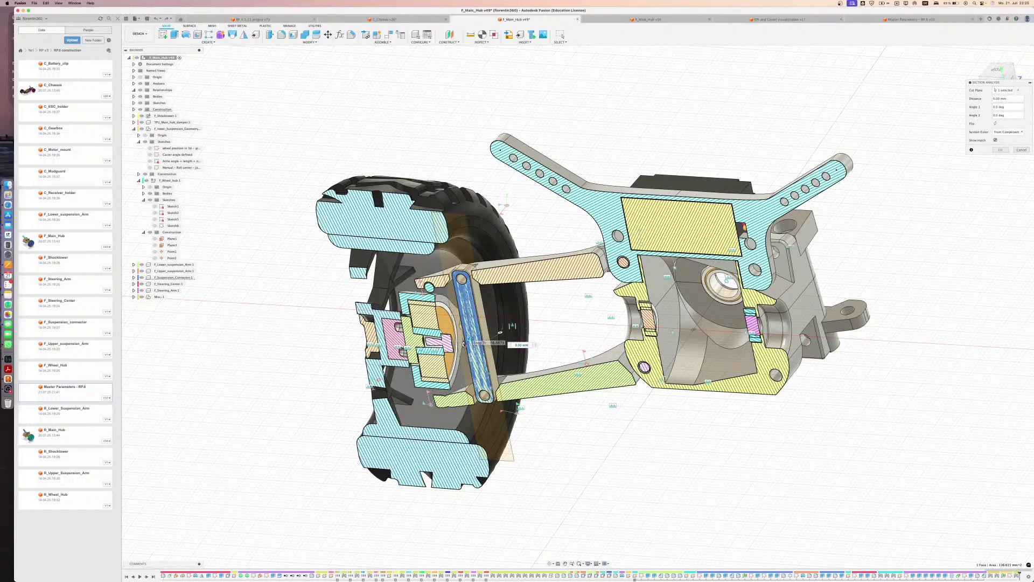
pyautogui.press('Escape')
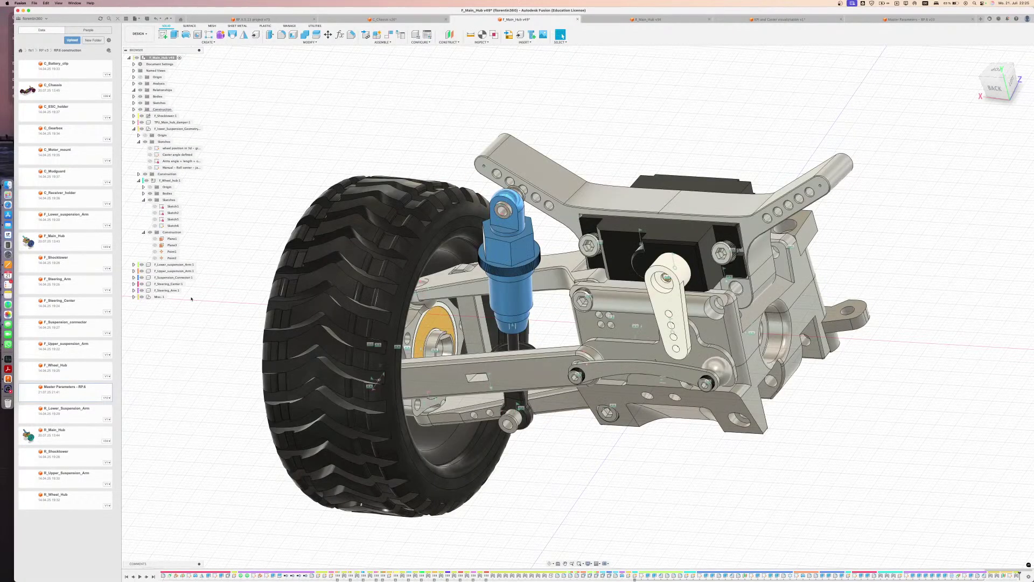
# Activate the lower suspension arm component and open its first profile sketch at the outer ball joint end
pyautogui.click(197, 264)
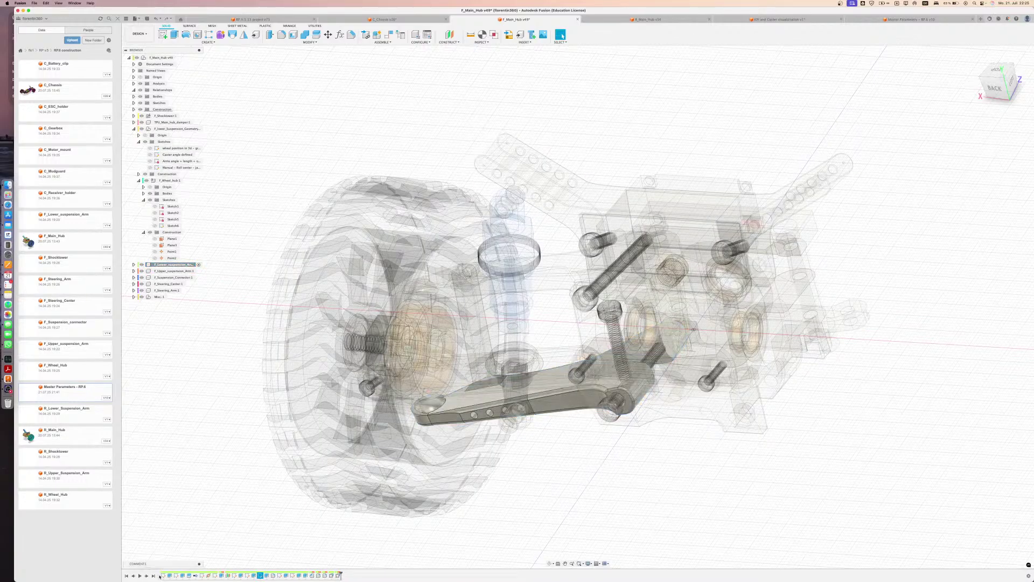
pyautogui.doubleClick(162, 575)
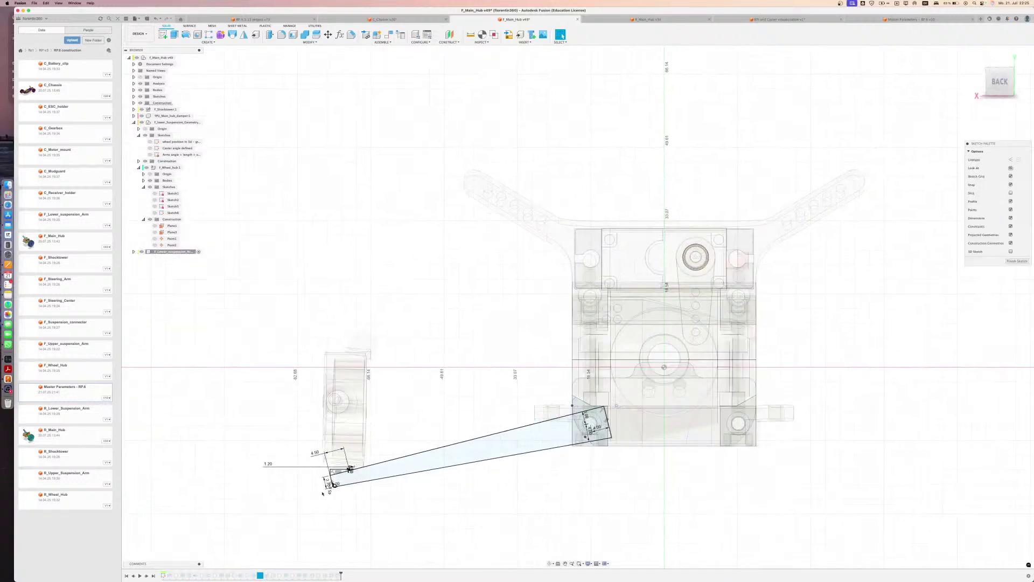
pyautogui.scroll(5, 349, 469)
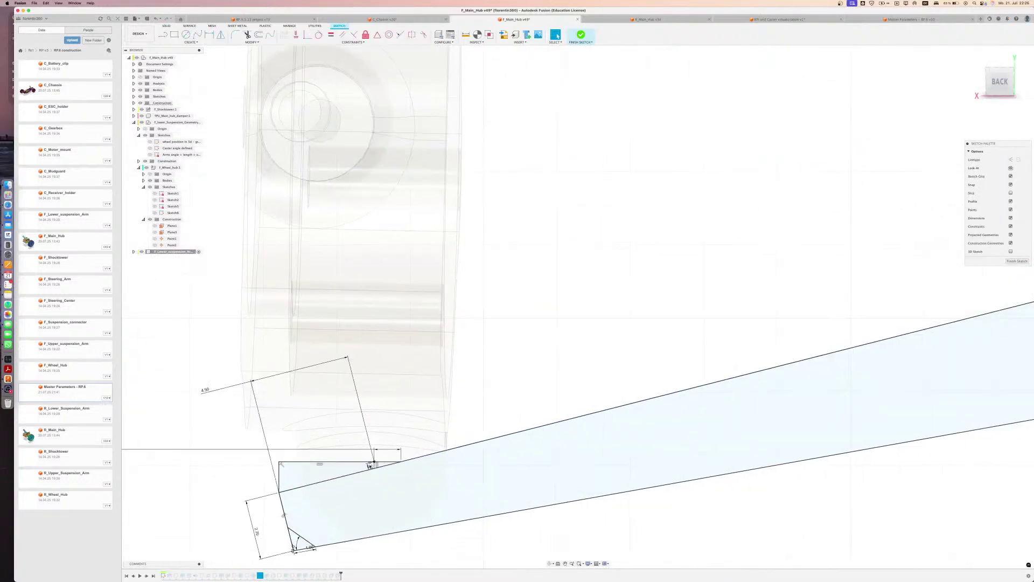
pyautogui.scroll(2, 370, 466)
pyautogui.moveTo(338, 469)
pyautogui.mouseDown(button='middle')
pyautogui.moveTo(471, 431)
pyautogui.moveTo(581, 424)
pyautogui.mouseUp(button='middle')
pyautogui.scroll(-3, 503, 421)
# Set the short horizontal lip dimension at the arm's outer end to 1 mm and then 0.8 mm, and reactivate the main assembly
pyautogui.doubleClick(250, 420)
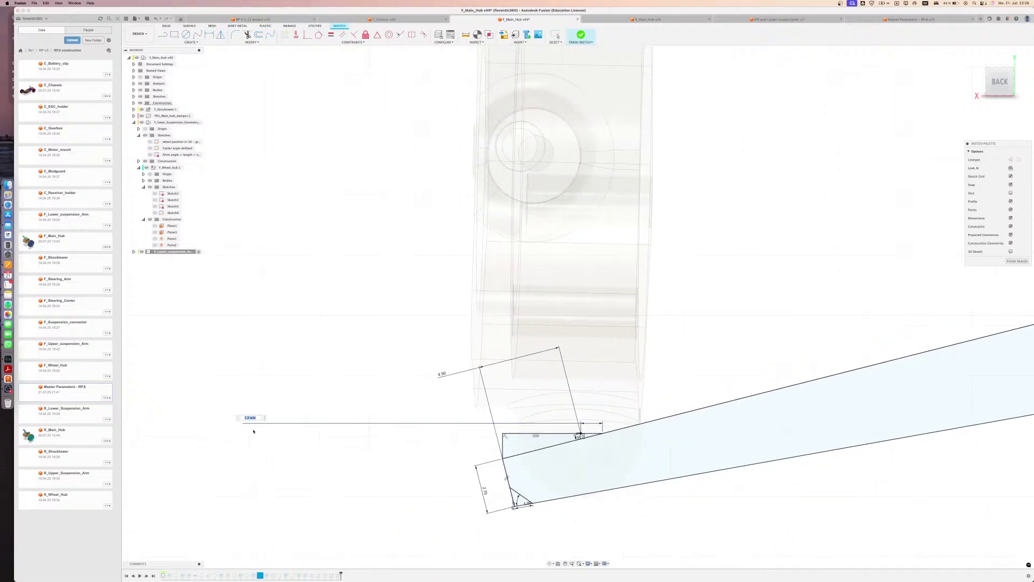
pyautogui.write('1')
pyautogui.press('Return')
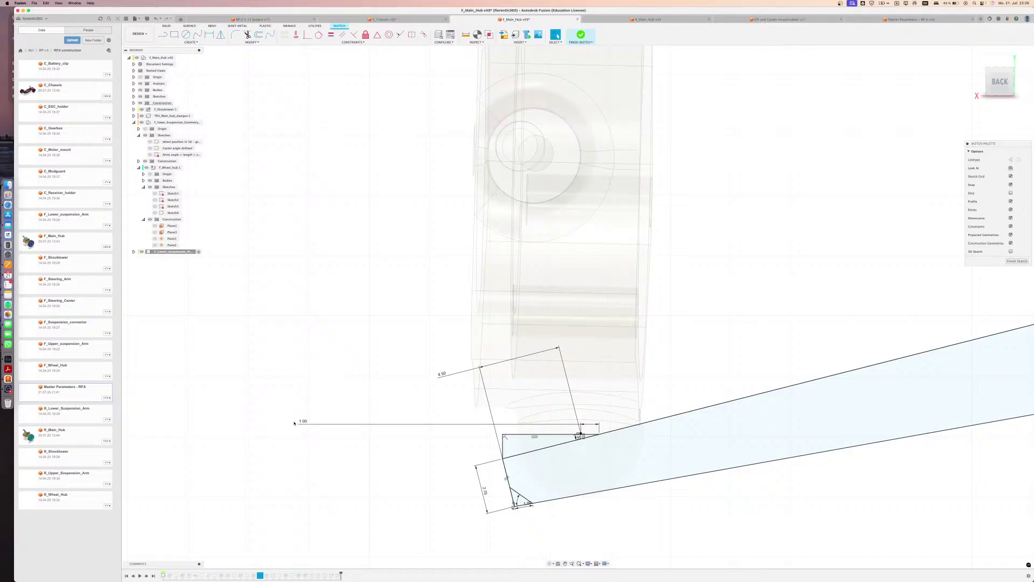
pyautogui.doubleClick(302, 421)
pyautogui.write('0.8')
pyautogui.press('Return')
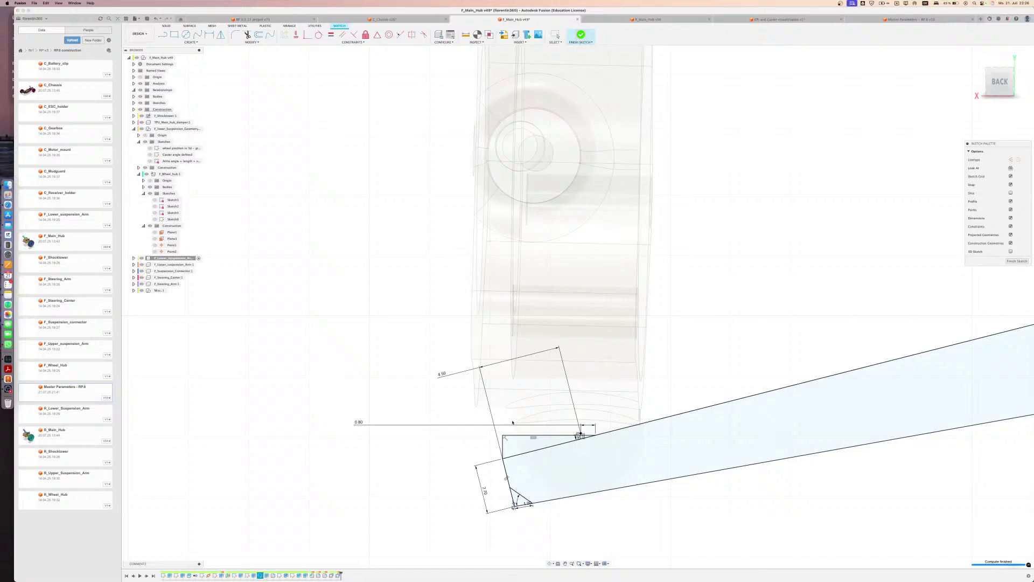
pyautogui.scroll(-10, 513, 422)
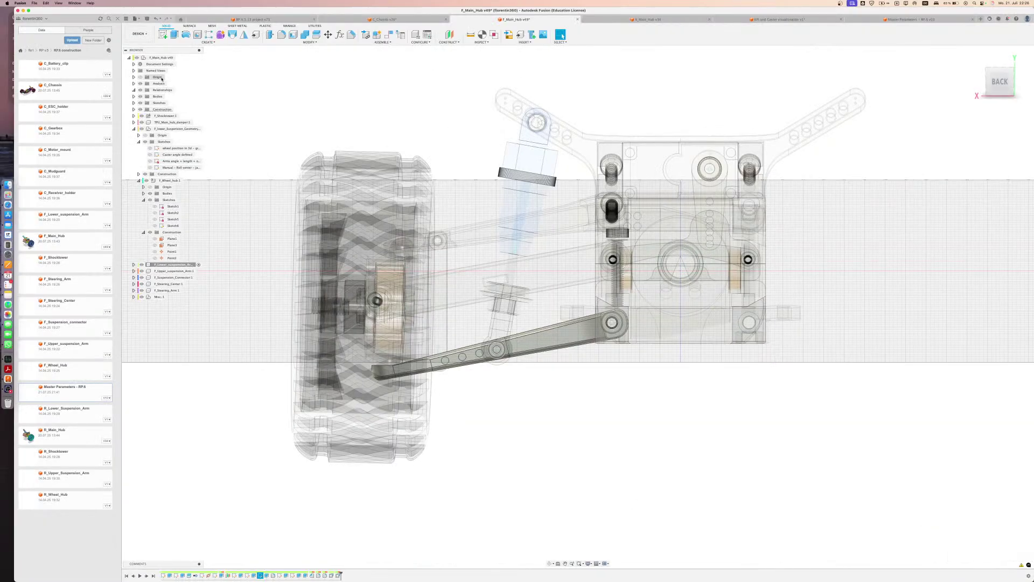
pyautogui.click(174, 58)
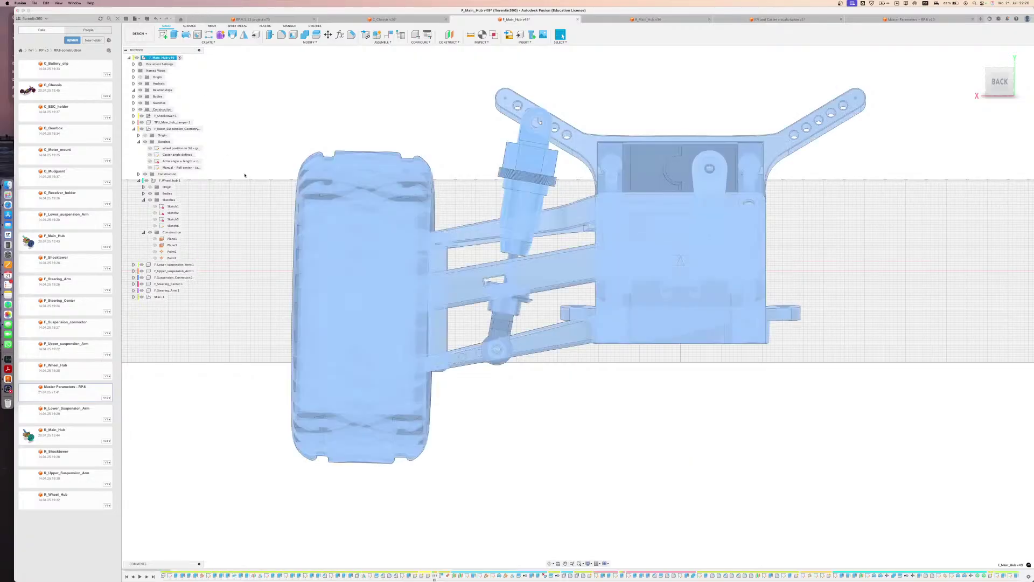
# Create a section analysis with a 4 mm offset through the wheel hub, ball joints and front suspension arms
pyautogui.hotkey('shift', 's')
pyautogui.keyDown('shift'); pyautogui.moveTo(417, 250); pyautogui.dragTo(400, 260, button='middle'); pyautogui.keyUp('shift')
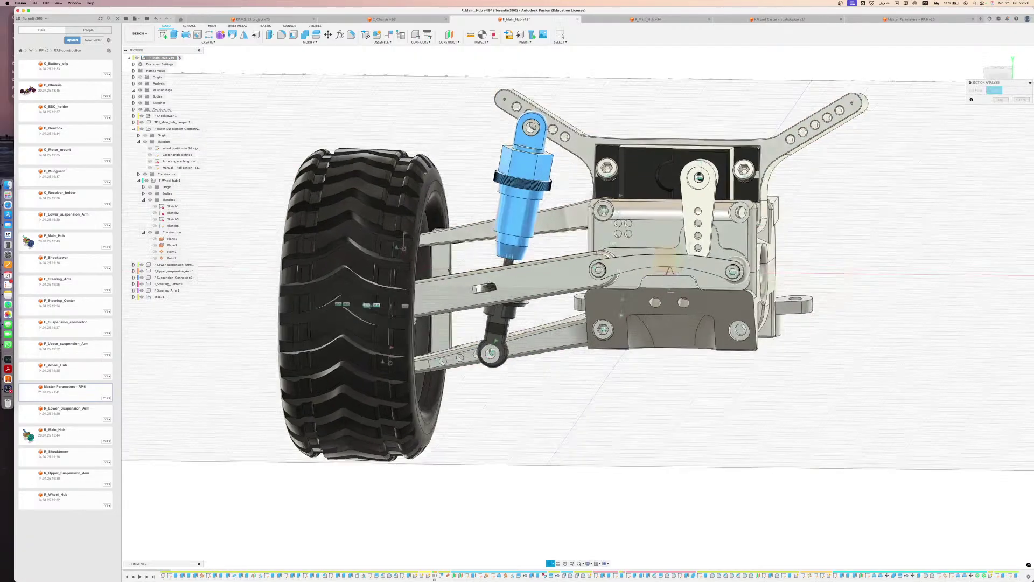
pyautogui.click(440, 269)
pyautogui.scroll(3, 440, 268)
pyautogui.write('4')
pyautogui.press('Return')
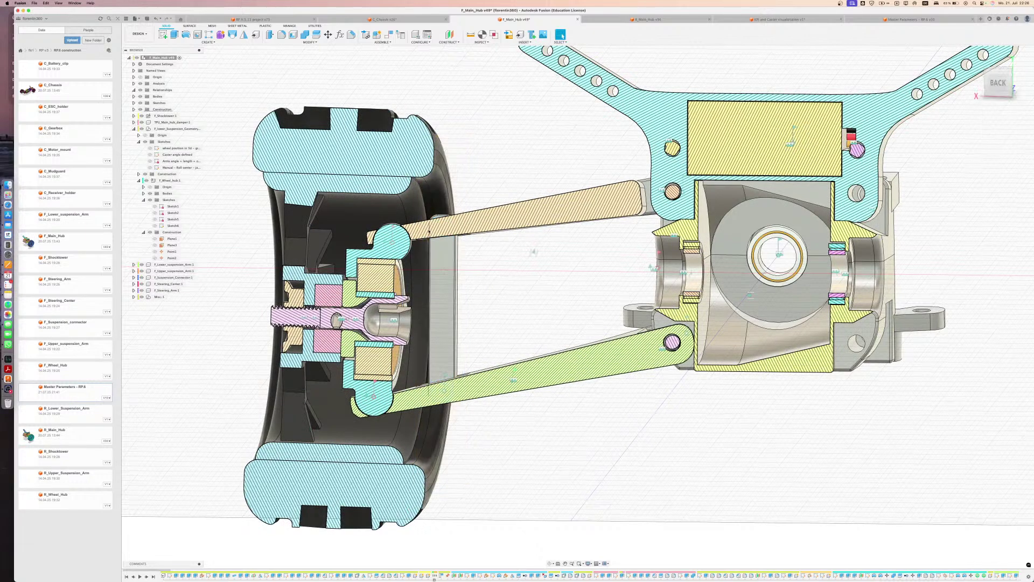
# Raise and lower the wheel in the section view to check ball joint clearance, and undo the movement and the section
pyautogui.moveTo(436, 269); pyautogui.dragTo(474, 106)
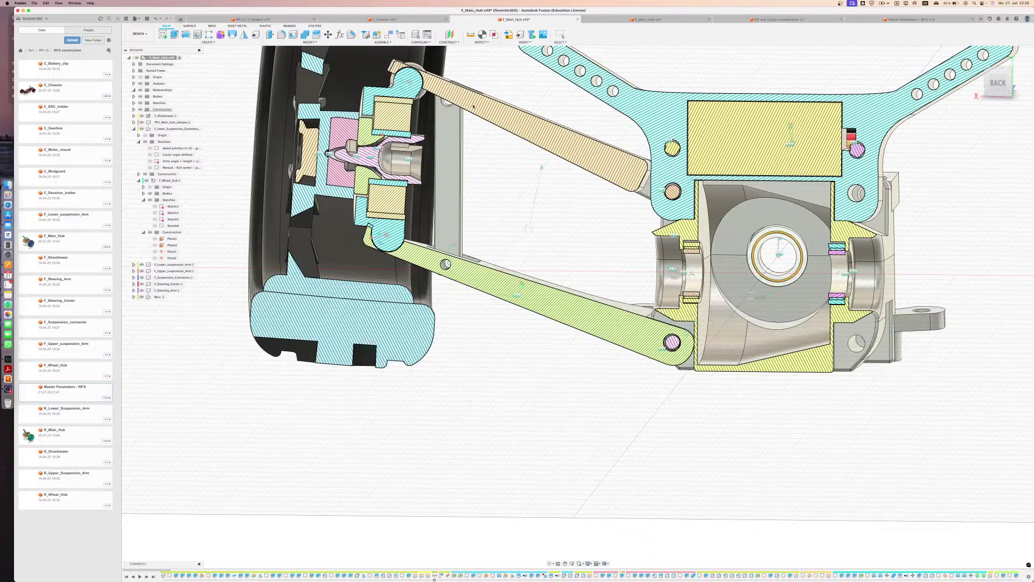
pyautogui.moveTo(469, 112); pyautogui.dragTo(466, 270)
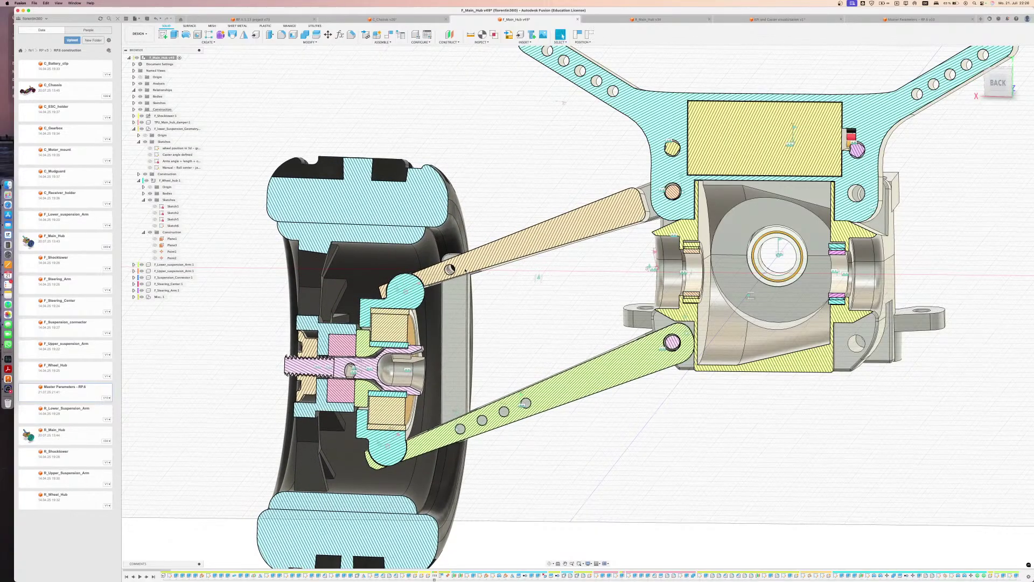
pyautogui.press('super+z')
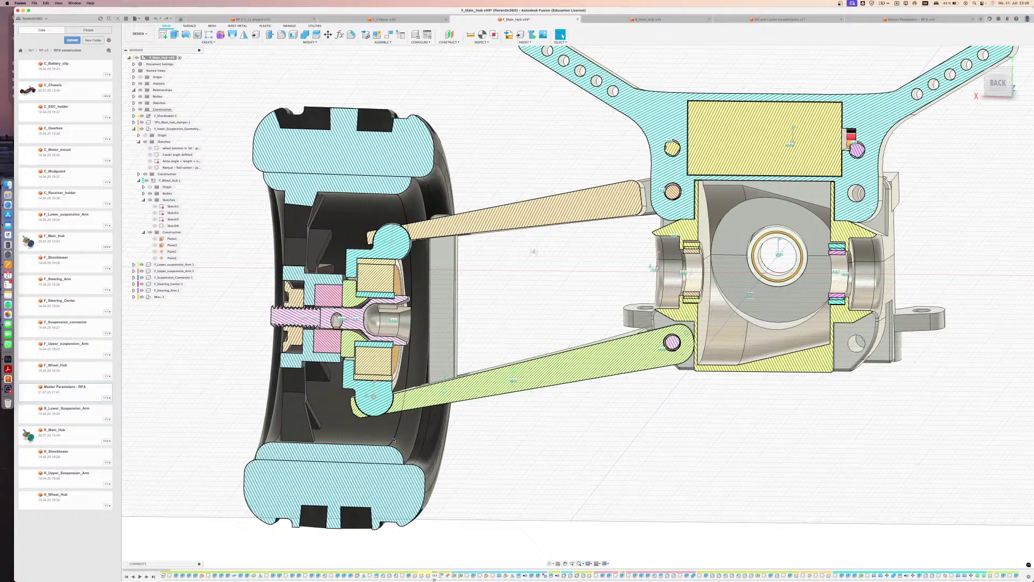
pyautogui.press('super+z')
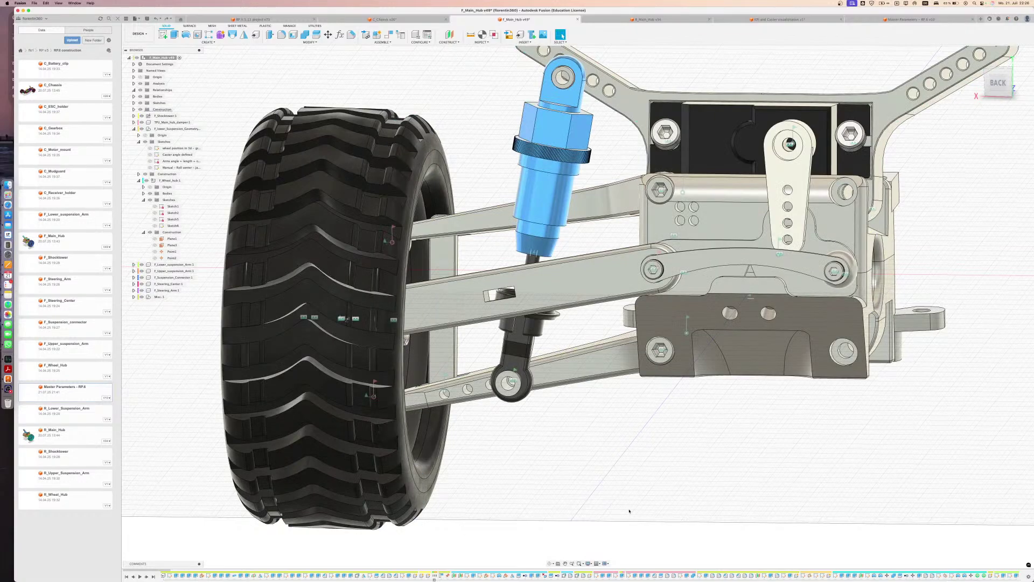
# Examine the complete front suspension from above, from the back and at an angle, including the underside of the wheel
pyautogui.keyDown('shift'); pyautogui.moveTo(571, 503); pyautogui.dragTo(831, 205, button='middle'); pyautogui.keyUp('shift')
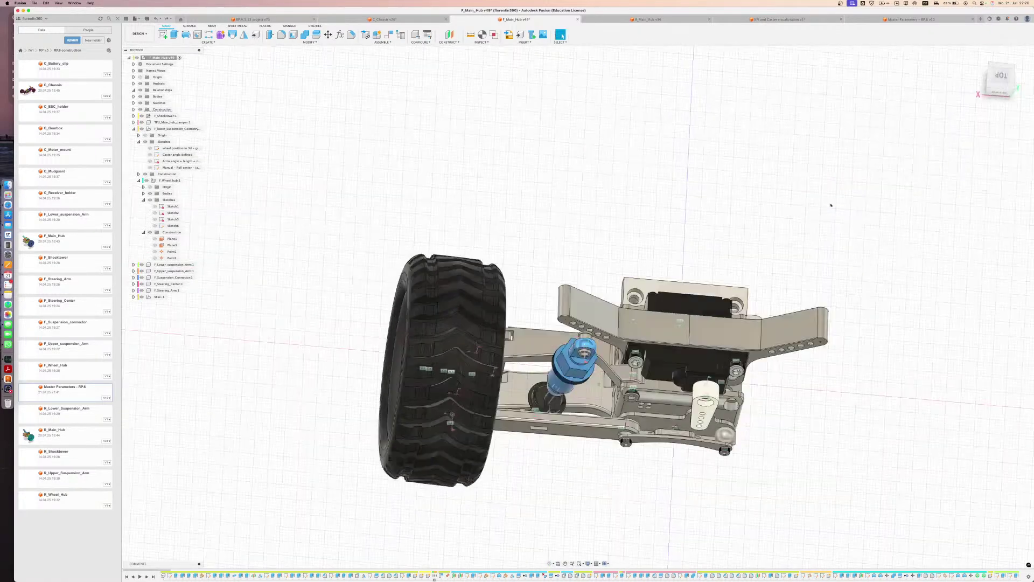
pyautogui.click(1001, 77)
pyautogui.keyDown('shift'); pyautogui.moveTo(431, 469); pyautogui.dragTo(534, 353, button='middle'); pyautogui.keyUp('shift')
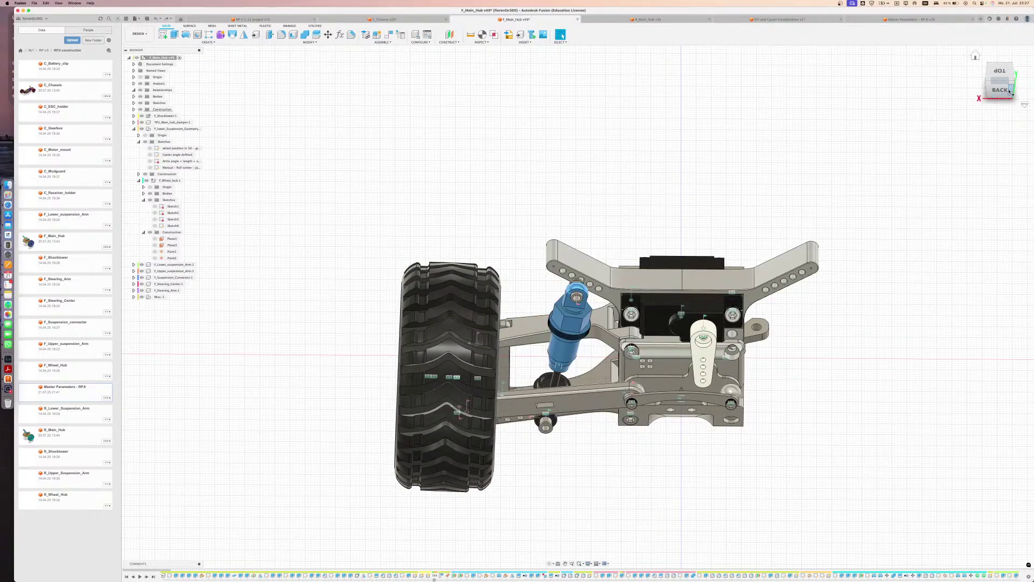
pyautogui.click(1009, 90)
pyautogui.keyDown('shift'); pyautogui.moveTo(924, 186); pyautogui.dragTo(971, 129, button='middle'); pyautogui.keyUp('shift')
pyautogui.click(1005, 88)
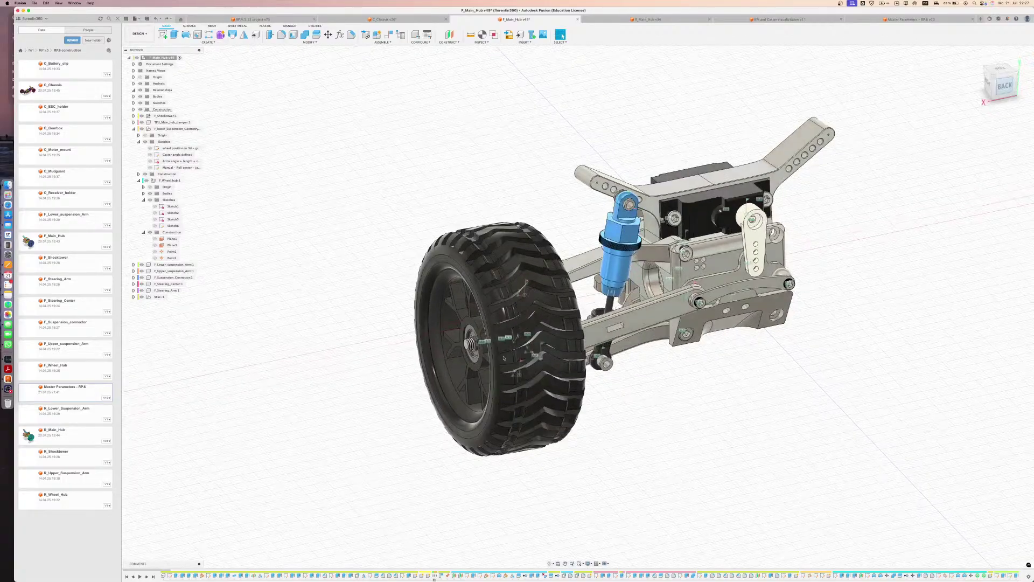
pyautogui.scroll(5, 445, 409)
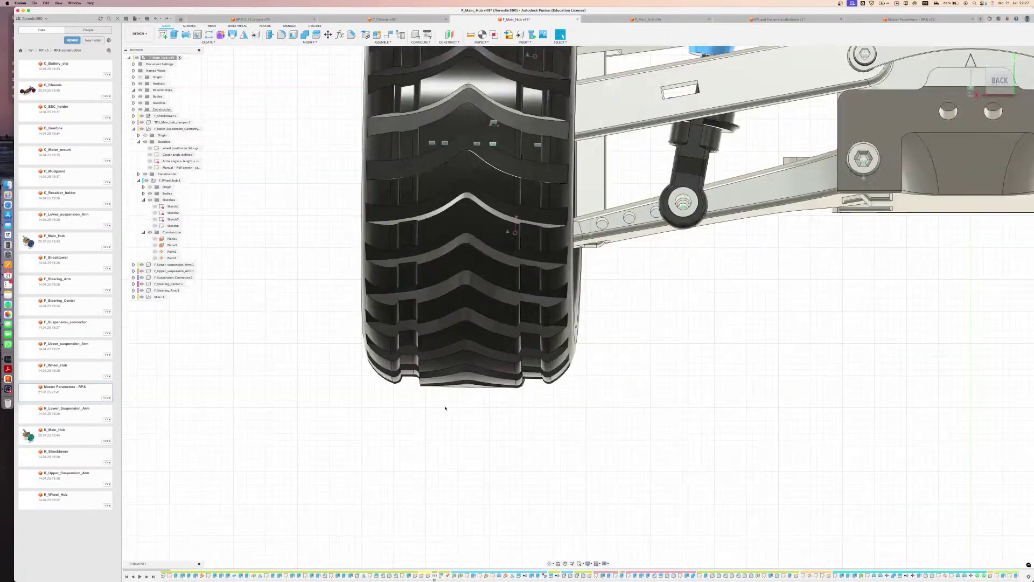
pyautogui.scroll(-5, 445, 402)
pyautogui.scroll(1, 445, 400)
# Edit the slider joint between the steering center and the main hub, and change its motion type to Rigid
pyautogui.keyDown('shift'); pyautogui.moveTo(444, 399); pyautogui.dragTo(596, 368, button='middle'); pyautogui.keyUp('shift')
pyautogui.scroll(2, 725, 256)
pyautogui.keyDown('shift'); pyautogui.moveTo(725, 255); pyautogui.dragTo(730, 245, button='middle'); pyautogui.keyUp('shift')
pyautogui.scroll(5, 728, 245)
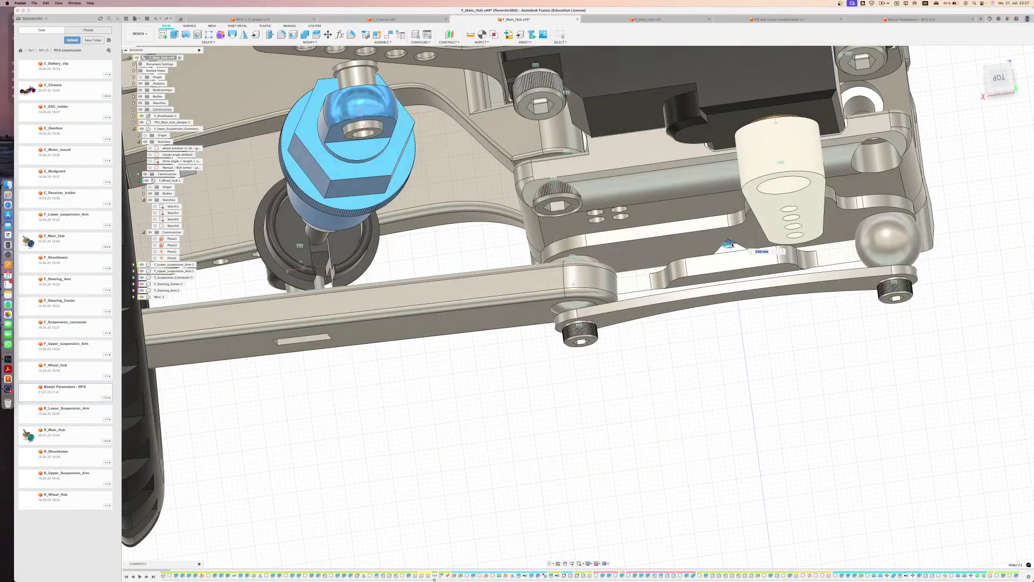
pyautogui.rightClick(730, 245)
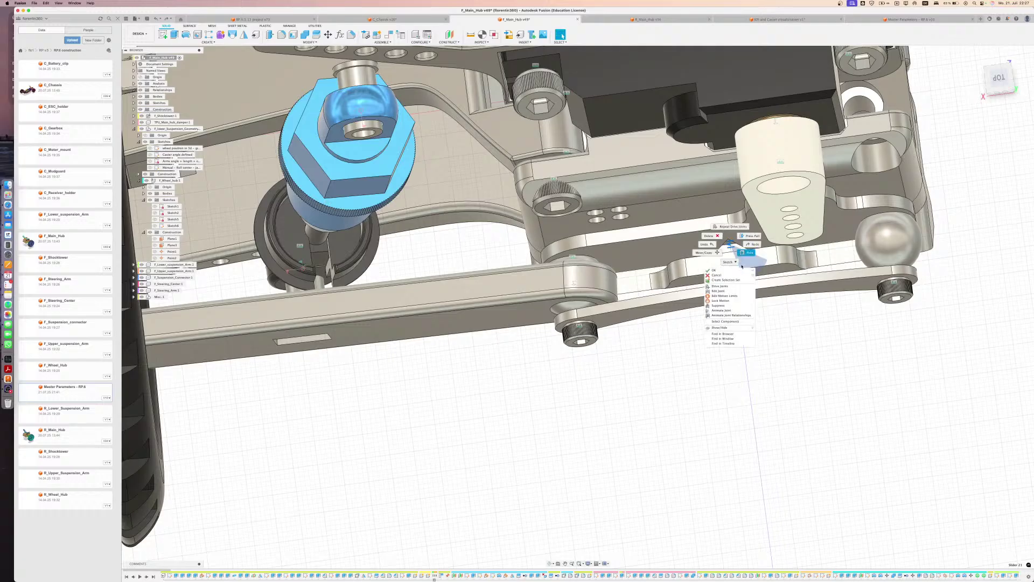
pyautogui.click(730, 292)
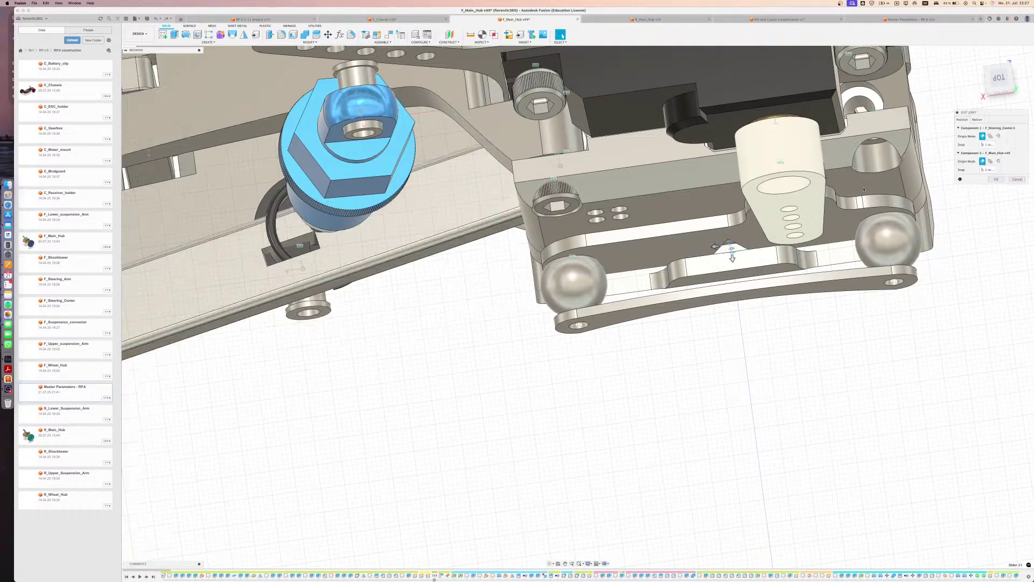
pyautogui.click(977, 119)
pyautogui.click(1002, 128)
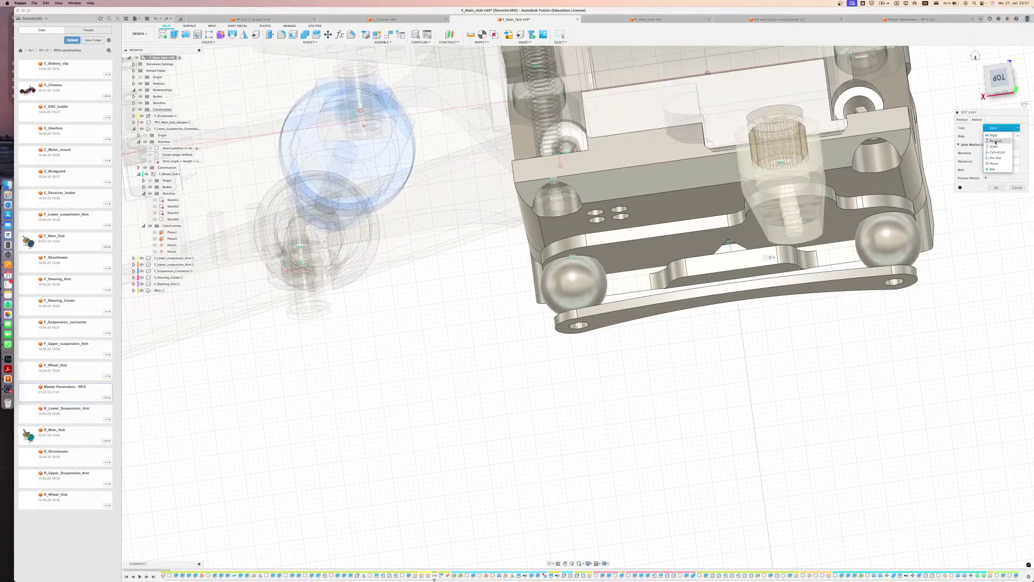
pyautogui.click(999, 133)
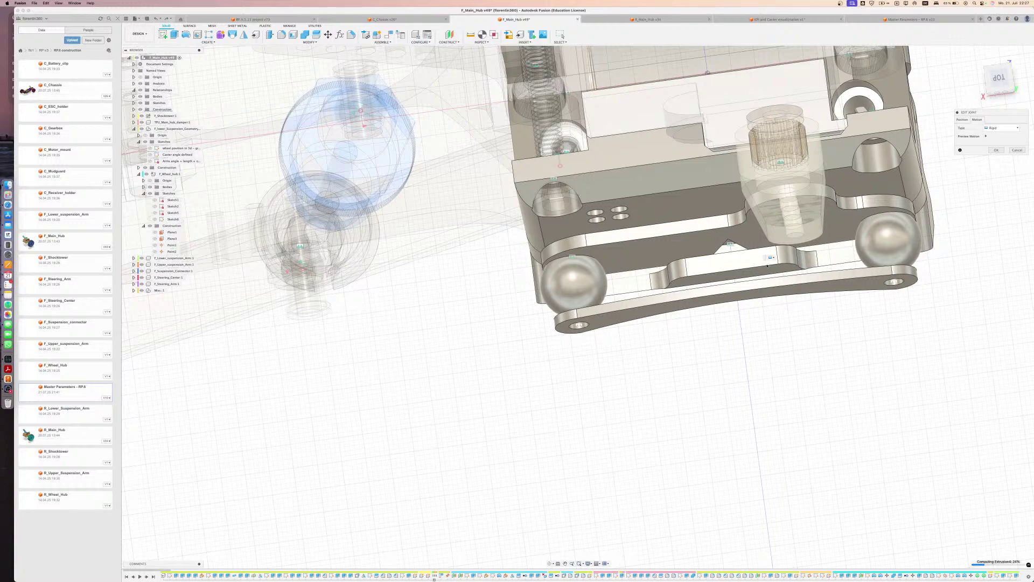
# Apply the Rigid motion type to the steering slider joint and inspect the failed motion link in the timeline
pyautogui.click(996, 150)
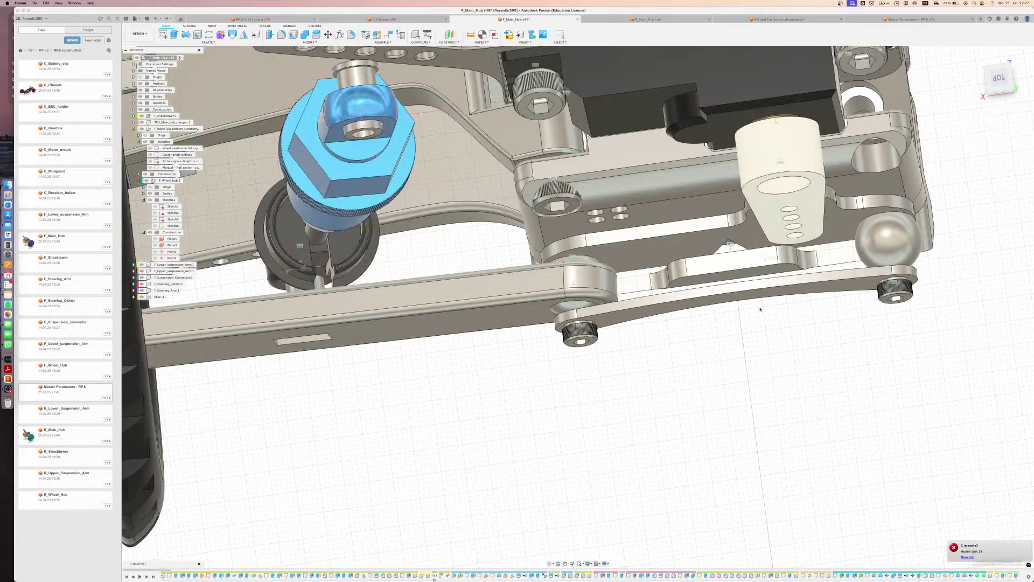
pyautogui.keyDown('shift'); pyautogui.moveTo(726, 349); pyautogui.dragTo(829, 531, button='middle'); pyautogui.keyUp('shift')
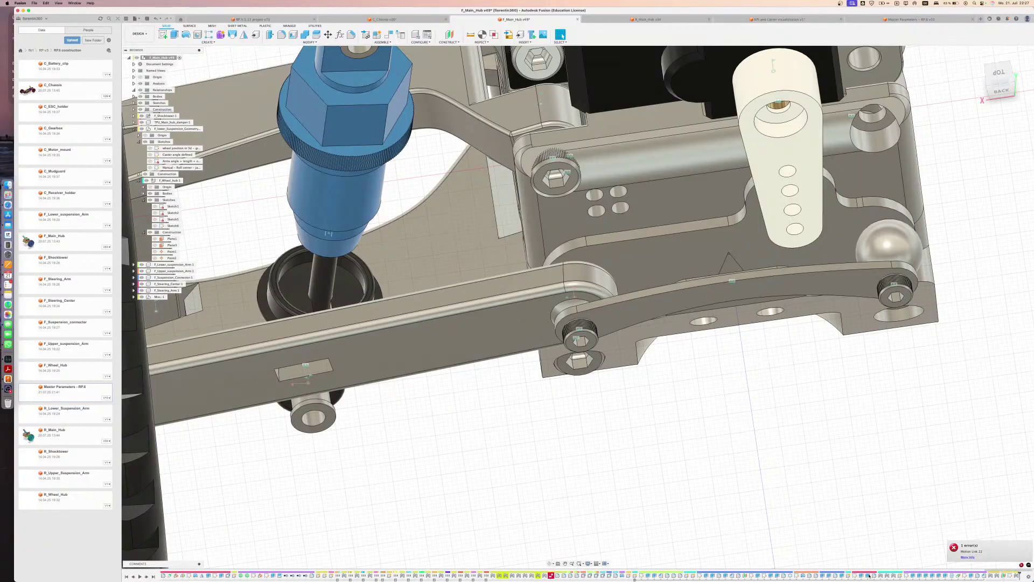
pyautogui.scroll(1, 665, 565)
pyautogui.doubleClick(550, 576)
pyautogui.press('Escape')
# Hide the Misc component and try moving the upper suspension arm in the back view to test the linkage
pyautogui.scroll(-2, 611, 390)
pyautogui.moveTo(611, 391); pyautogui.dragTo(640, 437, button='middle')
pyautogui.scroll(-5, 640, 436)
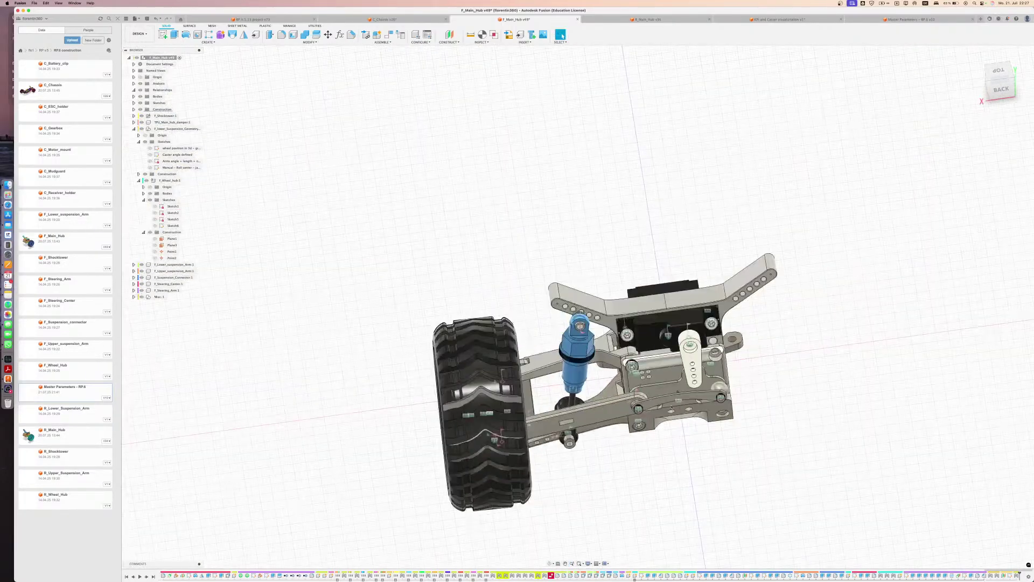
pyautogui.click(1001, 89)
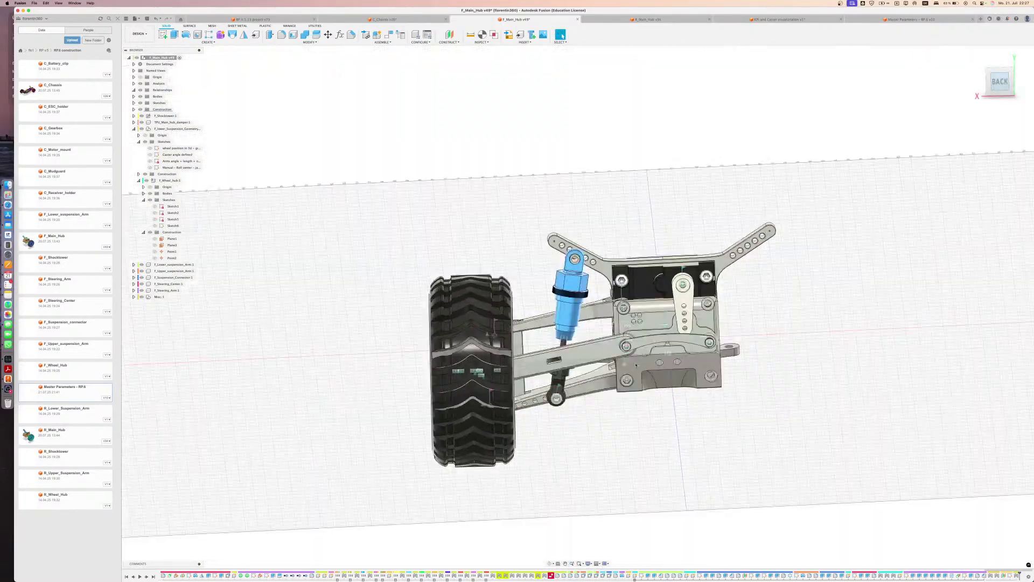
pyautogui.scroll(5, 496, 325)
pyautogui.keyDown('shift'); pyautogui.moveTo(497, 325); pyautogui.dragTo(310, 319, button='middle'); pyautogui.keyUp('shift')
pyautogui.click(142, 297)
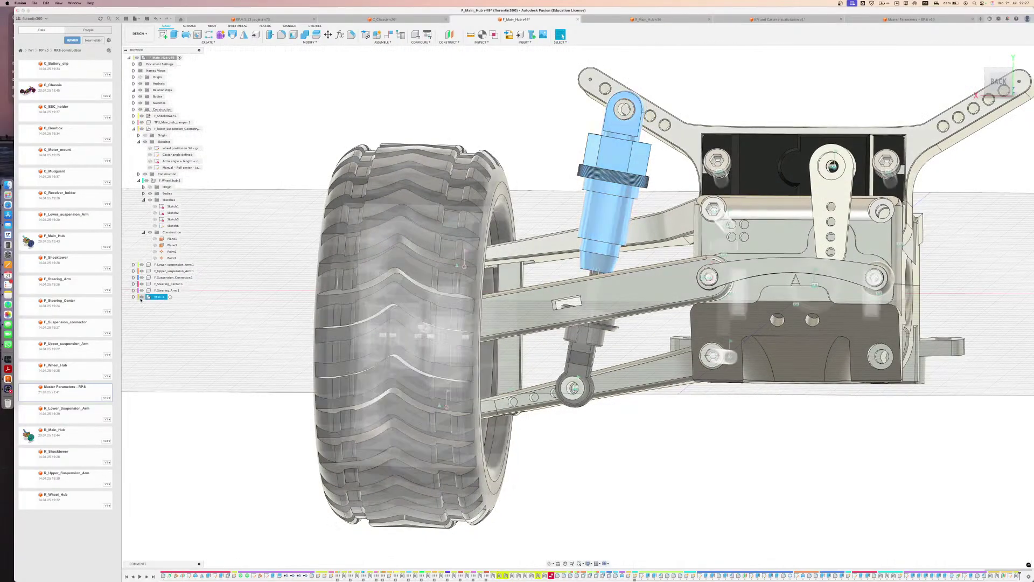
pyautogui.click(999, 83)
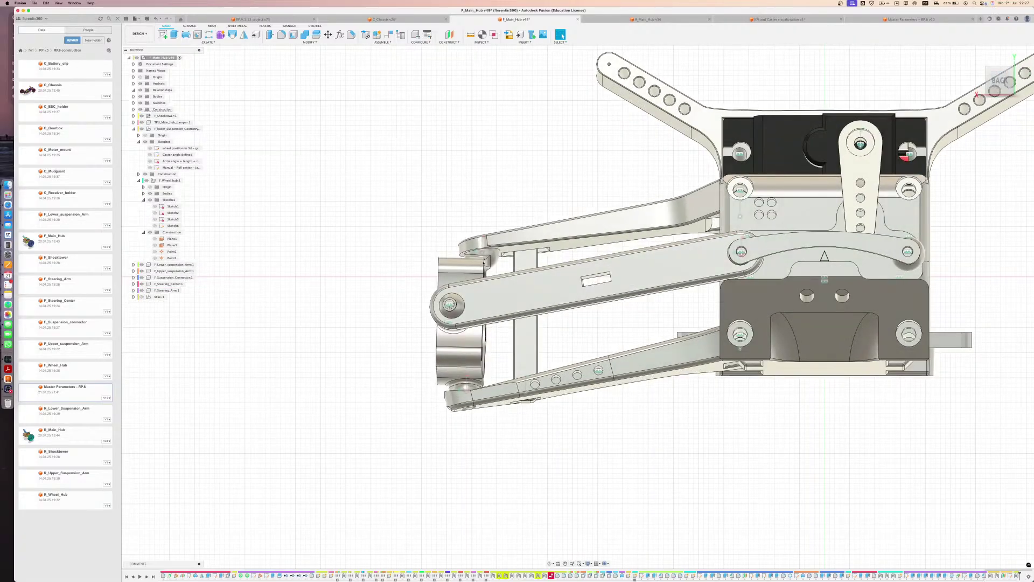
pyautogui.moveTo(486, 235); pyautogui.dragTo(458, 270)
pyautogui.keyDown('shift'); pyautogui.moveTo(485, 263); pyautogui.dragTo(485, 273, button='middle'); pyautogui.keyUp('shift')
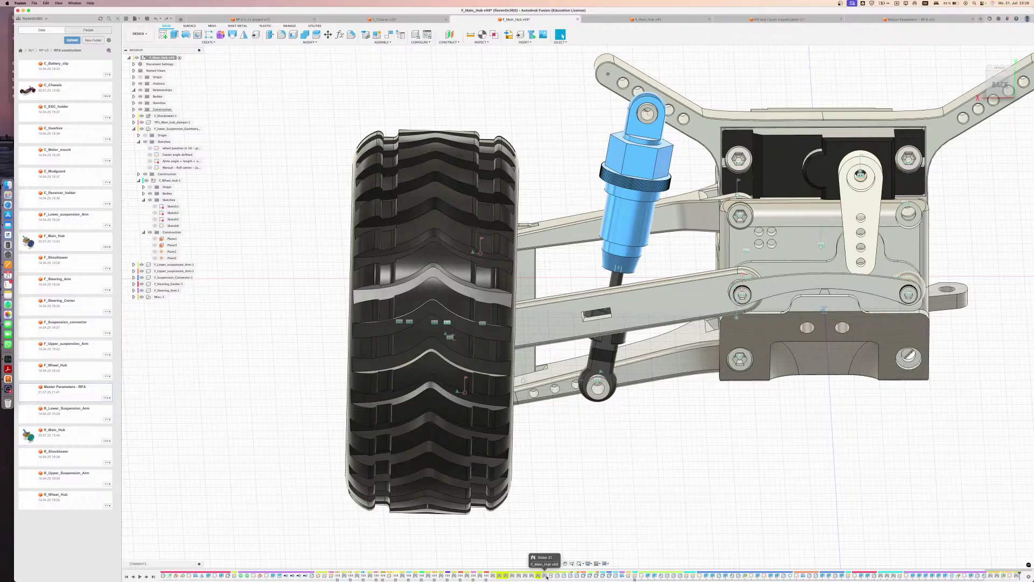
# Hide the main hub's bodies and the Misc component to expose the lower suspension arm's pivot hole
pyautogui.keyDown('shift'); pyautogui.moveTo(701, 365); pyautogui.dragTo(704, 316, button='middle'); pyautogui.keyUp('shift')
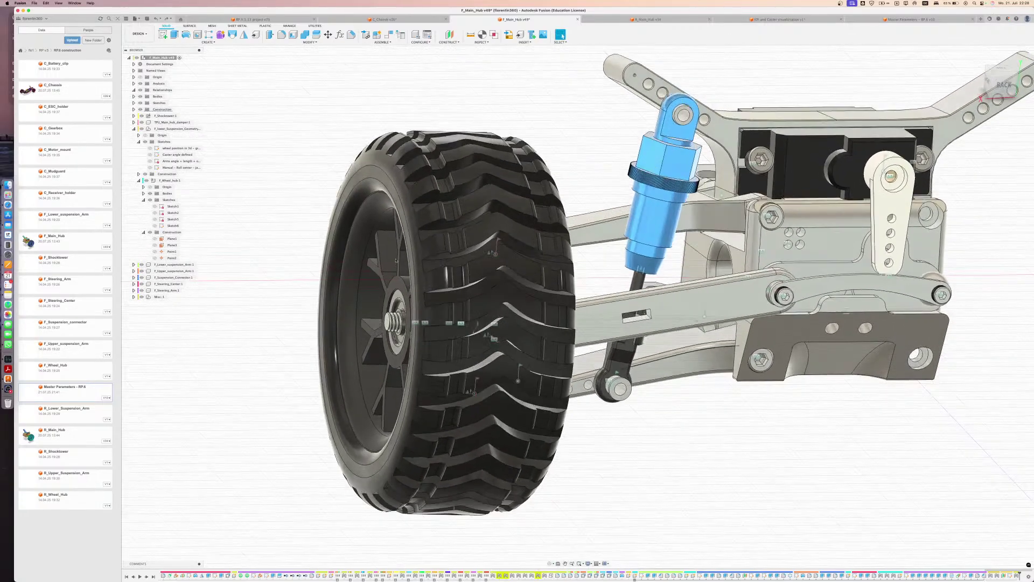
pyautogui.click(142, 123)
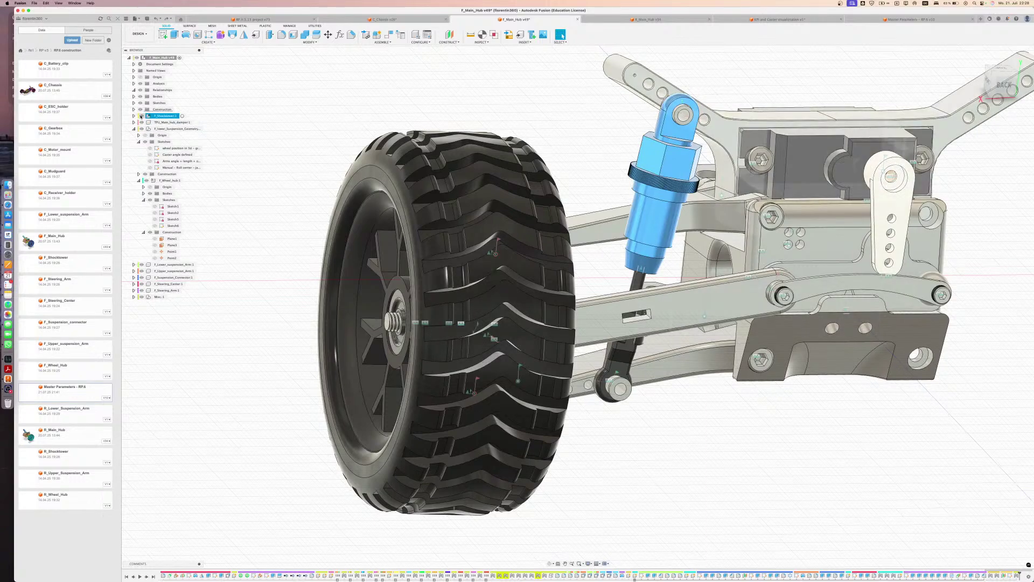
pyautogui.click(140, 97)
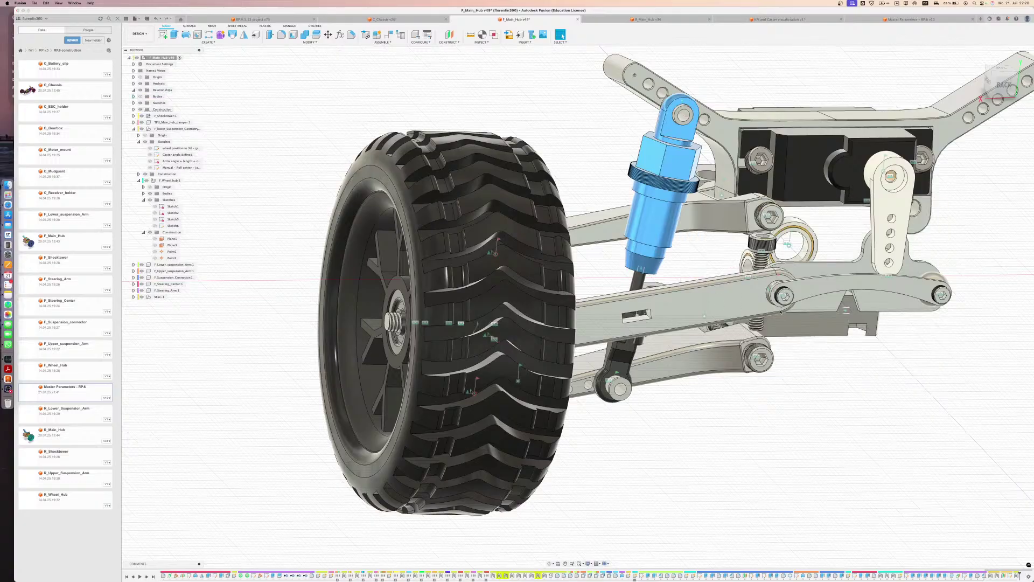
pyautogui.keyDown('shift'); pyautogui.moveTo(799, 315); pyautogui.dragTo(846, 318, button='middle'); pyautogui.keyUp('shift')
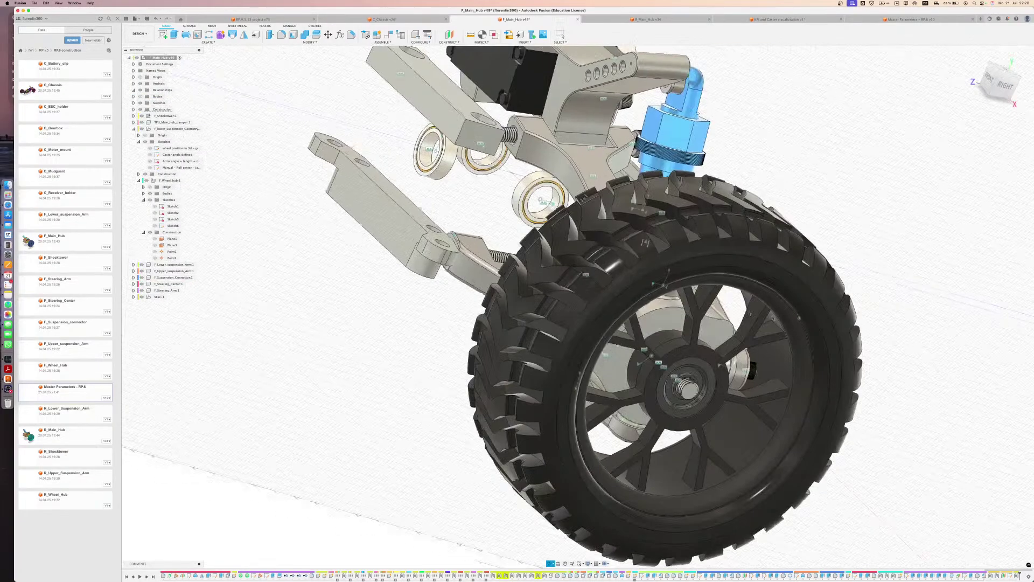
pyautogui.scroll(8, 451, 239)
pyautogui.scroll(6, 450, 239)
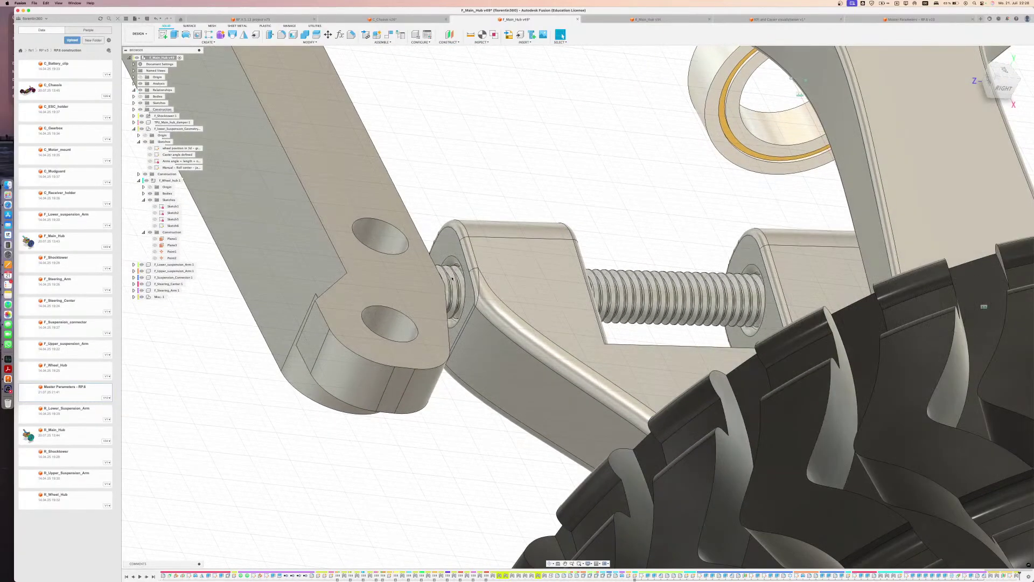
pyautogui.click(140, 298)
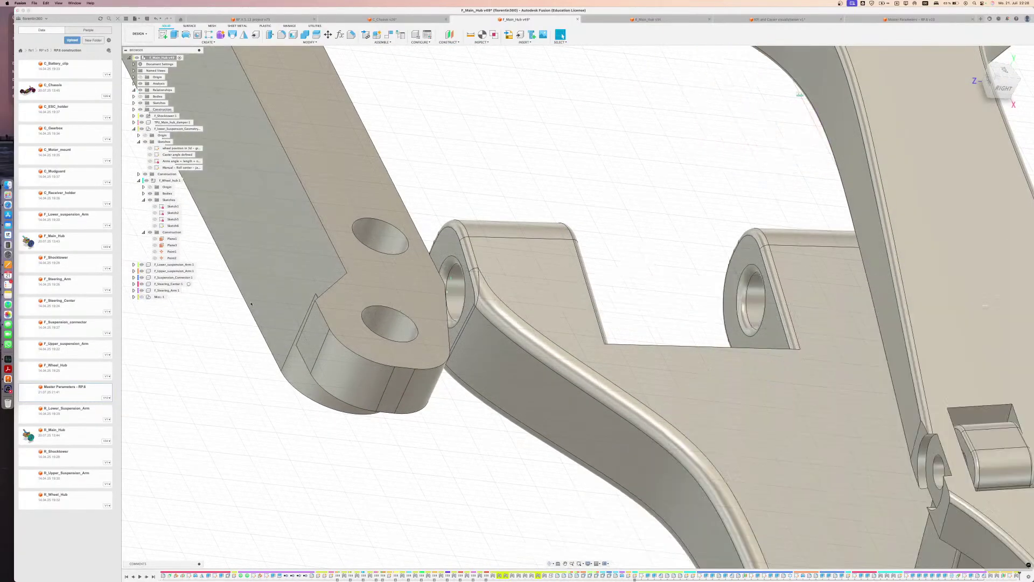
# Edit the joint between the lower suspension arm and the main hub and set its motion type to Rigid
pyautogui.click(448, 291)
pyautogui.rightClick(447, 291)
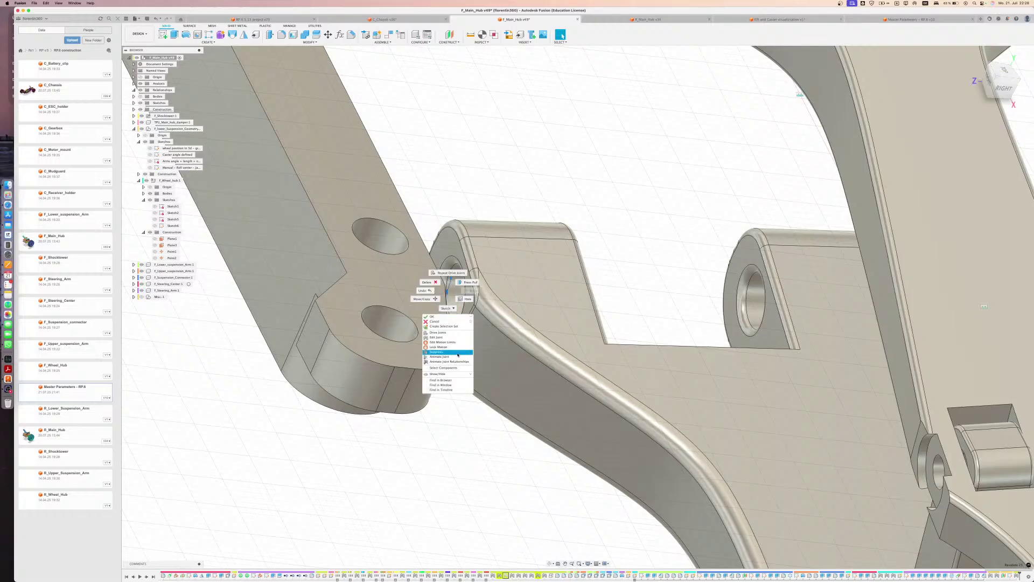
pyautogui.click(437, 337)
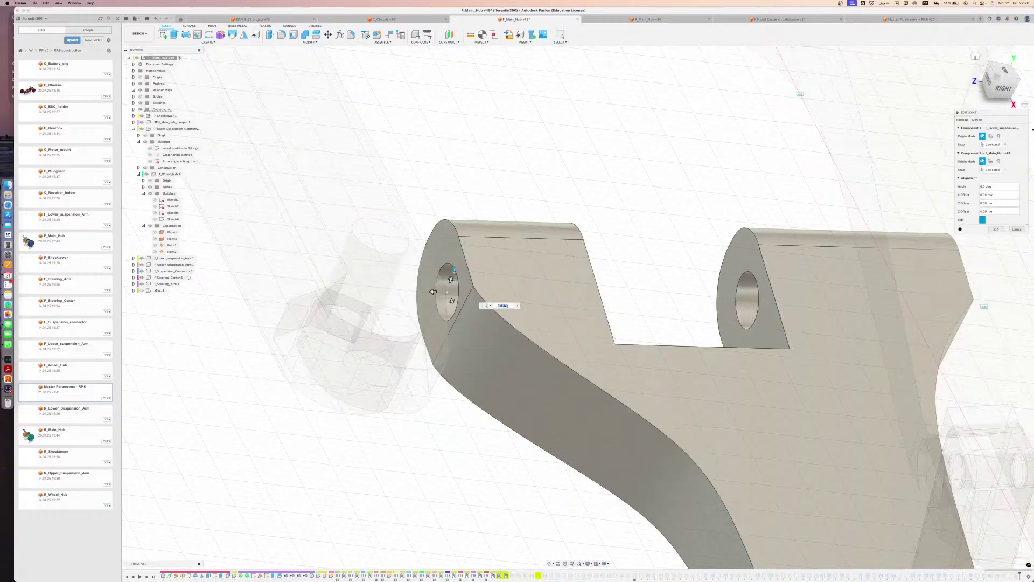
pyautogui.click(977, 119)
pyautogui.click(1000, 128)
pyautogui.click(996, 138)
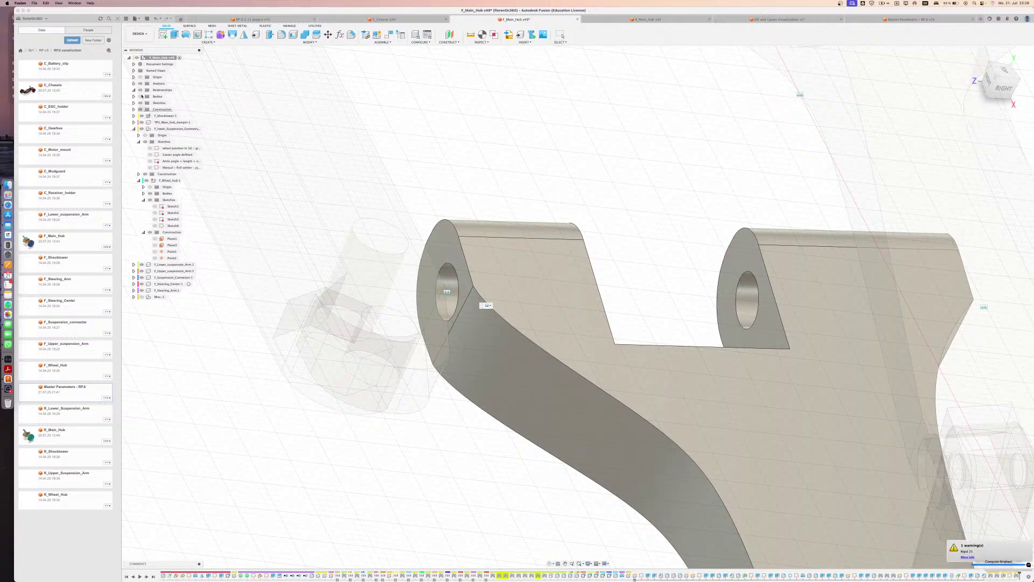
# Drive the slider joint of the steering center to an offset of 3
pyautogui.scroll(-3, 577, 301)
pyautogui.keyDown('shift'); pyautogui.moveTo(576, 299); pyautogui.dragTo(541, 381, button='middle'); pyautogui.keyUp('shift')
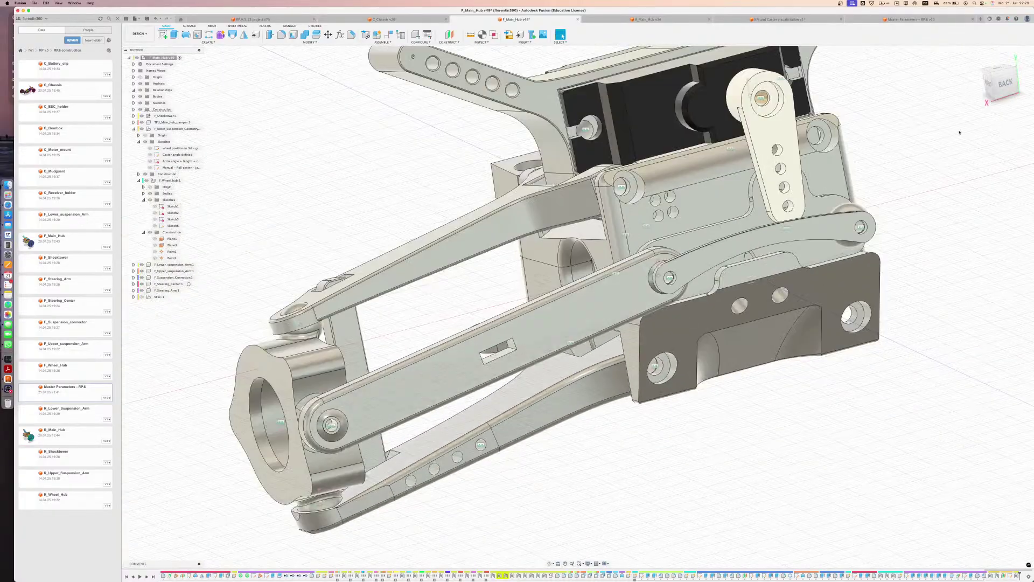
pyautogui.click(1005, 84)
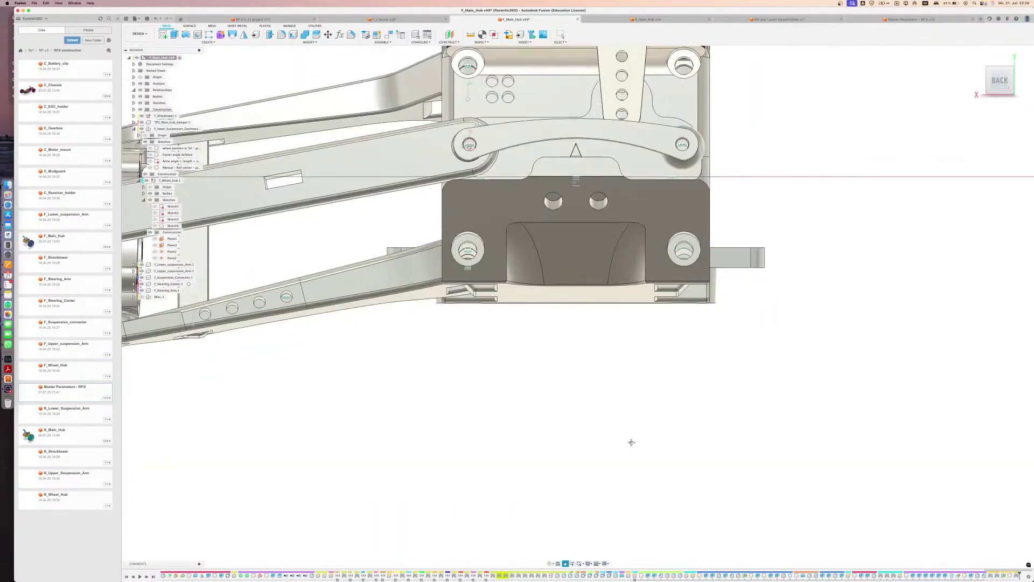
pyautogui.scroll(5, 720, 312)
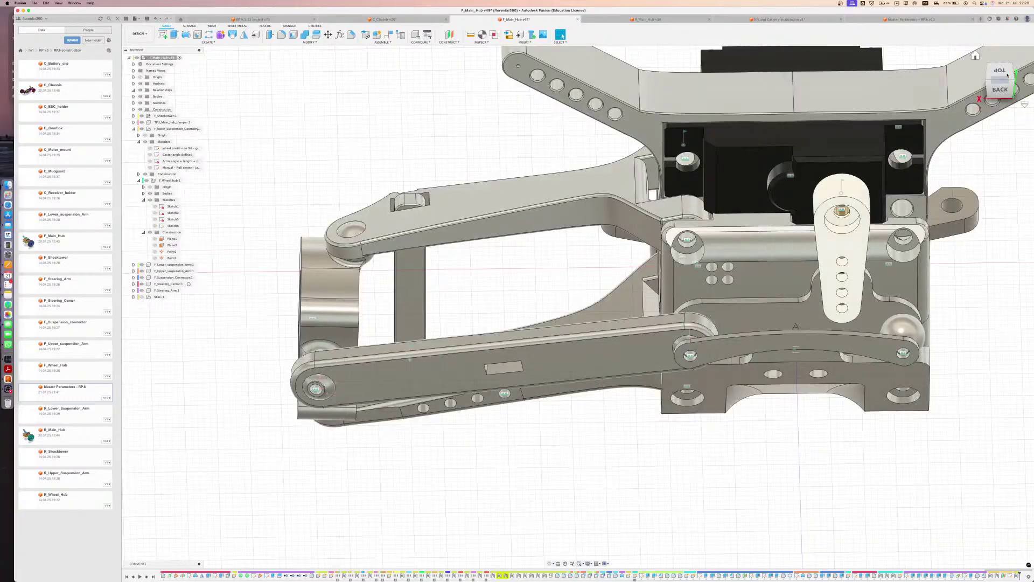
pyautogui.click(1001, 73)
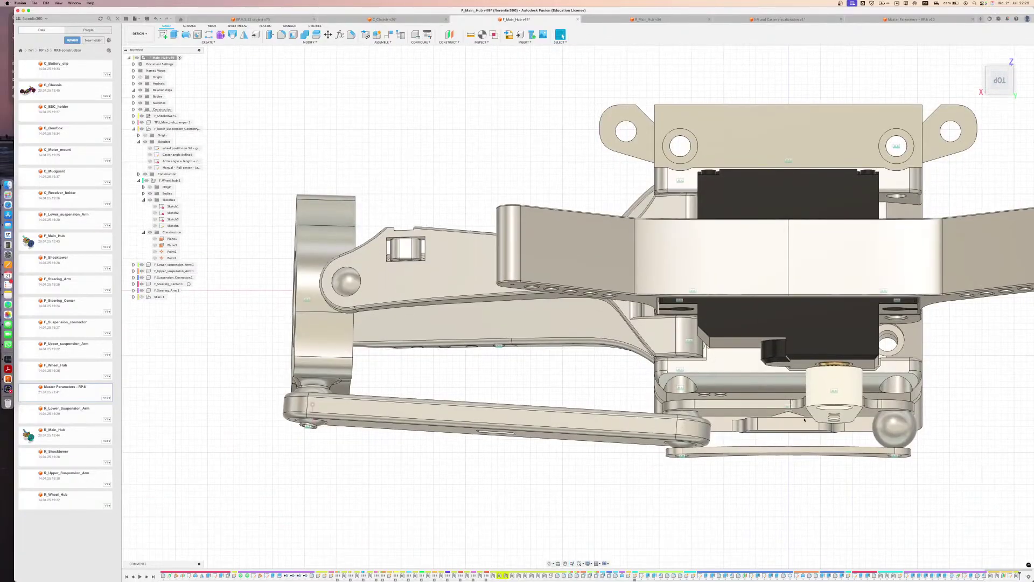
pyautogui.keyDown('shift'); pyautogui.moveTo(804, 419); pyautogui.dragTo(789, 417, button='middle'); pyautogui.keyUp('shift')
pyautogui.scroll(5, 789, 415)
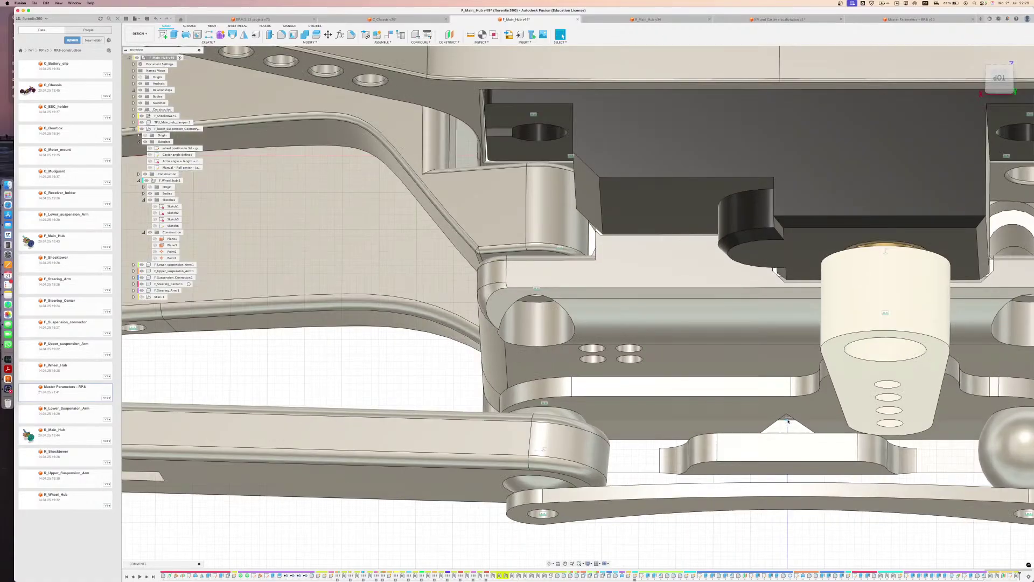
pyautogui.click(787, 421)
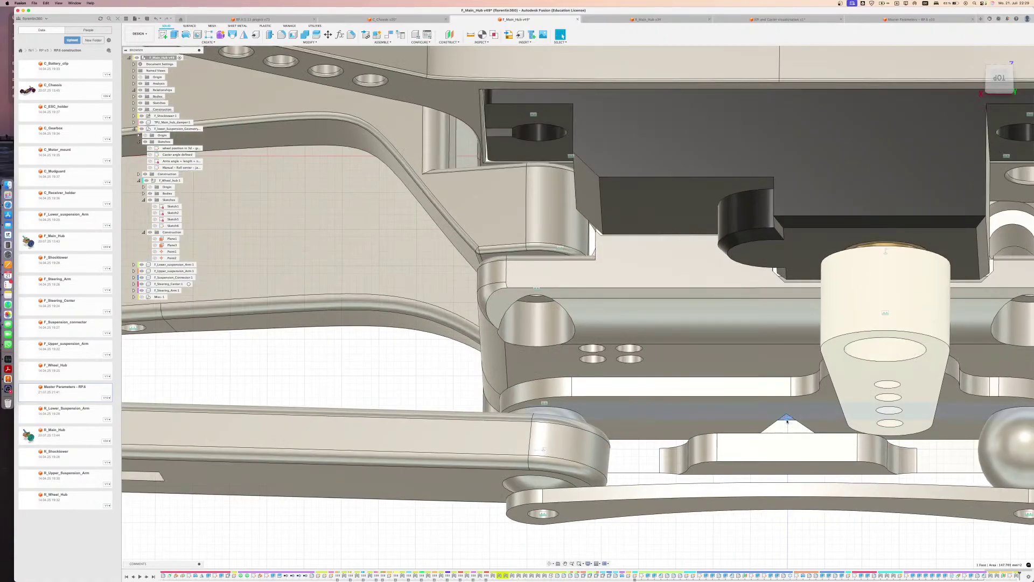
pyautogui.press('q')
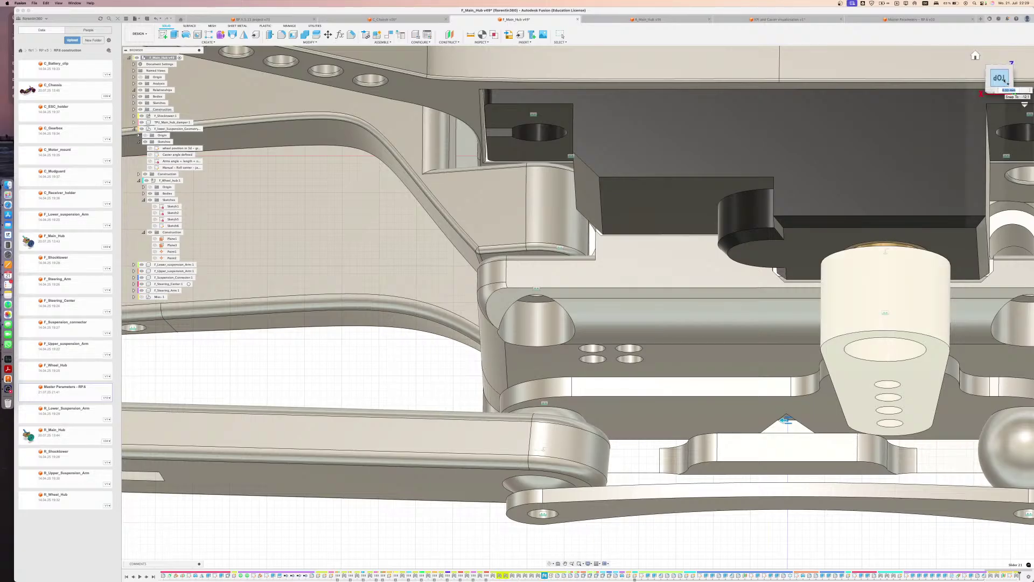
pyautogui.moveTo(824, 220); pyautogui.dragTo(847, 404, button='middle')
pyautogui.moveTo(162, 357); pyautogui.dragTo(460, 361, button='middle')
pyautogui.scroll(-3, 415, 362)
pyautogui.write('3')
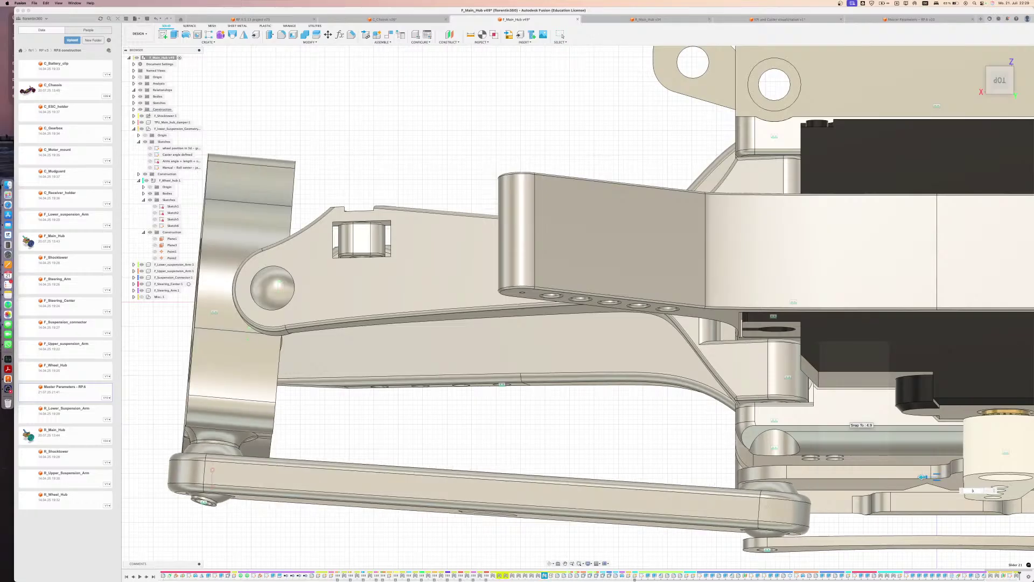
# Move the driven steering slider to both sides and examine the wheel hub's steering angle from the top and back
pyautogui.moveTo(923, 477); pyautogui.dragTo(952, 476)
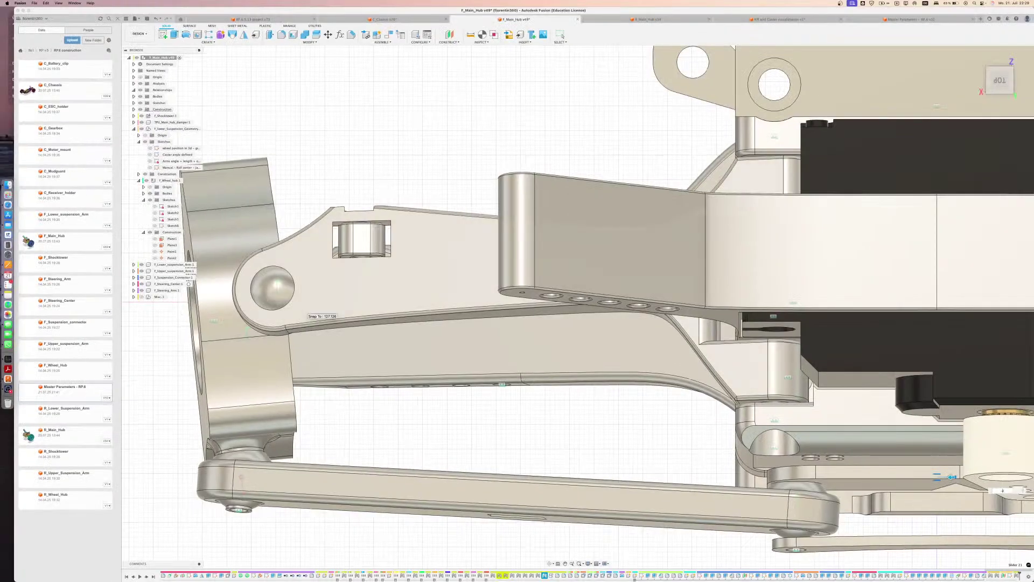
pyautogui.moveTo(952, 476); pyautogui.dragTo(913, 477)
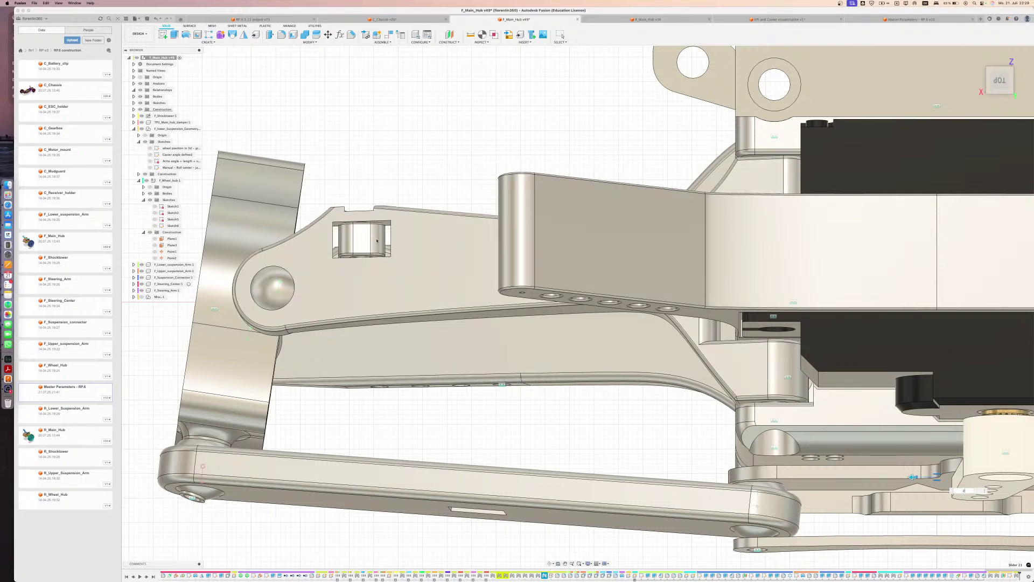
pyautogui.keyDown('shift'); pyautogui.moveTo(378, 236); pyautogui.dragTo(350, 509, button='middle'); pyautogui.keyUp('shift')
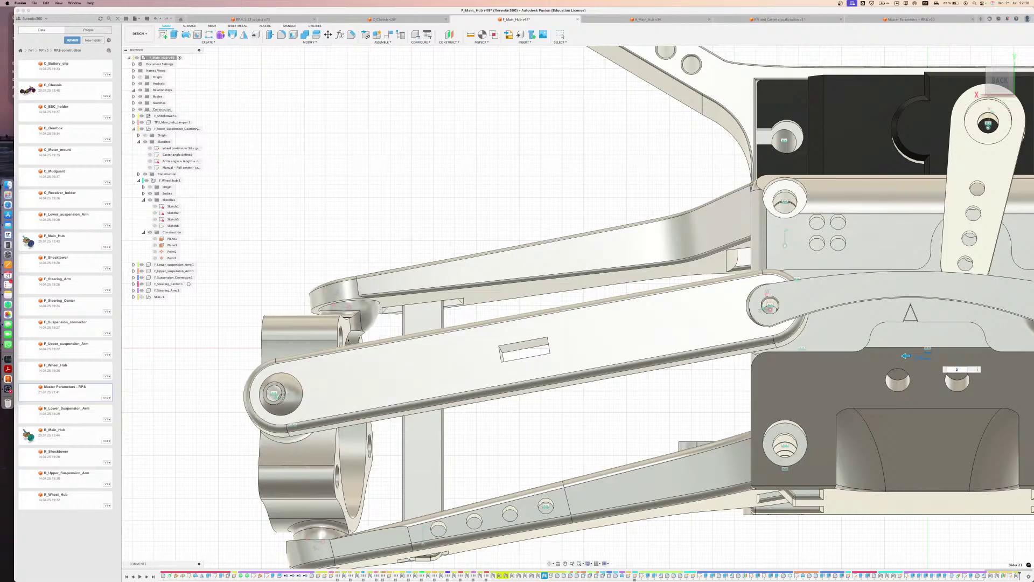
pyautogui.scroll(-2, 351, 308)
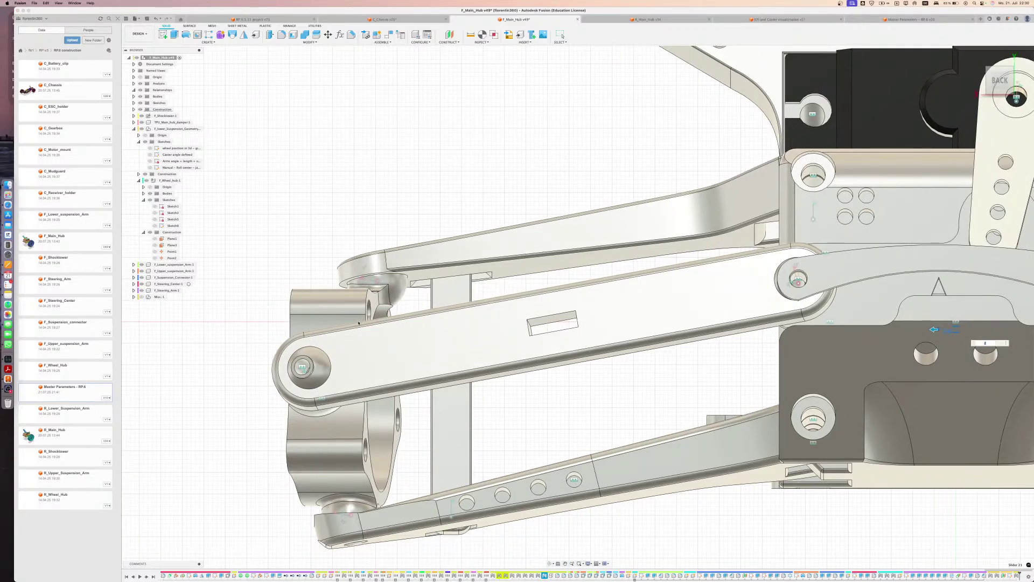
pyautogui.scroll(-3, 725, 289)
pyautogui.moveTo(725, 288); pyautogui.dragTo(576, 290, button='middle')
pyautogui.keyDown('shift'); pyautogui.moveTo(661, 307); pyautogui.dragTo(675, 303, button='middle'); pyautogui.keyUp('shift')
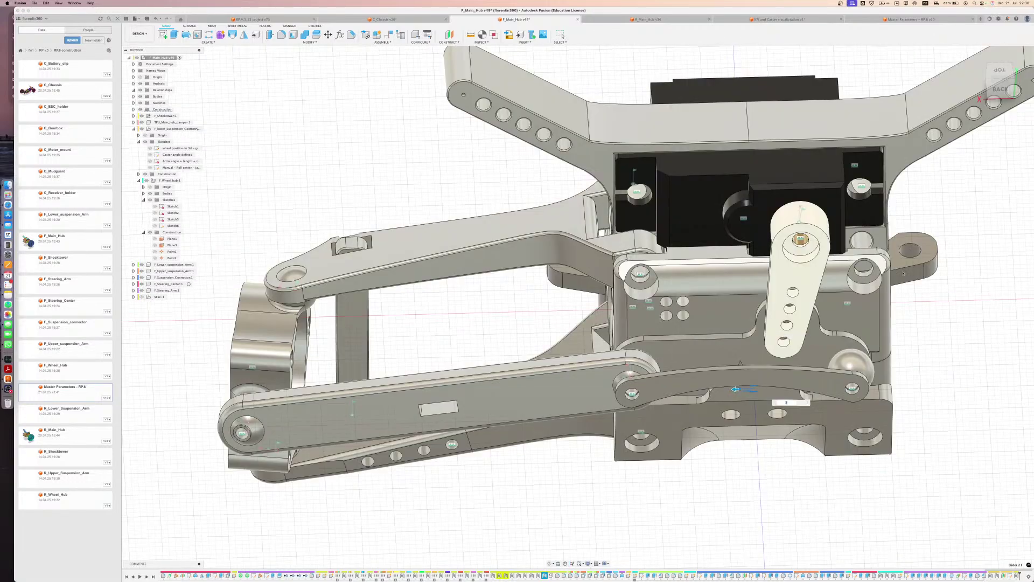
pyautogui.click(1000, 75)
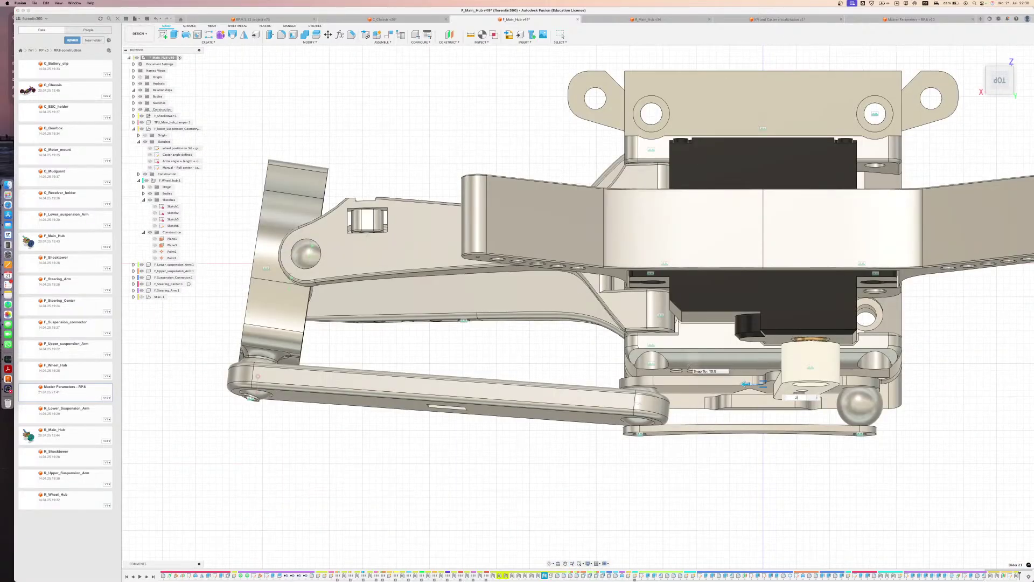
# Drive the steering slider joint in the opposite direction to -4
pyautogui.write('3')
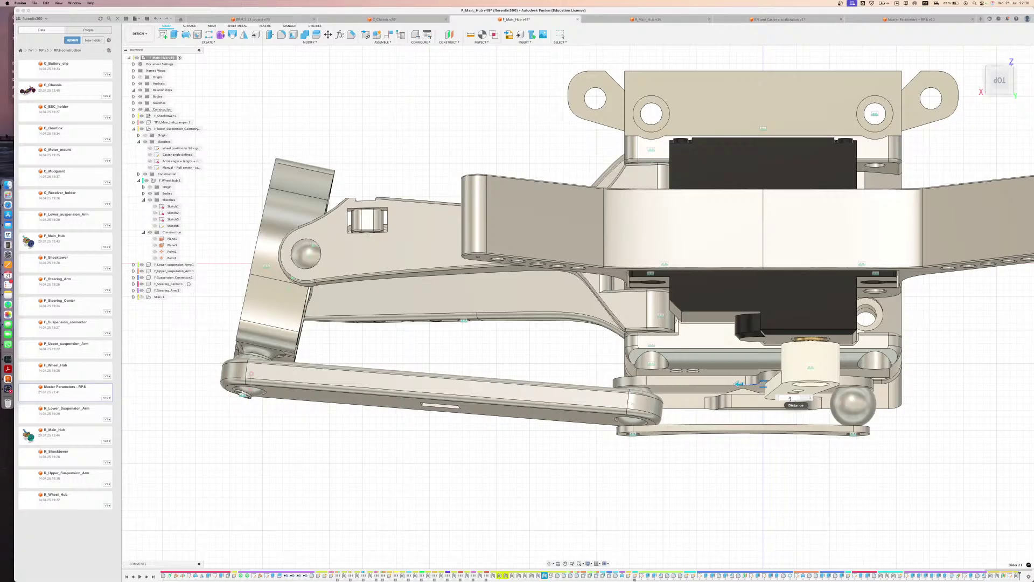
pyautogui.click(790, 399)
pyautogui.write('-4')
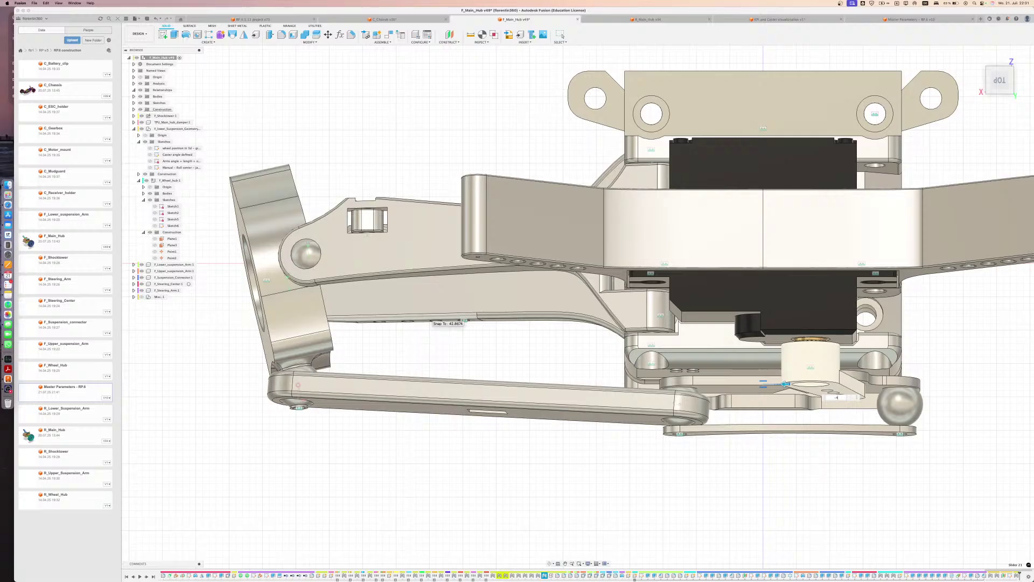
# Sweep the steering slider through its range by hand and cancel the joint drive
pyautogui.moveTo(785, 384)
pyautogui.mouseDown()
pyautogui.moveTo(798, 384)
pyautogui.moveTo(719, 384)
pyautogui.moveTo(799, 384)
pyautogui.mouseUp()
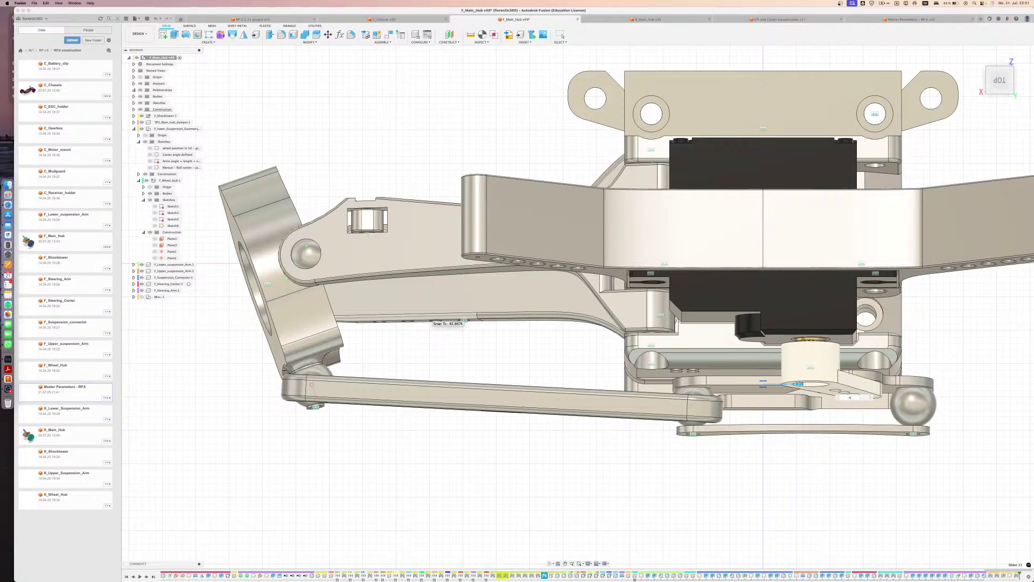
pyautogui.moveTo(799, 383); pyautogui.dragTo(705, 384)
pyautogui.press('Escape')
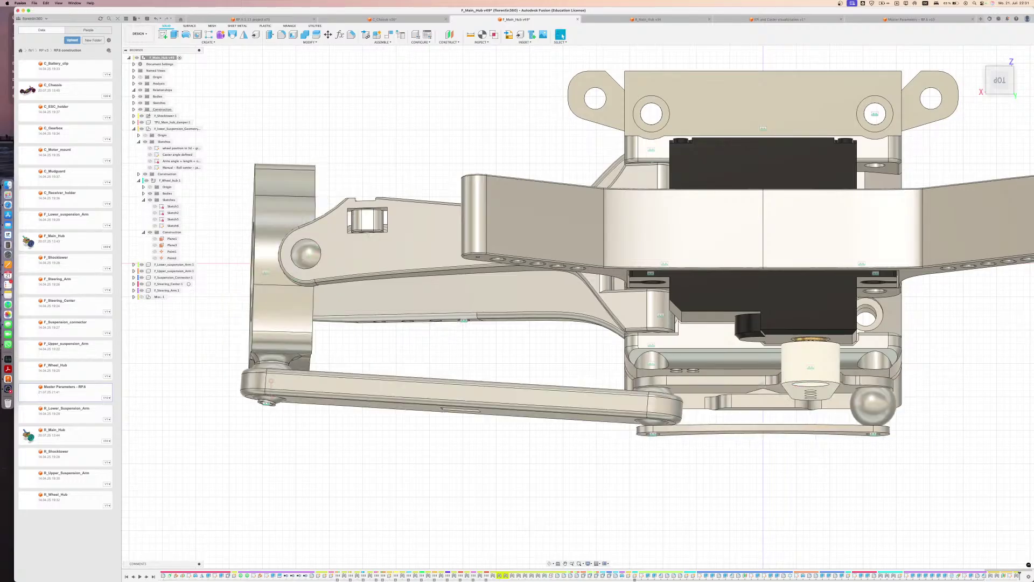
pyautogui.scroll(-3, 406, 294)
pyautogui.keyDown('shift'); pyautogui.moveTo(422, 326); pyautogui.dragTo(422, 319, button='middle'); pyautogui.keyUp('shift')
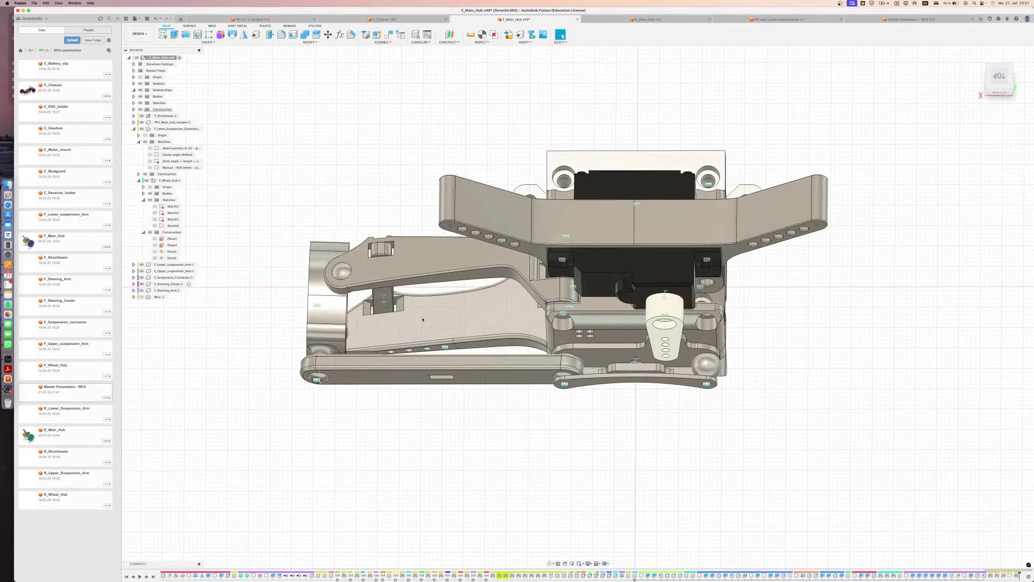
# Drive the steering slider joint to an offset of 1 and examine the wheel hub's upper ball joint from the back
pyautogui.scroll(5, 415, 318)
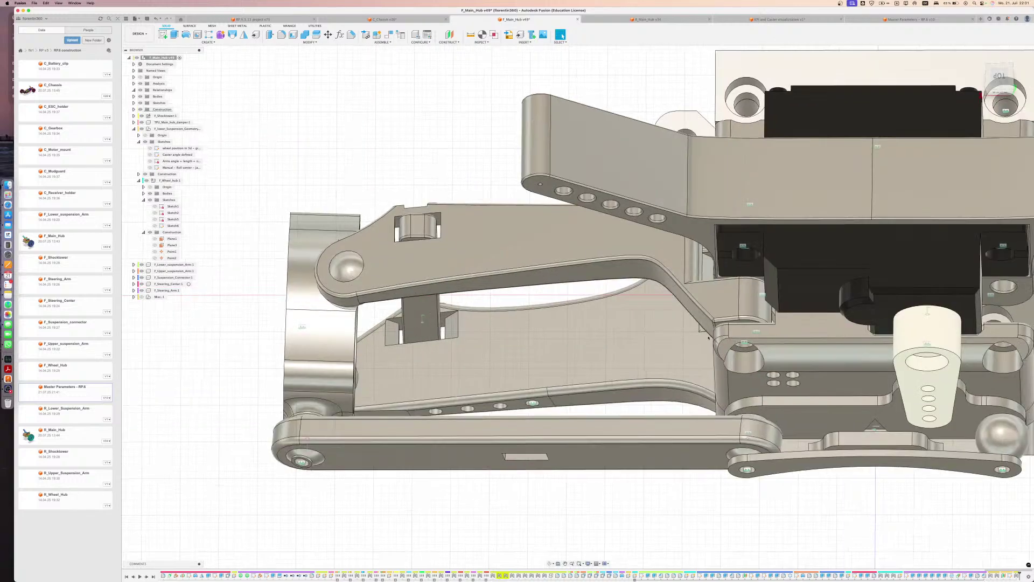
pyautogui.scroll(6, 894, 428)
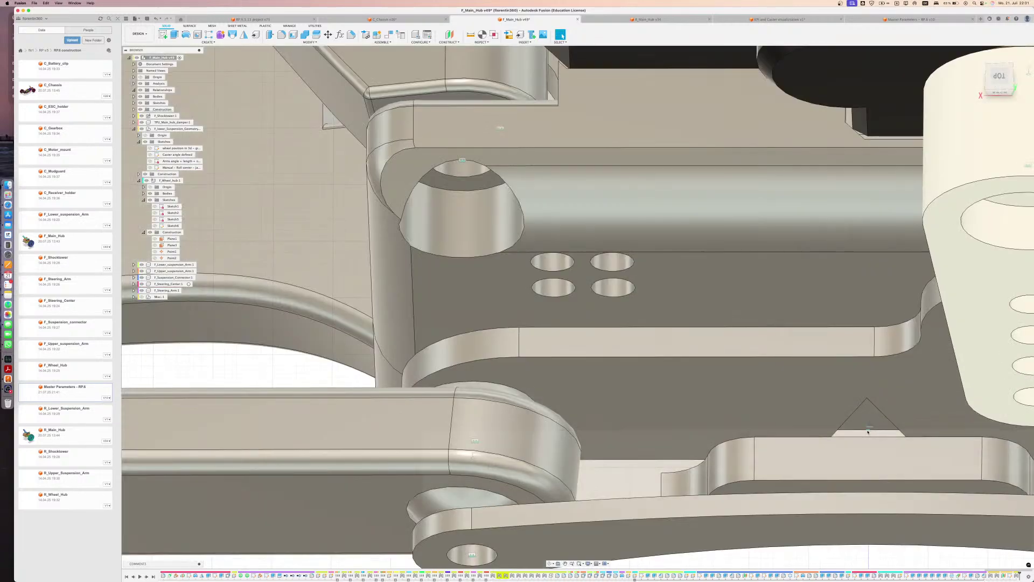
pyautogui.scroll(3, 867, 431)
pyautogui.doubleClick(869, 430)
pyautogui.scroll(-5, 867, 431)
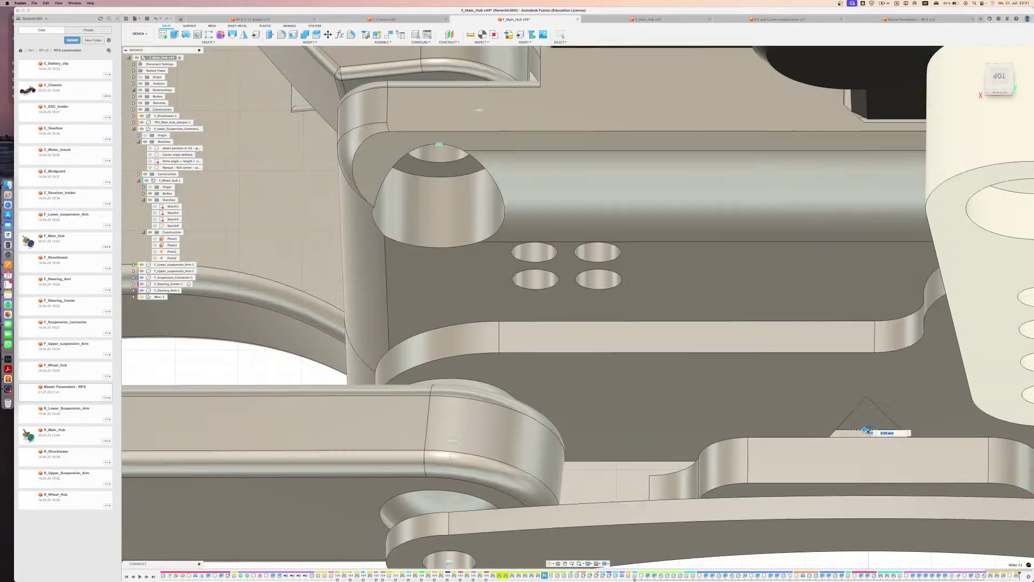
pyautogui.keyDown('shift'); pyautogui.moveTo(1033, 125); pyautogui.dragTo(1027, 98, button='middle'); pyautogui.keyUp('shift')
pyautogui.keyDown('shift'); pyautogui.moveTo(501, 457); pyautogui.dragTo(473, 352, button='middle'); pyautogui.keyUp('shift')
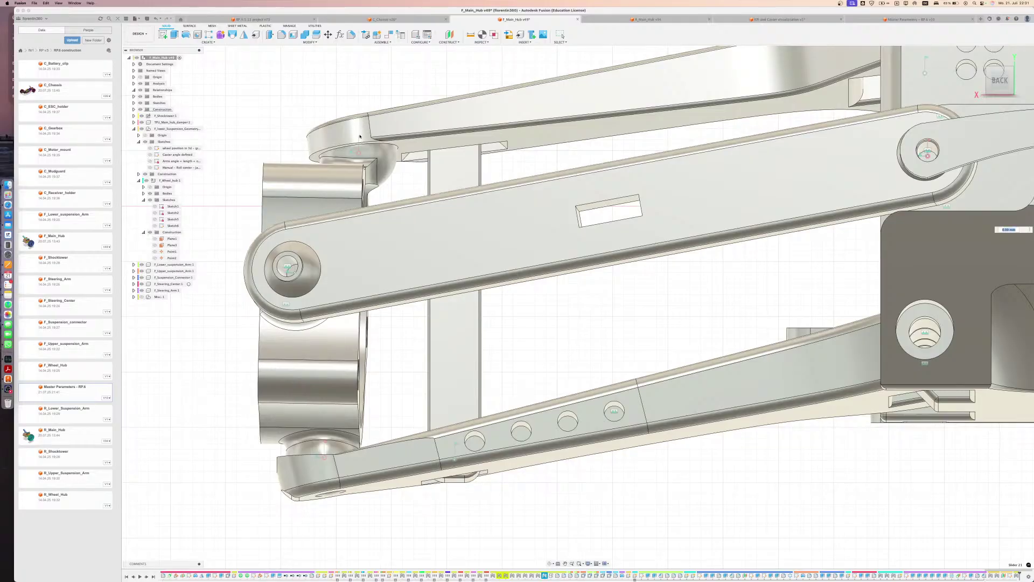
pyautogui.scroll(8, 360, 138)
pyautogui.scroll(-1, 360, 138)
pyautogui.write('1')
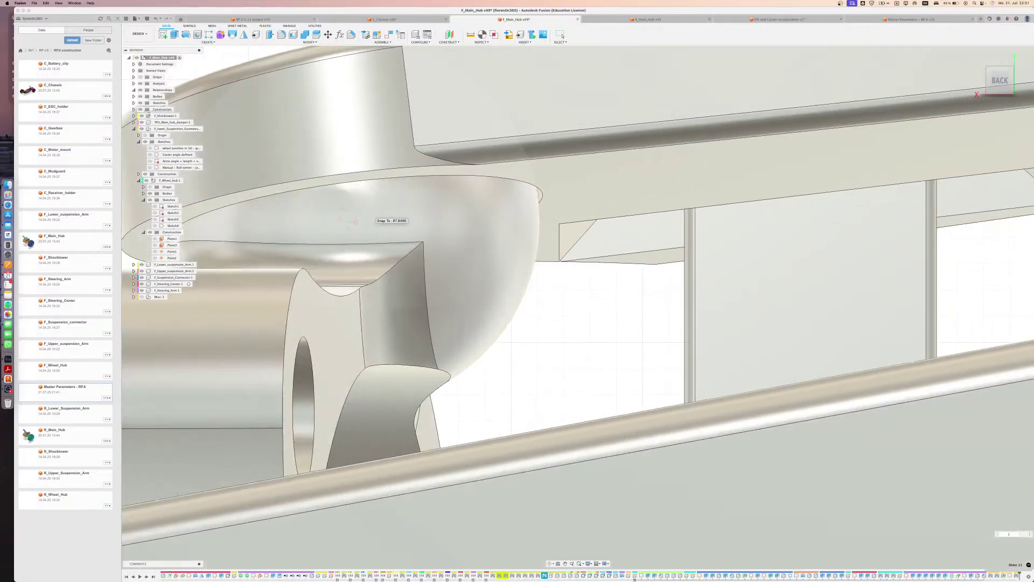
pyautogui.press('BackSpace')
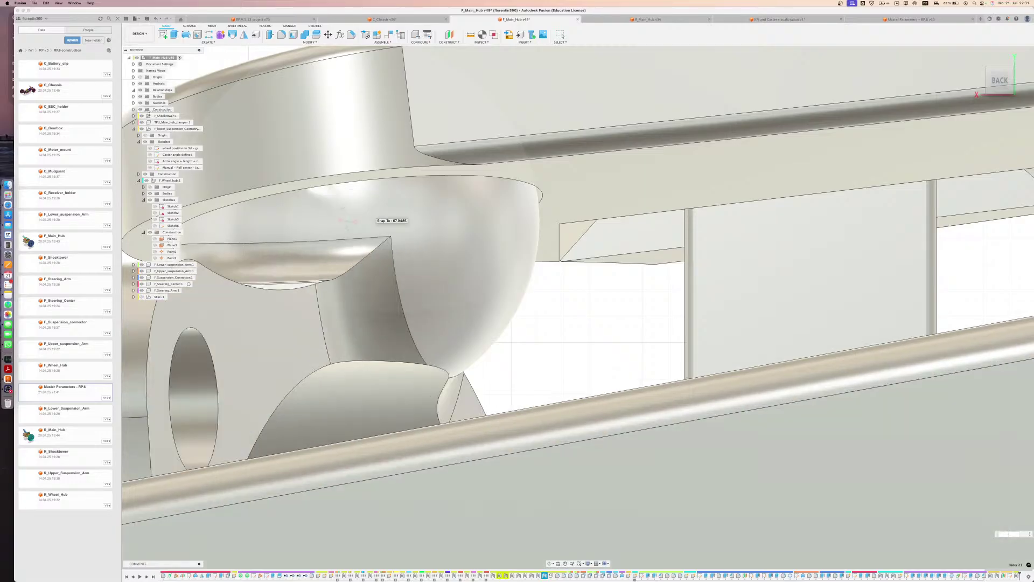
# Drive the steering slider joint to both sides, examine the clearance between wheel hub and upper suspension arm, and end the joint drive
pyautogui.scroll(-8, 372, 215)
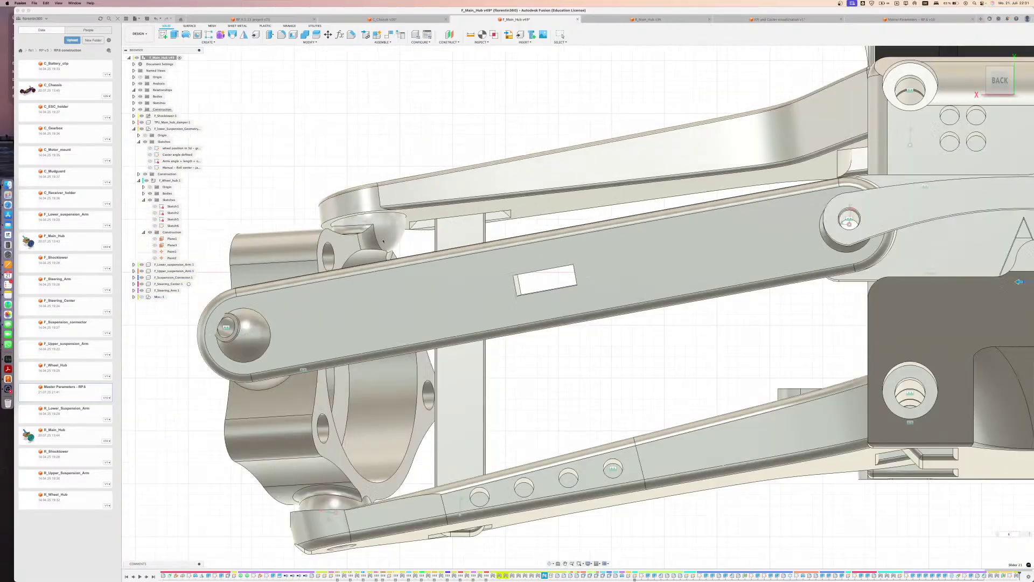
pyautogui.moveTo(388, 256)
pyautogui.keyDown('shift'); pyautogui.mouseDown(button='middle')
pyautogui.moveTo(400, 286)
pyautogui.moveTo(402, 267)
pyautogui.mouseUp(button='middle'); pyautogui.keyUp('shift')
pyautogui.scroll(10, 383, 197)
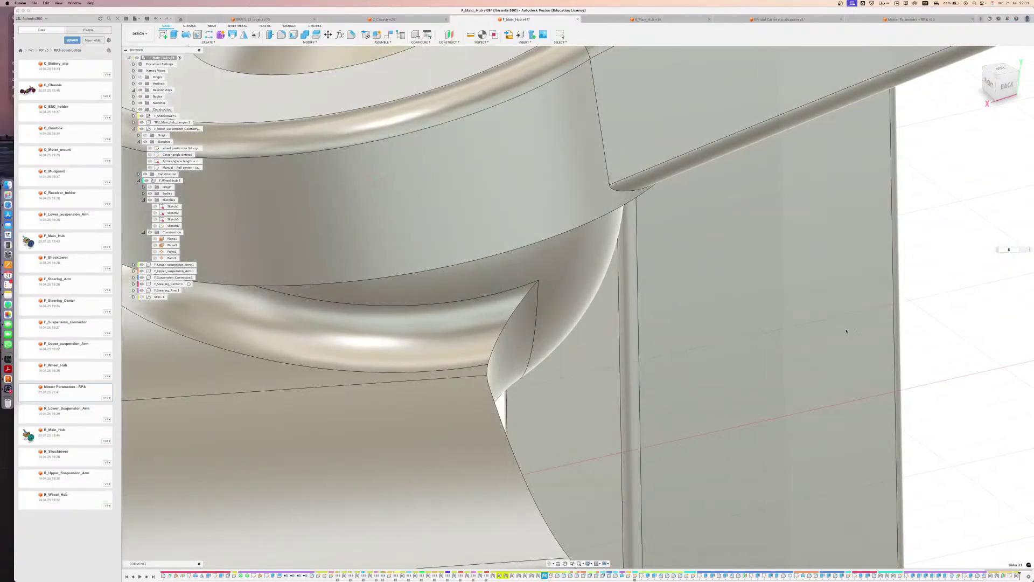
pyautogui.moveTo(1009, 250); pyautogui.dragTo(1009, 59)
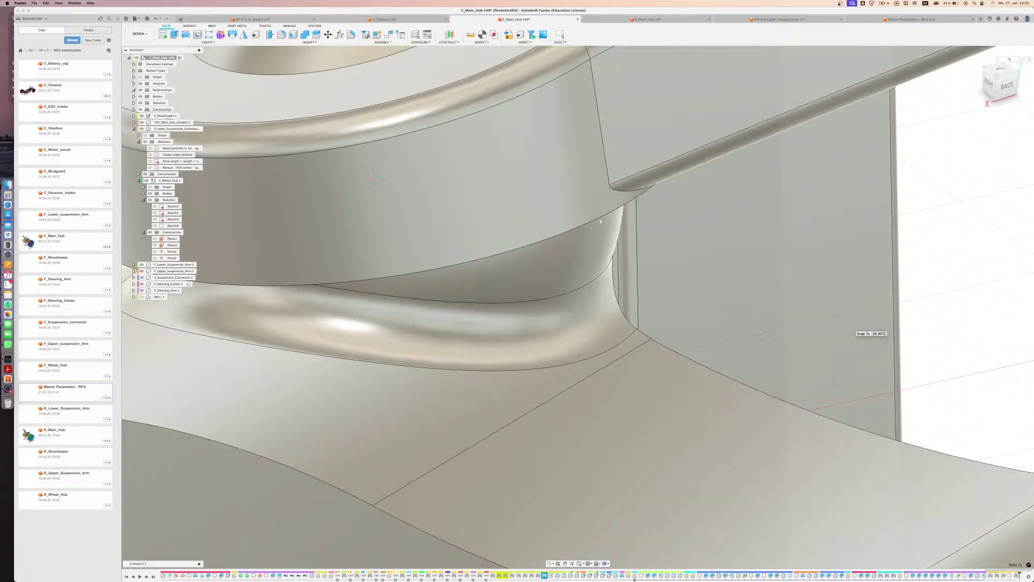
pyautogui.scroll(-10, 853, 330)
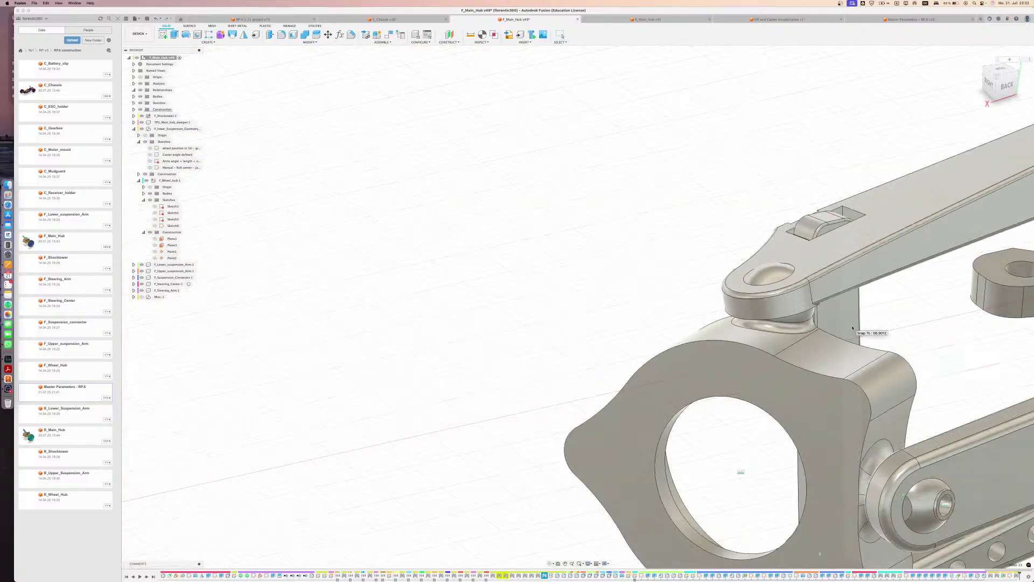
pyautogui.moveTo(967, 389); pyautogui.dragTo(628, 312, button='middle')
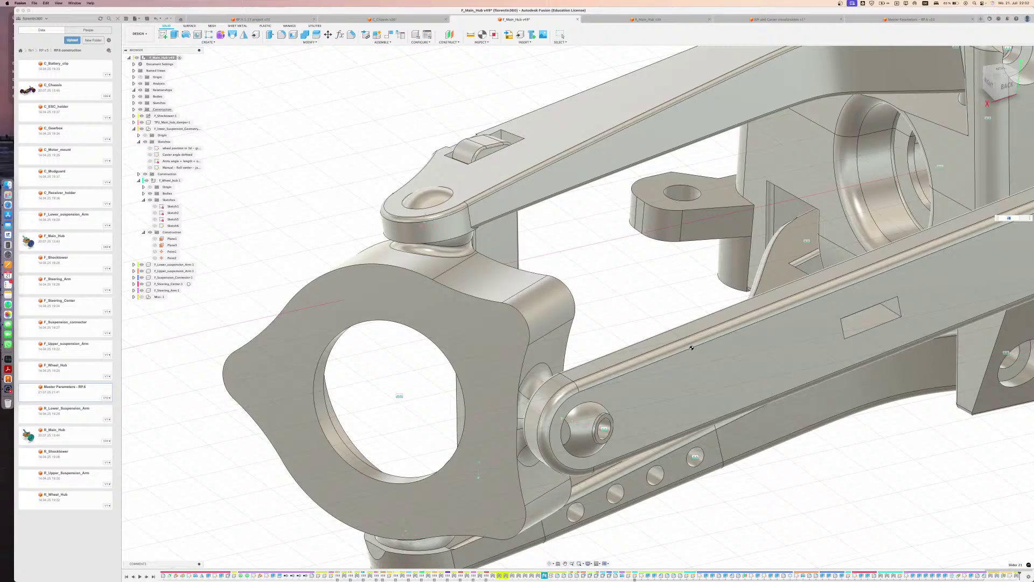
pyautogui.scroll(-8, 666, 298)
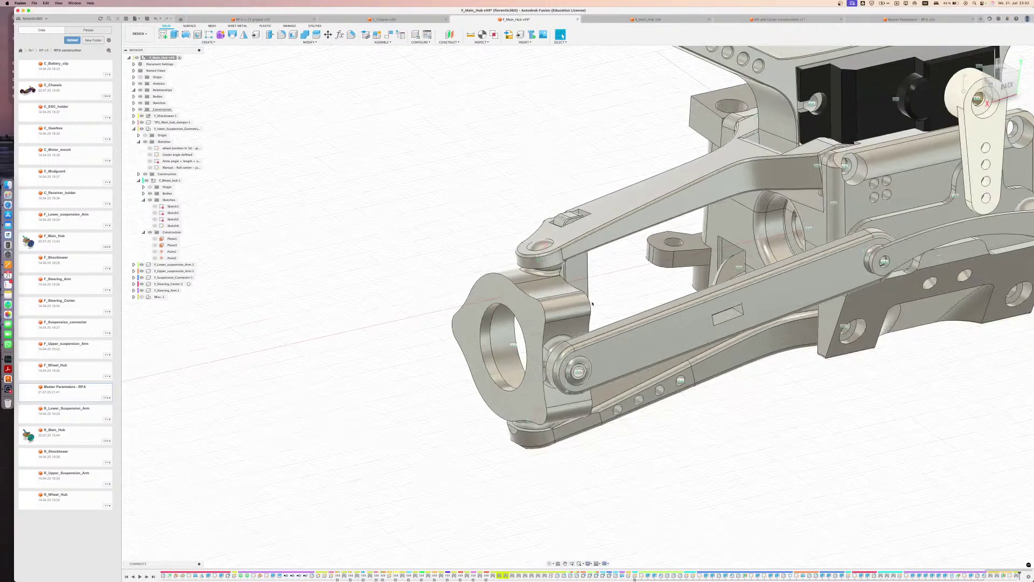
# Create a sketch on the wheel hub's outer face and draw a line from the bore's centre down past the lower ball joint
pyautogui.keyDown('shift'); pyautogui.moveTo(586, 302); pyautogui.dragTo(529, 363, button='middle'); pyautogui.keyUp('shift')
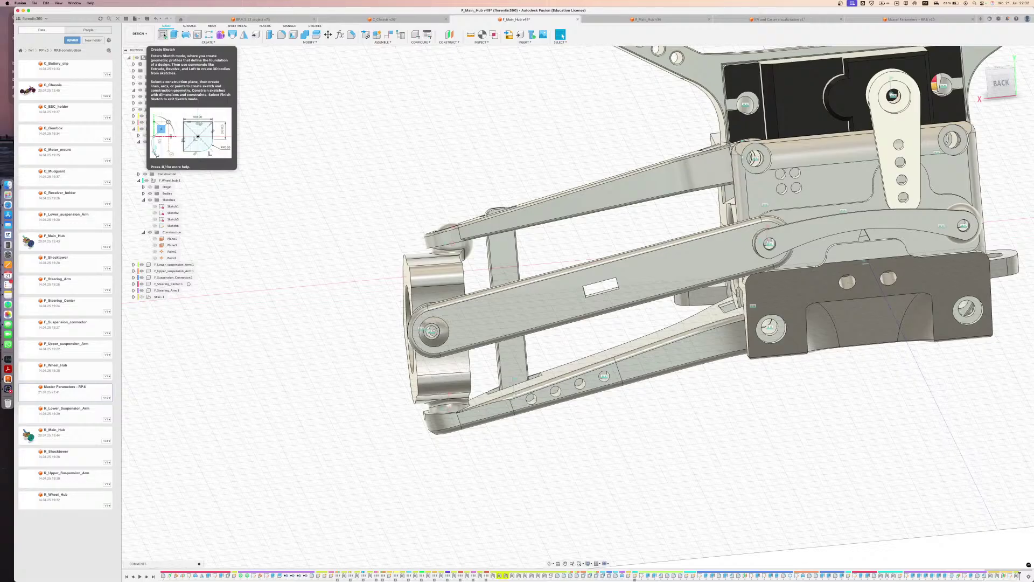
pyautogui.click(162, 35)
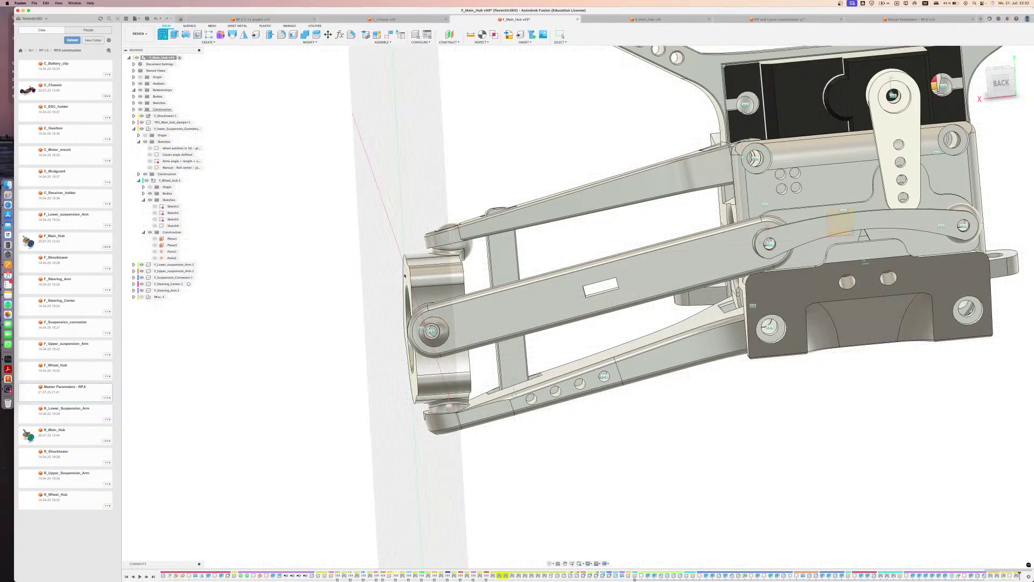
pyautogui.click(409, 278)
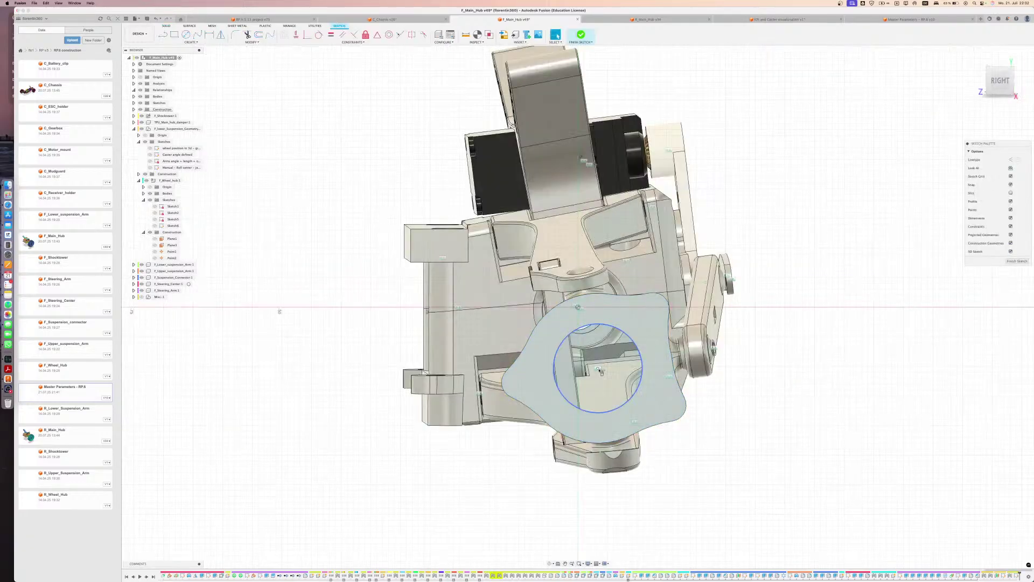
pyautogui.press('l')
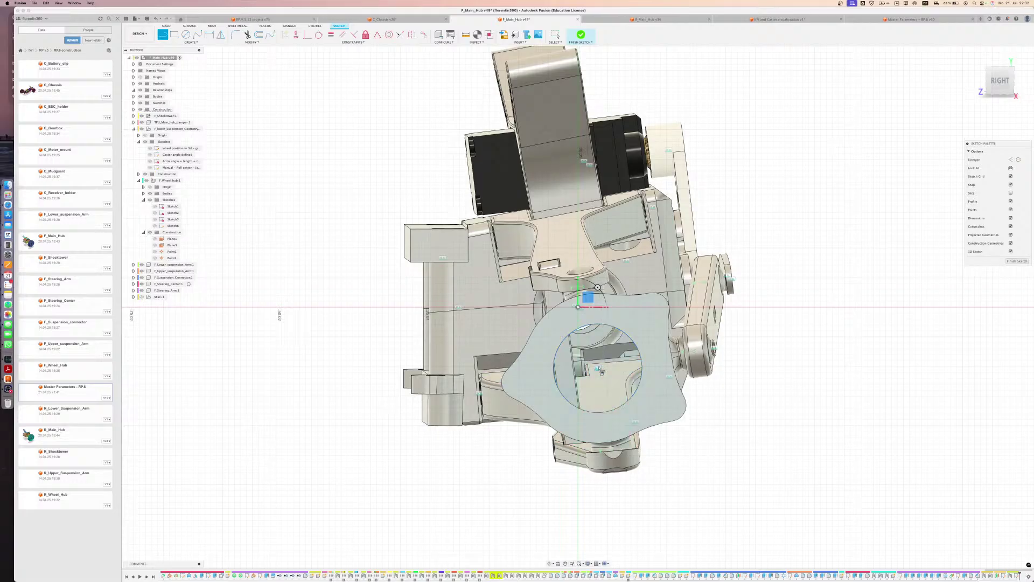
pyautogui.click(597, 368)
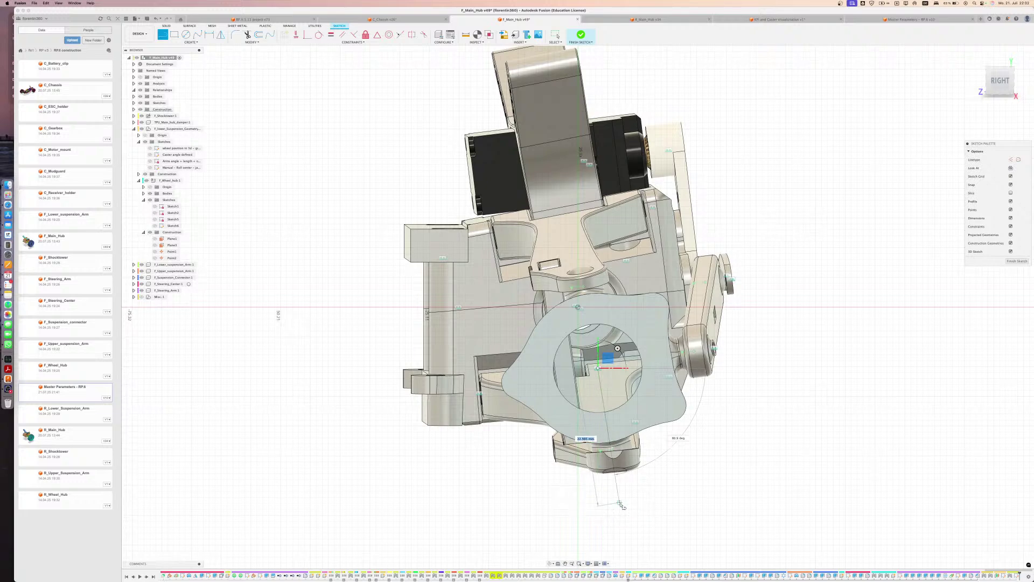
pyautogui.click(622, 507)
pyautogui.press('Escape')
# Try to project the wheel hub's upper side edge into the sketch
pyautogui.keyDown('shift'); pyautogui.moveTo(624, 462); pyautogui.dragTo(409, 431, button='middle'); pyautogui.keyUp('shift')
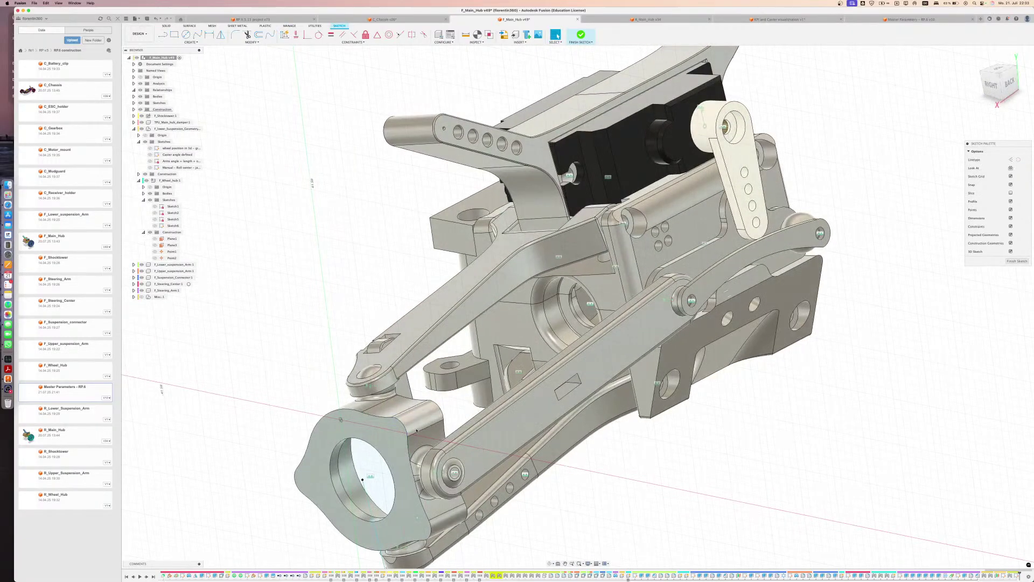
pyautogui.click(403, 412)
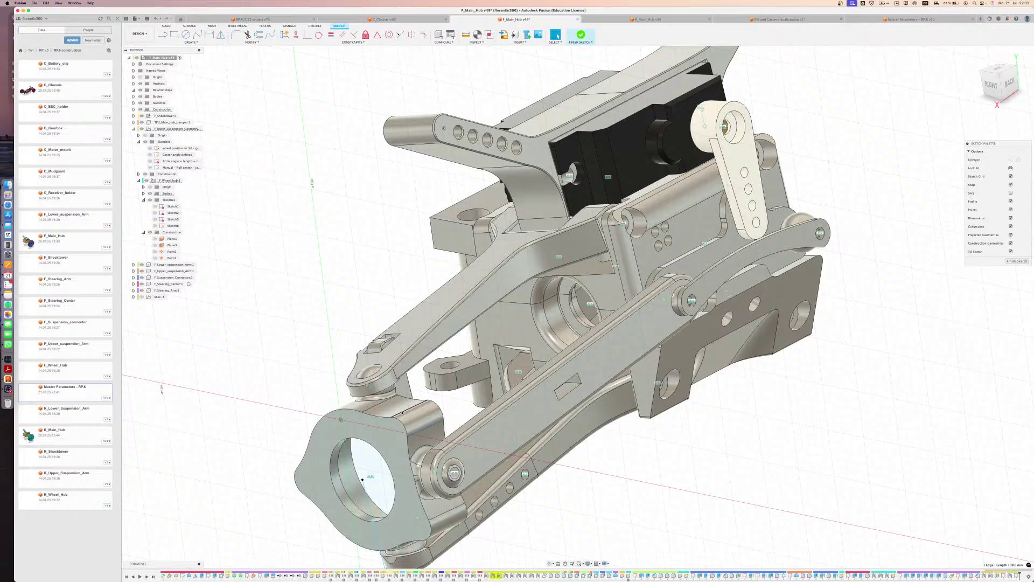
pyautogui.keyDown('shift'); pyautogui.click(402, 413); pyautogui.keyUp('shift')
pyautogui.press('p')
pyautogui.press('Return')
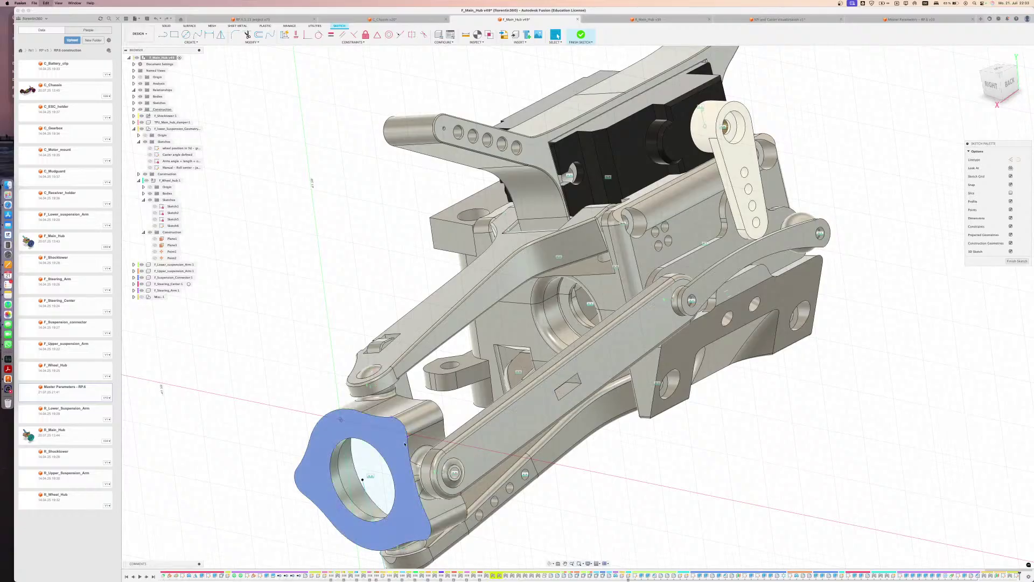
pyautogui.click(423, 428)
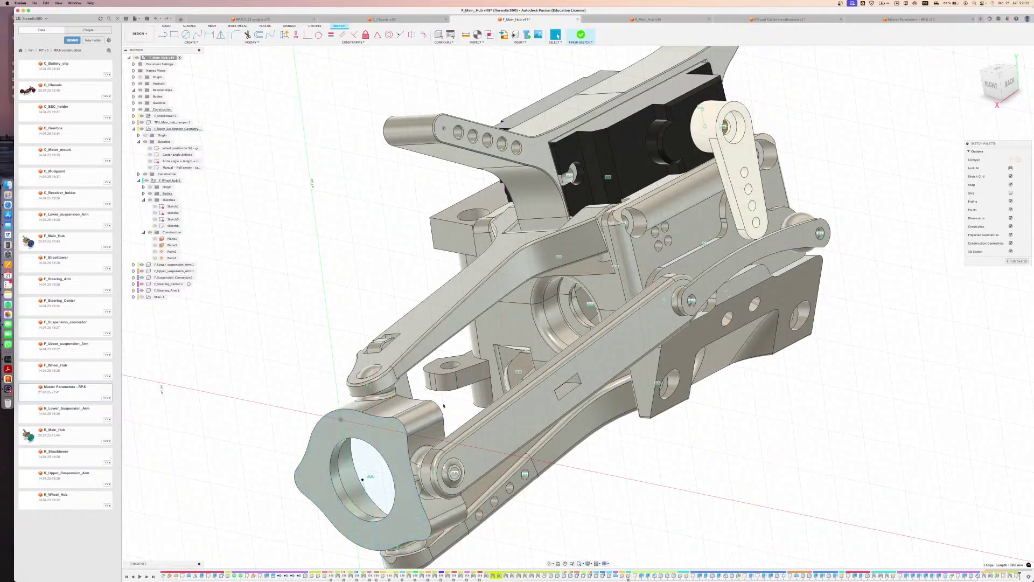
pyautogui.press('p')
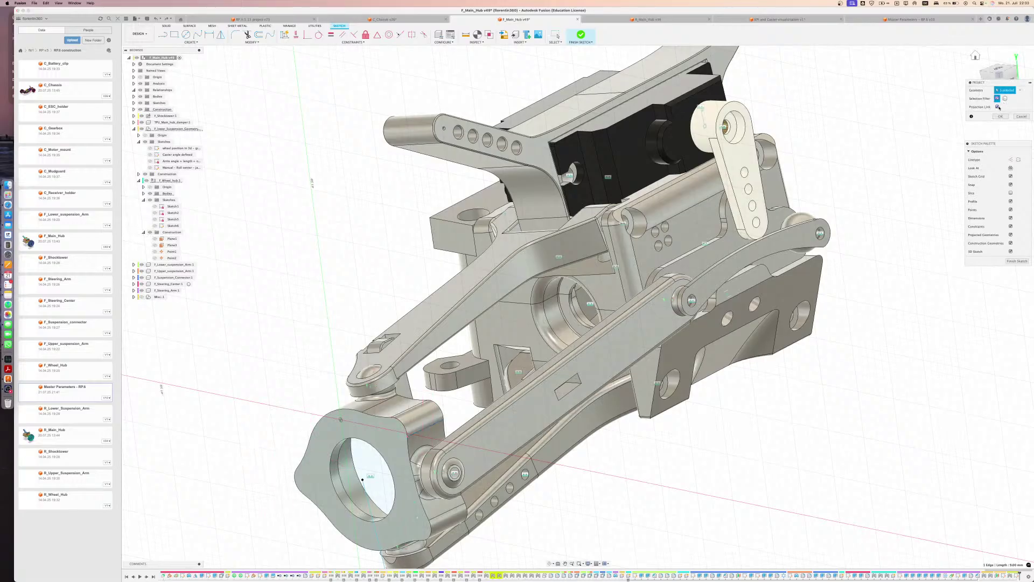
pyautogui.click(1020, 117)
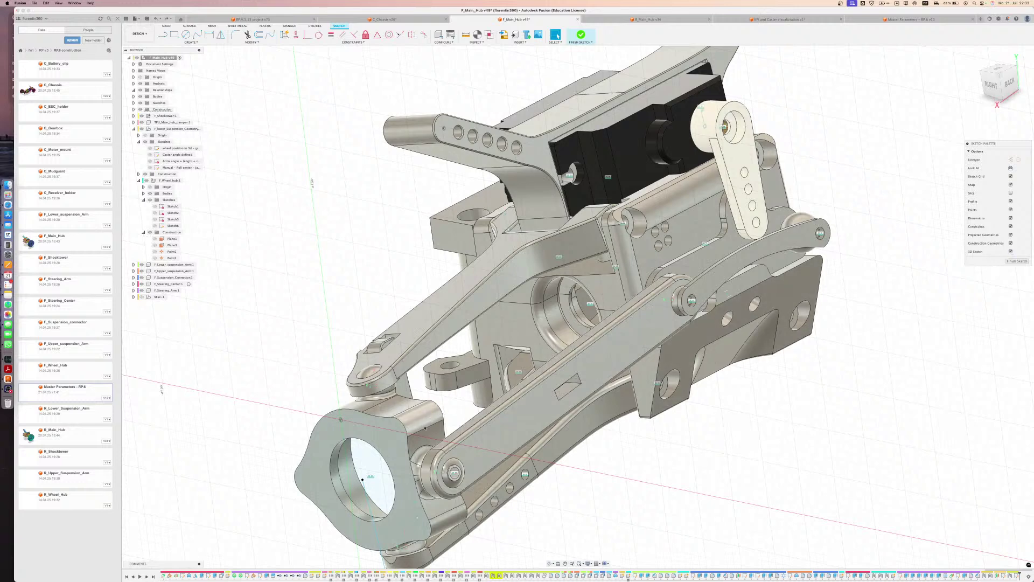
pyautogui.click(421, 431)
pyautogui.press('p')
pyautogui.press('Return')
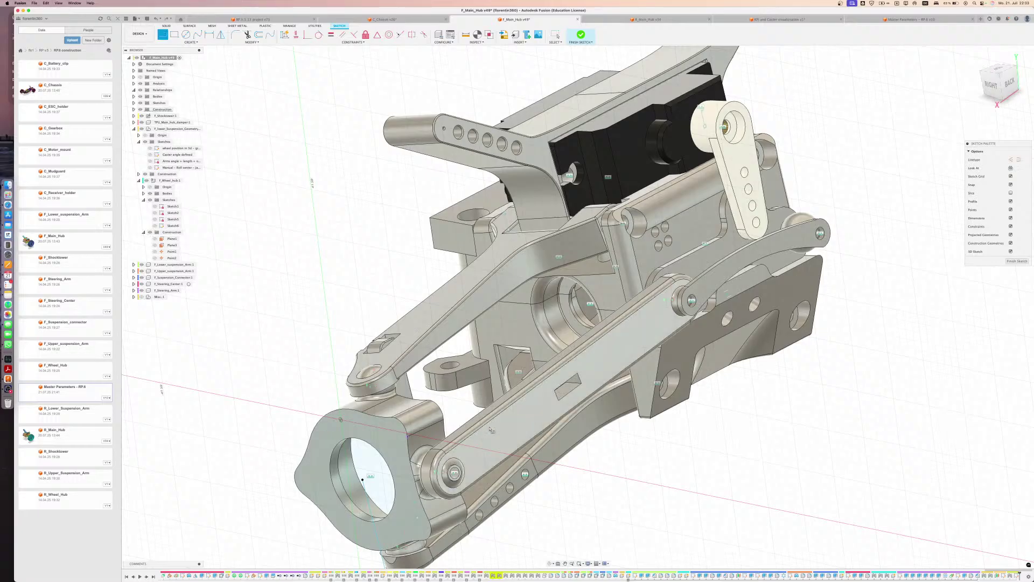
# Draw a line along the wheel hub's upper side edge and try starting another line on the hub's top surface
pyautogui.press('l')
pyautogui.click(408, 437)
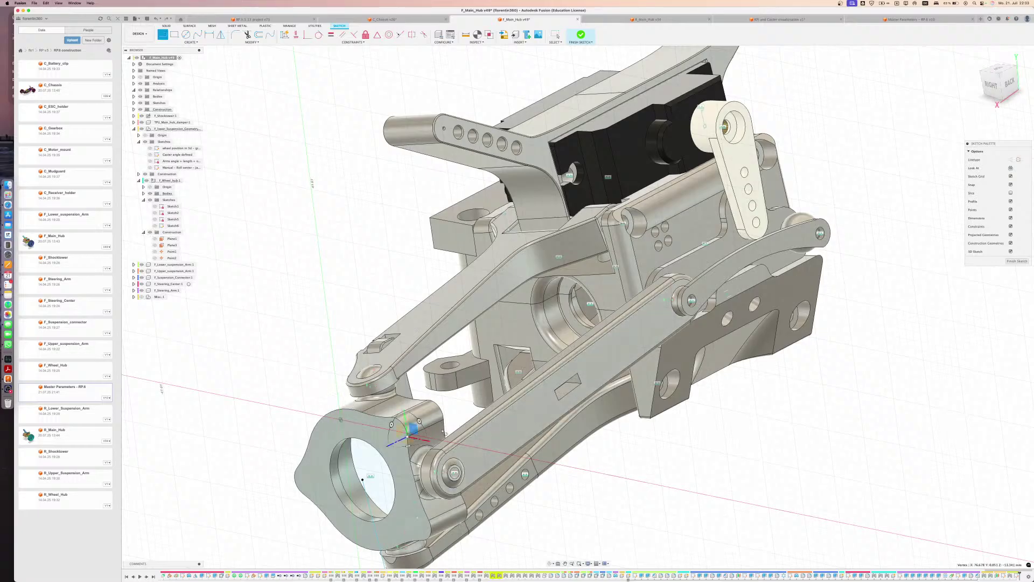
pyautogui.click(444, 420)
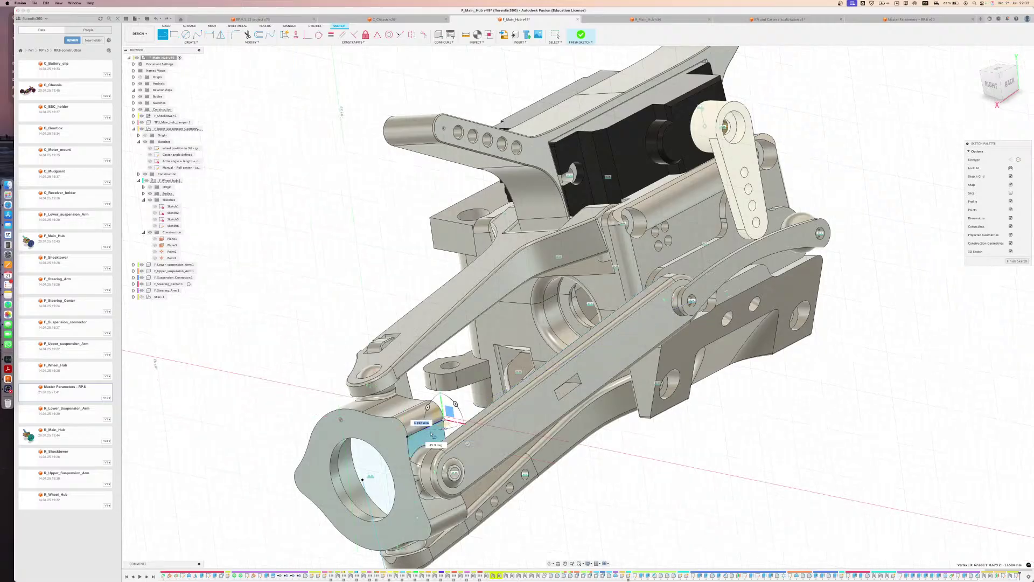
pyautogui.press('Escape')
pyautogui.click(406, 411)
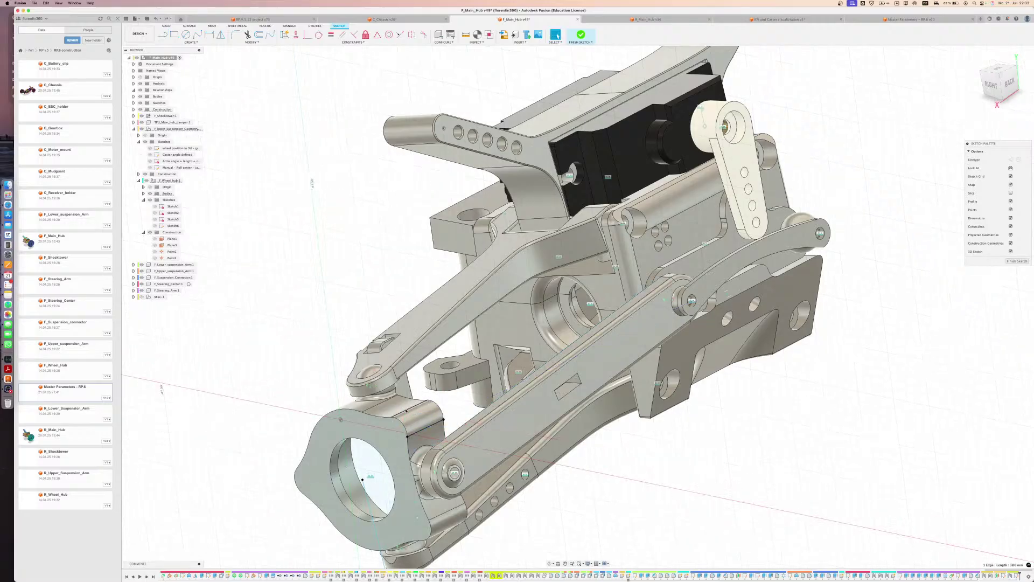
pyautogui.click(420, 431)
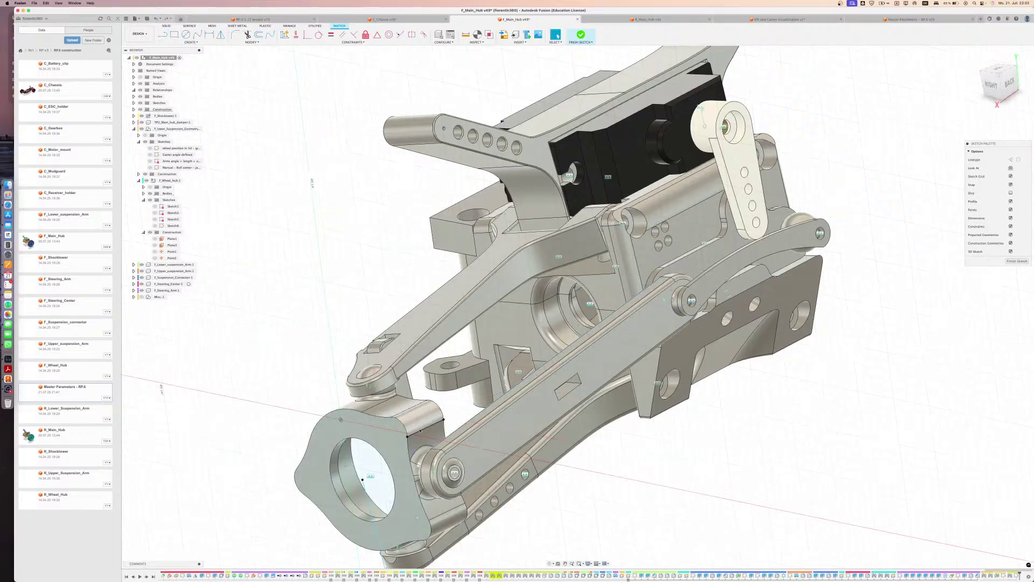
pyautogui.press('l')
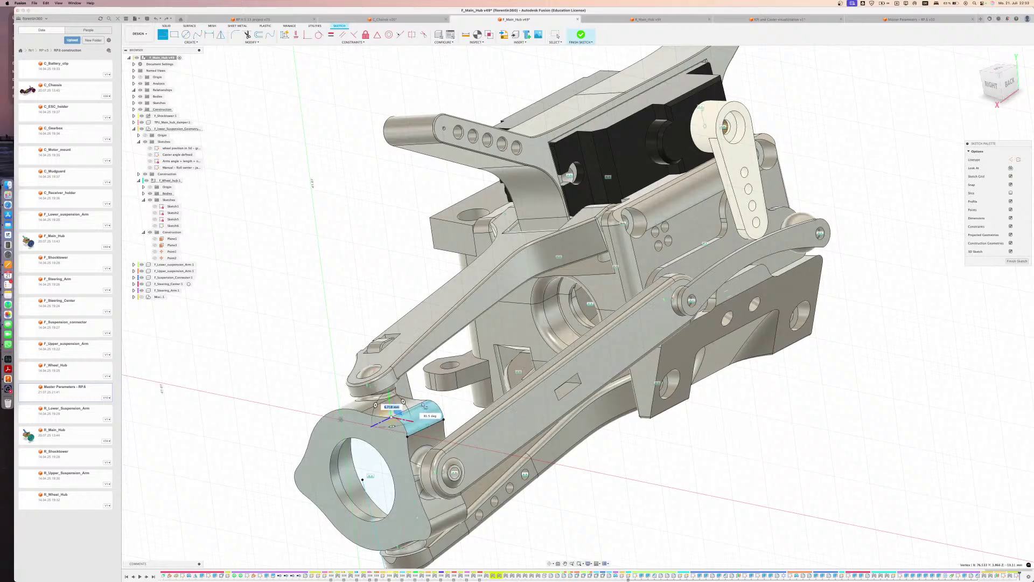
pyautogui.press('Escape')
# Try to constrain the line from the bore's centre perpendicular to the wheel hub's upper edge
pyautogui.moveTo(414, 428); pyautogui.dragTo(461, 392, button='middle')
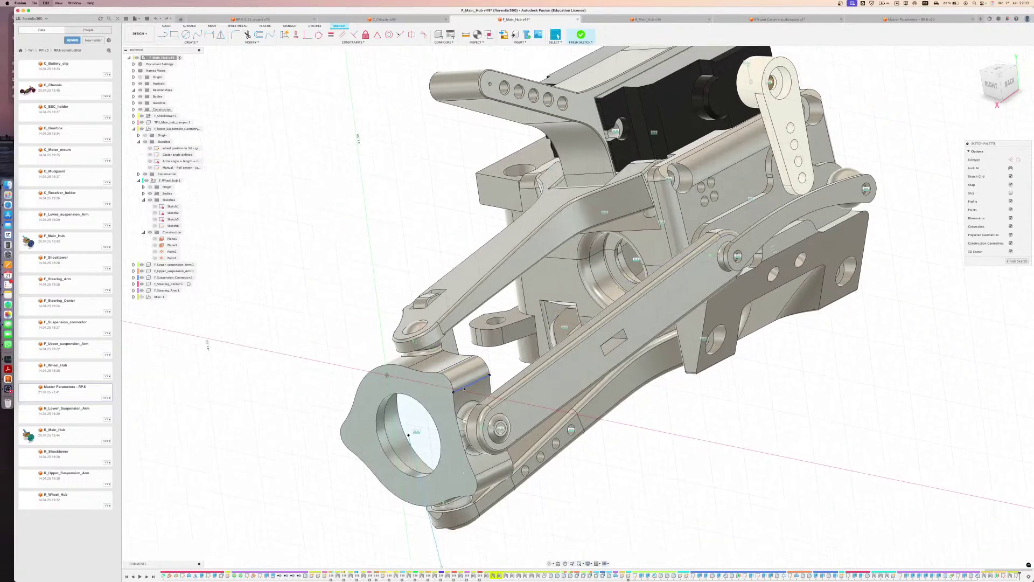
pyautogui.click(465, 389)
pyautogui.click(354, 35)
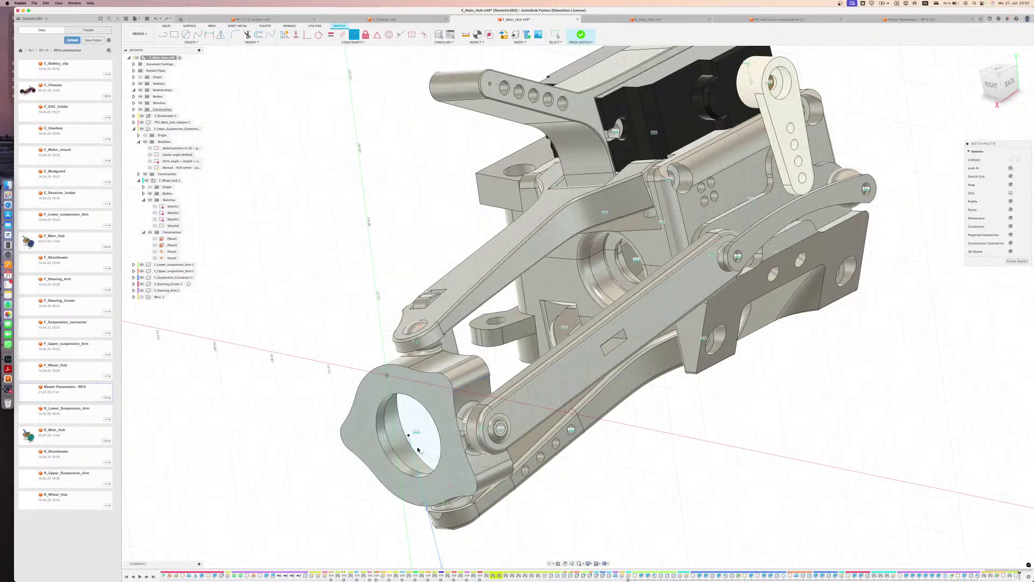
pyautogui.click(414, 452)
pyautogui.click(461, 363)
# Delete the sketch line running from the bore's centre down past the lower ball joint
pyautogui.scroll(-3, 434, 444)
pyautogui.keyDown('shift'); pyautogui.moveTo(434, 444); pyautogui.dragTo(491, 506, button='middle'); pyautogui.keyUp('shift')
pyautogui.moveTo(476, 504)
pyautogui.mouseDown()
pyautogui.moveTo(524, 480)
pyautogui.moveTo(519, 422)
pyautogui.moveTo(496, 438)
pyautogui.mouseUp()
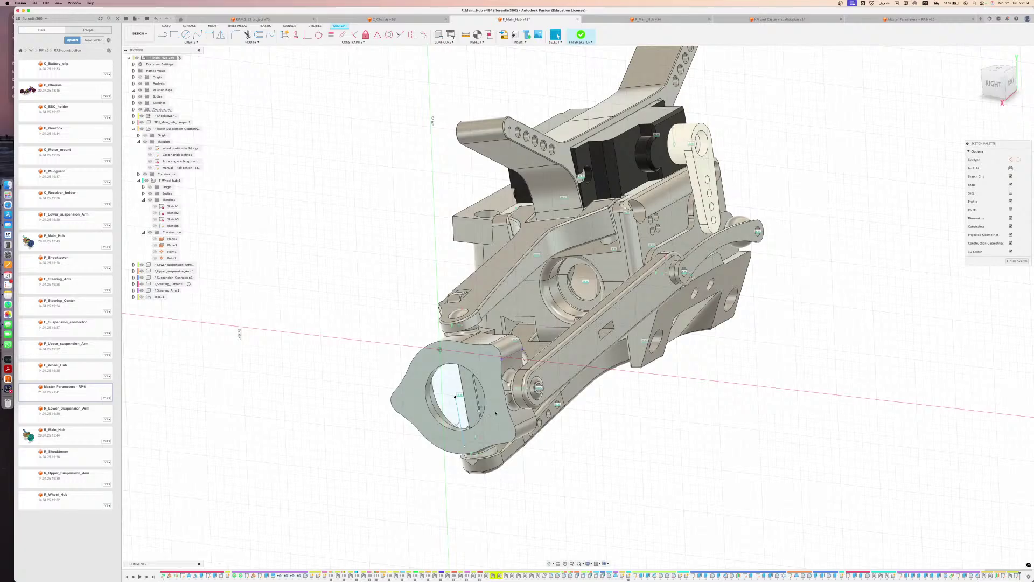
pyautogui.keyDown('shift'); pyautogui.moveTo(498, 414); pyautogui.dragTo(504, 393, button='middle'); pyautogui.keyUp('shift')
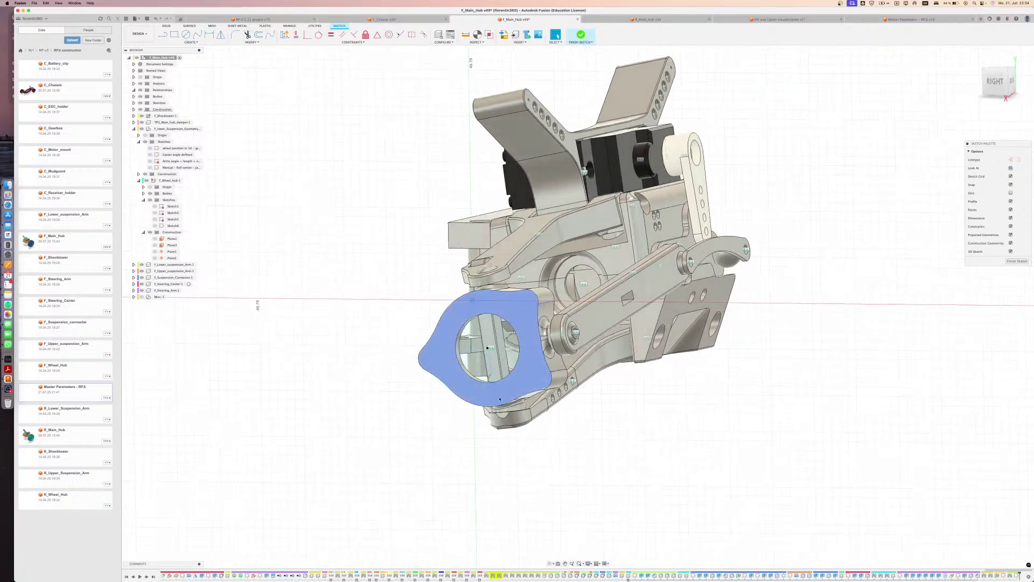
pyautogui.click(497, 403)
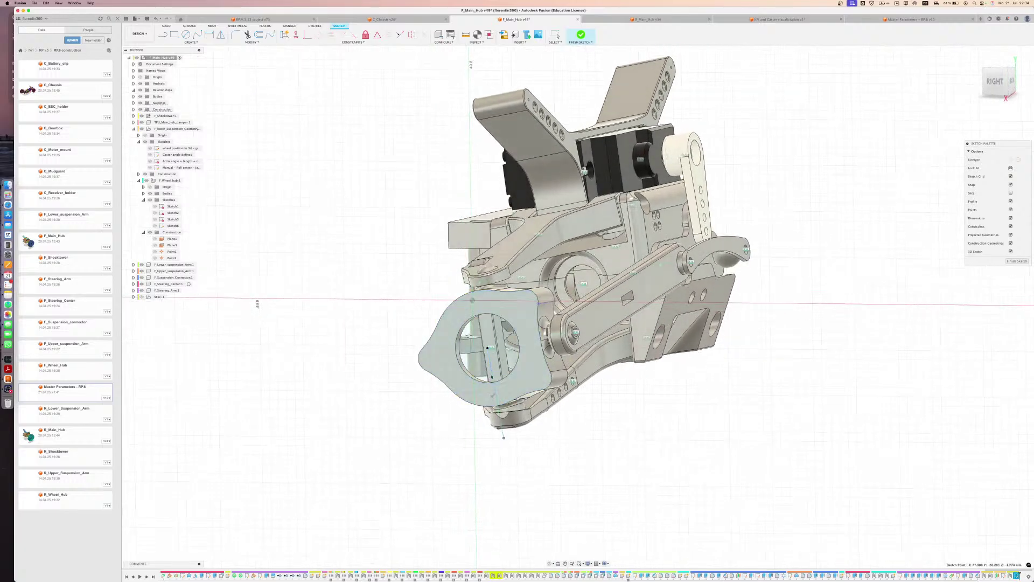
pyautogui.click(499, 421)
pyautogui.press('Delete')
# Draw a line from the wheel hub face's upper corner on the steering arm side down past the lower ball joint
pyautogui.press('l')
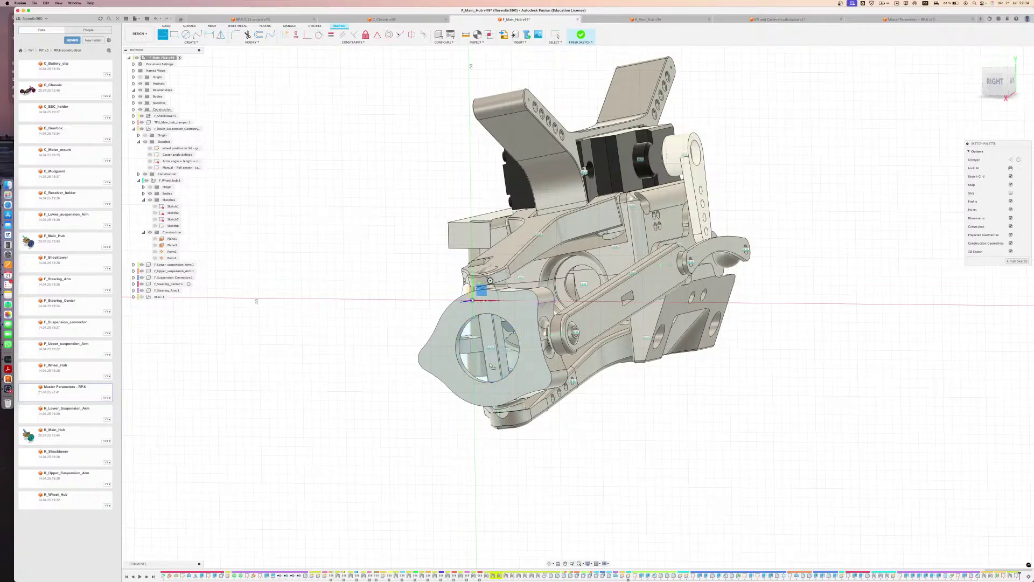
pyautogui.click(538, 303)
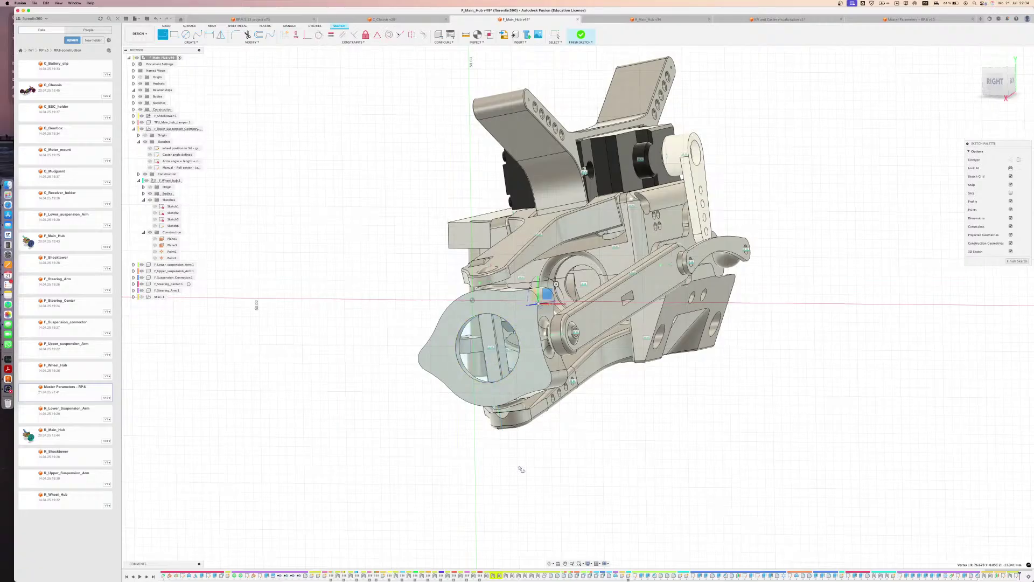
pyautogui.click(538, 495)
pyautogui.press('Escape')
pyautogui.click(538, 459)
# Try to constrain the long downward line perpendicular to the wheel hub's top edge
pyautogui.keyDown('shift'); pyautogui.moveTo(569, 474); pyautogui.dragTo(485, 464, button='middle'); pyautogui.keyUp('shift')
pyautogui.keyDown('shift'); pyautogui.click(436, 340); pyautogui.keyUp('shift')
pyautogui.click(353, 35)
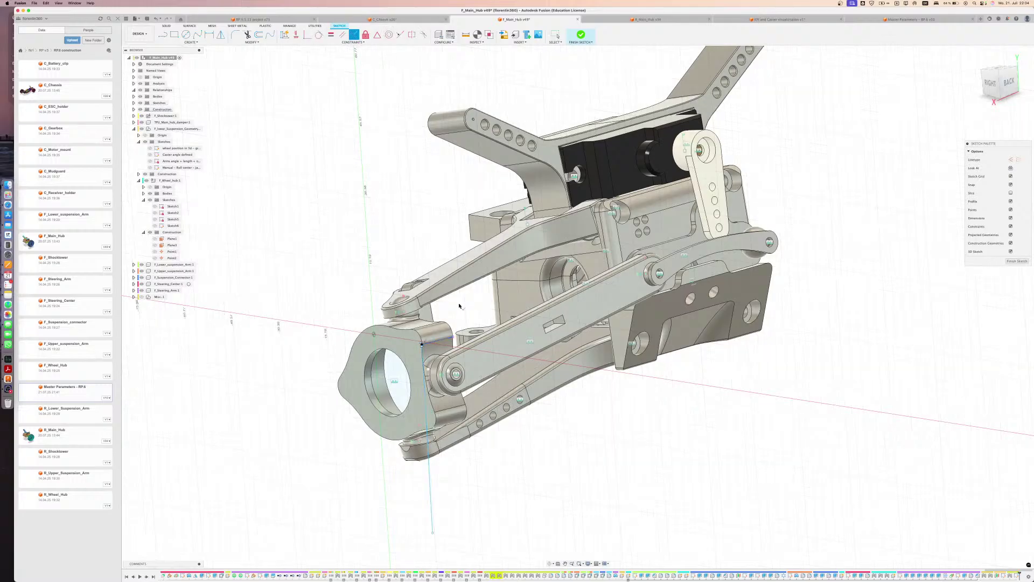
pyautogui.moveTo(432, 533)
pyautogui.mouseDown()
pyautogui.moveTo(471, 528)
pyautogui.moveTo(513, 481)
pyautogui.moveTo(420, 479)
pyautogui.moveTo(350, 508)
pyautogui.moveTo(406, 515)
pyautogui.moveTo(519, 463)
pyautogui.mouseUp()
# Draw a short line along the wheel hub face's upper edge, starting at the long line's upper end
pyautogui.keyDown('shift'); pyautogui.moveTo(466, 426); pyautogui.dragTo(494, 423, button='middle'); pyautogui.keyUp('shift')
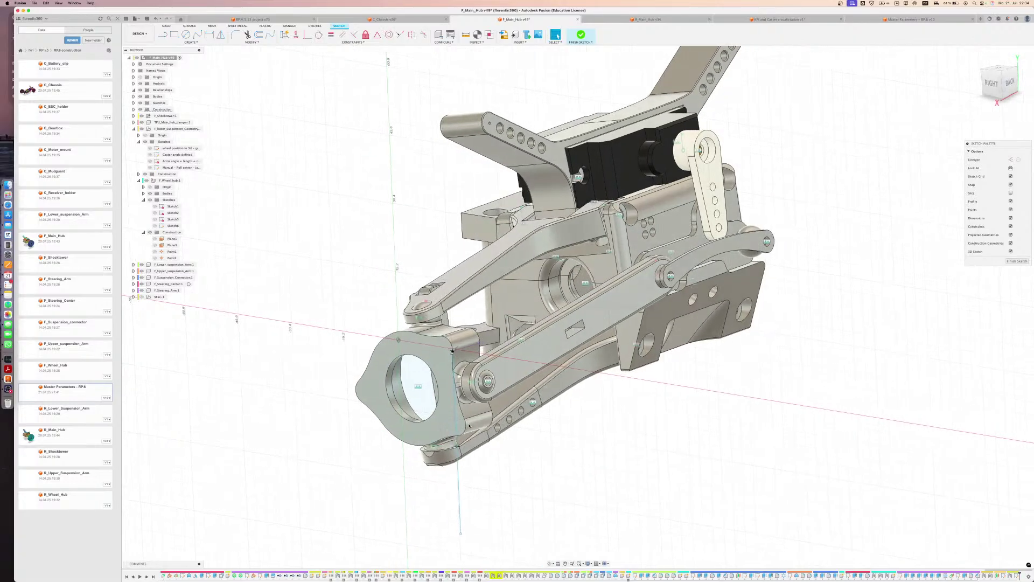
pyautogui.click(454, 393)
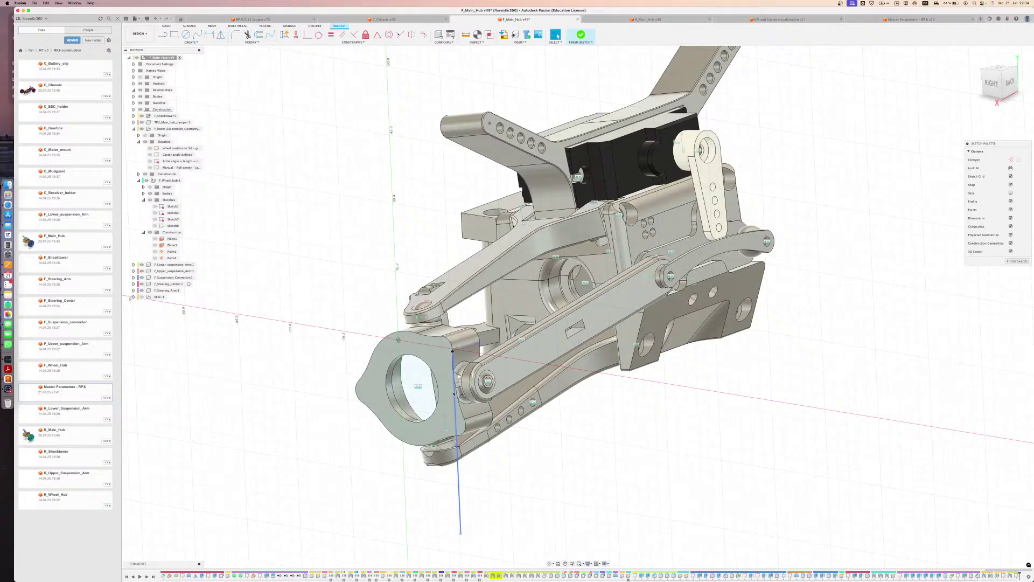
pyautogui.press('l')
pyautogui.click(452, 352)
pyautogui.press('Escape')
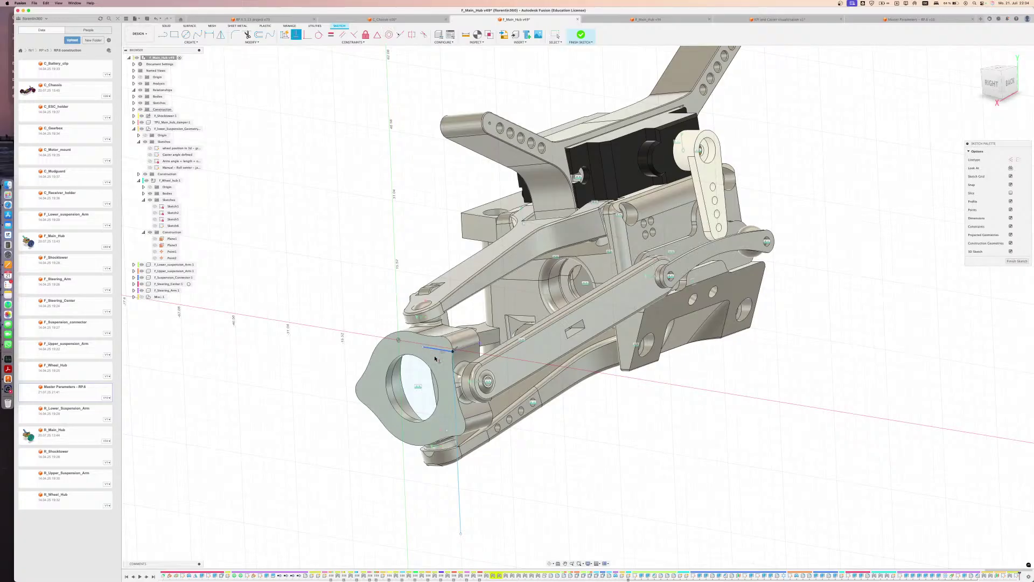
# Constrain the long downward line perpendicular to the short line along the hub face's upper edge
pyautogui.moveTo(428, 350)
pyautogui.keyDown('shift'); pyautogui.mouseDown(button='middle')
pyautogui.moveTo(446, 362)
pyautogui.moveTo(447, 408)
pyautogui.mouseUp(button='middle'); pyautogui.keyUp('shift')
pyautogui.click(447, 412)
pyautogui.keyDown('shift'); pyautogui.click(443, 417); pyautogui.keyUp('shift')
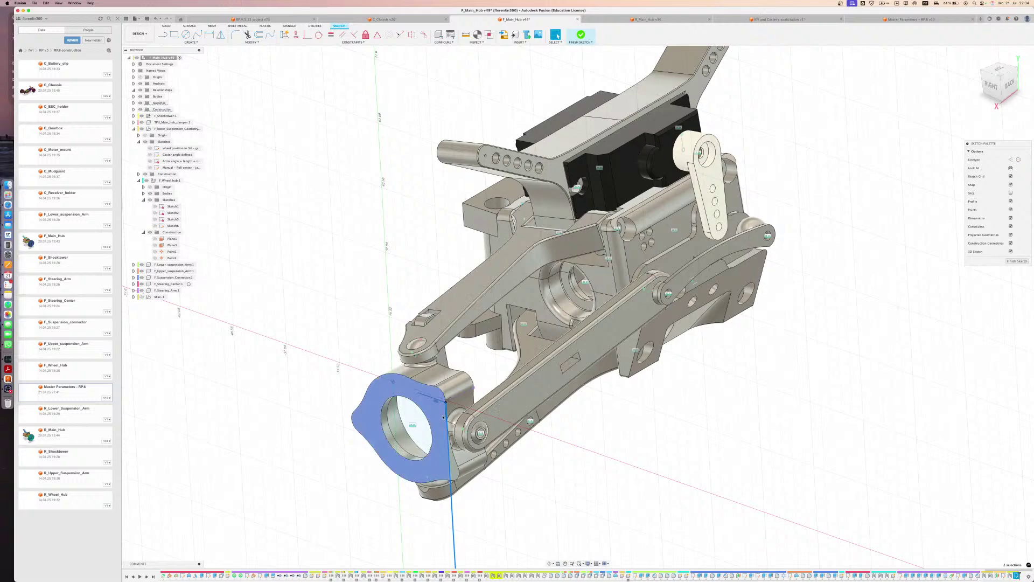
pyautogui.click(354, 34)
pyautogui.press('Escape')
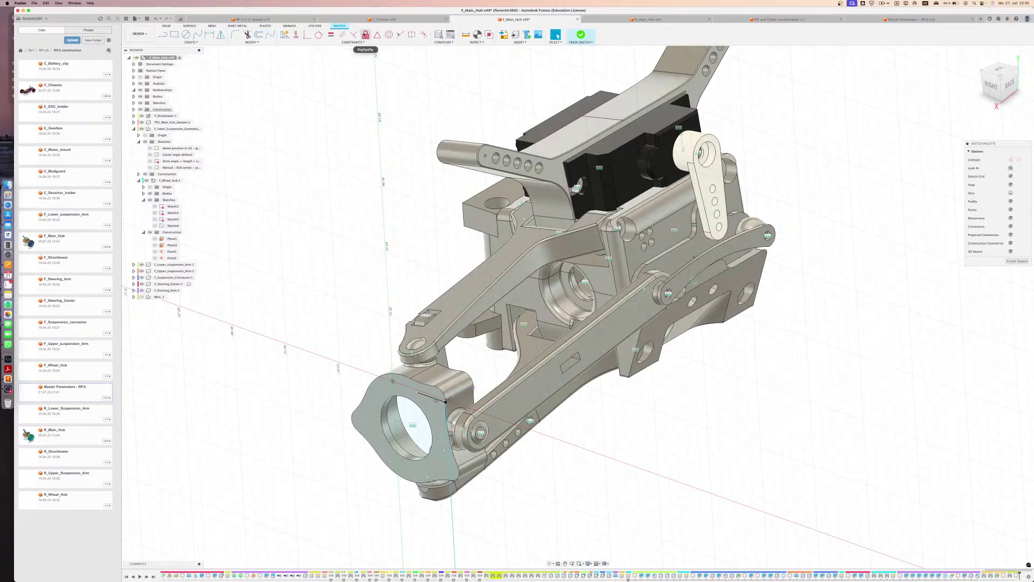
pyautogui.click(353, 35)
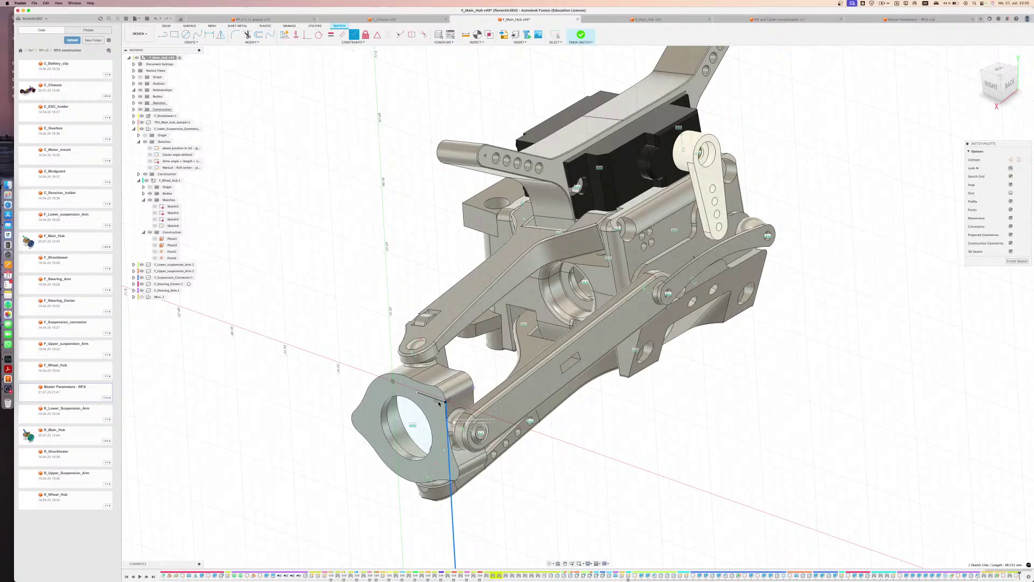
pyautogui.scroll(-5, 483, 471)
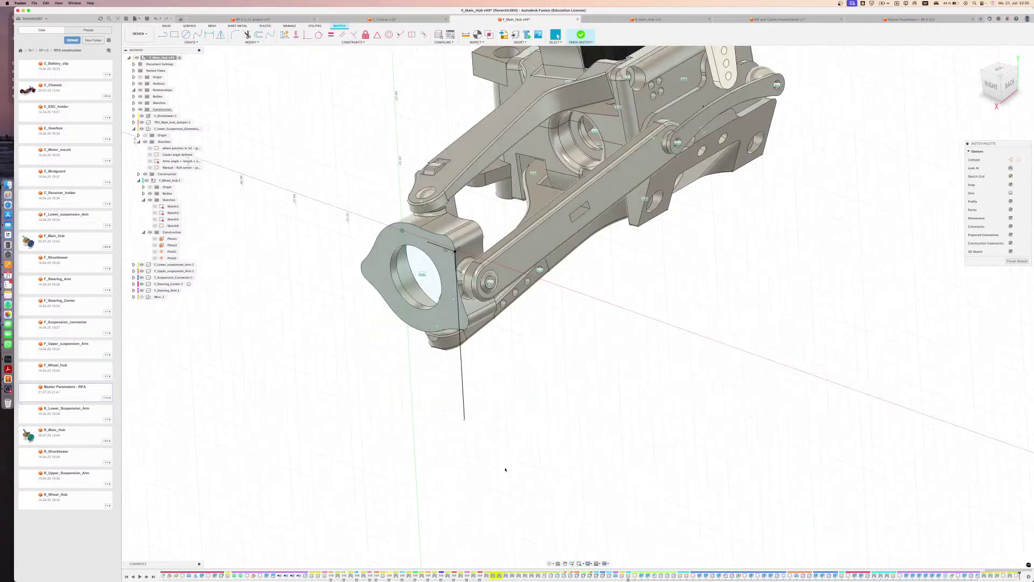
# Try drawing a line from the long line's lower end towards the chassis in the back view, and undo it
pyautogui.click(462, 401)
pyautogui.click(492, 373)
pyautogui.keyDown('shift'); pyautogui.scroll(-5, 468, 368); pyautogui.keyUp('shift')
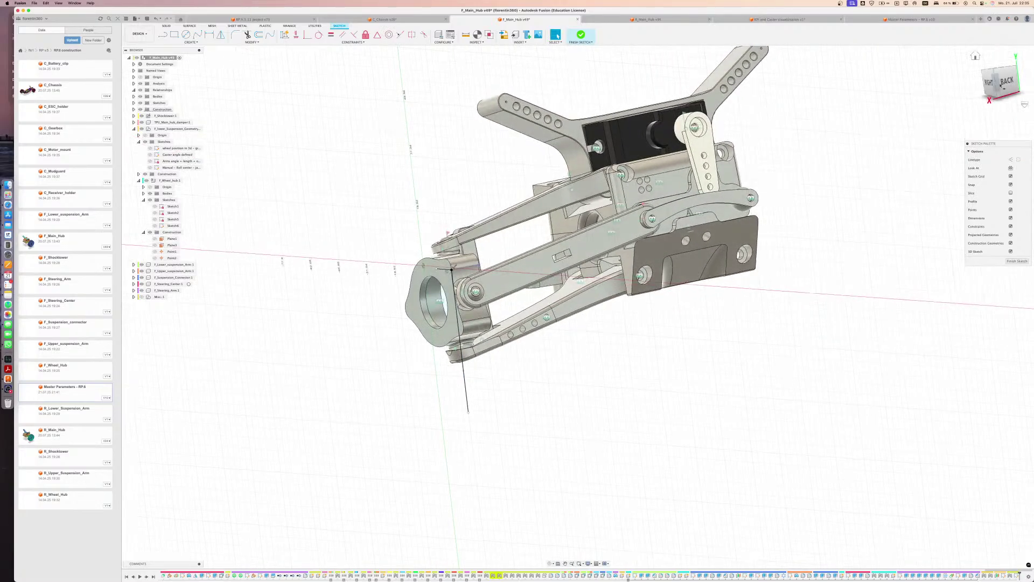
pyautogui.click(1006, 81)
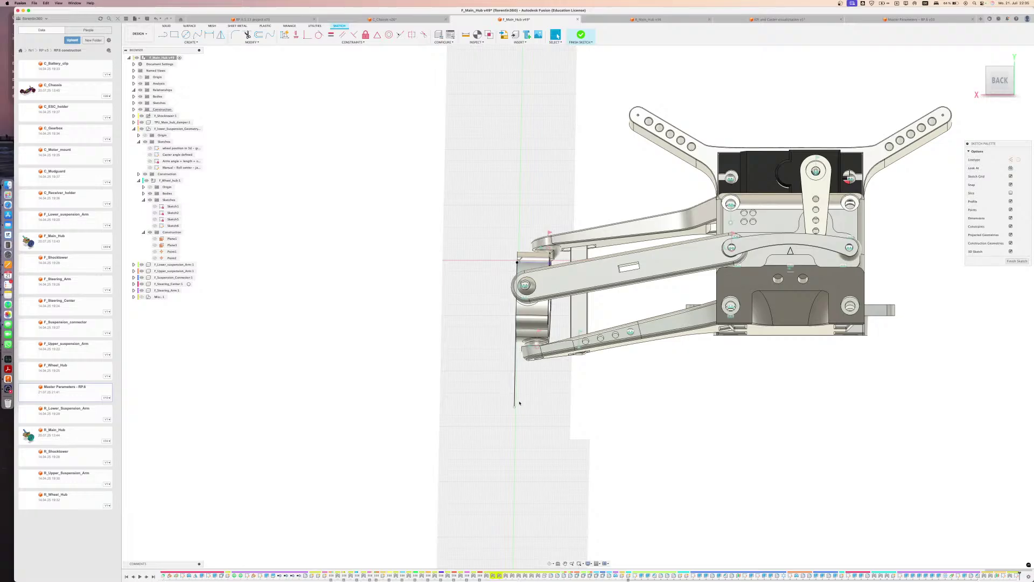
pyautogui.scroll(5, 520, 402)
pyautogui.press('l')
pyautogui.click(513, 410)
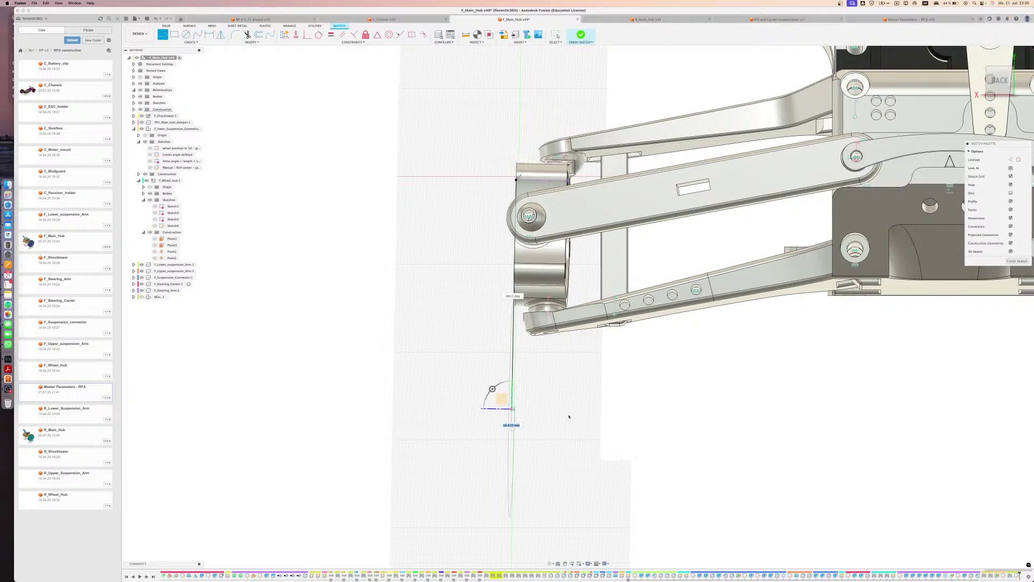
pyautogui.click(579, 410)
pyautogui.press('Escape')
pyautogui.keyDown('shift'); pyautogui.moveTo(579, 415); pyautogui.dragTo(579, 422, button='middle'); pyautogui.keyUp('shift')
pyautogui.press('super+z')
# Draw a horizontal line from the long line's lower end towards the chassis, parallel to the ground
pyautogui.press('l')
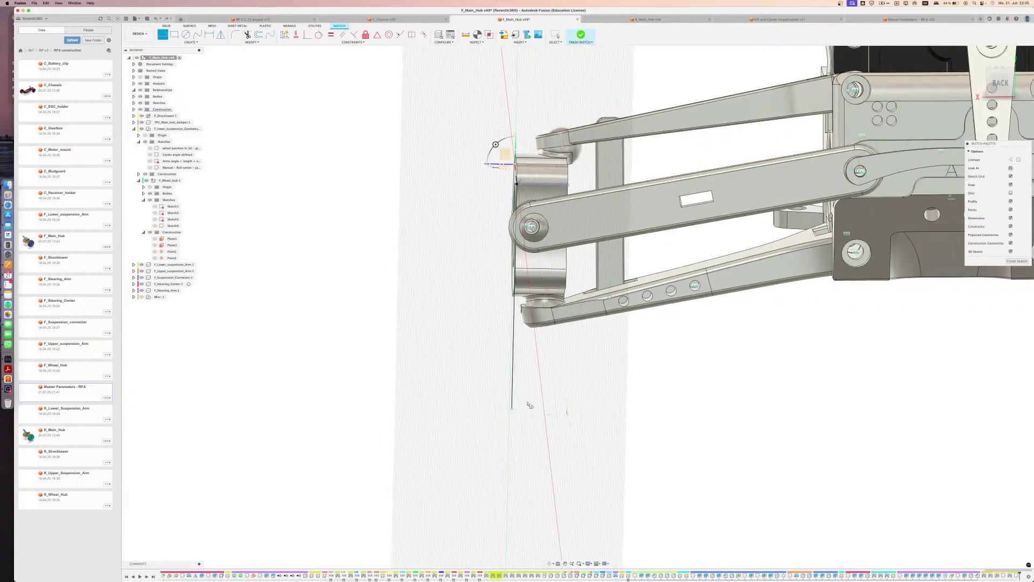
pyautogui.click(513, 410)
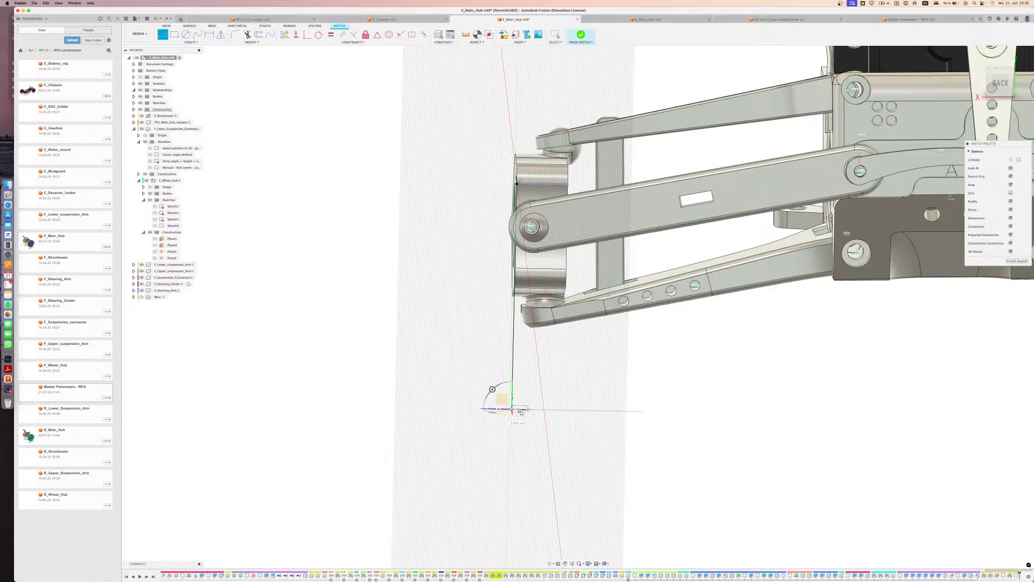
pyautogui.click(568, 410)
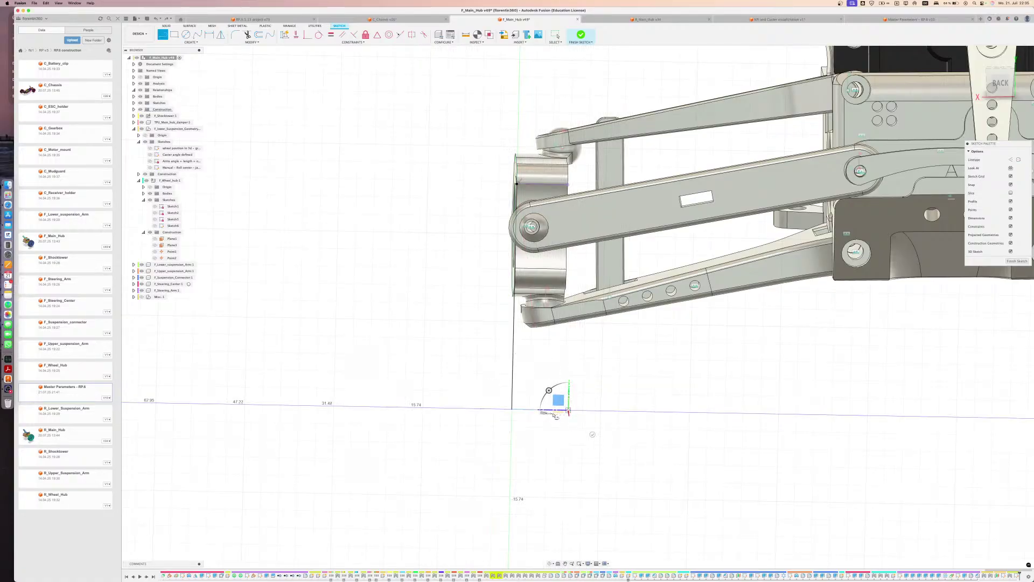
pyautogui.press('Escape')
pyautogui.click(543, 410)
pyautogui.press('d')
pyautogui.press('Escape')
pyautogui.press('Escape')
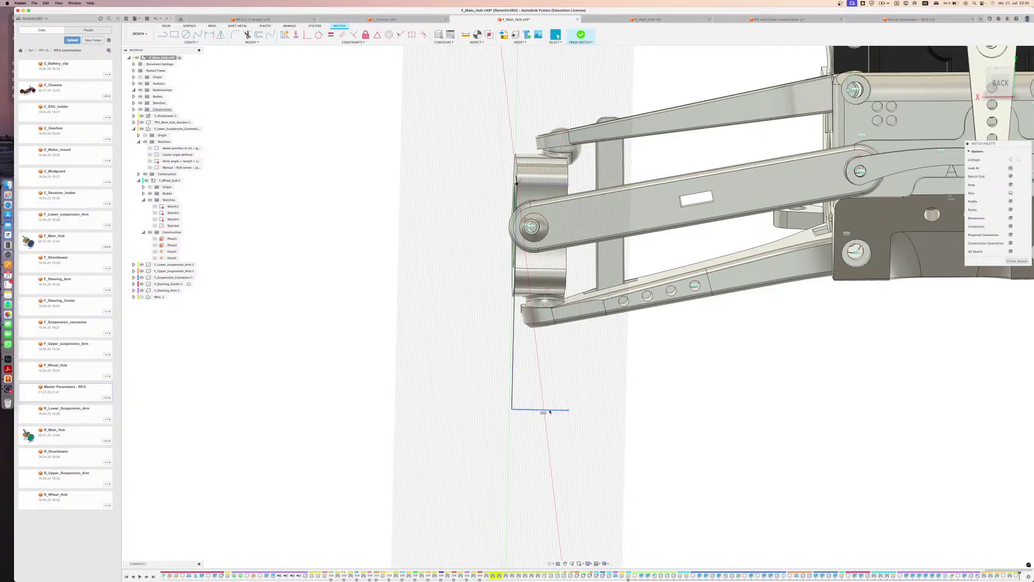
# Dimension the long line on the wheel hub's outer face to 40 mm
pyautogui.click(512, 395)
pyautogui.press('d')
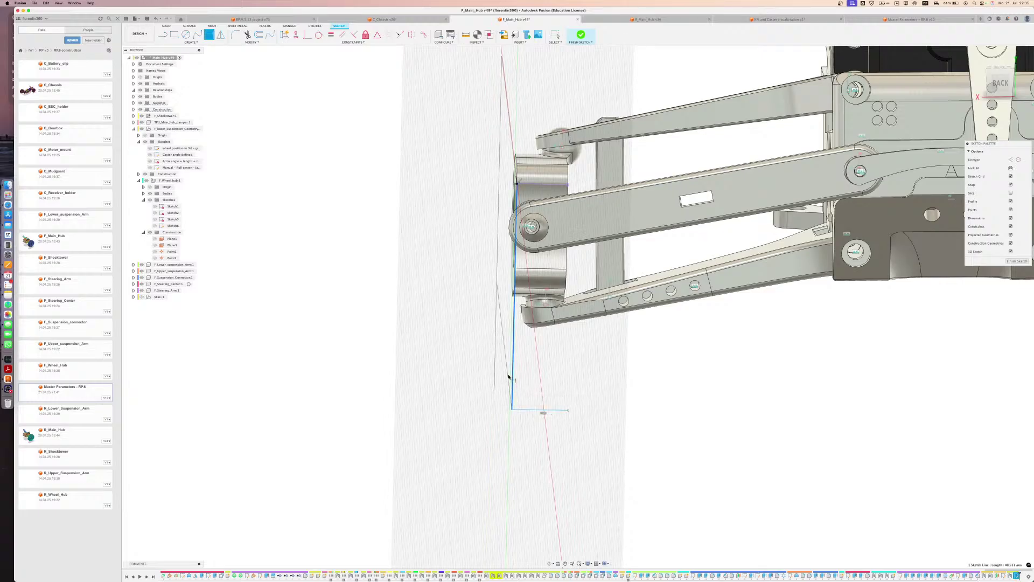
pyautogui.keyDown('shift'); pyautogui.moveTo(513, 379); pyautogui.dragTo(457, 357, button='middle'); pyautogui.keyUp('shift')
pyautogui.click(479, 385)
pyautogui.write('40')
pyautogui.press('Return')
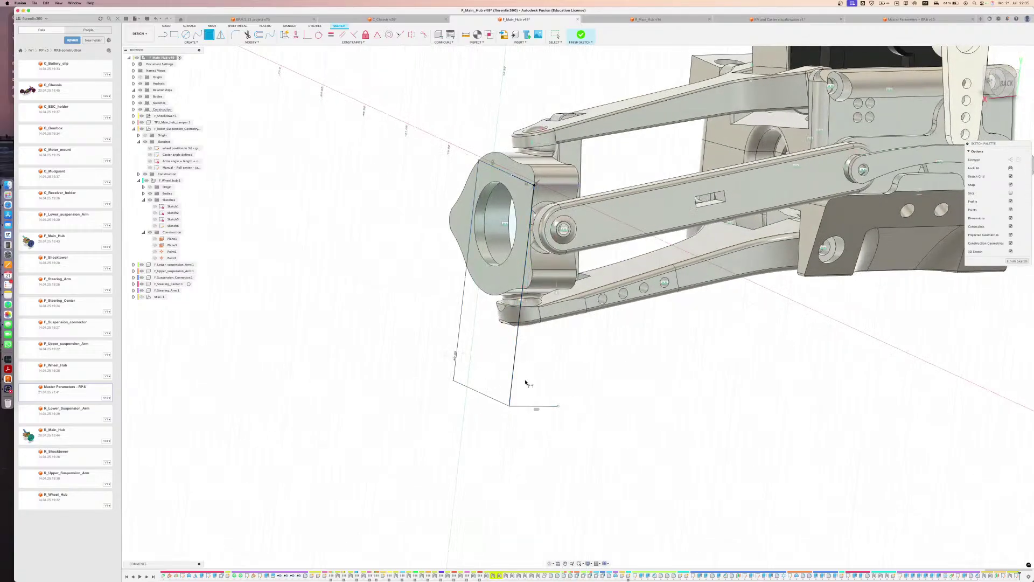
# Add a driven angle dimension between the long hub-face line and the horizontal line at its lower end
pyautogui.click(535, 408)
pyautogui.click(513, 387)
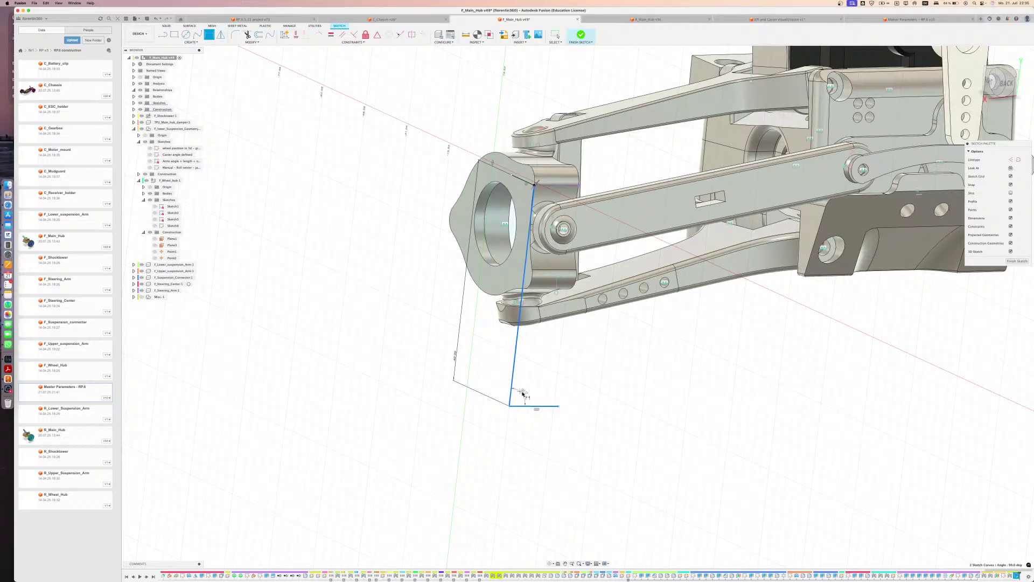
pyautogui.click(526, 399)
pyautogui.click(573, 306)
pyautogui.press('Escape')
# Examine the angle between the hub-face line and the horizontal line from the back, and finish the sketch
pyautogui.click(519, 392)
pyautogui.click(570, 385)
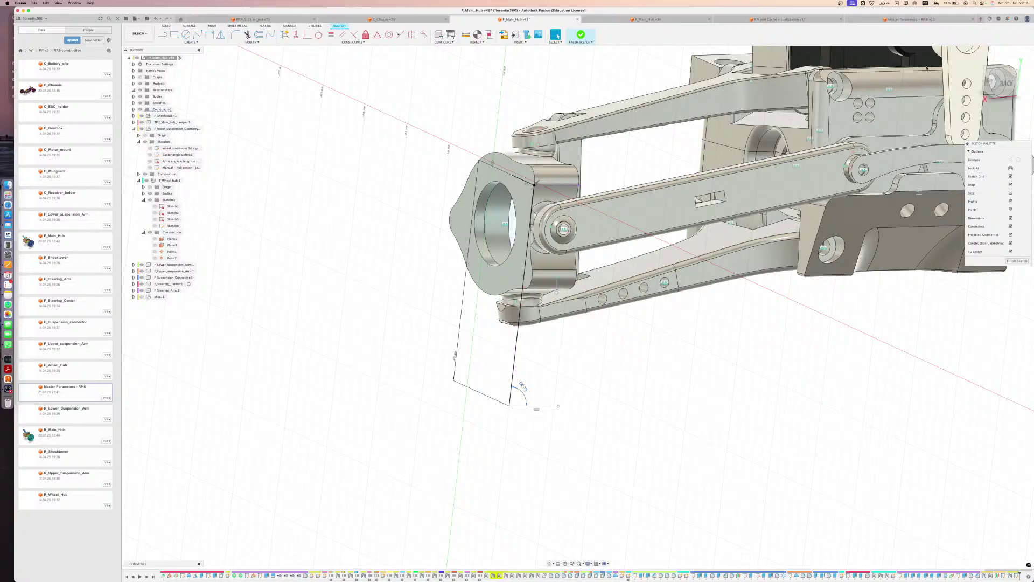
pyautogui.click(1006, 83)
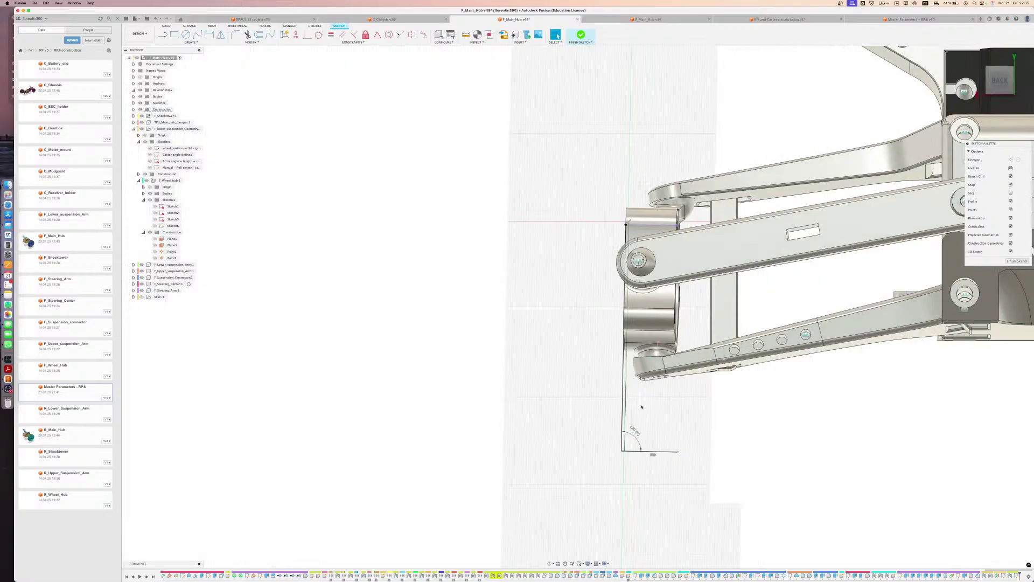
pyautogui.scroll(5, 657, 421)
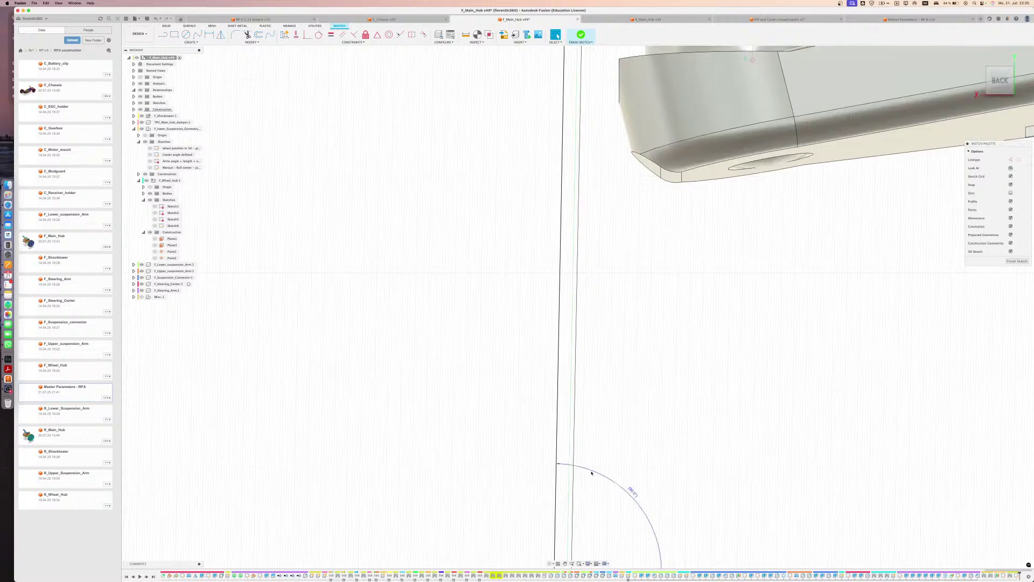
pyautogui.scroll(-5, 591, 472)
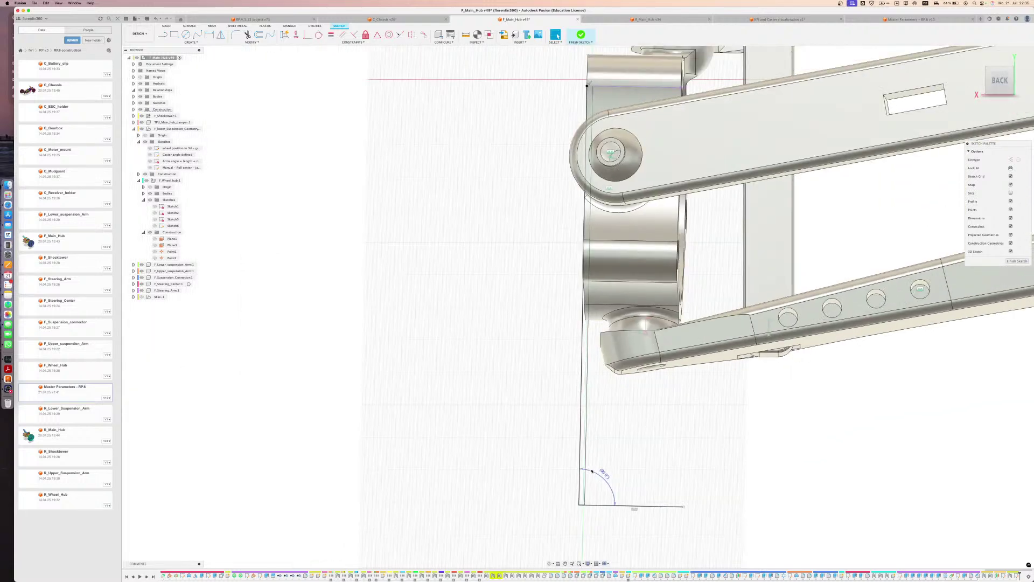
pyautogui.keyDown('shift'); pyautogui.moveTo(606, 457); pyautogui.dragTo(608, 460, button='middle'); pyautogui.keyUp('shift')
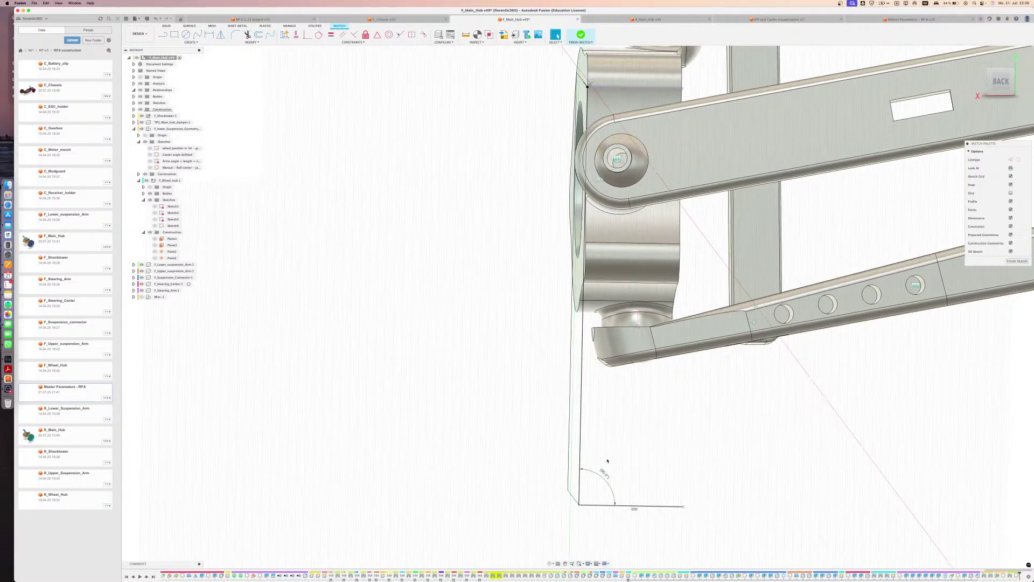
pyautogui.scroll(-2, 607, 461)
pyautogui.scroll(-2, 607, 461)
pyautogui.click(583, 35)
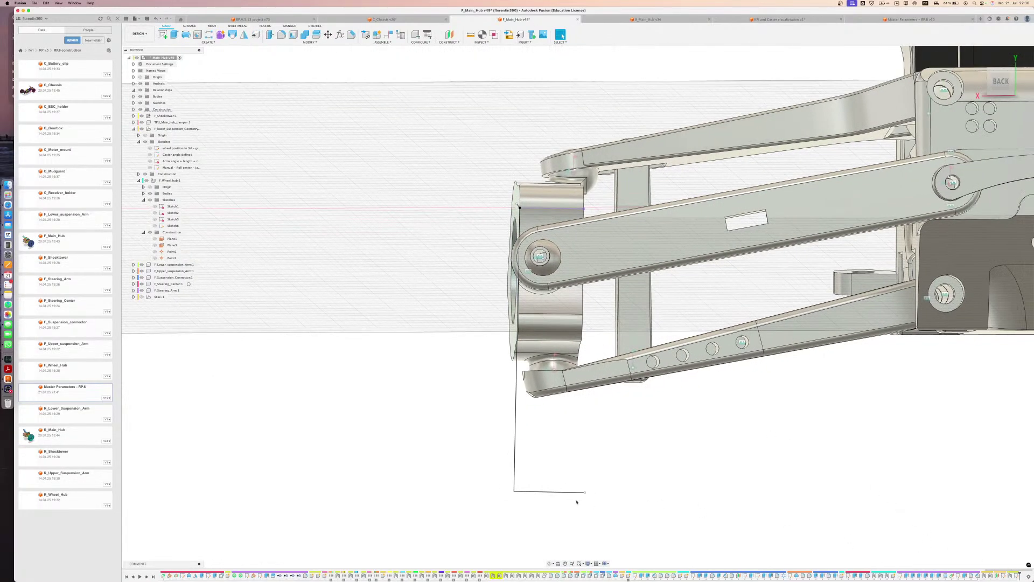
# Move the steering linkage sideways to swing the wheel hub, and undo the movement
pyautogui.moveTo(884, 218); pyautogui.dragTo(687, 246, button='middle')
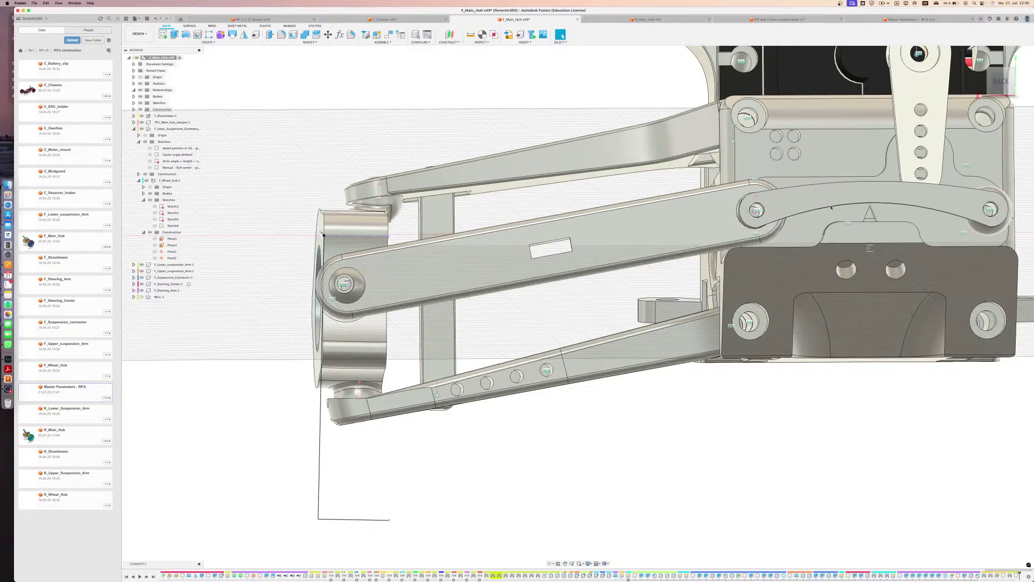
pyautogui.moveTo(814, 204); pyautogui.dragTo(545, 292)
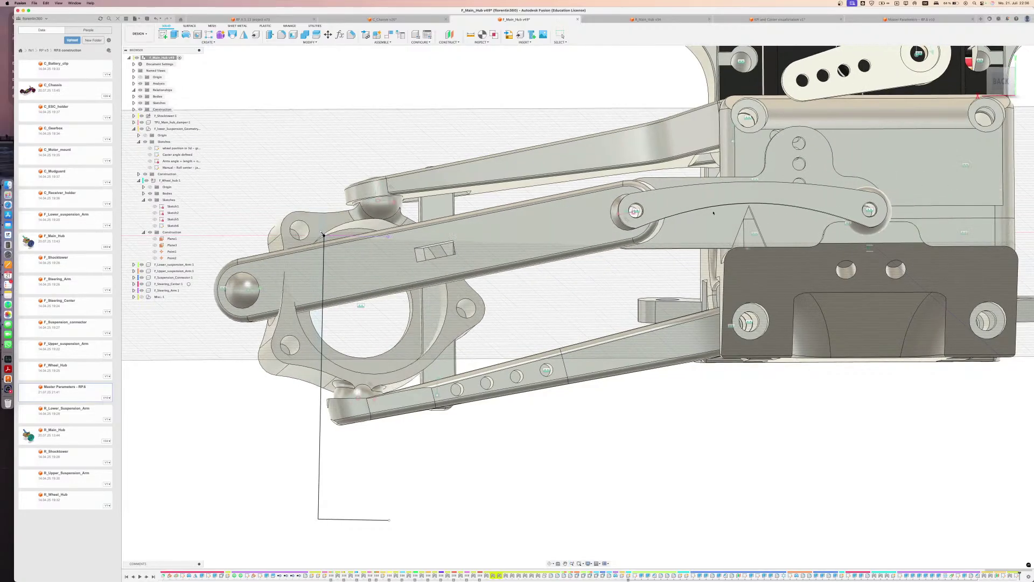
pyautogui.keyDown('shift'); pyautogui.moveTo(545, 293); pyautogui.dragTo(614, 318, button='middle'); pyautogui.keyUp('shift')
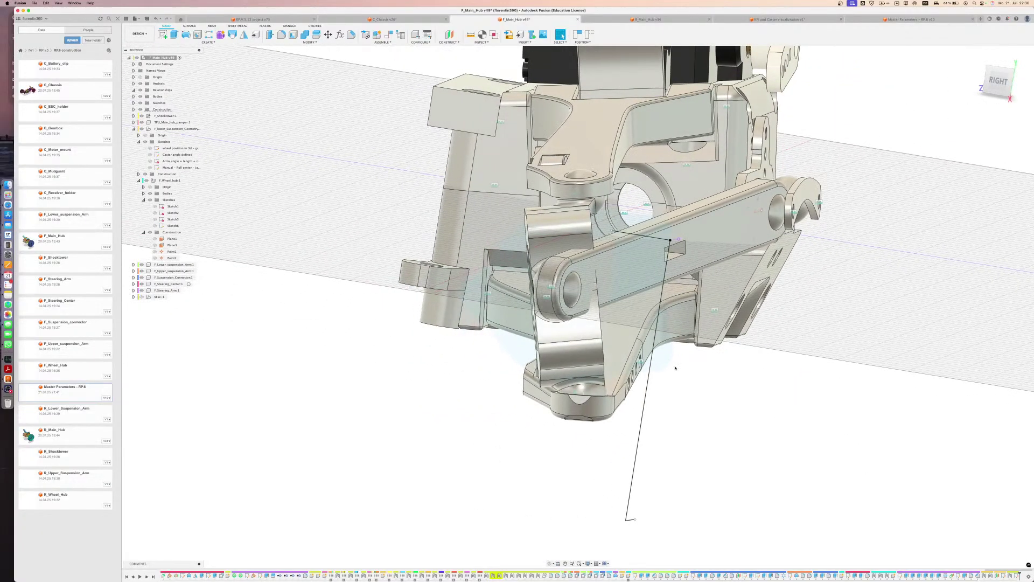
pyautogui.press('super+z')
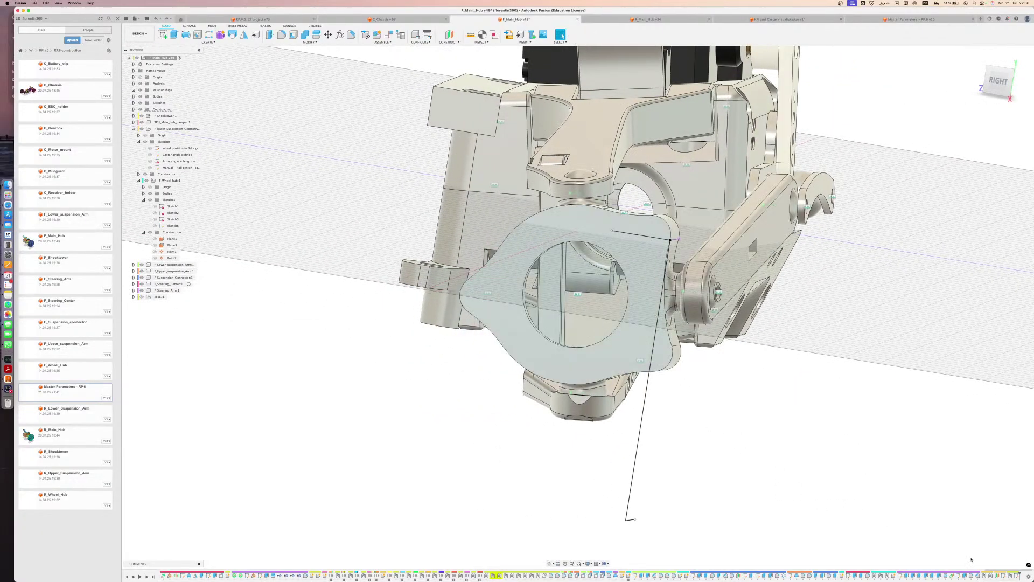
# Delete the reference line sketch on the wheel hub's outer face from the design history
pyautogui.rightClick(1012, 575)
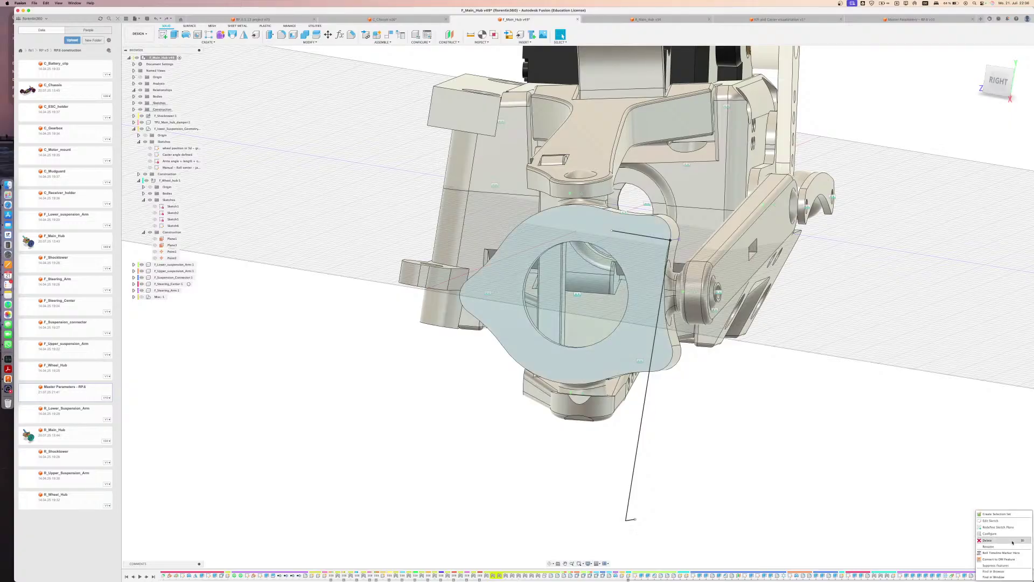
pyautogui.click(1012, 542)
pyautogui.moveTo(700, 393)
pyautogui.keyDown('shift'); pyautogui.mouseDown(button='middle')
pyautogui.moveTo(608, 389)
pyautogui.moveTo(505, 408)
pyautogui.moveTo(509, 431)
pyautogui.mouseUp(button='middle'); pyautogui.keyUp('shift')
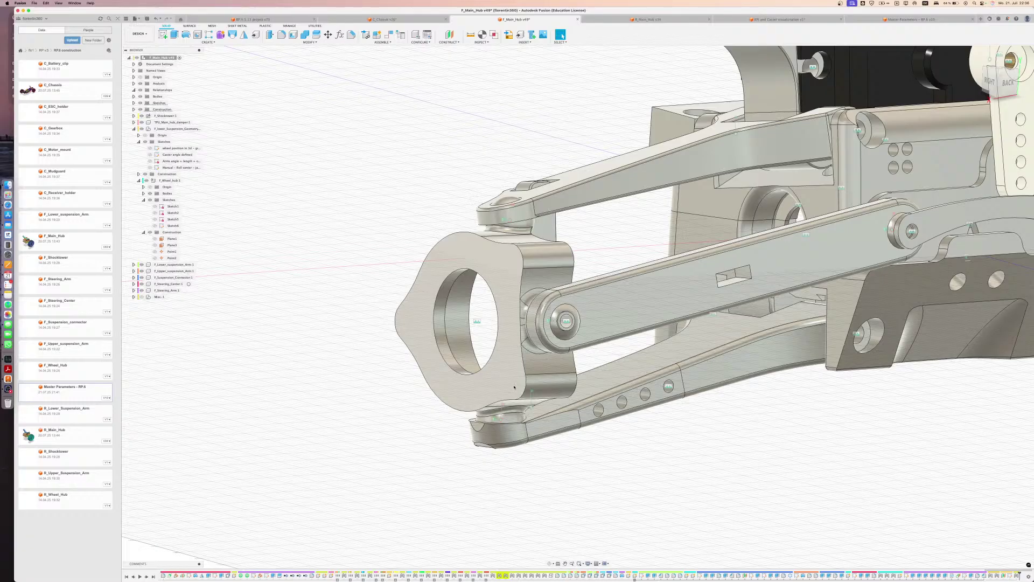
# Show the hidden Misc component with the wheel, shock absorber and fastening hardware
pyautogui.click(141, 297)
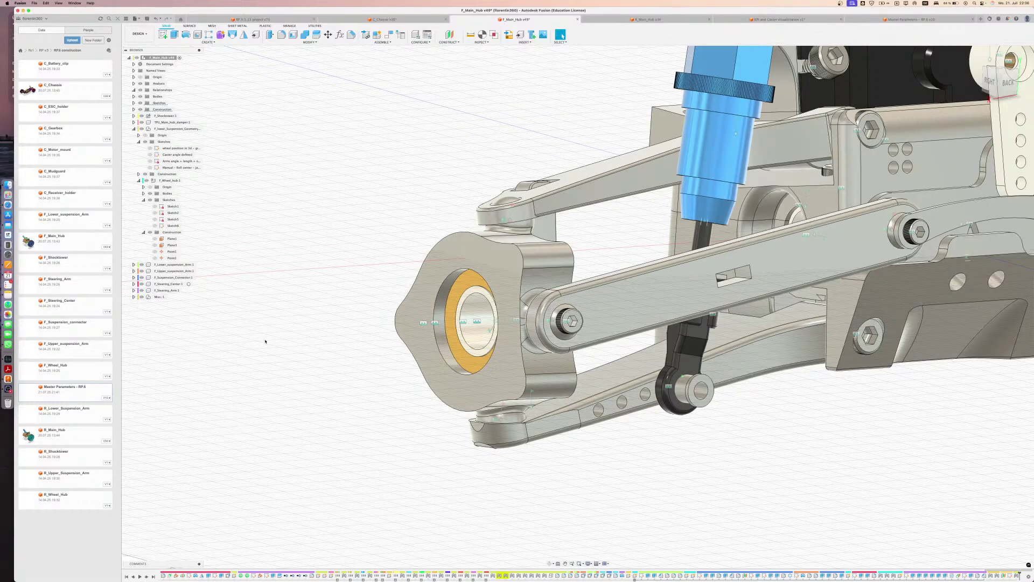
pyautogui.click(141, 297)
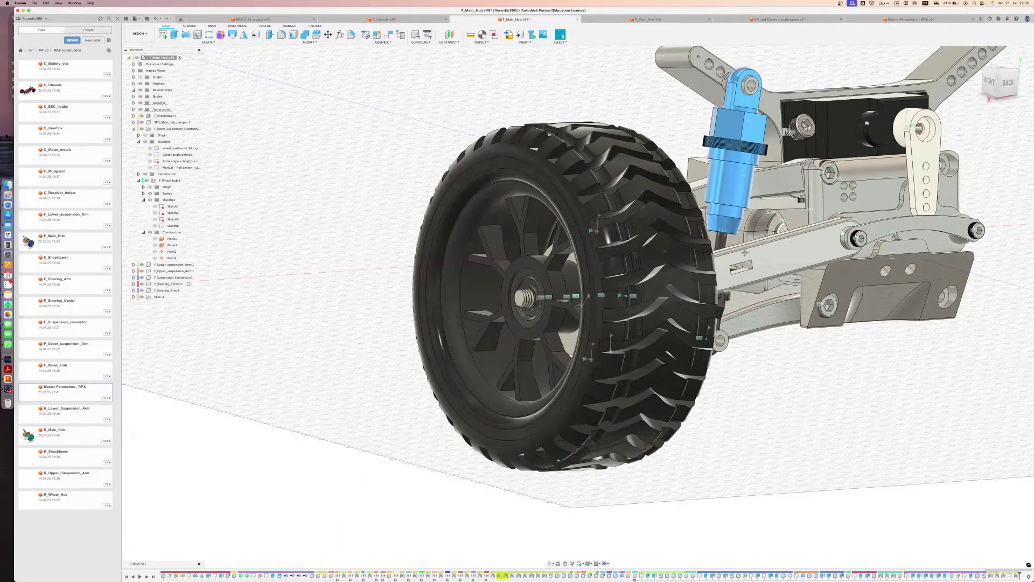
pyautogui.click(1007, 83)
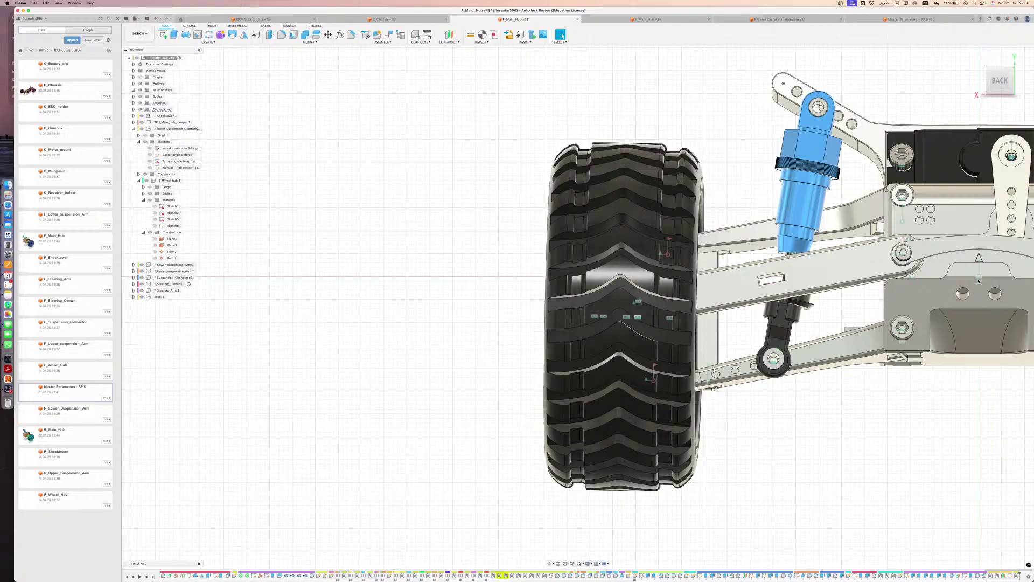
# Drive the central steering linkage's slider joint by a positive distance to turn the front wheel
pyautogui.keyDown('shift'); pyautogui.moveTo(978, 280); pyautogui.dragTo(984, 254, button='middle'); pyautogui.keyUp('shift')
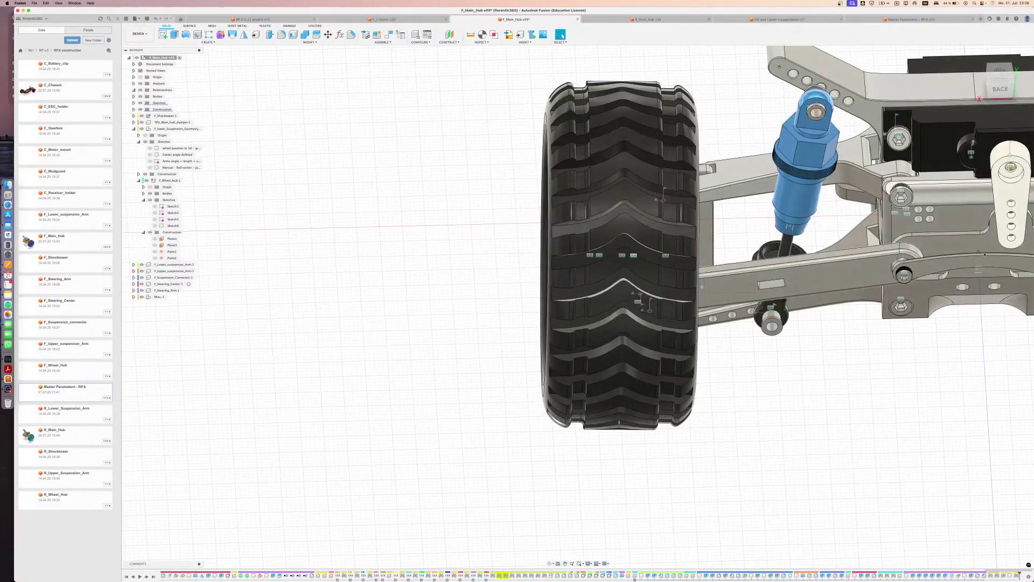
pyautogui.scroll(5, 984, 254)
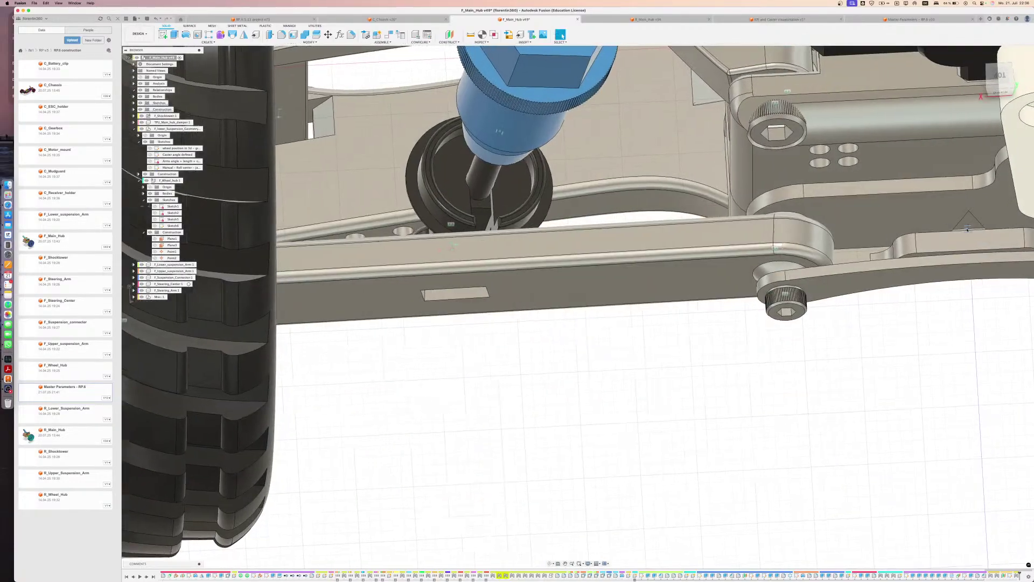
pyautogui.scroll(5, 967, 230)
pyautogui.click(966, 232)
pyautogui.scroll(-5, 957, 238)
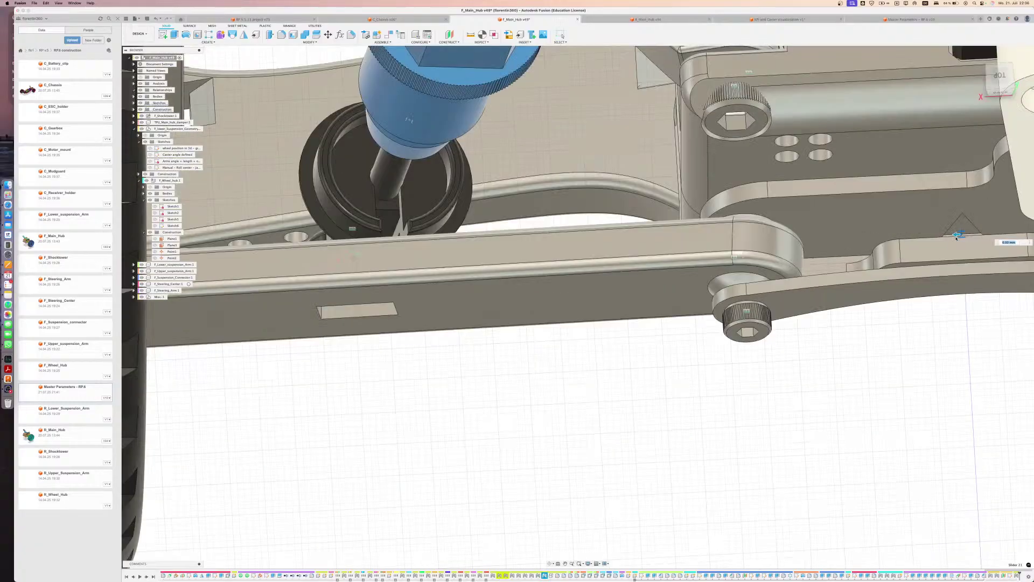
pyautogui.scroll(-6, 957, 237)
pyautogui.click(999, 92)
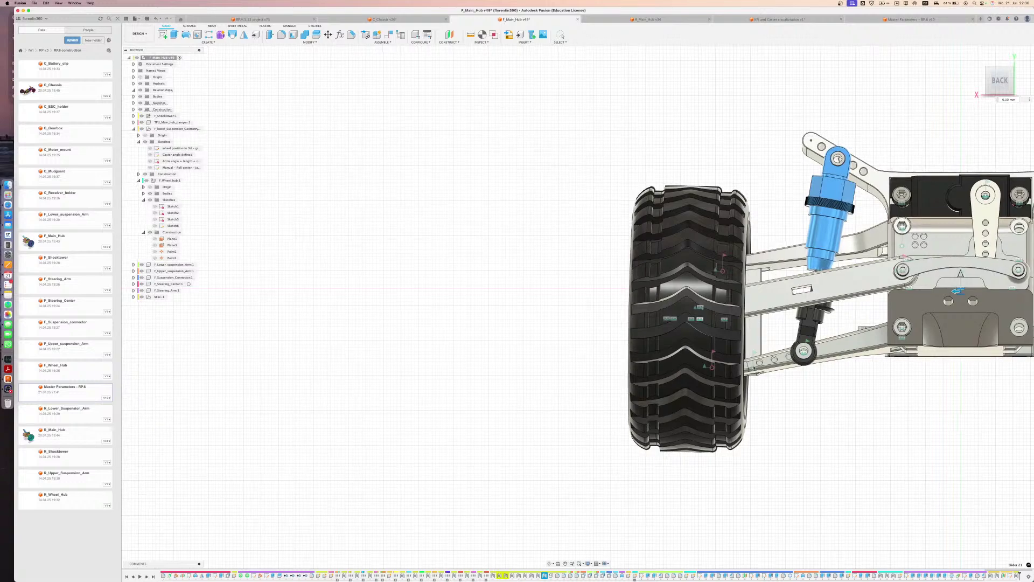
pyautogui.moveTo(786, 302); pyautogui.dragTo(672, 312, button='middle')
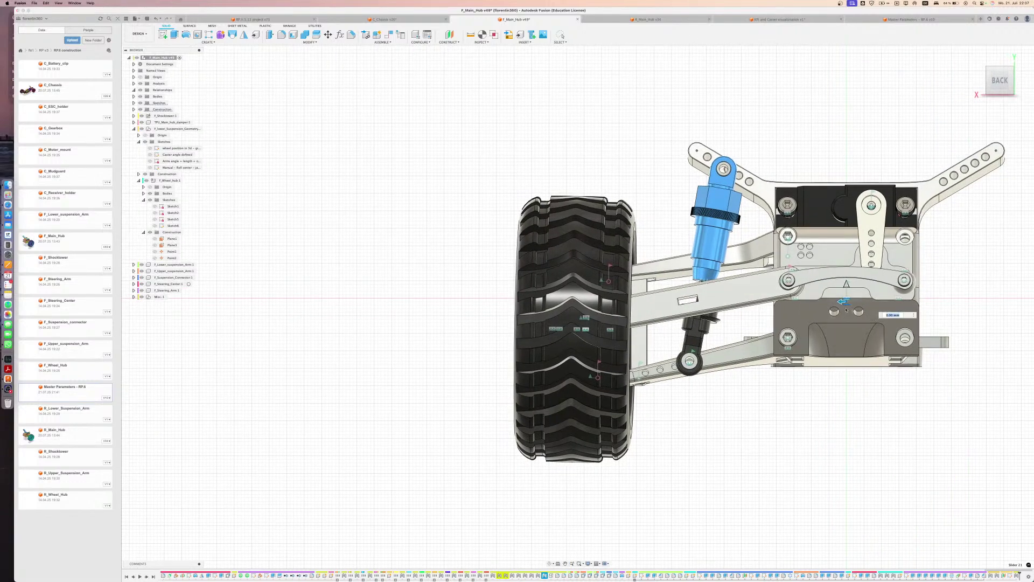
pyautogui.write('2')
# Examine the wheel, suspension arms and steering arm while the slider joint is driven in the positive direction
pyautogui.scroll(5, 590, 462)
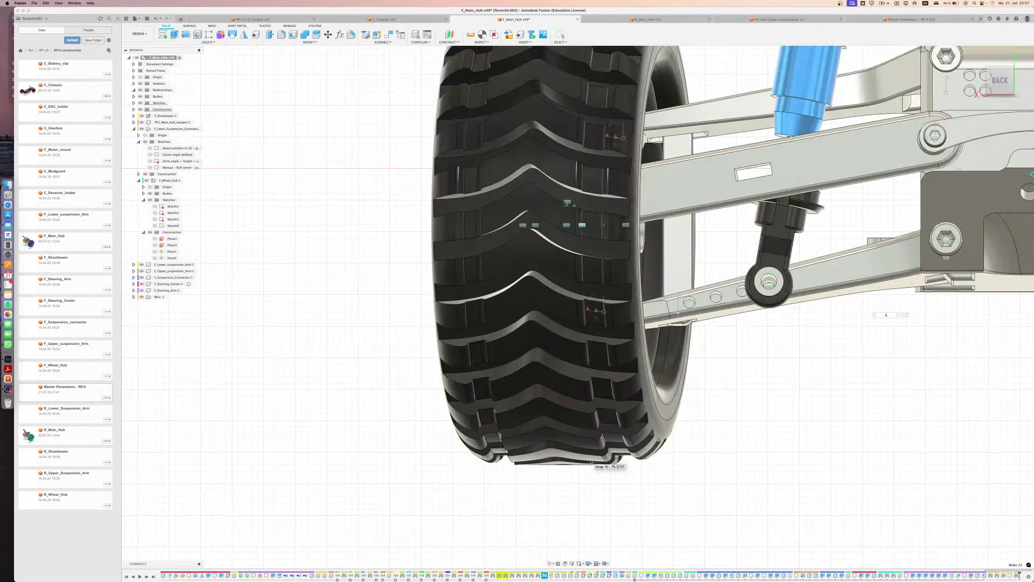
pyautogui.keyDown('shift'); pyautogui.moveTo(726, 285); pyautogui.dragTo(705, 294, button='middle'); pyautogui.keyUp('shift')
pyautogui.scroll(-5, 705, 294)
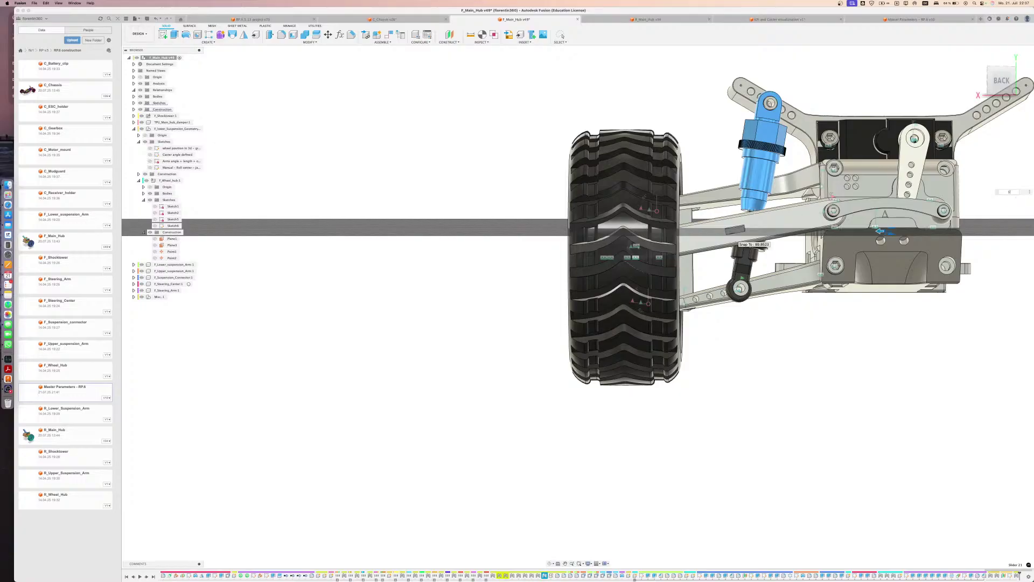
pyautogui.keyDown('shift'); pyautogui.moveTo(727, 251); pyautogui.dragTo(704, 275, button='middle'); pyautogui.keyUp('shift')
pyautogui.click(997, 87)
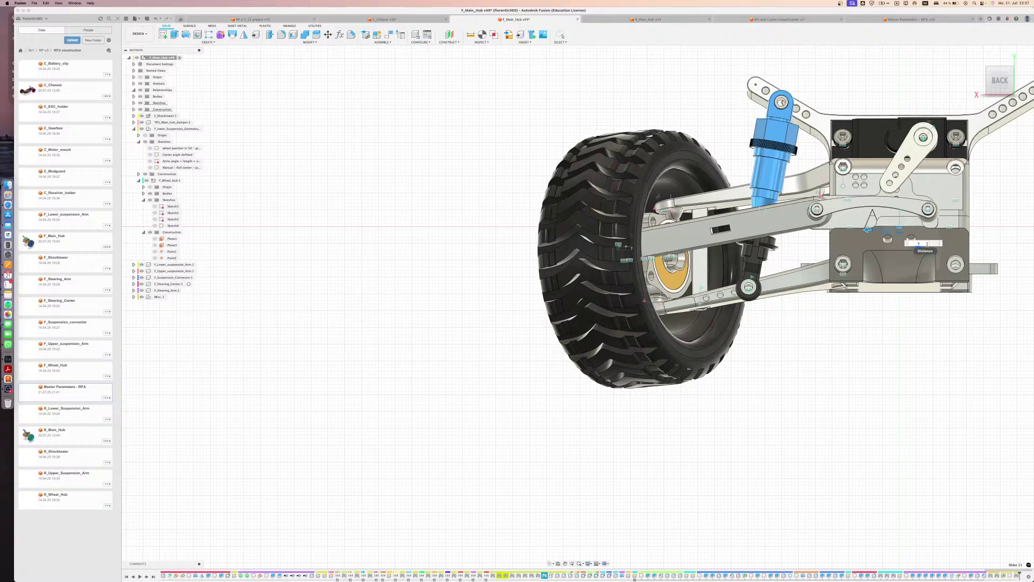
# Drive the steering linkage's slider joint by a negative distance to turn the wheel the opposite way
pyautogui.write('-')
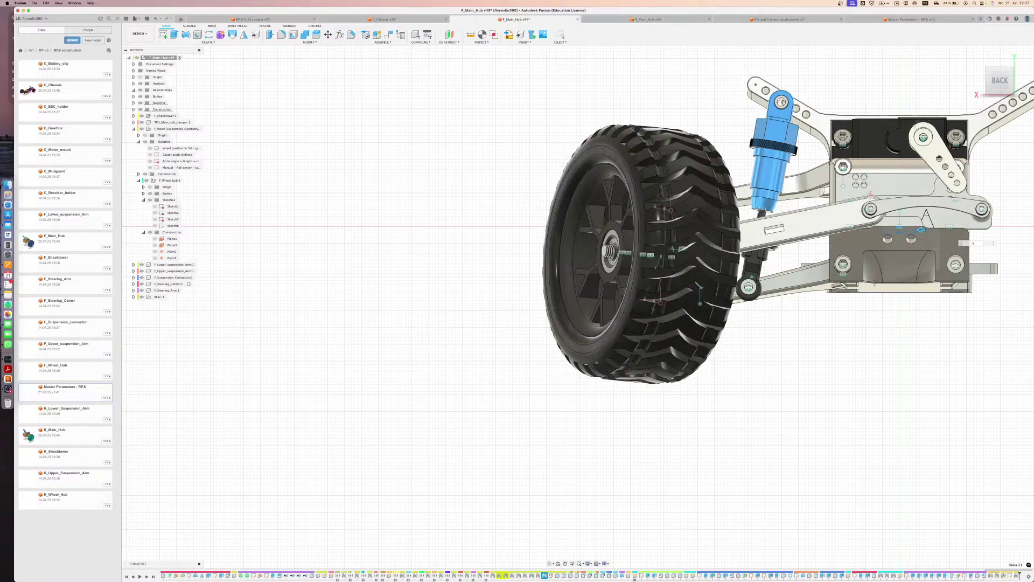
pyautogui.moveTo(820, 322); pyautogui.dragTo(800, 339, button='middle')
pyautogui.scroll(3, 800, 337)
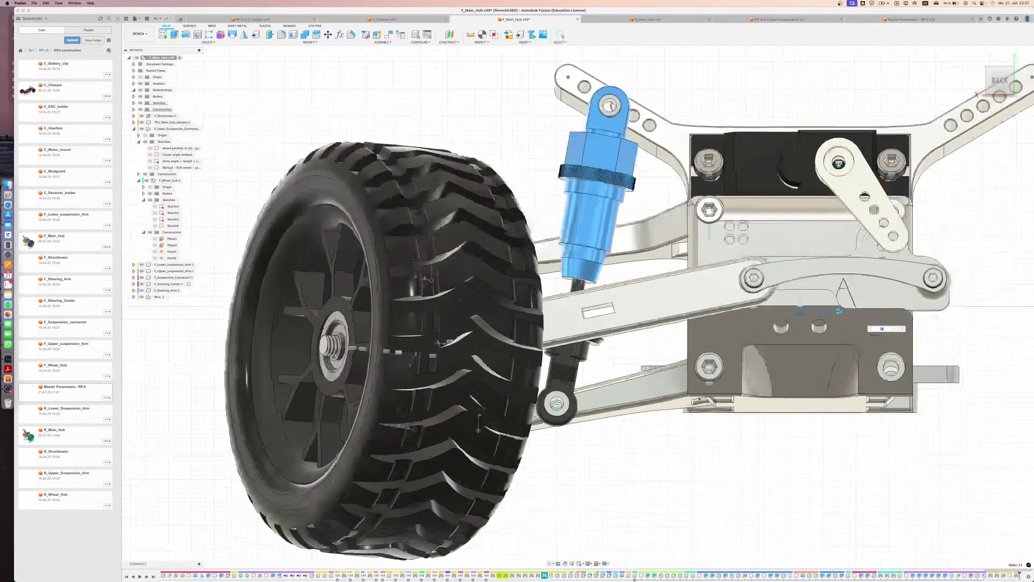
pyautogui.scroll(-5, 700, 400)
pyautogui.keyDown('shift'); pyautogui.moveTo(703, 400); pyautogui.dragTo(684, 402, button='middle'); pyautogui.keyUp('shift')
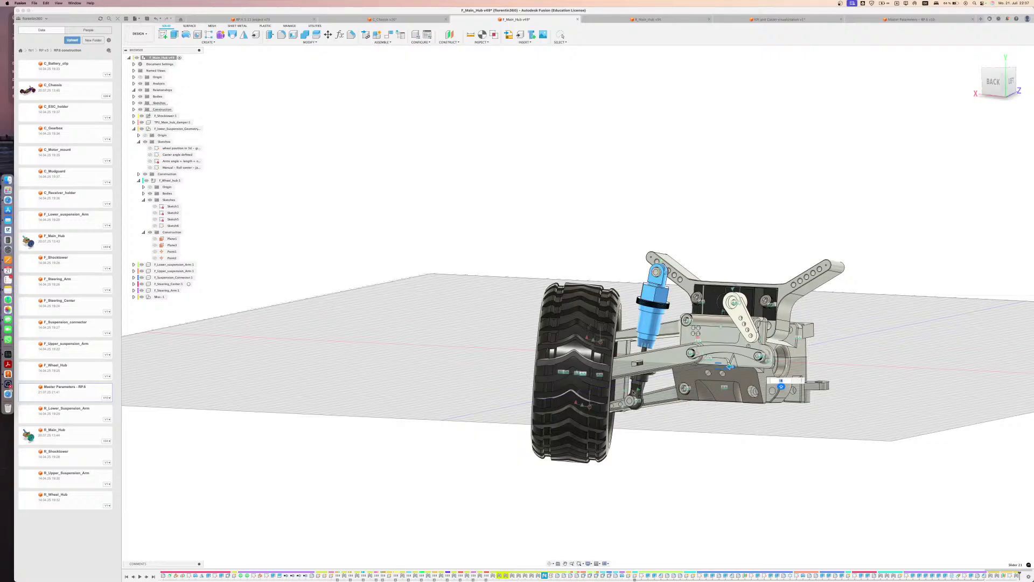
# Examine the steering linkage and wheel at an angle from the back, and cancel the driven joint movement
pyautogui.click(638, 362)
pyautogui.keyDown('shift'); pyautogui.moveTo(638, 361); pyautogui.dragTo(642, 381, button='middle'); pyautogui.keyUp('shift')
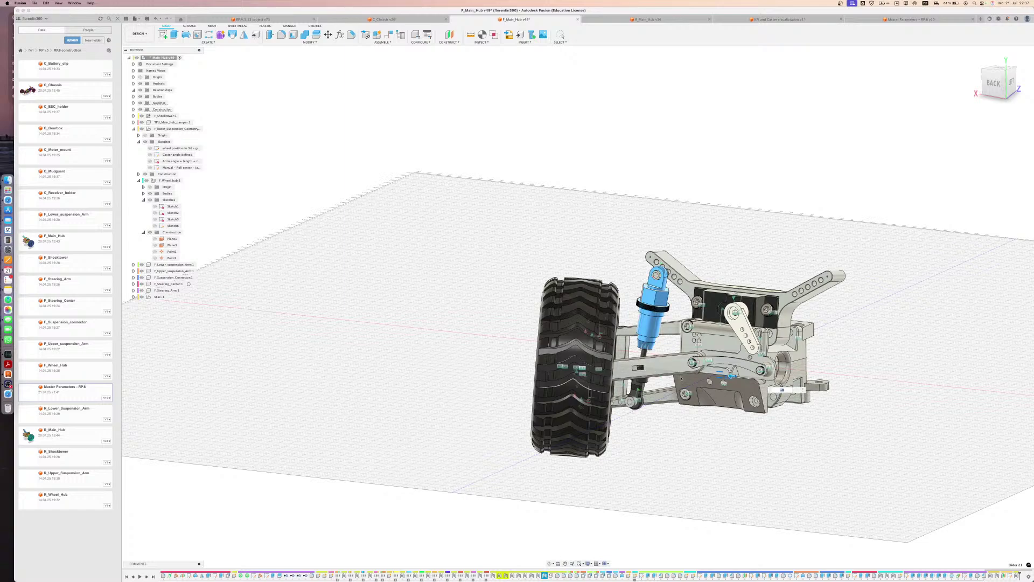
pyautogui.scroll(4, 681, 381)
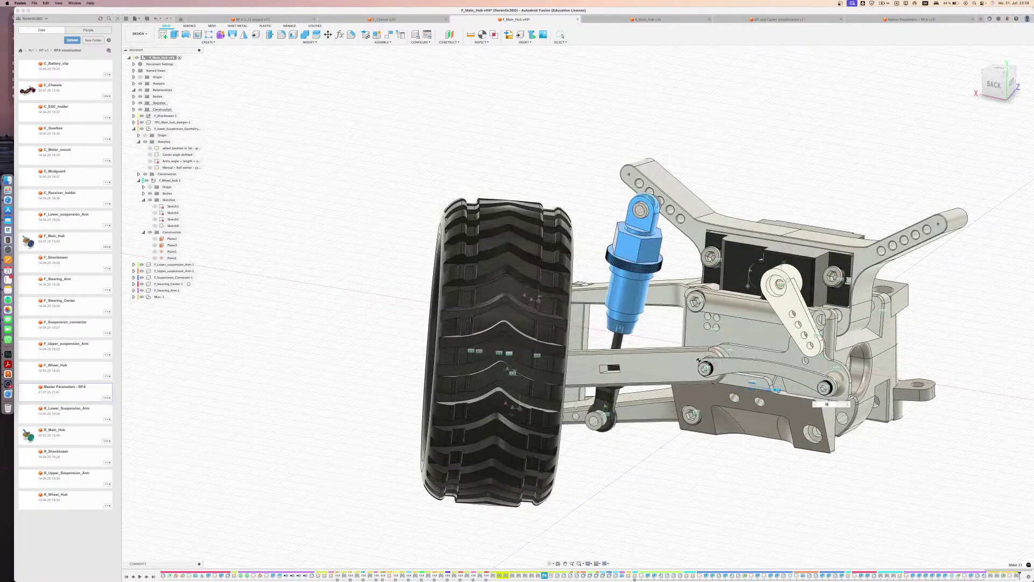
pyautogui.press('Escape')
pyautogui.keyDown('shift'); pyautogui.moveTo(573, 273); pyautogui.dragTo(588, 313, button='middle'); pyautogui.keyUp('shift')
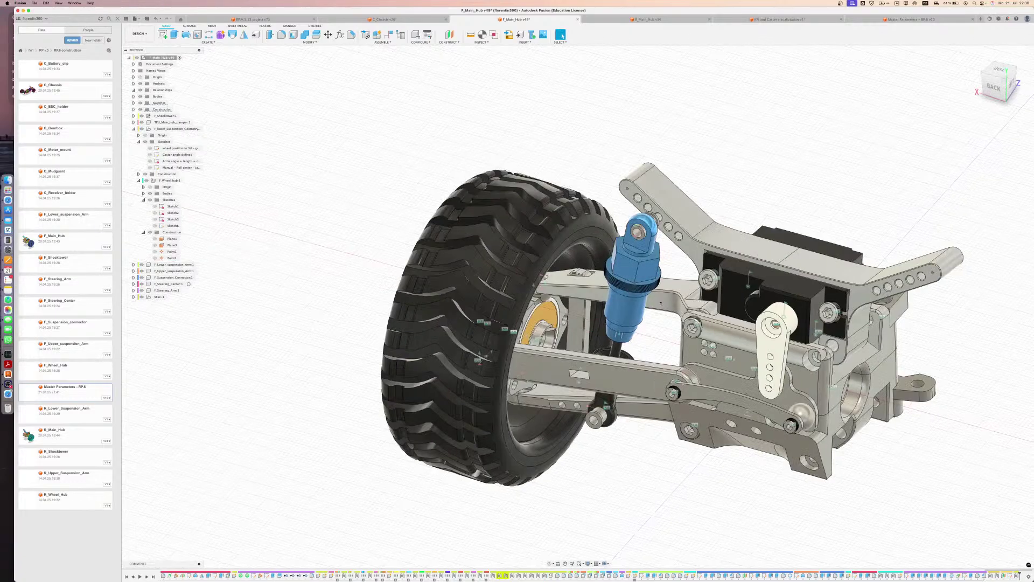
pyautogui.hotkey('shift', 's')
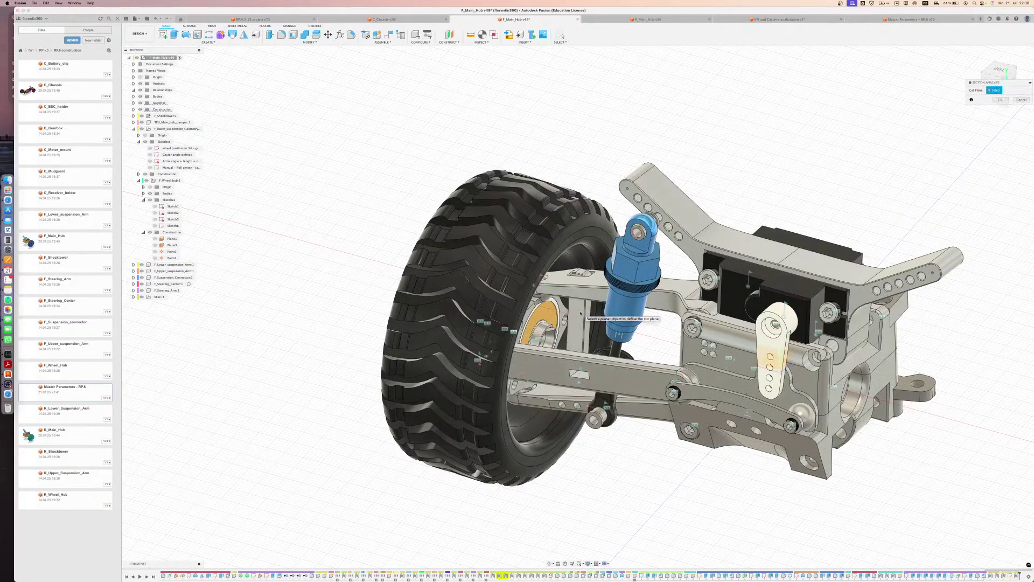
pyautogui.press('Escape')
# Switch to the C_Chassis design and examine the complete car, including the front suspension and steering
pyautogui.click(388, 19)
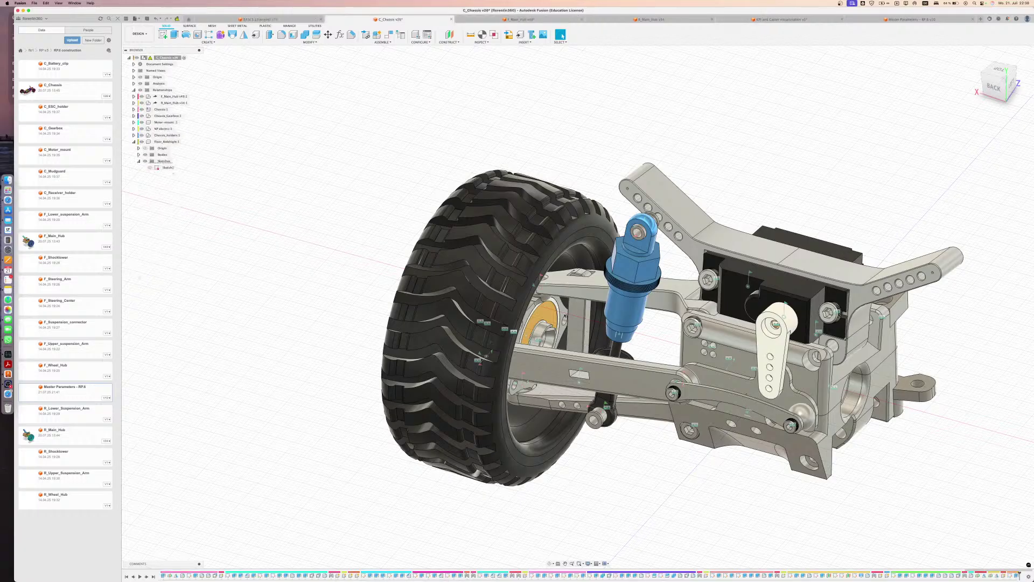
pyautogui.keyDown('shift'); pyautogui.moveTo(573, 307); pyautogui.dragTo(541, 366, button='middle'); pyautogui.keyUp('shift')
pyautogui.keyDown('shift'); pyautogui.moveTo(541, 366); pyautogui.dragTo(488, 401, button='middle'); pyautogui.keyUp('shift')
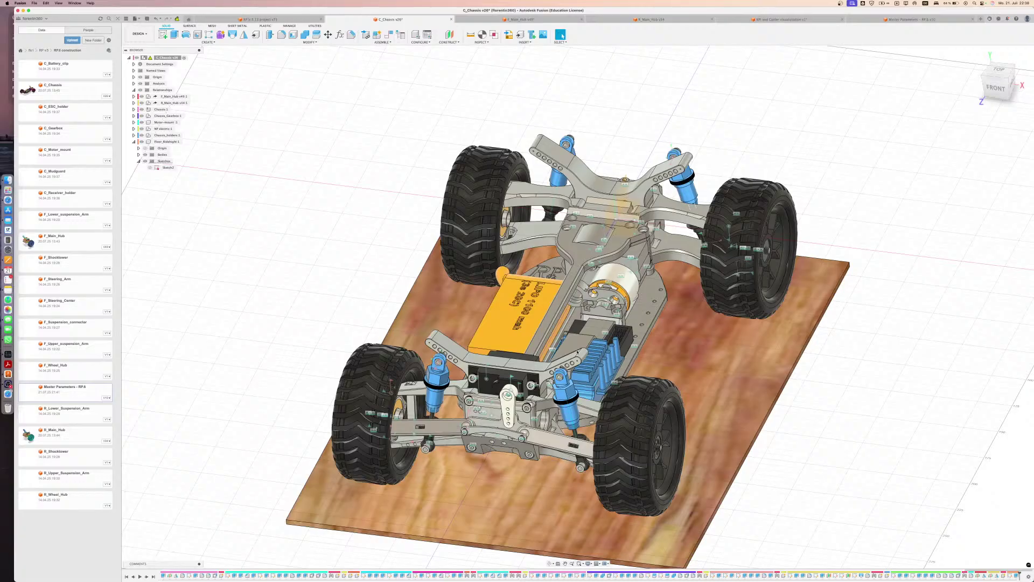
pyautogui.moveTo(586, 344)
pyautogui.keyDown('shift'); pyautogui.mouseDown(button='middle')
pyautogui.moveTo(569, 380)
pyautogui.moveTo(587, 368)
pyautogui.mouseUp(button='middle'); pyautogui.keyUp('shift')
pyautogui.scroll(-3, 584, 369)
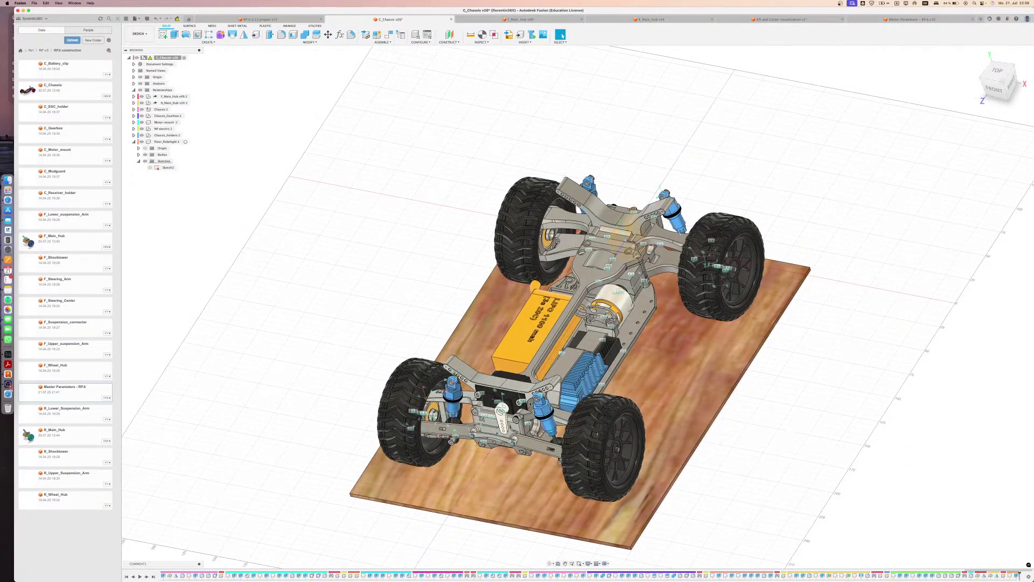
pyautogui.scroll(5, 431, 418)
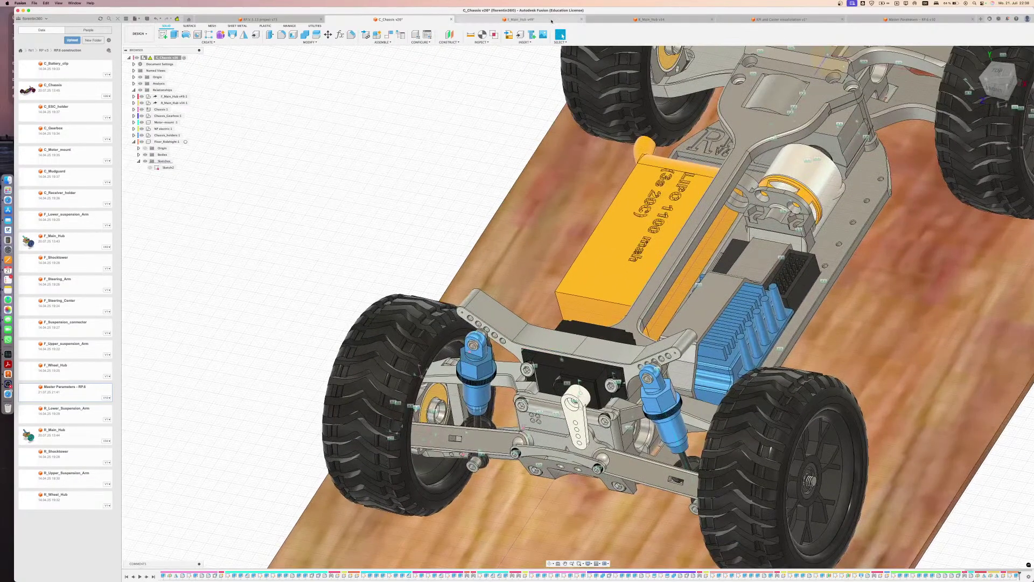
# Return to the F_Main_Hub design and preview a section analysis from the suspension connector's face, offset 4 mm
pyautogui.click(579, 20)
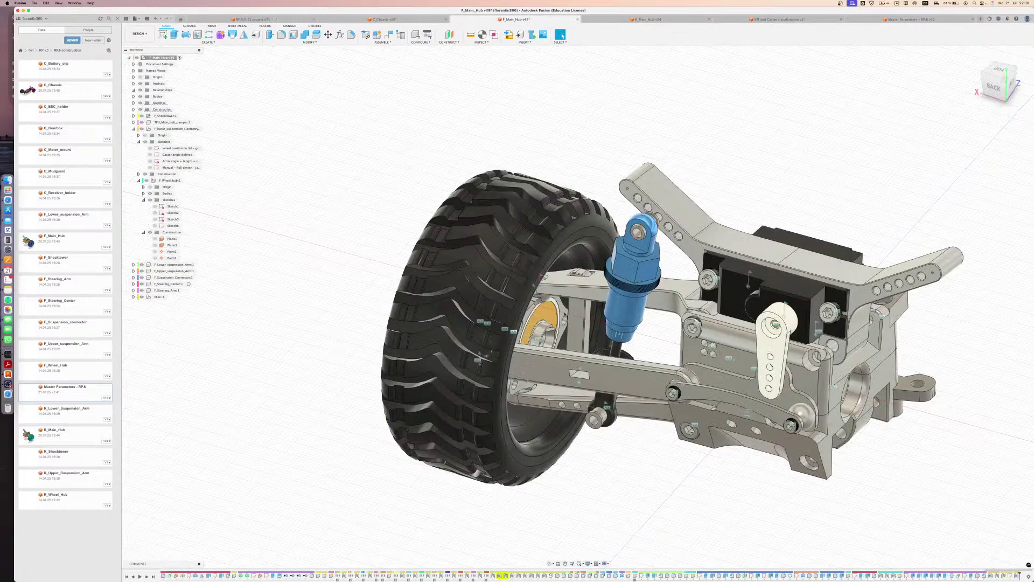
pyautogui.hotkey('shift', 's')
pyautogui.click(581, 314)
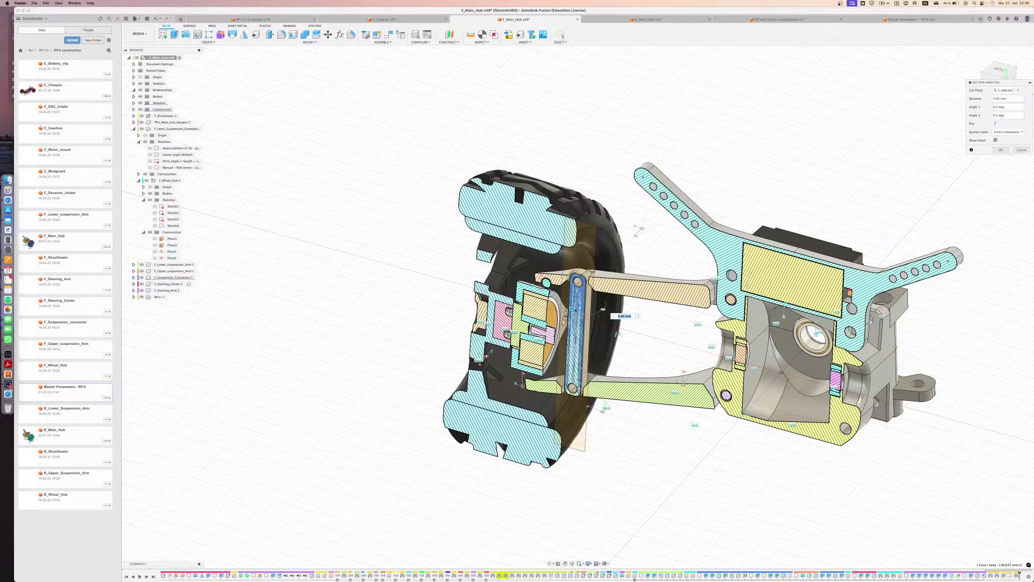
pyautogui.moveTo(603, 309); pyautogui.dragTo(644, 263)
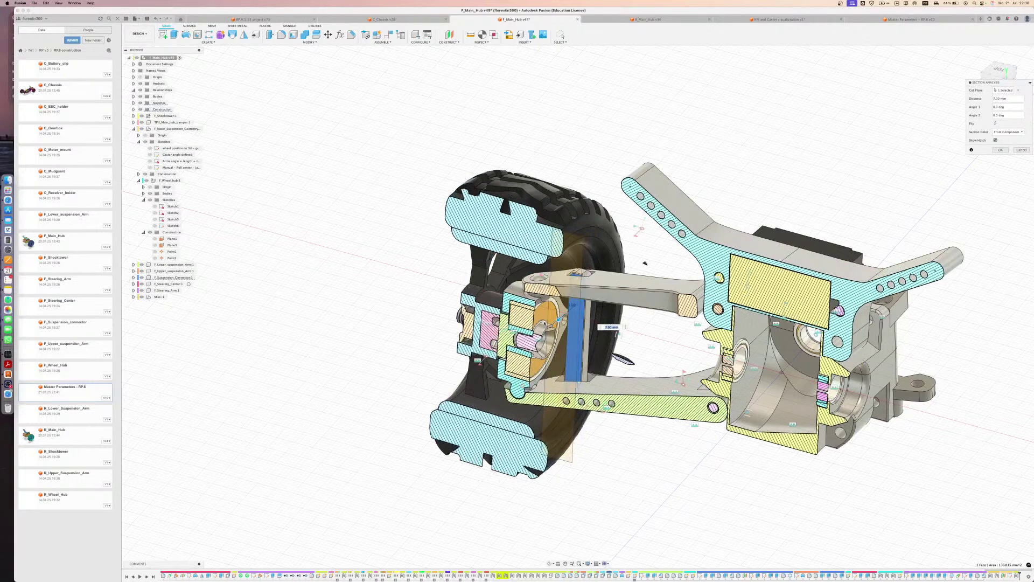
pyautogui.scroll(2, 542, 319)
pyautogui.scroll(1, 541, 318)
pyautogui.write('4')
pyautogui.keyDown('shift'); pyautogui.moveTo(561, 324); pyautogui.dragTo(1033, 89, button='middle'); pyautogui.keyUp('shift')
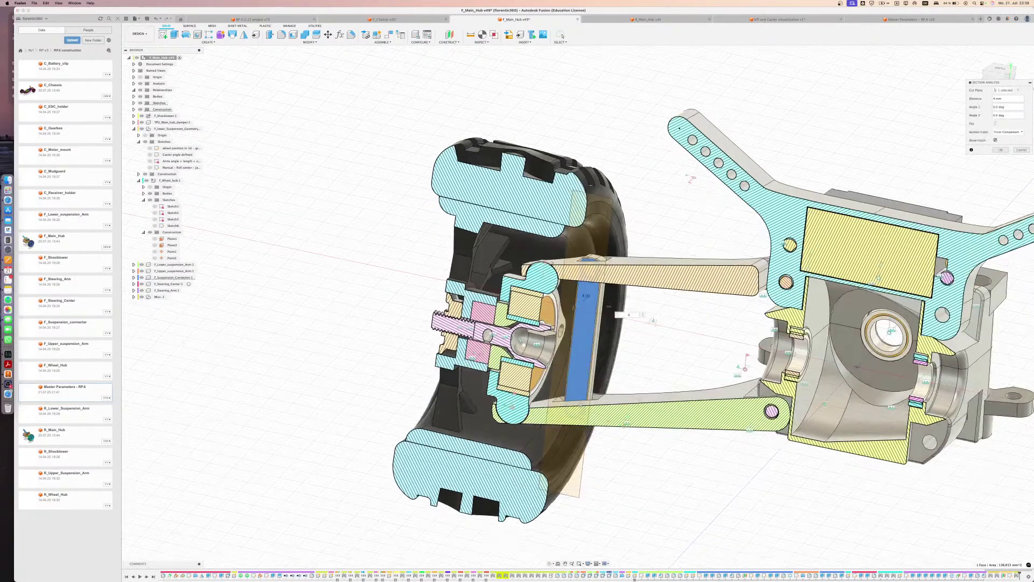
# Examine the sectioned wheel hub, bearings, axle and ball joints from the back, and cancel the section analysis
pyautogui.keyDown('shift'); pyautogui.moveTo(459, 378); pyautogui.dragTo(470, 369, button='middle'); pyautogui.keyUp('shift')
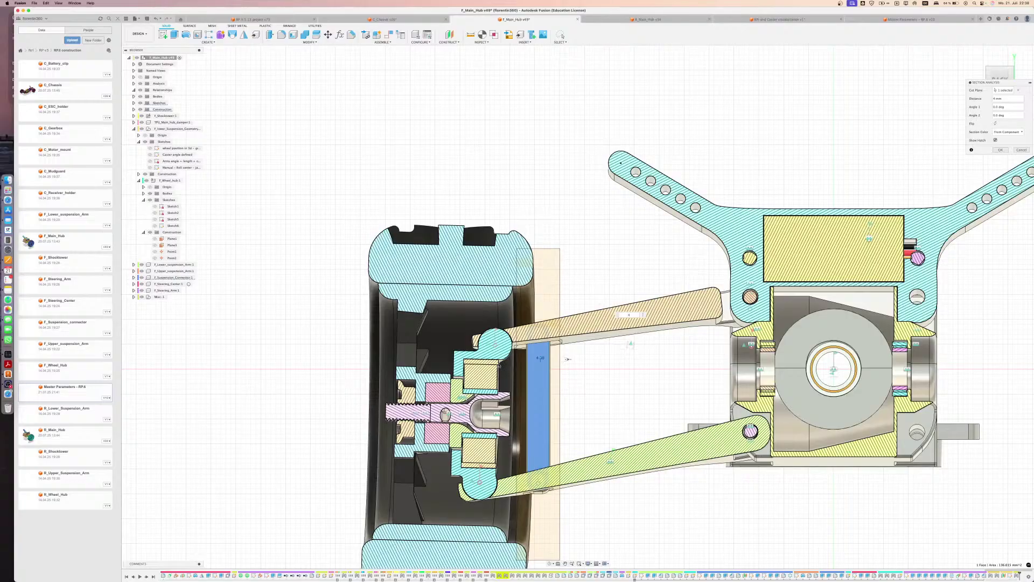
pyautogui.scroll(5, 483, 413)
pyautogui.keyDown('shift'); pyautogui.moveTo(483, 413); pyautogui.dragTo(531, 430, button='middle'); pyautogui.keyUp('shift')
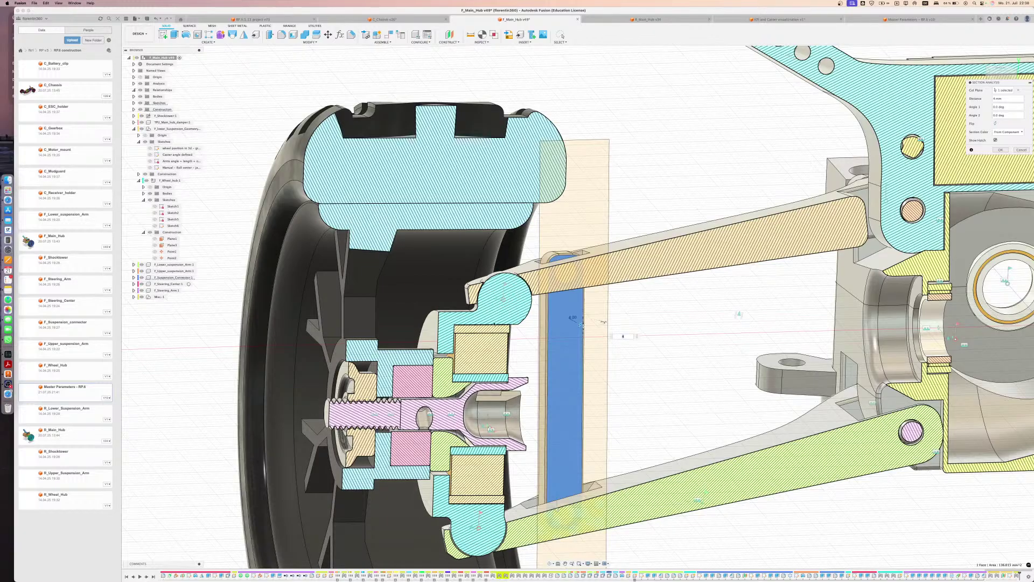
pyautogui.scroll(-5, 602, 321)
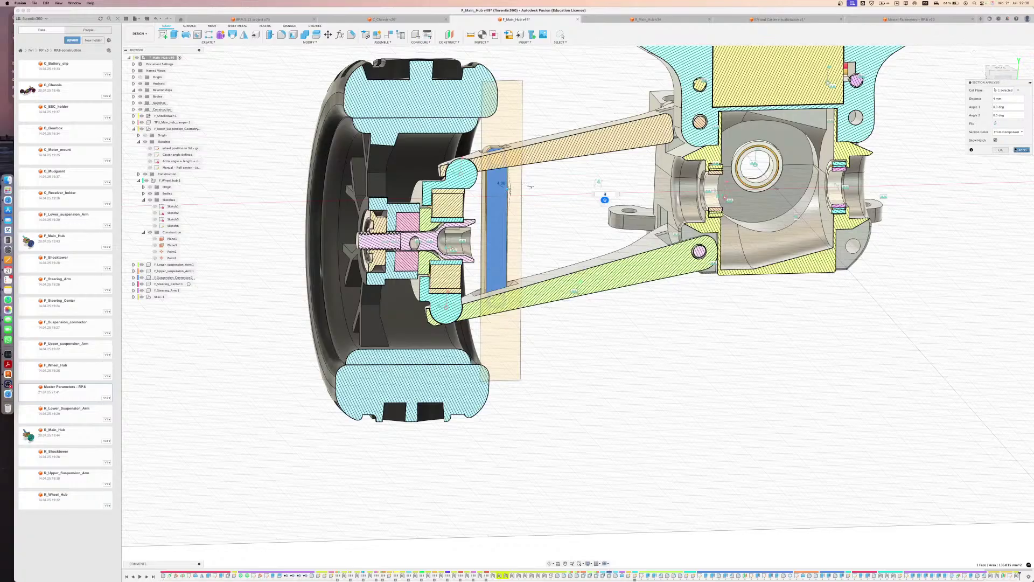
pyautogui.click(1021, 150)
# Save the F_Main_Hub design as a new version and switch to the R_Main_Hub design
pyautogui.keyDown('shift'); pyautogui.moveTo(646, 334); pyautogui.dragTo(567, 326, button='middle'); pyautogui.keyUp('shift')
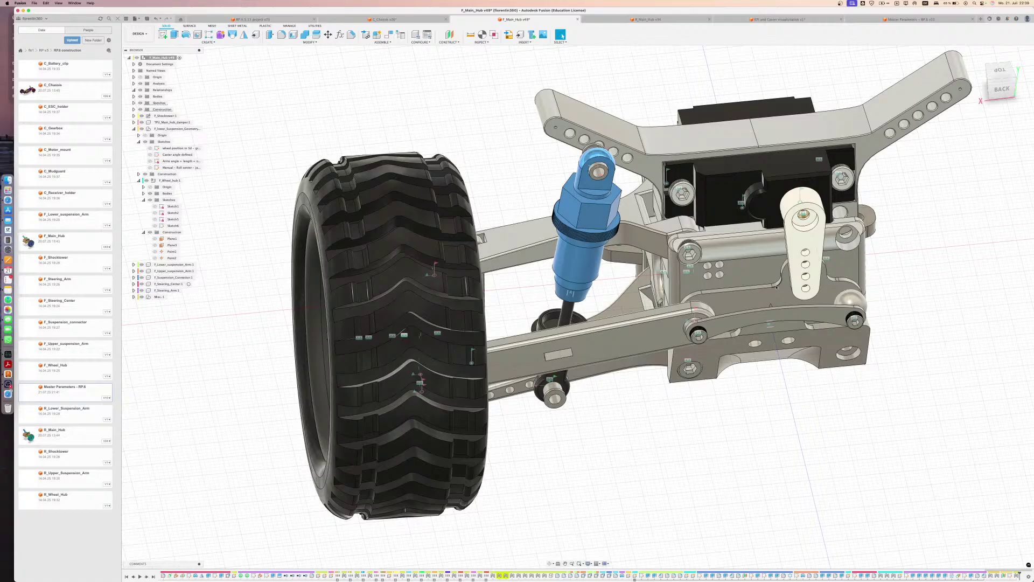
pyautogui.scroll(-5, 767, 278)
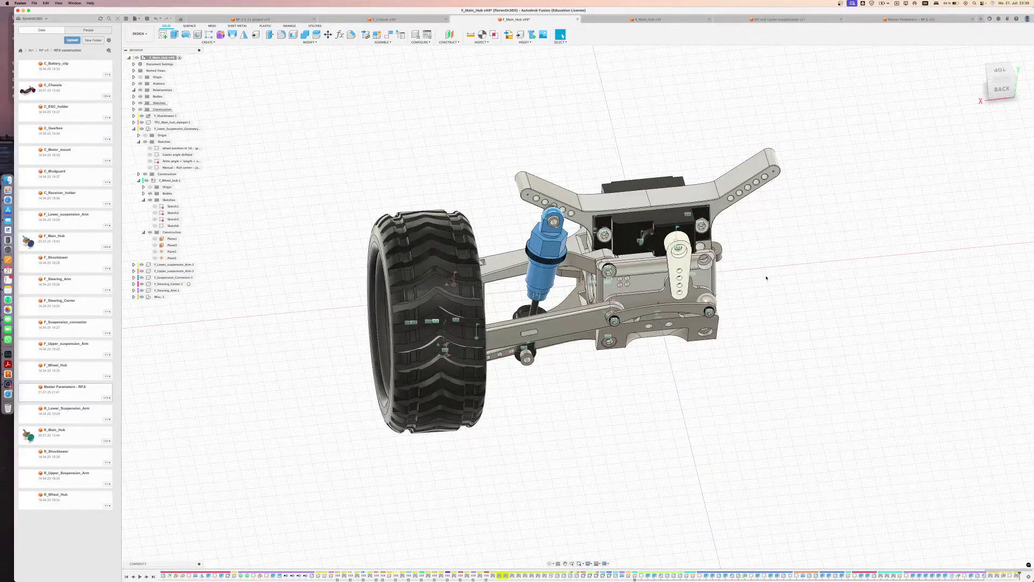
pyautogui.moveTo(743, 271); pyautogui.dragTo(704, 347, button='middle')
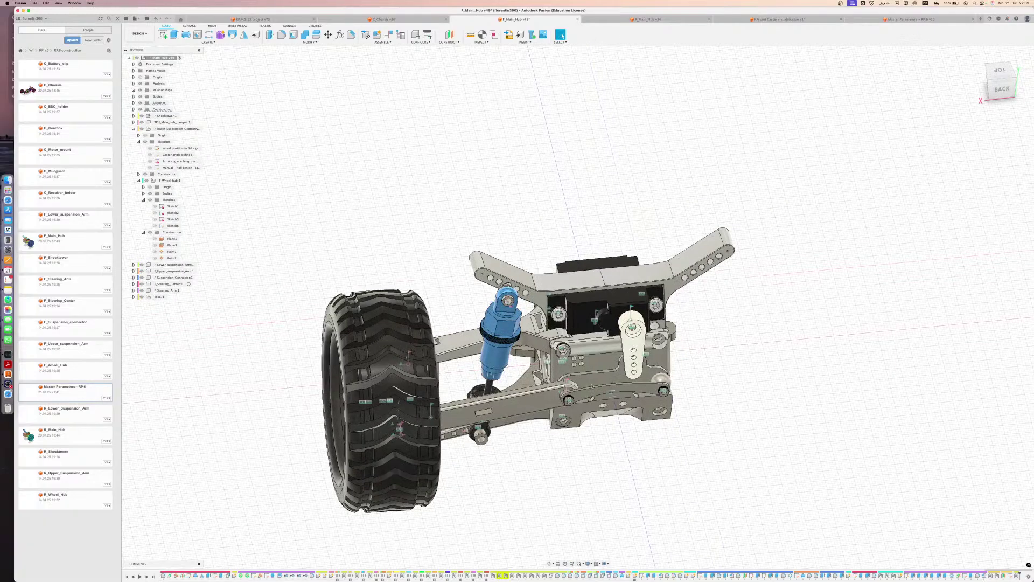
pyautogui.scroll(1, 705, 347)
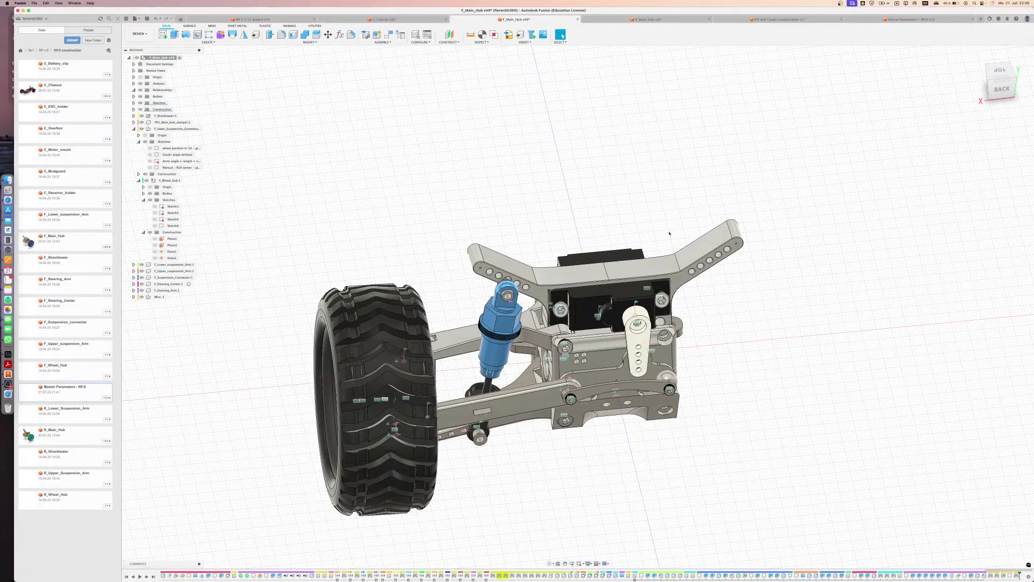
pyautogui.keyDown('shift'); pyautogui.moveTo(591, 266); pyautogui.dragTo(565, 176, button='middle'); pyautogui.keyUp('shift')
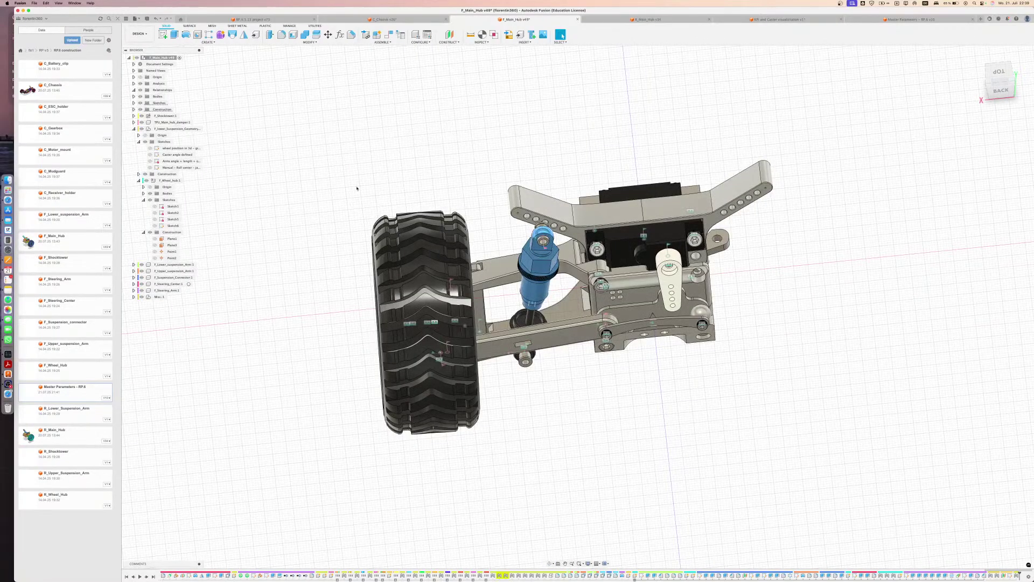
pyautogui.click(146, 18)
pyautogui.press('Return')
pyautogui.hotkey('ctrl', 'Tab')
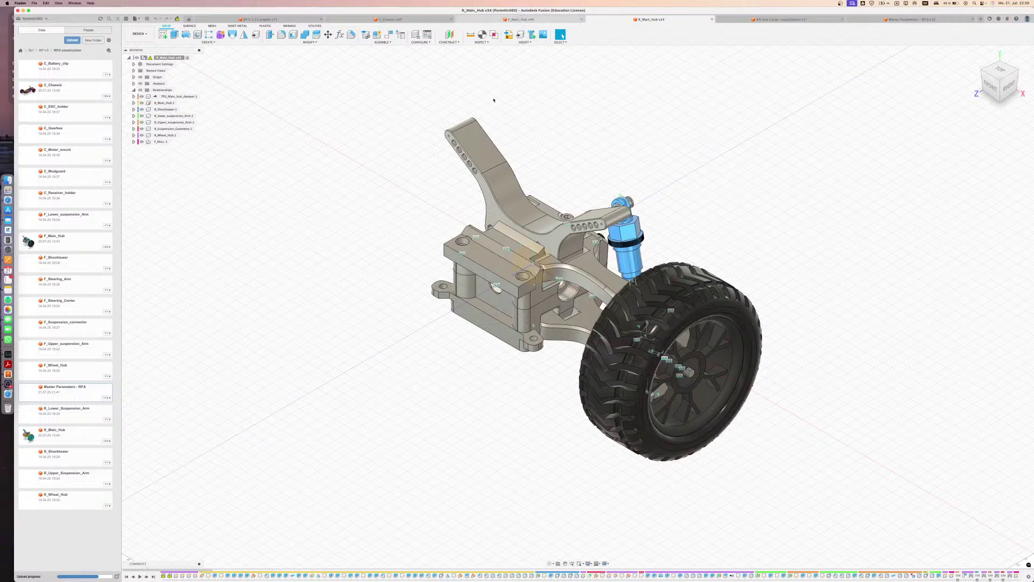
# Examine the complete car in the project and C_Chassis designs, check the F_Main_Hub design, and return to R_Main_Hub
pyautogui.click(258, 20)
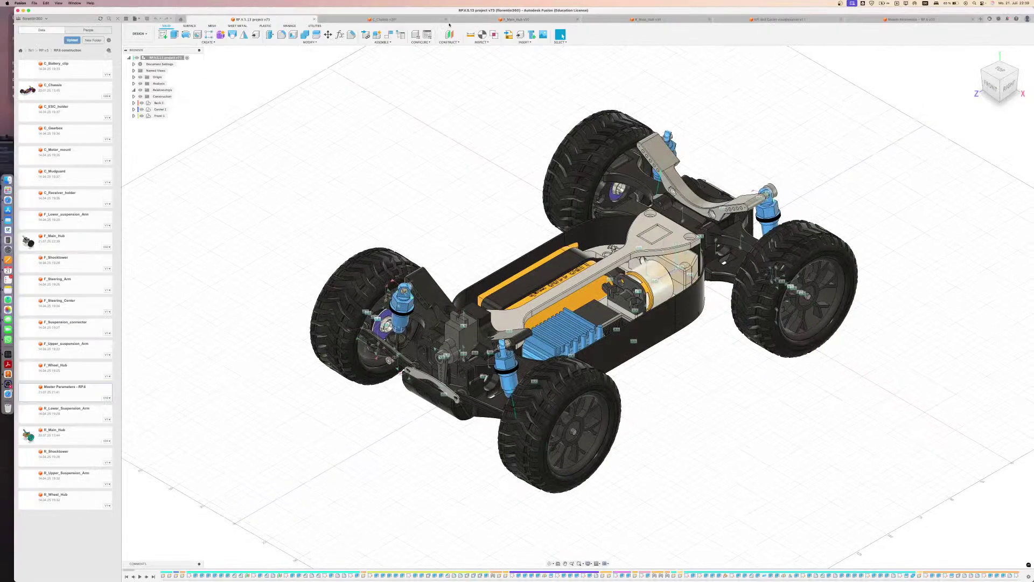
pyautogui.click(429, 19)
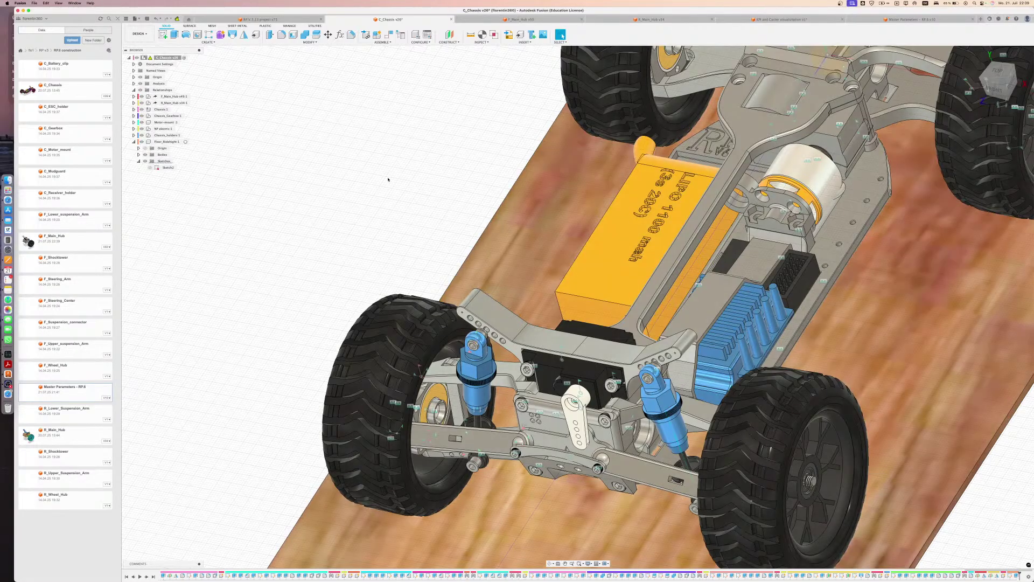
pyautogui.scroll(-2, 389, 180)
pyautogui.moveTo(388, 180); pyautogui.dragTo(363, 244, button='middle')
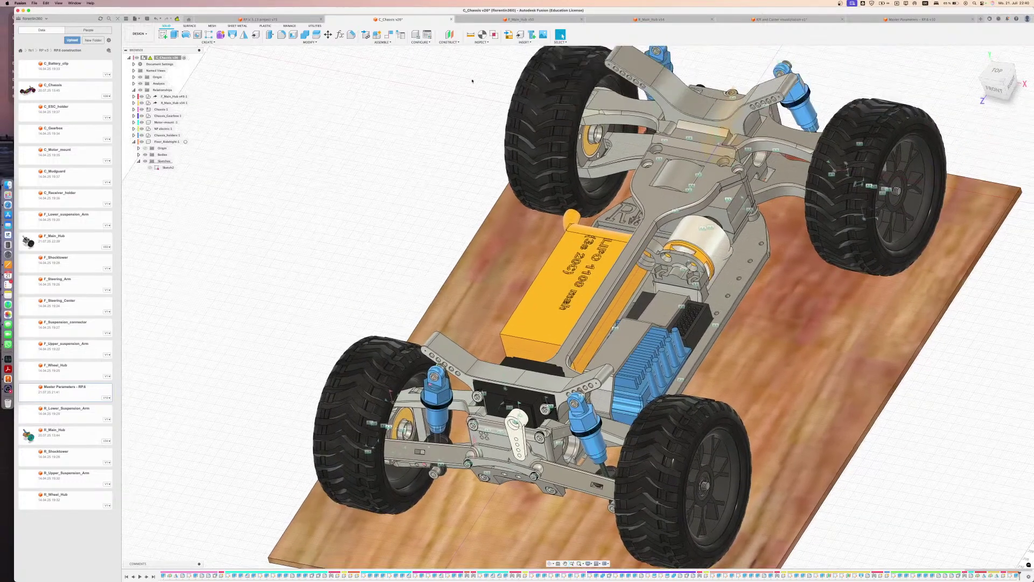
pyautogui.click(548, 20)
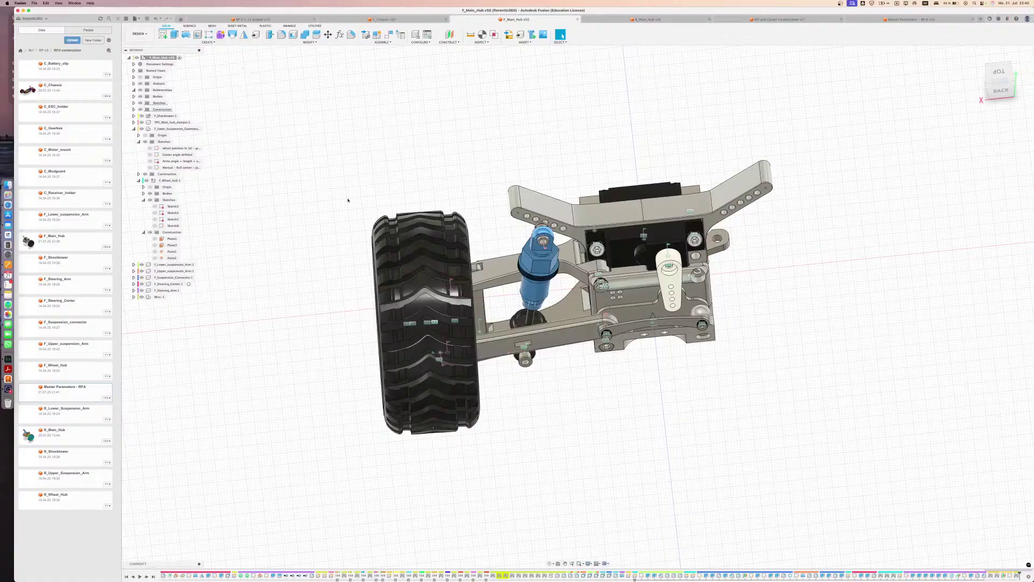
pyautogui.click(672, 22)
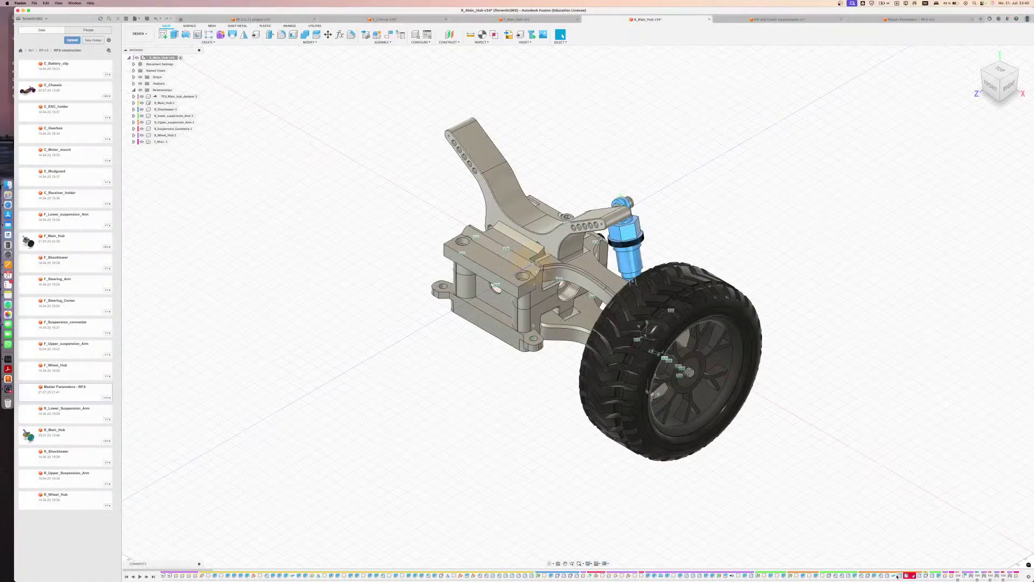
# Edit the construction plane near the end of the R_Main_Hub timeline, replacing the last digit of its value with 2
pyautogui.doubleClick(909, 575)
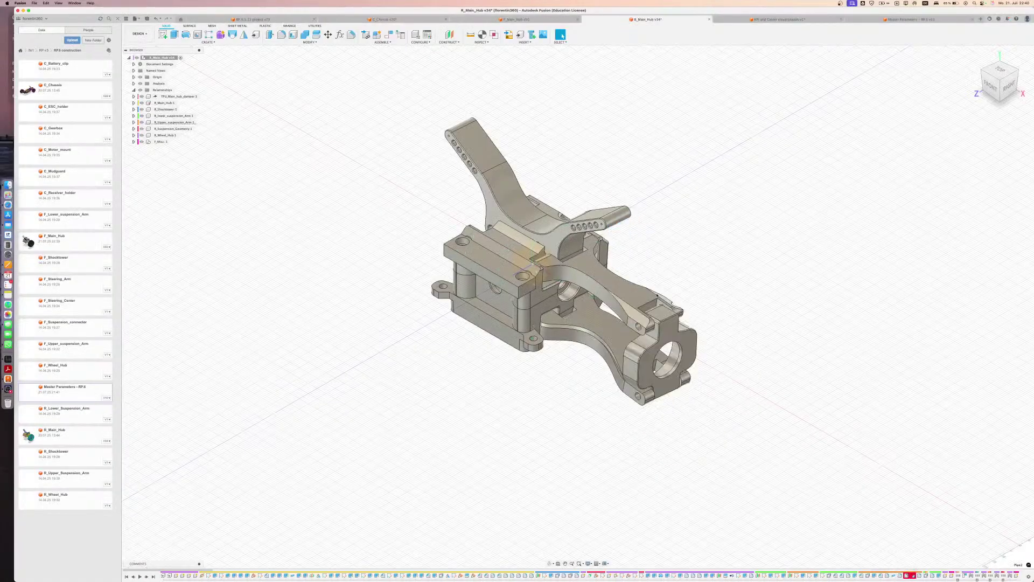
pyautogui.click(610, 264)
pyautogui.press('BackSpace')
pyautogui.write('2')
pyautogui.press('Return')
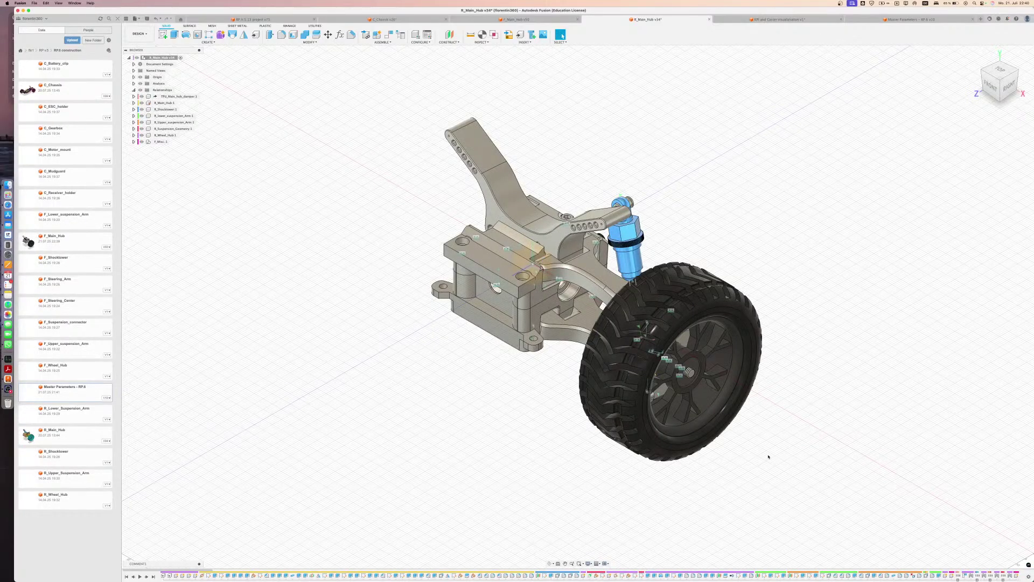
# Save the R_Main_Hub design as a new version
pyautogui.moveTo(745, 377); pyautogui.dragTo(711, 353, button='middle')
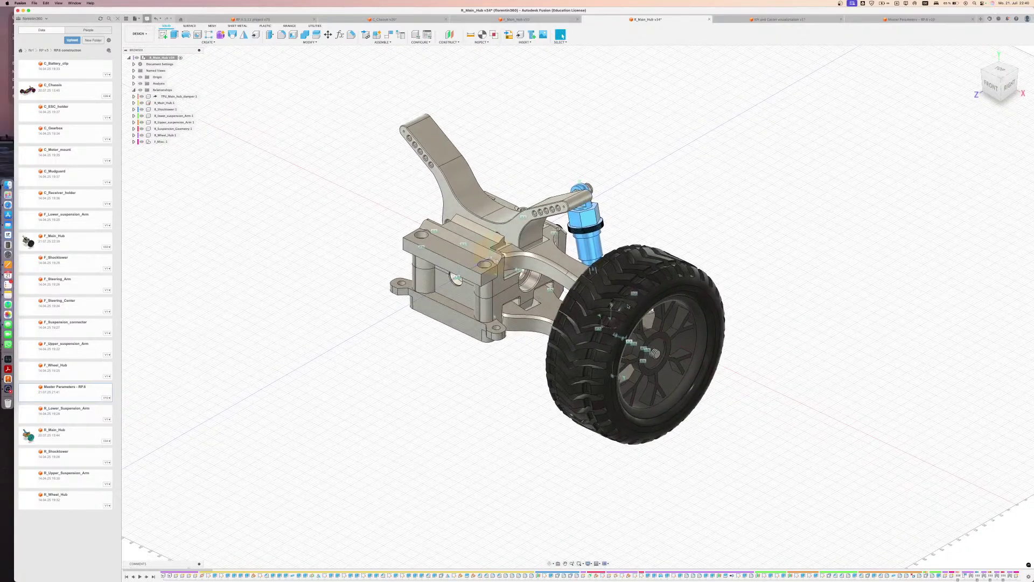
pyautogui.press('super+s')
pyautogui.click(523, 306)
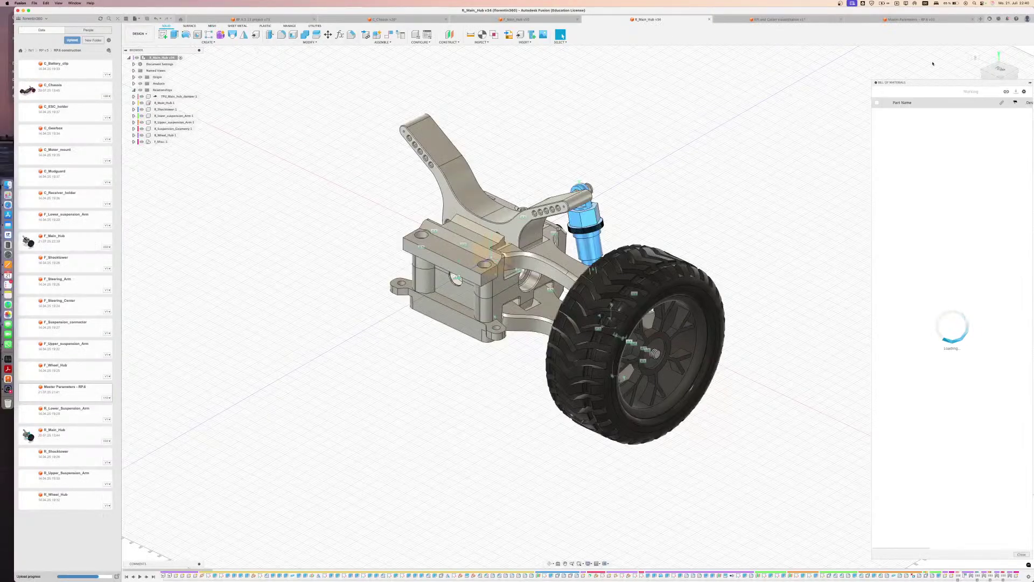
# Move the bill of materials out of the way, collapse it, and examine the complete car in the C_Chassis design
pyautogui.moveTo(1018, 84); pyautogui.dragTo(899, 153)
pyautogui.click(871, 106)
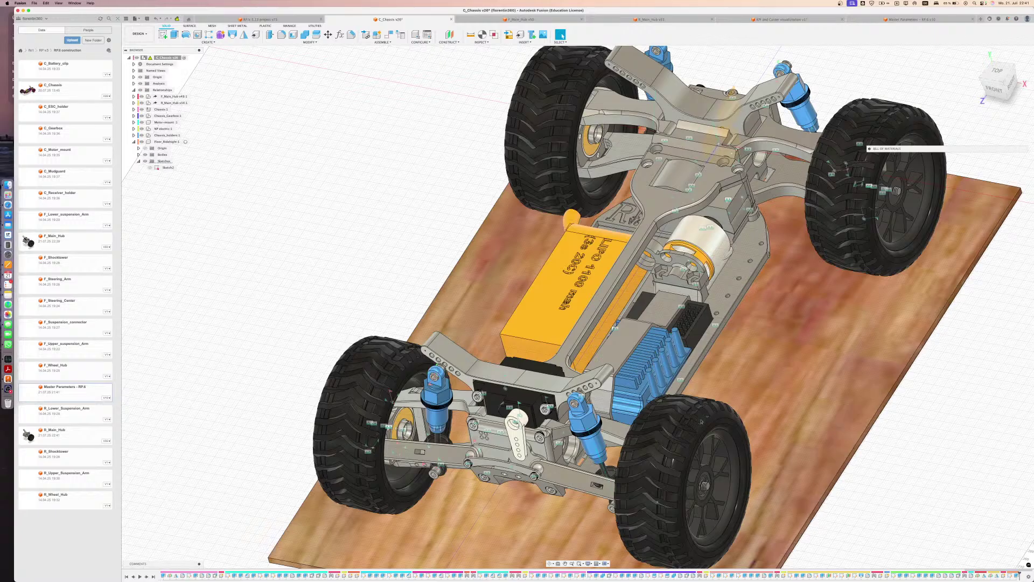
pyautogui.moveTo(496, 319); pyautogui.dragTo(458, 302, button='middle')
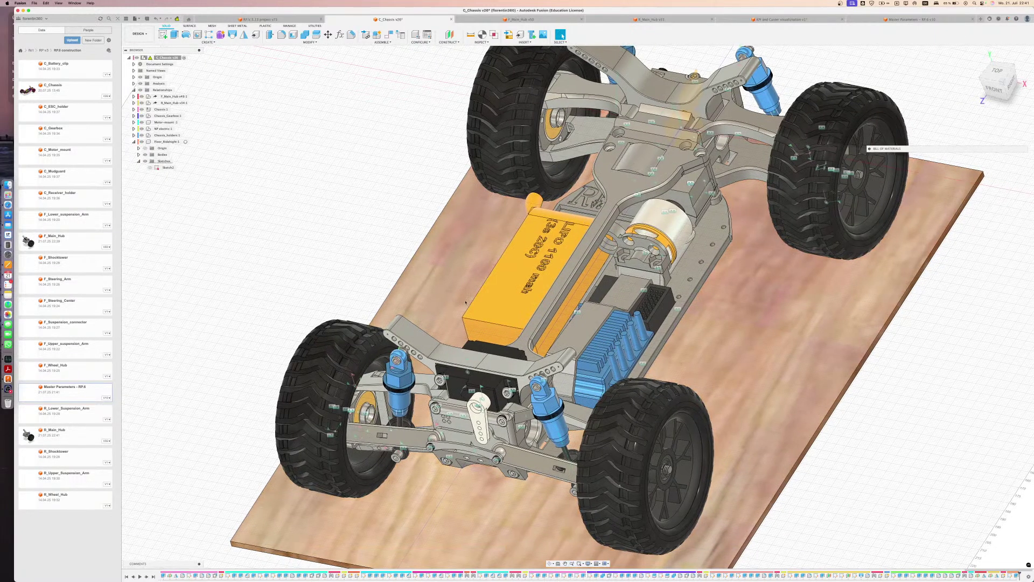
pyautogui.scroll(-3, 377, 512)
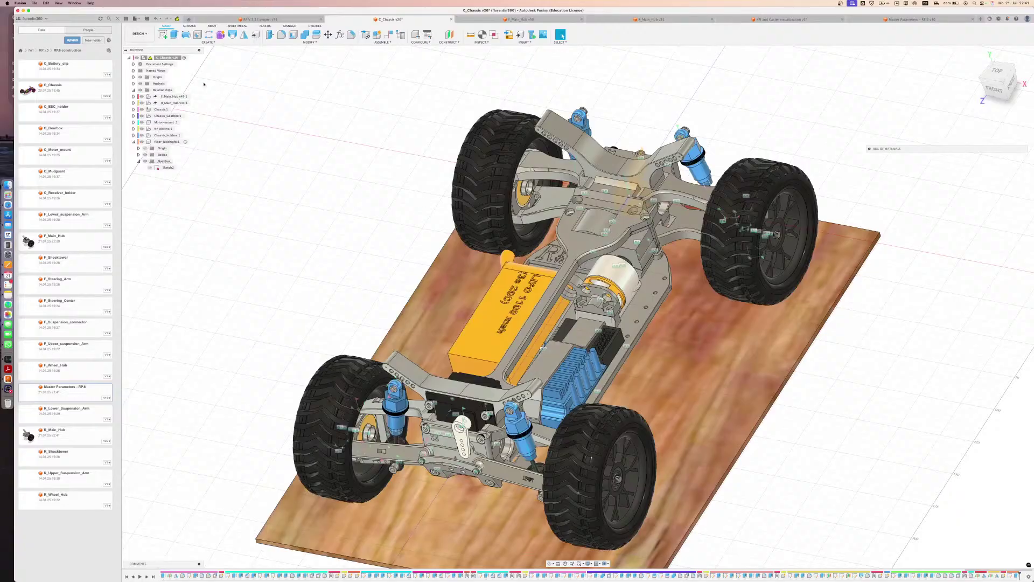
pyautogui.keyDown('shift'); pyautogui.moveTo(549, 383); pyautogui.dragTo(548, 383, button='middle'); pyautogui.keyUp('shift')
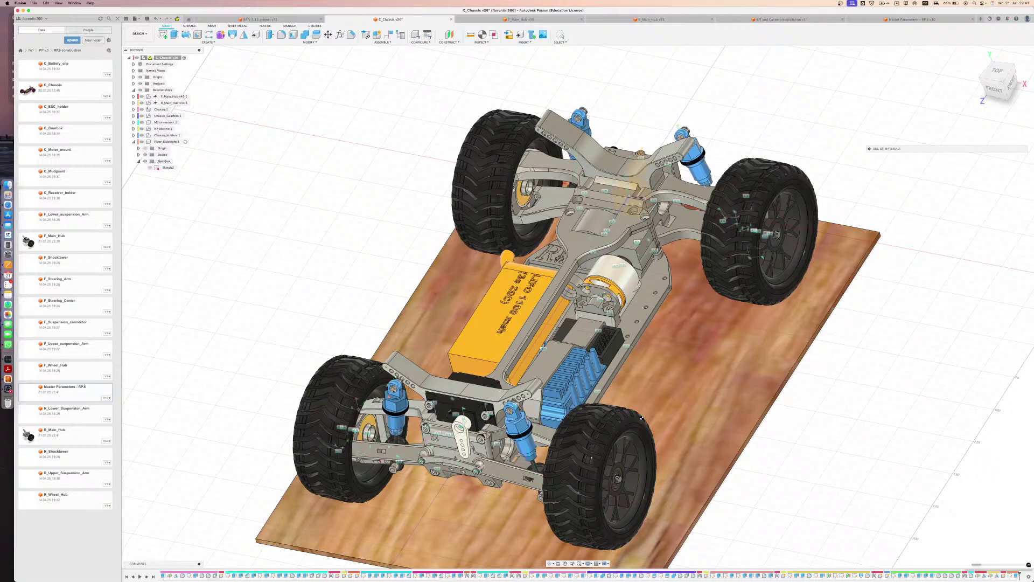
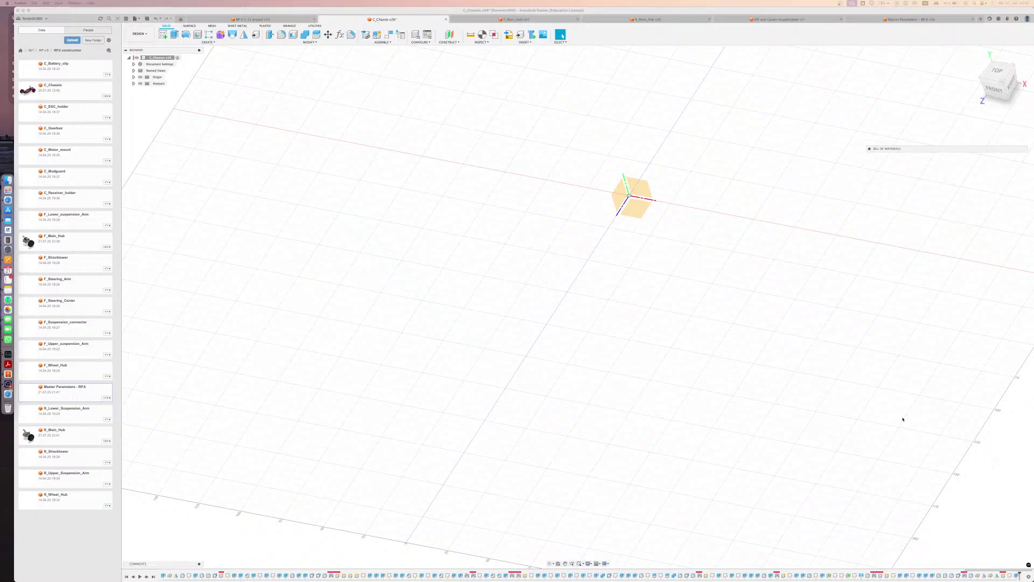
# Examine the C_Chassis feature timeline and the contents of its Origin folder
pyautogui.click(554, 124)
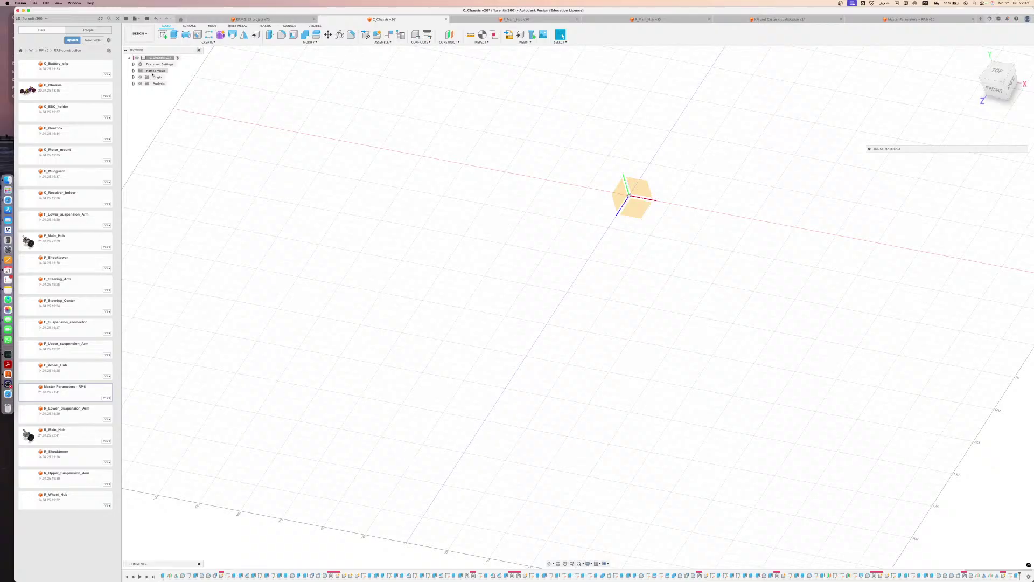
pyautogui.hscroll(-20, 336, 577)
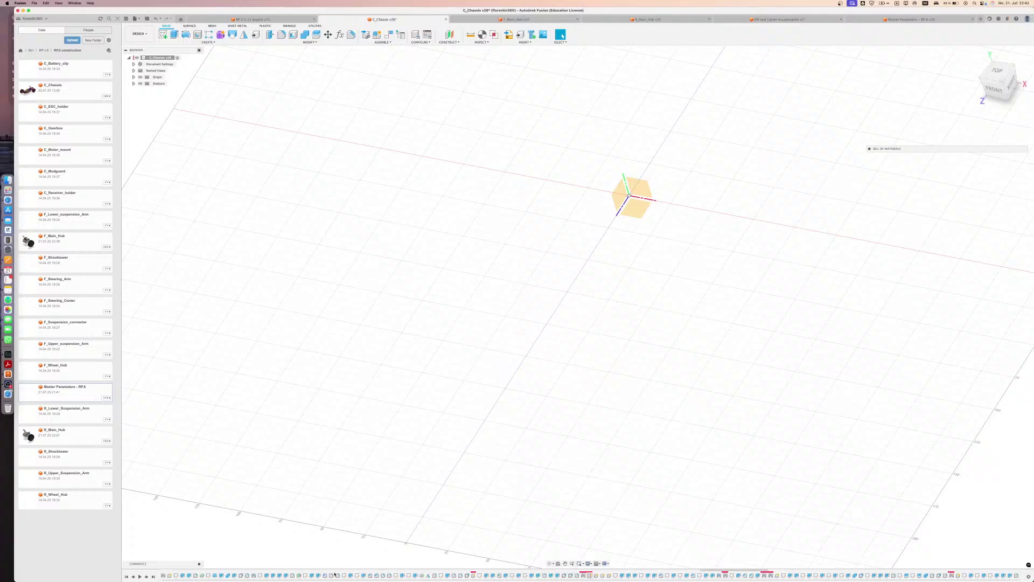
pyautogui.hscroll(20, 335, 576)
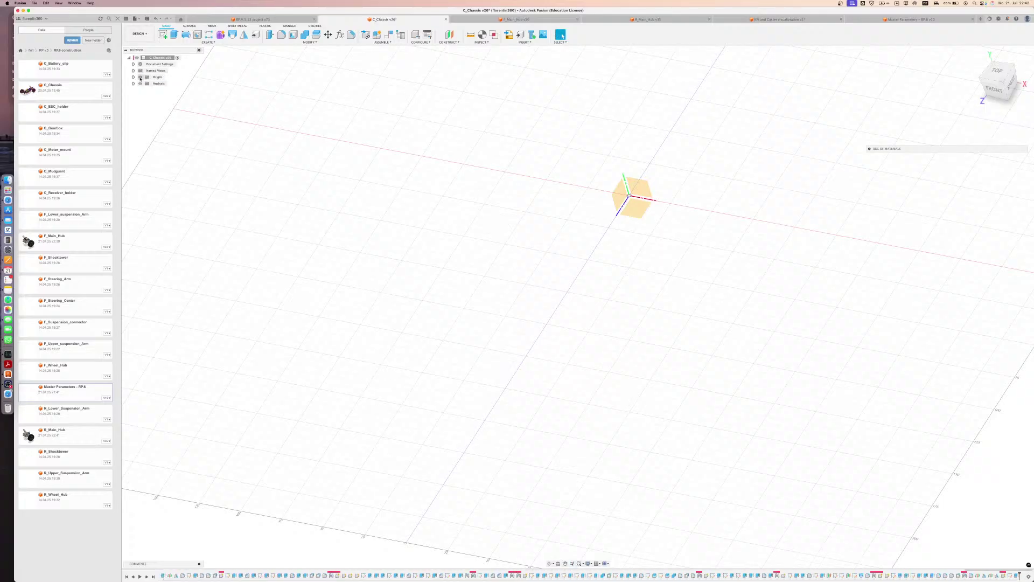
pyautogui.click(134, 77)
pyautogui.click(133, 77)
pyautogui.moveTo(619, 188); pyautogui.dragTo(565, 230, button='middle')
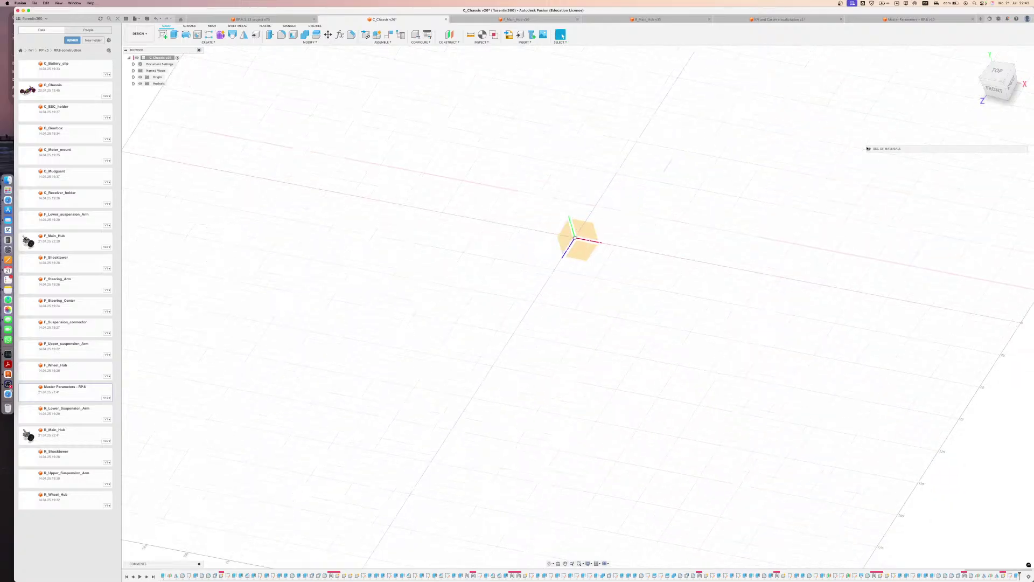
# Review the C_Chassis bill of materials with all parts selected, check its column settings, and collapse it
pyautogui.click(868, 149)
pyautogui.moveTo(960, 155); pyautogui.dragTo(738, 162)
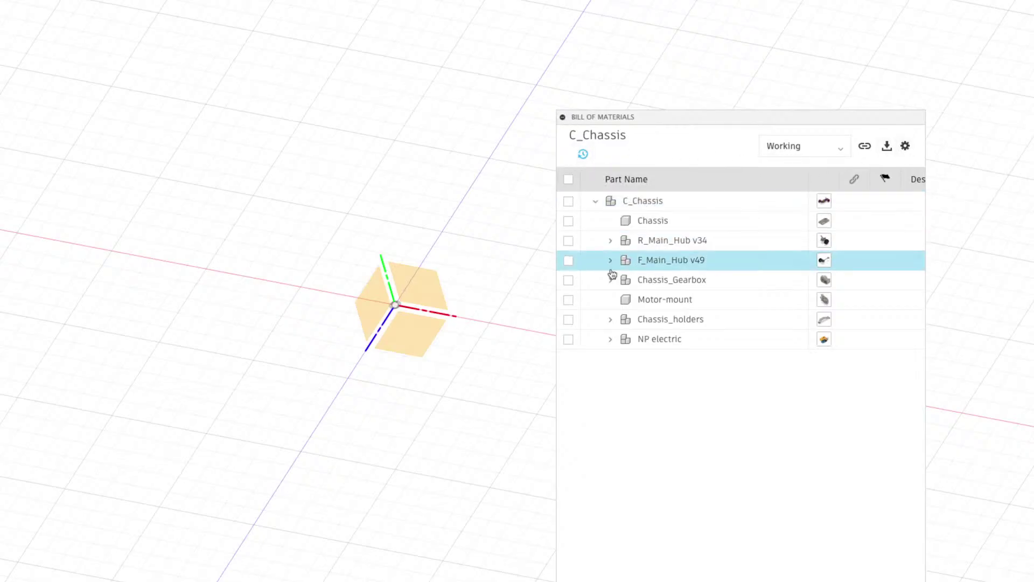
pyautogui.click(568, 179)
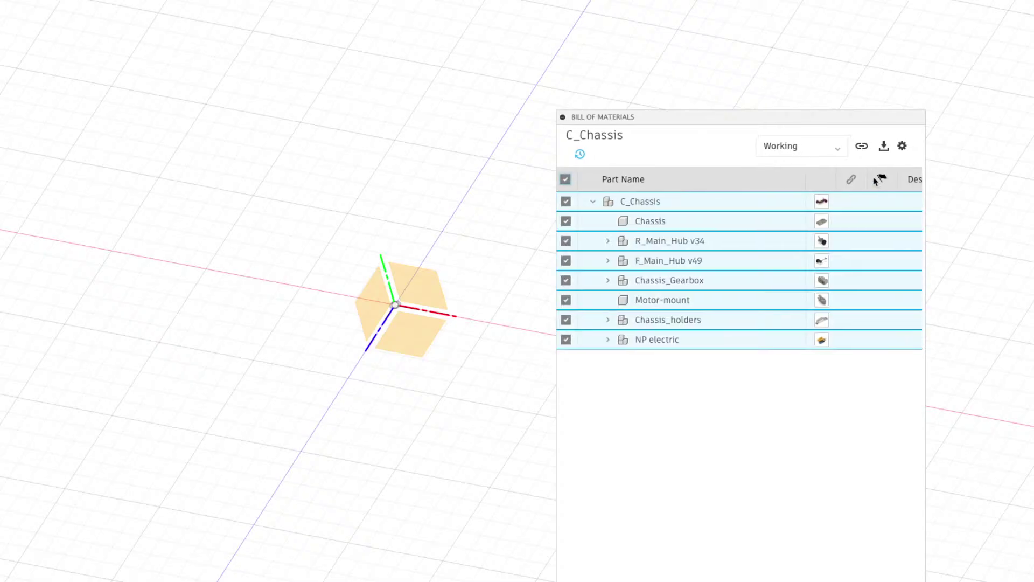
pyautogui.click(905, 148)
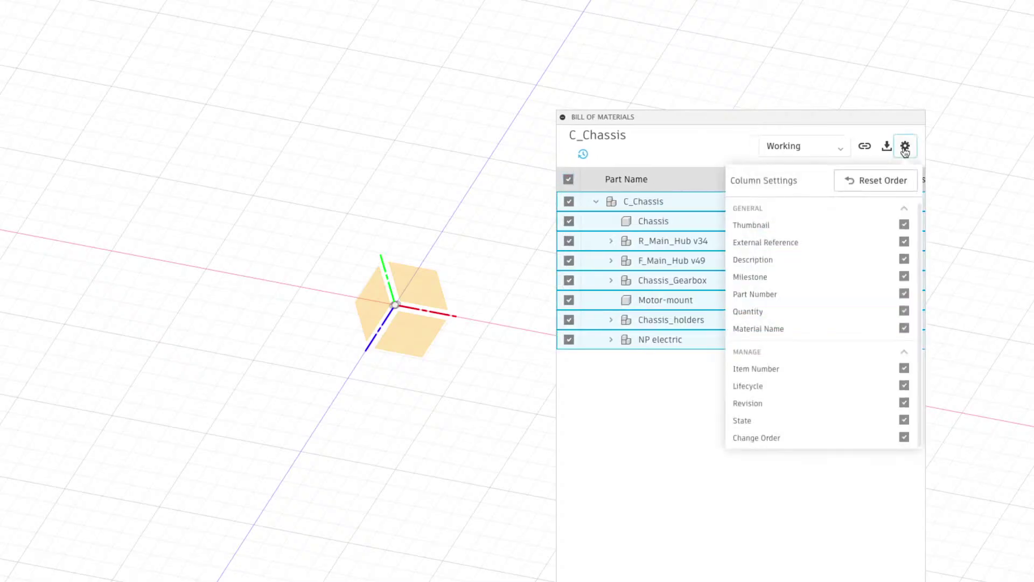
pyautogui.click(905, 147)
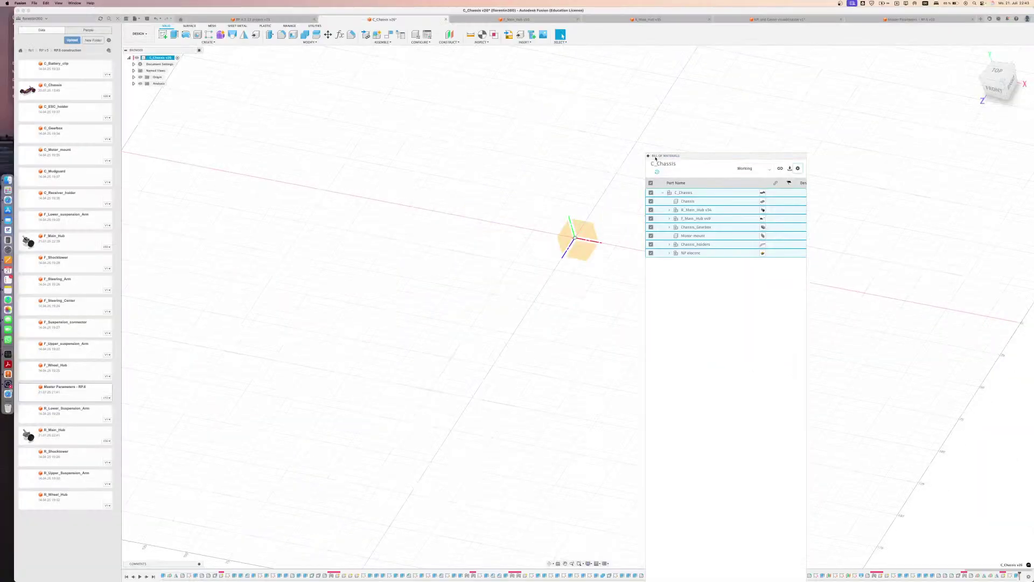
pyautogui.click(647, 156)
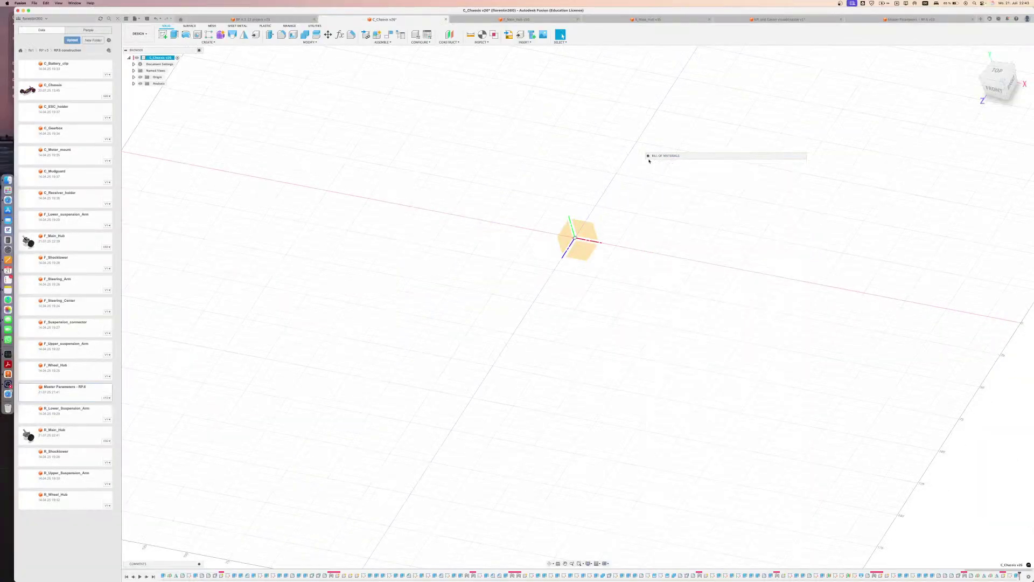
# Undo the floor plate's last appearance change and save C_Chassis as a new version
pyautogui.click(701, 171)
pyautogui.click(394, 42)
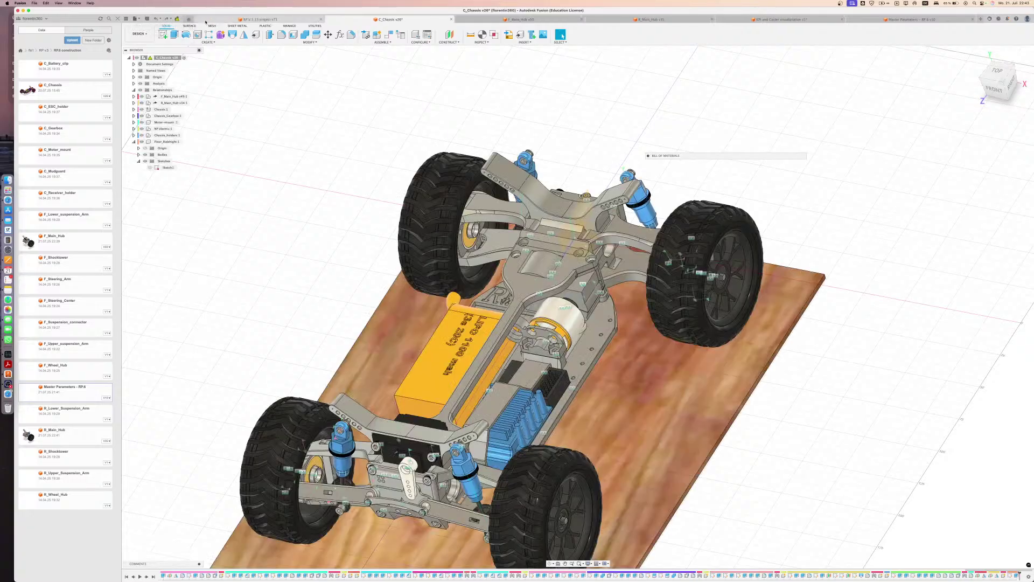
pyautogui.click(161, 19)
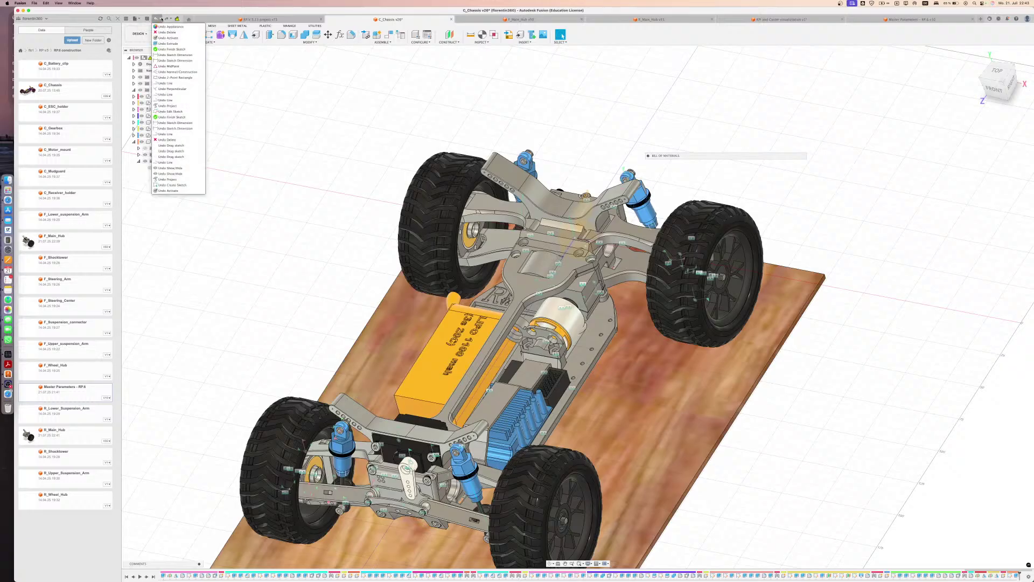
pyautogui.click(168, 26)
pyautogui.press('super+s')
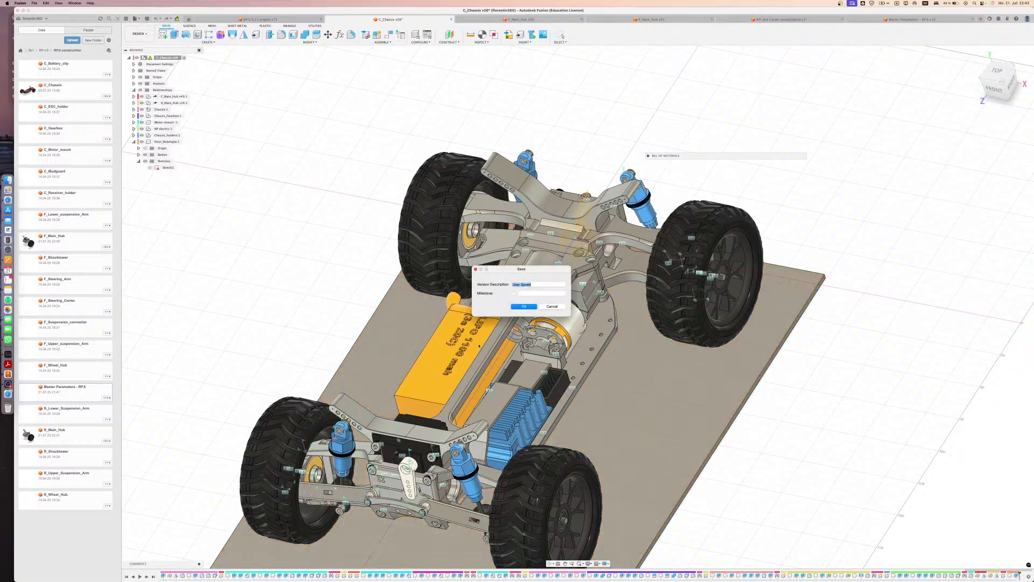
pyautogui.click(523, 307)
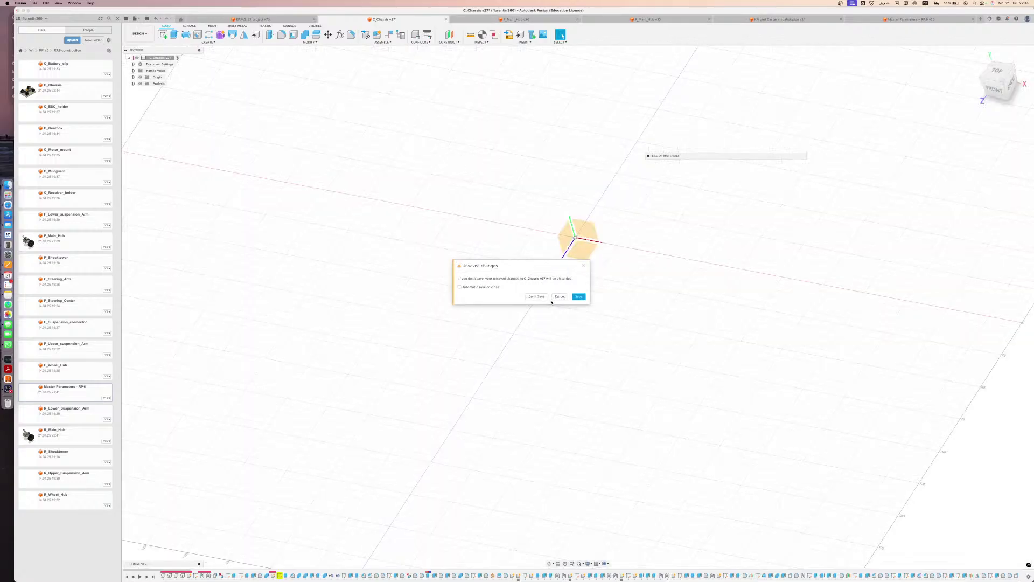
# Reopen C_Chassis without its unsaved changes, try to edit the first feature in its timeline, and undo the last change
pyautogui.click(552, 297)
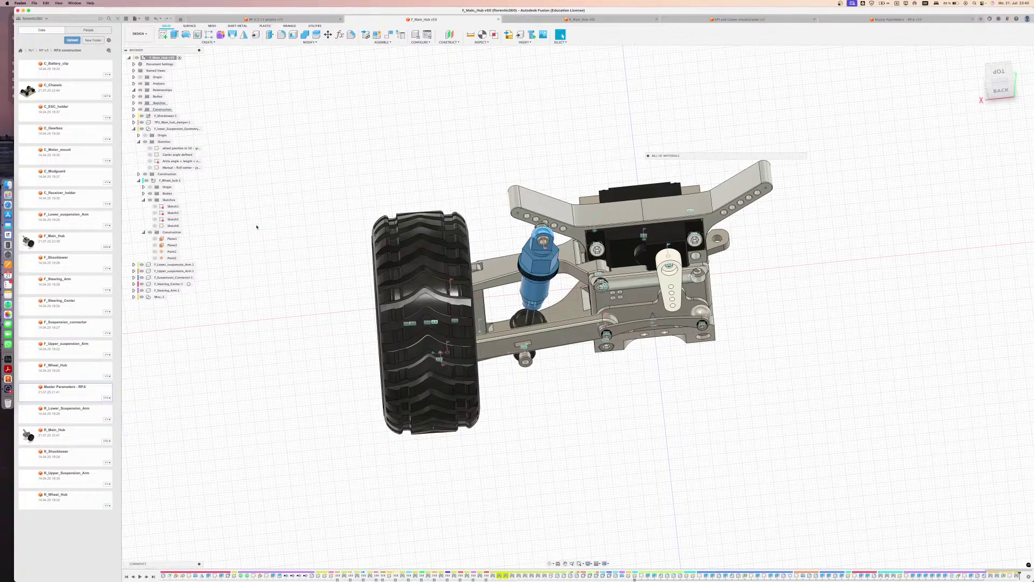
pyautogui.doubleClick(81, 95)
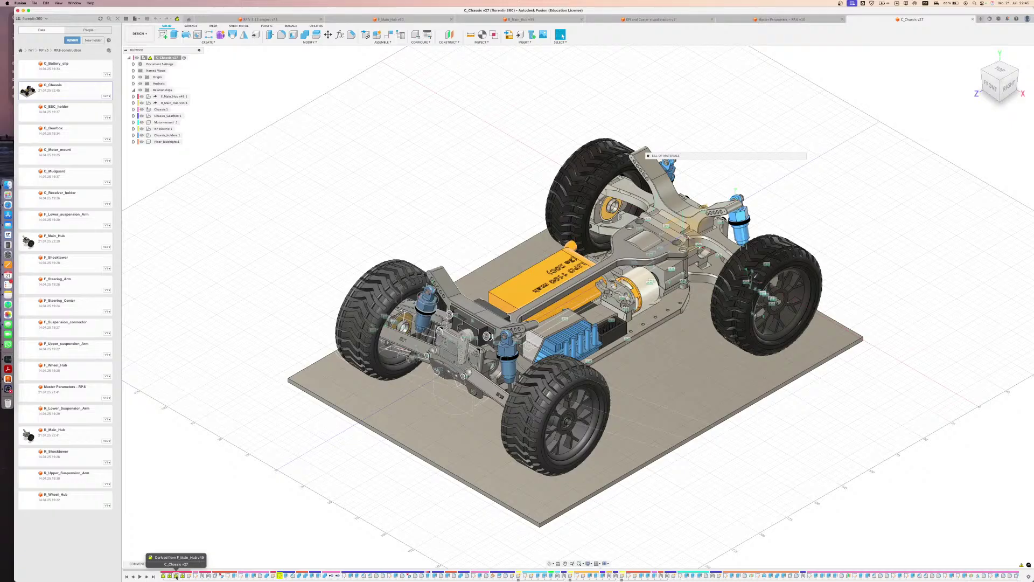
pyautogui.doubleClick(162, 577)
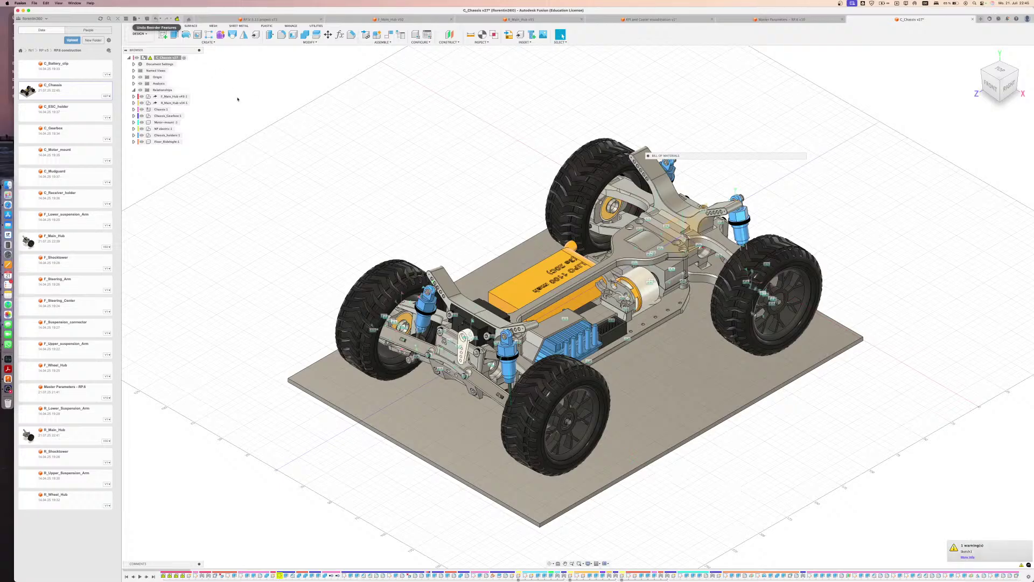
pyautogui.click(156, 20)
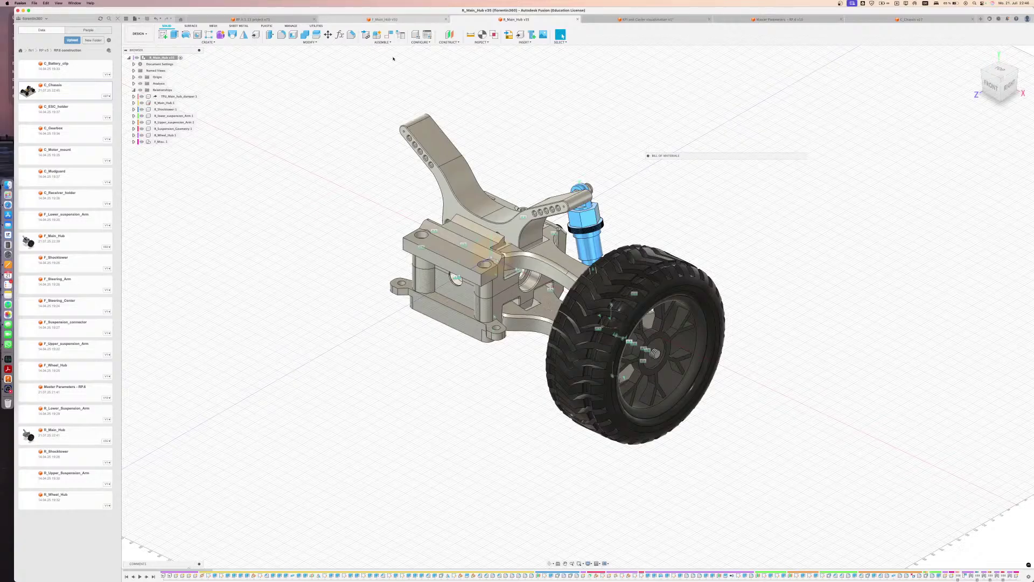
# Check the C_Chassis timeline and close the design without saving its changes
pyautogui.click(383, 20)
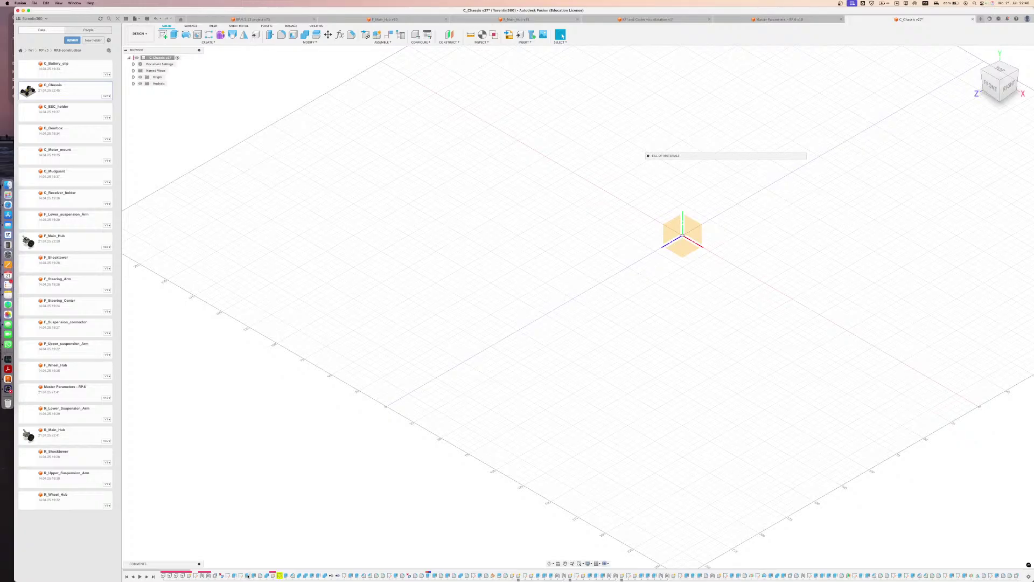
pyautogui.hscroll(10, 259, 575)
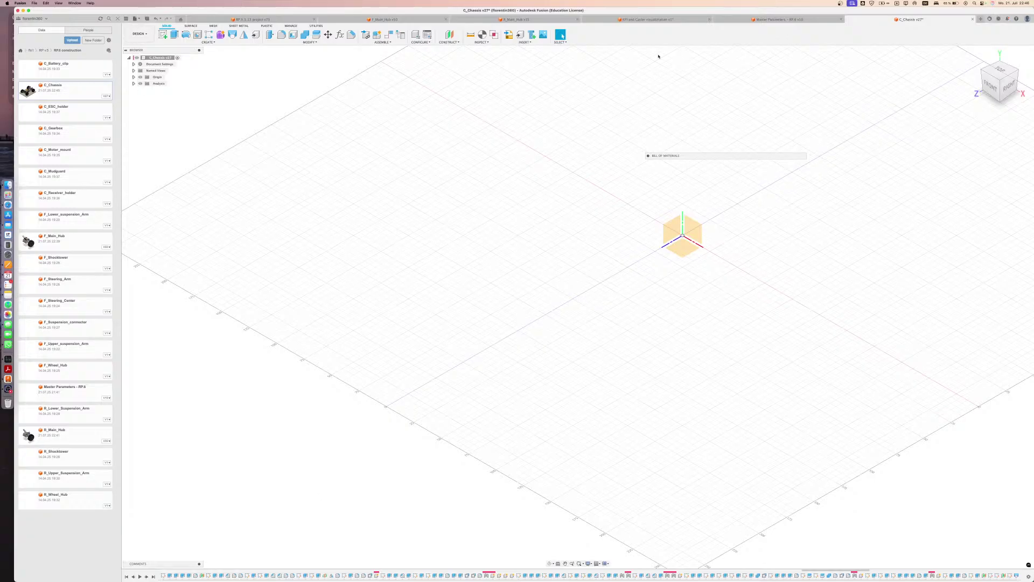
pyautogui.click(972, 19)
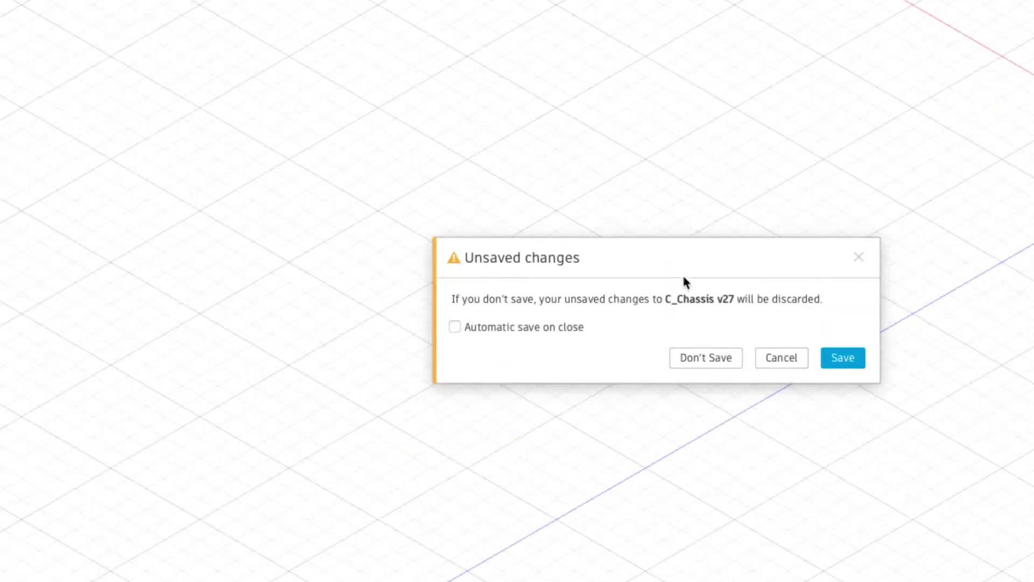
pyautogui.click(716, 356)
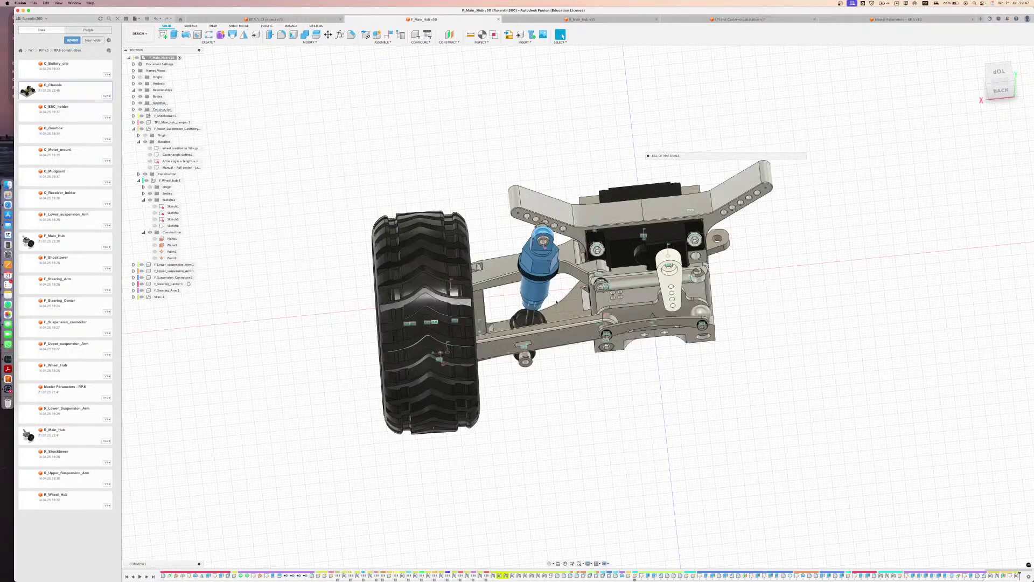
# Hide the Misc component and export F_Wheel_hub to the computer as a 3MF mesh, replacing the existing file
pyautogui.scroll(3, 556, 303)
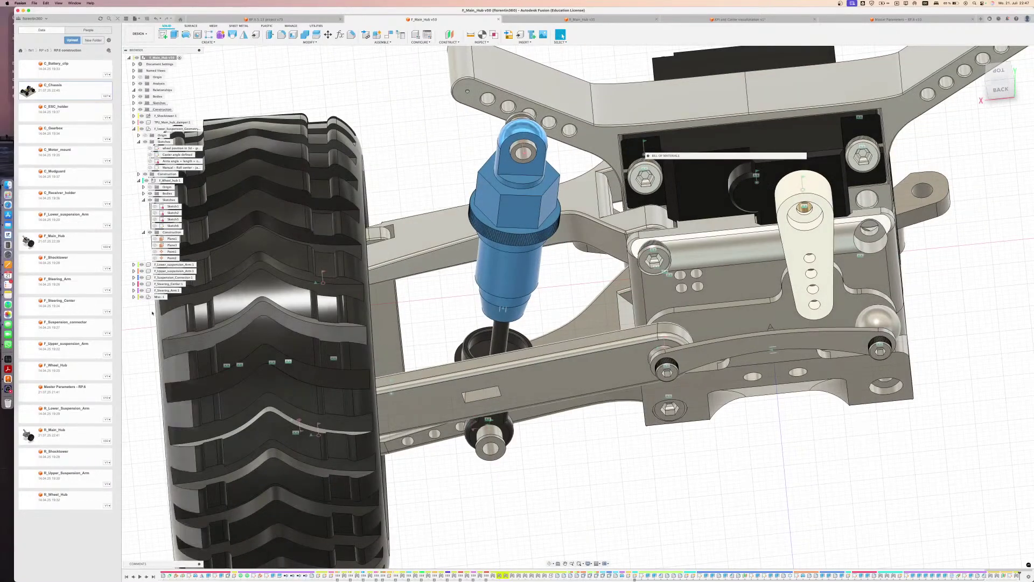
pyautogui.click(142, 297)
pyautogui.moveTo(422, 321); pyautogui.dragTo(459, 315, button='middle')
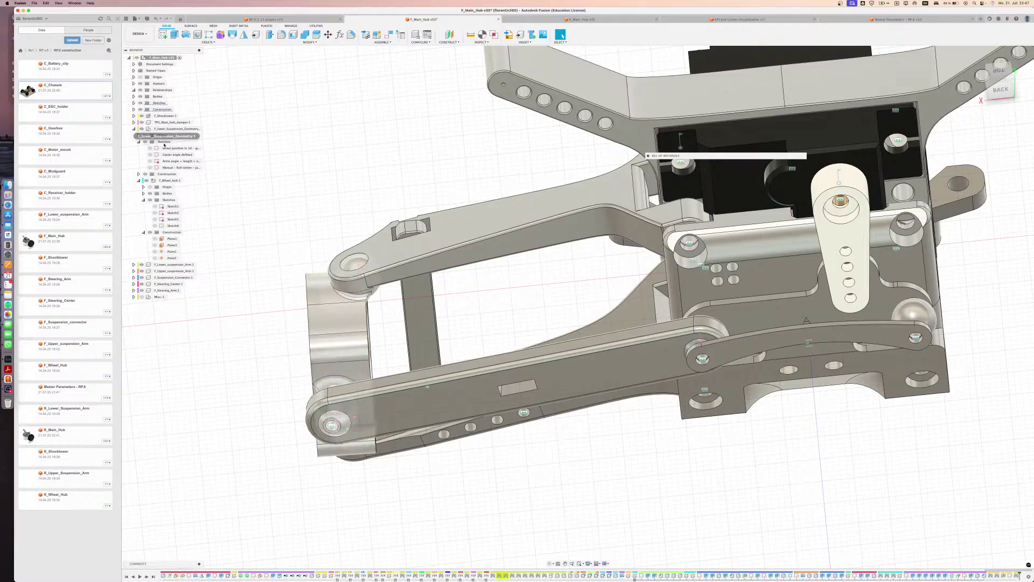
pyautogui.rightClick(168, 184)
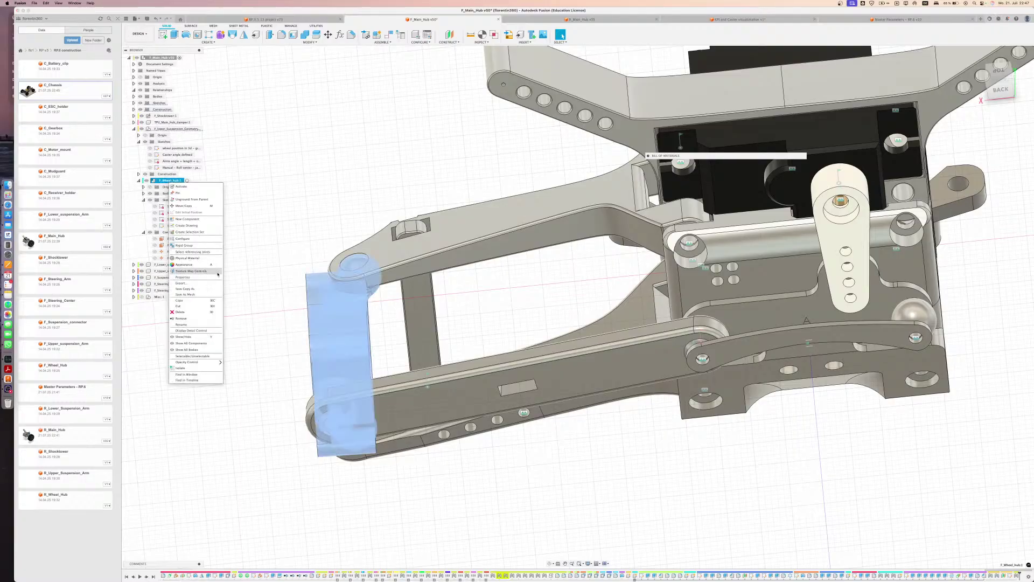
pyautogui.click(194, 294)
pyautogui.press('Return')
pyautogui.click(608, 172)
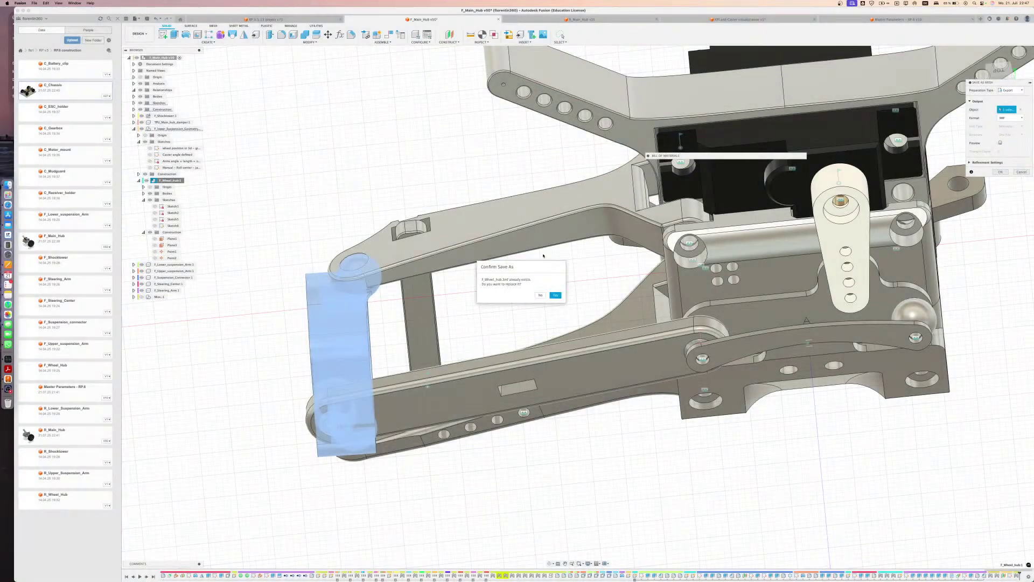
pyautogui.click(556, 295)
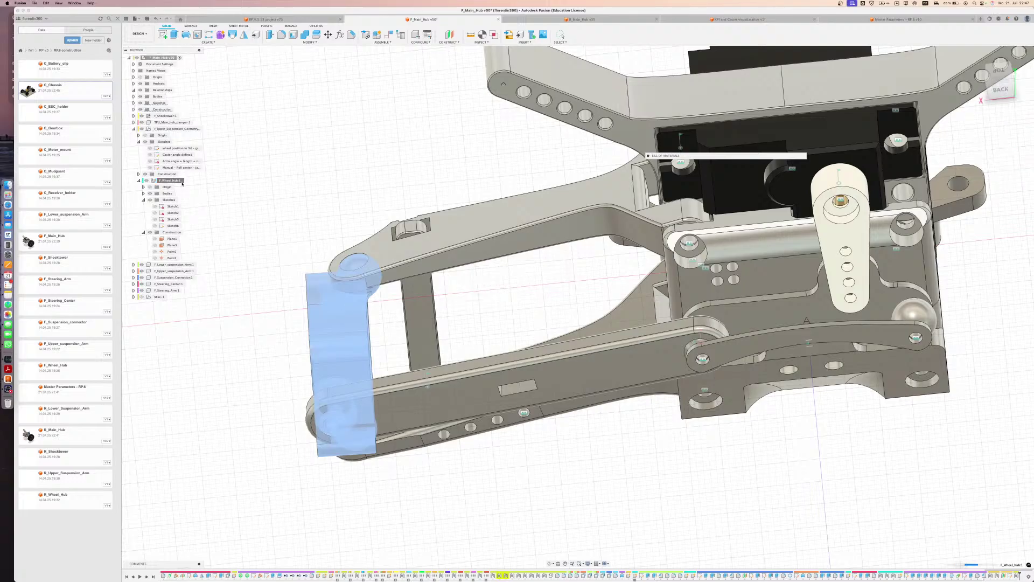
# Export the F_Lower_suspension_Arm component to the computer as a 3MF mesh, replacing the existing file
pyautogui.rightClick(177, 131)
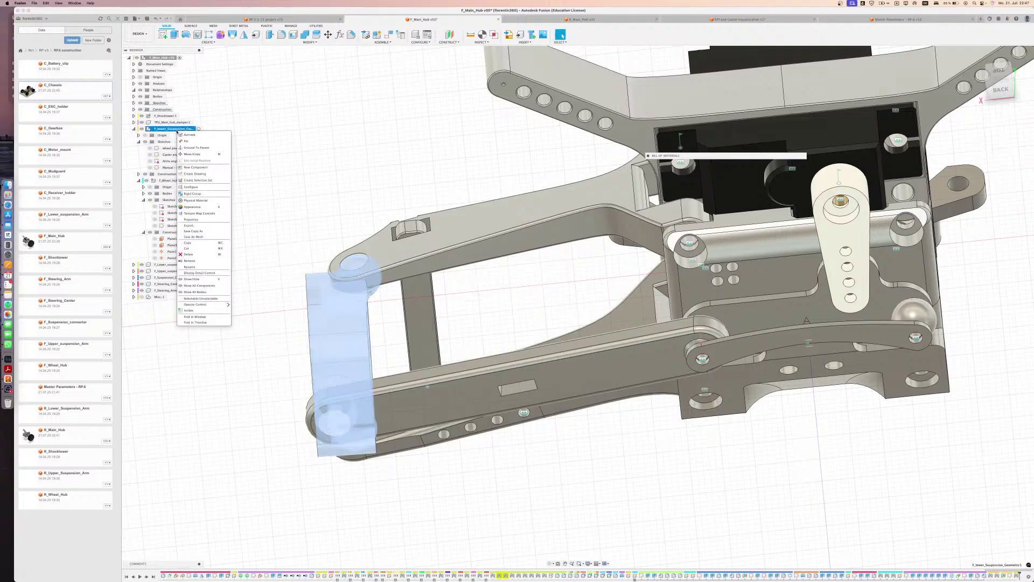
pyautogui.click(311, 122)
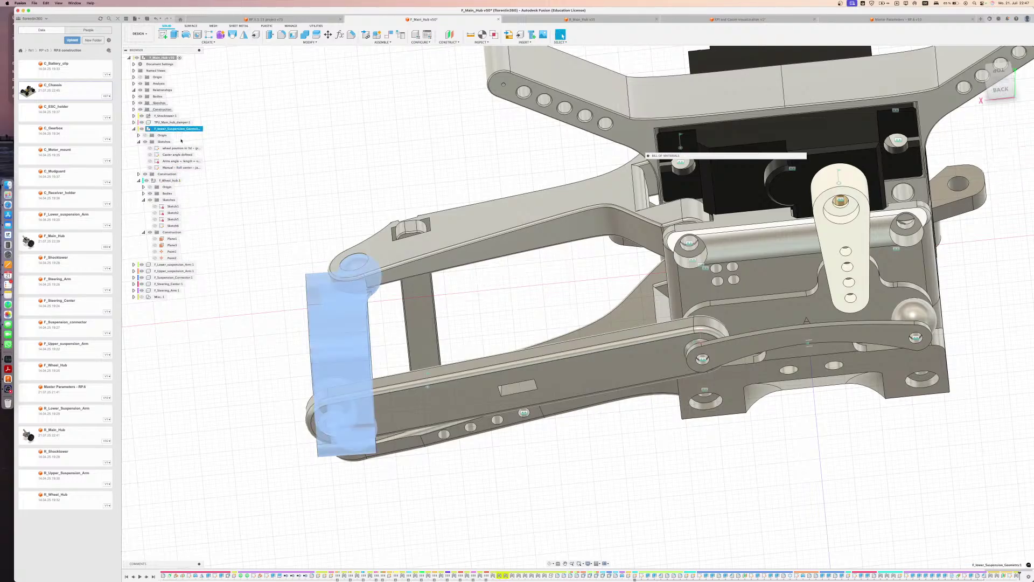
pyautogui.rightClick(167, 265)
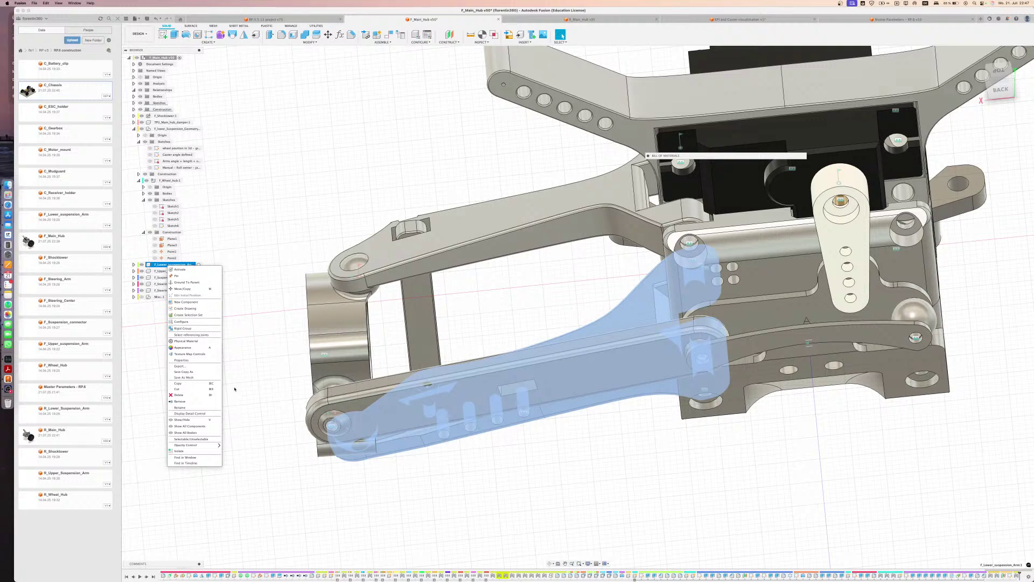
pyautogui.click(184, 377)
pyautogui.click(1000, 171)
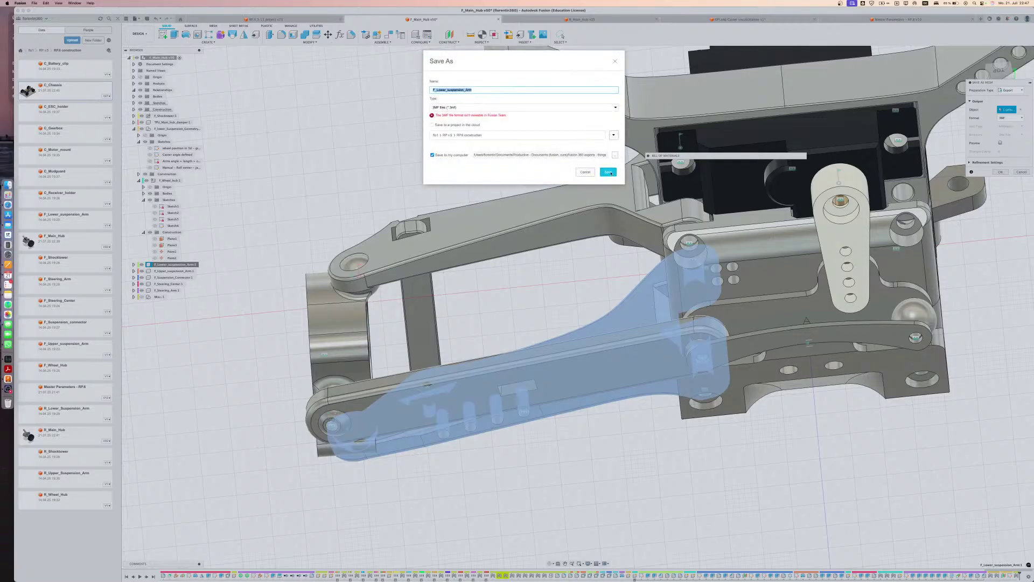
pyautogui.click(608, 172)
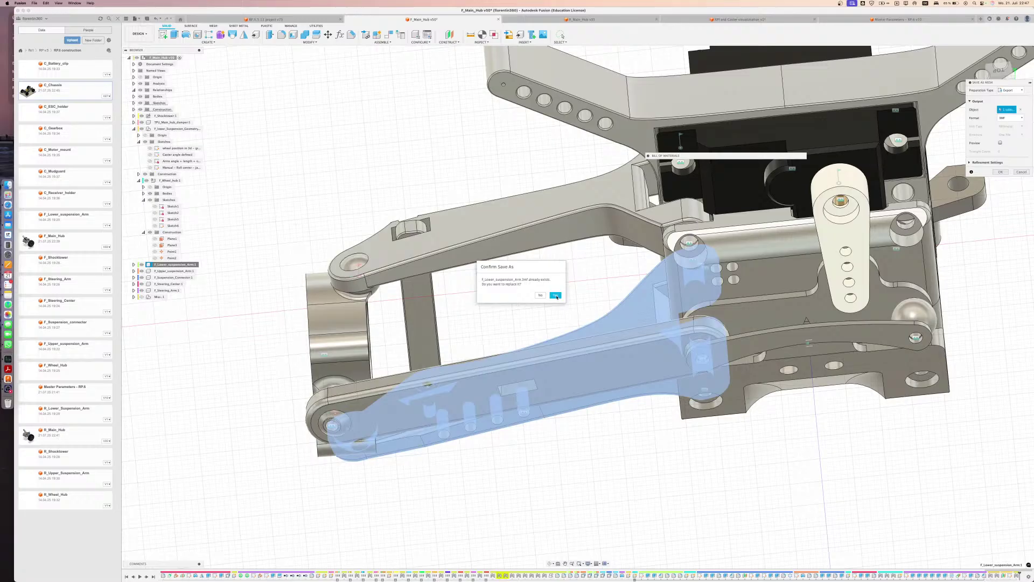
pyautogui.click(555, 296)
# Export the F_Upper_suspension_Arm component to the computer as a 3MF mesh, replacing the existing file
pyautogui.rightClick(173, 271)
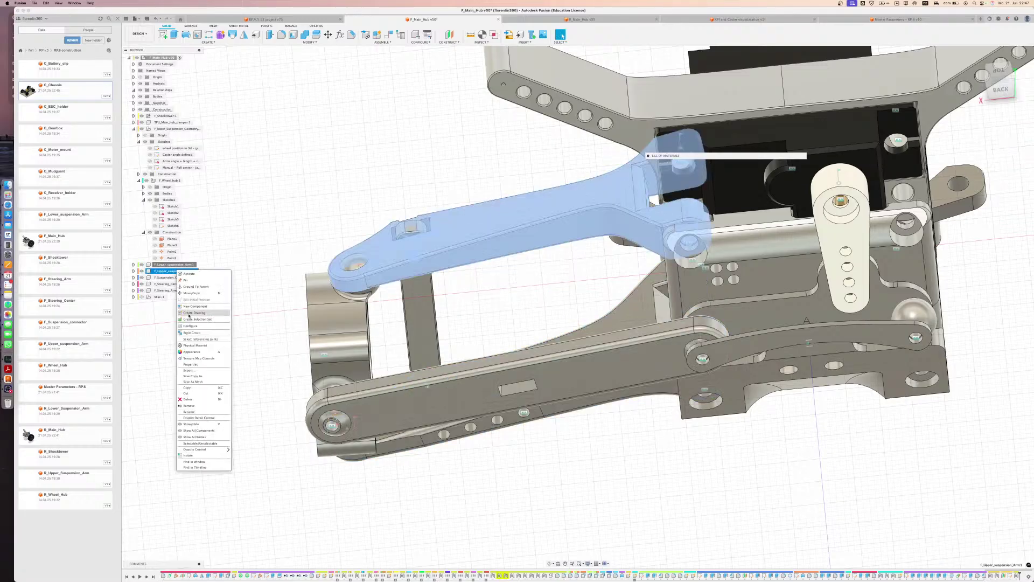
pyautogui.click(192, 381)
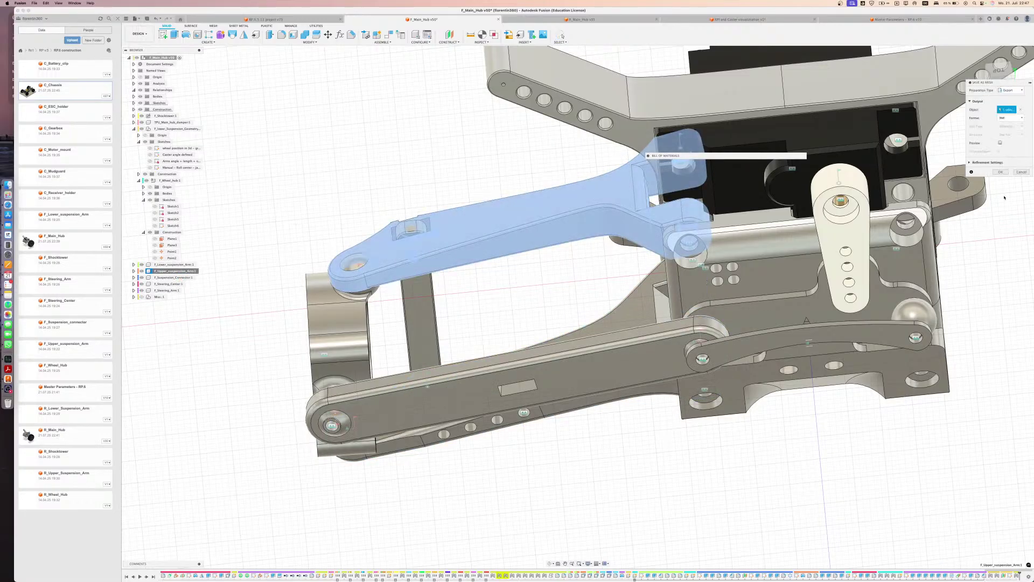
pyautogui.click(1000, 172)
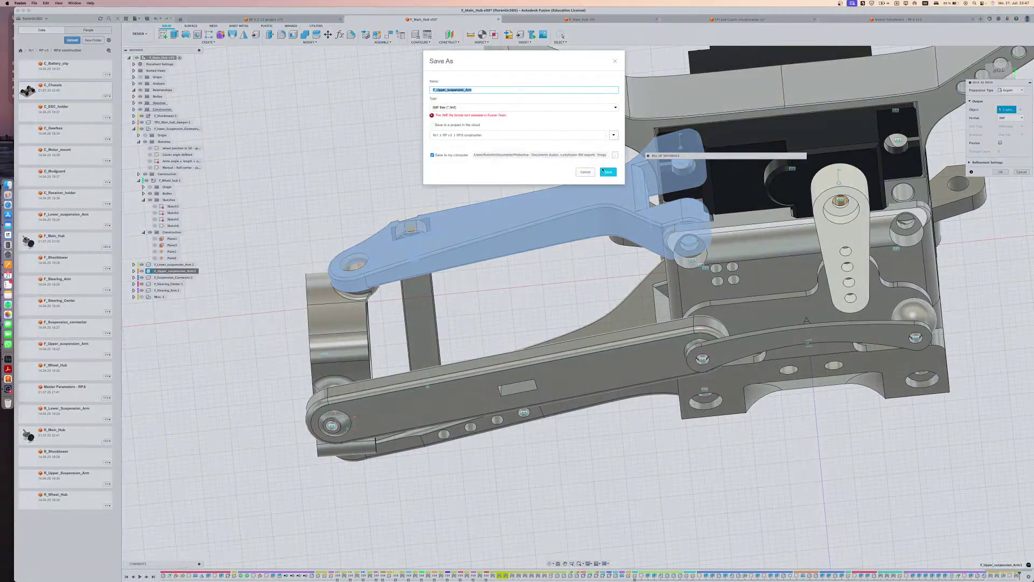
pyautogui.click(608, 172)
pyautogui.click(555, 294)
# Open the oldest F_Main_Hub version shown in its version history
pyautogui.click(434, 305)
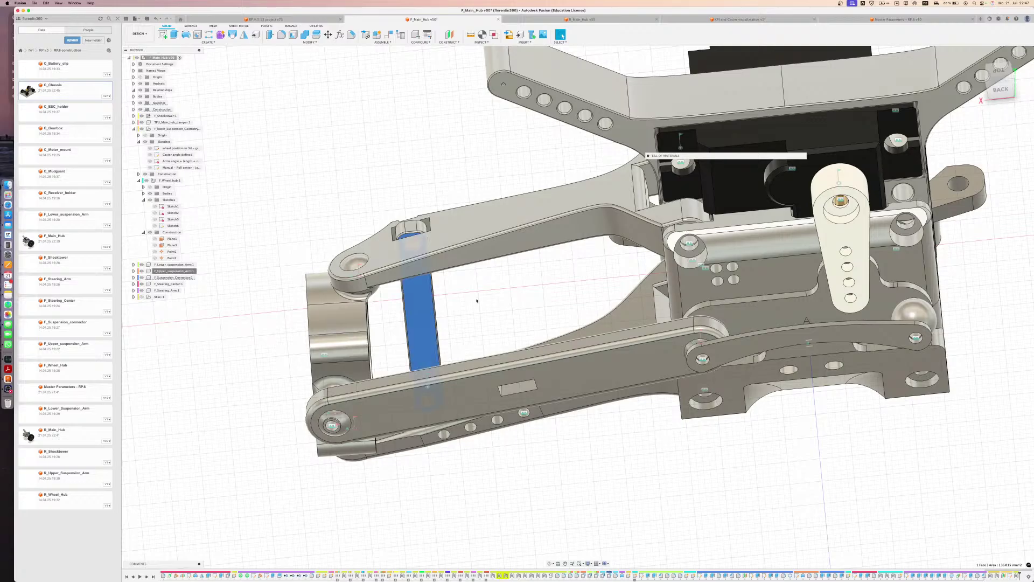
pyautogui.click(477, 301)
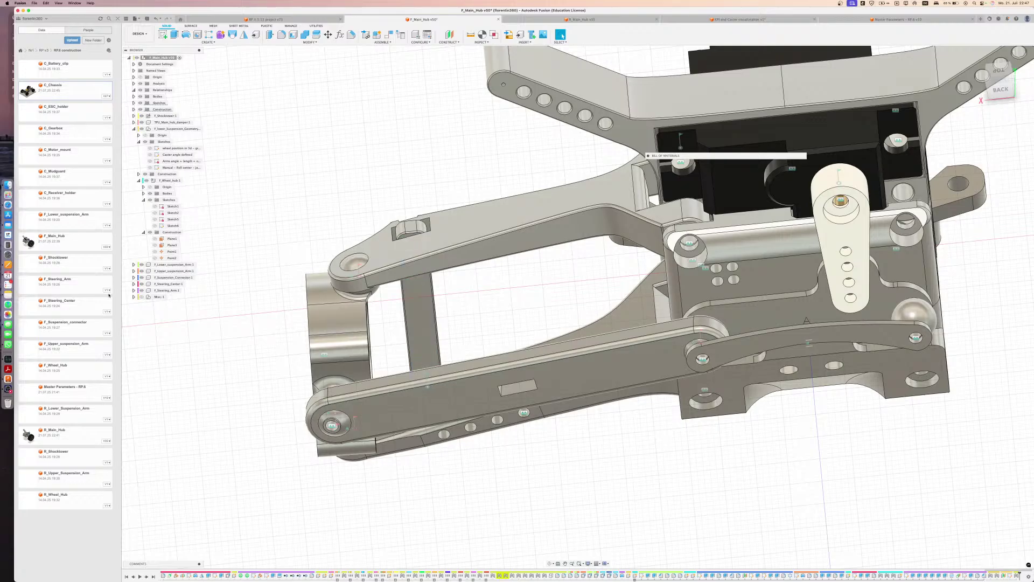
pyautogui.click(107, 247)
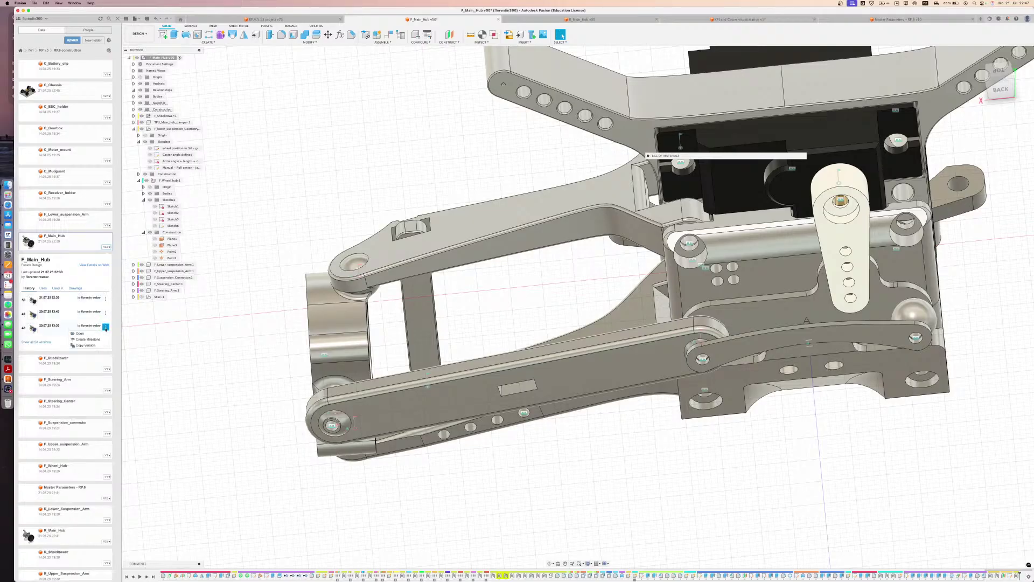
pyautogui.click(106, 325)
pyautogui.click(86, 333)
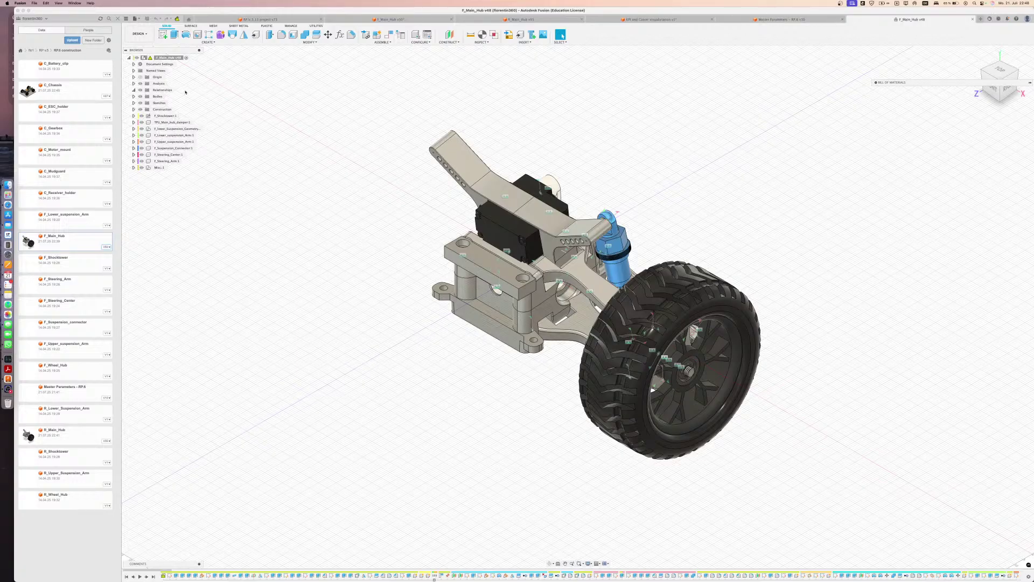
# Hide the upper and lower suspension arms in the older F_Main_Hub version to expose the suspension connector
pyautogui.scroll(5, 657, 318)
pyautogui.keyDown('shift'); pyautogui.moveTo(658, 318); pyautogui.dragTo(632, 344, button='middle'); pyautogui.keyUp('shift')
pyautogui.click(492, 378)
pyautogui.press('v')
pyautogui.click(503, 511)
pyautogui.press('v')
# Measure the distance between the two end holes of the suspension connector in the older F_Main_Hub version
pyautogui.click(558, 415)
pyautogui.click(542, 400)
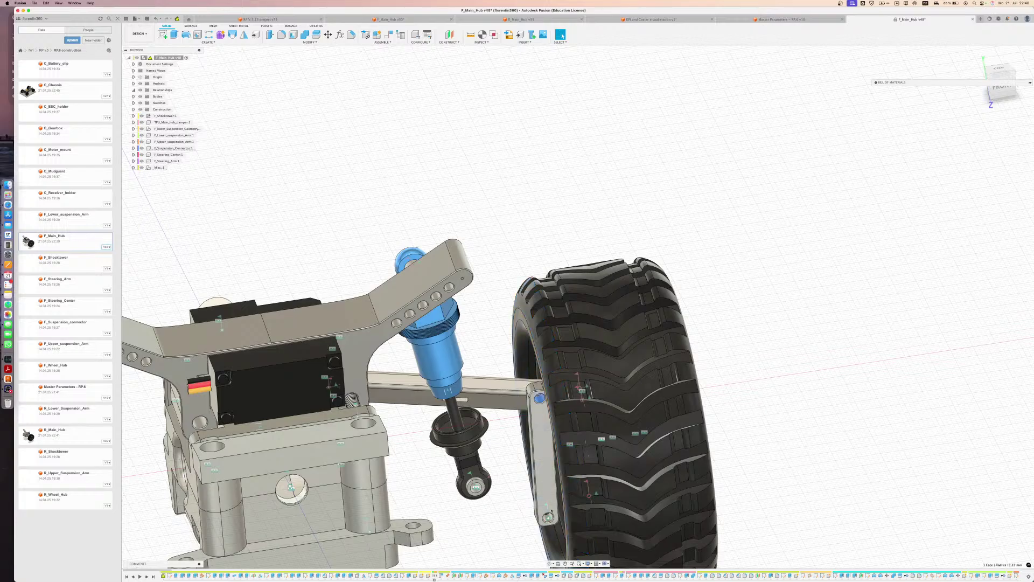
pyautogui.press('i')
pyautogui.scroll(10, 542, 519)
pyautogui.click(541, 519)
pyautogui.scroll(-10, 541, 518)
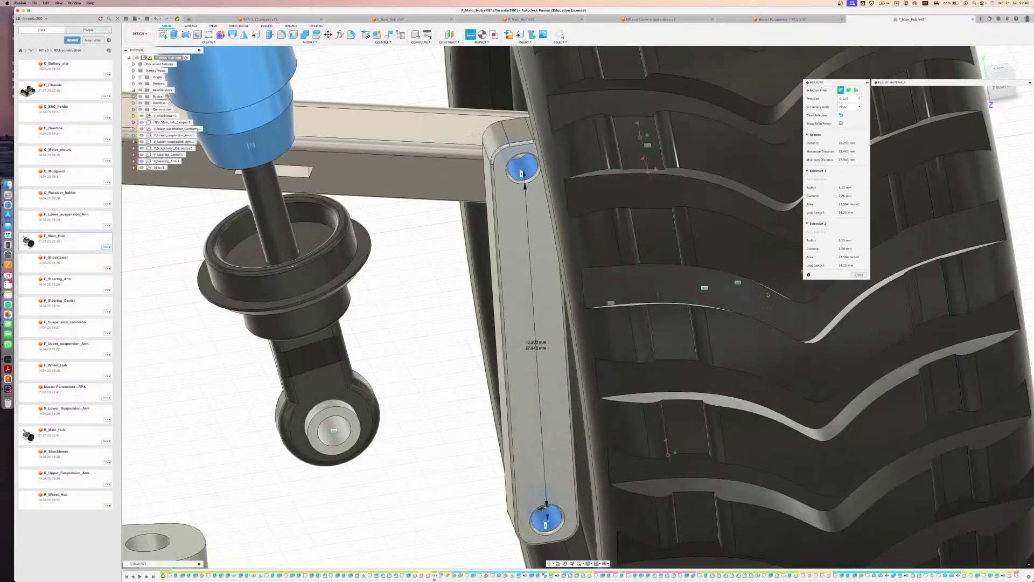
pyautogui.click(857, 276)
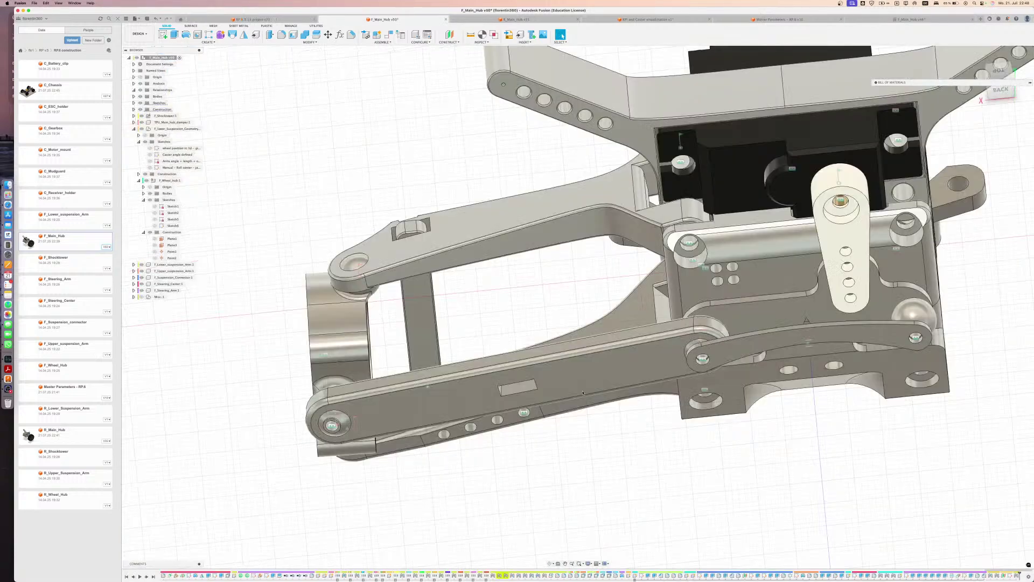
pyautogui.click(467, 230)
pyautogui.press('c')
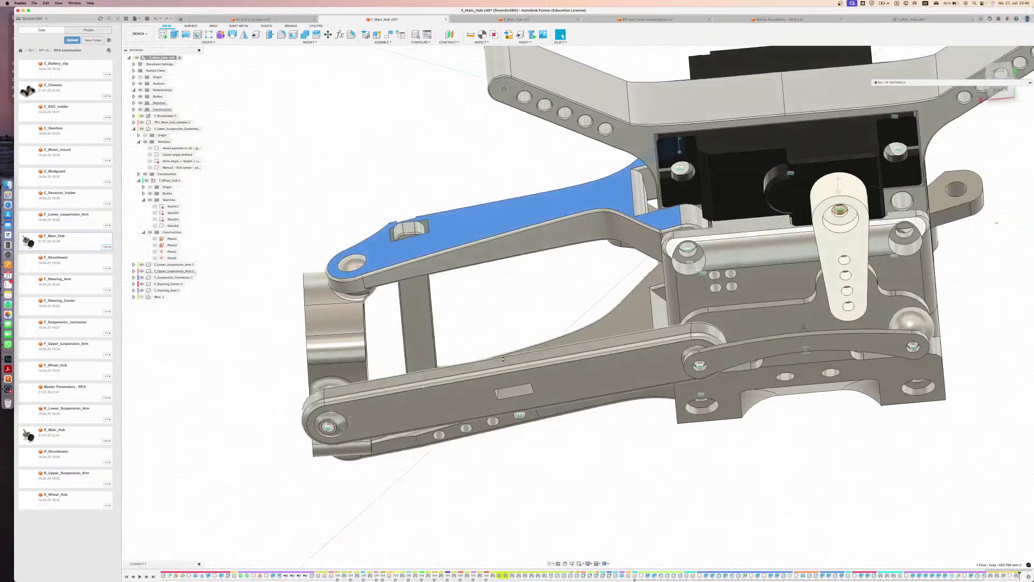
pyautogui.press('Escape')
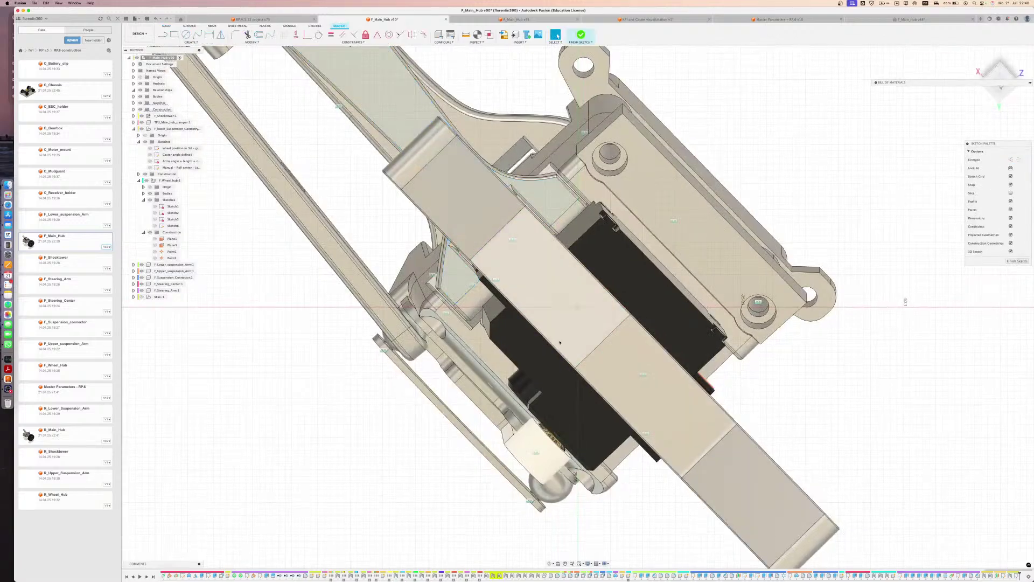
pyautogui.moveTo(596, 338)
pyautogui.mouseDown(button='middle')
pyautogui.moveTo(748, 392)
pyautogui.moveTo(597, 336)
pyautogui.moveTo(577, 403)
pyautogui.mouseUp(button='middle')
pyautogui.press('super+z')
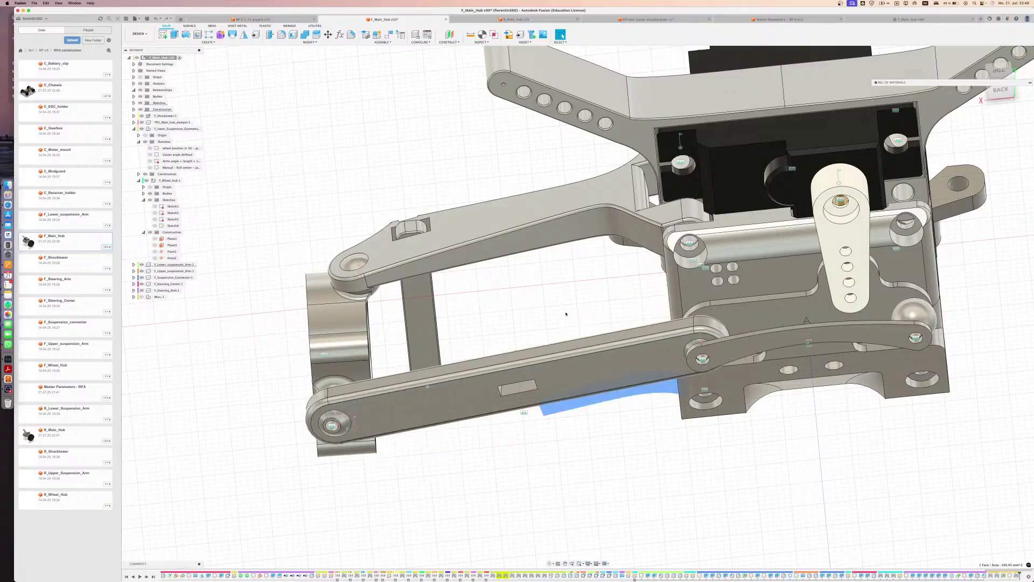
# Measure between the suspension connector's two holes in the current F_Main_Hub with the upper arm hidden, and undo hiding the arms
pyautogui.click(496, 233)
pyautogui.press('v')
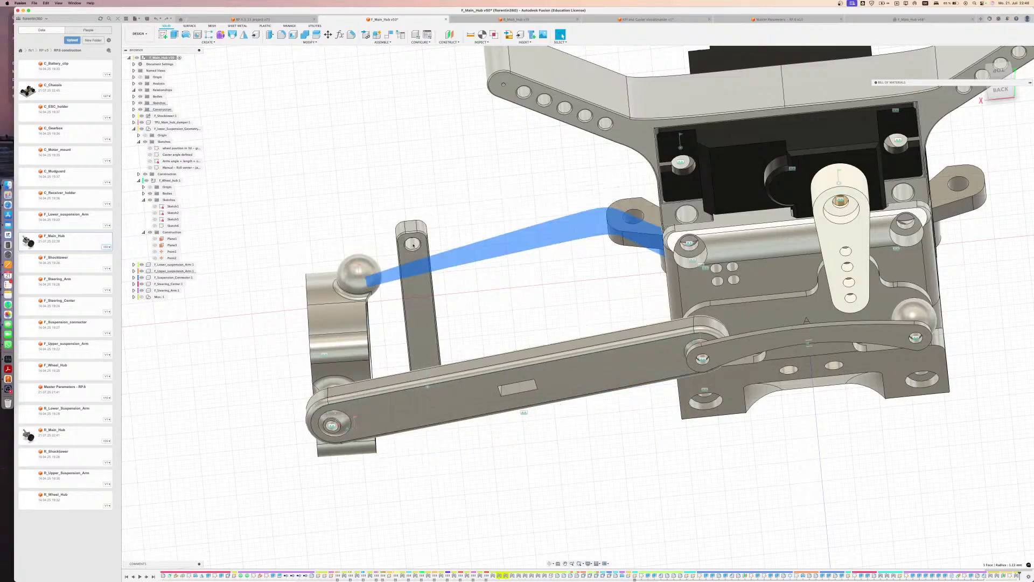
pyautogui.press('i')
pyautogui.click(412, 244)
pyautogui.keyDown('shift'); pyautogui.moveTo(412, 244); pyautogui.dragTo(428, 445, button='middle'); pyautogui.keyUp('shift')
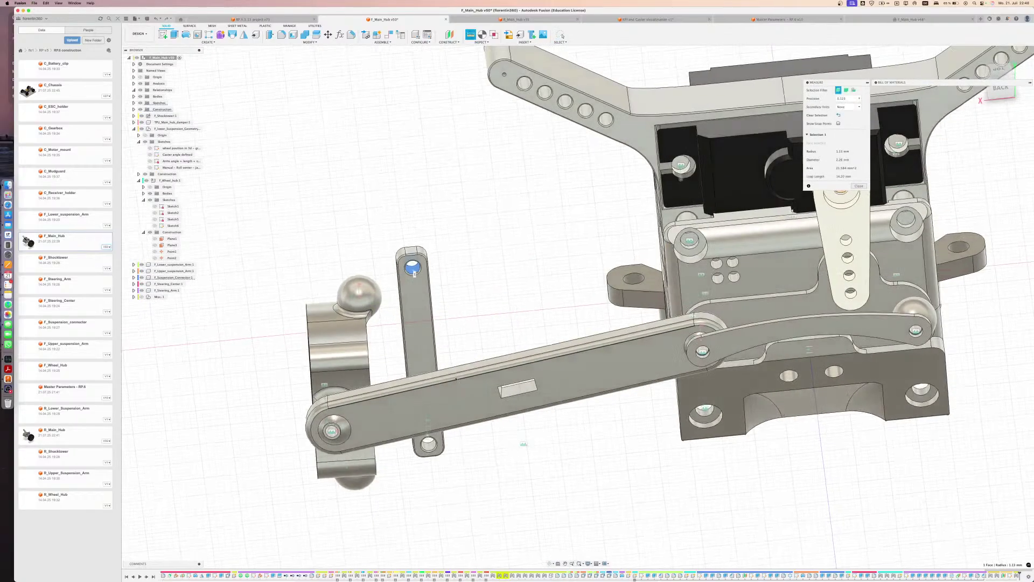
pyautogui.click(428, 445)
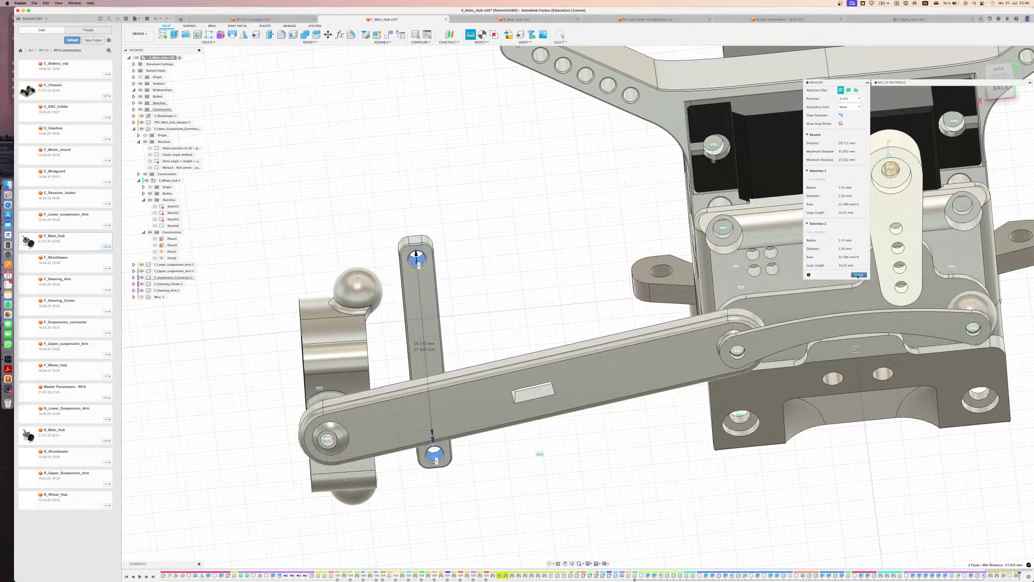
pyautogui.press('Escape')
pyautogui.press('super+z')
pyautogui.press('super+z')
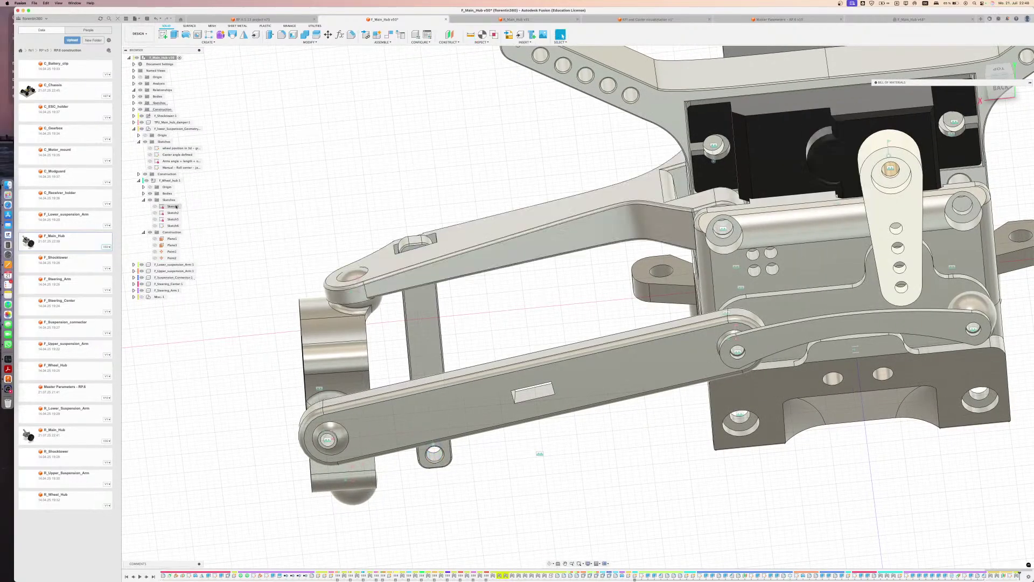
# Export F_Suspension_Connector to the computer as a 3MF mesh, replacing the existing file, and close the older F_Main_Hub version without saving
pyautogui.rightClick(170, 278)
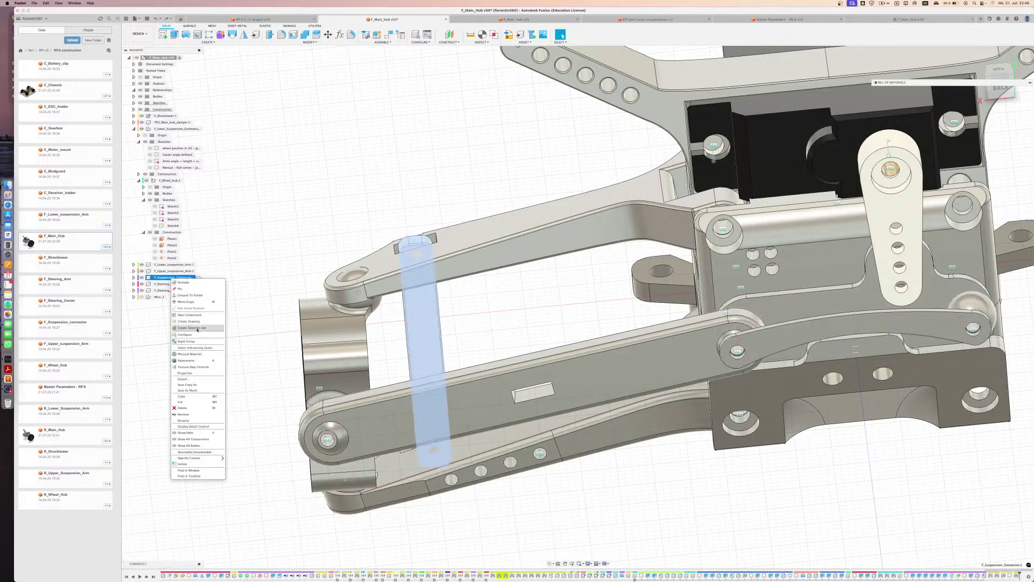
pyautogui.click(191, 391)
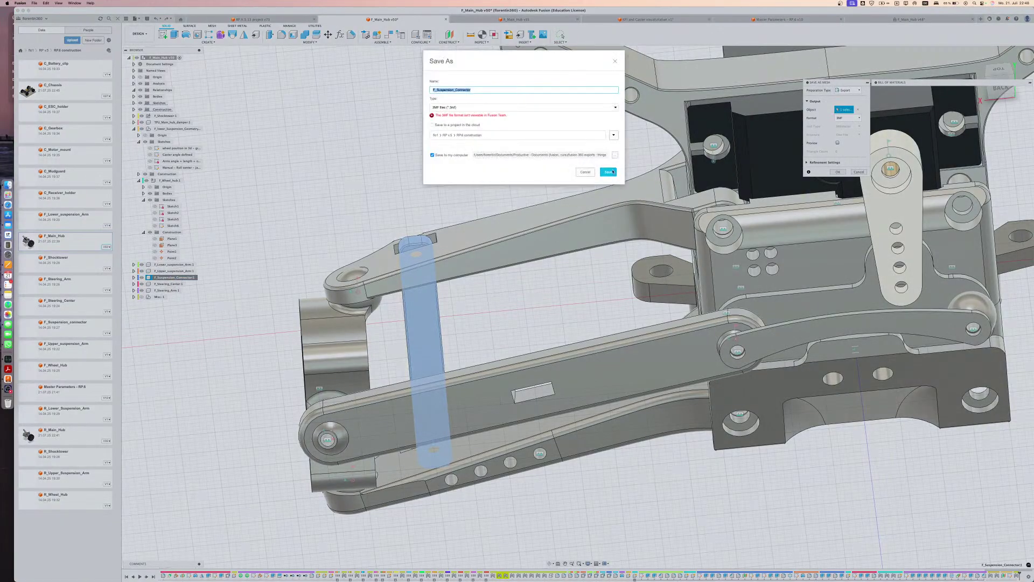
pyautogui.click(608, 171)
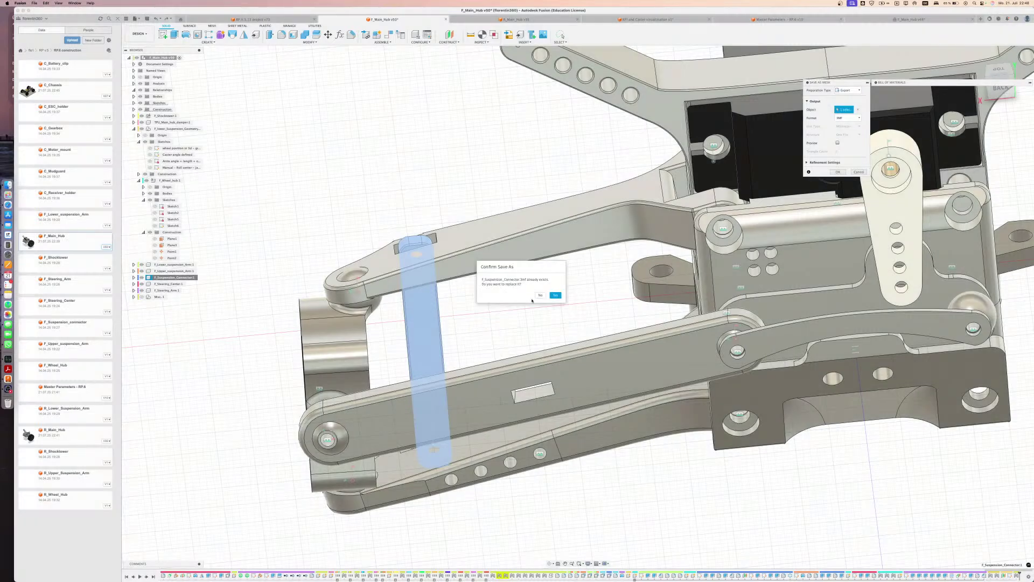
pyautogui.click(554, 295)
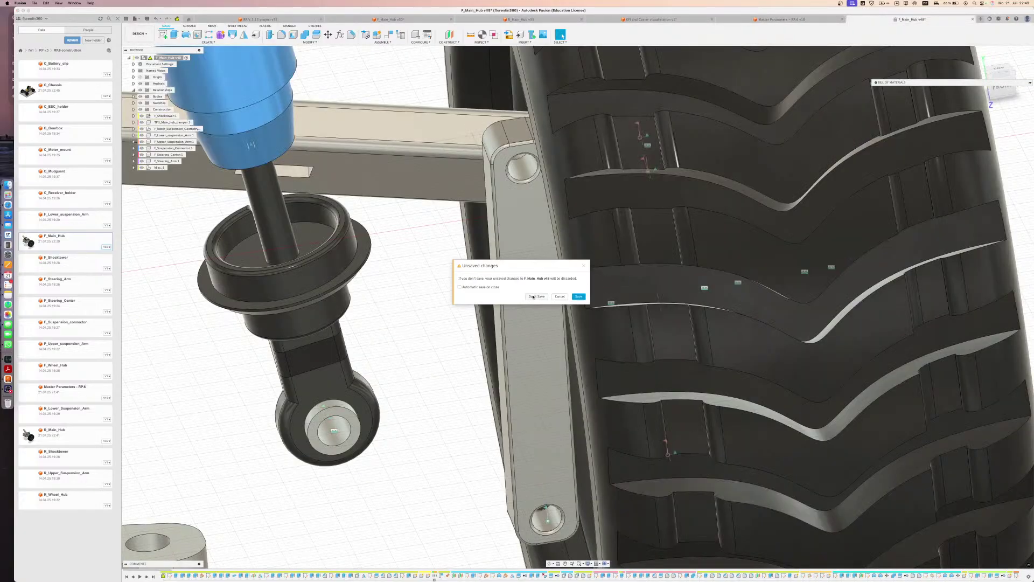
pyautogui.click(532, 296)
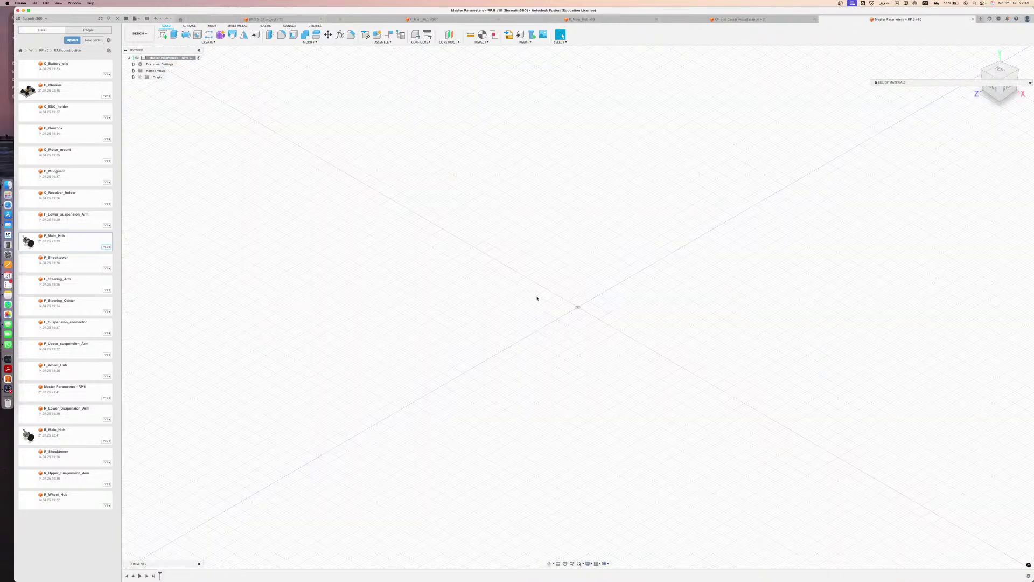
# Switch to Bambu Studio and import R_Wheel_Hub, F_Wheel_hub, F_Upper_suspension_Arm, F_Suspension_Connector and F_Lower_suspension_Arm as 3MF files onto the build plate
pyautogui.hscroll(2, 539, 296)
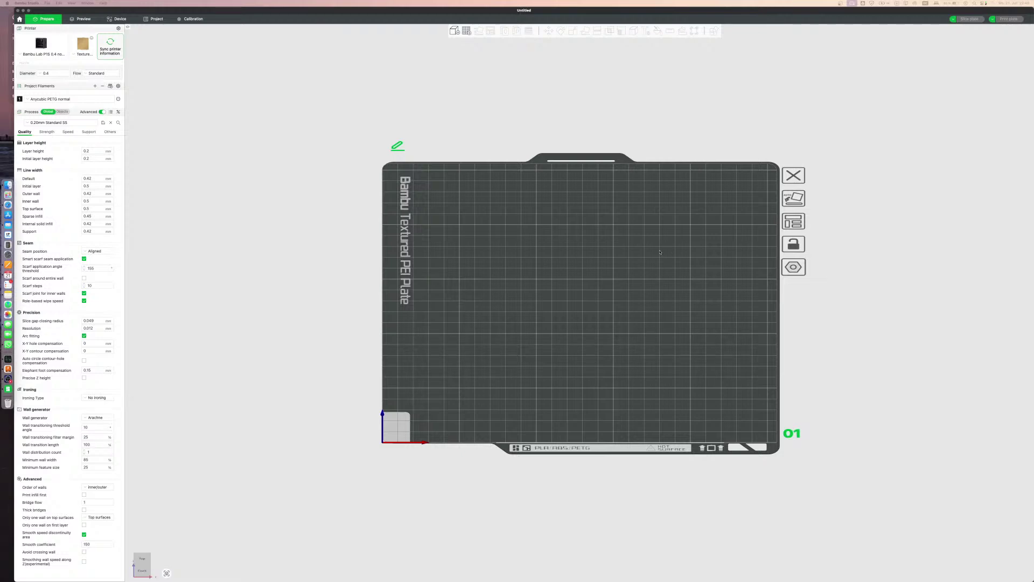
pyautogui.moveTo(547, 301); pyautogui.dragTo(547, 257)
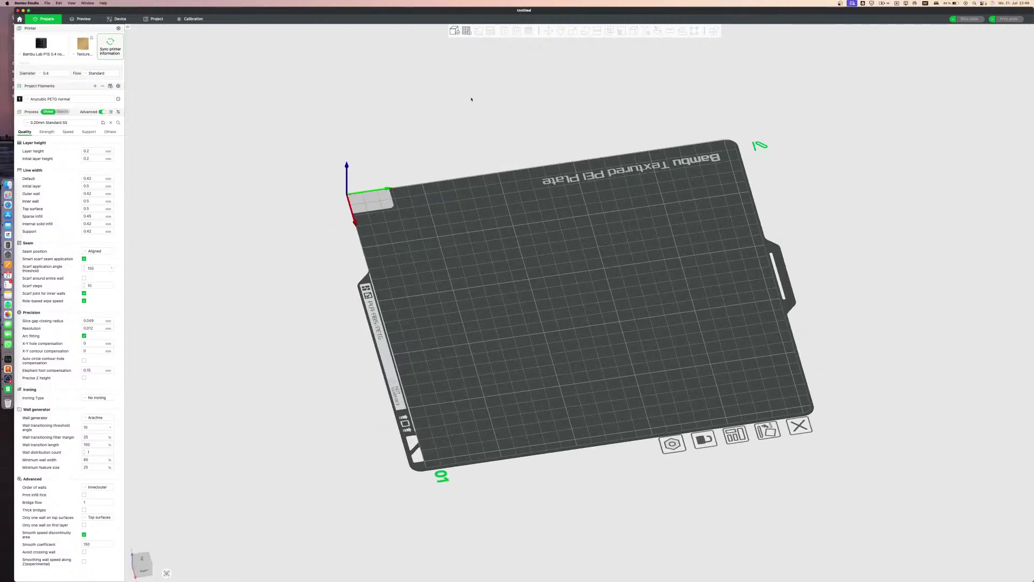
pyautogui.press('super+i')
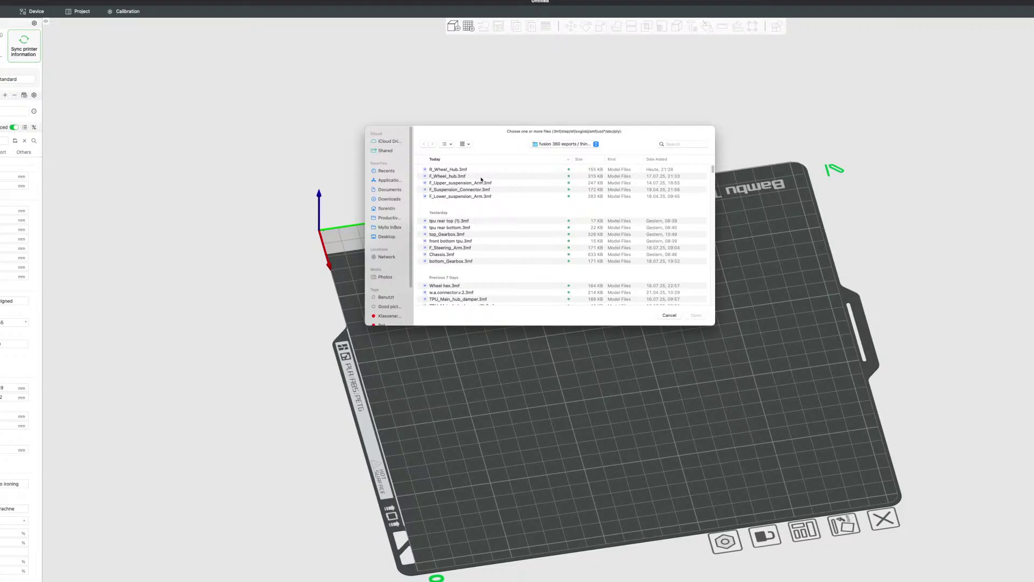
pyautogui.click(466, 170)
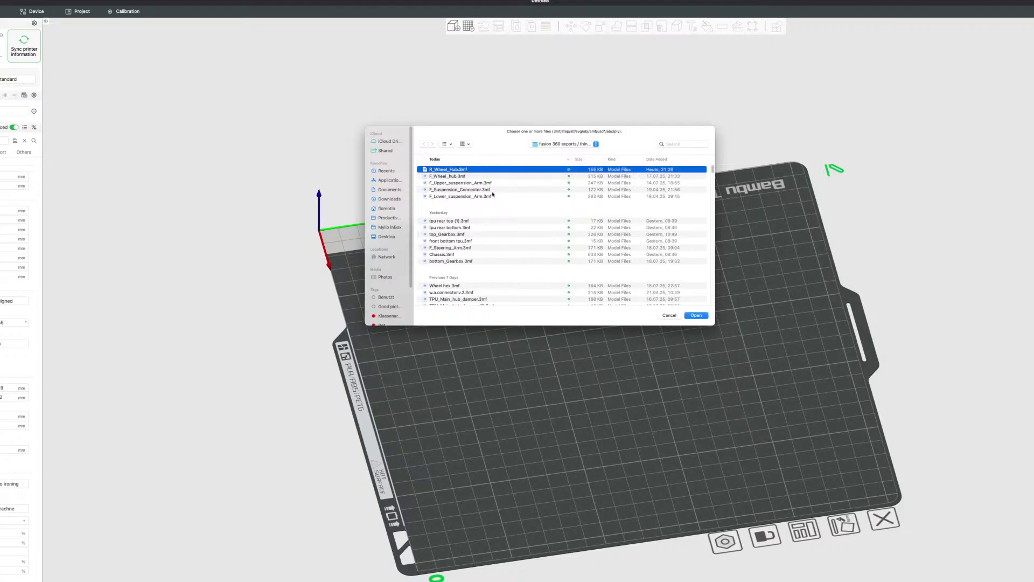
pyautogui.hotkey('shift', 'Down')
pyautogui.hotkey('shift', 'Down')
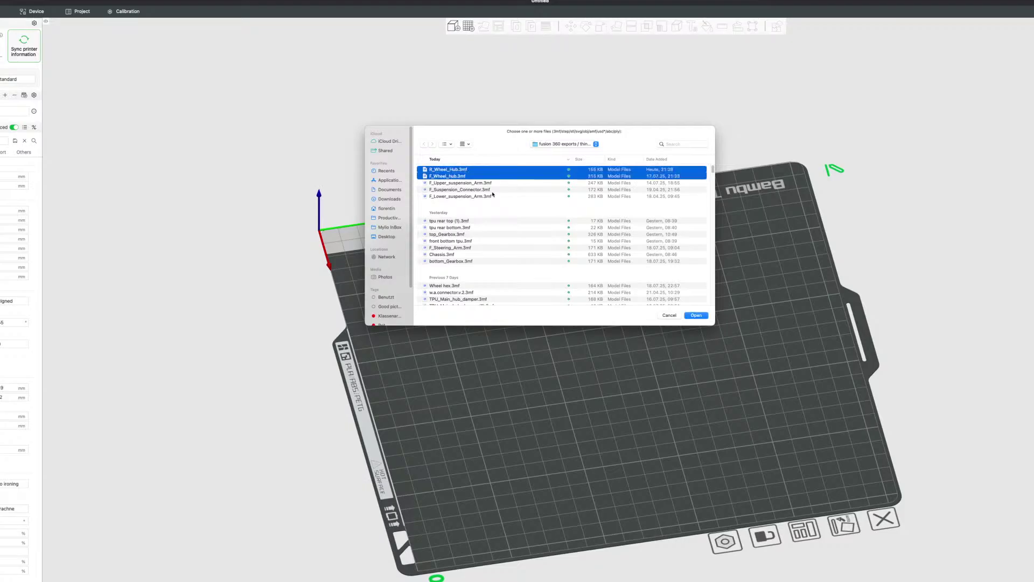
pyautogui.hotkey('shift', 'Down')
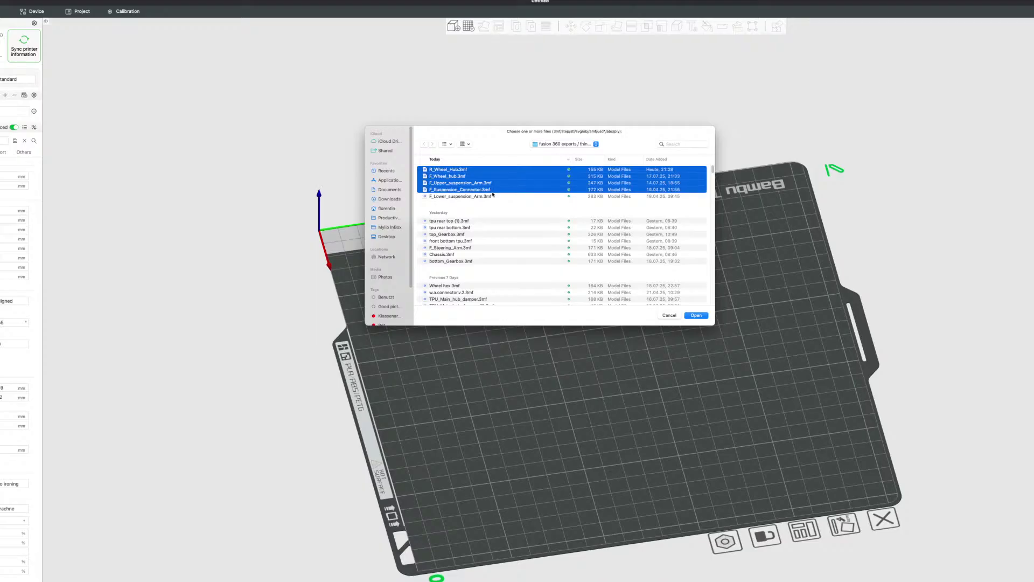
pyautogui.hotkey('shift', 'Down')
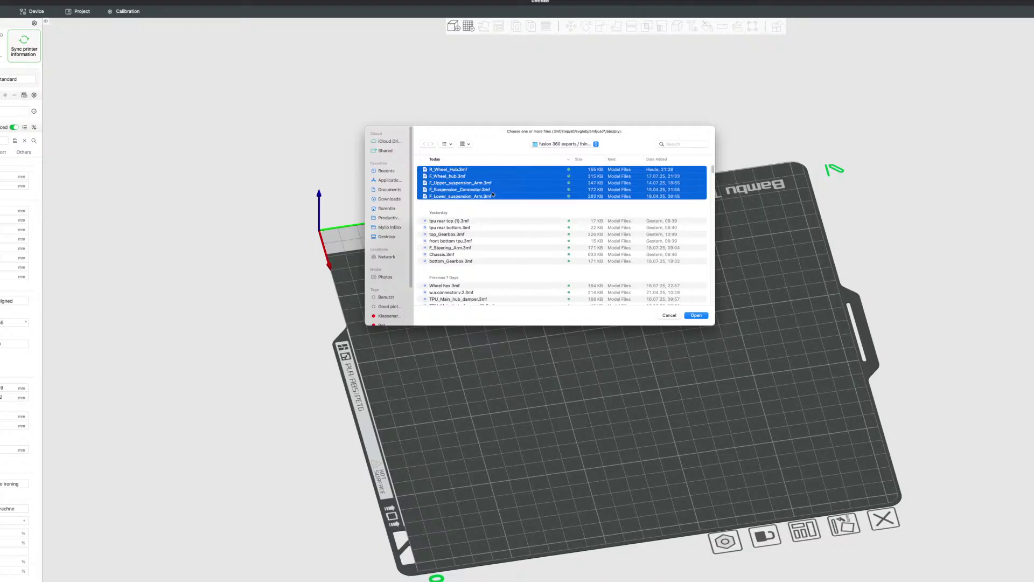
pyautogui.press('Return')
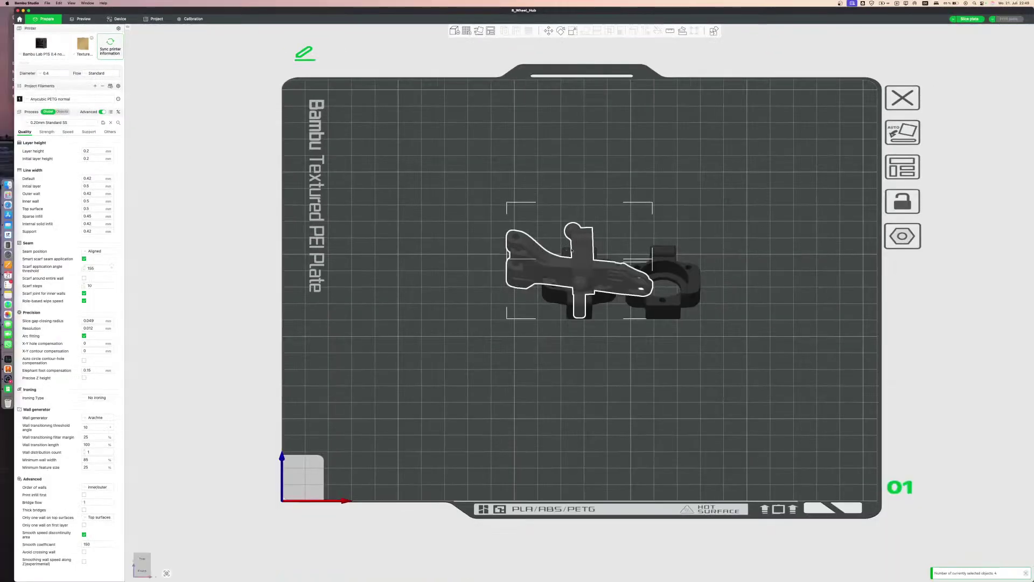
# Delete the wheel hub bodies without ball joints from the build plate
pyautogui.click(688, 284)
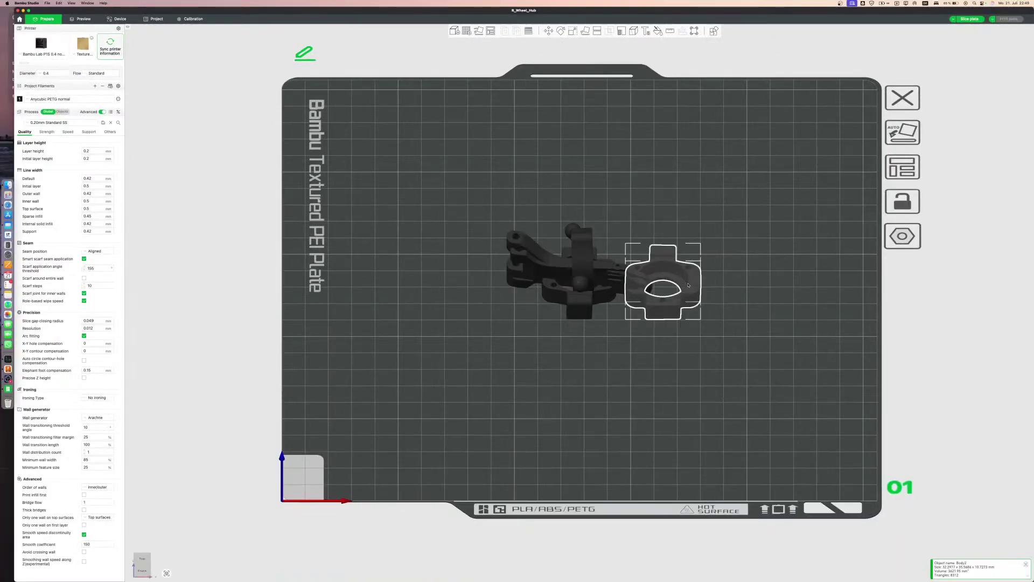
pyautogui.press('Delete')
pyautogui.click(598, 302)
pyautogui.press('Delete')
# Separate the overlapping suspension arms, front wheel hub and connector, and auto-arrange all parts on the plate
pyautogui.moveTo(636, 256); pyautogui.dragTo(657, 232)
pyautogui.click(590, 250)
pyautogui.click(620, 258)
pyautogui.click(618, 300)
pyautogui.press('super+c')
pyautogui.press('super+v')
pyautogui.click(638, 318)
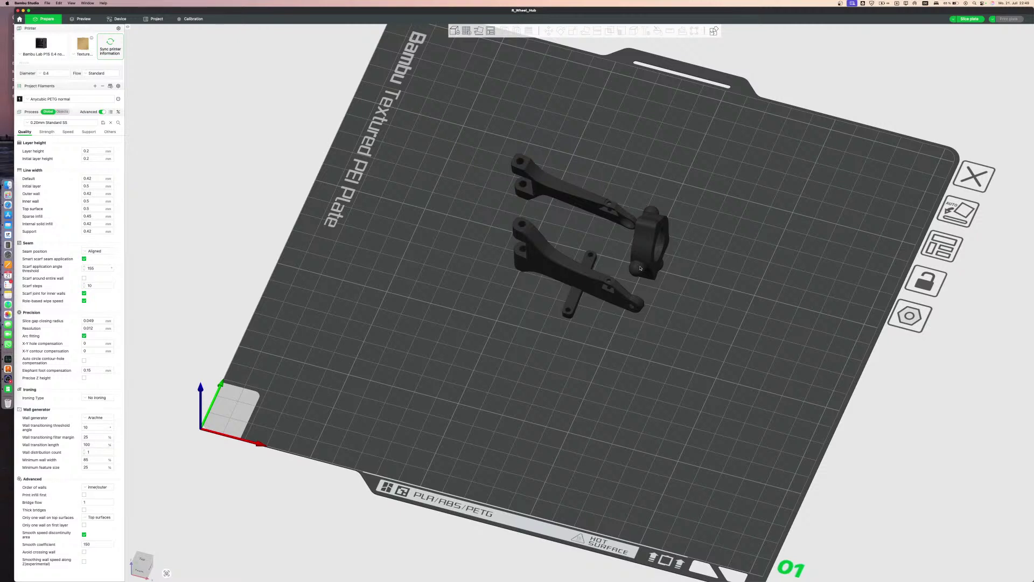
pyautogui.press('a')
# Auto-orient both suspension arms so they lie flat on the plate
pyautogui.click(625, 238)
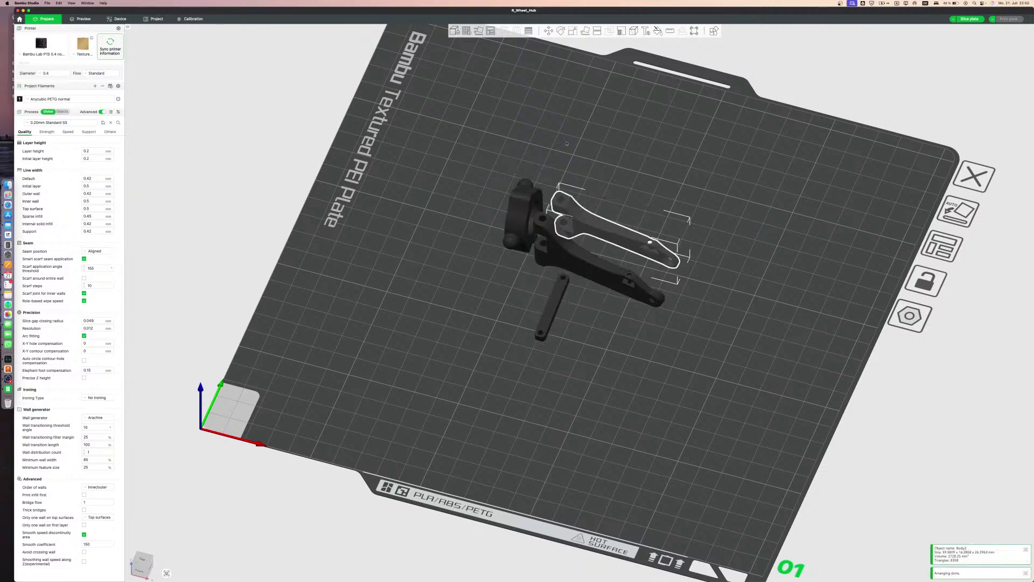
pyautogui.click(477, 29)
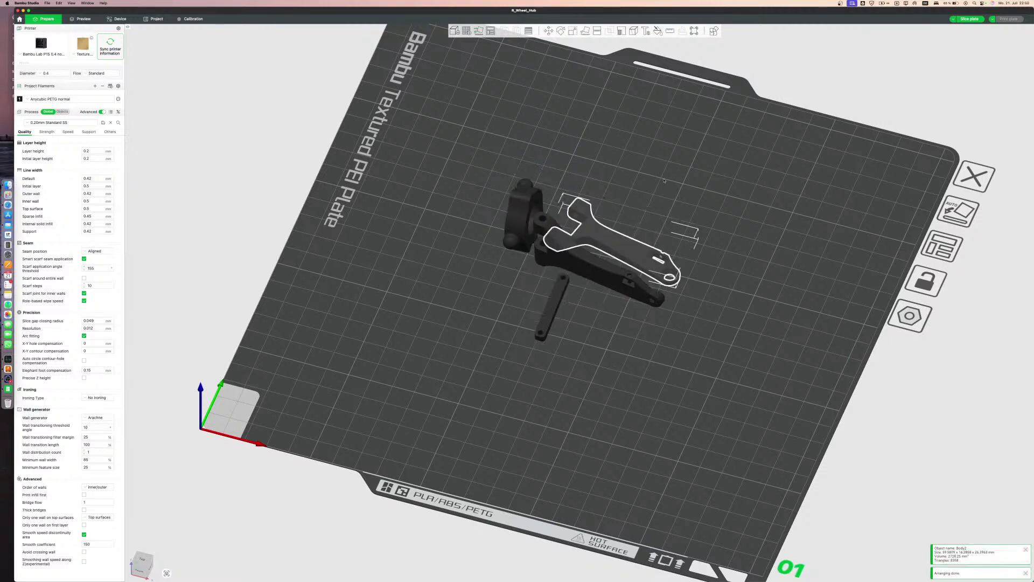
pyautogui.click(608, 275)
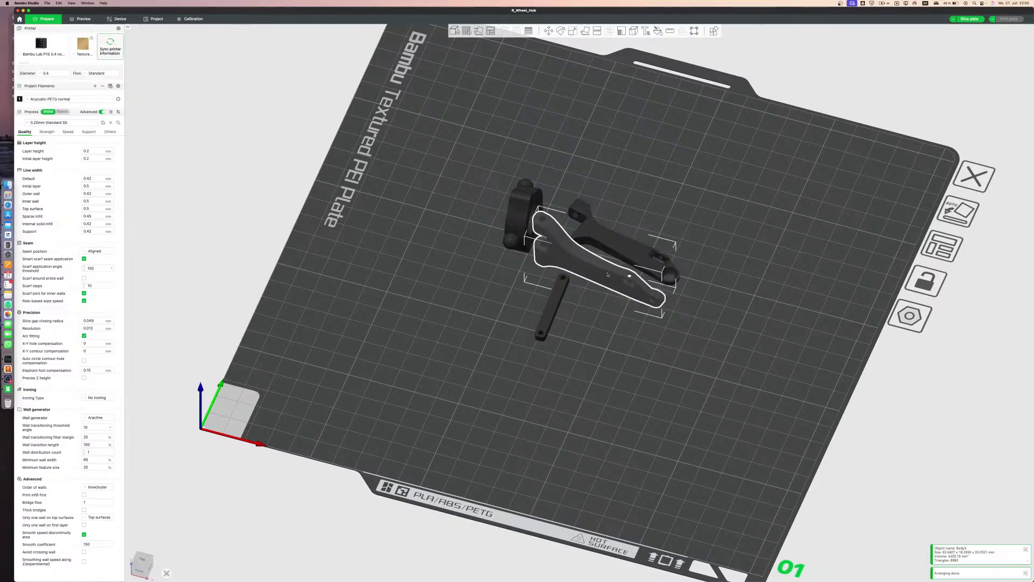
pyautogui.click(480, 32)
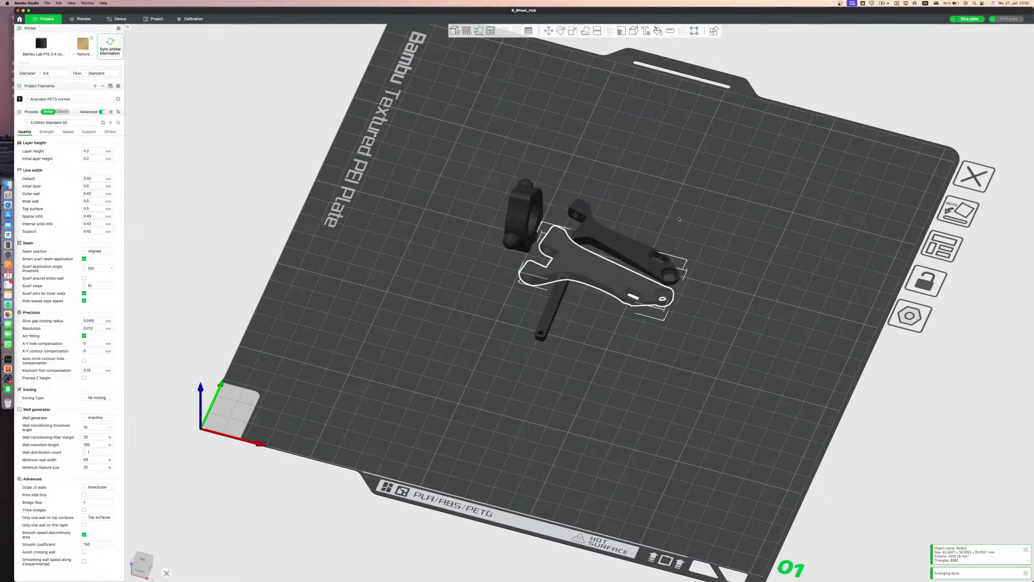
# Auto-orient the front wheel hub flat on the plate and auto-arrange all parts again
pyautogui.click(678, 218)
pyautogui.scroll(5, 679, 218)
pyautogui.click(546, 272)
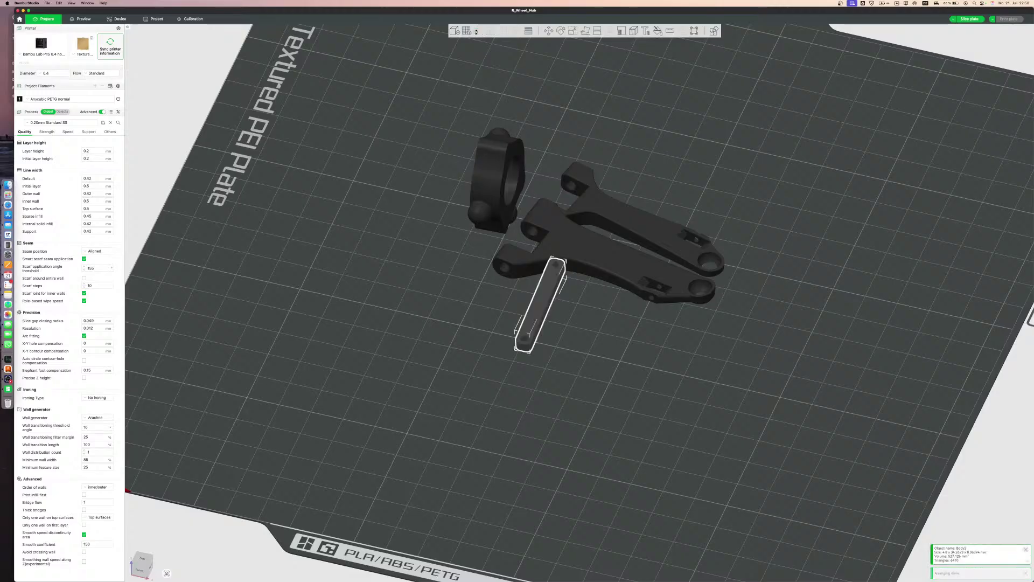
pyautogui.click(496, 178)
pyautogui.click(479, 30)
pyautogui.press('a')
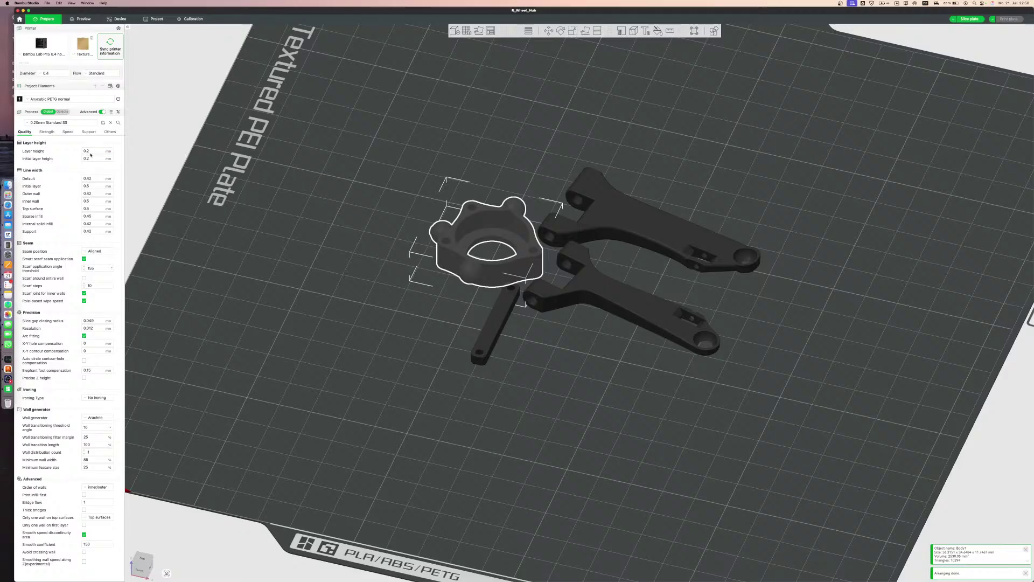
# Show the support settings and make one clone of the front wheel hub
pyautogui.click(88, 131)
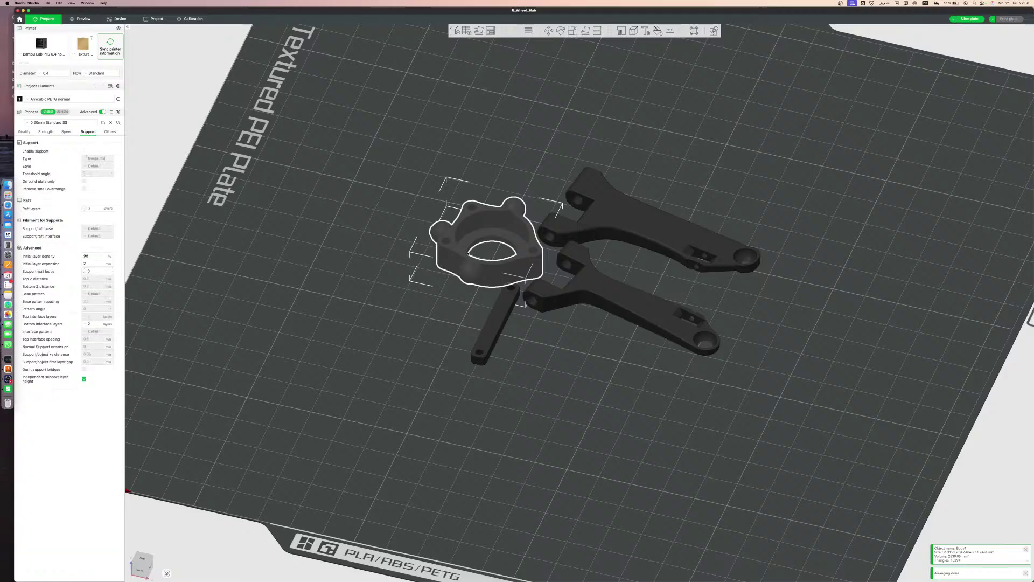
pyautogui.press('super+k')
pyautogui.click(539, 303)
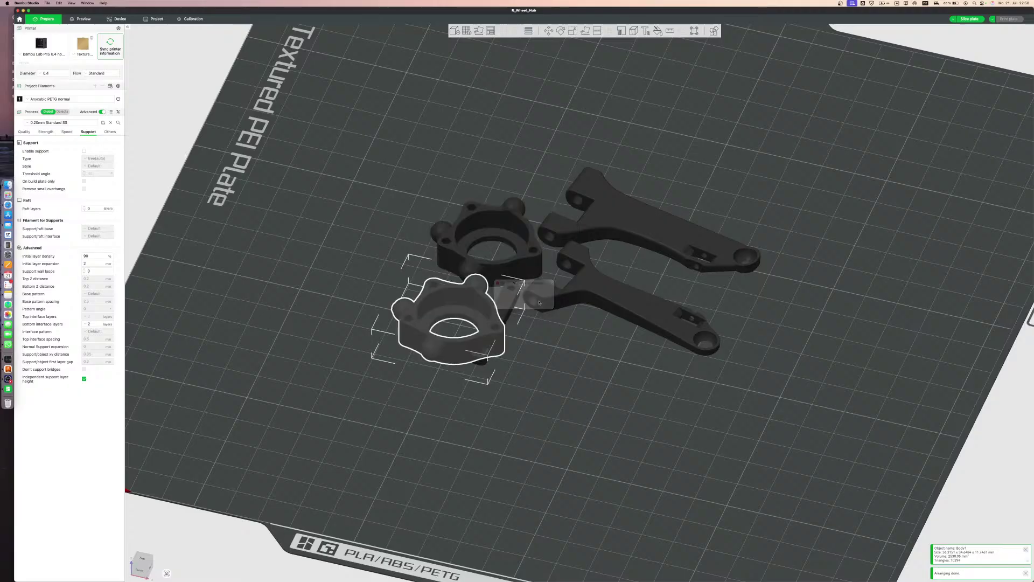
# Make one clone of each of the two suspension arms
pyautogui.click(601, 290)
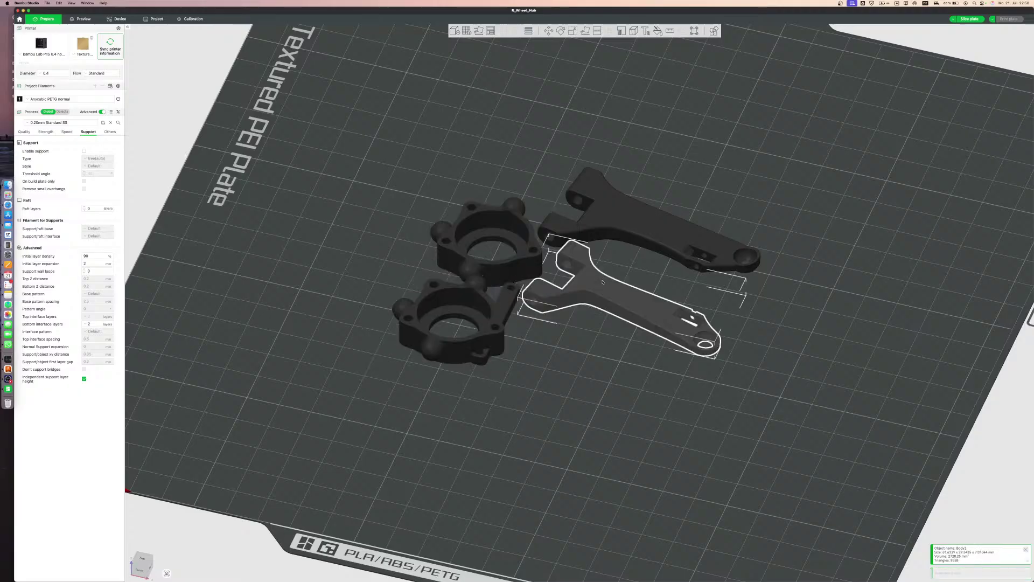
pyautogui.press('super+k')
pyautogui.click(546, 302)
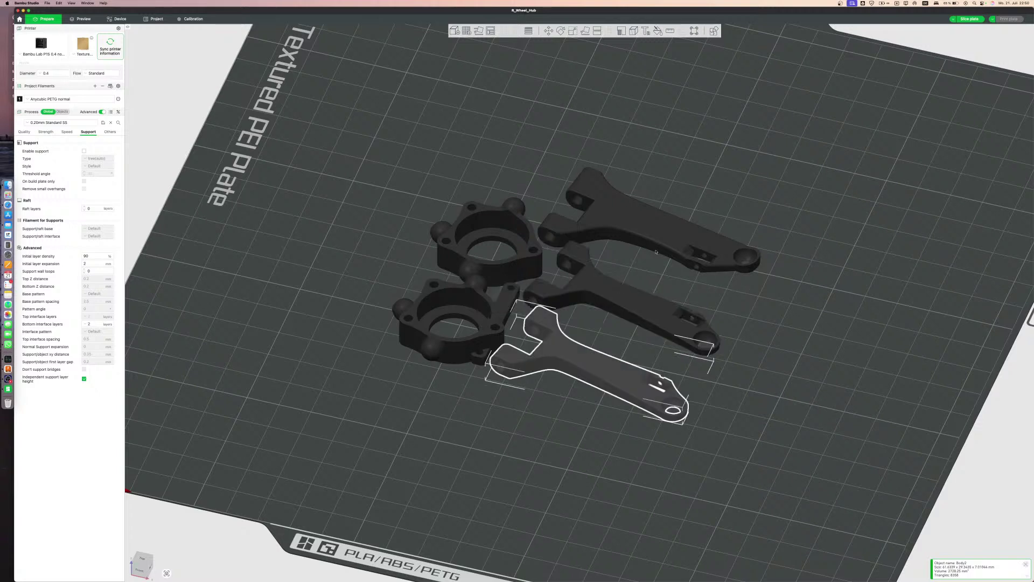
pyautogui.click(657, 246)
pyautogui.press('super+k')
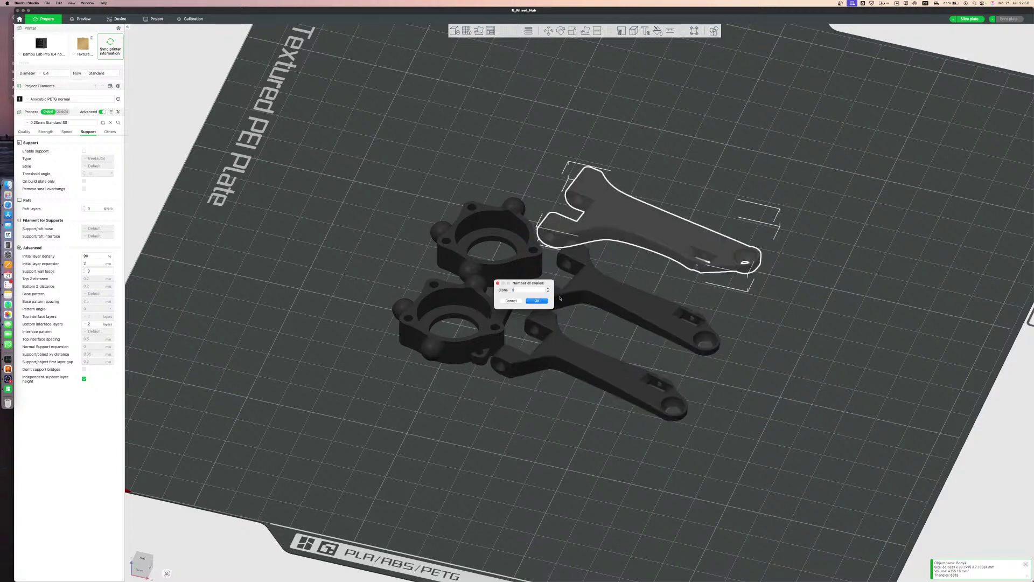
pyautogui.click(546, 301)
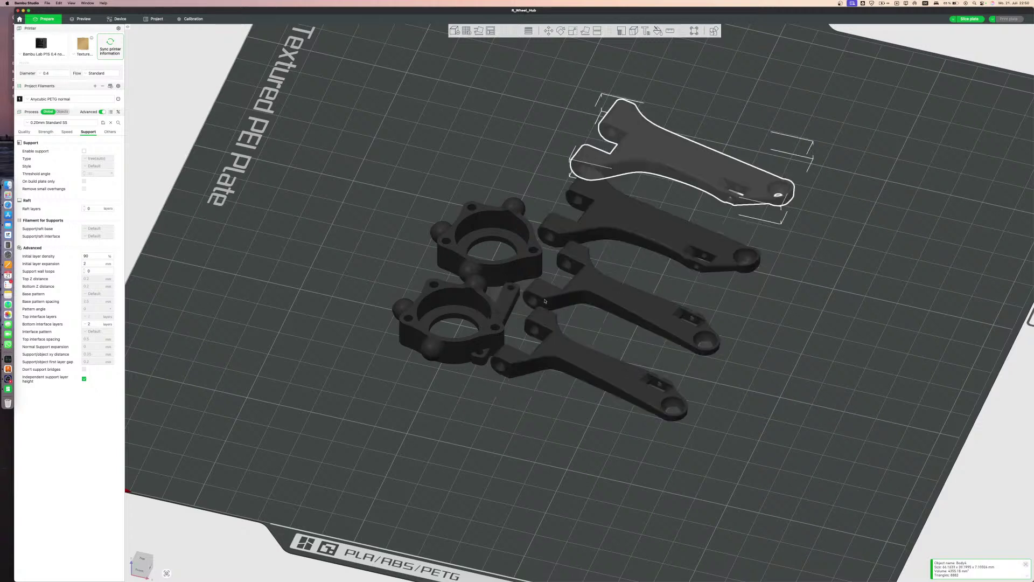
# Mirror one copy of each suspension arm along the X axis to get left and right versions
pyautogui.rightClick(654, 174)
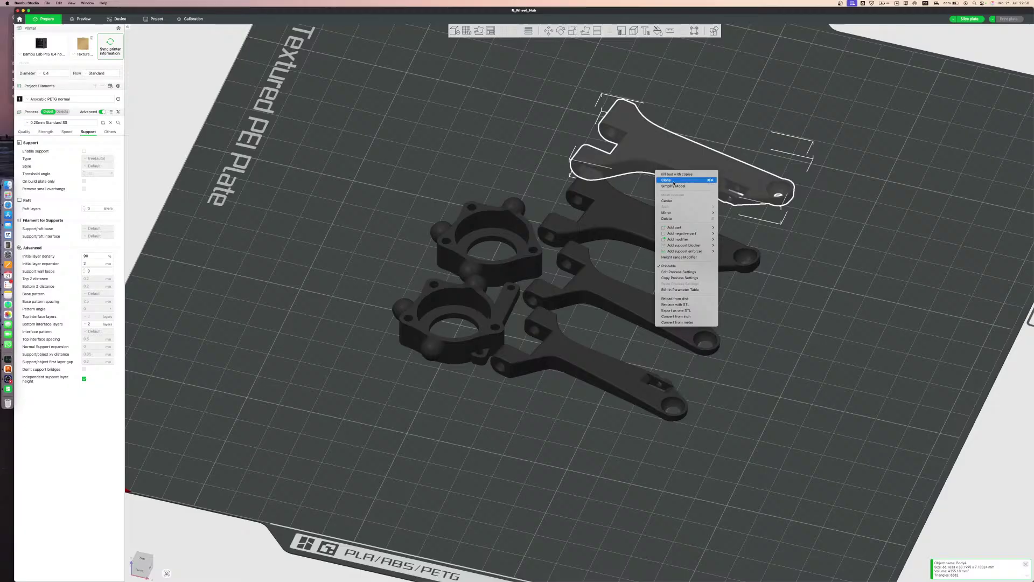
pyautogui.moveTo(683, 213)
pyautogui.click(731, 212)
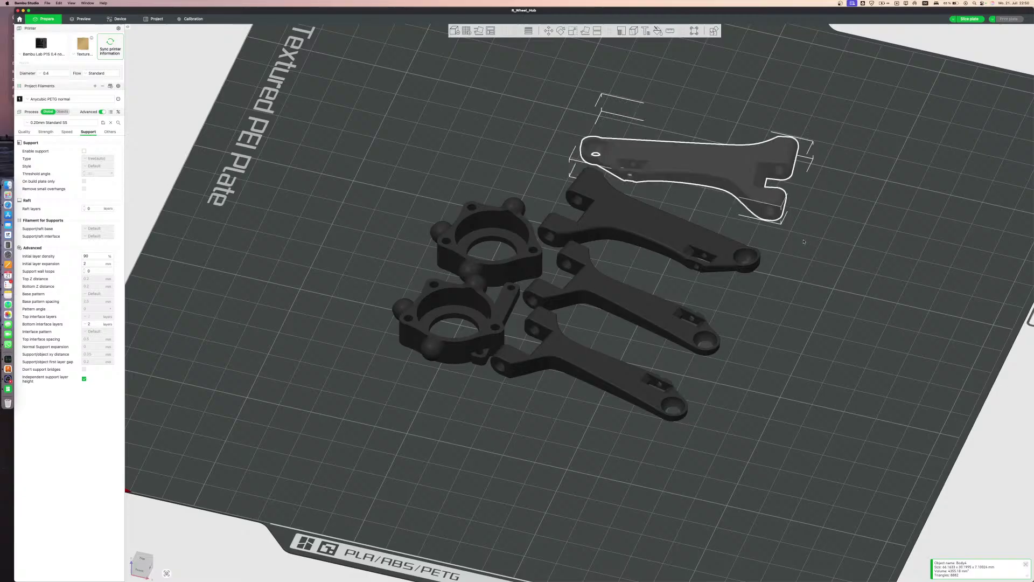
pyautogui.click(672, 316)
pyautogui.click(672, 316)
pyautogui.rightClick(646, 316)
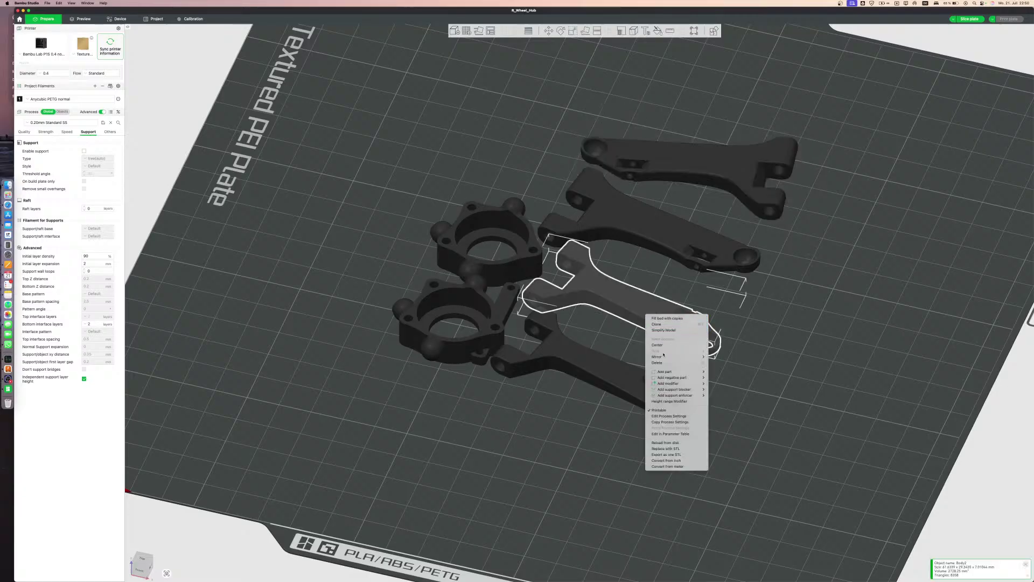
pyautogui.click(721, 361)
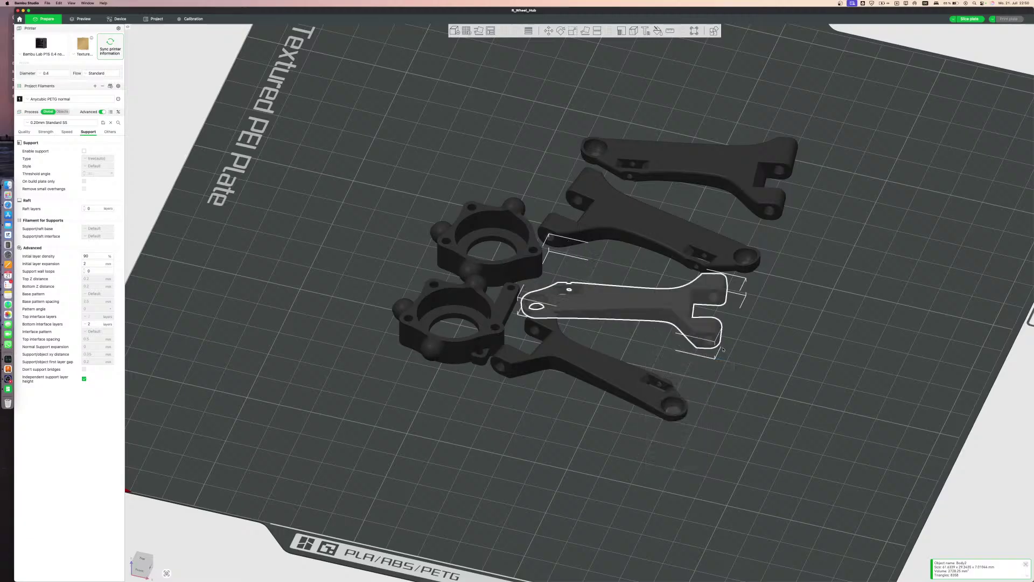
# Rotate the suspension arms slightly about the vertical axis so the neighbouring arms fit side by side without touching
pyautogui.moveTo(756, 364); pyautogui.dragTo(743, 369)
pyautogui.press('r')
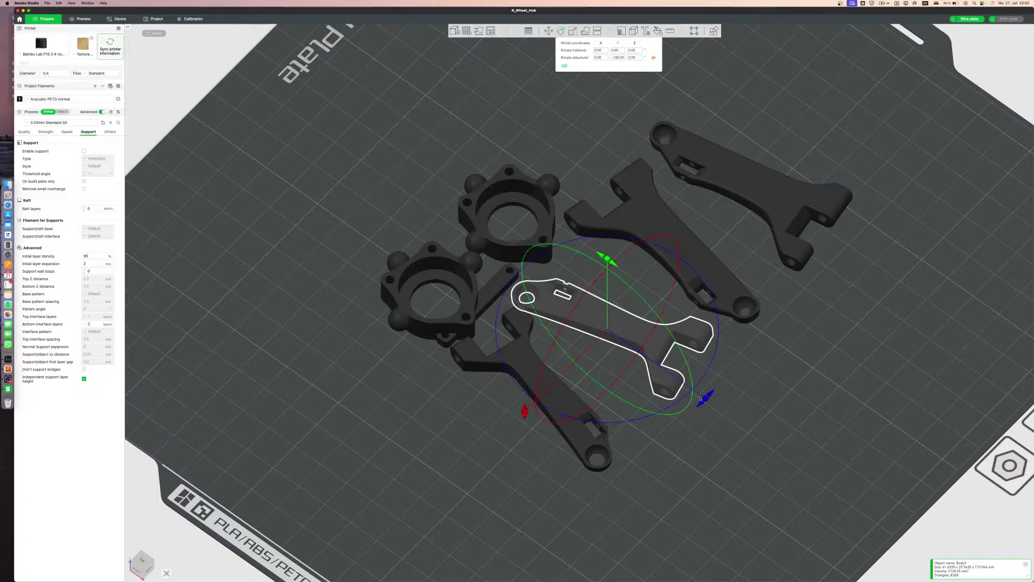
pyautogui.moveTo(702, 399); pyautogui.dragTo(680, 409)
pyautogui.click(569, 414)
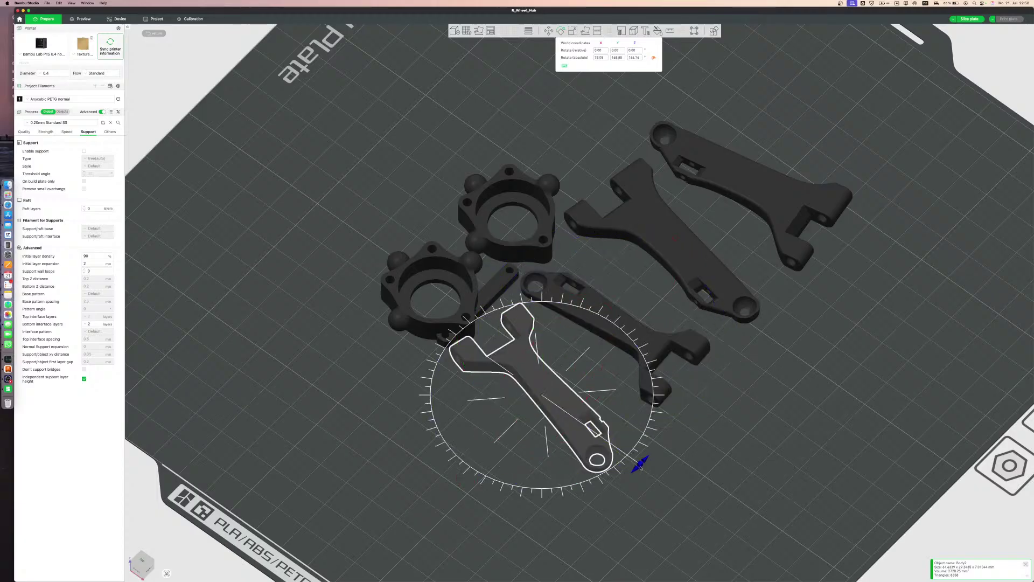
pyautogui.moveTo(635, 466); pyautogui.dragTo(656, 447)
pyautogui.click(715, 277)
pyautogui.moveTo(766, 322); pyautogui.dragTo(827, 270)
pyautogui.click(788, 253)
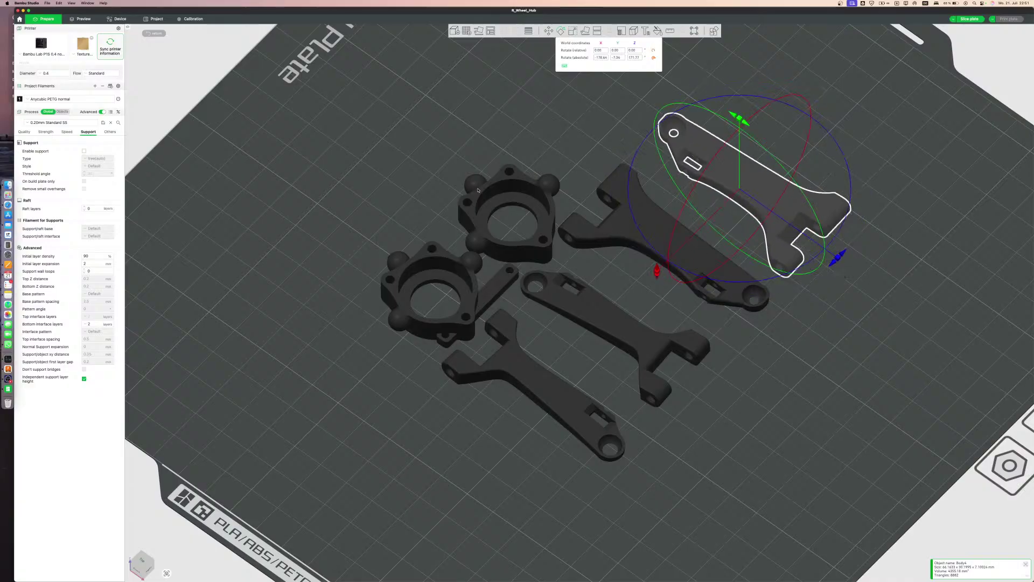
# Move the wheel hub farther from the connector slightly away from the other wheel hub
pyautogui.click(479, 191)
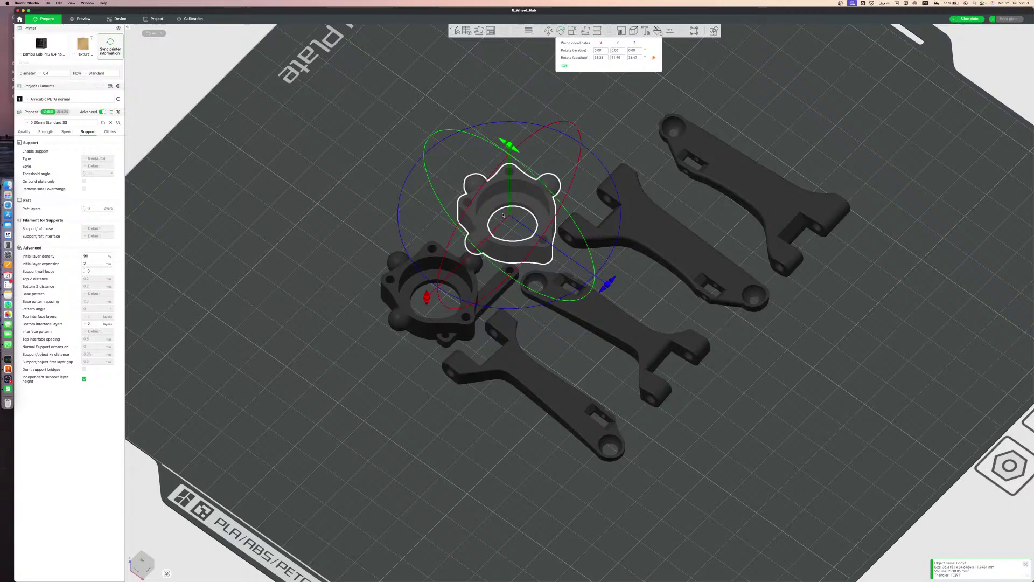
pyautogui.click(419, 312)
pyautogui.press('m')
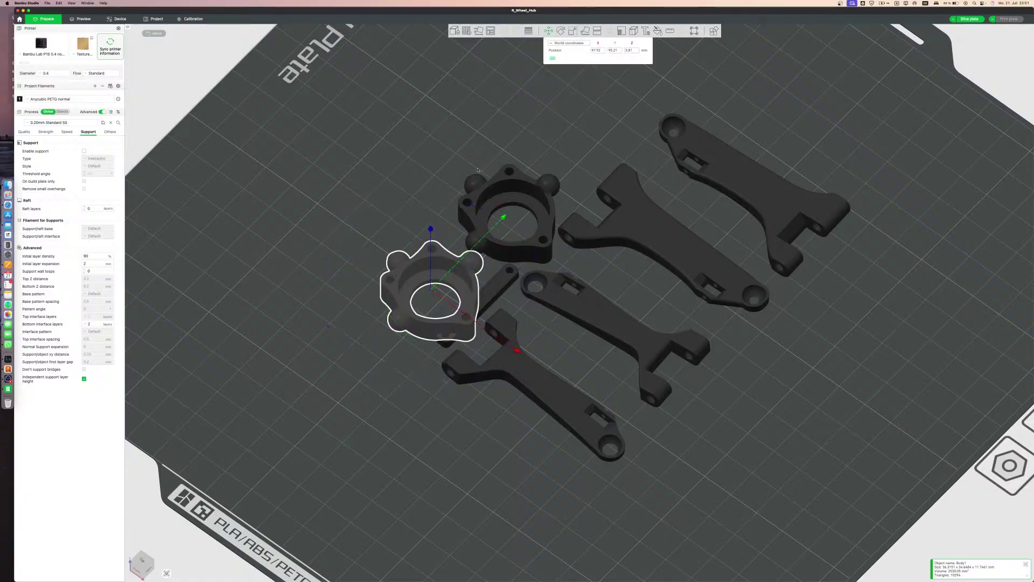
pyautogui.click(491, 191)
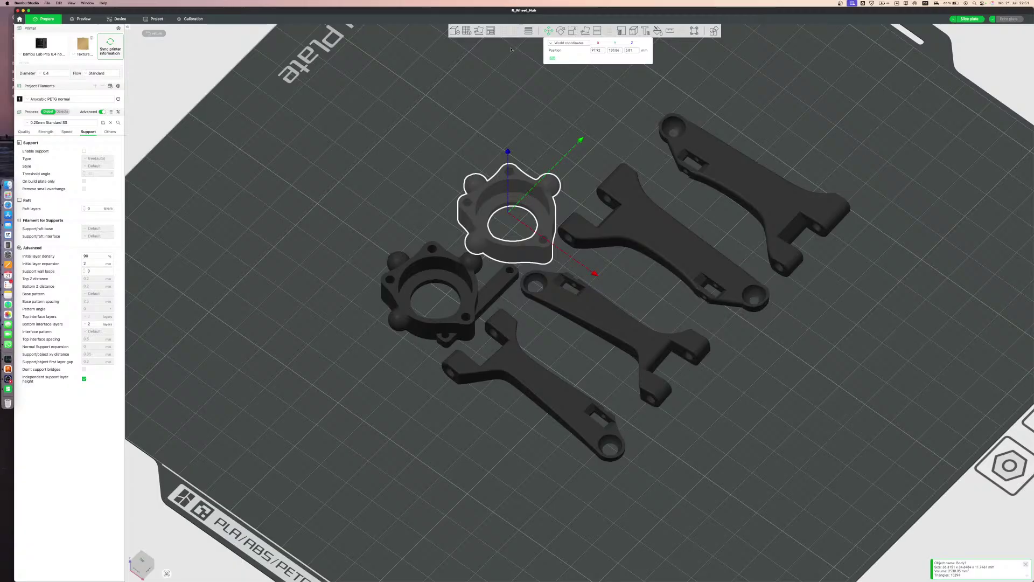
pyautogui.moveTo(516, 183); pyautogui.dragTo(471, 183)
pyautogui.click(440, 191)
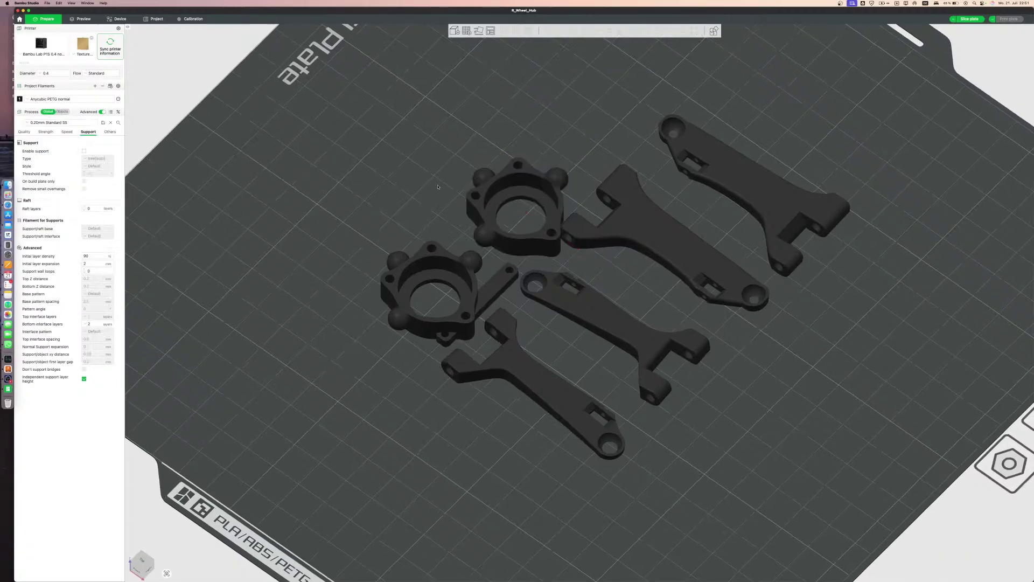
# Mirror the wheel hub that was just moved along the X axis
pyautogui.rightClick(482, 192)
pyautogui.moveTo(511, 234)
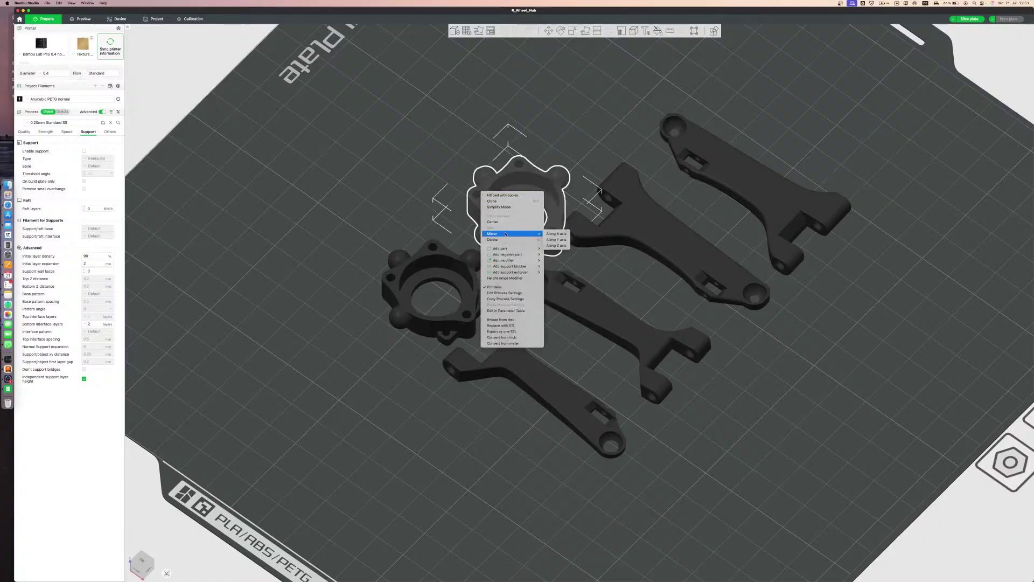
pyautogui.click(554, 234)
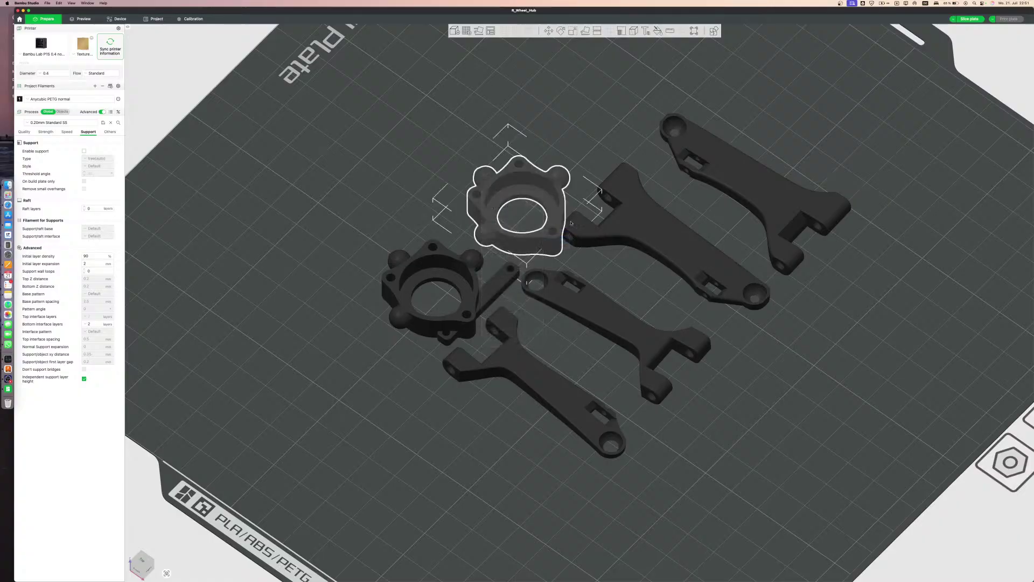
# Move the two wheel hubs apart so they sit clear of the suspension arms and the connector
pyautogui.click(625, 126)
pyautogui.moveTo(579, 169); pyautogui.dragTo(568, 187)
pyautogui.click(561, 199)
pyautogui.press('Up')
pyautogui.press('Up')
pyautogui.press('Up')
pyautogui.press('Up')
pyautogui.press('Up')
pyautogui.press('Up')
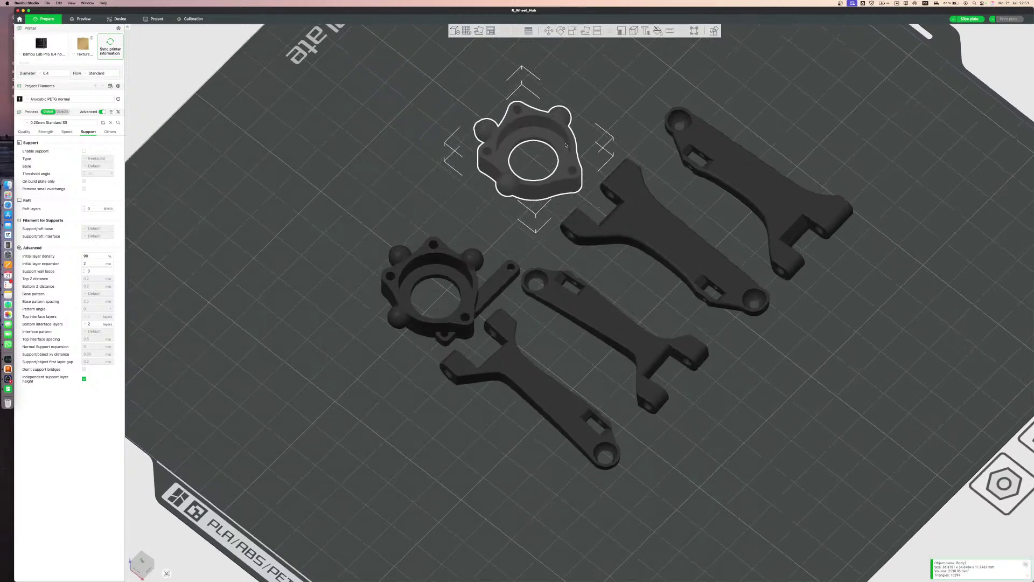
pyautogui.moveTo(363, 307)
pyautogui.mouseDown()
pyautogui.moveTo(368, 289)
pyautogui.moveTo(368, 307)
pyautogui.mouseUp()
pyautogui.moveTo(459, 291); pyautogui.dragTo(444, 265)
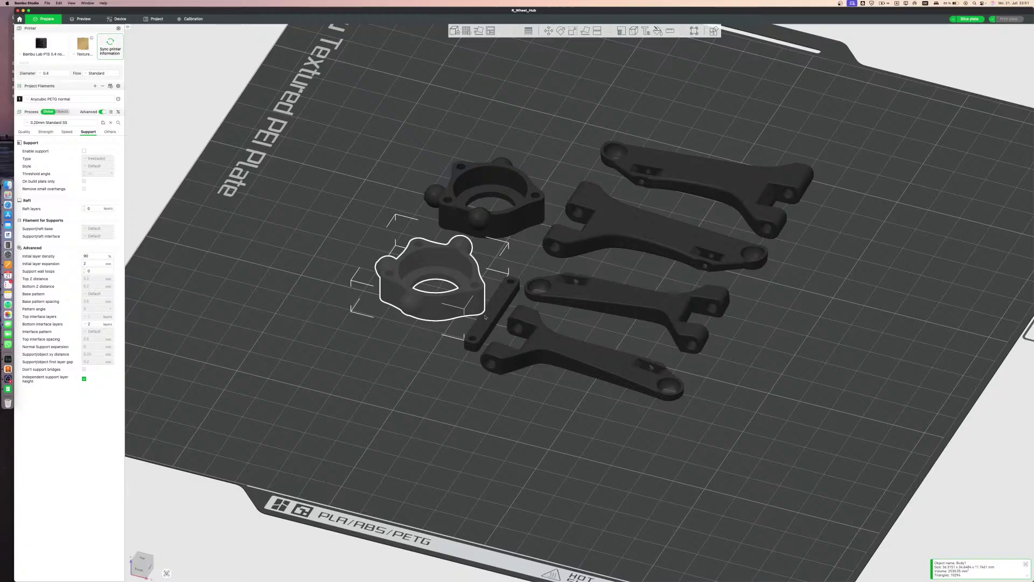
# Clone the thin connector link once
pyautogui.click(485, 317)
pyautogui.press('super+k')
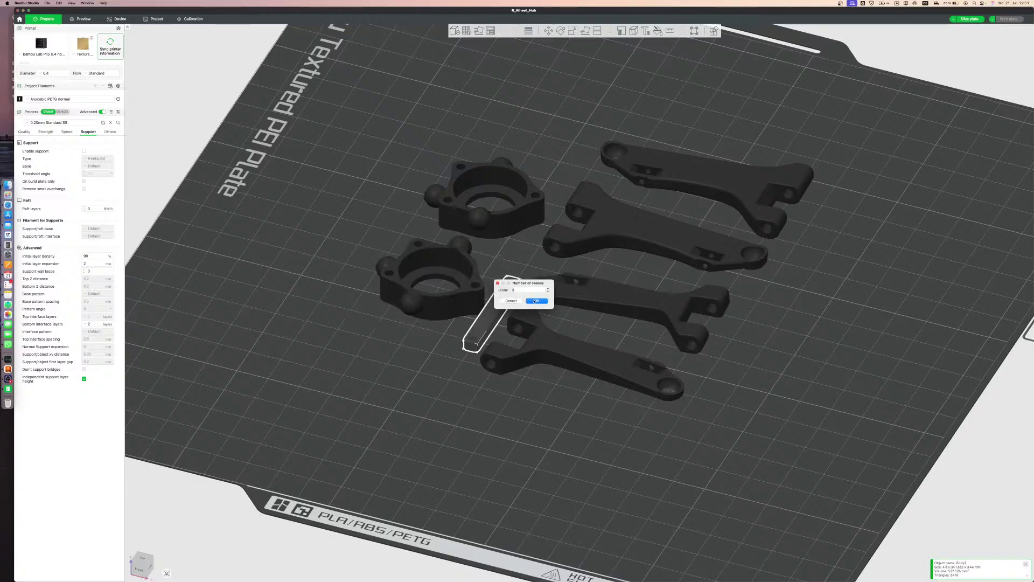
pyautogui.click(535, 300)
# Shift the two smaller suspension arms away from the connectors and nudge the farther wheel hub slightly towards the other hub
pyautogui.moveTo(572, 296); pyautogui.dragTo(615, 304)
pyautogui.moveTo(544, 360); pyautogui.dragTo(584, 367)
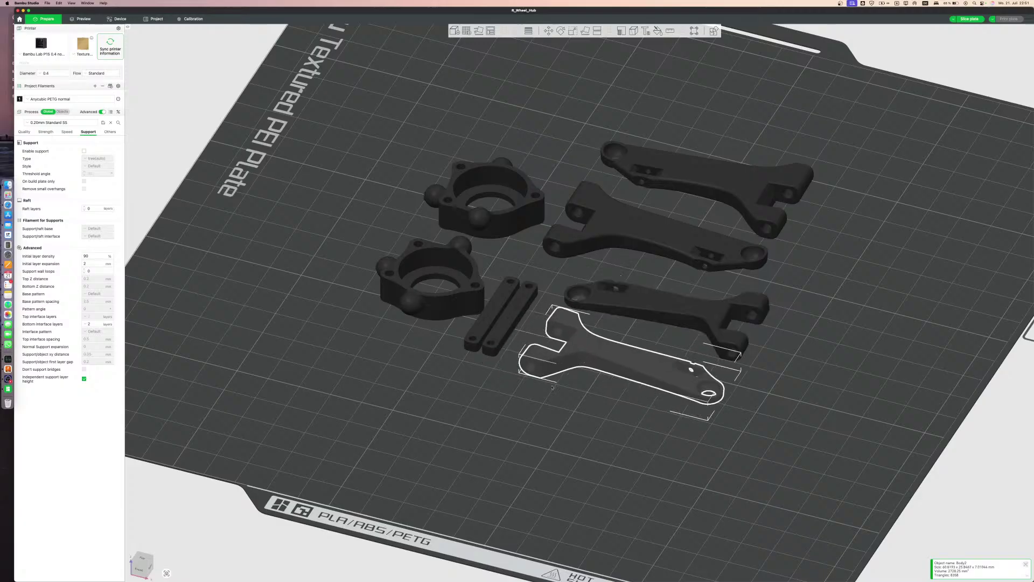
pyautogui.click(504, 382)
pyautogui.moveTo(504, 381); pyautogui.dragTo(512, 396)
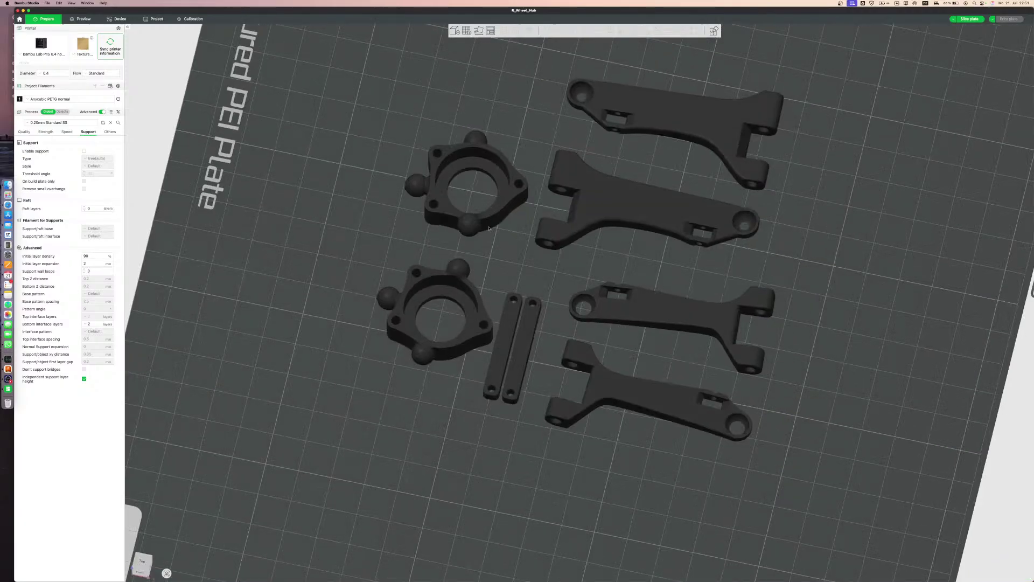
pyautogui.click(489, 201)
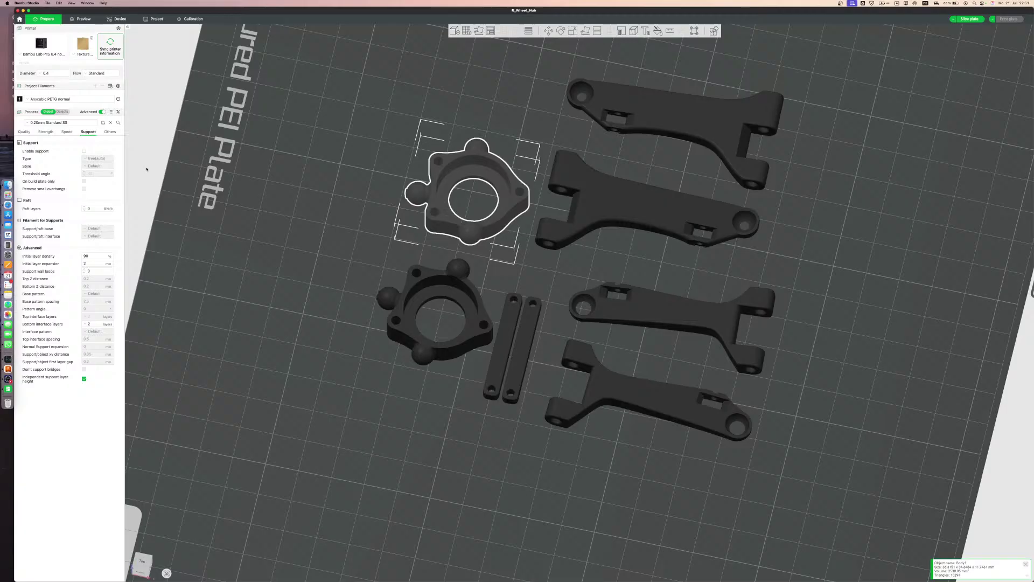
# Enable supports and switch the project filament to the Anycubic PLA Normal preset
pyautogui.click(84, 152)
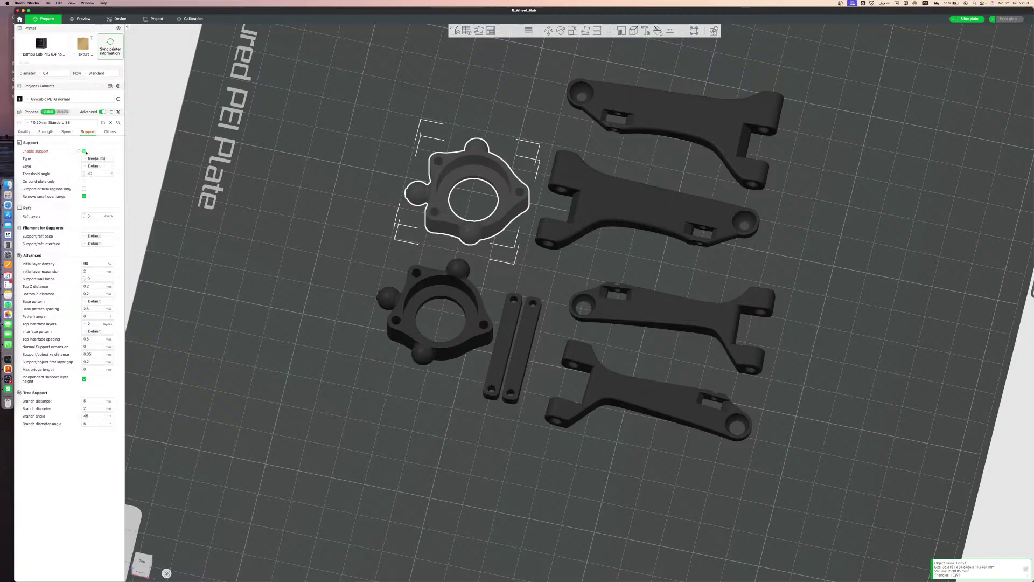
pyautogui.click(74, 102)
pyautogui.moveTo(75, 115)
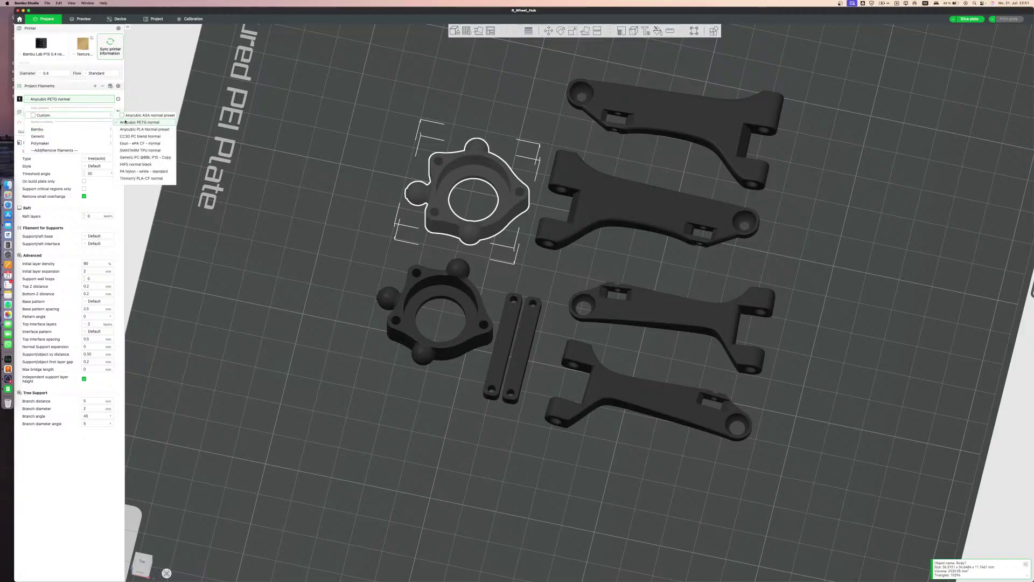
pyautogui.click(144, 129)
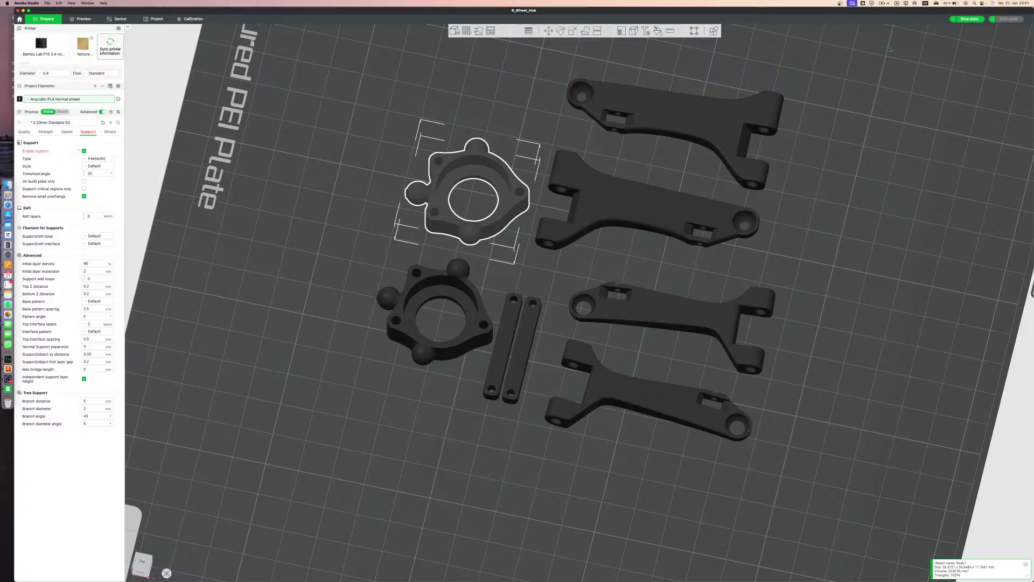
# Slice the plate, colour the preview by line type, and inspect the supports from below and above
pyautogui.click(969, 19)
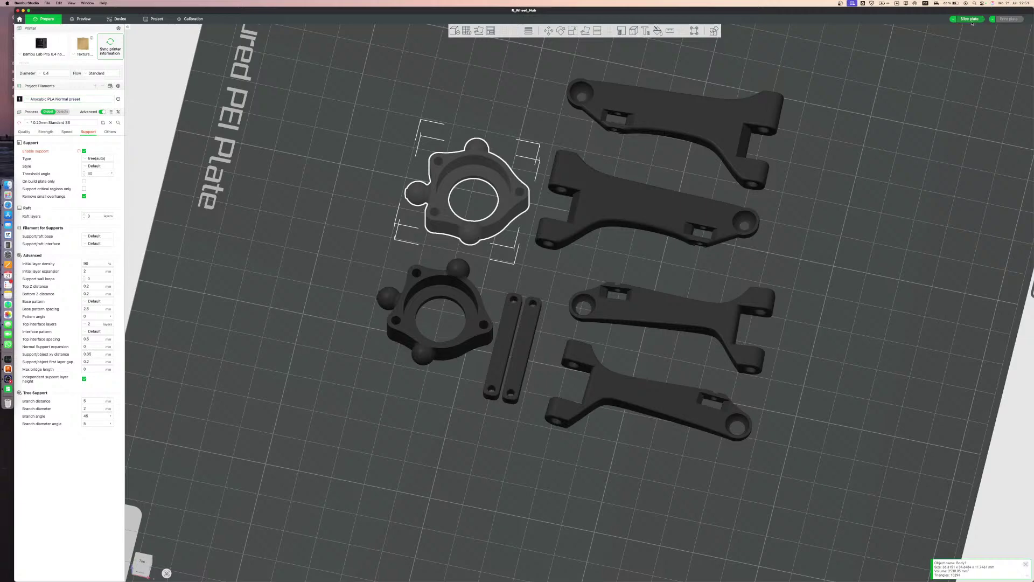
pyautogui.scroll(5, 323, 253)
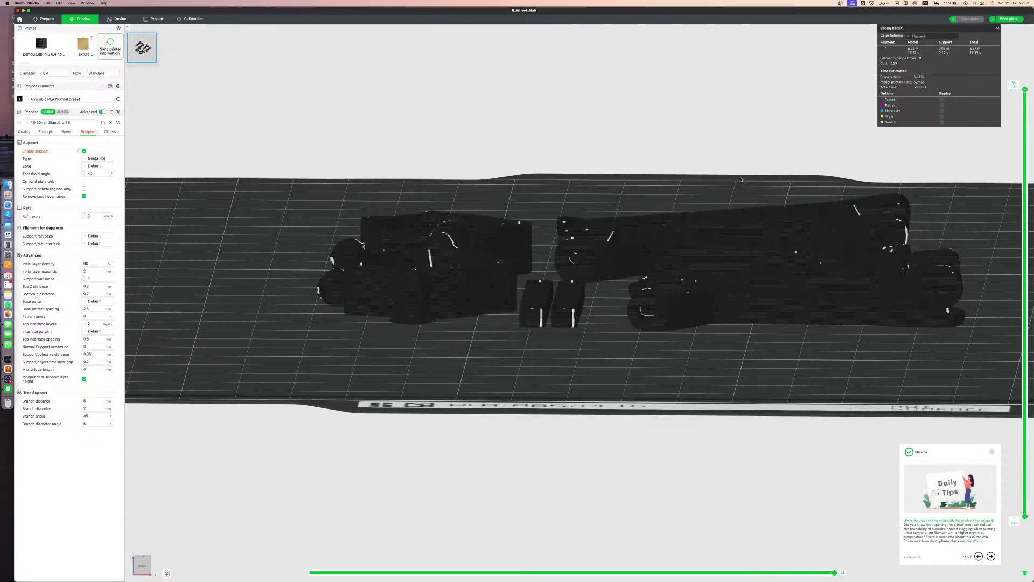
pyautogui.click(929, 36)
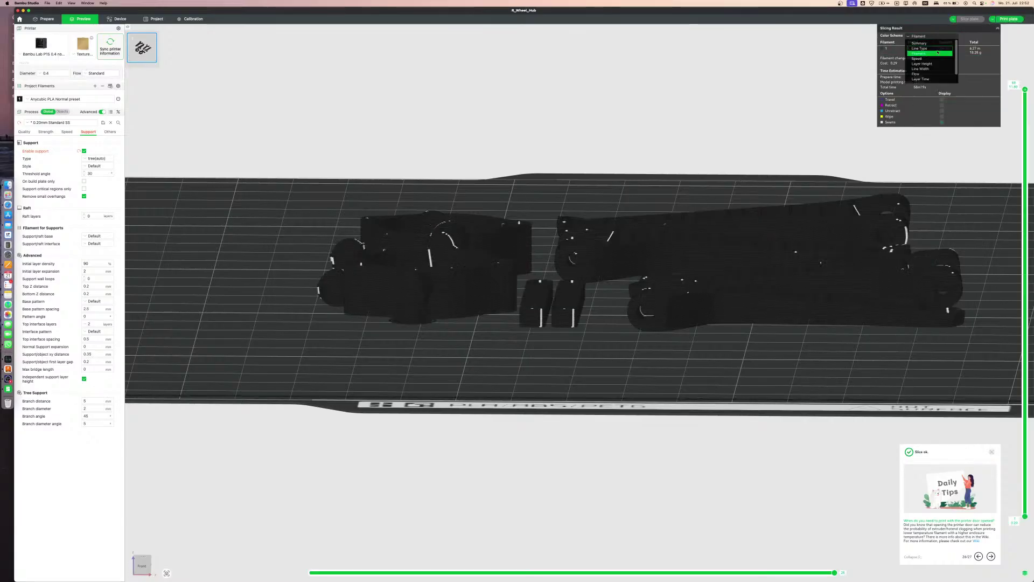
pyautogui.click(933, 49)
pyautogui.moveTo(684, 348); pyautogui.dragTo(686, 325)
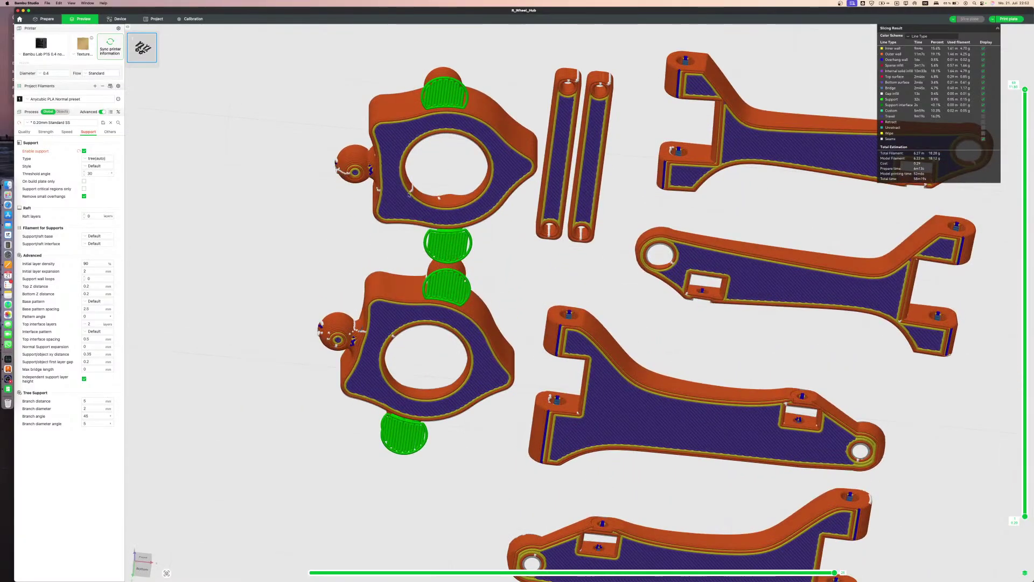
pyautogui.moveTo(515, 338); pyautogui.dragTo(518, 380)
pyautogui.moveTo(649, 418); pyautogui.dragTo(589, 421, button='right')
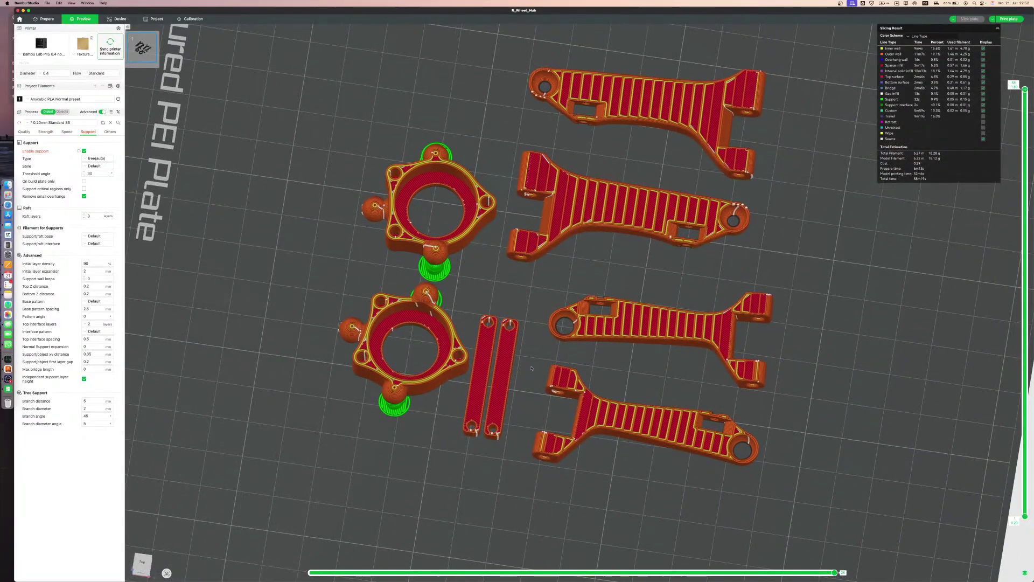
pyautogui.moveTo(588, 421); pyautogui.dragTo(658, 356)
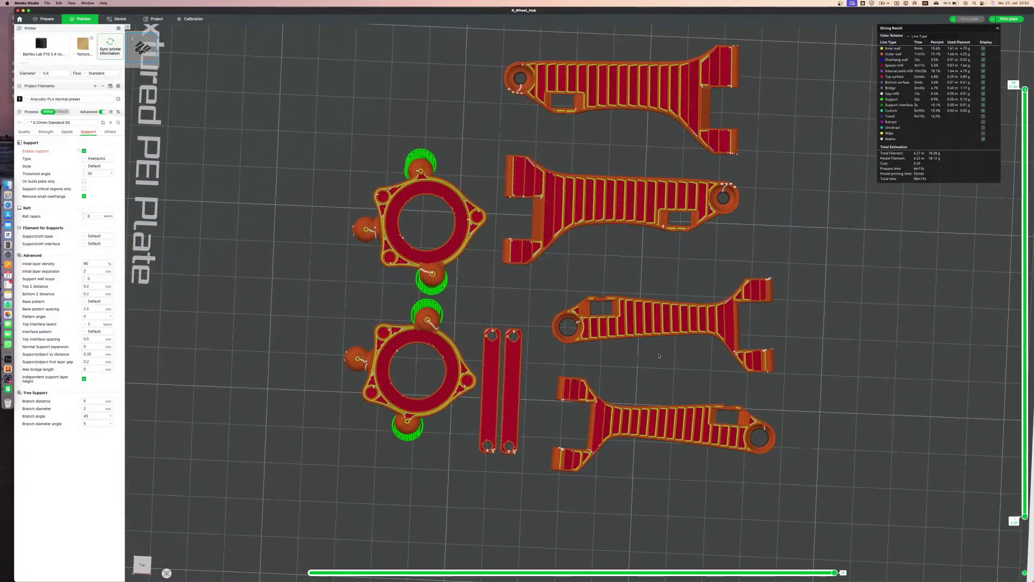
# Rotate the two smaller suspension arms slightly about the vertical axis
pyautogui.press('super+1')
pyautogui.click(695, 412)
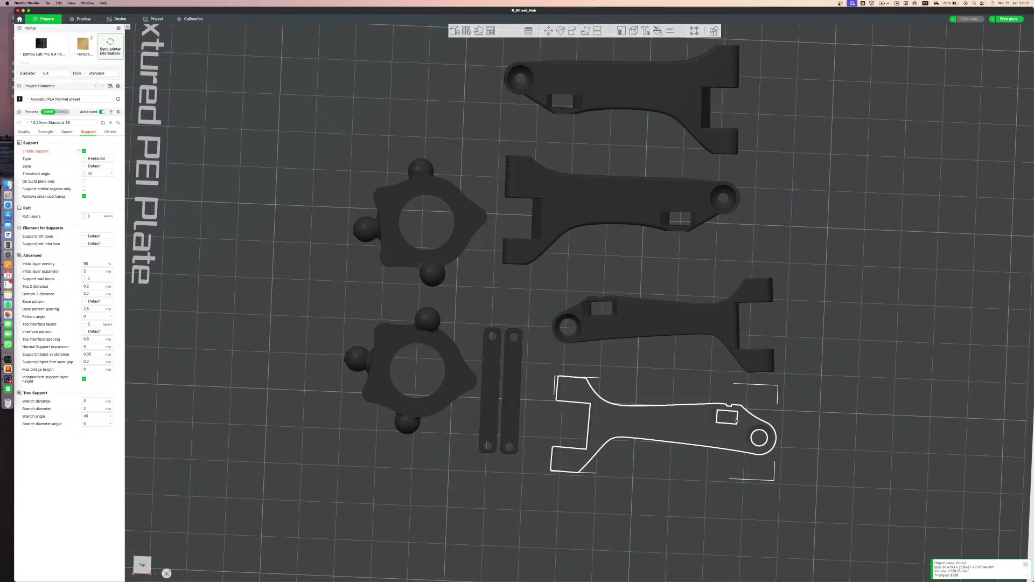
pyautogui.press('r')
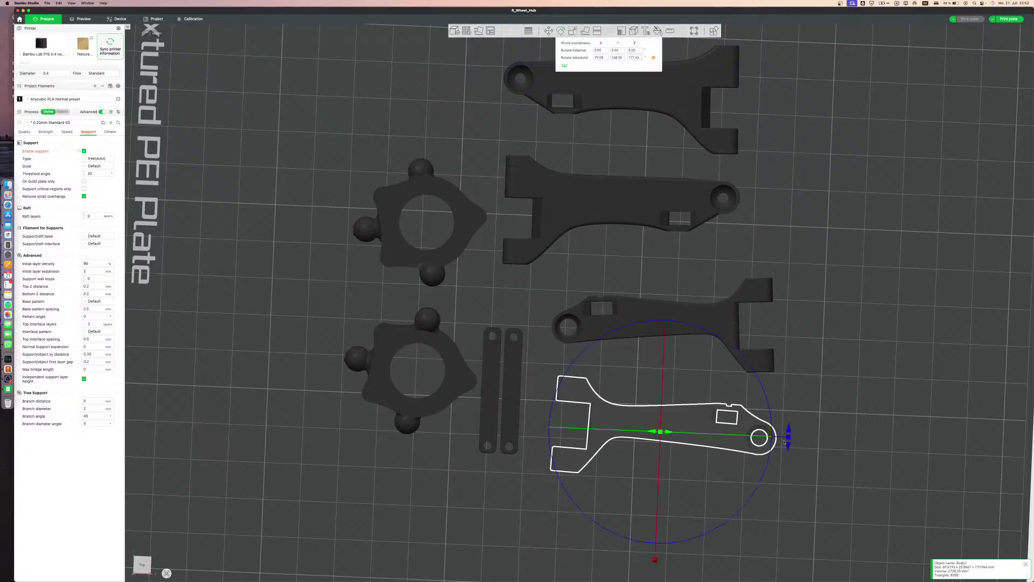
pyautogui.moveTo(786, 440); pyautogui.dragTo(789, 437)
pyautogui.click(721, 316)
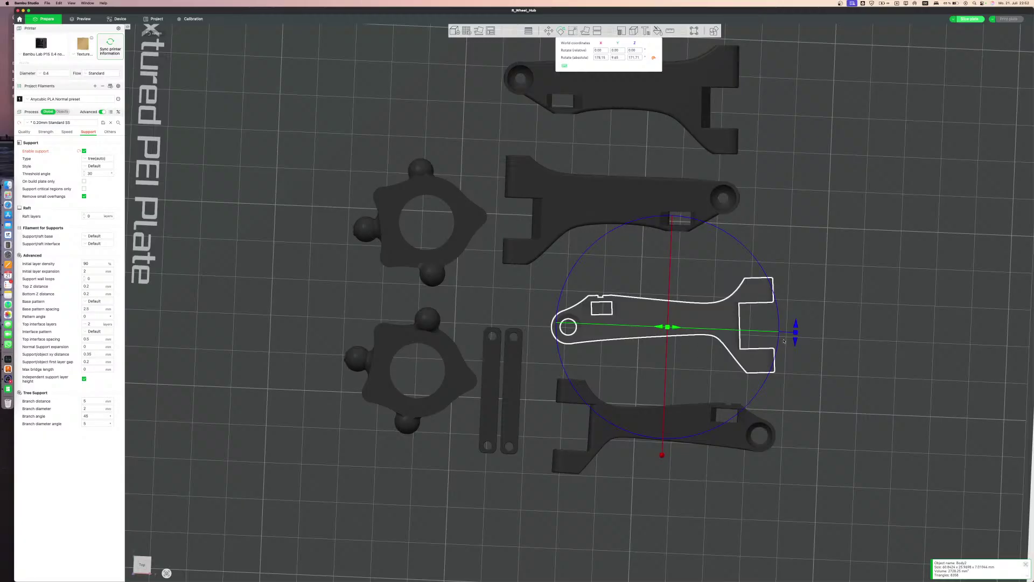
pyautogui.moveTo(798, 332); pyautogui.dragTo(886, 358)
# Move the two larger suspension arms closer to the smaller ones so all four arms form a compact row
pyautogui.moveTo(651, 199); pyautogui.dragTo(690, 219)
pyautogui.click(678, 99)
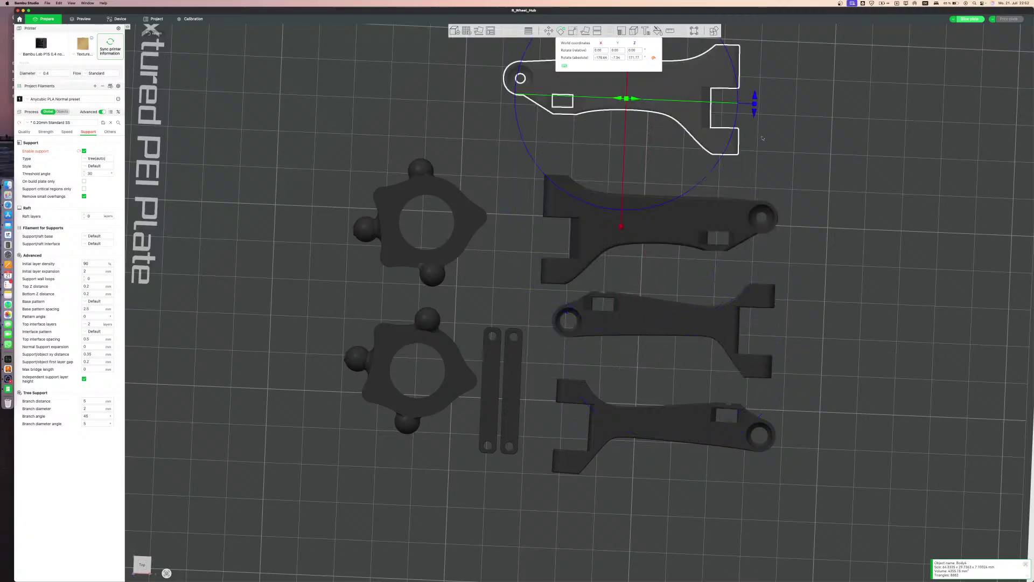
pyautogui.moveTo(678, 100); pyautogui.dragTo(667, 131, button='right')
pyautogui.moveTo(742, 139); pyautogui.dragTo(697, 177)
pyautogui.click(787, 185)
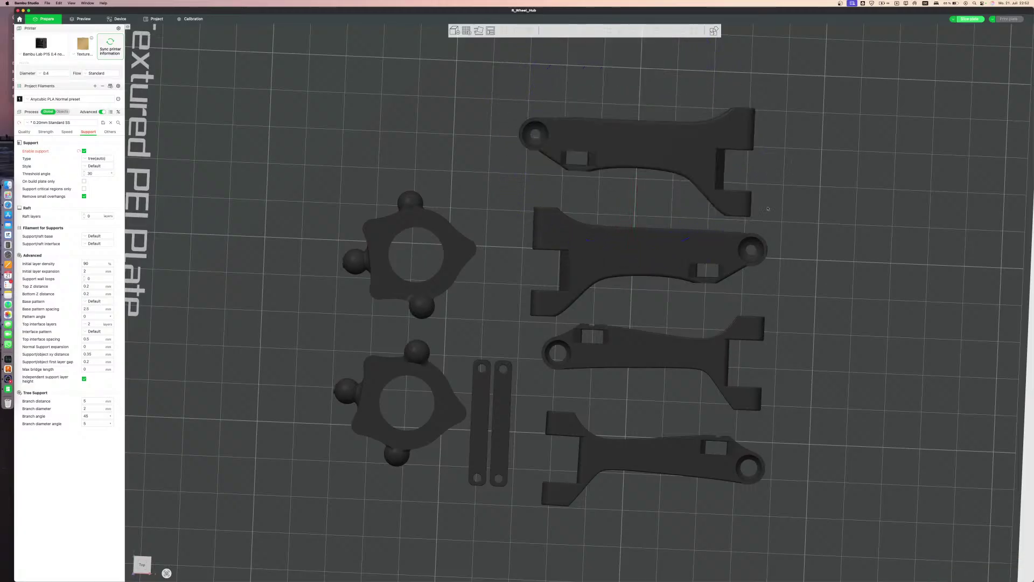
pyautogui.moveTo(492, 372); pyautogui.dragTo(492, 363)
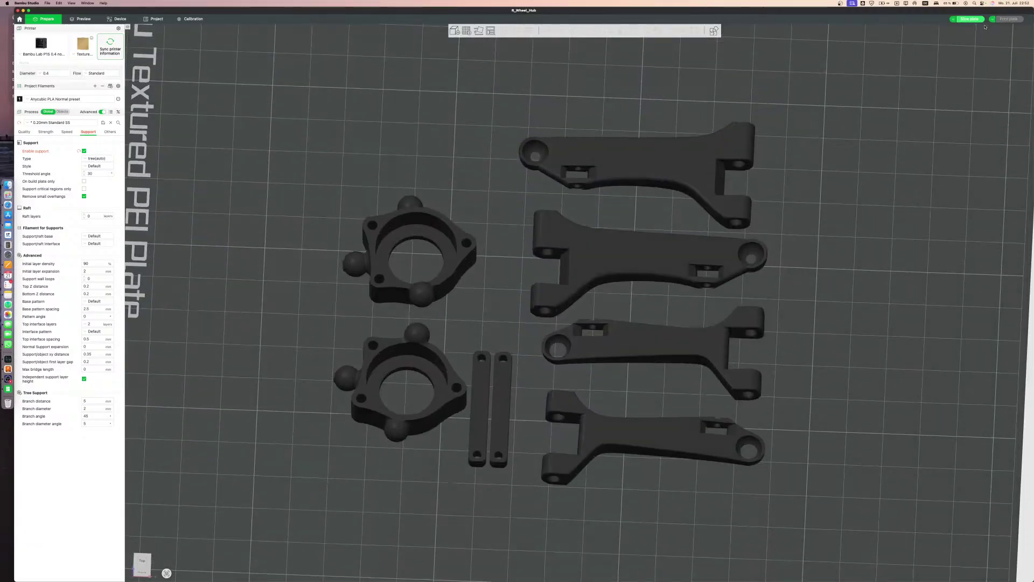
# Slice the rearranged plate again and review the sliced parts and their supports
pyautogui.click(969, 19)
pyautogui.moveTo(801, 259); pyautogui.dragTo(766, 257)
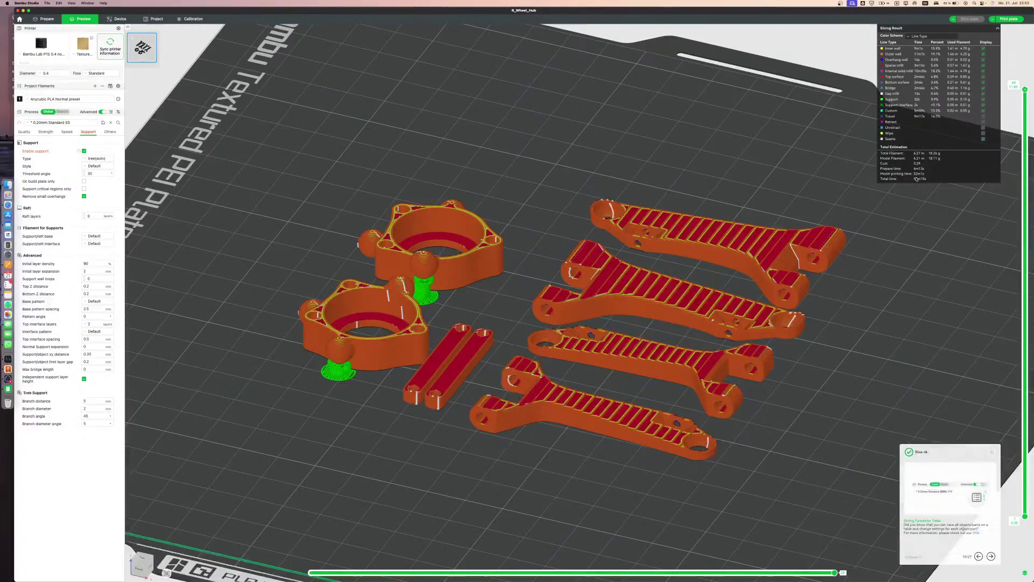
pyautogui.press('1')
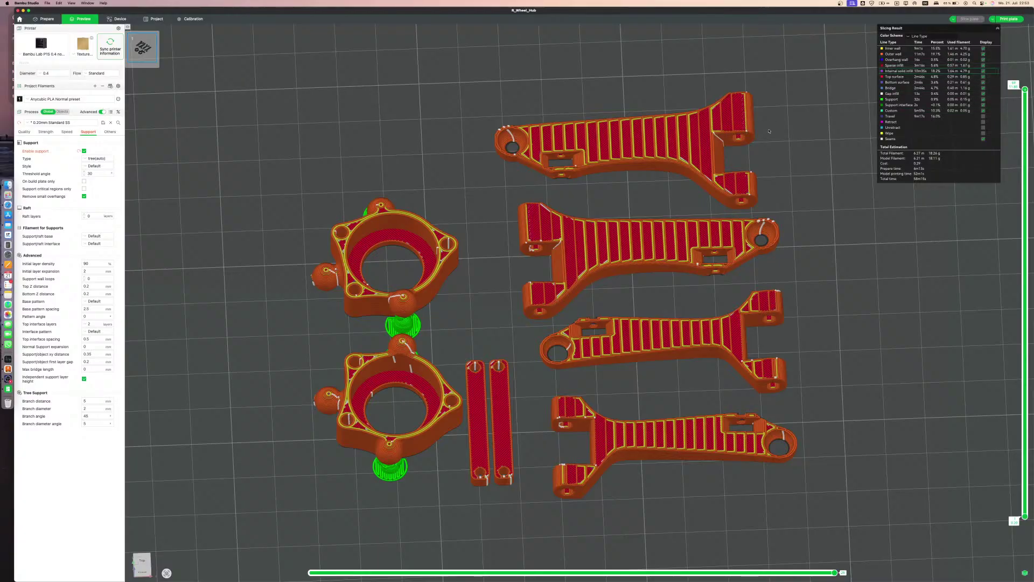
# Open the printer device page and connect to the P1S & AMS printer
pyautogui.click(125, 21)
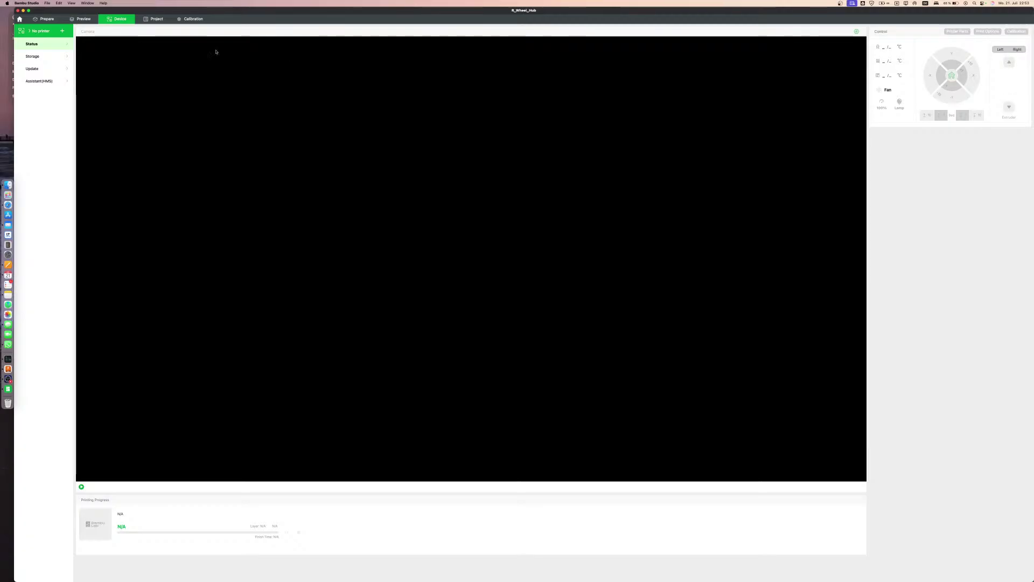
pyautogui.click(61, 31)
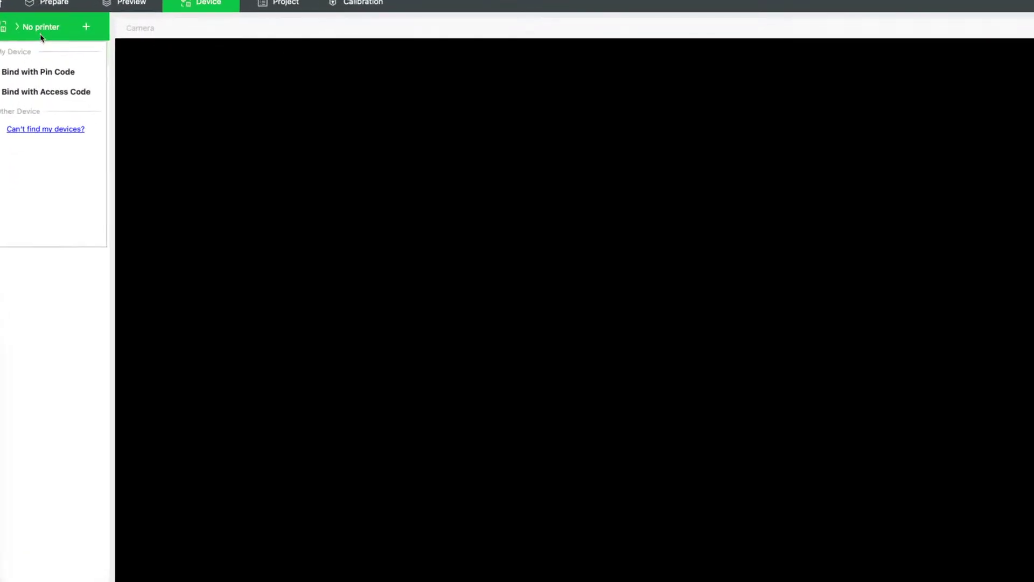
pyautogui.click(30, 75)
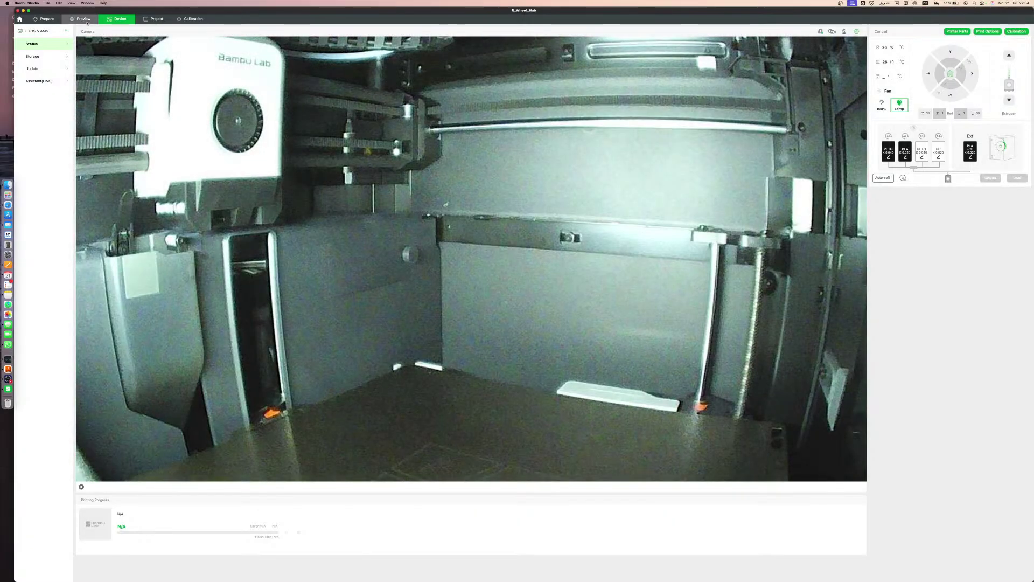
# Send the sliced plate to the P1S & AMS printer as a PLA print job
pyautogui.click(82, 19)
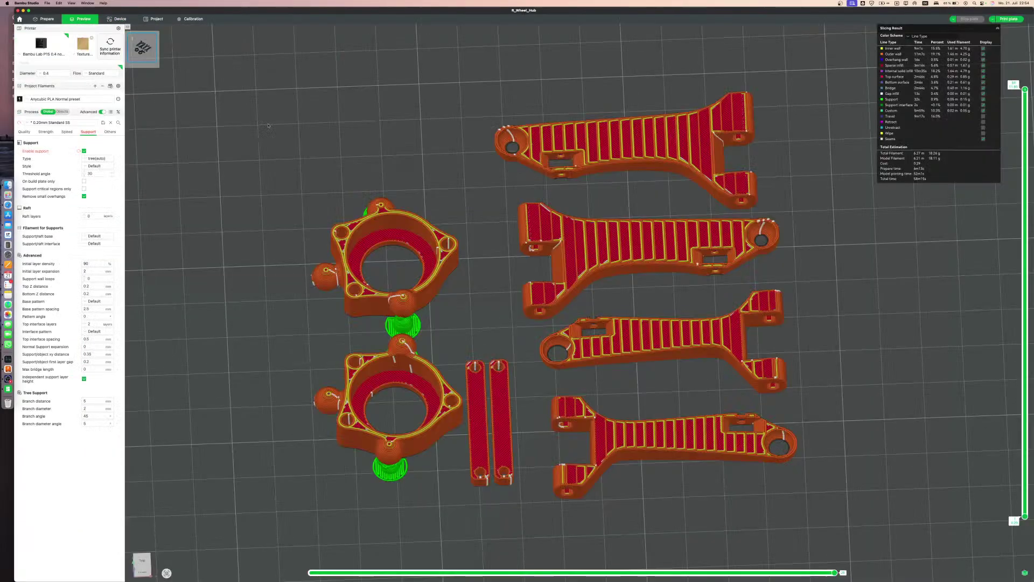
pyautogui.click(1008, 18)
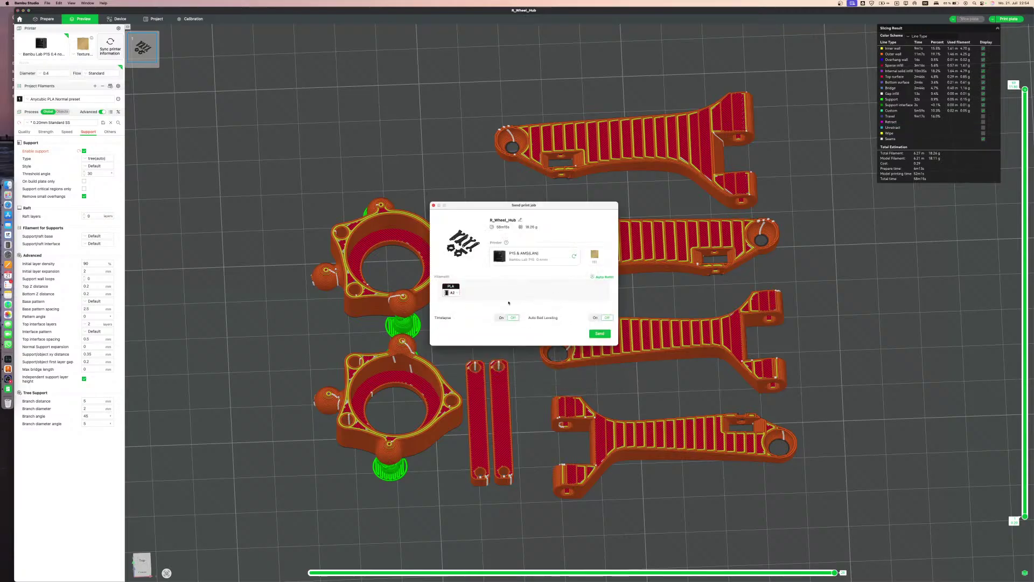
pyautogui.click(599, 334)
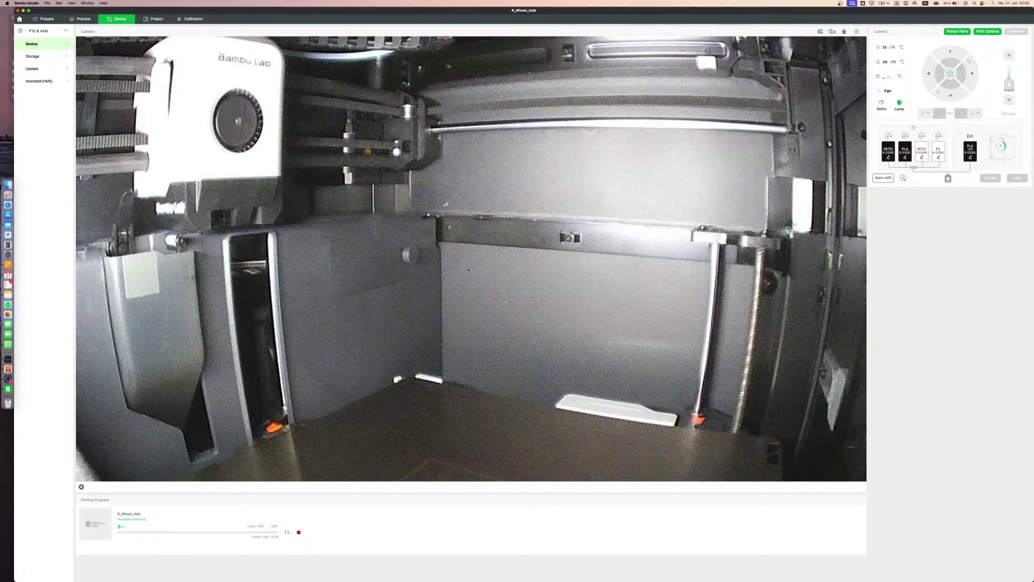
# Check the print job's start-up on the printer's camera view and go back to the sliced preview
pyautogui.click(81, 19)
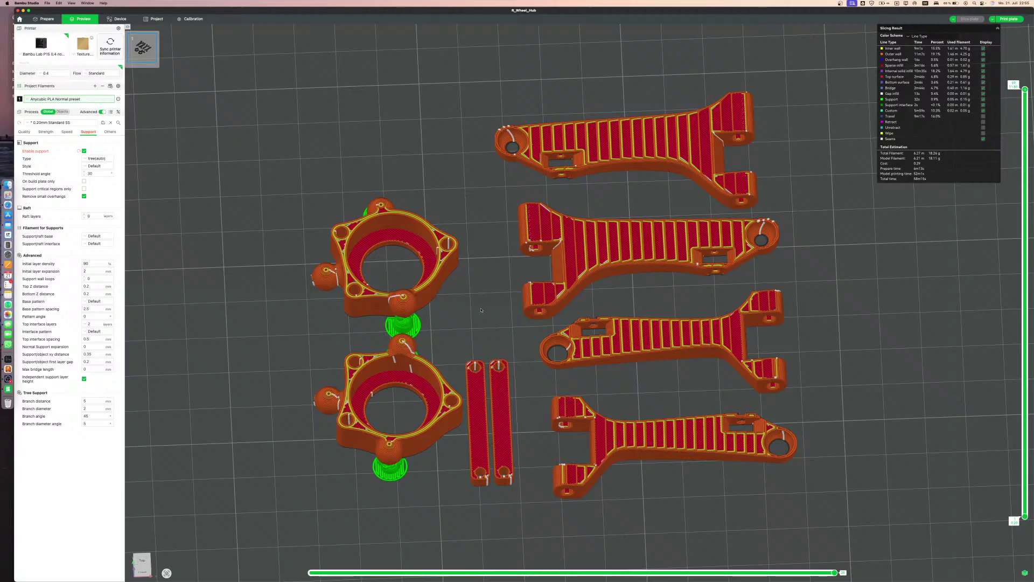
pyautogui.click(116, 18)
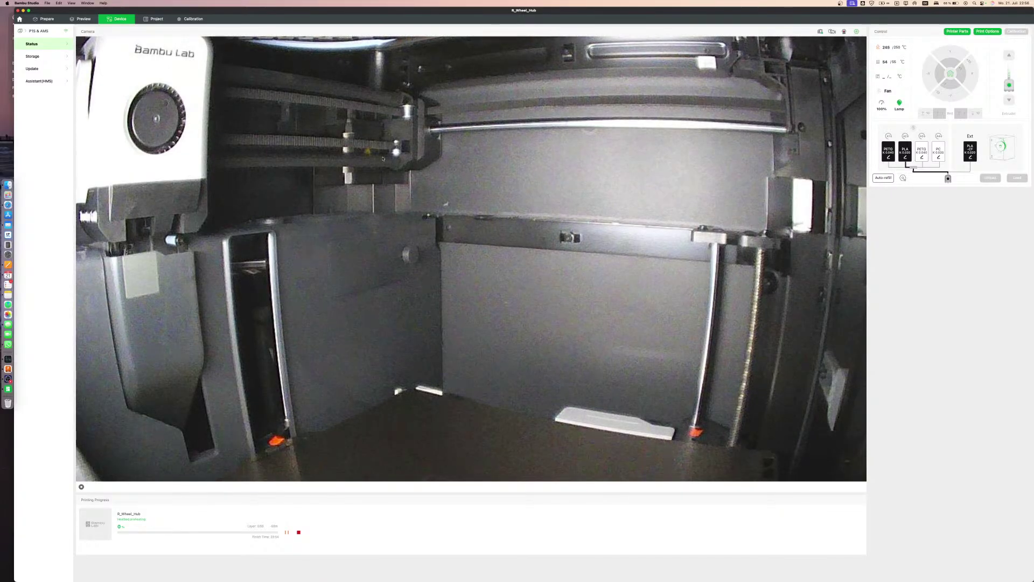
pyautogui.click(80, 19)
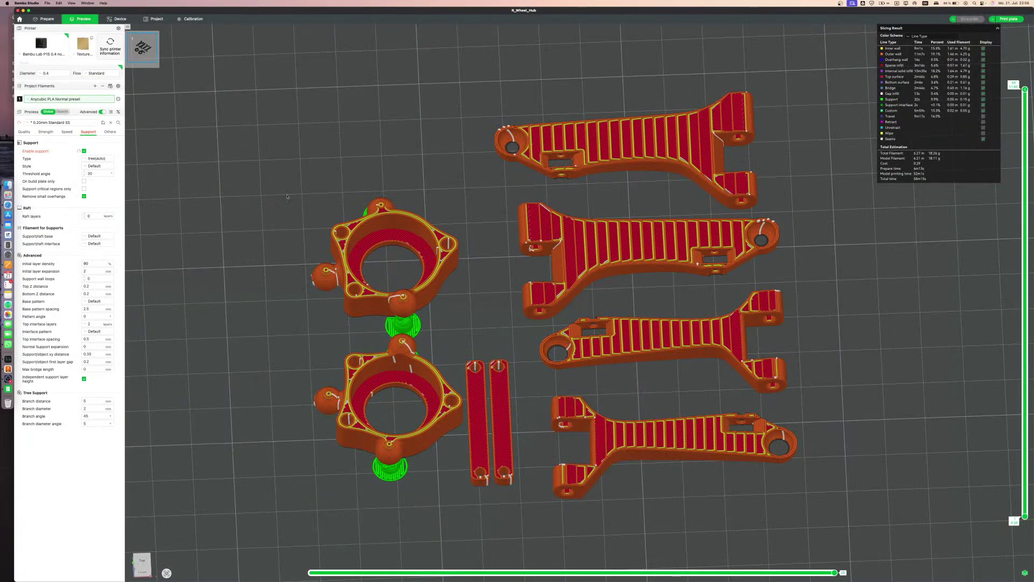
pyautogui.scroll(-10, 290, 198)
pyautogui.moveTo(383, 263)
pyautogui.mouseDown()
pyautogui.moveTo(388, 239)
pyautogui.moveTo(388, 260)
pyautogui.mouseUp()
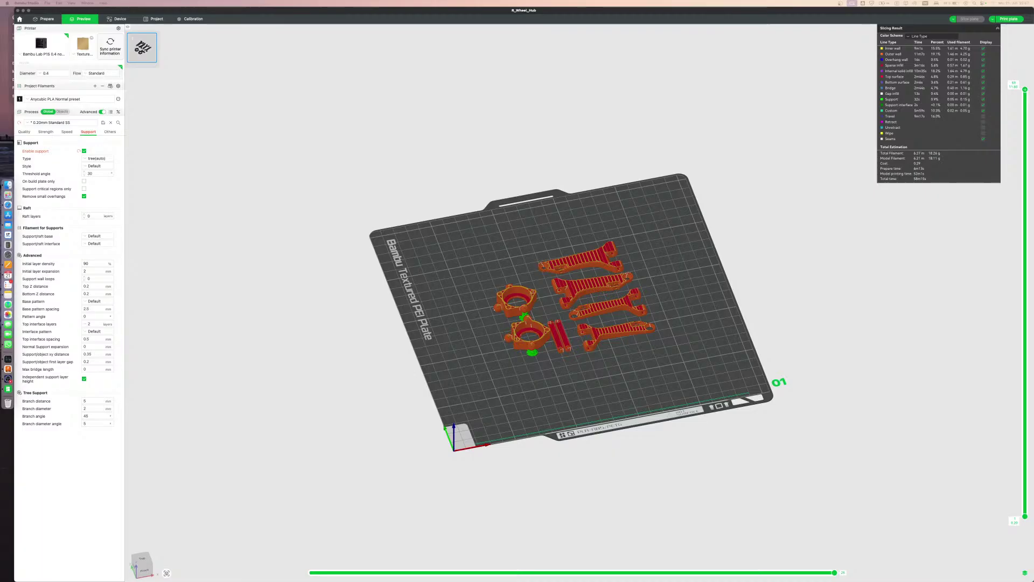
pyautogui.press('XF86MonBrightnessUp')
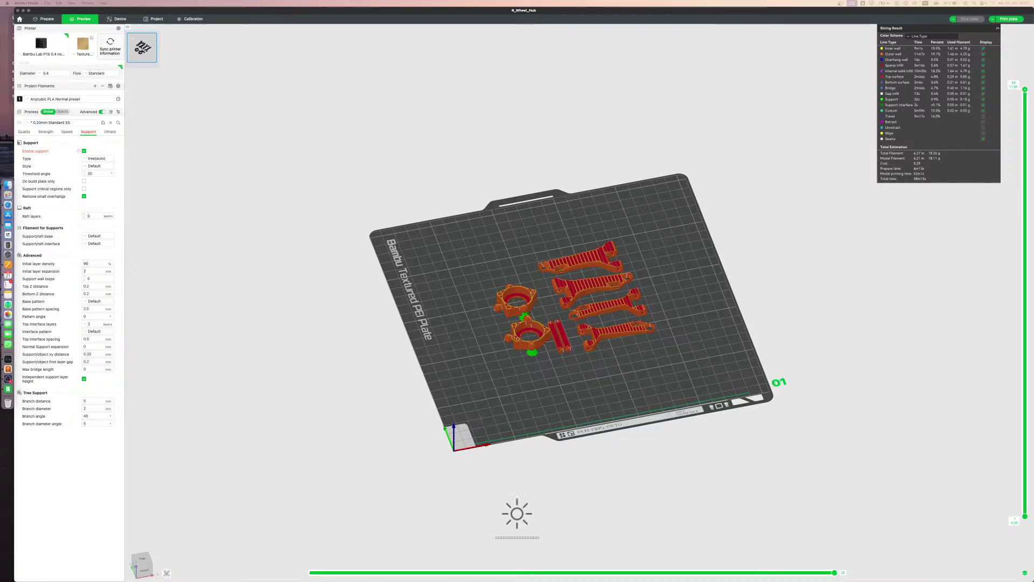
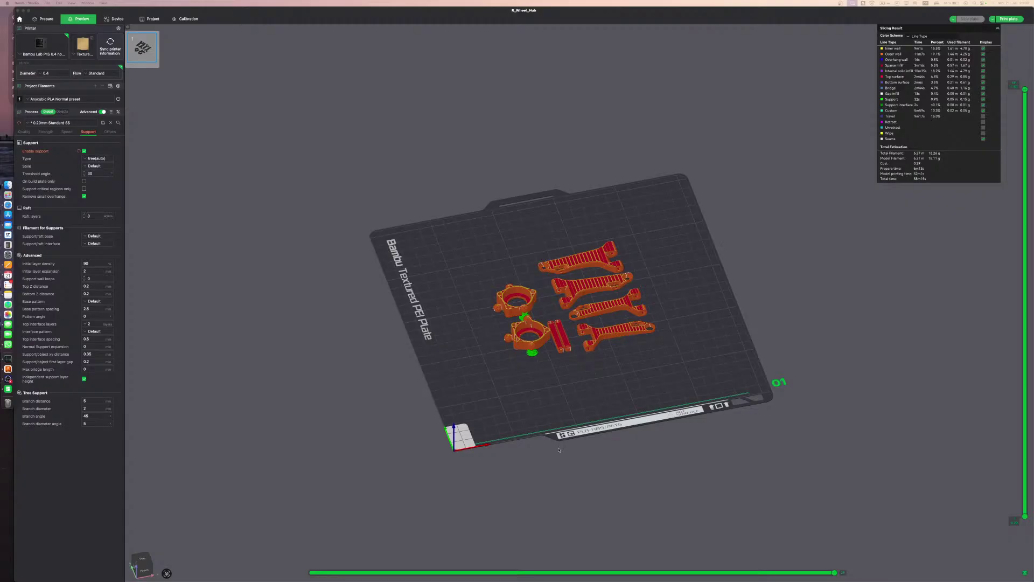
# Switch to Autodesk Fusion and open the RP V.5.8 v28 design from the folder above RP.6 construction
pyautogui.scroll(-5, 503, 378)
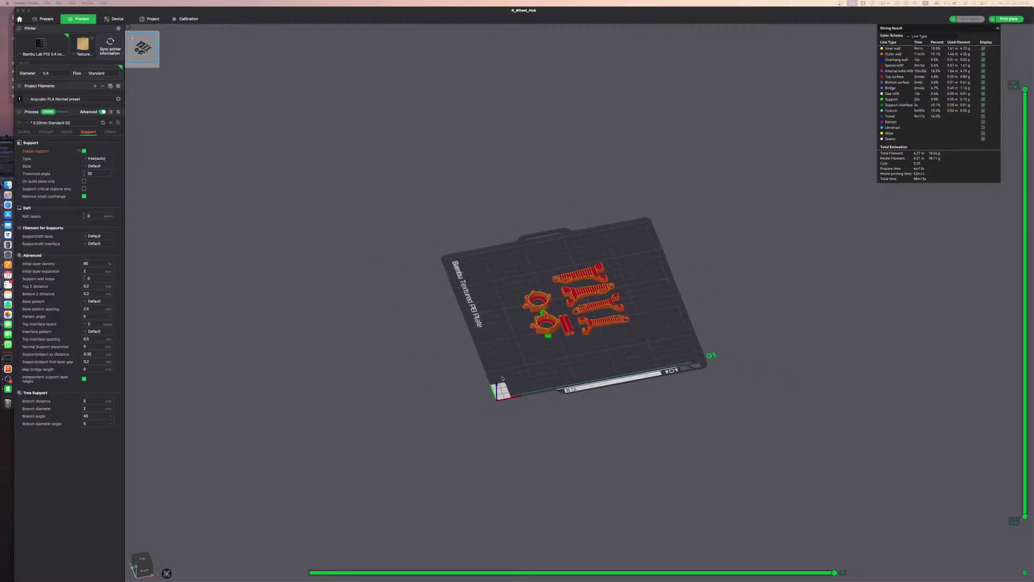
pyautogui.scroll(-3, 431, 297)
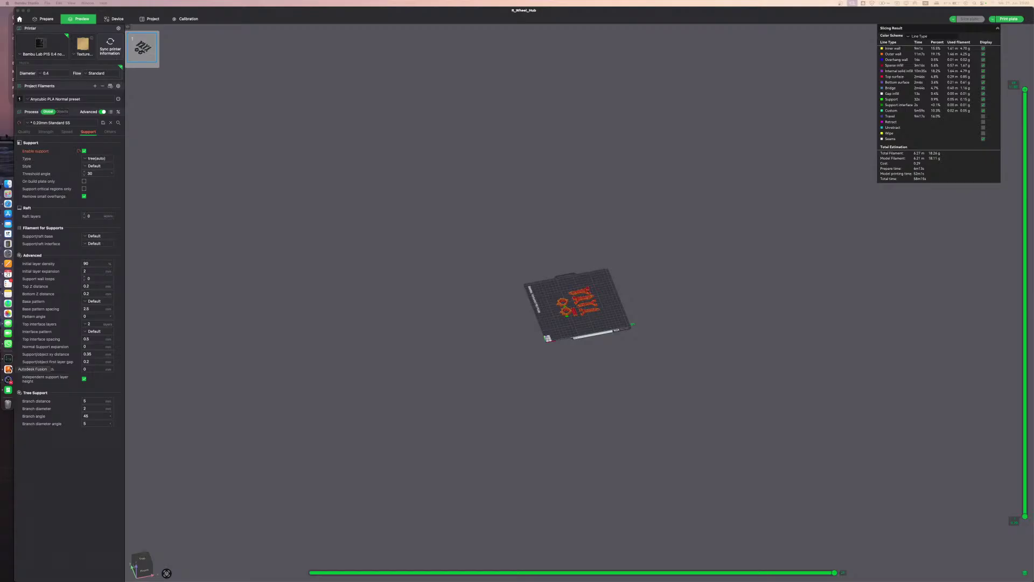
pyautogui.click(8, 368)
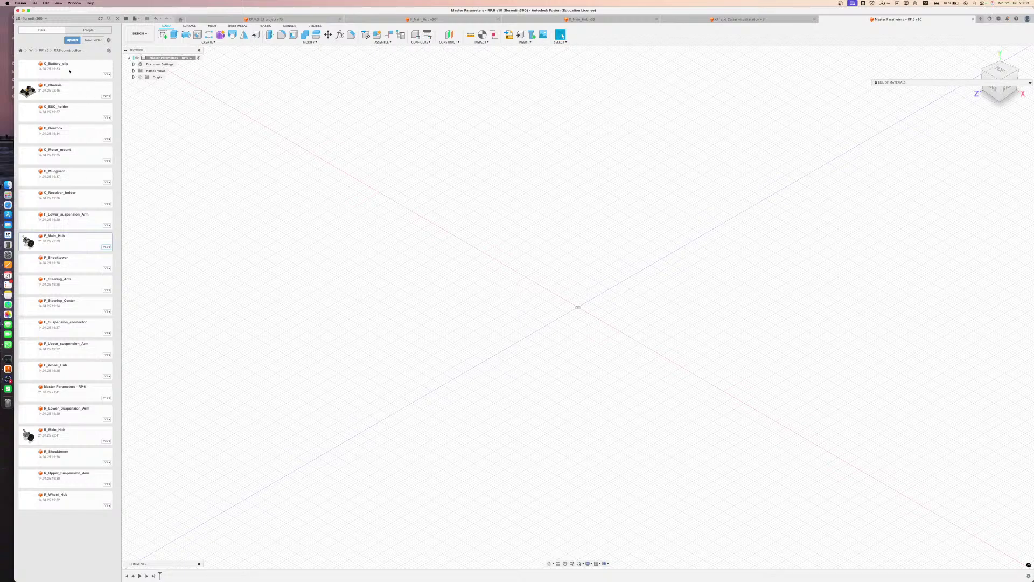
pyautogui.click(43, 50)
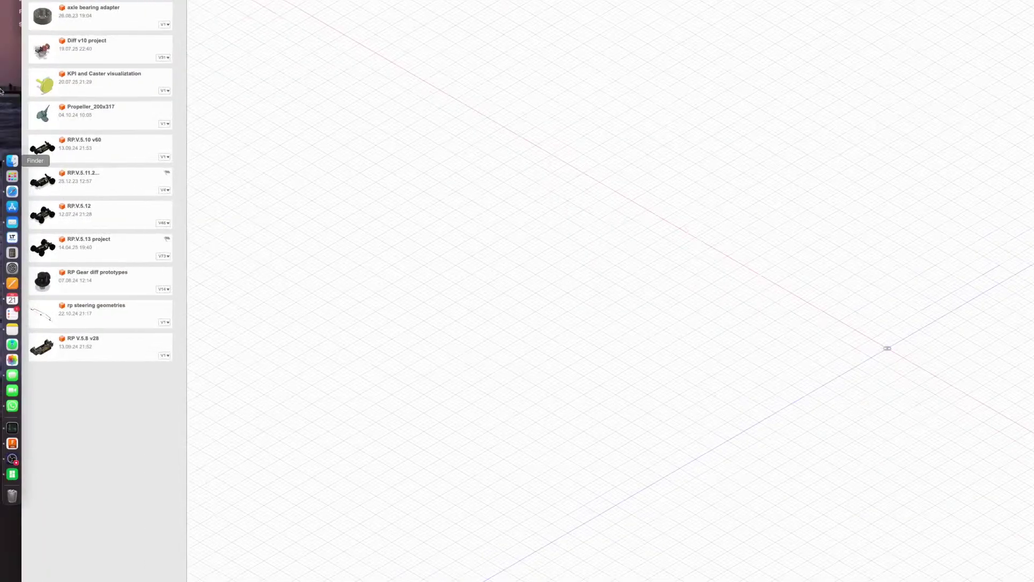
pyautogui.doubleClick(103, 400)
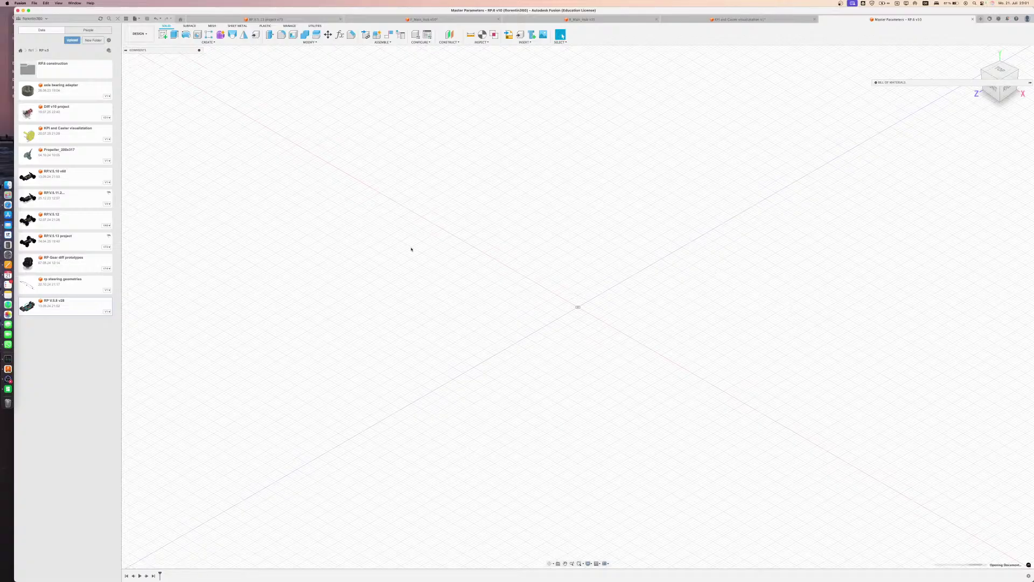
# Examine the RP V.5.8 car assembly from above, the front and the side, including its chassis and suspension
pyautogui.moveTo(573, 359); pyautogui.dragTo(604, 500, button='middle')
pyautogui.scroll(5, 599, 399)
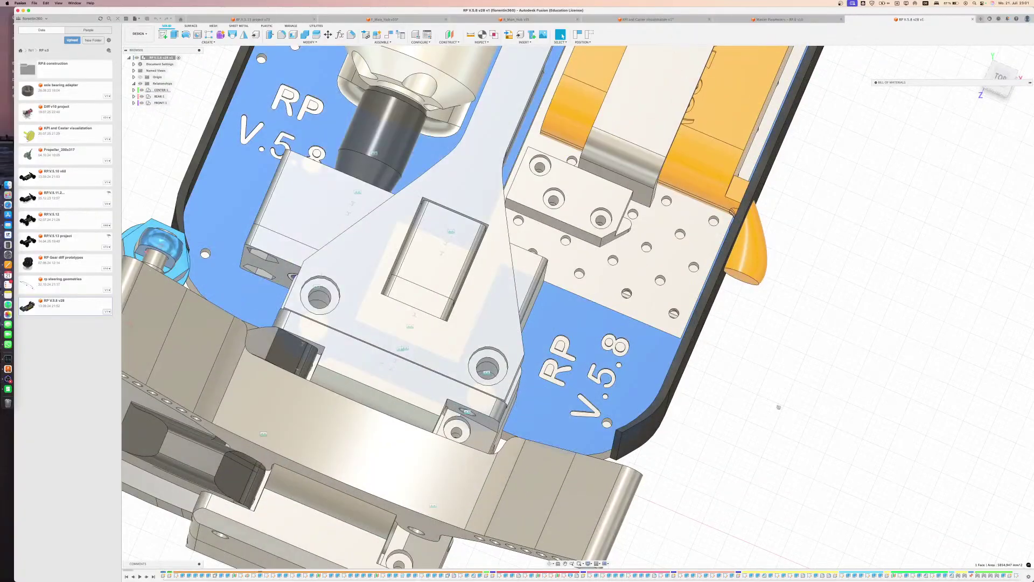
pyautogui.scroll(-5, 542, 389)
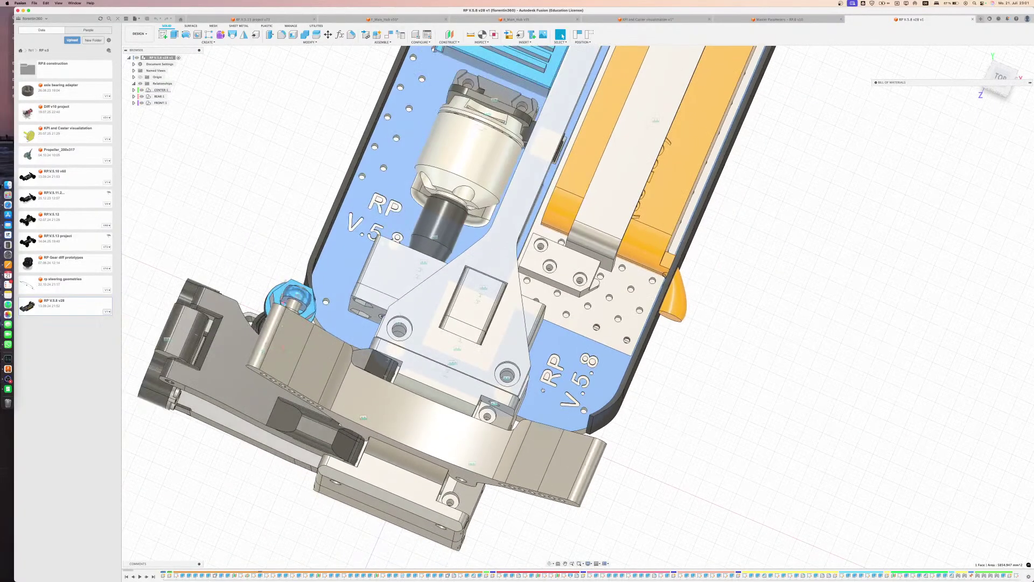
pyautogui.scroll(-4, 543, 390)
pyautogui.moveTo(610, 336); pyautogui.dragTo(545, 433, button='middle')
pyautogui.scroll(-5, 572, 448)
pyautogui.keyDown('shift'); pyautogui.moveTo(695, 386); pyautogui.dragTo(619, 431, button='middle'); pyautogui.keyUp('shift')
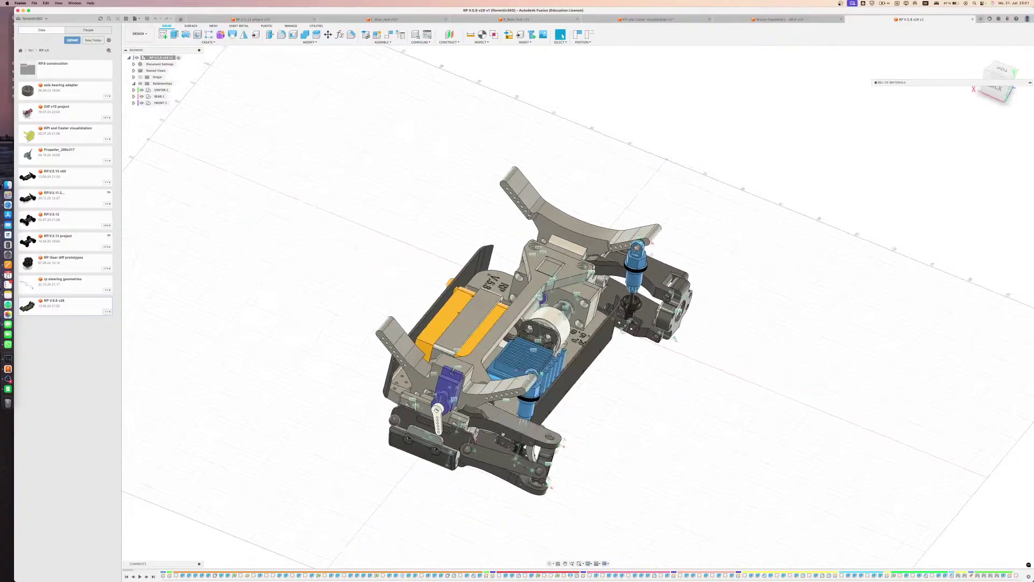
pyautogui.scroll(5, 440, 428)
pyautogui.scroll(-8, 439, 405)
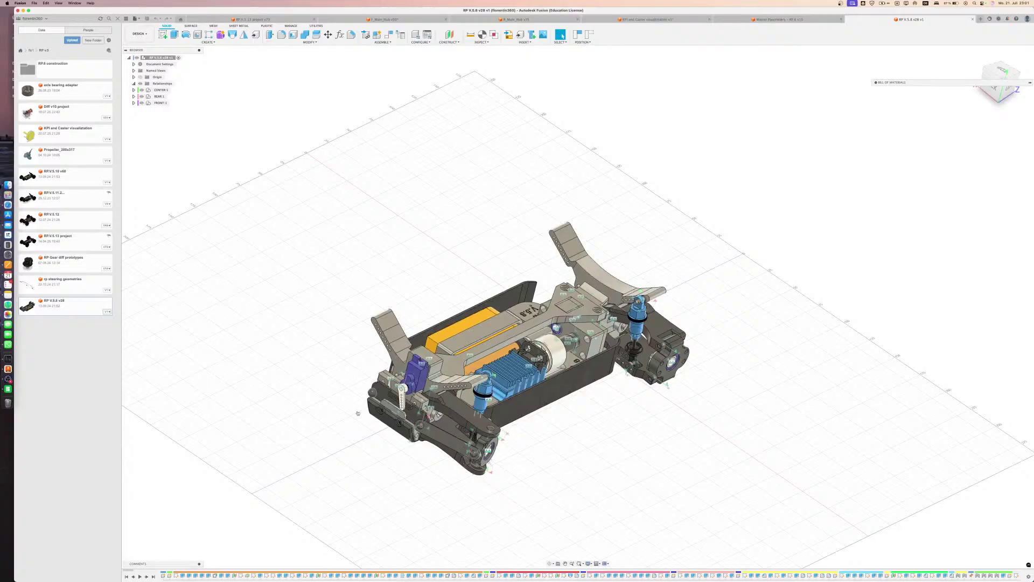
pyautogui.keyDown('shift'); pyautogui.moveTo(457, 344); pyautogui.dragTo(455, 323, button='middle'); pyautogui.keyUp('shift')
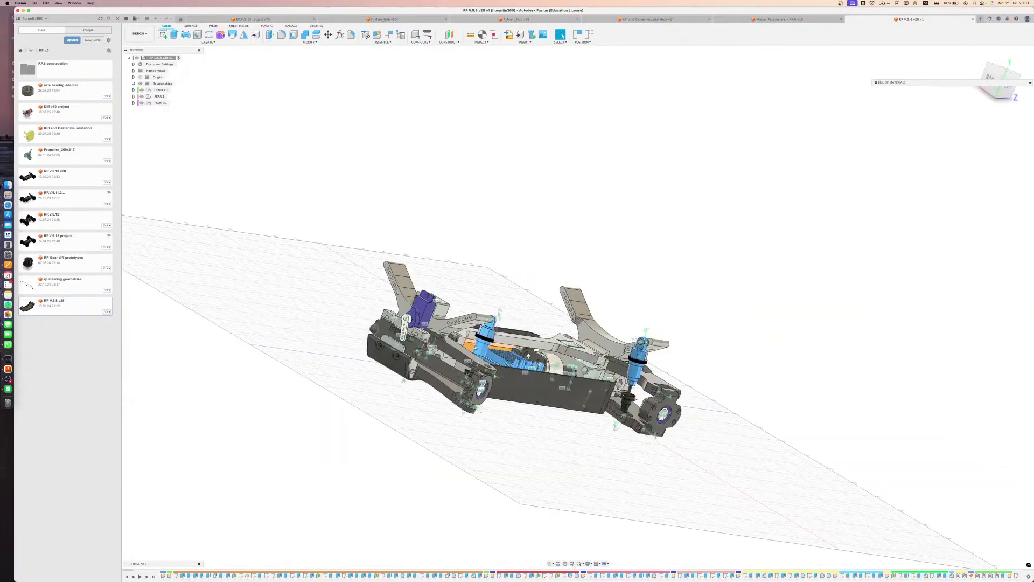
# Examine the front wheel hub, its bearing and the attached suspension arms close up
pyautogui.hotkey('shift', 's')
pyautogui.scroll(10, 481, 349)
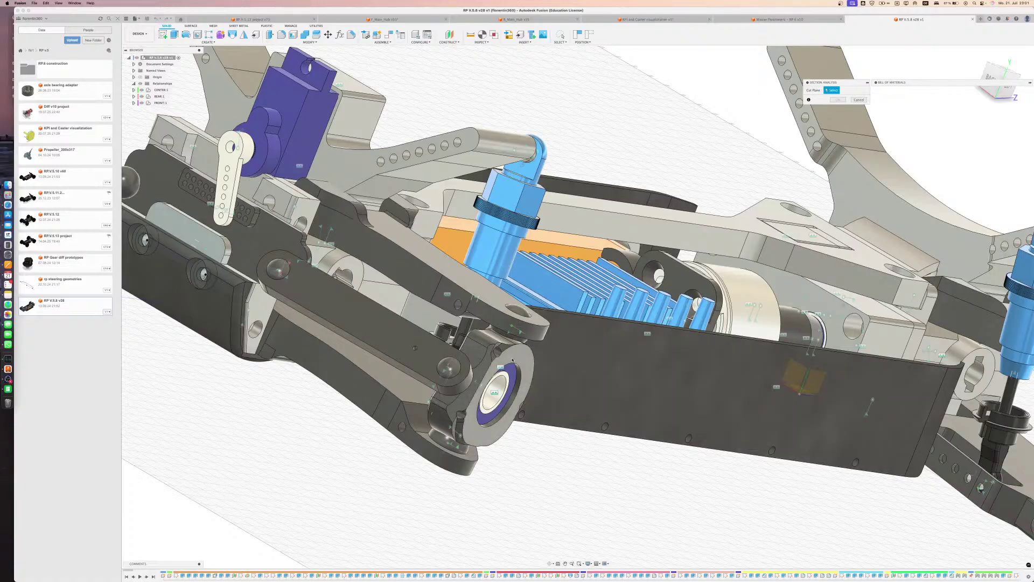
pyautogui.keyDown('shift'); pyautogui.moveTo(509, 361); pyautogui.dragTo(464, 423, button='middle'); pyautogui.keyUp('shift')
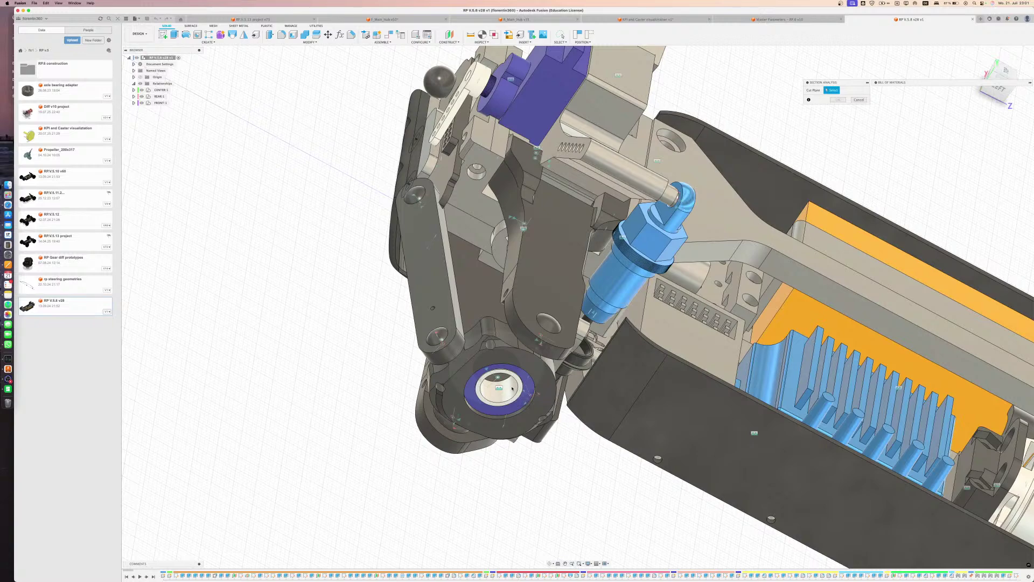
pyautogui.keyDown('shift'); pyautogui.moveTo(512, 386); pyautogui.dragTo(542, 372, button='middle'); pyautogui.keyUp('shift')
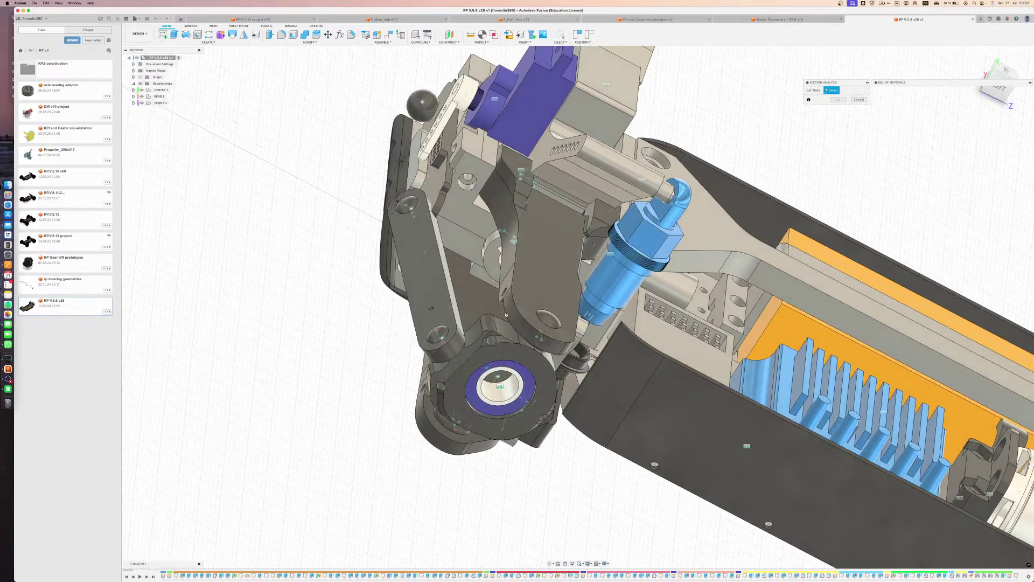
pyautogui.keyDown('shift'); pyautogui.moveTo(506, 315); pyautogui.dragTo(517, 364, button='middle'); pyautogui.keyUp('shift')
pyautogui.moveTo(554, 413); pyautogui.dragTo(713, 486, button='middle')
pyautogui.scroll(-8, 522, 382)
pyautogui.press('Escape')
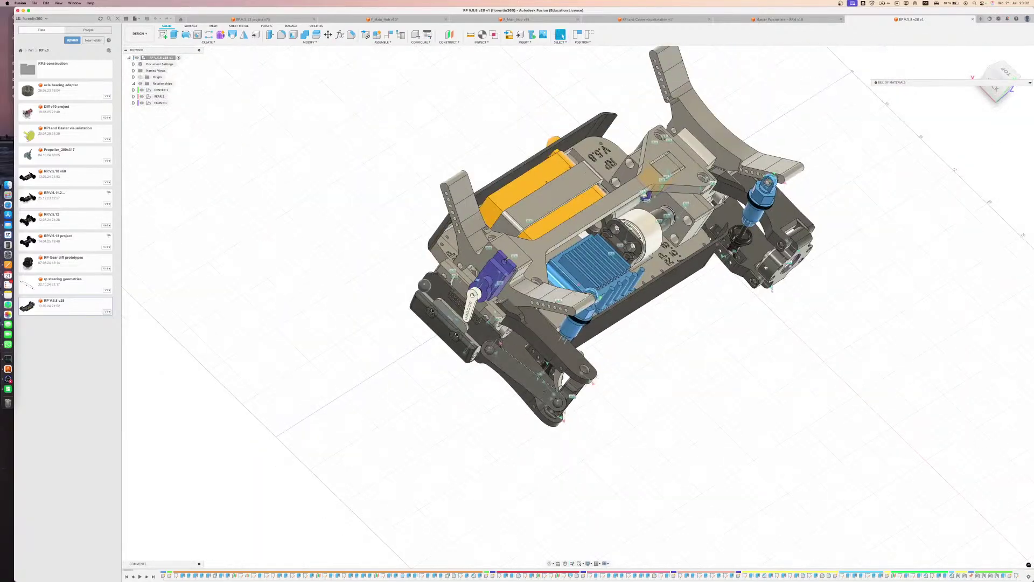
# Examine the whole RP V.5.8 car and its rear wheel hub in top view
pyautogui.keyDown('shift'); pyautogui.moveTo(522, 344); pyautogui.dragTo(485, 401, button='middle'); pyautogui.keyUp('shift')
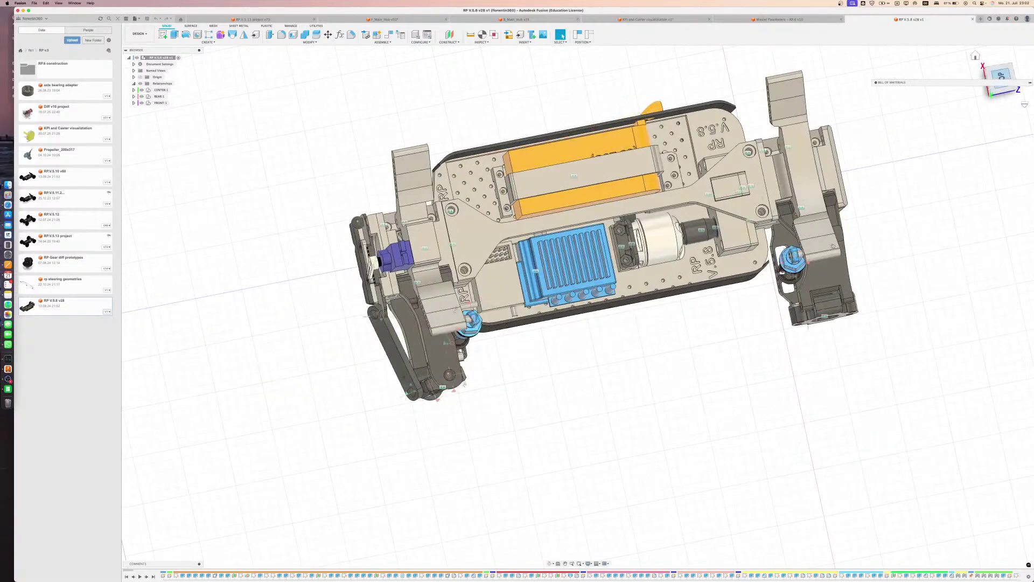
pyautogui.scroll(10, 800, 380)
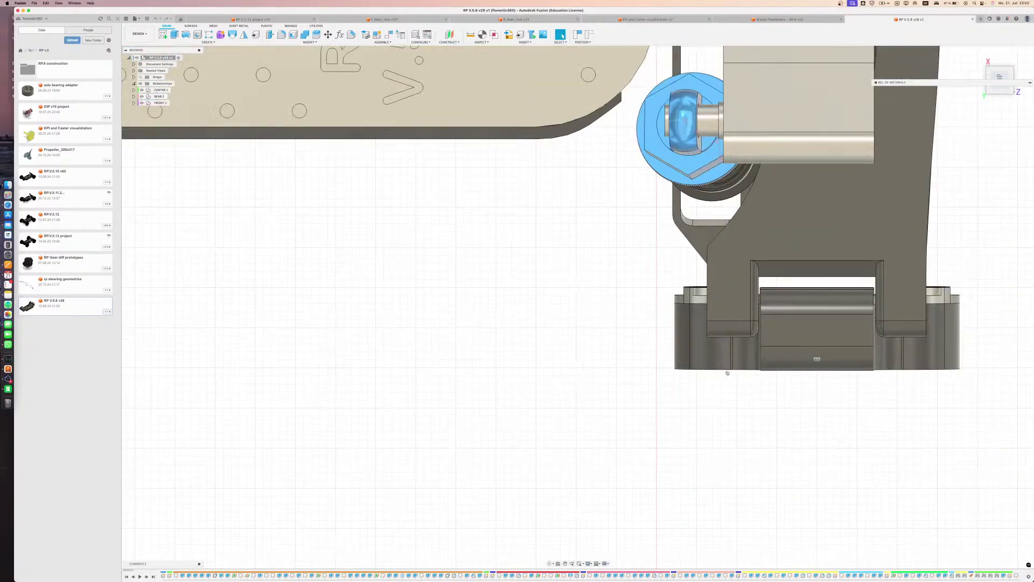
pyautogui.scroll(-10, 671, 431)
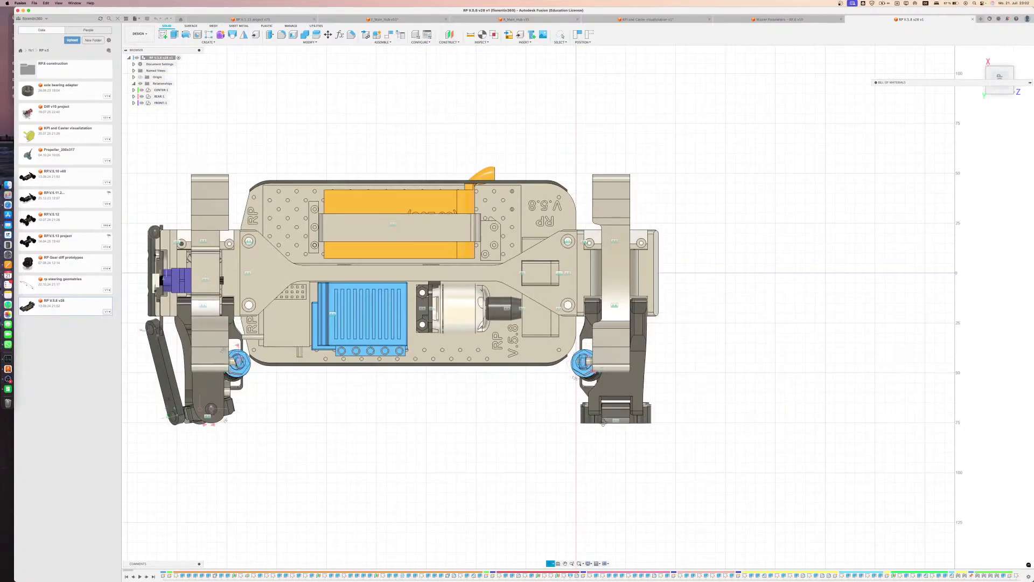
pyautogui.moveTo(473, 415); pyautogui.dragTo(667, 403, button='middle')
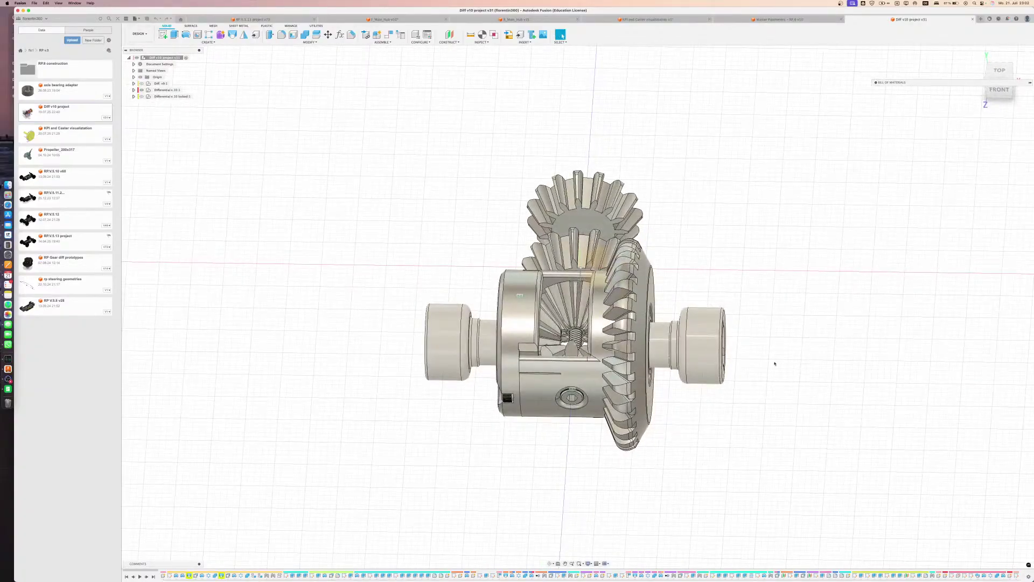
# Examine the differential in the Diff v10 project, covering its housing, internal bevel gears and both output cups
pyautogui.click(684, 344)
pyautogui.click(426, 339)
pyautogui.keyDown('shift'); pyautogui.moveTo(703, 282); pyautogui.dragTo(713, 305, button='middle'); pyautogui.keyUp('shift')
pyautogui.keyDown('shift'); pyautogui.moveTo(629, 181); pyautogui.dragTo(596, 166, button='middle'); pyautogui.keyUp('shift')
pyautogui.click(666, 251)
pyautogui.press('v')
pyautogui.click(745, 249)
pyautogui.moveTo(683, 298); pyautogui.dragTo(611, 275, button='middle')
pyautogui.keyDown('shift'); pyautogui.moveTo(522, 319); pyautogui.dragTo(595, 300, button='middle'); pyautogui.keyUp('shift')
pyautogui.scroll(5, 533, 335)
pyautogui.scroll(-5, 595, 300)
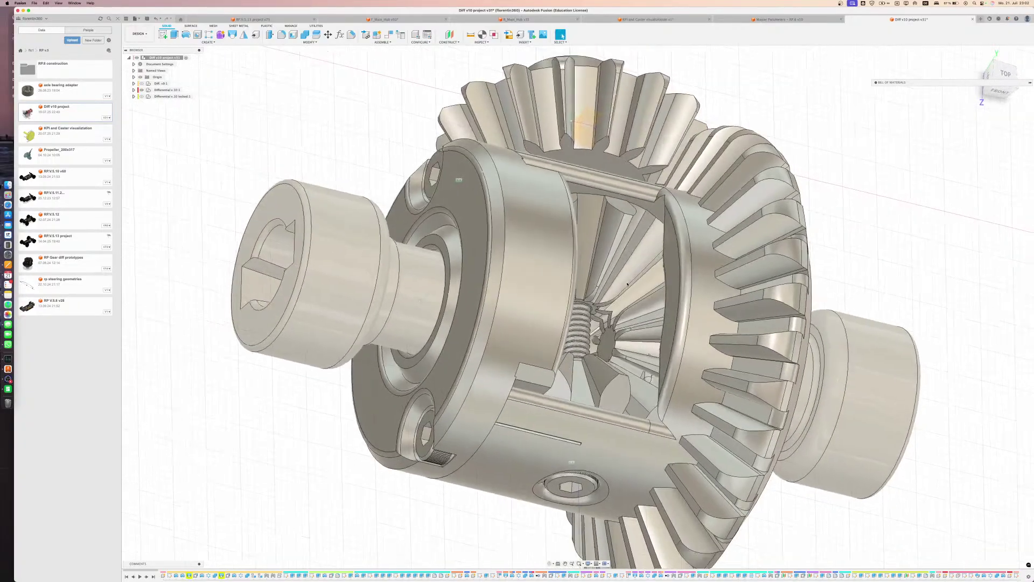
pyautogui.keyDown('shift'); pyautogui.moveTo(543, 398); pyautogui.dragTo(503, 381, button='middle'); pyautogui.keyUp('shift')
pyautogui.keyDown('shift'); pyautogui.moveTo(570, 375); pyautogui.dragTo(657, 367, button='middle'); pyautogui.keyUp('shift')
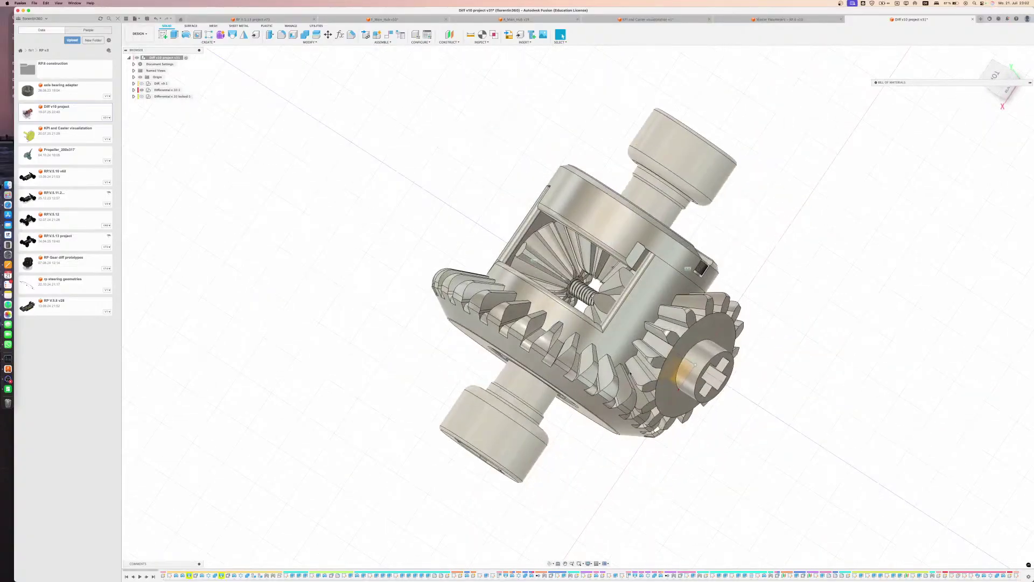
# Inspect how the differential's ring gear teeth mesh with the drive pinion
pyautogui.scroll(6, 644, 387)
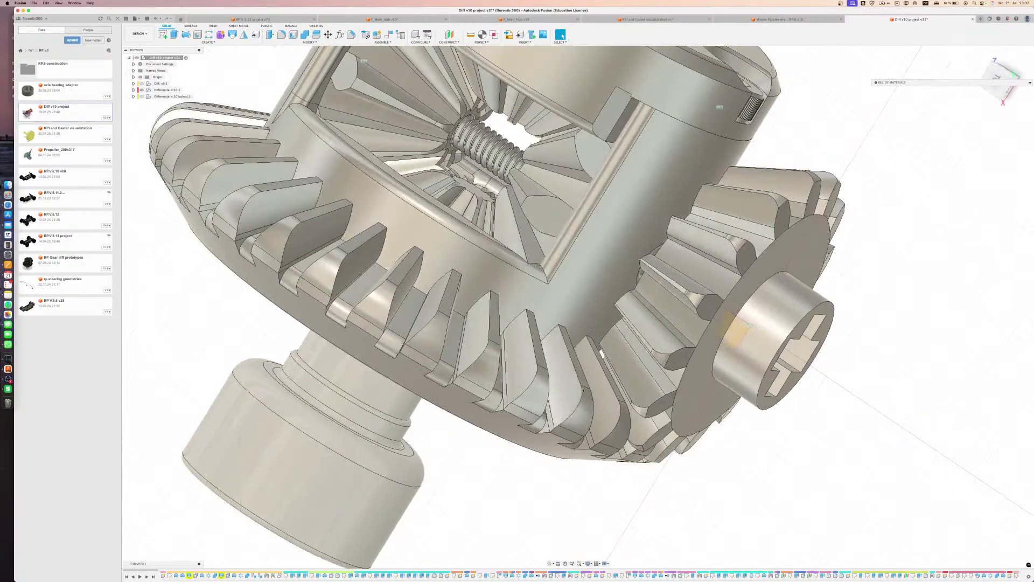
pyautogui.keyDown('shift'); pyautogui.moveTo(587, 305); pyautogui.dragTo(483, 408, button='middle'); pyautogui.keyUp('shift')
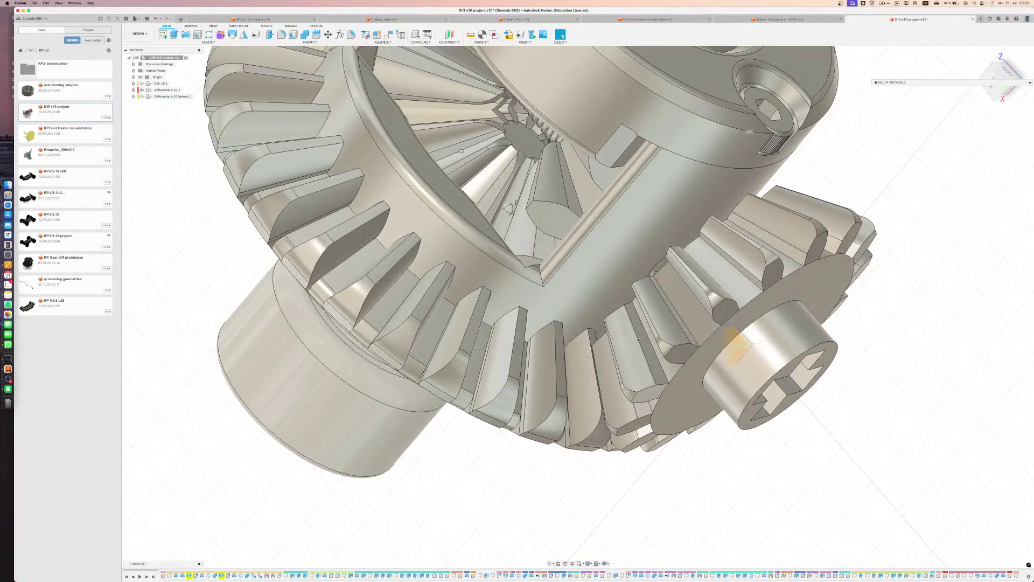
pyautogui.keyDown('shift'); pyautogui.moveTo(646, 364); pyautogui.dragTo(586, 305, button='middle'); pyautogui.keyUp('shift')
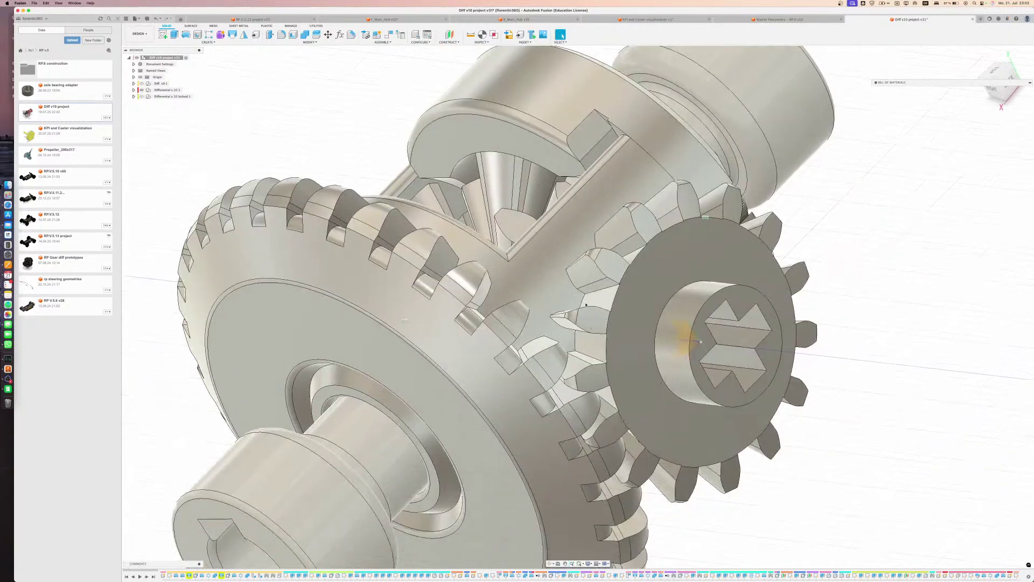
pyautogui.hotkey('shift', 's')
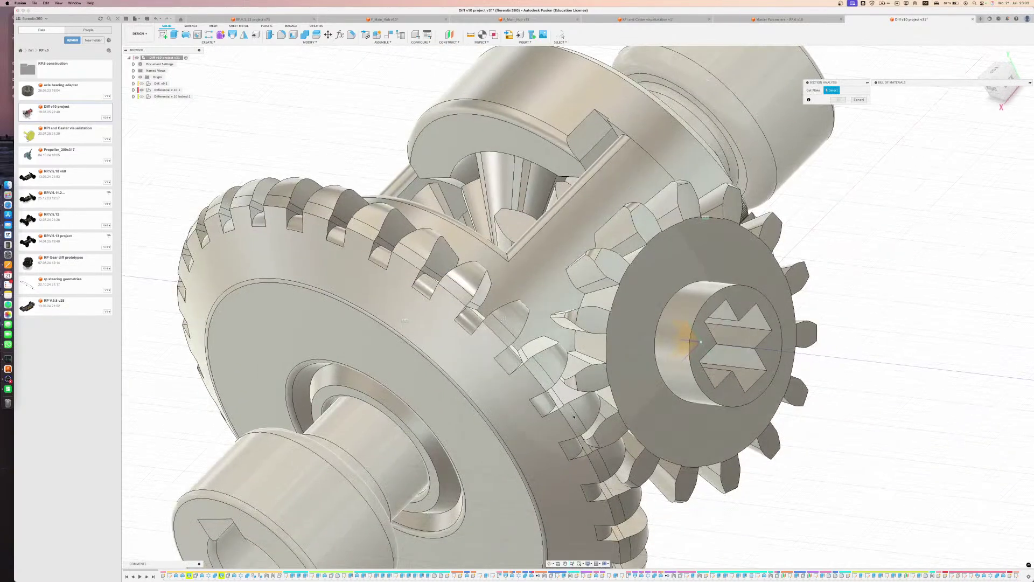
pyautogui.moveTo(601, 300); pyautogui.dragTo(557, 197, button='middle')
pyautogui.scroll(4, 558, 231)
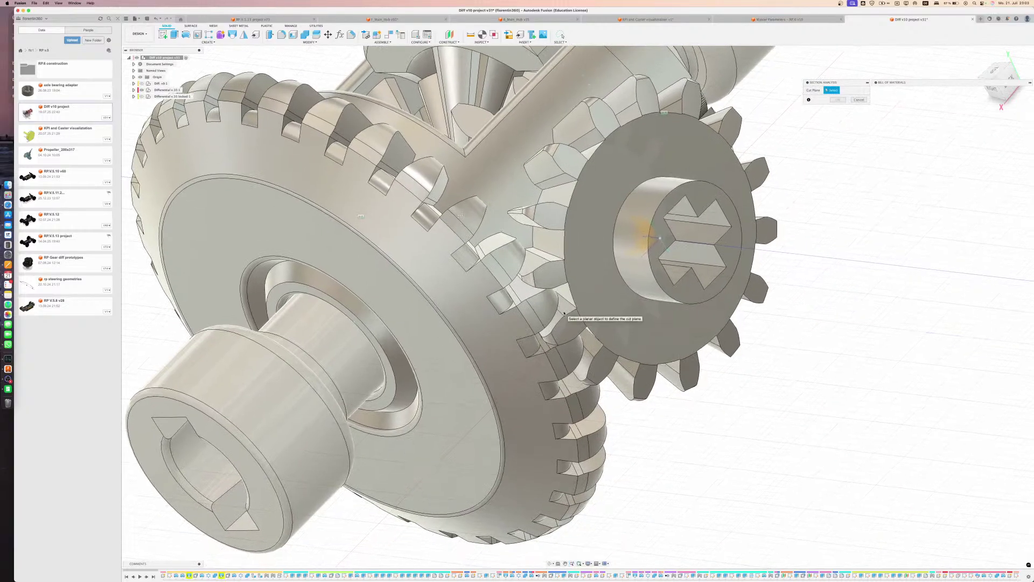
pyautogui.moveTo(561, 321)
pyautogui.keyDown('shift'); pyautogui.mouseDown(button='middle')
pyautogui.moveTo(552, 298)
pyautogui.moveTo(560, 323)
pyautogui.mouseUp(button='middle'); pyautogui.keyUp('shift')
pyautogui.scroll(5, 576, 371)
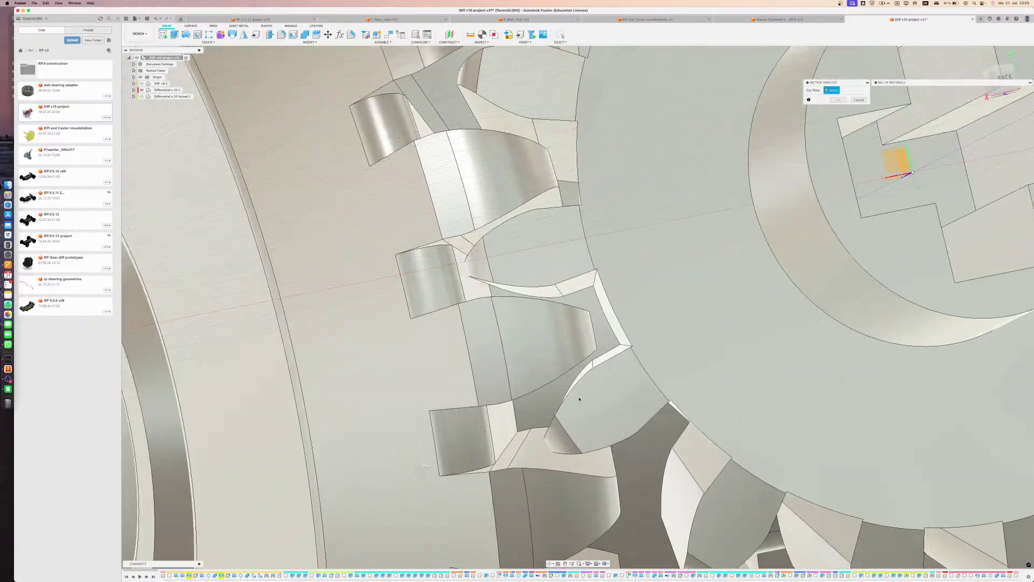
pyautogui.press('Escape')
# Measure the minimum distance between a pinion tooth face and the neighbouring ring gear tooth edge
pyautogui.scroll(3, 583, 372)
pyautogui.click(587, 346)
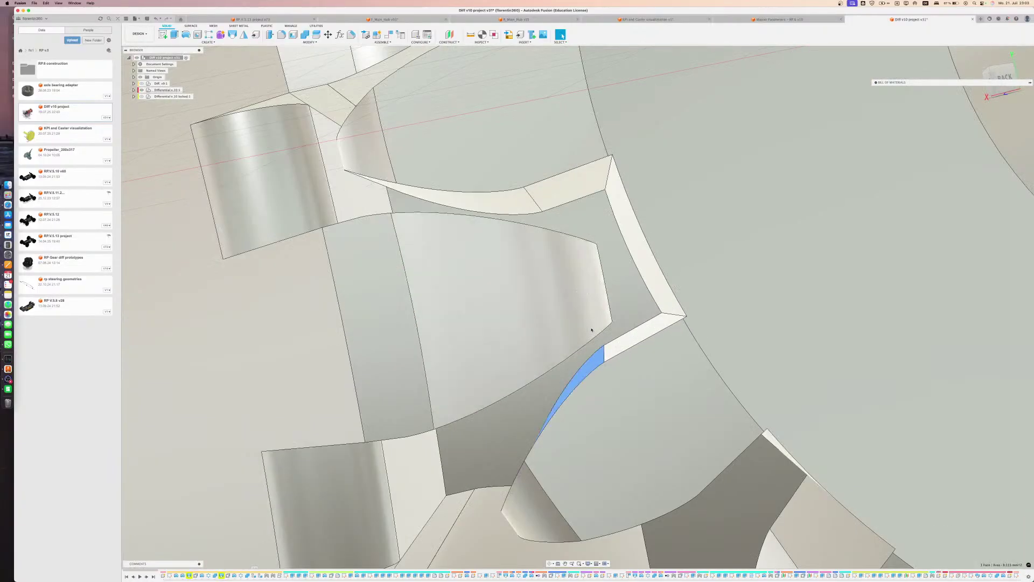
pyautogui.scroll(4, 588, 345)
pyautogui.keyDown('shift'); pyautogui.click(586, 344); pyautogui.keyUp('shift')
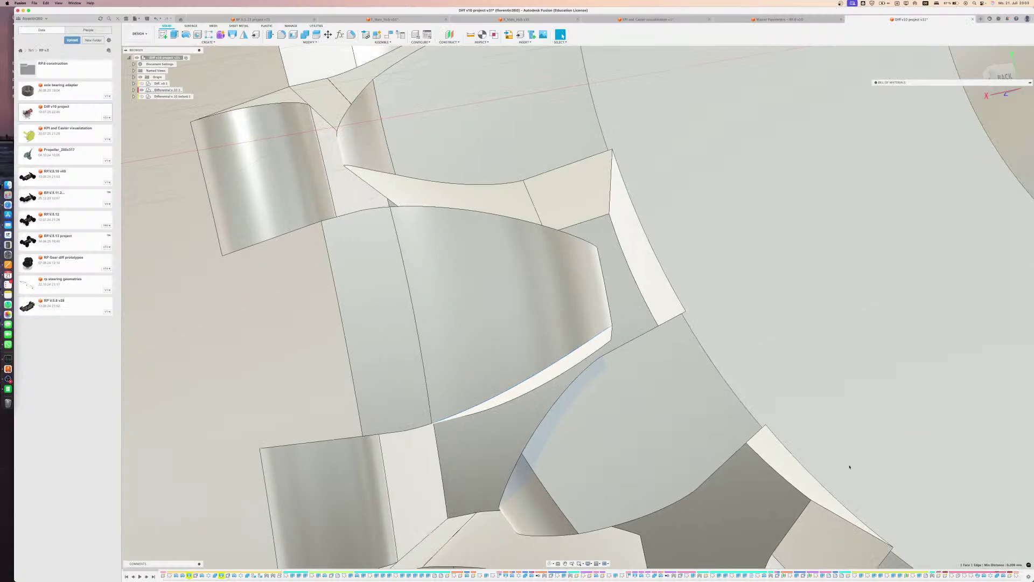
pyautogui.press('Escape')
# Review the meshed ring gear and pinion from the outside, and go to the R_Main_Hub design
pyautogui.scroll(-3, 429, 246)
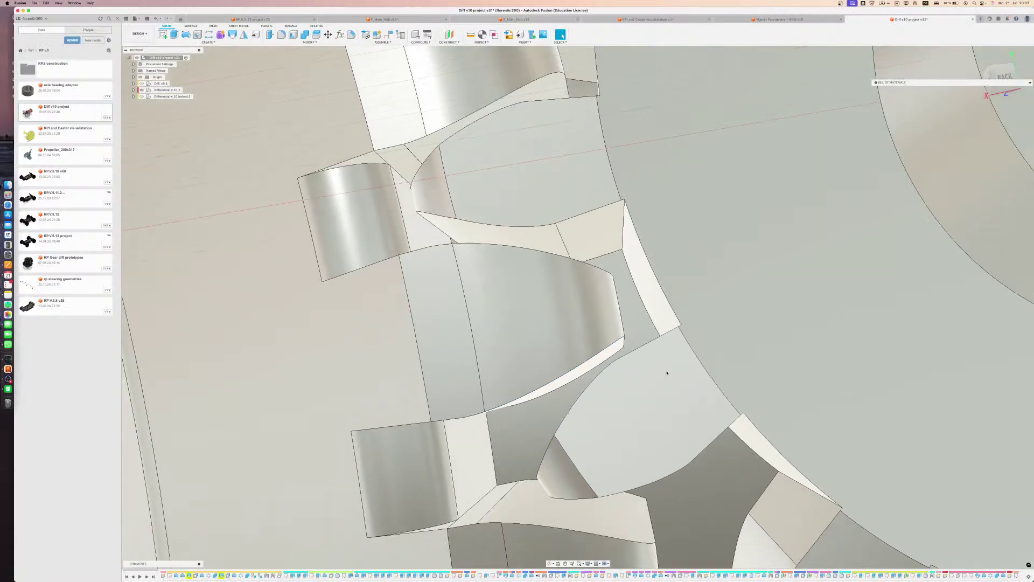
pyautogui.scroll(-3, 667, 372)
pyautogui.scroll(-5, 659, 339)
pyautogui.keyDown('shift'); pyautogui.moveTo(651, 330); pyautogui.dragTo(644, 441, button='middle'); pyautogui.keyUp('shift')
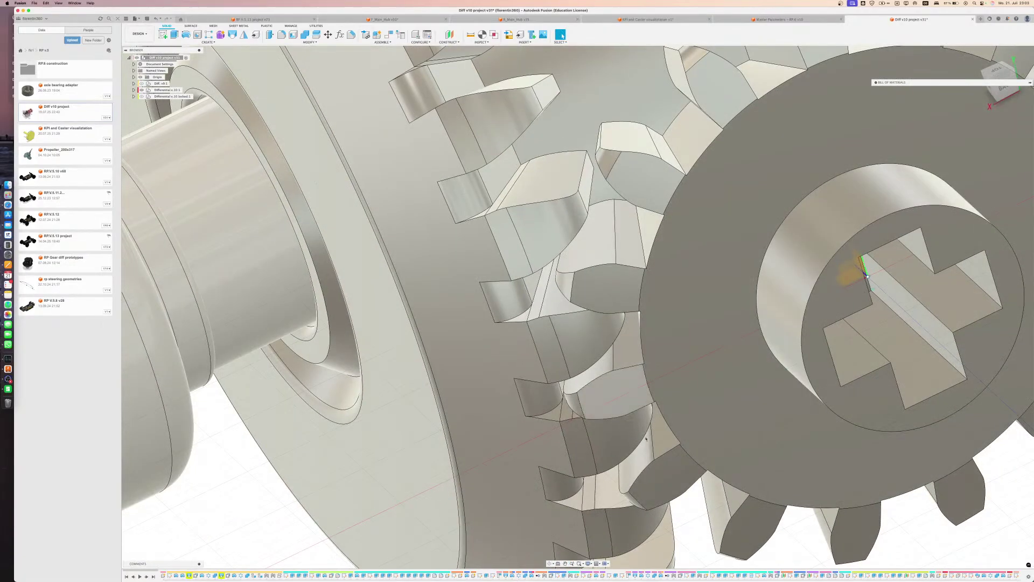
pyautogui.scroll(-3, 648, 366)
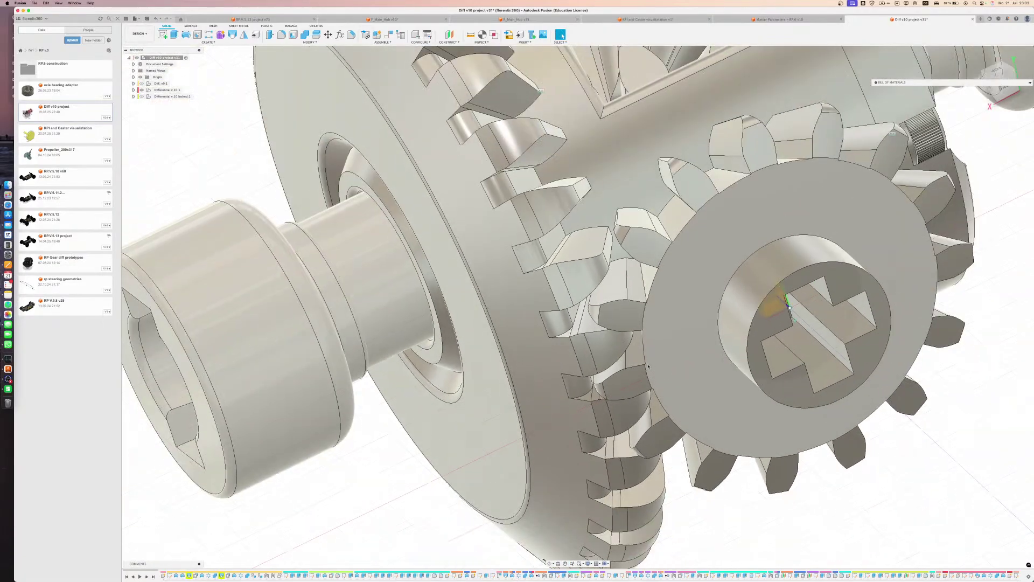
pyautogui.keyDown('shift'); pyautogui.moveTo(619, 277); pyautogui.dragTo(574, 500, button='middle'); pyautogui.keyUp('shift')
pyautogui.scroll(-5, 617, 328)
pyautogui.moveTo(358, 159)
pyautogui.mouseDown()
pyautogui.moveTo(482, 228)
pyautogui.moveTo(778, 514)
pyautogui.moveTo(695, 533)
pyautogui.mouseUp()
pyautogui.click(819, 340)
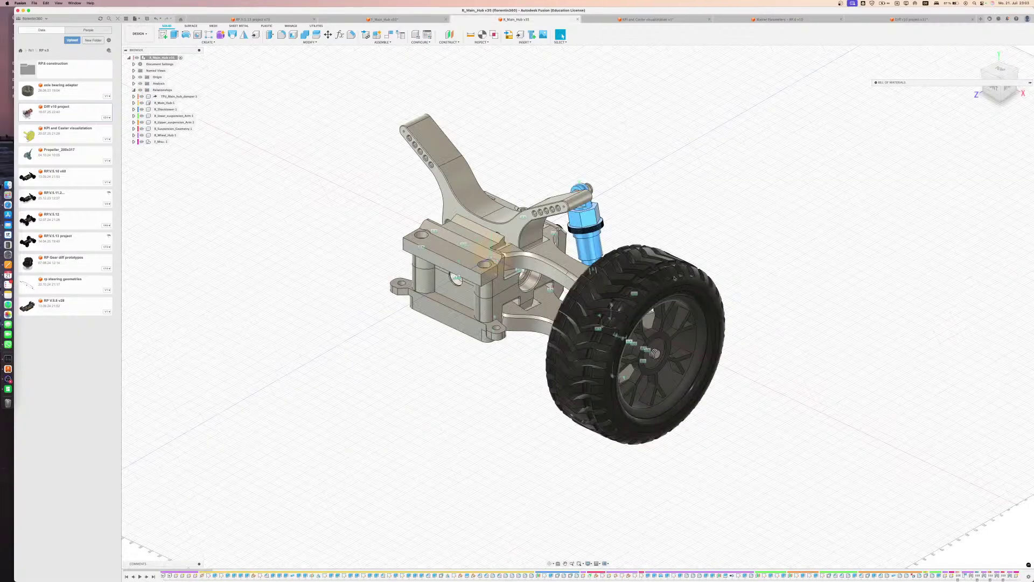
# Inspect the main hub's differential cavity with a temporary section analysis parallel to the hub's top face
pyautogui.click(457, 247)
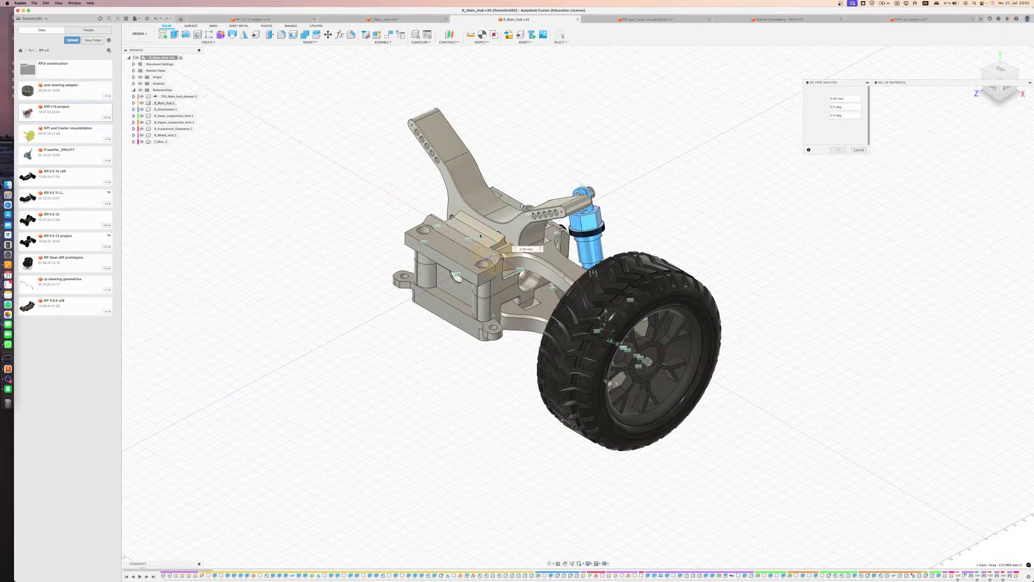
pyautogui.moveTo(480, 223); pyautogui.dragTo(480, 239)
pyautogui.scroll(2, 489, 245)
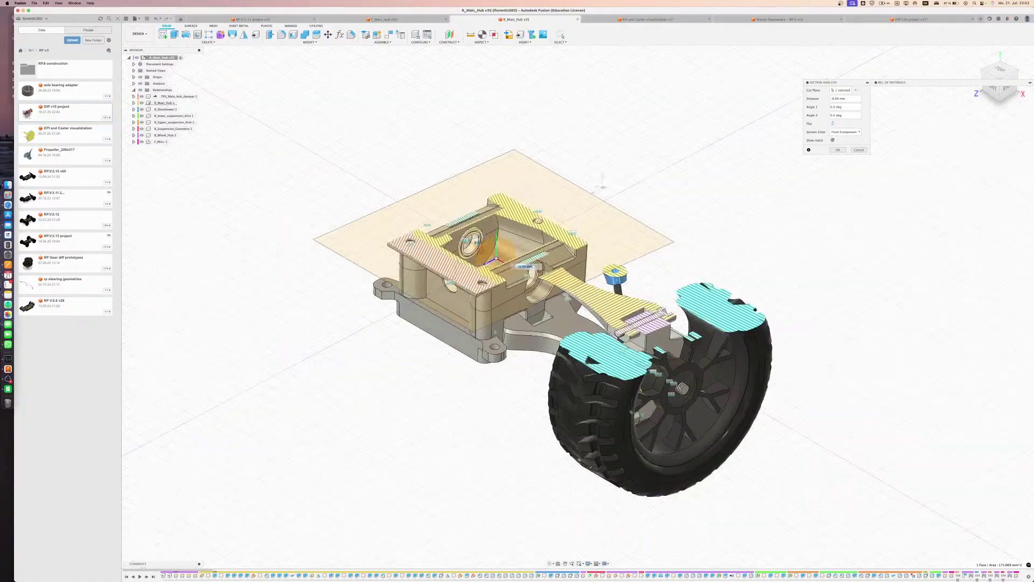
pyautogui.keyDown('shift'); pyautogui.moveTo(490, 245); pyautogui.dragTo(471, 282, button='middle'); pyautogui.keyUp('shift')
pyautogui.scroll(2, 518, 239)
pyautogui.keyDown('shift'); pyautogui.moveTo(518, 239); pyautogui.dragTo(583, 229, button='middle'); pyautogui.keyUp('shift')
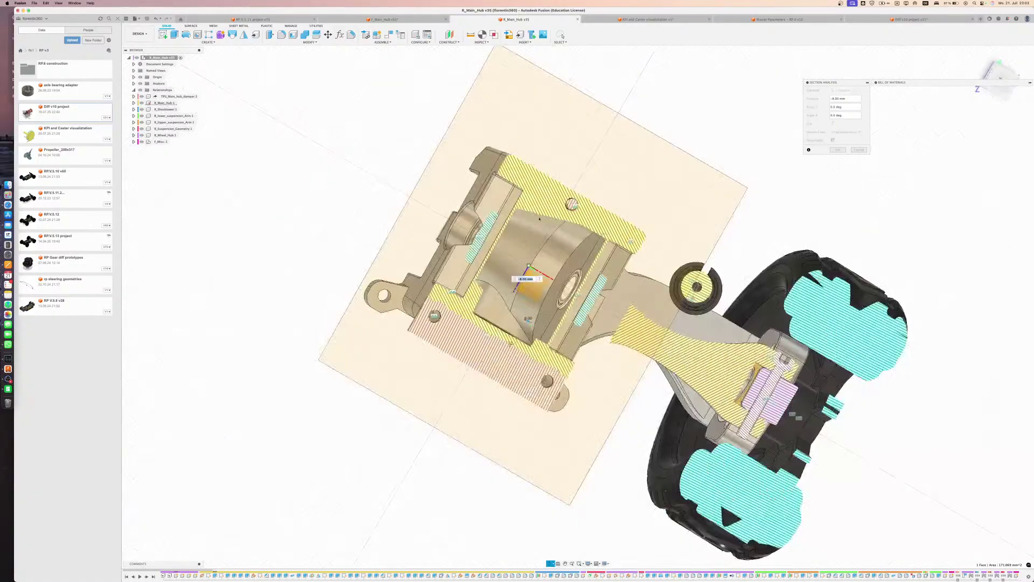
pyautogui.press('Escape')
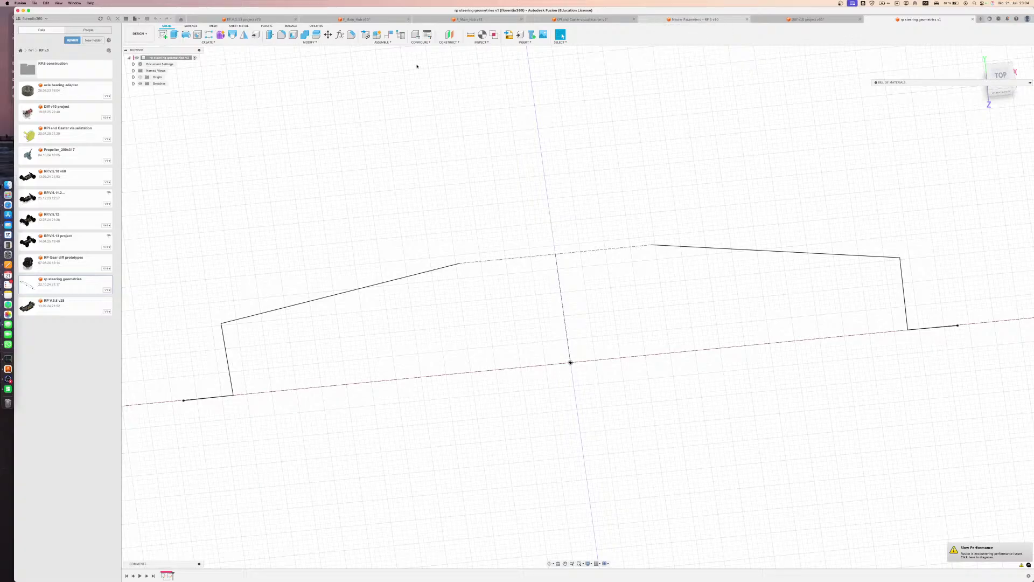
# Switch to the RP.6 Master Parameters design and review its favourite and user parameters
pyautogui.click(689, 20)
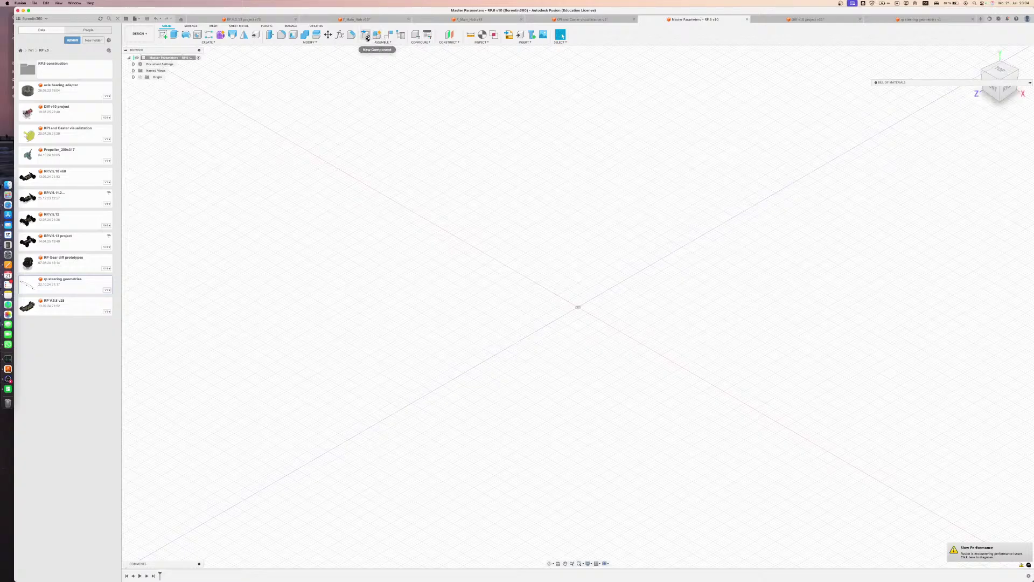
pyautogui.click(340, 35)
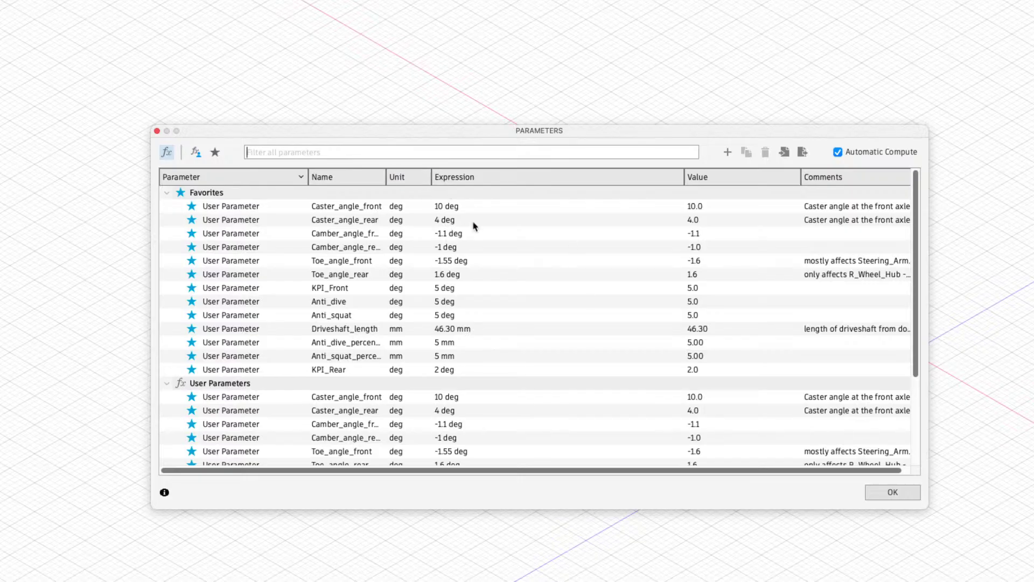
pyautogui.scroll(-5, 476, 224)
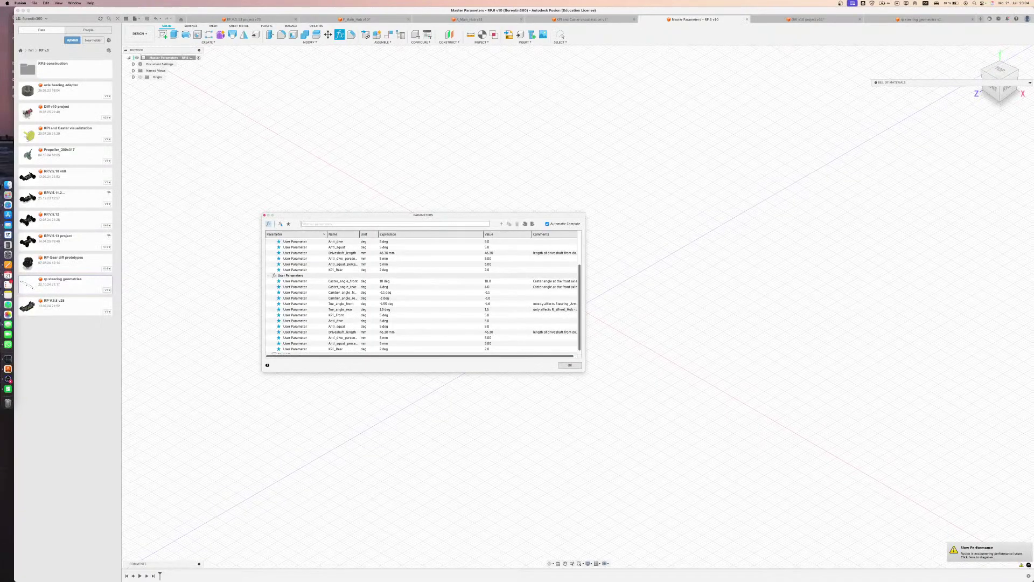